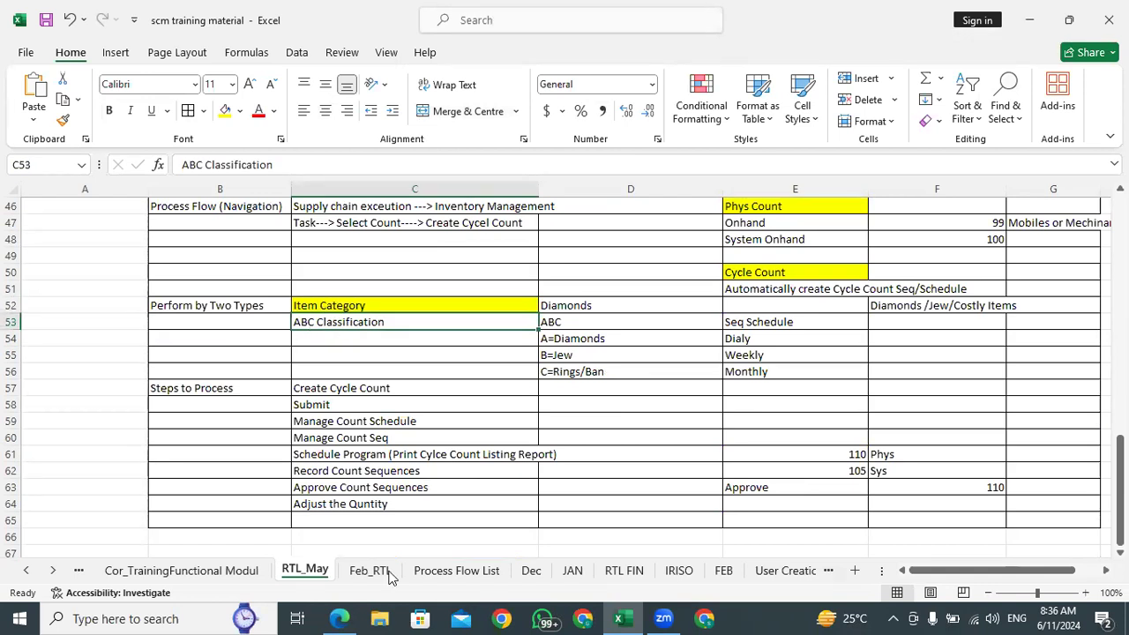
# Switch to the Edge browser, open Setup and Maintenance and show the tasks of the Inventory Management functional area
pyautogui.click(338, 618)
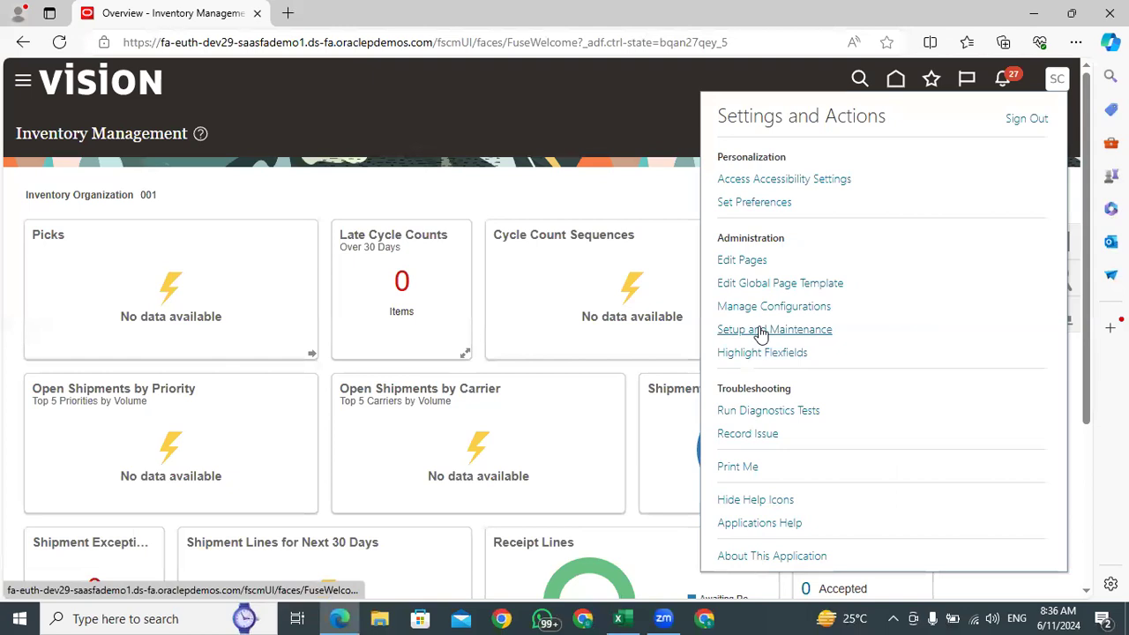
pyautogui.click(759, 331)
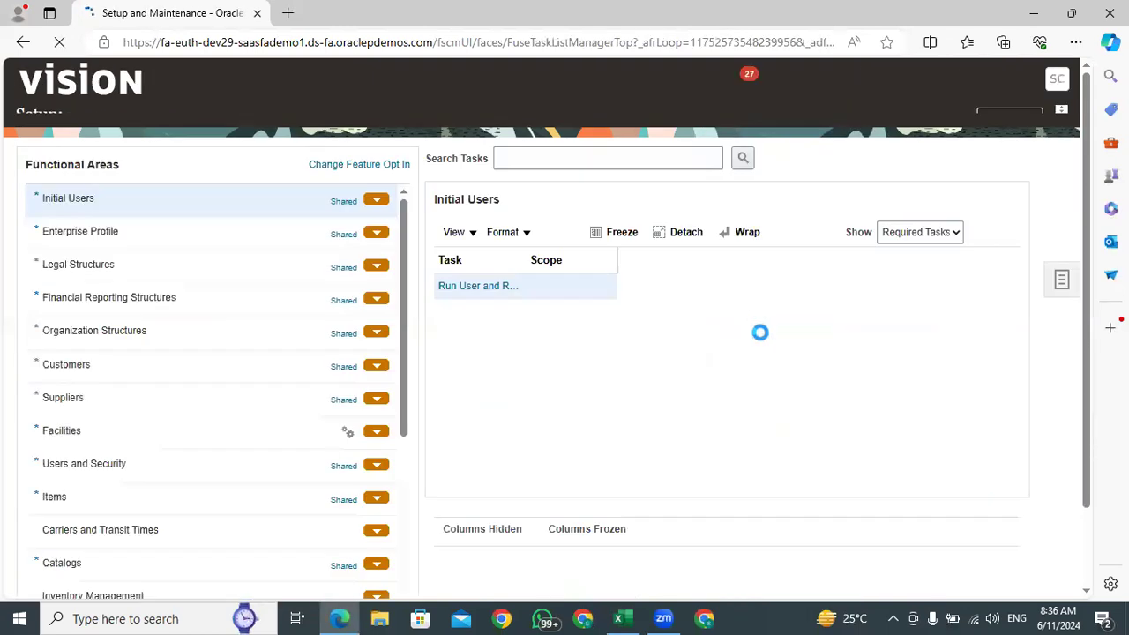
pyautogui.scroll(-10, 104, 567)
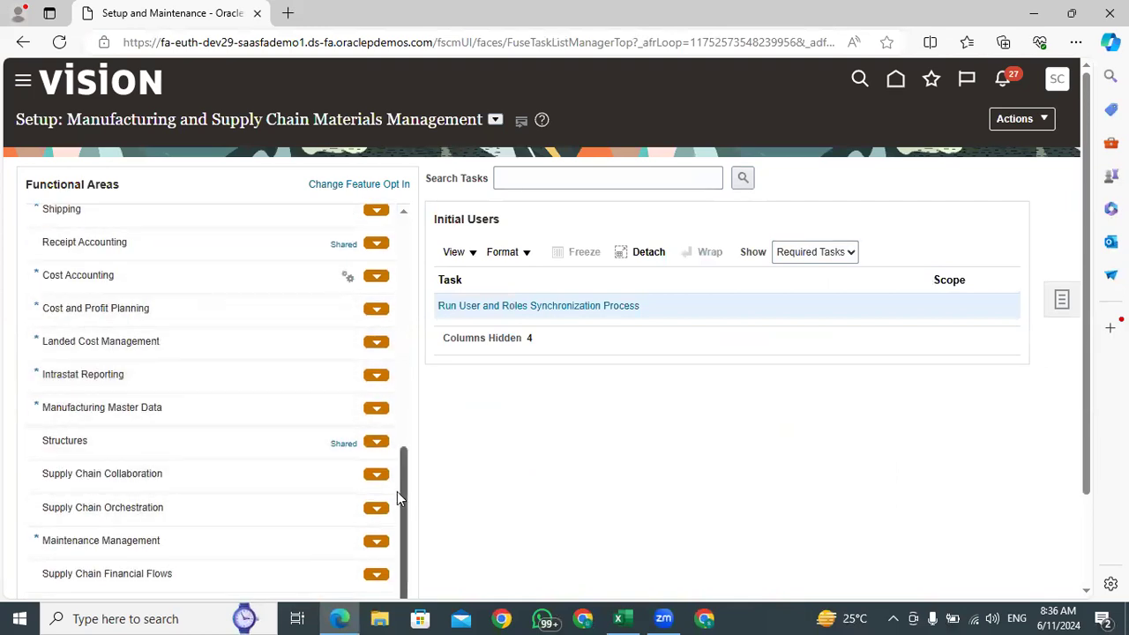
pyautogui.moveTo(402, 491); pyautogui.dragTo(408, 391)
pyautogui.click(87, 359)
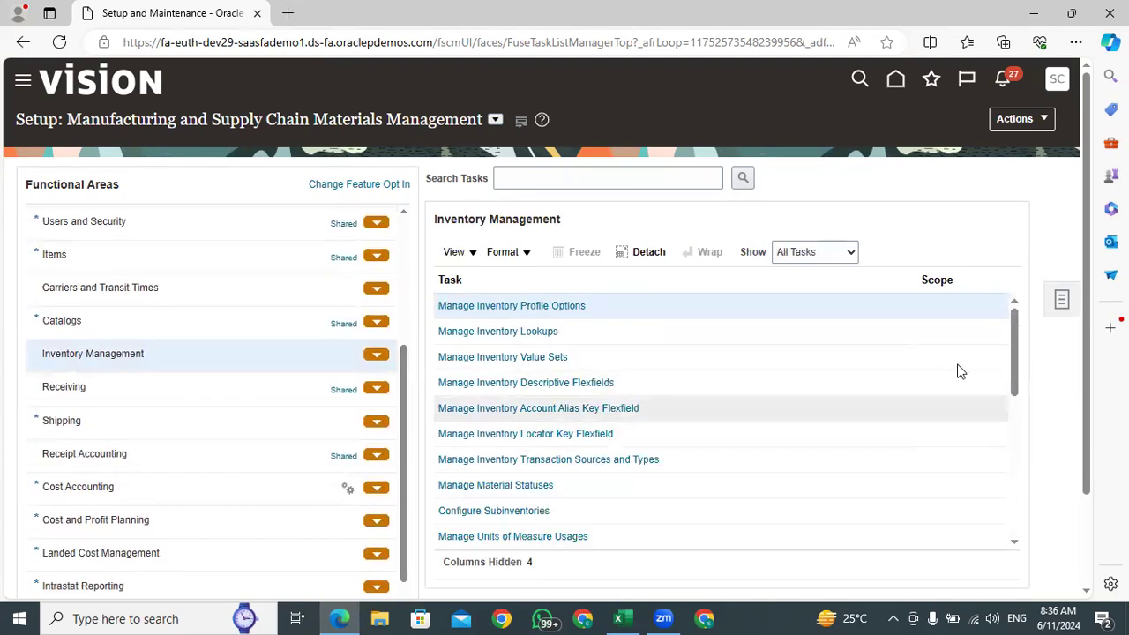
# Open the Manage ABC Assignment Groups task and bring up the ABC assignments of TATA ABC GROUP for updating
pyautogui.moveTo(1013, 352); pyautogui.dragTo(1015, 382)
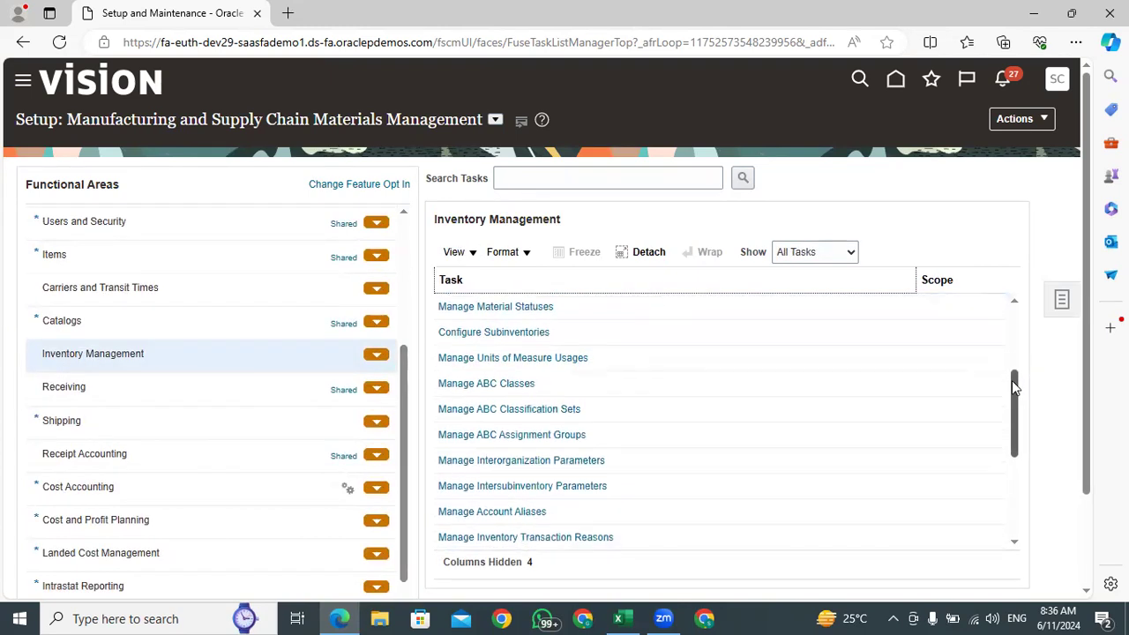
pyautogui.click(528, 434)
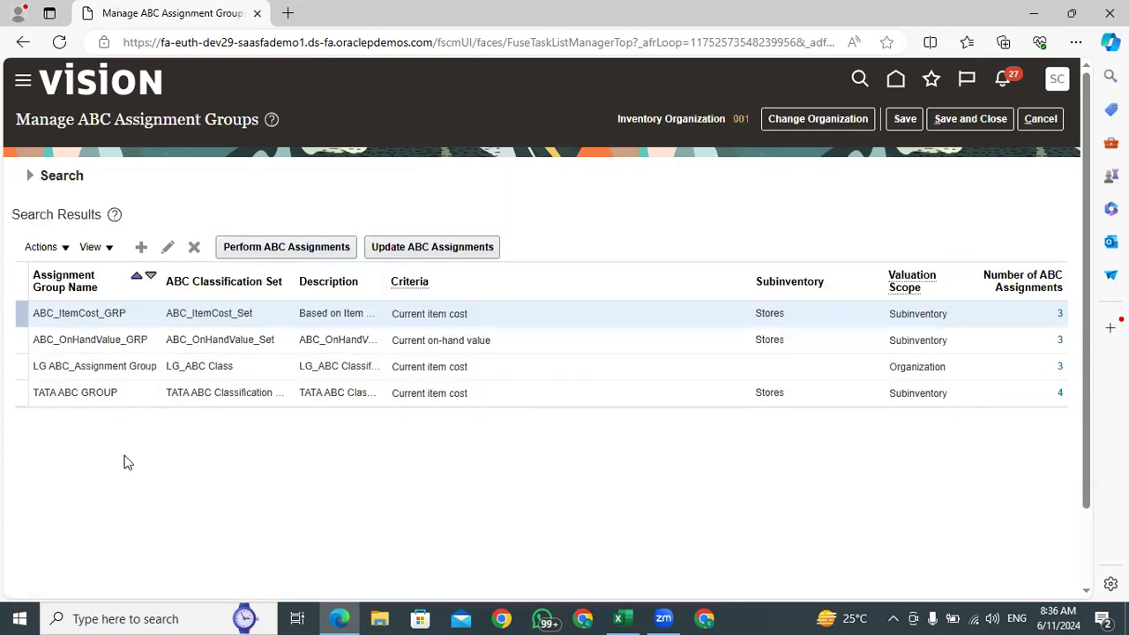
pyautogui.click(142, 394)
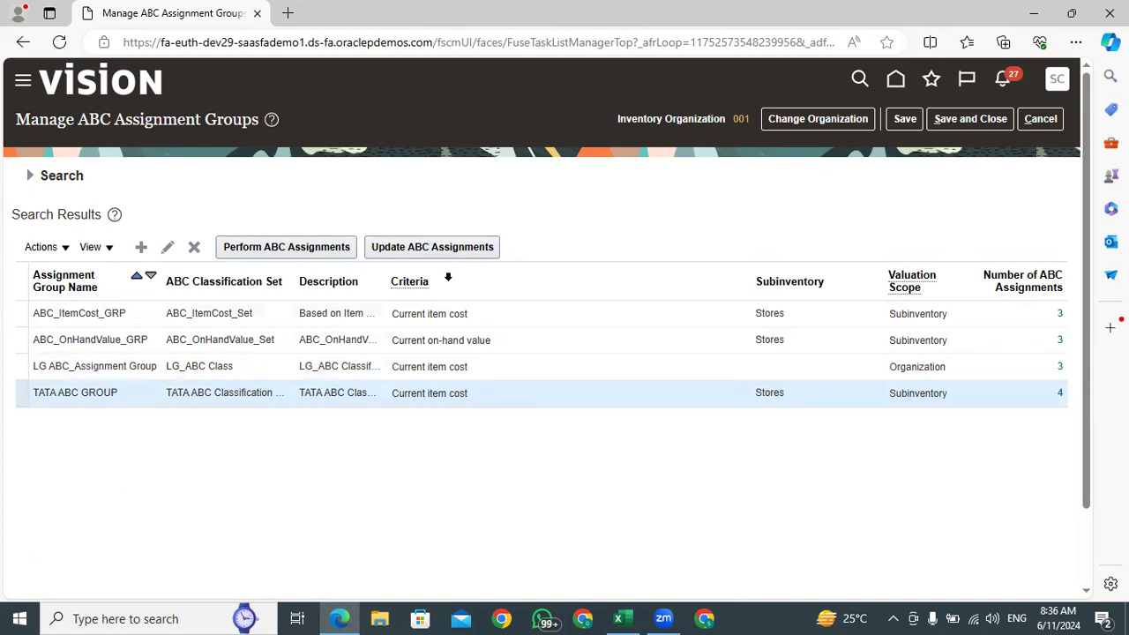
pyautogui.click(394, 249)
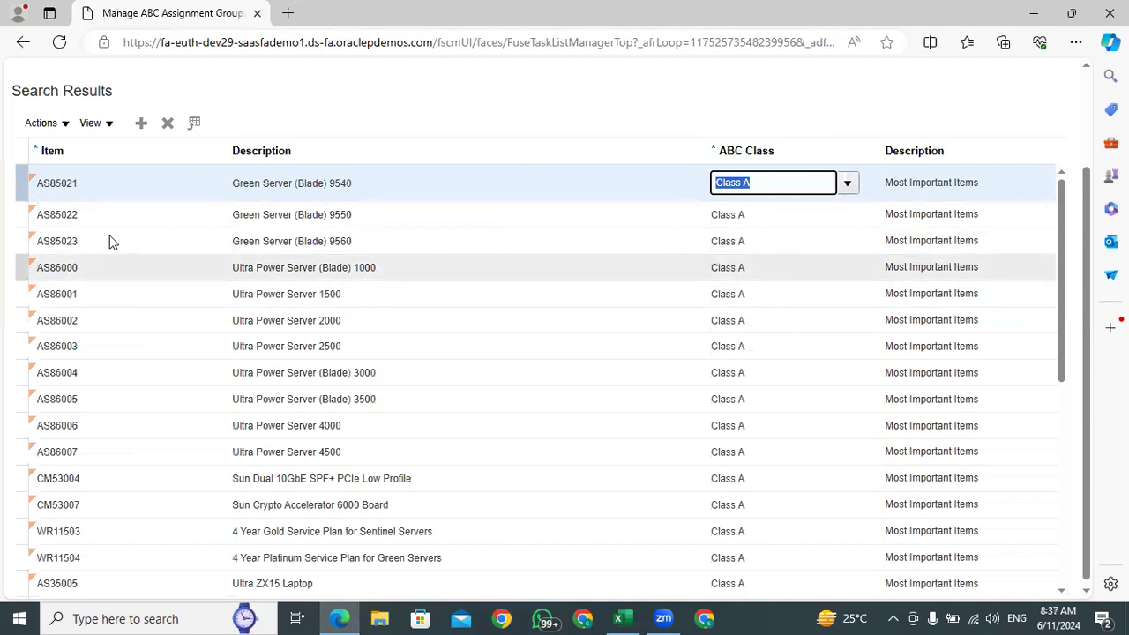
# Check the ABC class choices for item AS85021, and cancel out of the assignments and assignment groups pages without saving
pyautogui.doubleClick(80, 183)
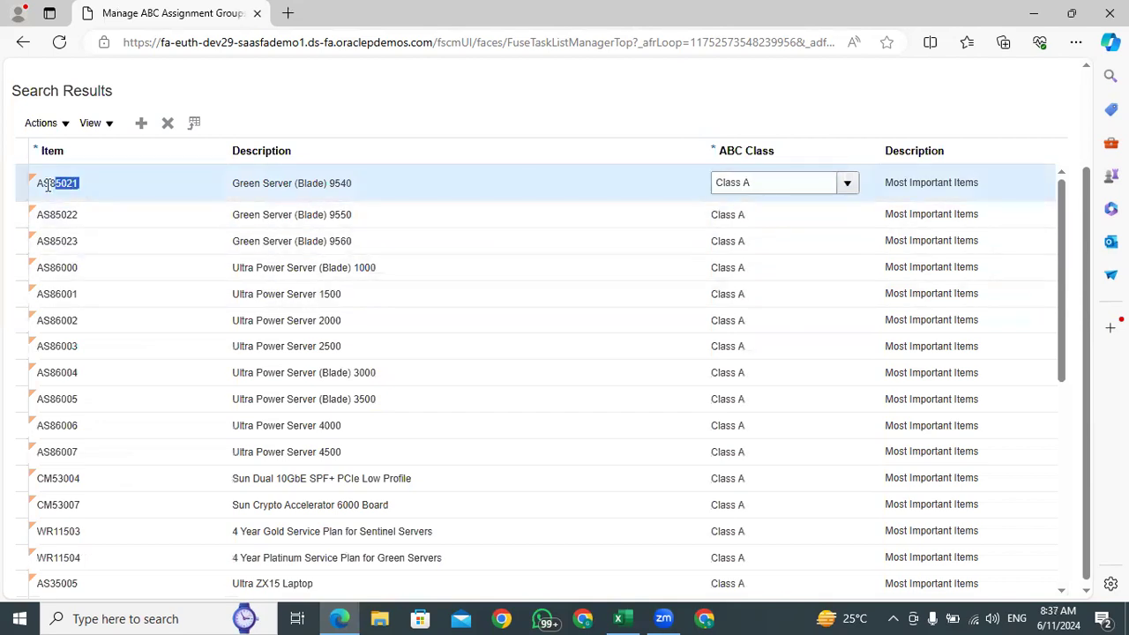
pyautogui.click(846, 182)
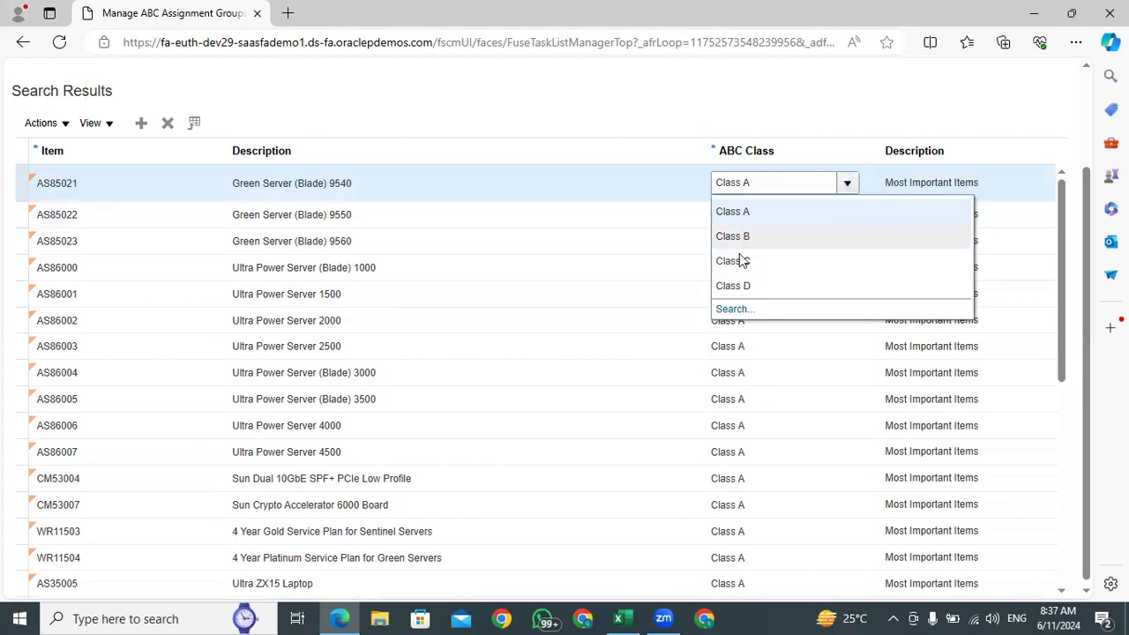
pyautogui.click(607, 106)
pyautogui.scroll(3, 1086, 218)
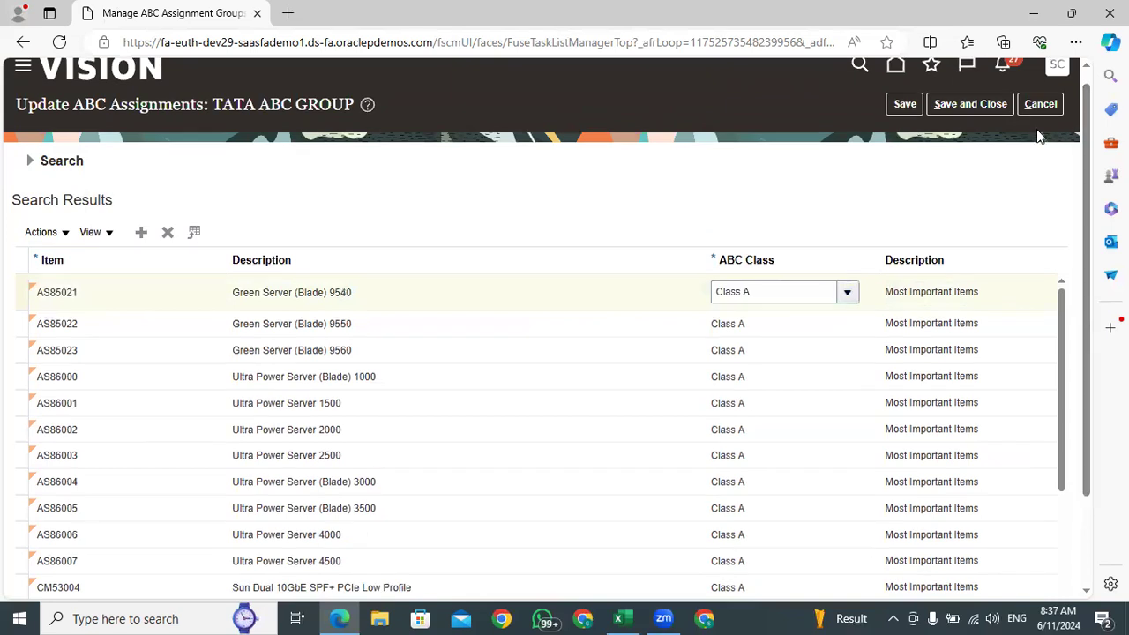
pyautogui.click(1038, 103)
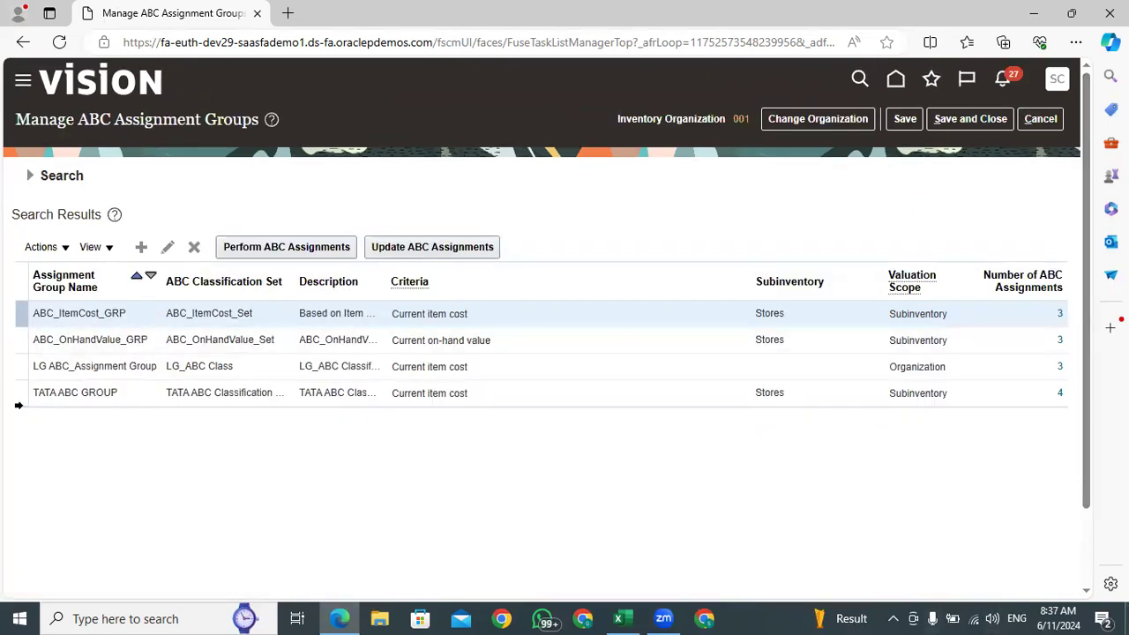
pyautogui.click(136, 404)
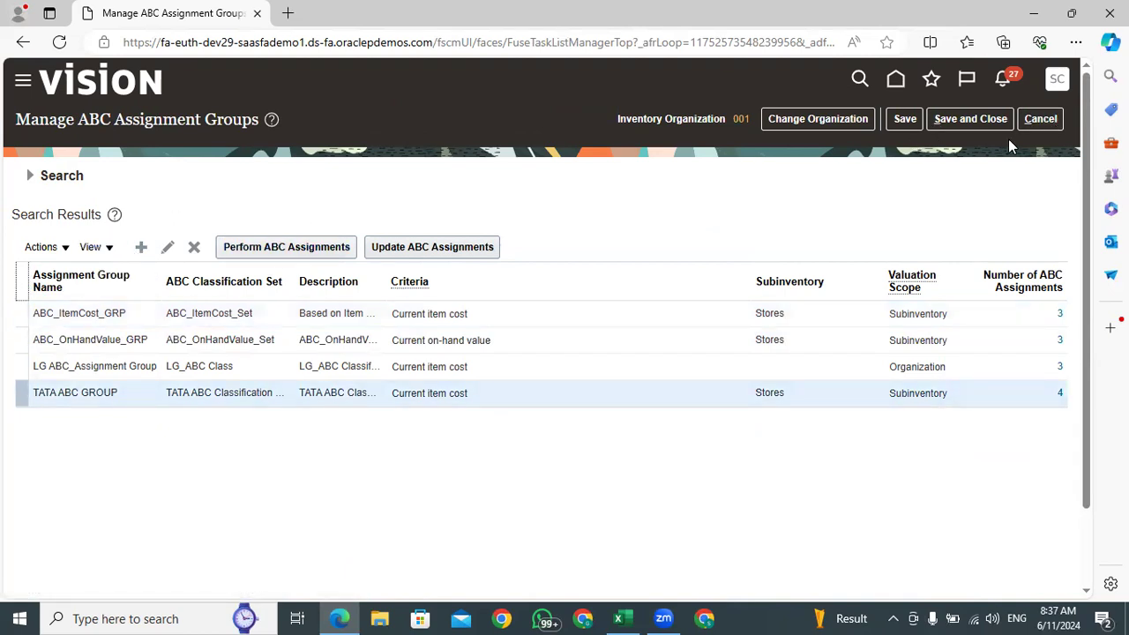
pyautogui.click(1039, 121)
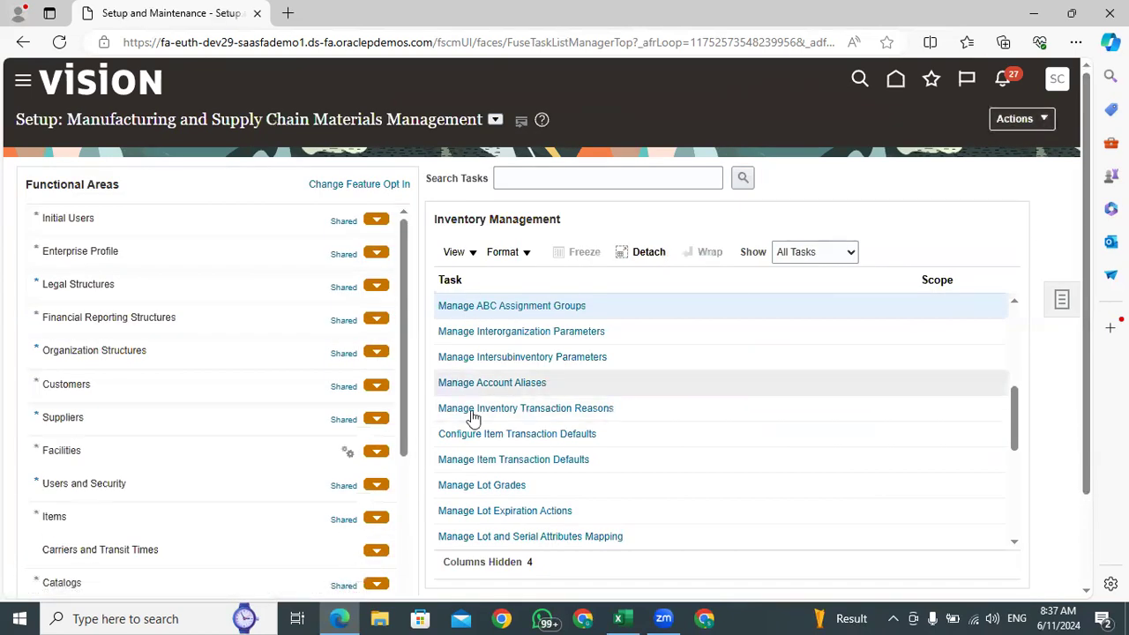
# Open the Manage ABC Classification Sets task and view the items of the TATA ABC Classification Set
pyautogui.moveTo(1012, 410); pyautogui.dragTo(1017, 383)
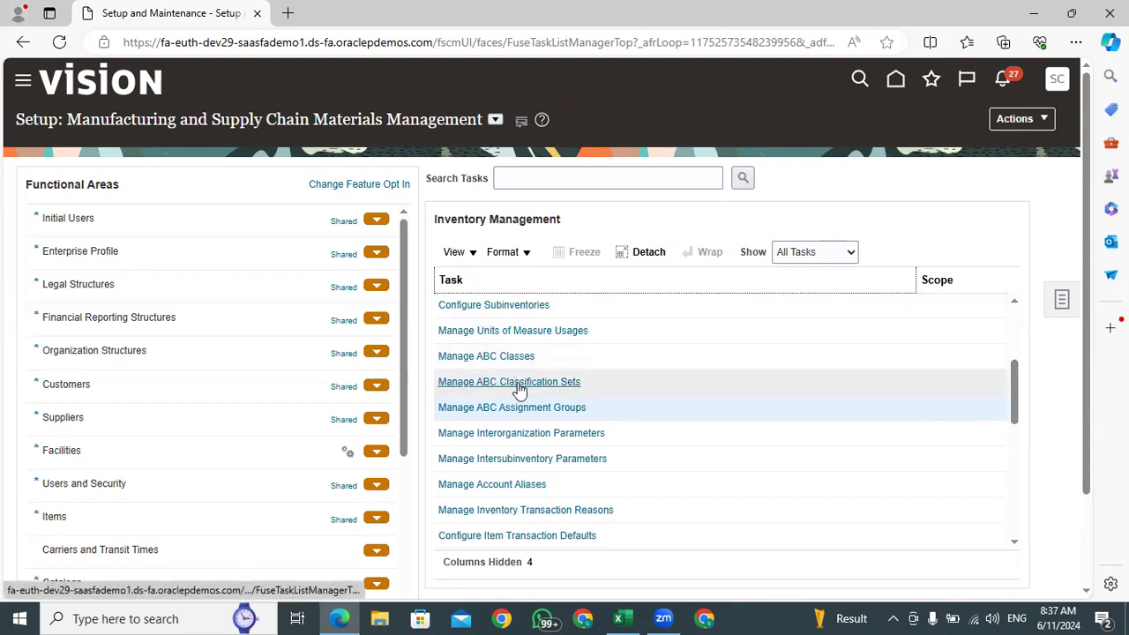
pyautogui.click(518, 385)
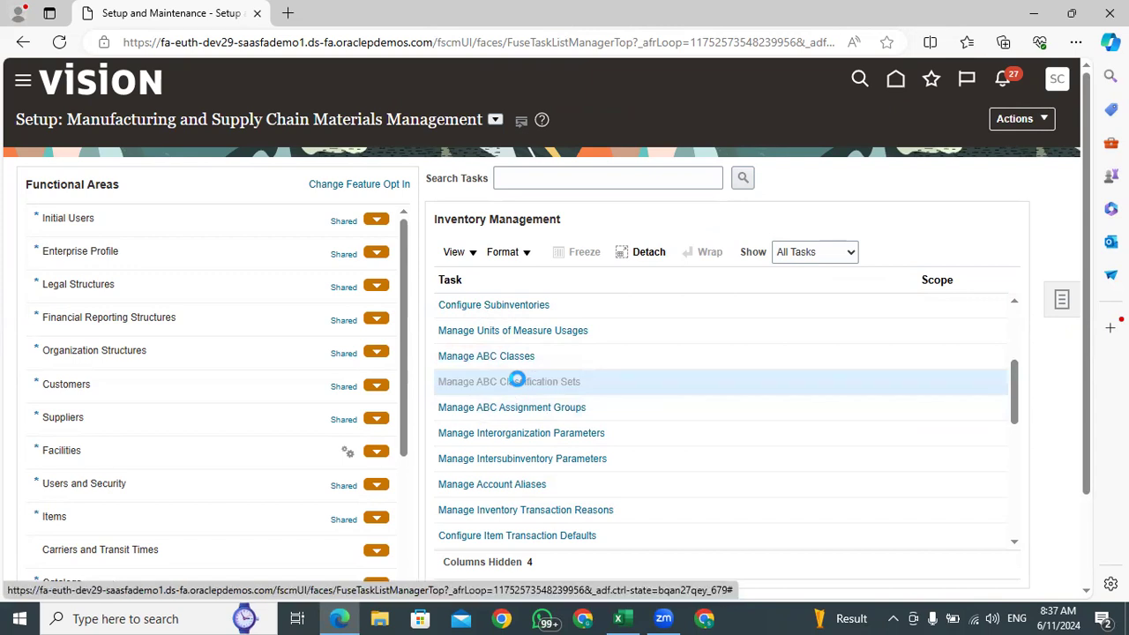
pyautogui.click(356, 407)
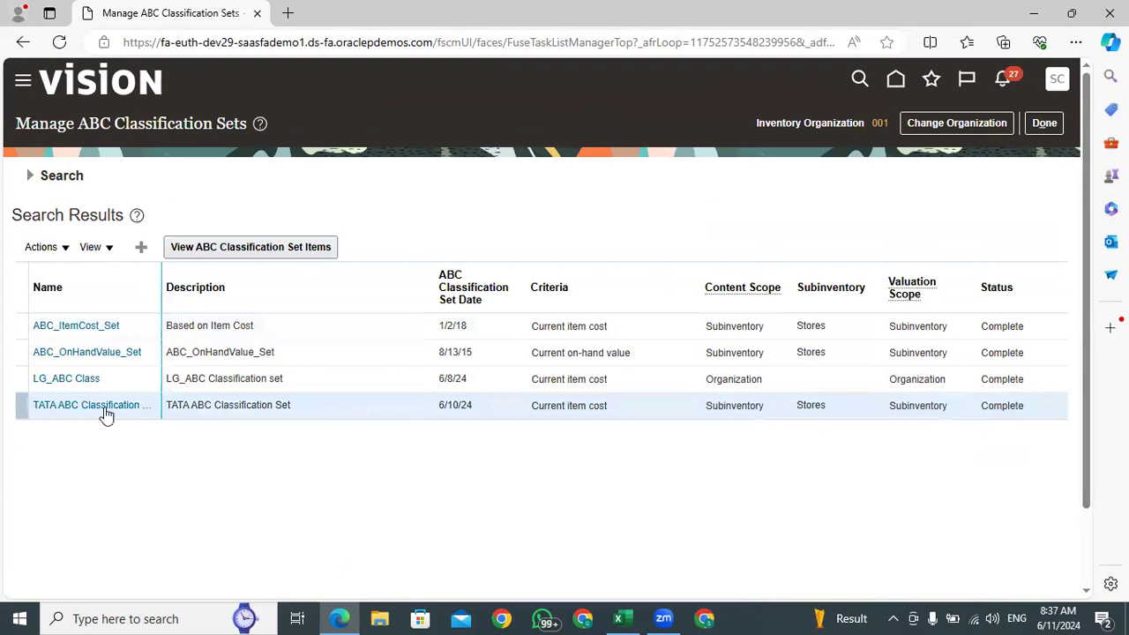
pyautogui.click(235, 248)
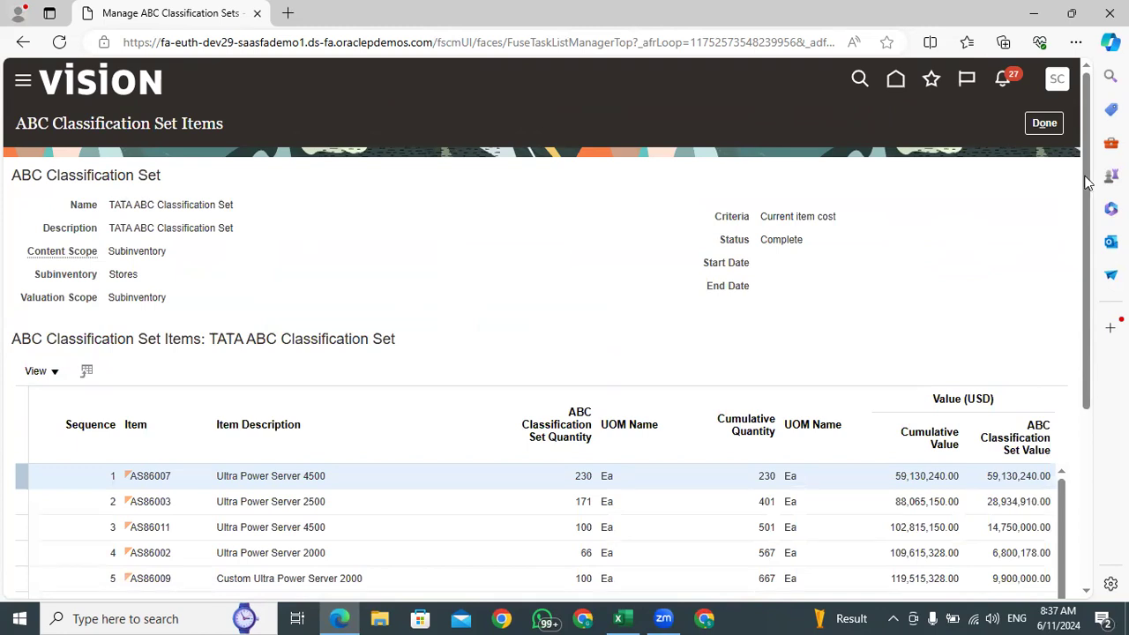
# Export the TATA ABC Classification Set items to Excel and open the exported file with editing enabled
pyautogui.scroll(-3, 1087, 181)
pyautogui.moveTo(1089, 257)
pyautogui.mouseDown()
pyautogui.moveTo(1088, 360)
pyautogui.moveTo(1086, 264)
pyautogui.mouseUp()
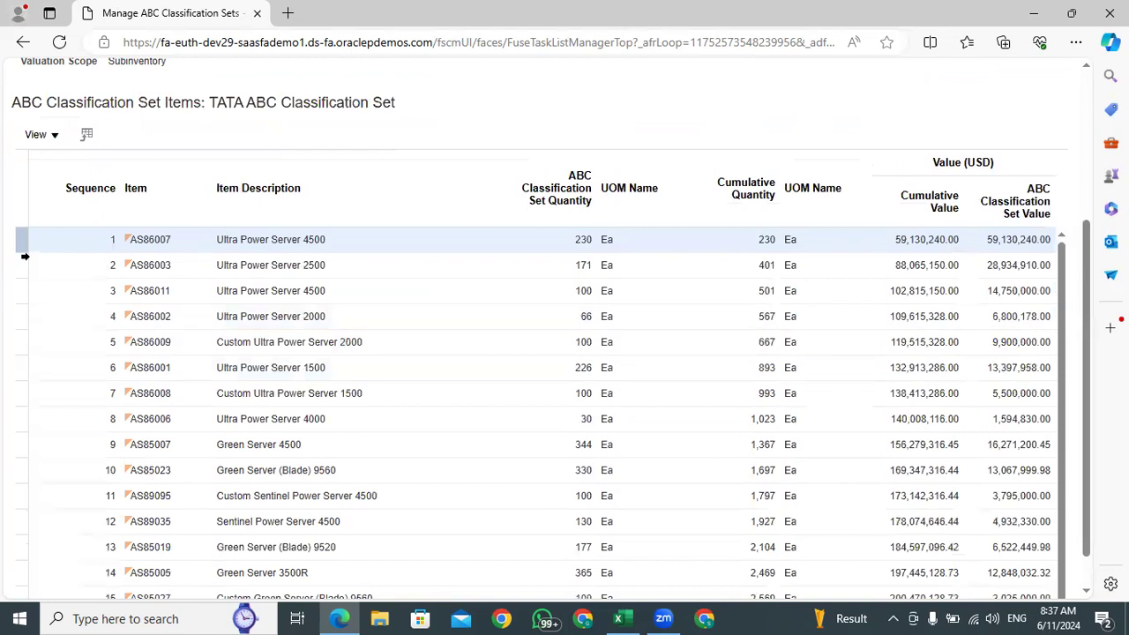
pyautogui.doubleClick(112, 239)
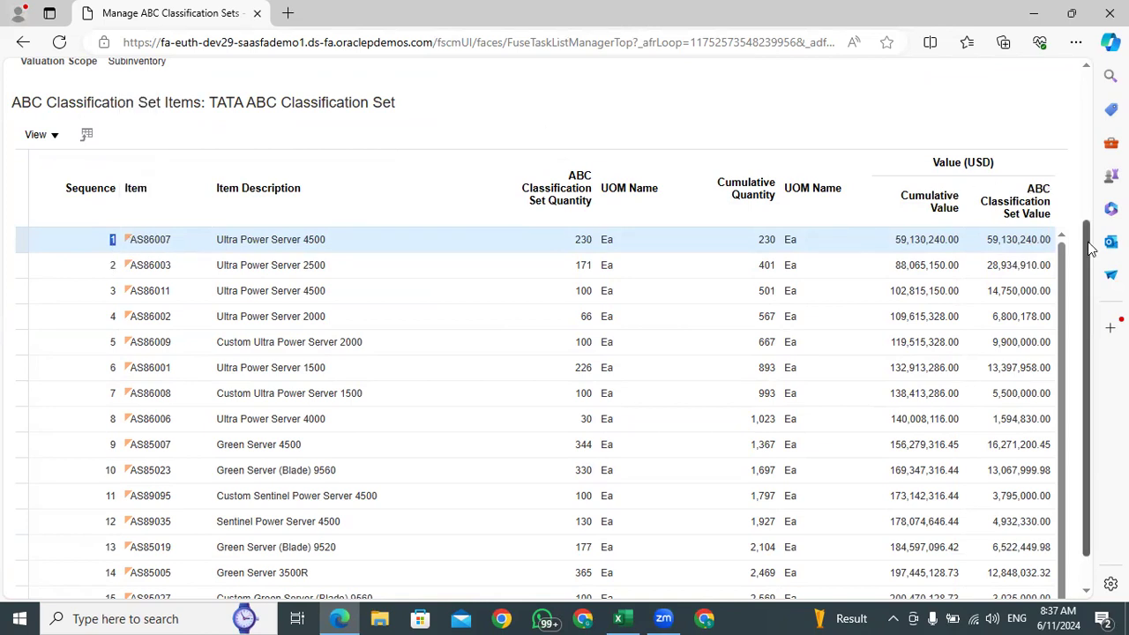
pyautogui.moveTo(1090, 248); pyautogui.dragTo(1081, 124)
pyautogui.click(689, 174)
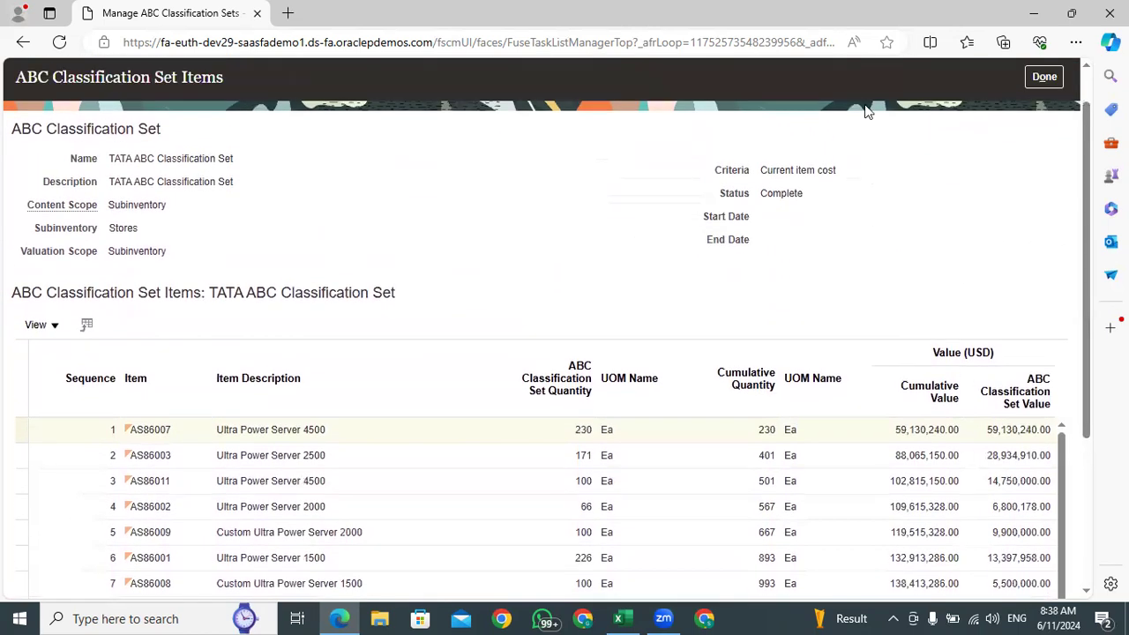
pyautogui.click(87, 327)
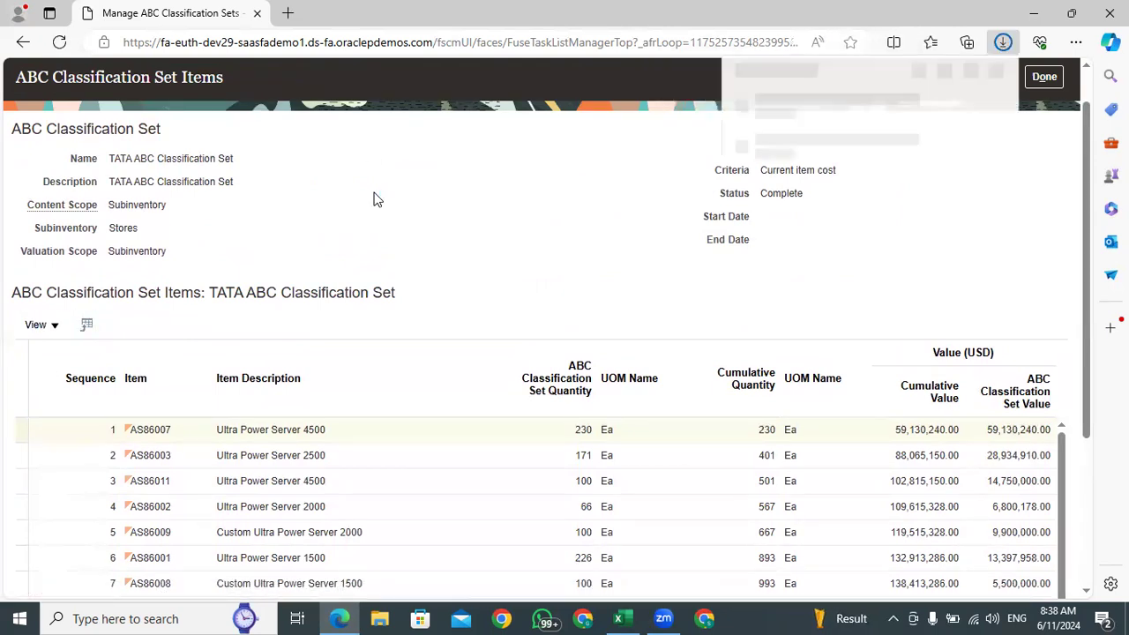
pyautogui.click(777, 115)
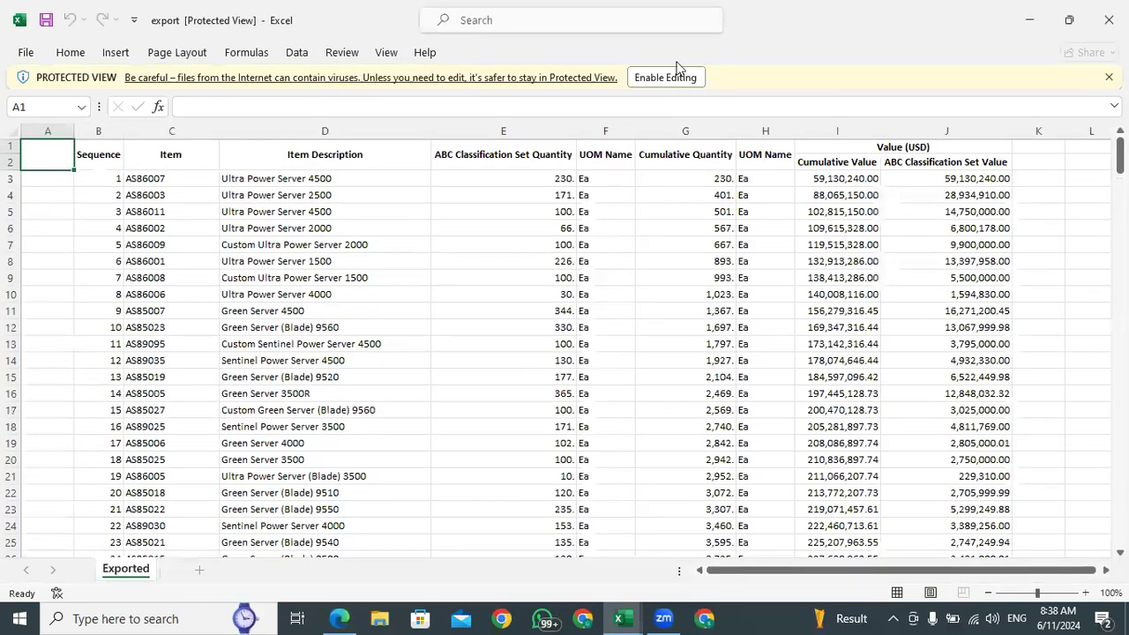
pyautogui.click(675, 77)
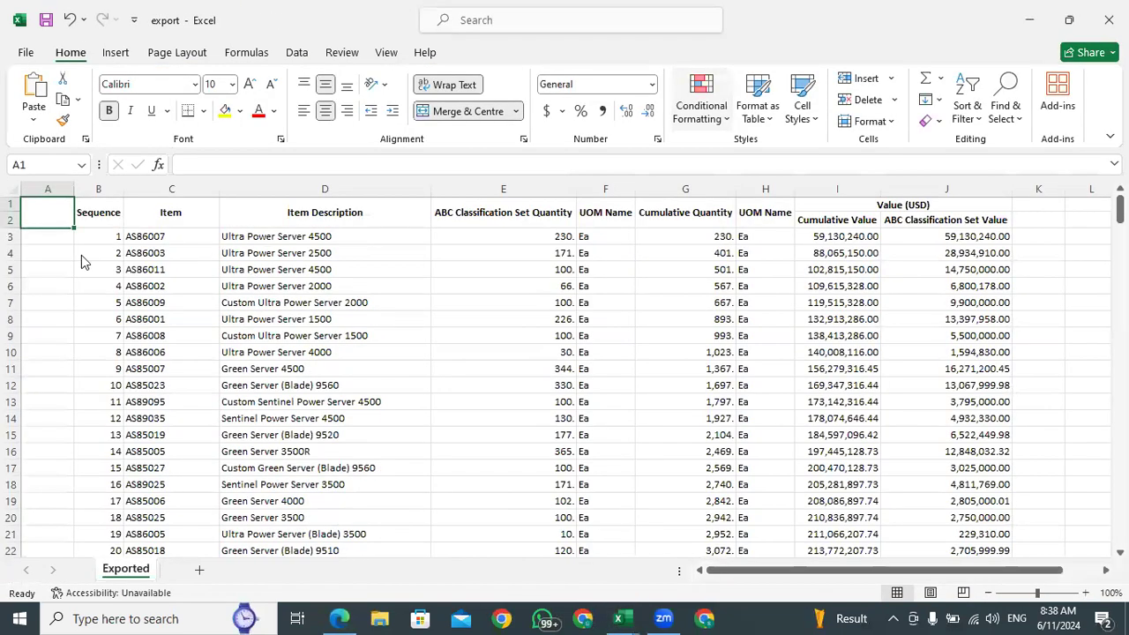
# Examine the sequence, item, cumulative quantity and cumulative value of the first exported item, AS86007
pyautogui.click(101, 237)
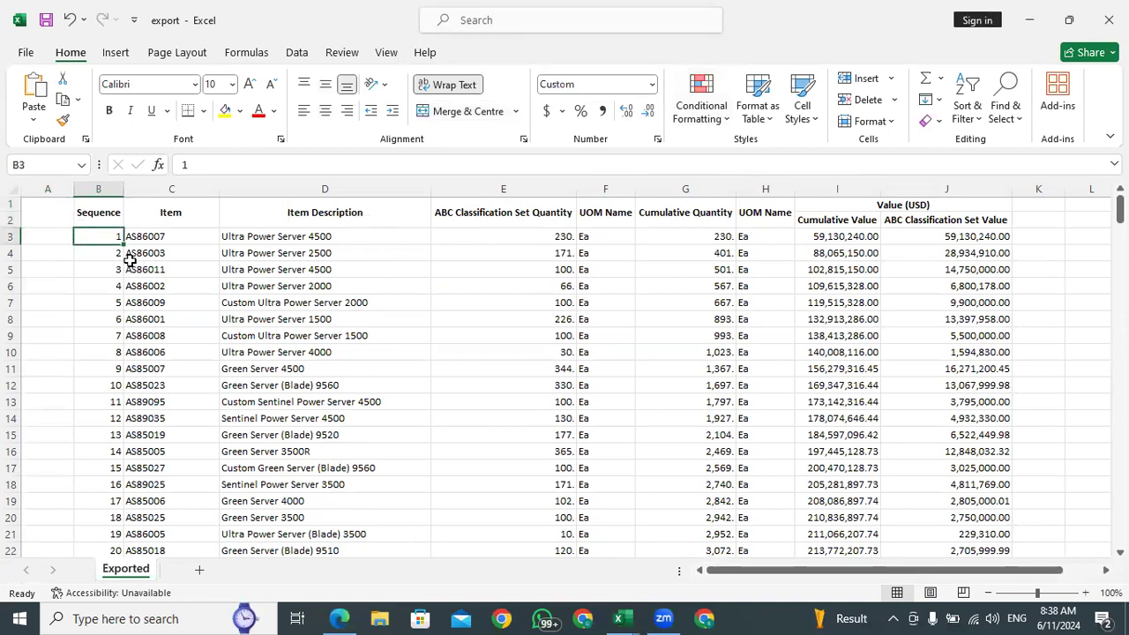
pyautogui.click(147, 240)
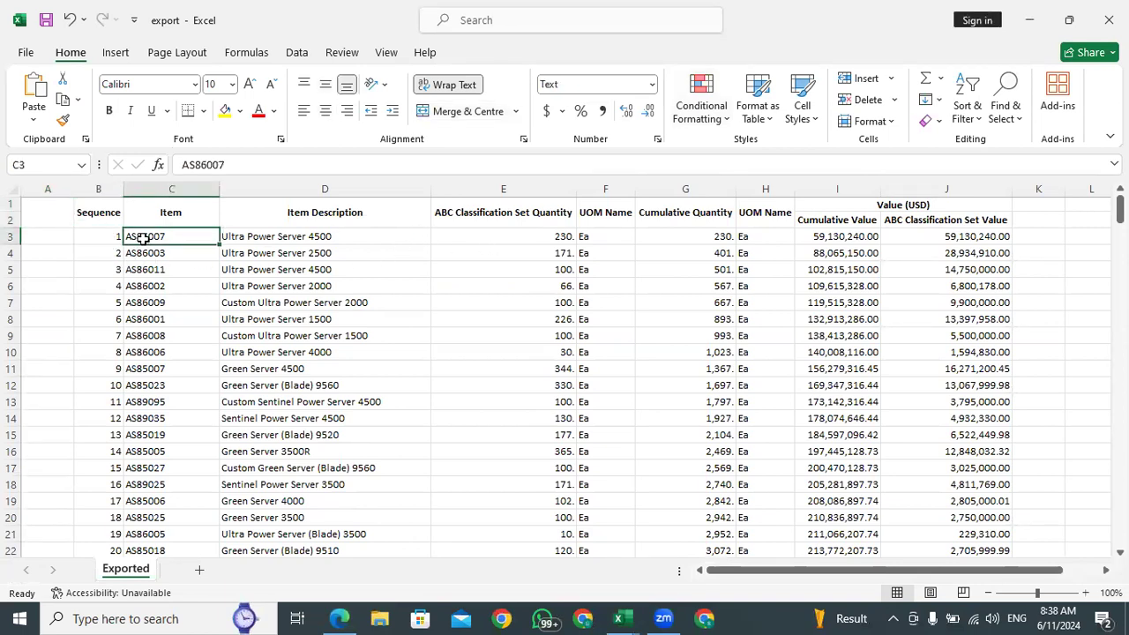
pyautogui.click(838, 238)
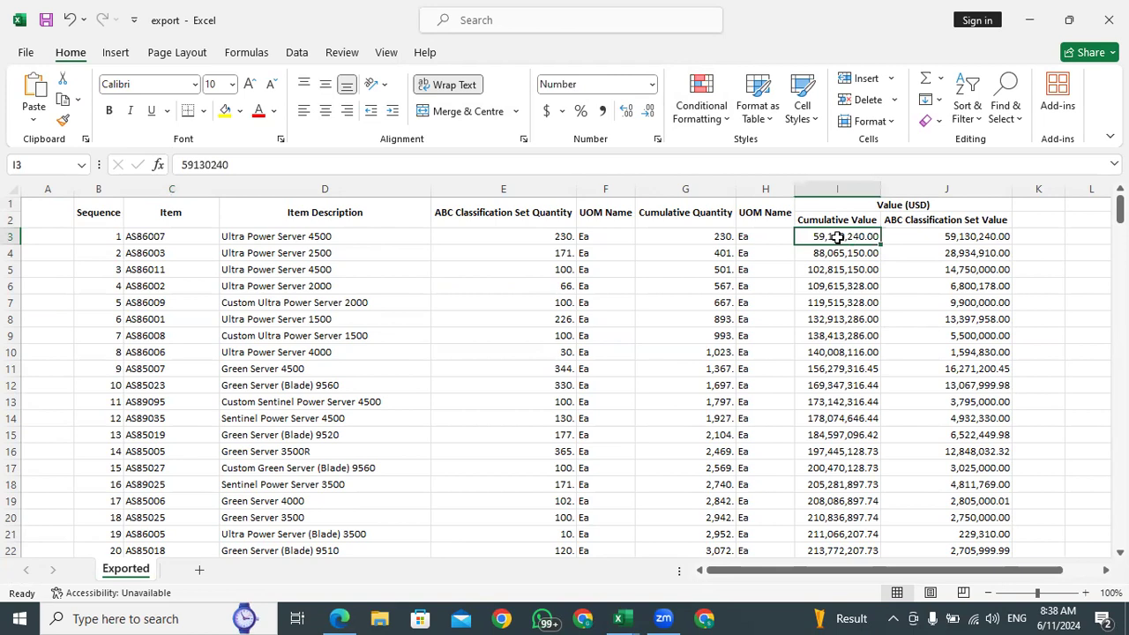
pyautogui.click(697, 237)
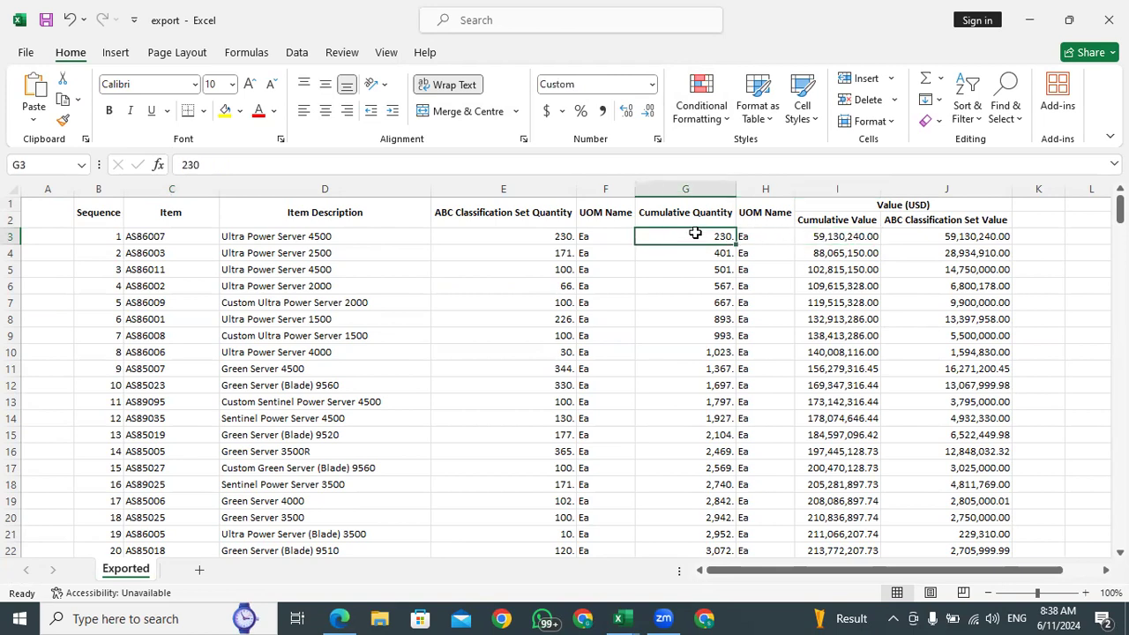
pyautogui.click(854, 236)
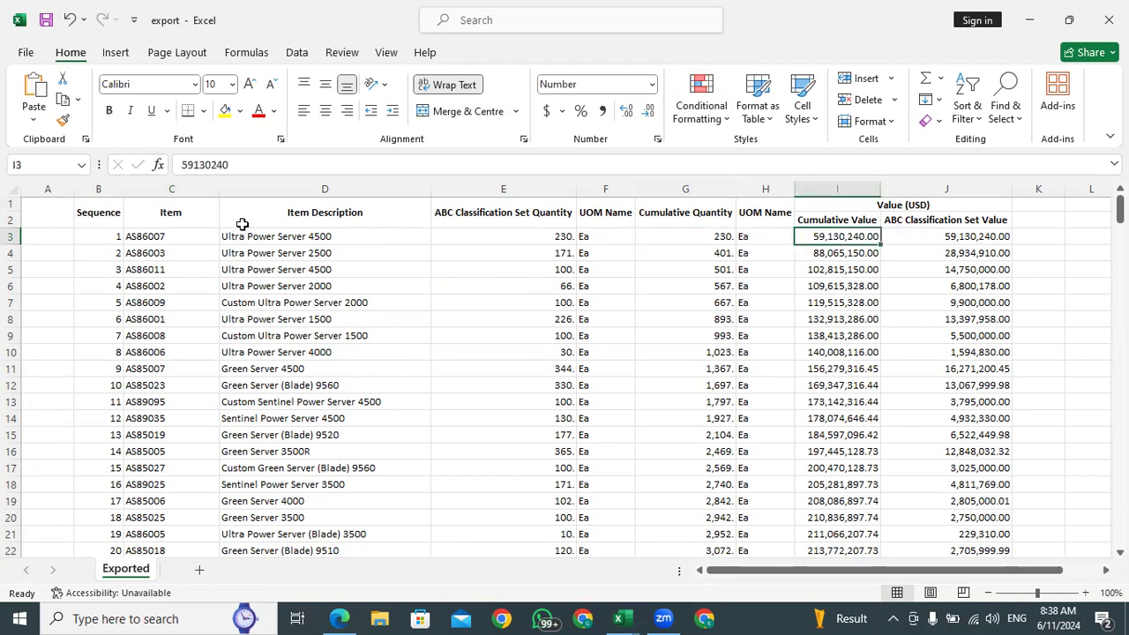
pyautogui.click(36, 237)
# Highlight sequence numbers 1 to 100 in column B with a yellow fill
pyautogui.click(81, 237)
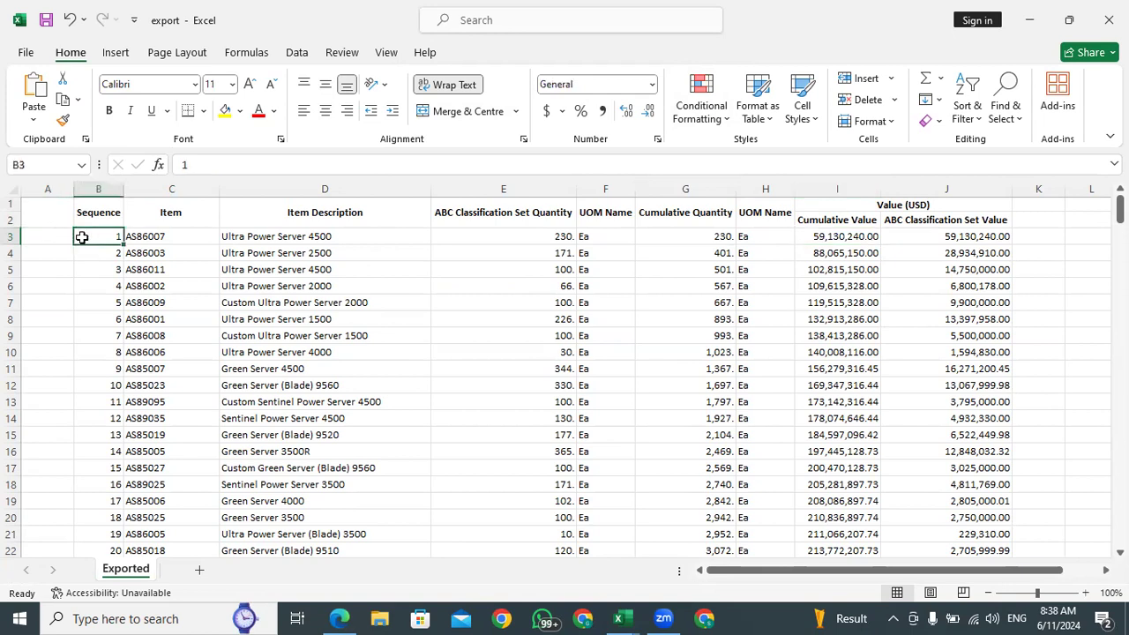
pyautogui.hotkey('shift', 'Down')
pyautogui.hotkey('shift', 'Down')
pyautogui.hotkey('shift', 'Down')
pyautogui.hotkey('shift', 'Down')
pyautogui.hotkey('shift', 'Down')
pyautogui.hotkey('shift', 'Down')
pyautogui.hotkey('shift', 'Down')
pyautogui.hotkey('shift', 'Down')
pyautogui.hotkey('shift', 'Down')
pyautogui.hotkey('shift', 'Down')
pyautogui.hotkey('shift', 'Down')
pyautogui.hotkey('shift', 'Down')
pyautogui.hotkey('shift', 'Down')
pyautogui.hotkey('shift', 'Down')
pyautogui.hotkey('shift', 'Down')
pyautogui.hotkey('shift', 'Down')
pyautogui.hotkey('shift', 'Down')
pyautogui.hotkey('shift', 'Down')
pyautogui.hotkey('shift', 'Down')
pyautogui.hotkey('shift', 'Down')
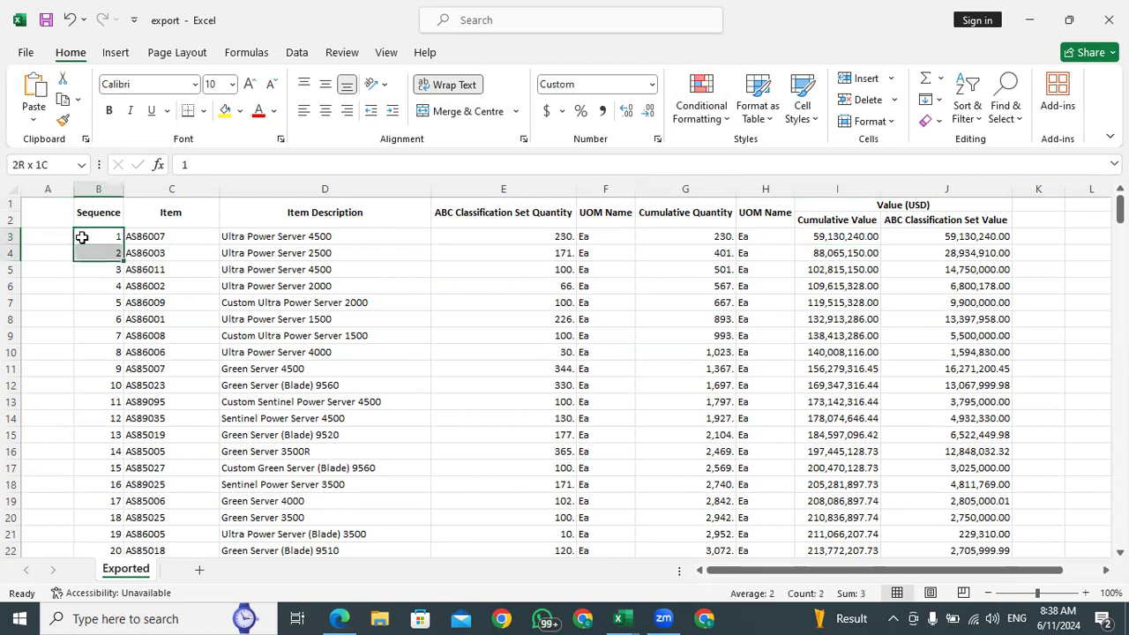
pyautogui.hotkey('shift', 'Down')
pyautogui.hotkey('shift', 'Down')
pyautogui.hotkey('shift', 'Down')
pyautogui.hotkey('shift', 'Down')
pyautogui.hotkey('shift', 'Down')
pyautogui.hotkey('shift', 'Down')
pyautogui.hotkey('shift', 'Down')
pyautogui.hotkey('shift', 'Down')
pyautogui.hotkey('shift', 'Down')
pyautogui.hotkey('shift', 'Down')
pyautogui.hotkey('shift', 'Down')
pyautogui.hotkey('shift', 'Down')
pyautogui.hotkey('shift', 'Down')
pyautogui.hotkey('shift', 'Down')
pyautogui.hotkey('shift', 'Down')
pyautogui.hotkey('shift', 'Down')
pyautogui.hotkey('shift', 'Down')
pyautogui.hotkey('shift', 'Down')
pyautogui.hotkey('shift', 'Down')
pyautogui.hotkey('shift', 'Down')
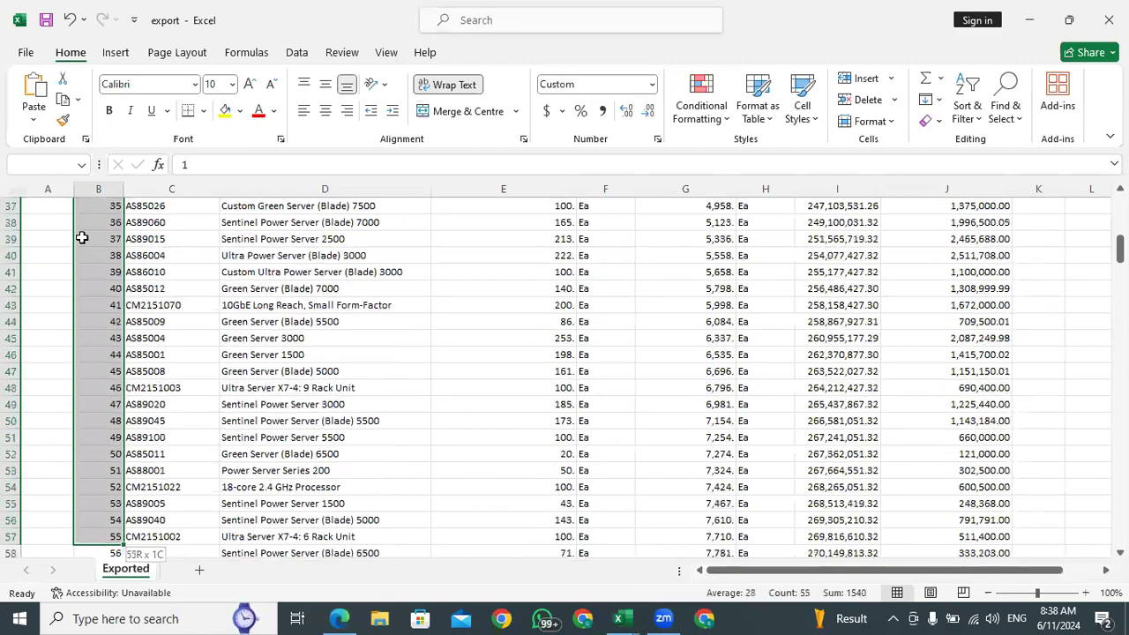
pyautogui.hotkey('shift', 'Down')
pyautogui.hotkey('shift', 'Down')
pyautogui.hotkey('shift', 'Down')
pyautogui.hotkey('shift', 'Down')
pyautogui.hotkey('shift', 'Down')
pyautogui.hotkey('shift', 'Down')
pyautogui.hotkey('shift', 'Down')
pyautogui.hotkey('shift', 'Down')
pyautogui.hotkey('shift', 'Down')
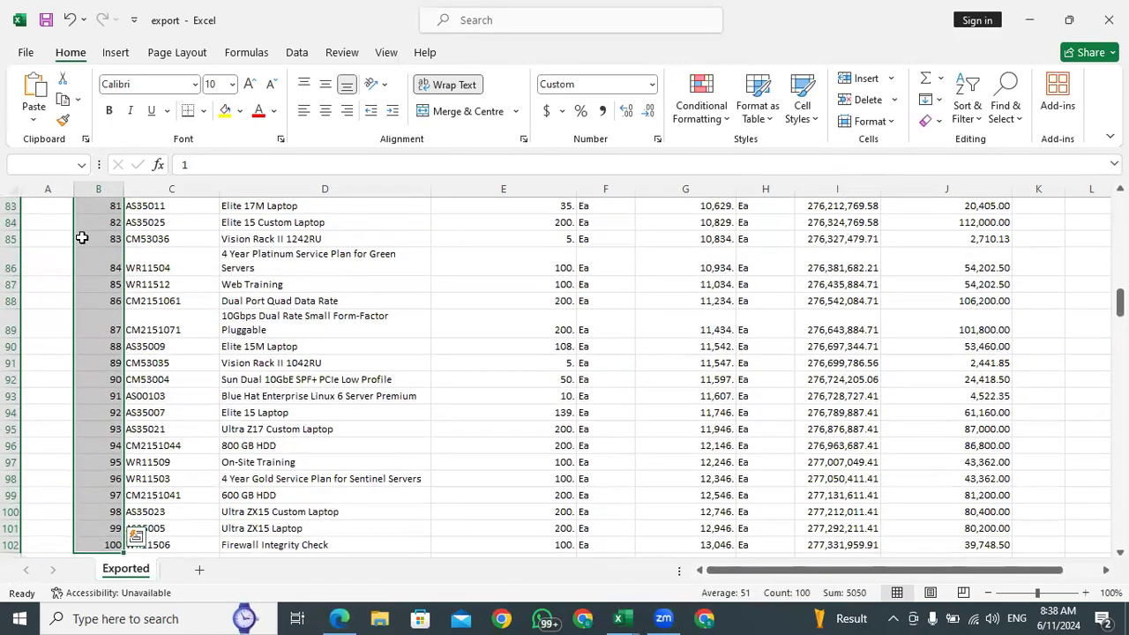
pyautogui.click(225, 110)
pyautogui.scroll(20, 63, 252)
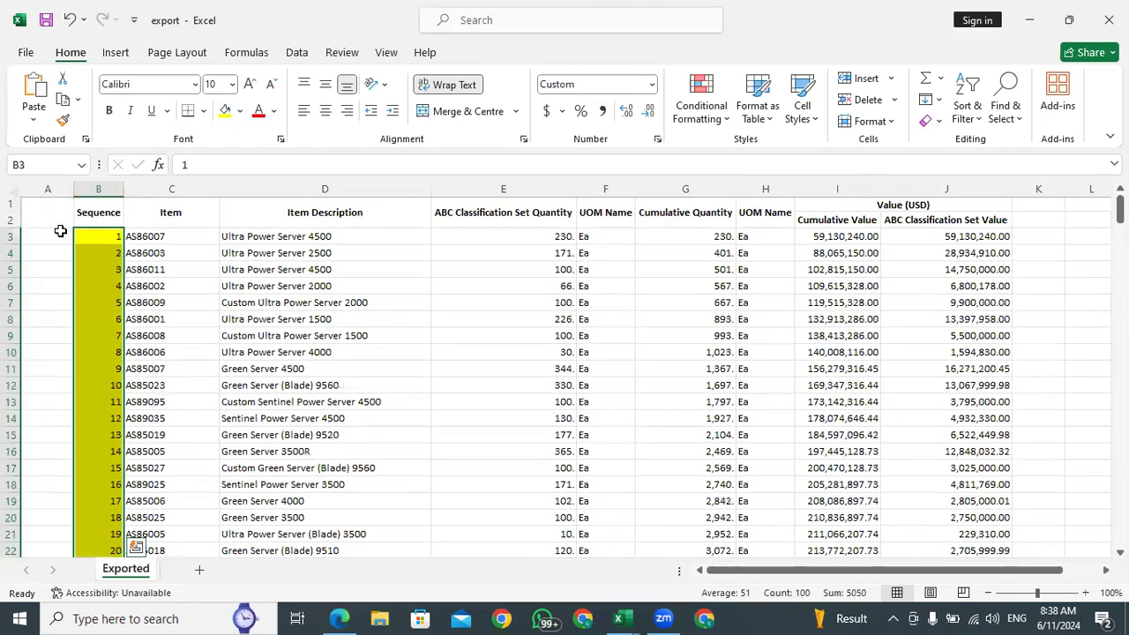
# Label the start of the yellow sequence range as A CLASS in cell A3
pyautogui.click(56, 226)
pyautogui.click(51, 246)
pyautogui.click(51, 234)
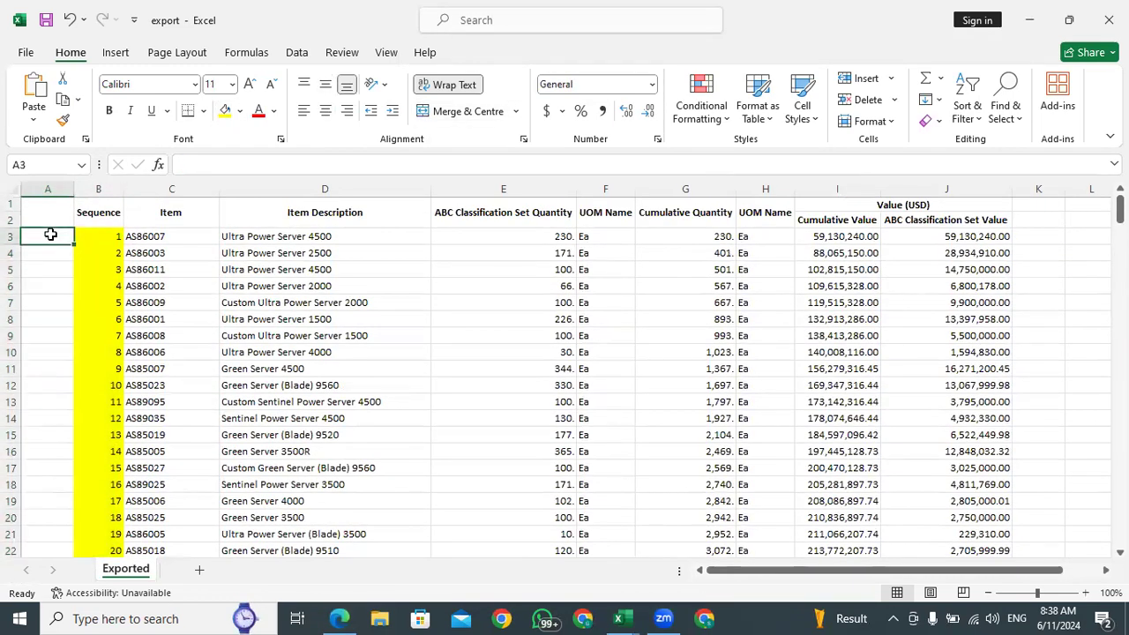
pyautogui.press('capslock')
pyautogui.write('A')
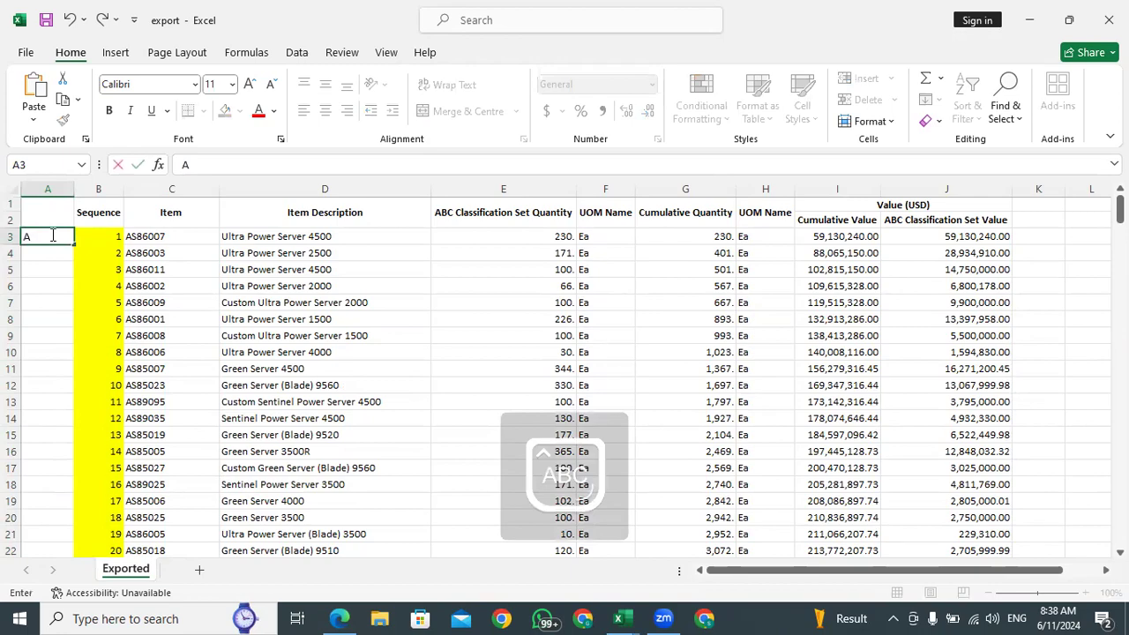
pyautogui.write(' CLASS')
# Highlight sequence numbers 101 to 200 in column B with a light green fill and label cell A103 as B CLASS
pyautogui.scroll(-20, 54, 255)
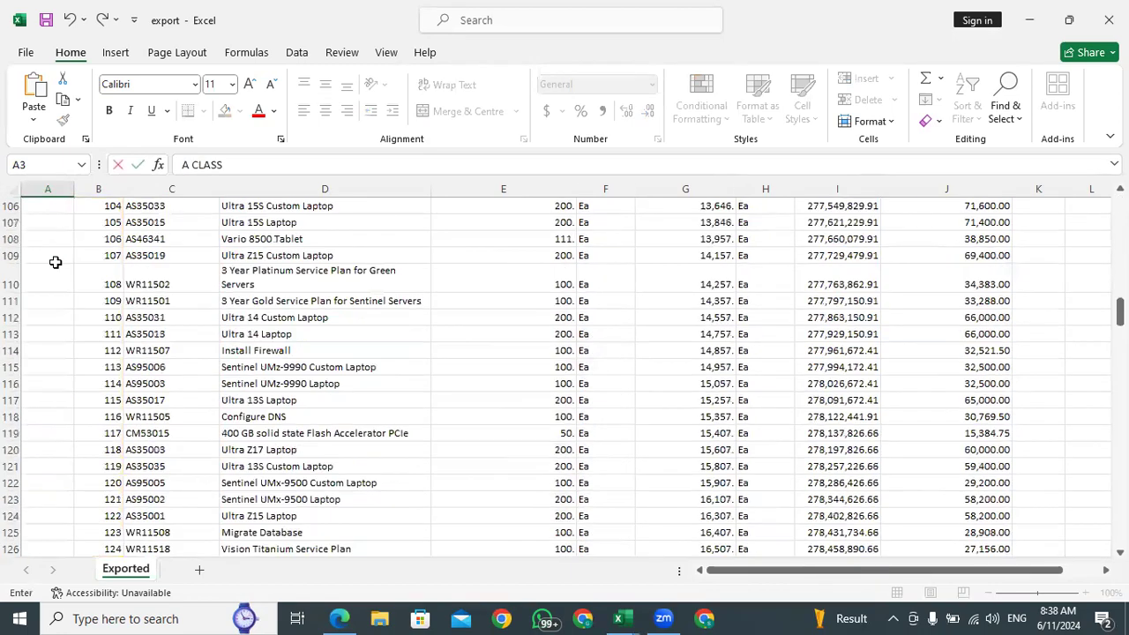
pyautogui.scroll(20, 90, 306)
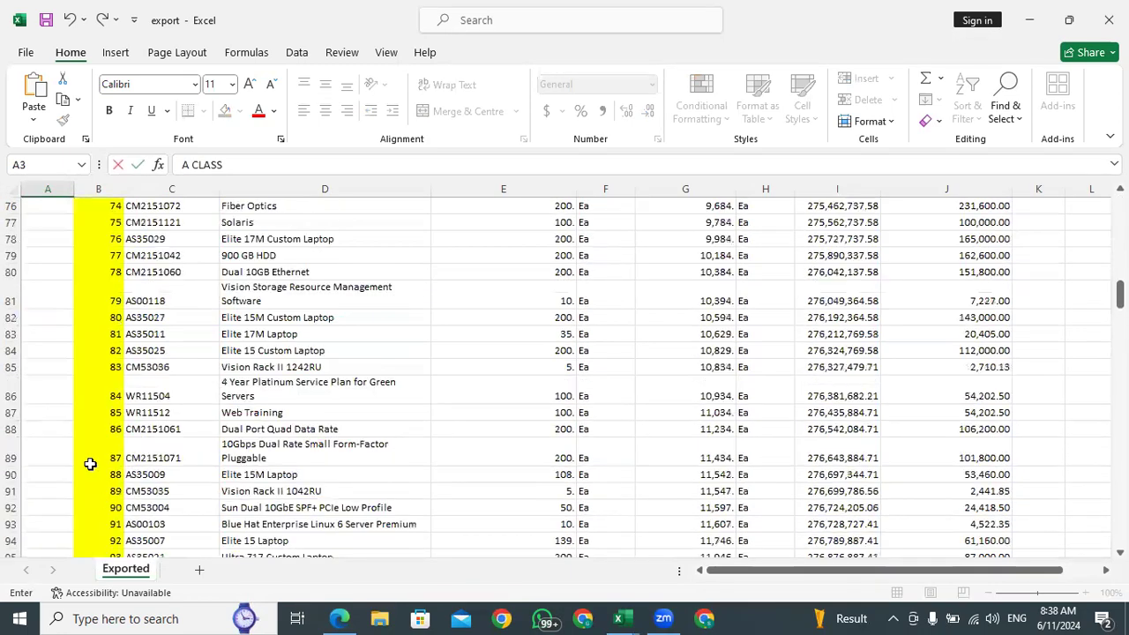
pyautogui.scroll(-5, 96, 499)
pyautogui.click(98, 406)
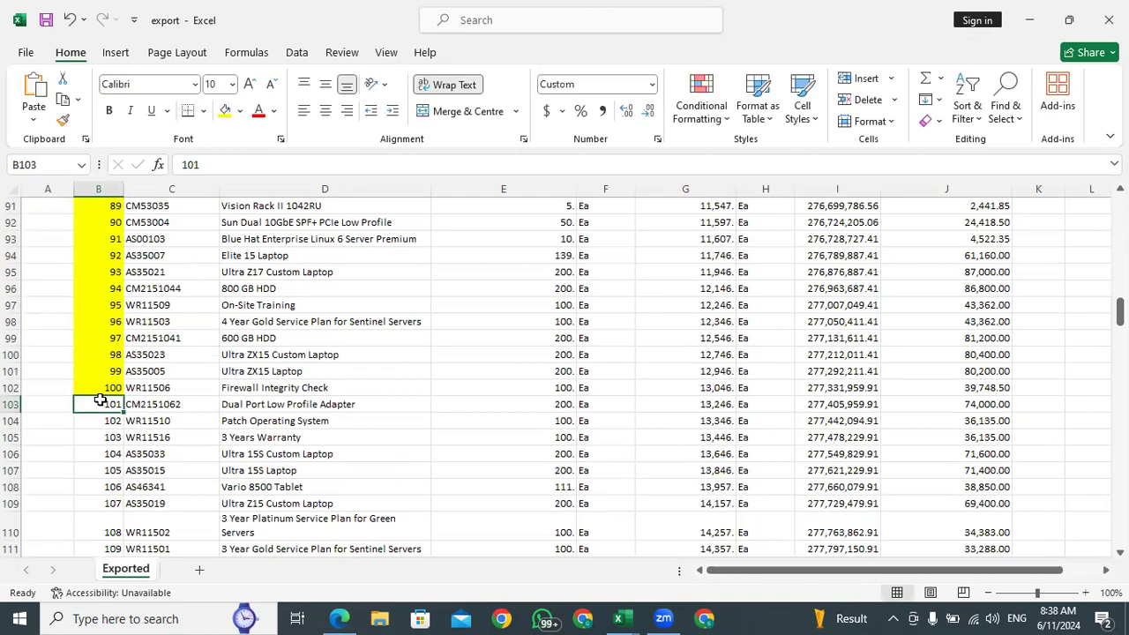
pyautogui.moveTo(93, 401); pyautogui.dragTo(94, 557)
pyautogui.hotkey('shift', 'Down')
pyautogui.hotkey('shift', 'Down')
pyautogui.hotkey('shift', 'Down')
pyautogui.hotkey('shift', 'Down')
pyautogui.hotkey('shift', 'Down')
pyautogui.hotkey('shift', 'Down')
pyautogui.hotkey('shift', 'Down')
pyautogui.hotkey('shift', 'Down')
pyautogui.hotkey('shift', 'Down')
pyautogui.hotkey('shift', 'Down')
pyautogui.hotkey('shift', 'Down')
pyautogui.hotkey('shift', 'Down')
pyautogui.hotkey('shift', 'Down')
pyautogui.hotkey('shift', 'Down')
pyautogui.hotkey('shift', 'Down')
pyautogui.hotkey('shift', 'Down')
pyautogui.hotkey('shift', 'Down')
pyautogui.hotkey('shift', 'Down')
pyautogui.hotkey('shift', 'Down')
pyautogui.hotkey('shift', 'Down')
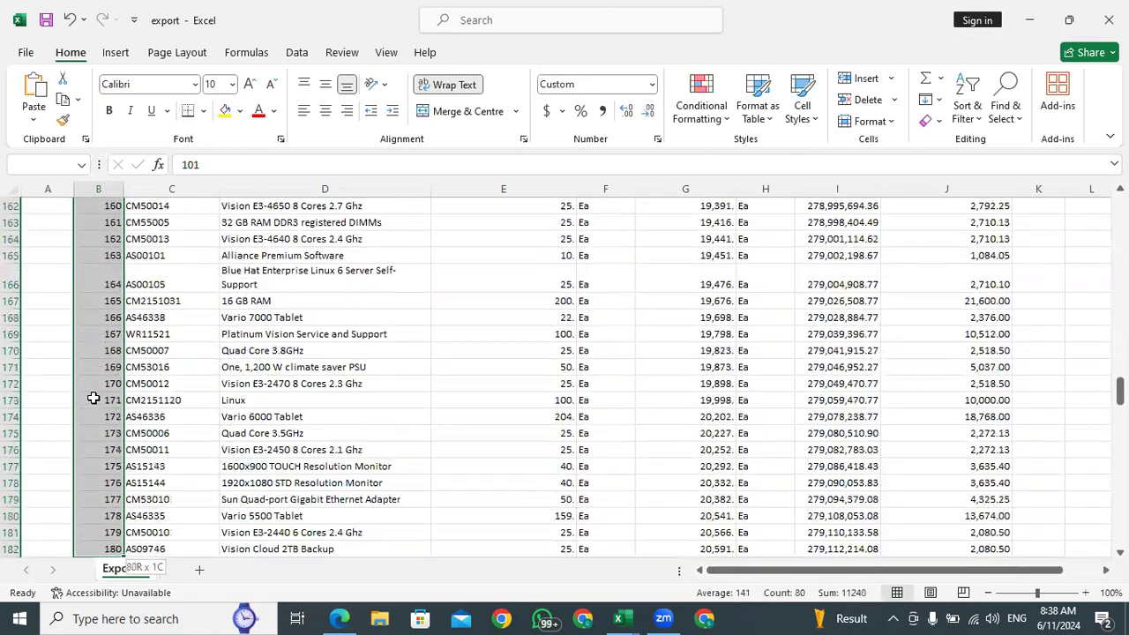
pyautogui.hotkey('shift', 'Down')
pyautogui.hotkey('shift', 'Down')
pyautogui.hotkey('shift', 'Down')
pyautogui.hotkey('shift', 'Down')
pyautogui.hotkey('shift', 'Down')
pyautogui.hotkey('shift', 'Down')
pyautogui.hotkey('shift', 'Down')
pyautogui.hotkey('shift', 'Down')
pyautogui.hotkey('shift', 'Down')
pyautogui.hotkey('shift', 'Down')
pyautogui.hotkey('shift', 'Down')
pyautogui.hotkey('shift', 'Down')
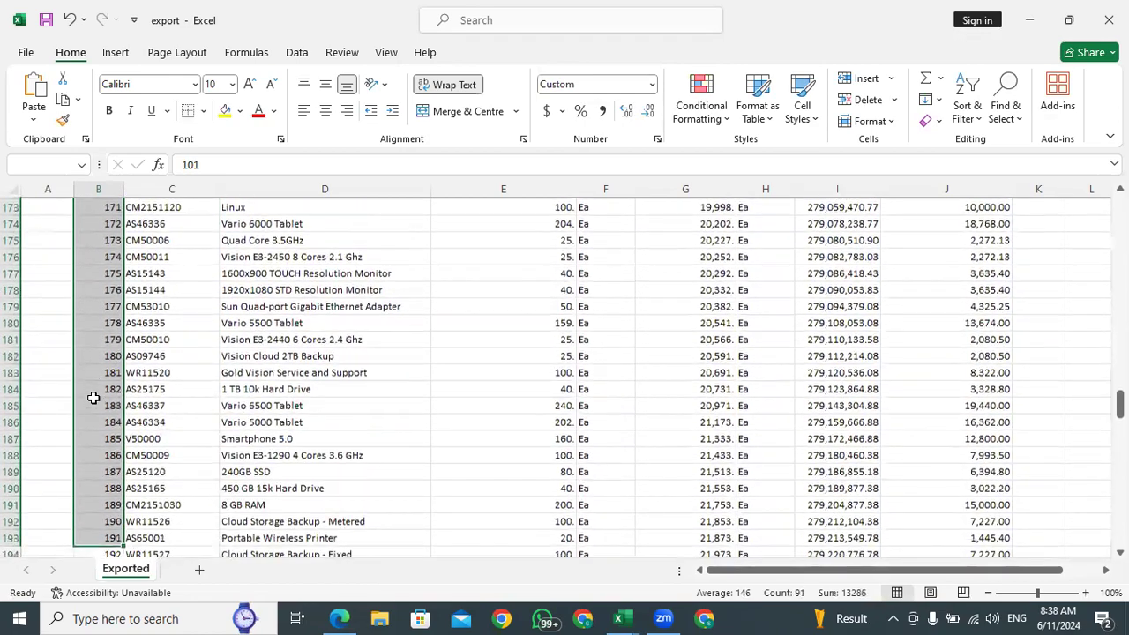
pyautogui.hotkey('shift', 'Down')
pyautogui.hotkey('shift', 'Down')
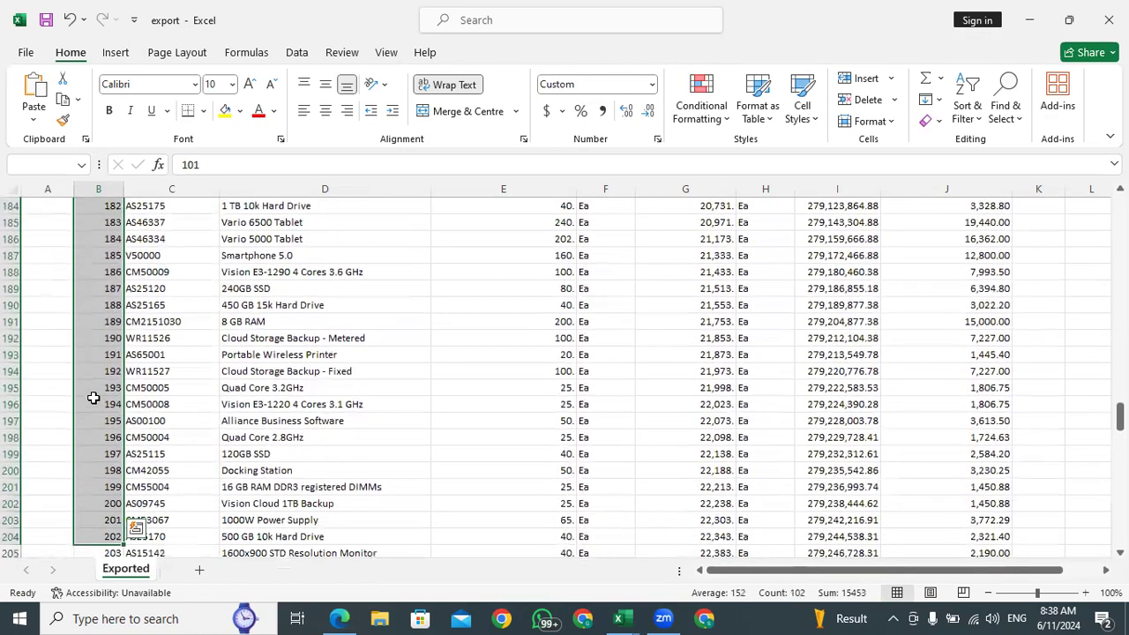
pyautogui.hotkey('shift', 'Down')
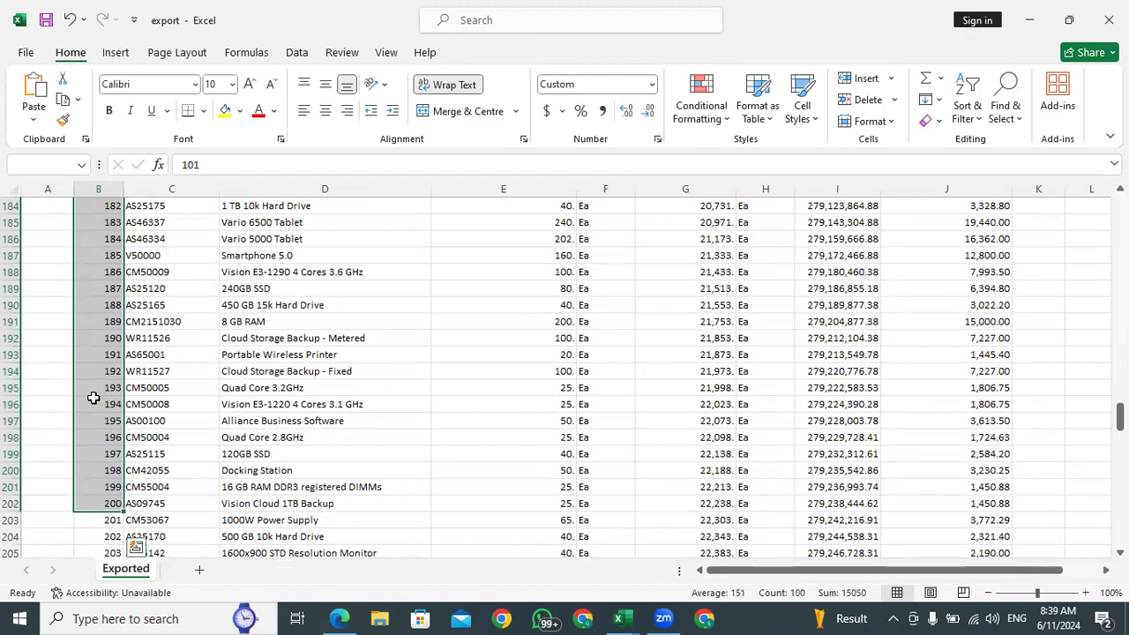
pyautogui.click(238, 110)
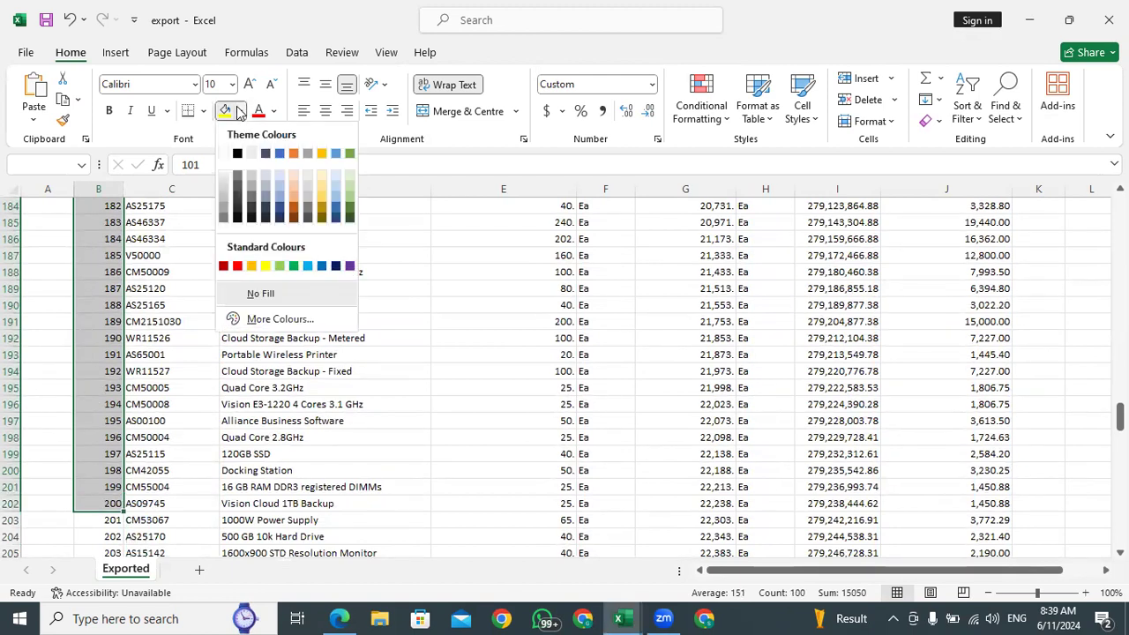
pyautogui.click(279, 266)
pyautogui.click(49, 370)
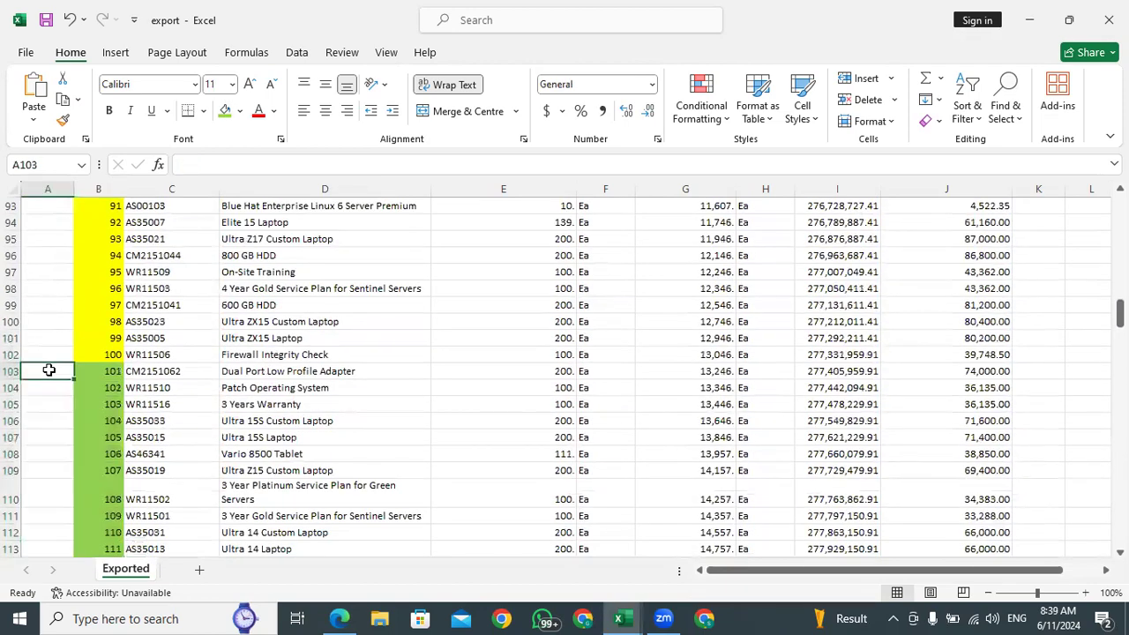
pyautogui.write('B CLASS')
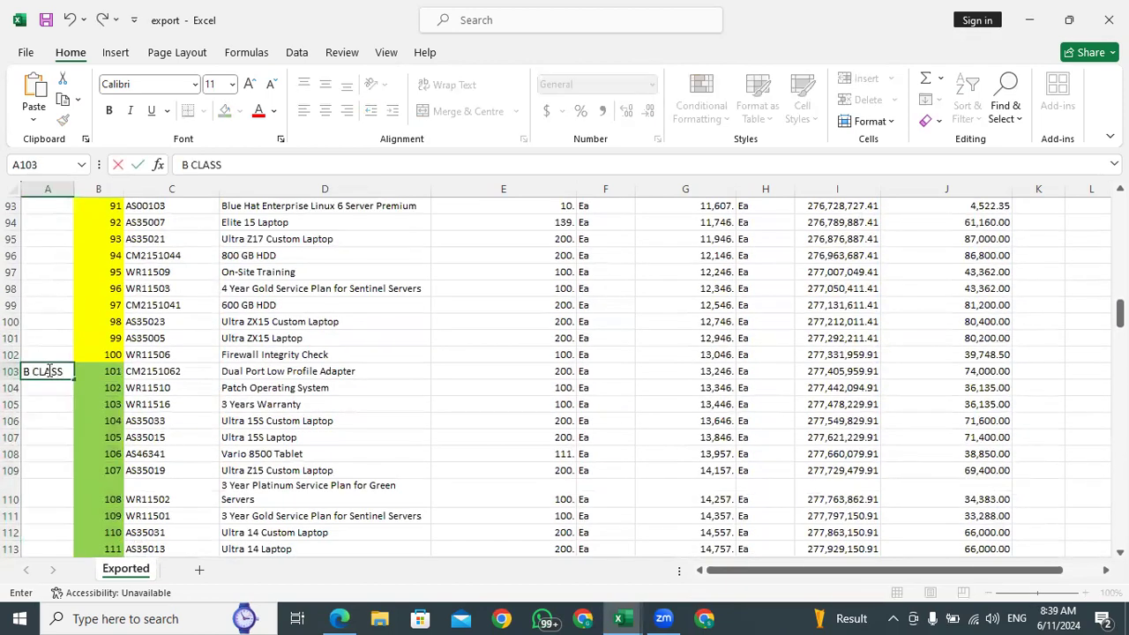
# Highlight sequence numbers 201 to 300 in column B with a light blue fill and label cell A203 as C CLASS
pyautogui.scroll(-20, 49, 371)
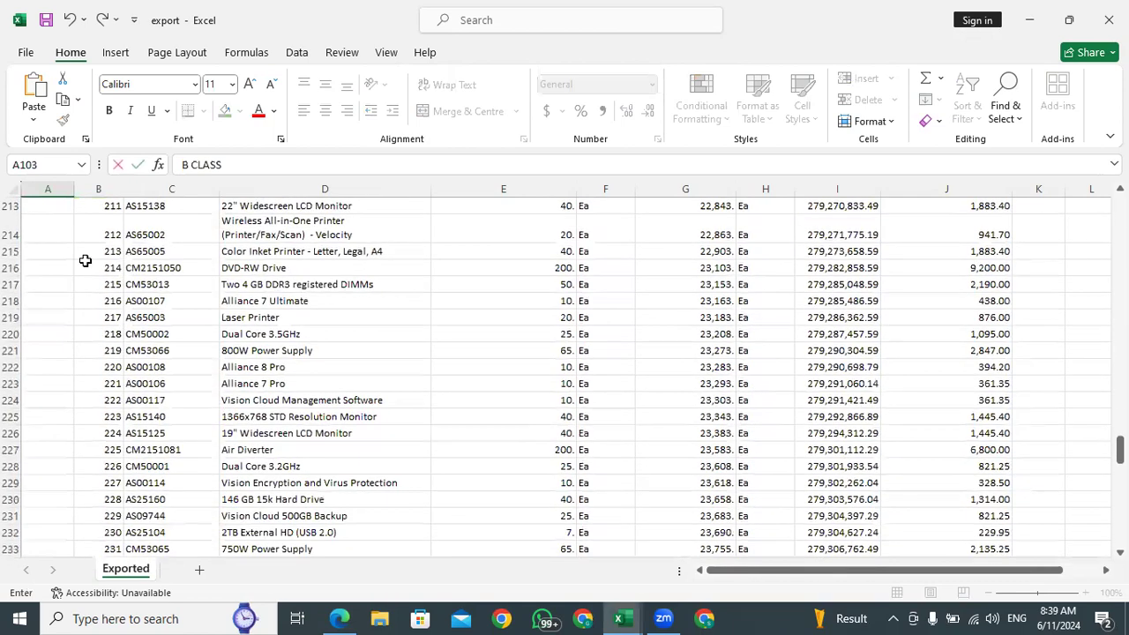
pyautogui.scroll(-5, 120, 424)
pyautogui.click(99, 290)
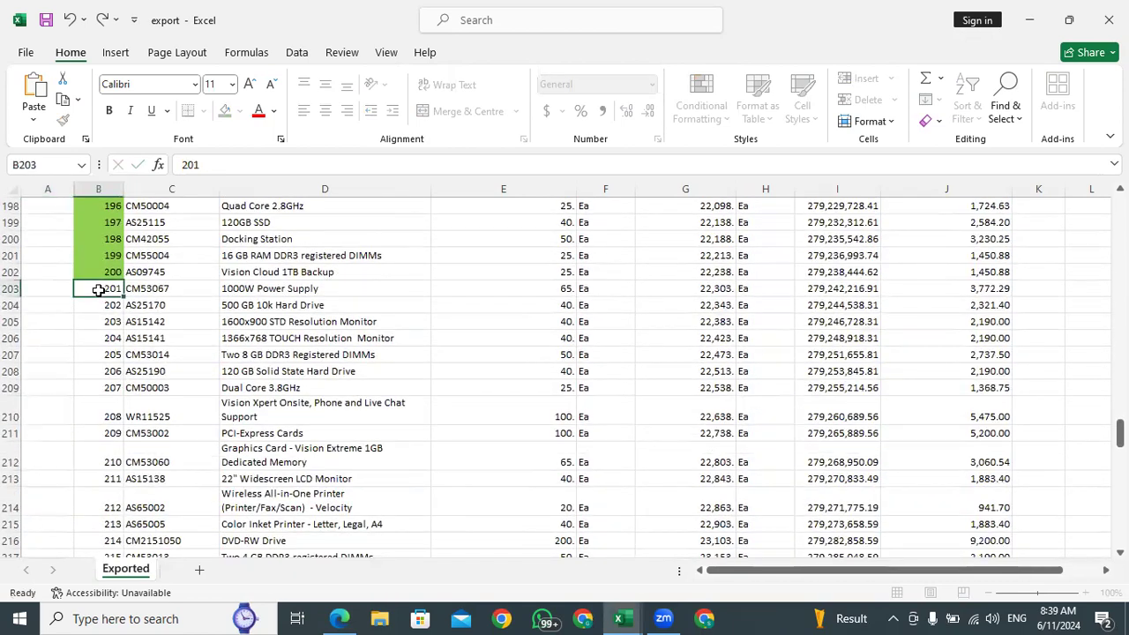
pyautogui.moveTo(99, 290); pyautogui.dragTo(99, 557)
pyautogui.hotkey('shift', 'Down')
pyautogui.hotkey('shift', 'Down')
pyautogui.hotkey('shift', 'Down')
pyautogui.hotkey('shift', 'Down')
pyautogui.hotkey('shift', 'Down')
pyautogui.hotkey('shift', 'Down')
pyautogui.hotkey('shift', 'Down')
pyautogui.hotkey('shift', 'Down')
pyautogui.hotkey('shift', 'Down')
pyautogui.hotkey('shift', 'Down')
pyautogui.hotkey('shift', 'Down')
pyautogui.hotkey('shift', 'Down')
pyautogui.hotkey('shift', 'Down')
pyautogui.hotkey('shift', 'Down')
pyautogui.hotkey('shift', 'Down')
pyautogui.hotkey('shift', 'Down')
pyautogui.hotkey('shift', 'Down')
pyautogui.hotkey('shift', 'Down')
pyautogui.hotkey('shift', 'Down')
pyautogui.hotkey('shift', 'Down')
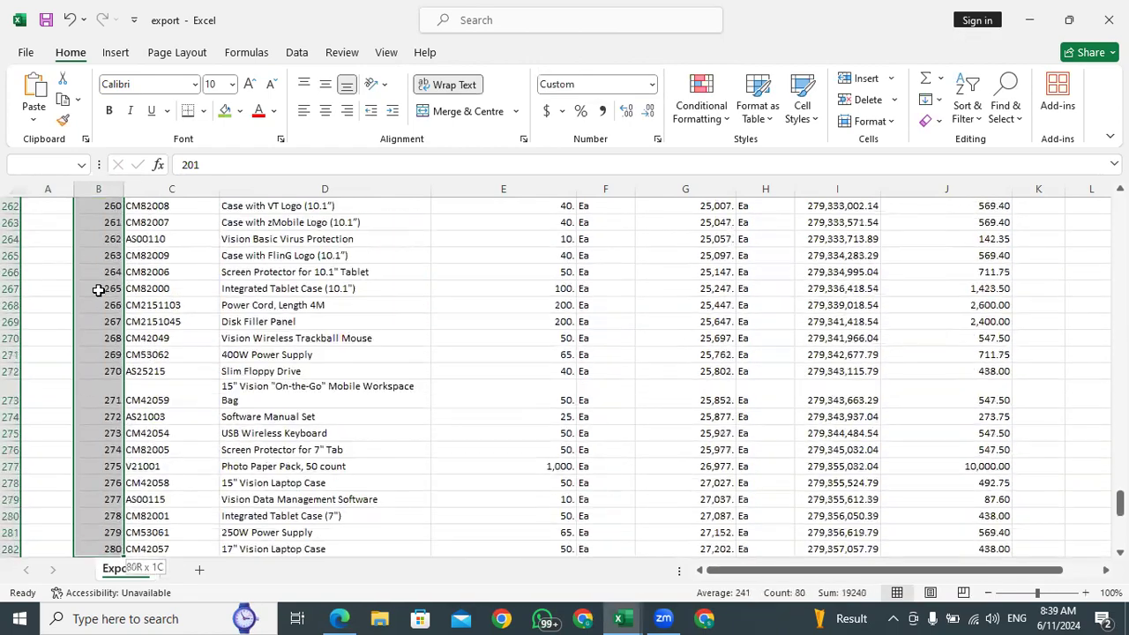
pyautogui.moveTo(99, 290); pyautogui.dragTo(98, 290)
pyautogui.hotkey('shift', 'Down')
pyautogui.hotkey('shift', 'Down')
pyautogui.hotkey('shift', 'Down')
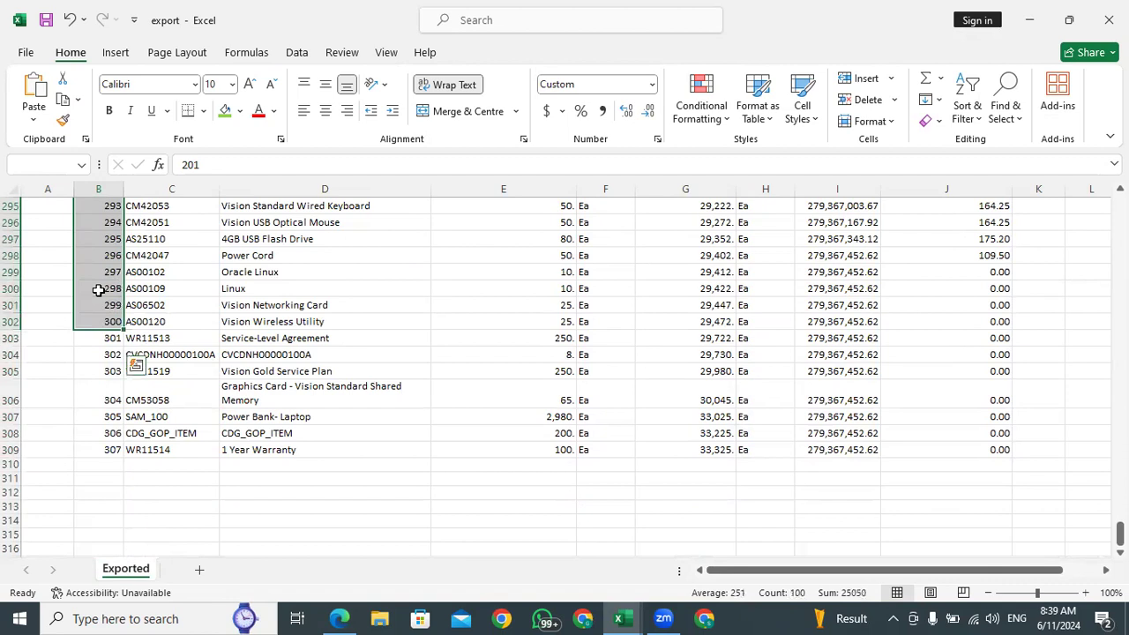
pyautogui.click(239, 110)
pyautogui.click(305, 265)
pyautogui.click(50, 371)
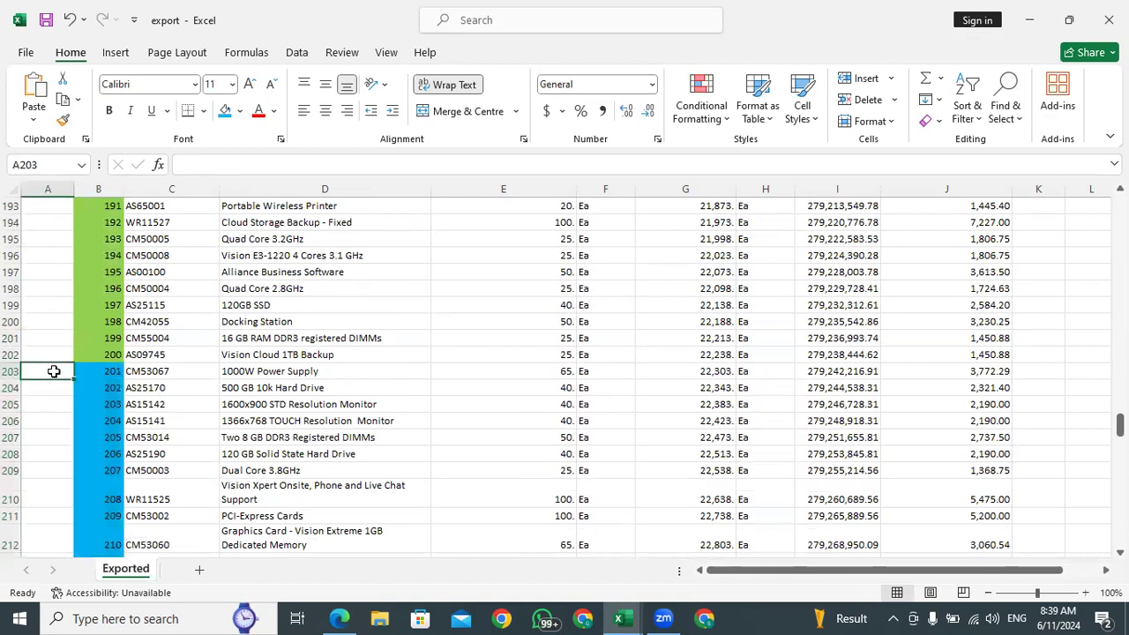
pyautogui.write('C CLASS')
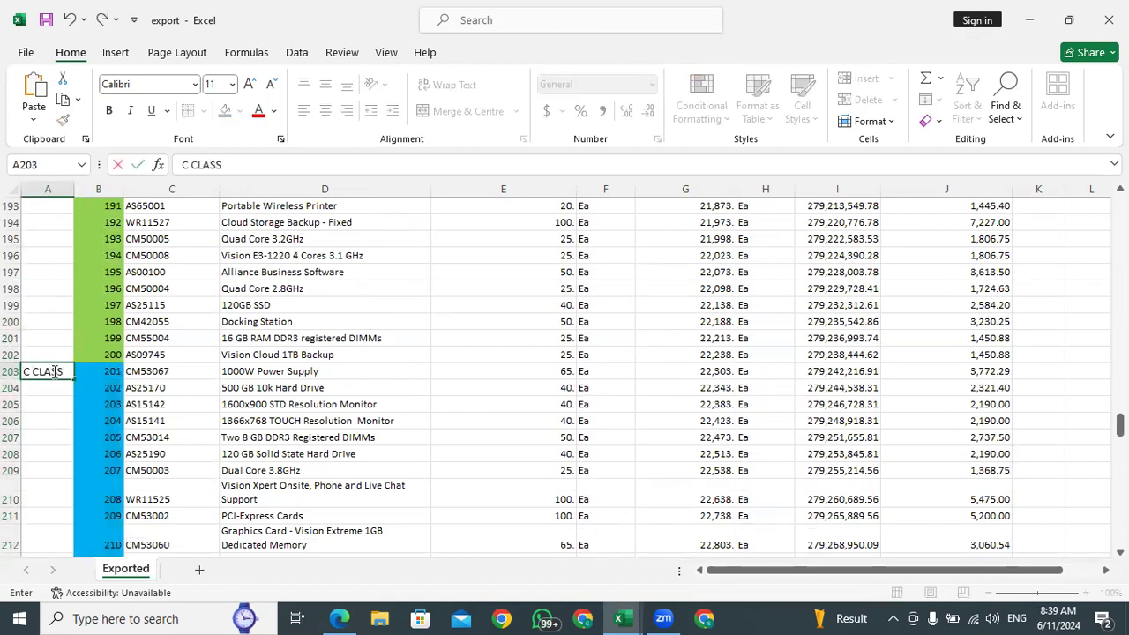
# Highlight sequence numbers 301 to 307 in column B with a purple fill and label cell A303 as D CLASS
pyautogui.scroll(-20, 73, 362)
pyautogui.click(88, 288)
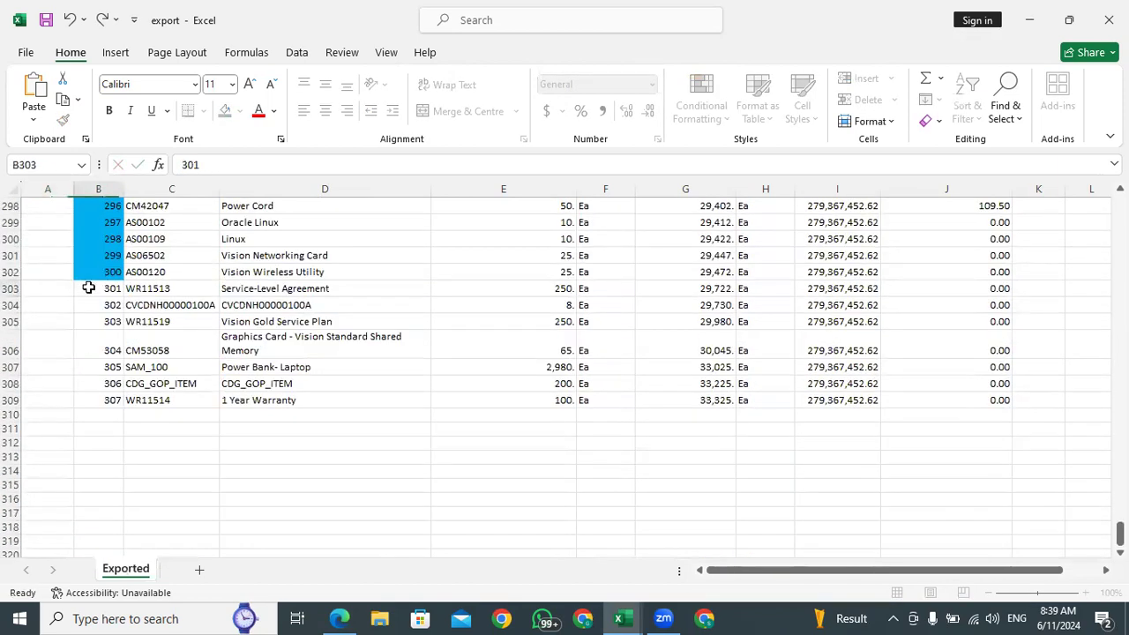
pyautogui.hotkey('shift', 'Down')
pyautogui.hotkey('shift', 'Down')
pyautogui.hotkey('shift', 'Down')
pyautogui.hotkey('shift', 'Down')
pyautogui.hotkey('shift', 'Down')
pyautogui.hotkey('shift', 'Down')
pyautogui.click(239, 110)
pyautogui.click(60, 286)
pyautogui.write('D CLASS')
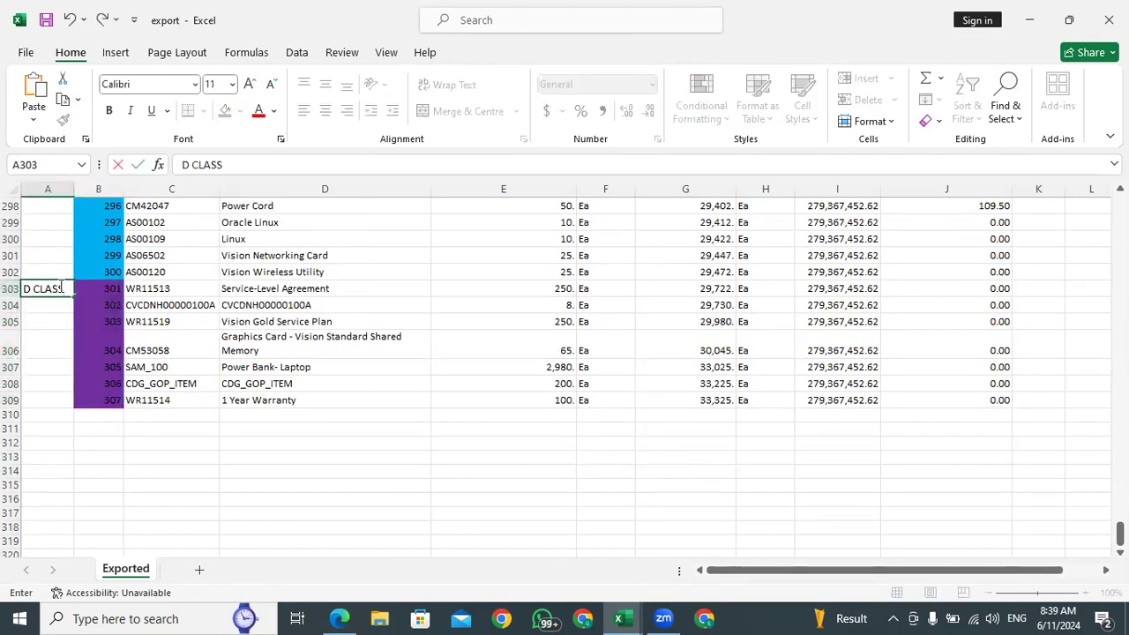
pyautogui.click(58, 301)
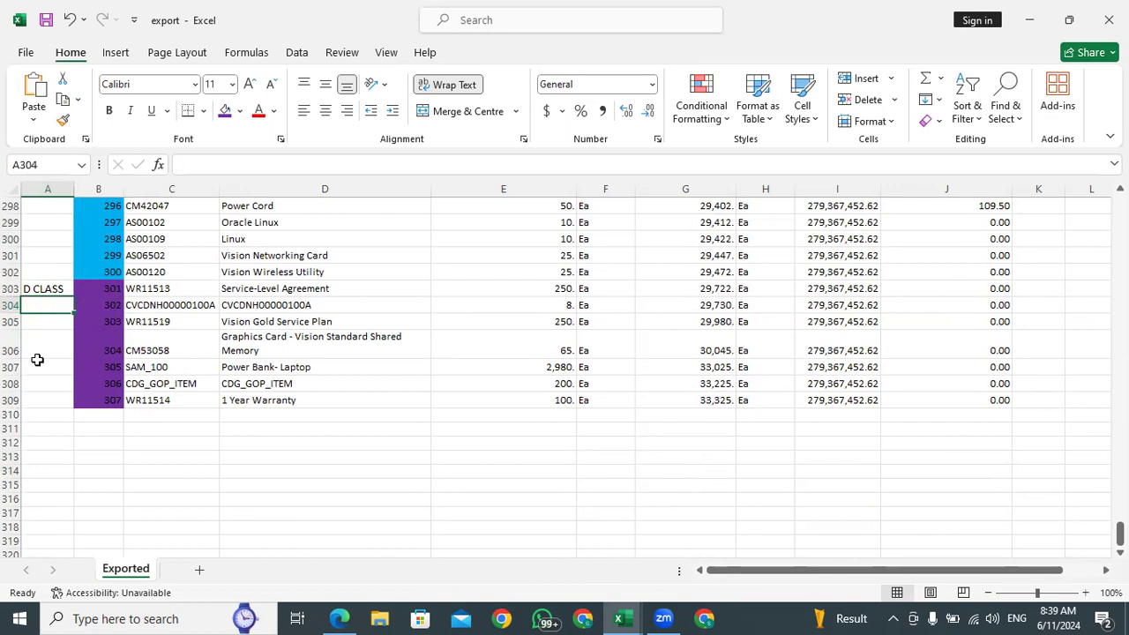
pyautogui.click(41, 286)
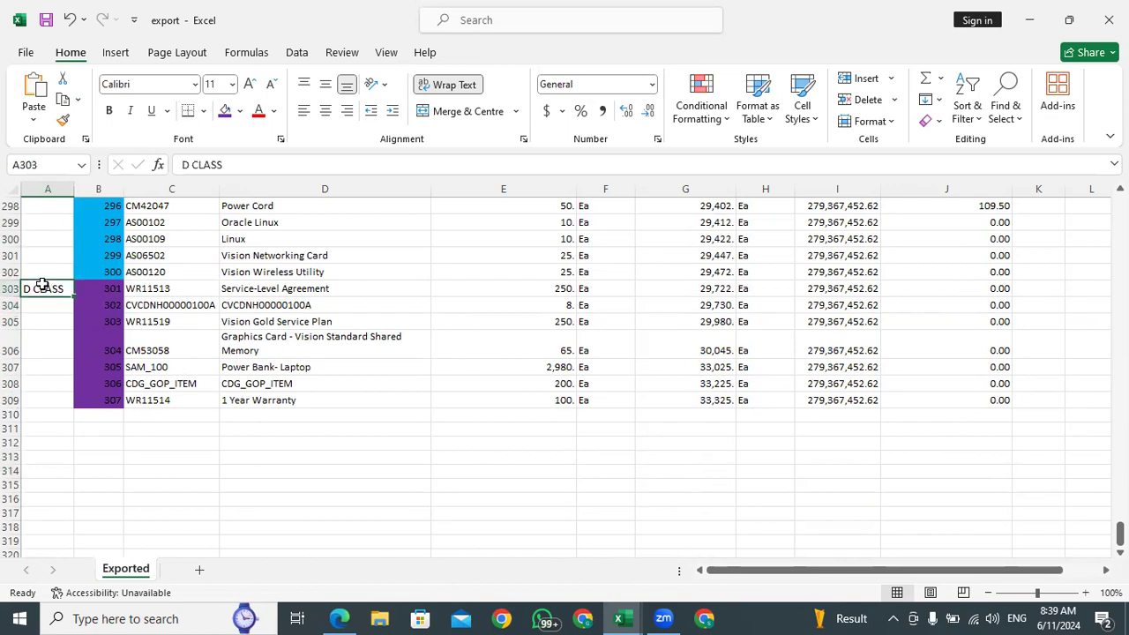
pyautogui.click(104, 289)
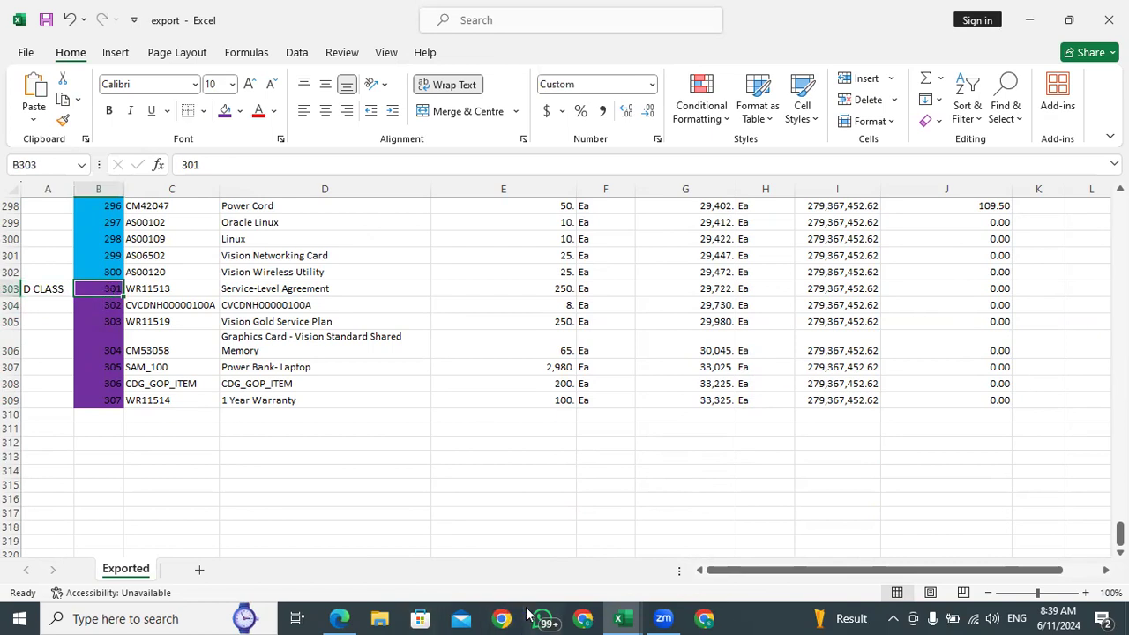
# Switch to Oracle in the browser and close the TATA ABC Classification Set items and the Manage ABC Classification Sets task
pyautogui.click(340, 617)
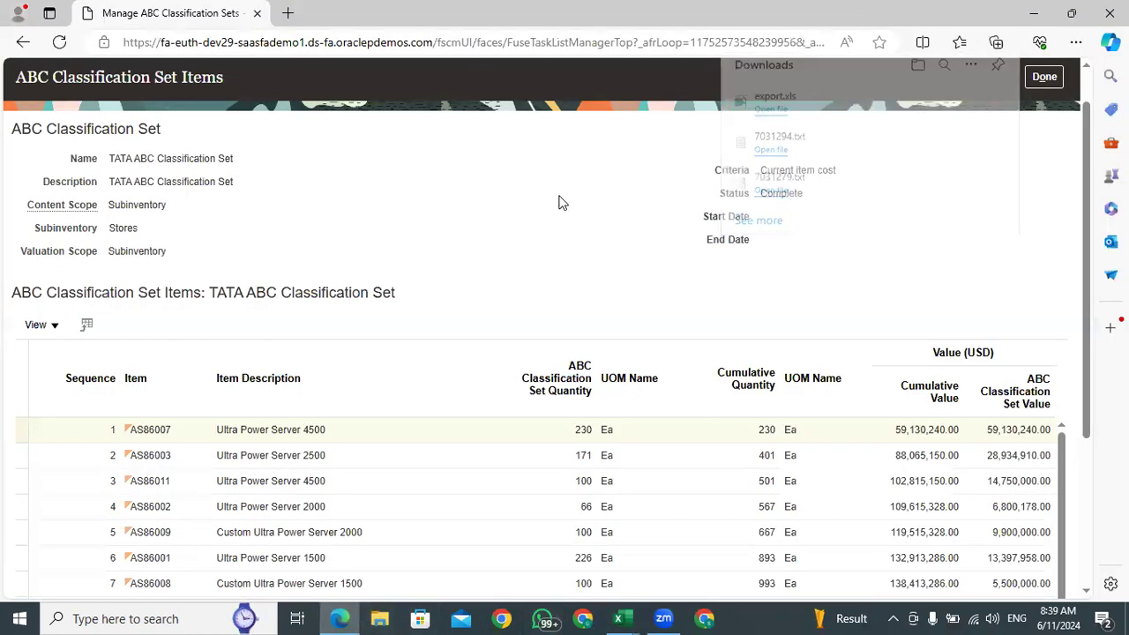
pyautogui.click(1039, 80)
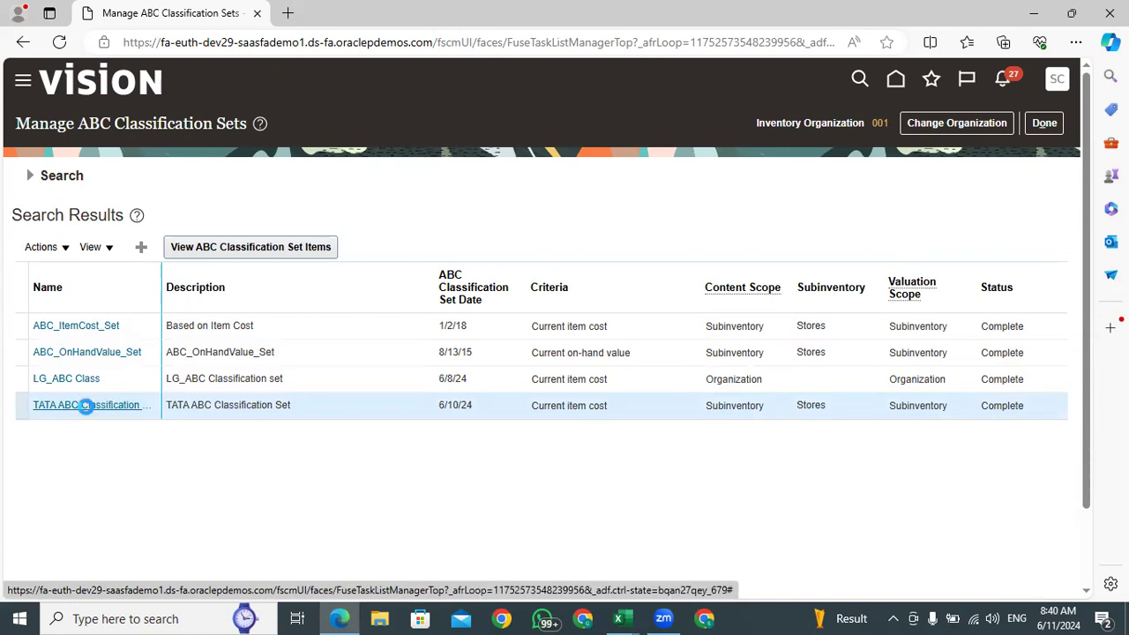
pyautogui.click(1044, 123)
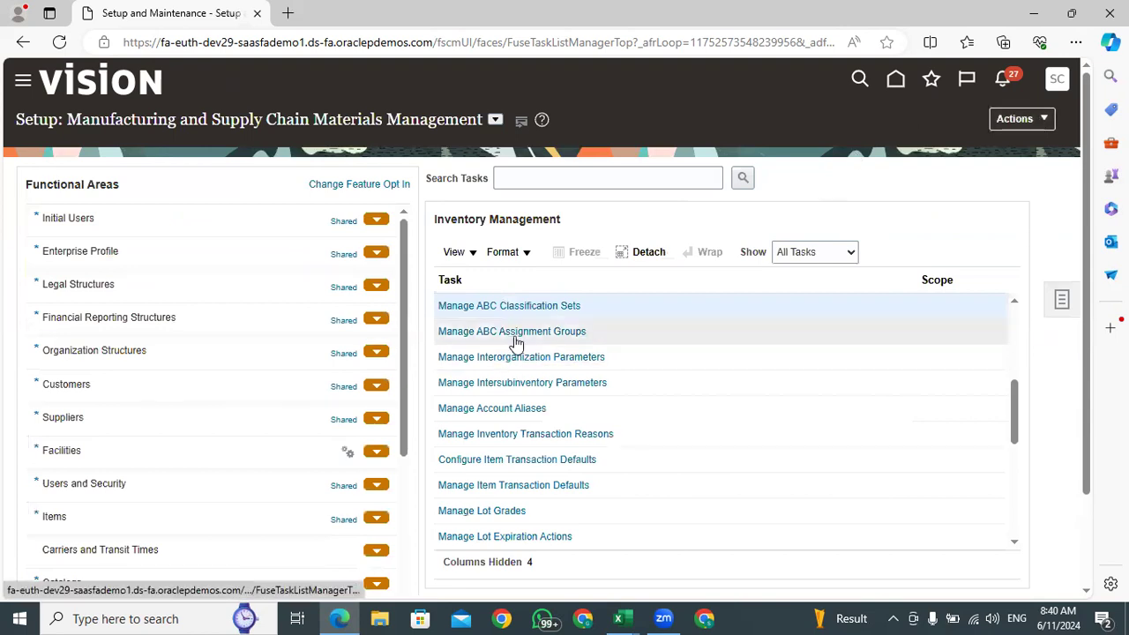
# Open the Manage ABC Assignment Groups task and open TATA ABC GROUP for editing
pyautogui.click(514, 333)
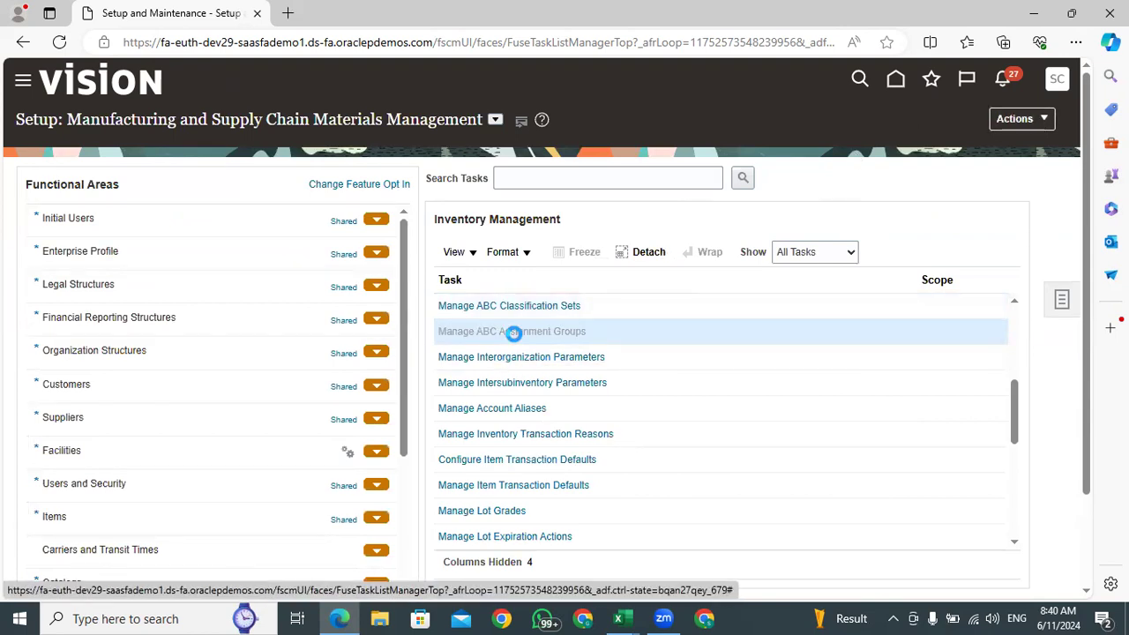
pyautogui.click(276, 389)
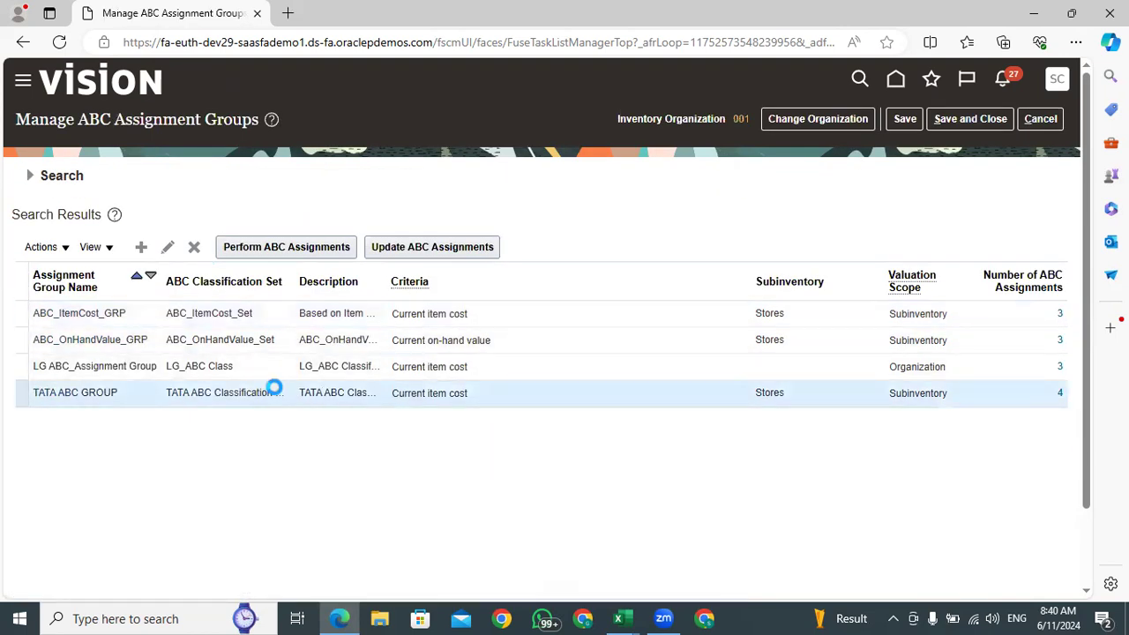
pyautogui.click(169, 249)
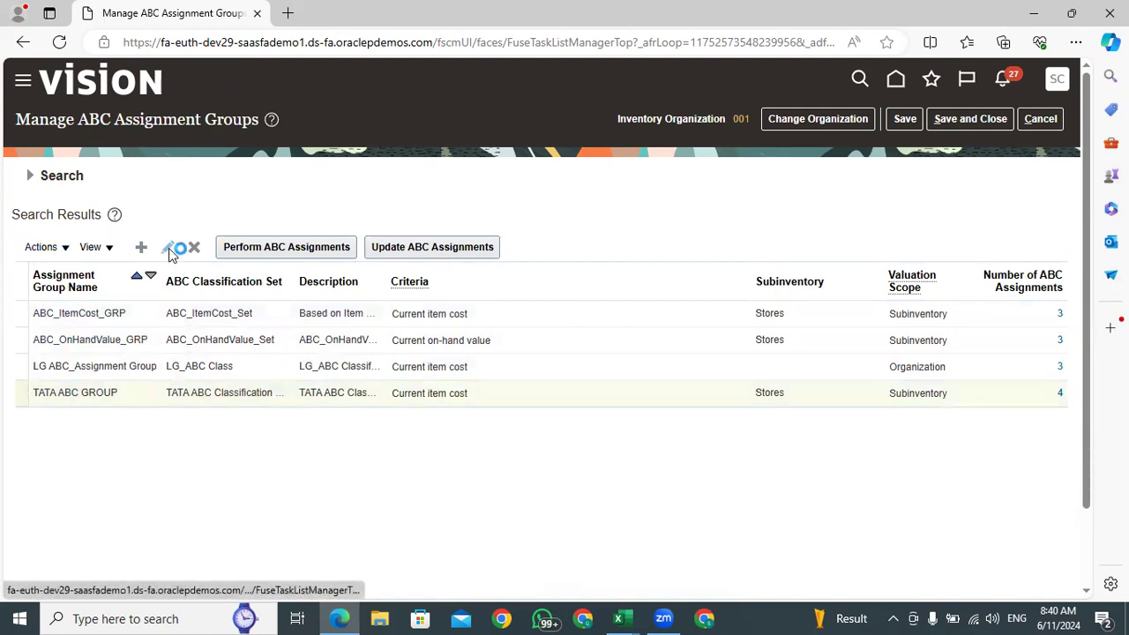
# Compare the Class A sequence of TATA ABC GROUP with the end of the yellow range in the Excel export, and return to Oracle
pyautogui.scroll(-2, 511, 330)
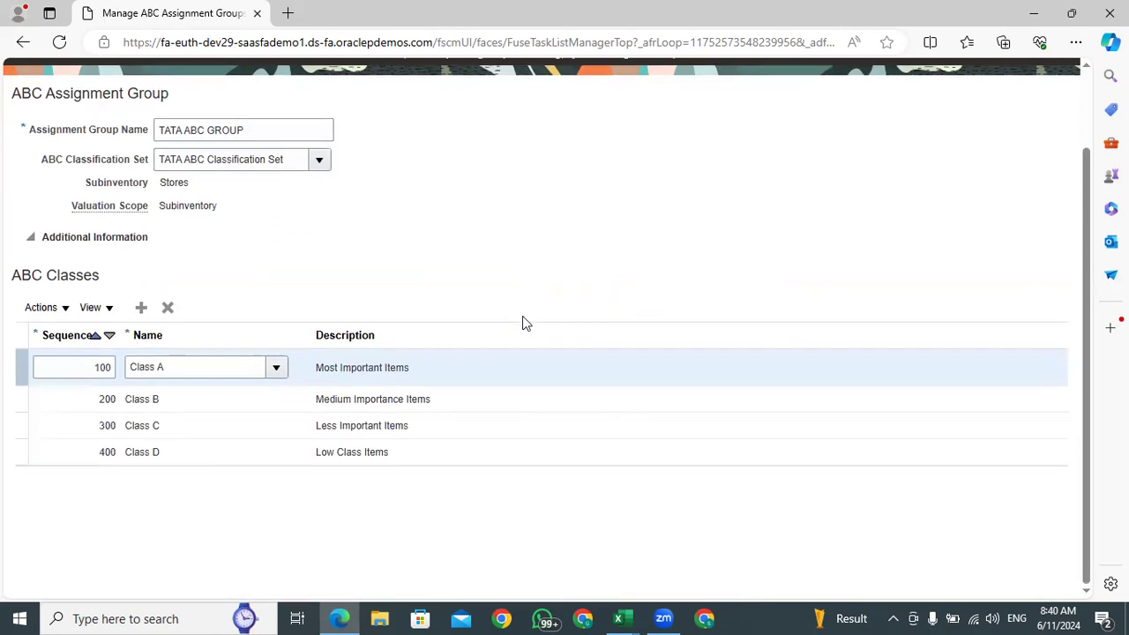
pyautogui.doubleClick(94, 367)
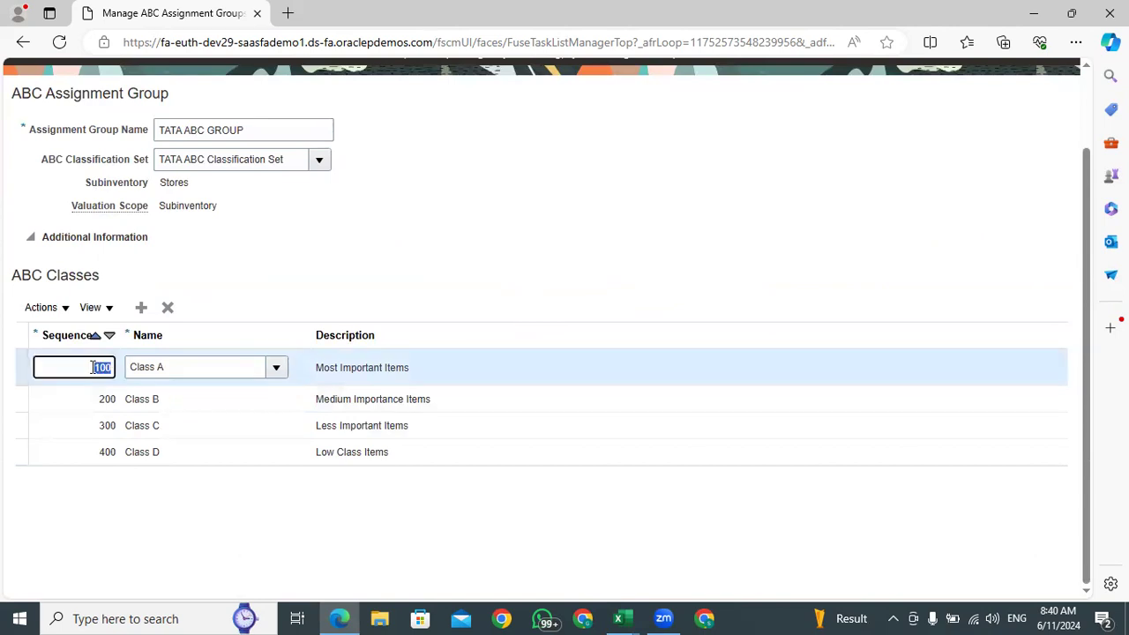
pyautogui.click(637, 617)
pyautogui.scroll(20, 200, 374)
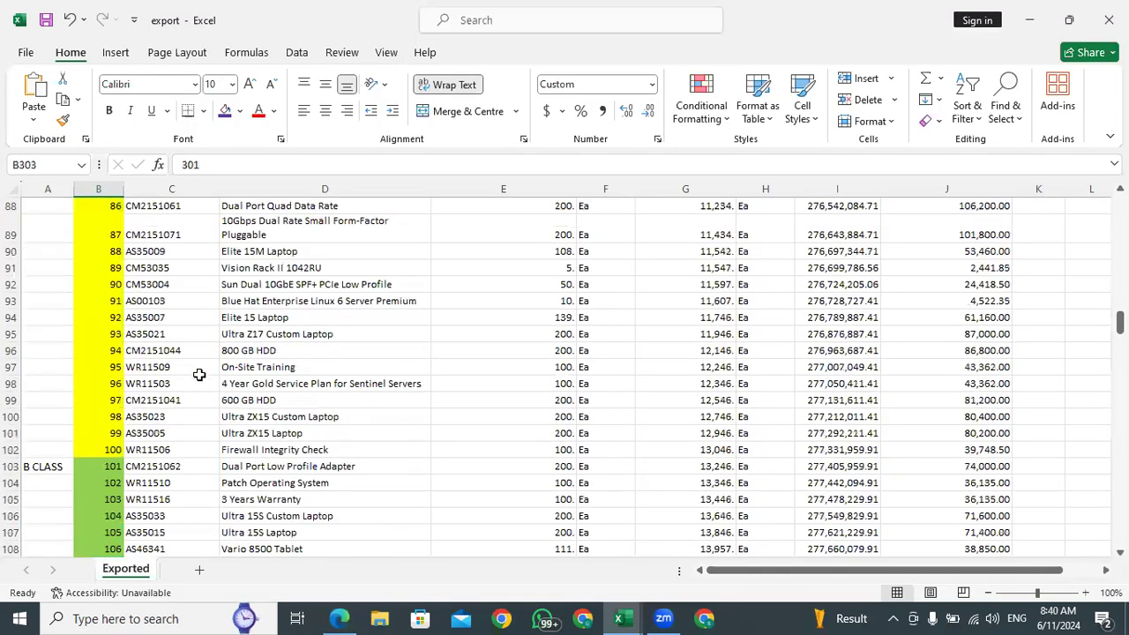
pyautogui.scroll(-20, 199, 375)
pyautogui.scroll(-5, 198, 374)
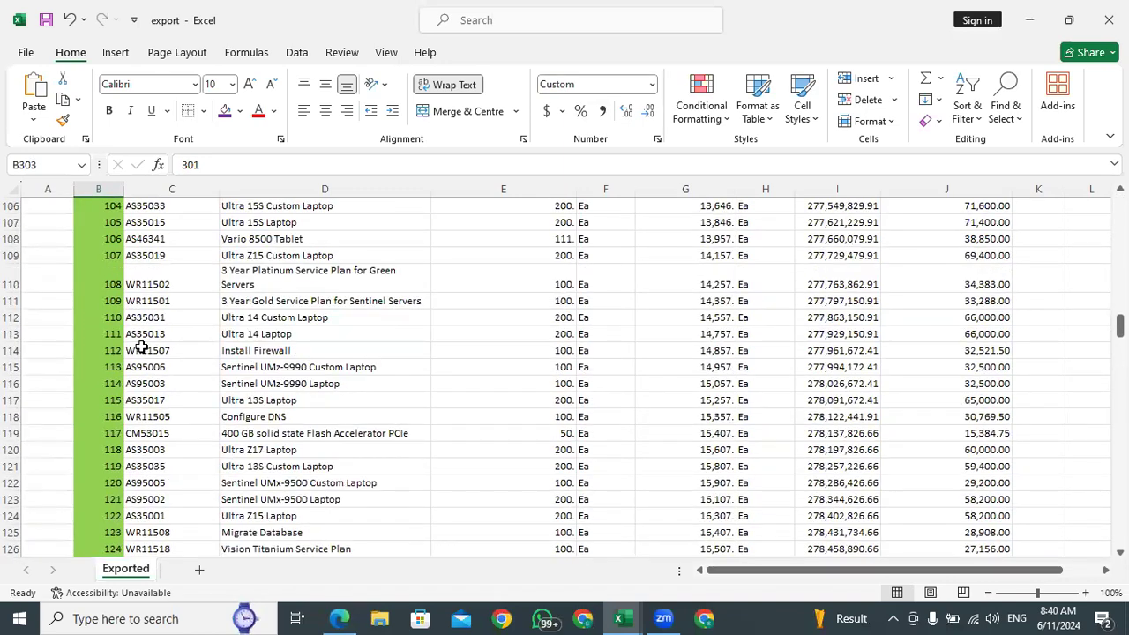
pyautogui.scroll(10, 83, 464)
pyautogui.scroll(-5, 83, 409)
pyautogui.click(86, 388)
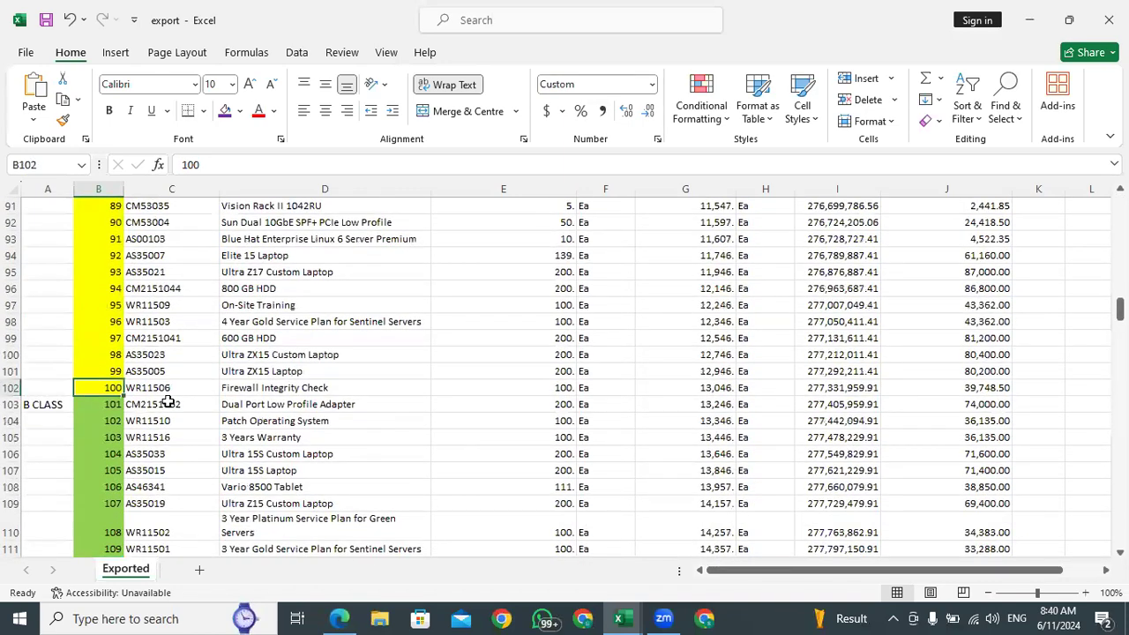
pyautogui.click(338, 618)
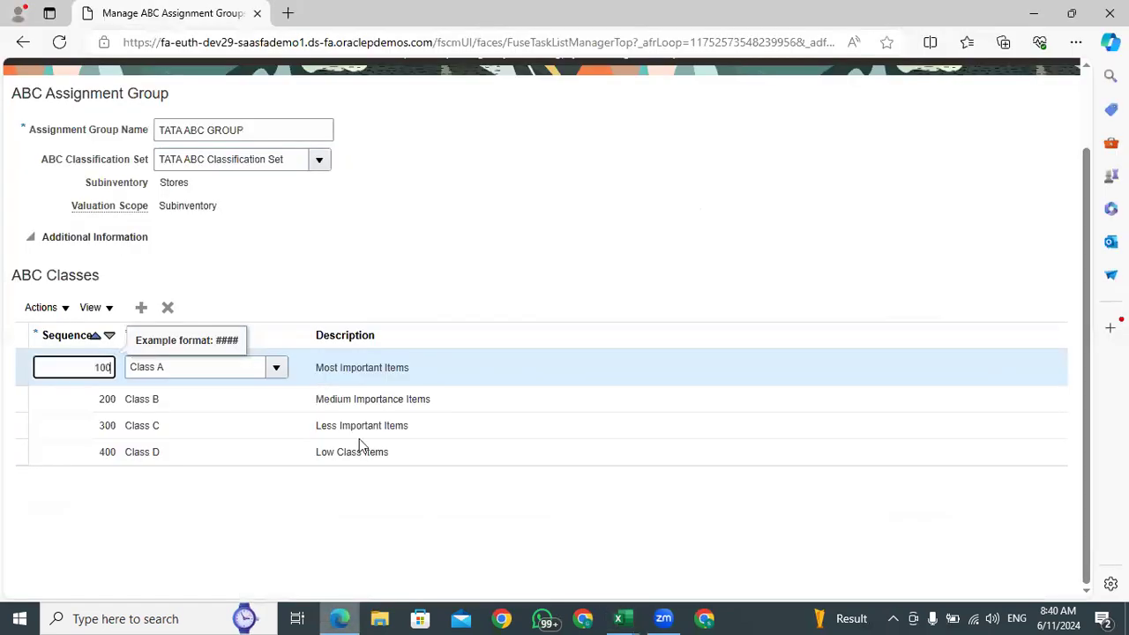
# Check the Class A and Class D sequences of TATA ABC GROUP, and save and close the assignment group
pyautogui.doubleClick(109, 370)
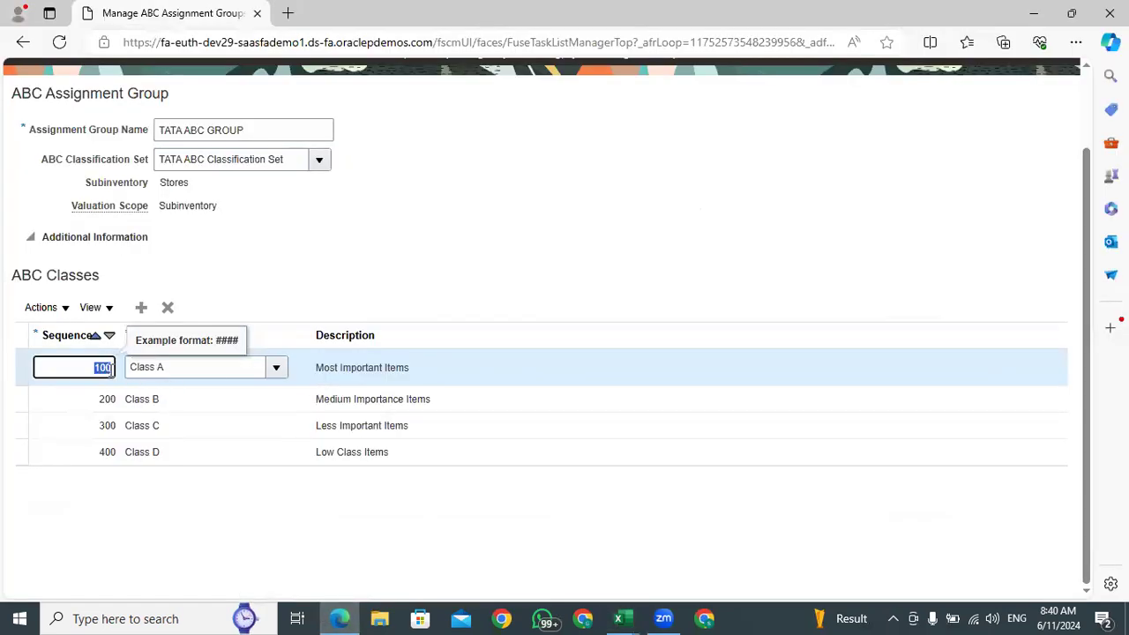
pyautogui.press('Tab')
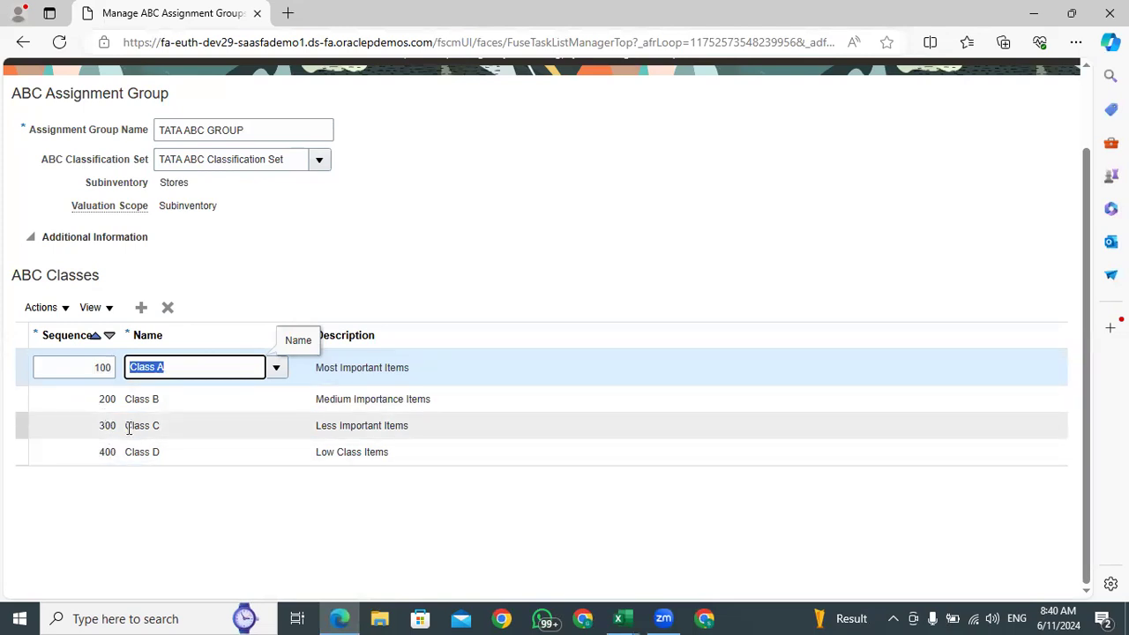
pyautogui.click(107, 452)
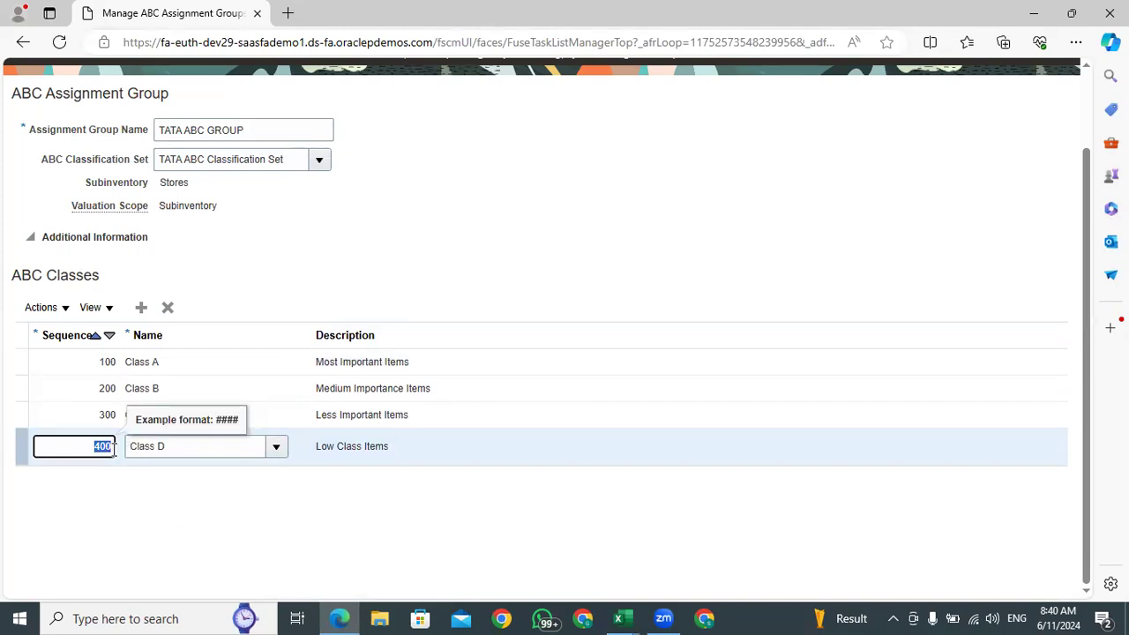
pyautogui.click(191, 510)
pyautogui.moveTo(114, 444); pyautogui.dragTo(91, 445)
pyautogui.click(153, 502)
pyautogui.scroll(1, 572, 231)
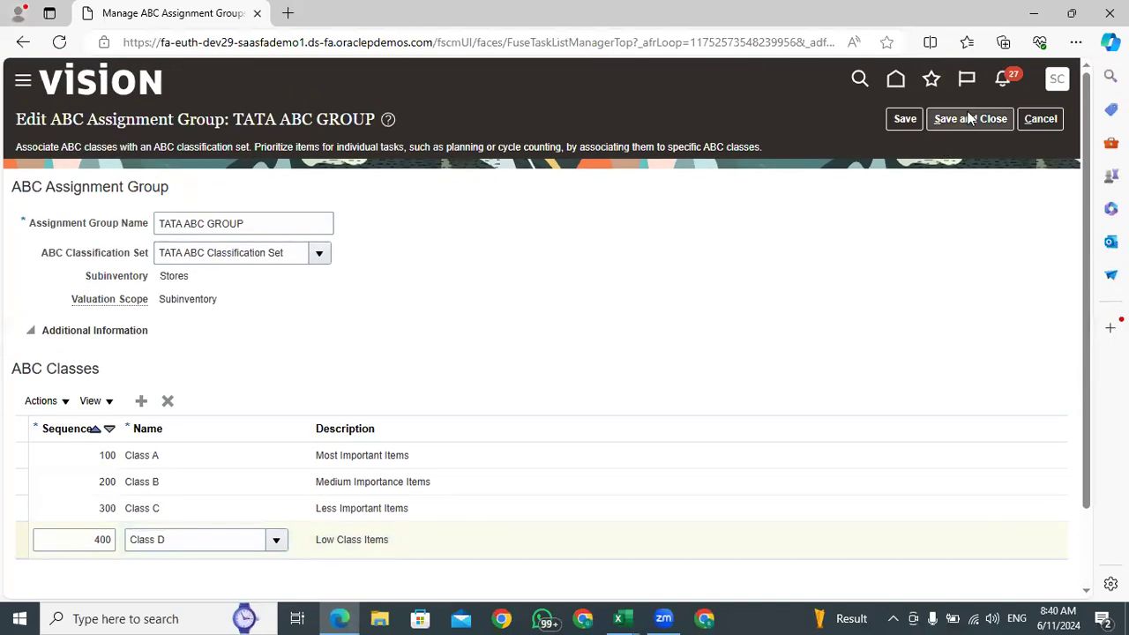
pyautogui.click(968, 117)
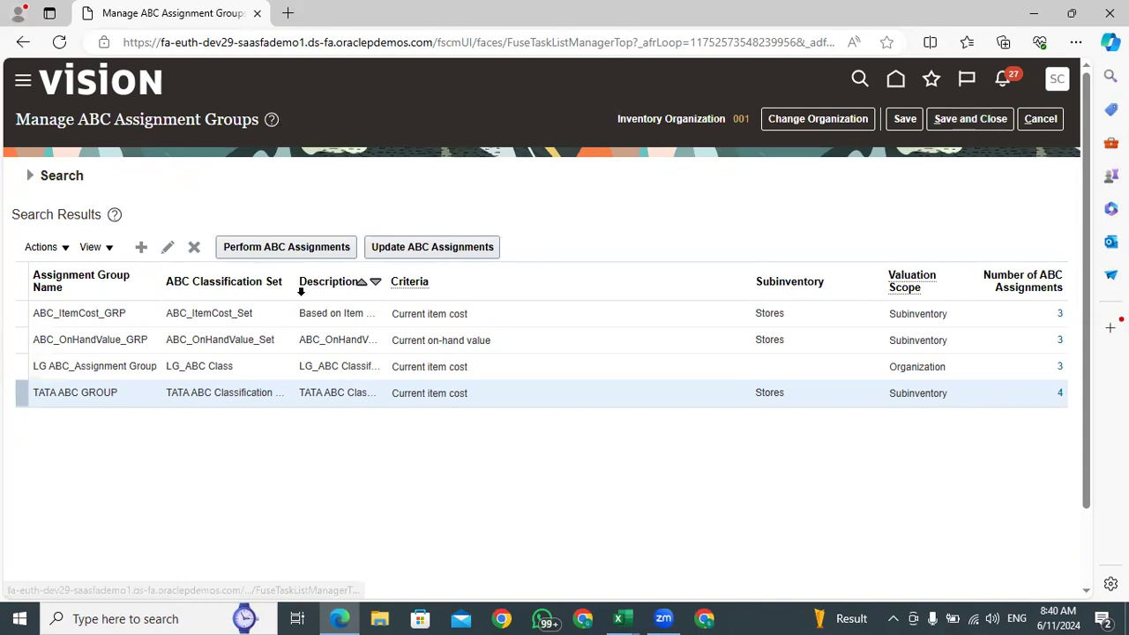
# Open Perform ABC Assignments for TATA ABC GROUP and compare the Class D sequence with the last number in the Excel export, returning to Oracle
pyautogui.click(285, 251)
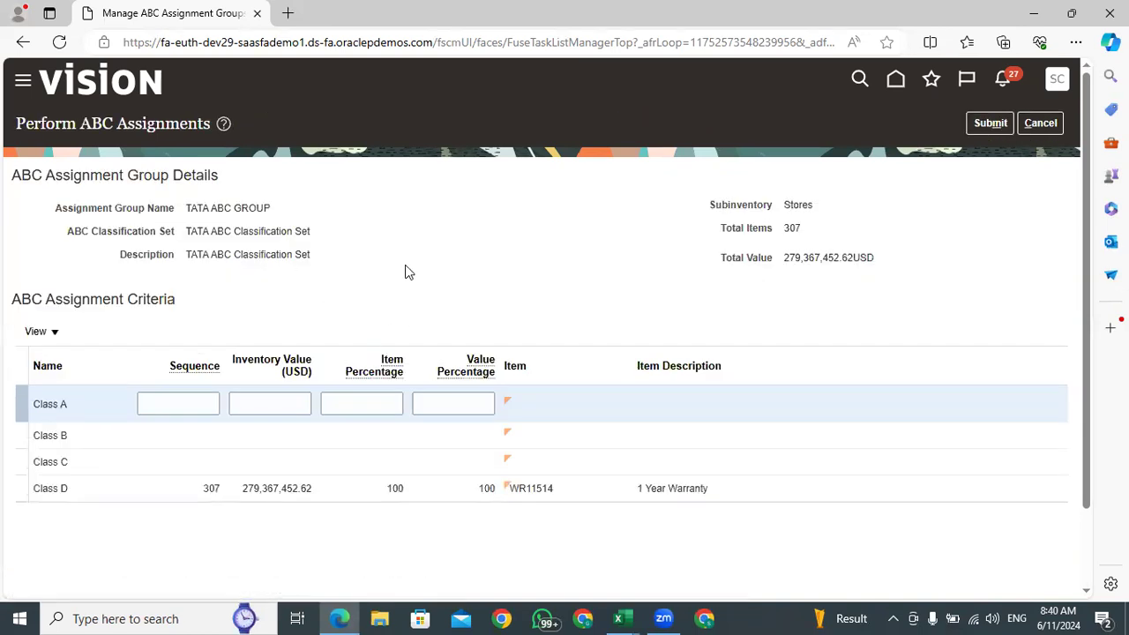
pyautogui.click(178, 490)
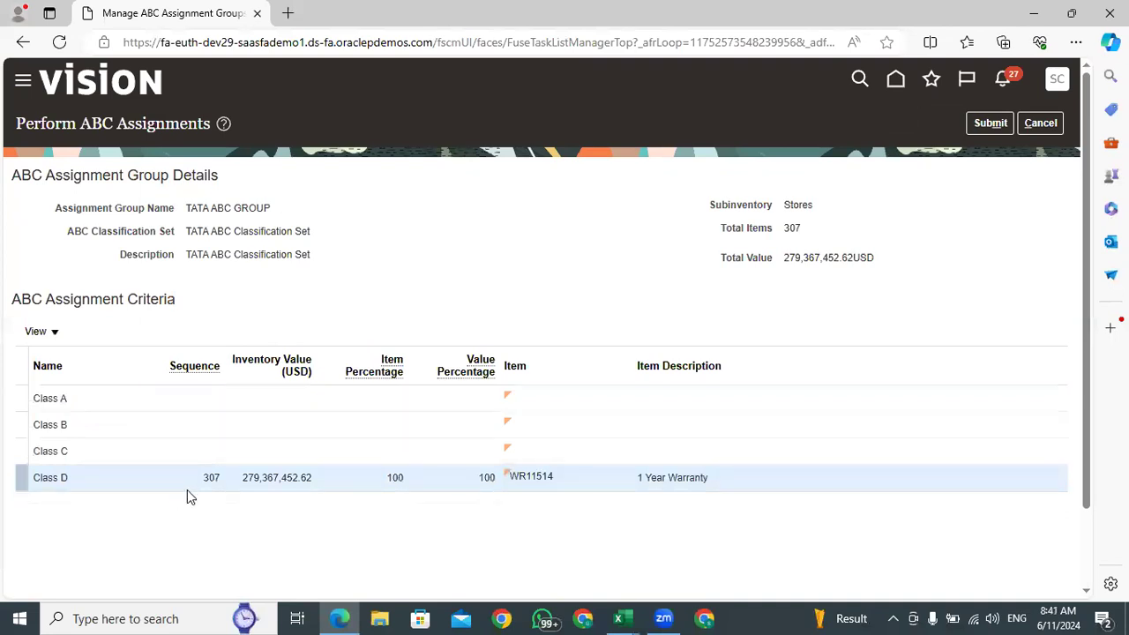
pyautogui.moveTo(217, 480); pyautogui.dragTo(200, 476)
pyautogui.click(623, 619)
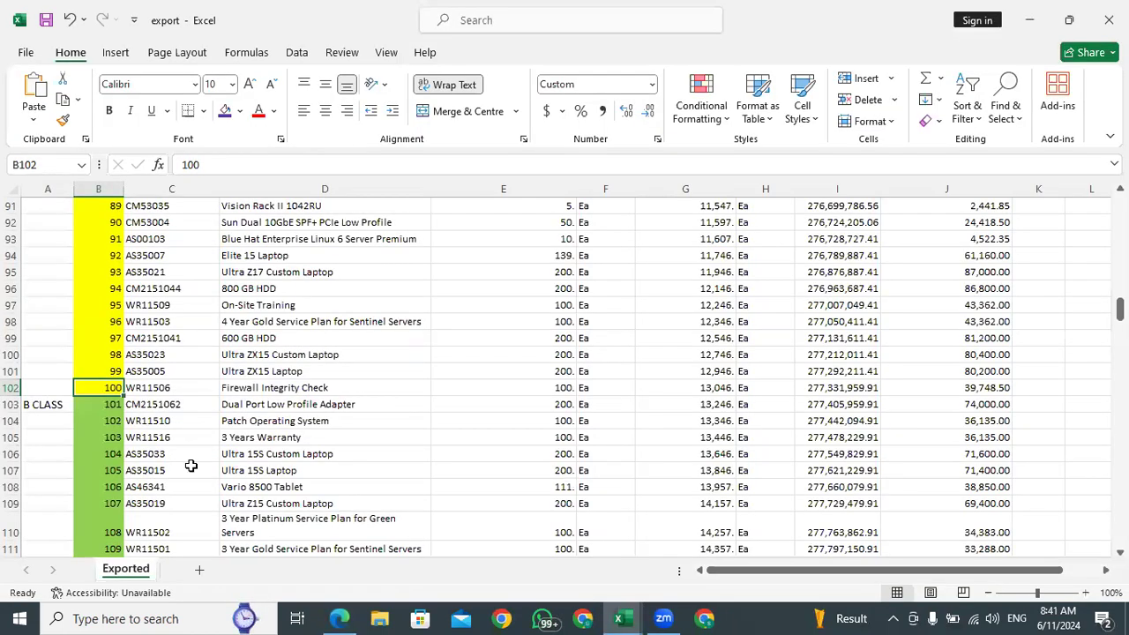
pyautogui.scroll(-20, 182, 456)
pyautogui.click(83, 351)
pyautogui.click(339, 618)
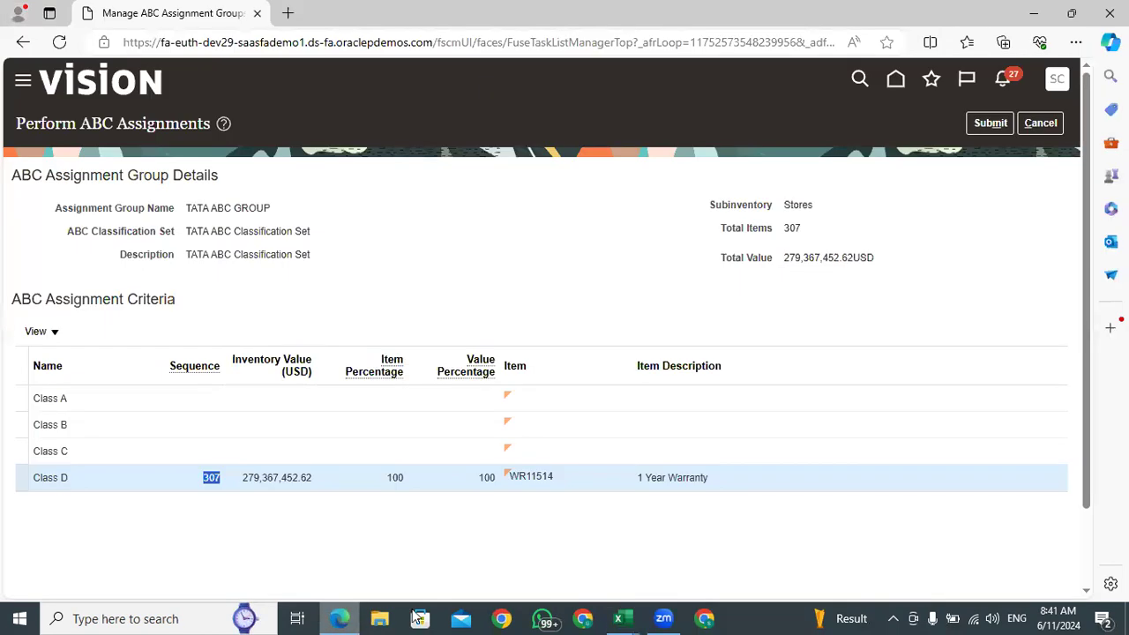
# Set the Class A sequence to 100 in the ABC assignment criteria
pyautogui.click(195, 397)
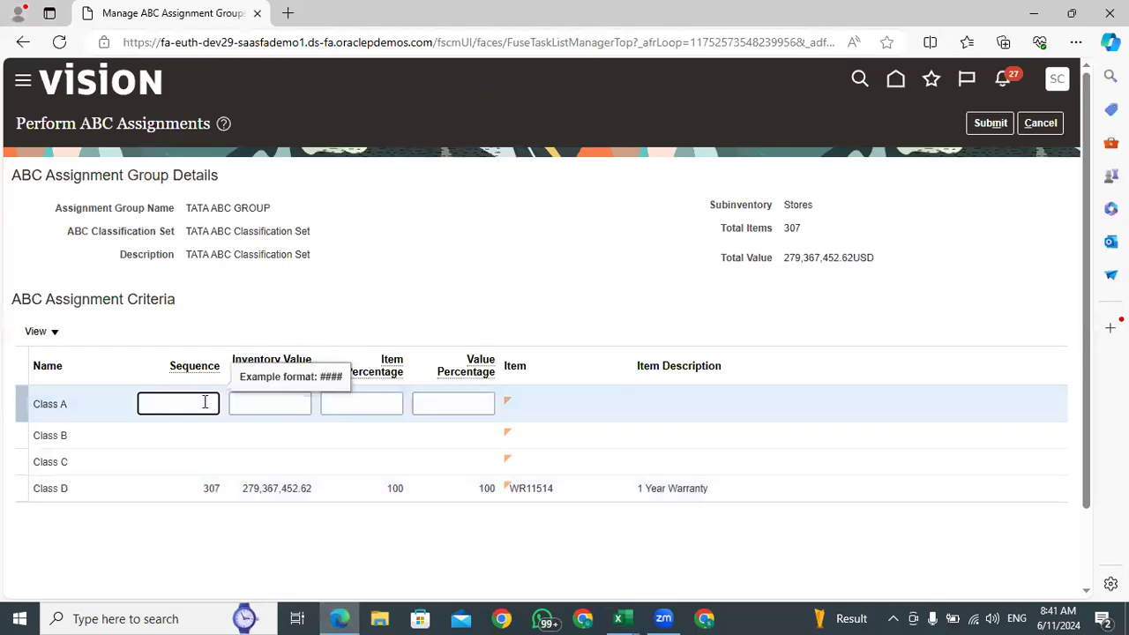
pyautogui.write('100')
pyautogui.click(85, 527)
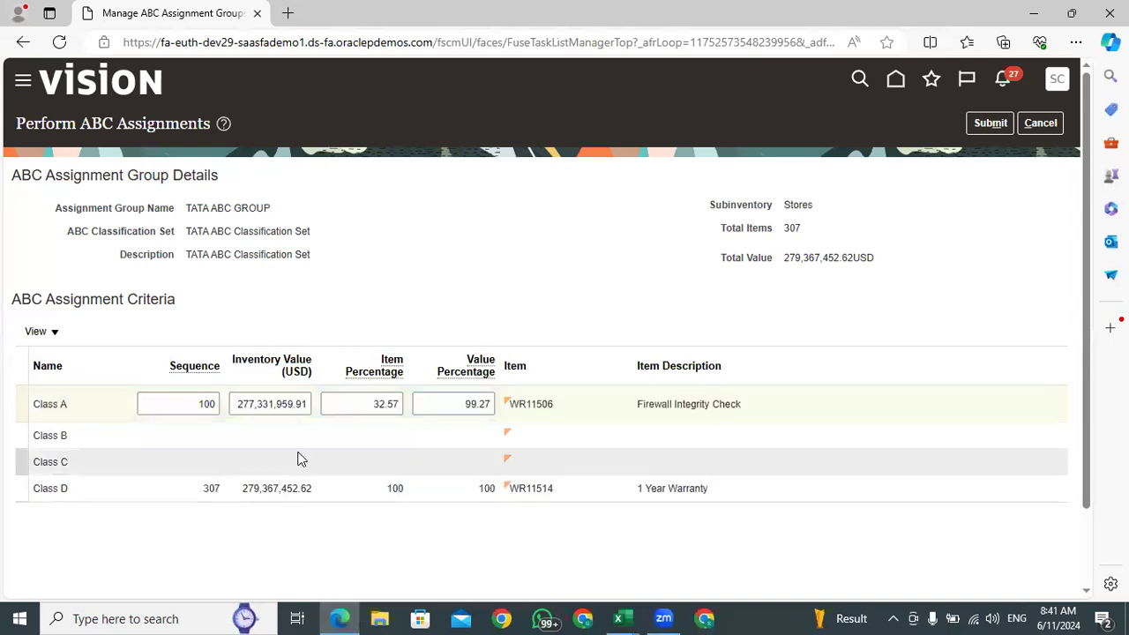
# Compare the Class A item with the item at sequence 100 in the Excel export, and return to Oracle
pyautogui.doubleClick(554, 408)
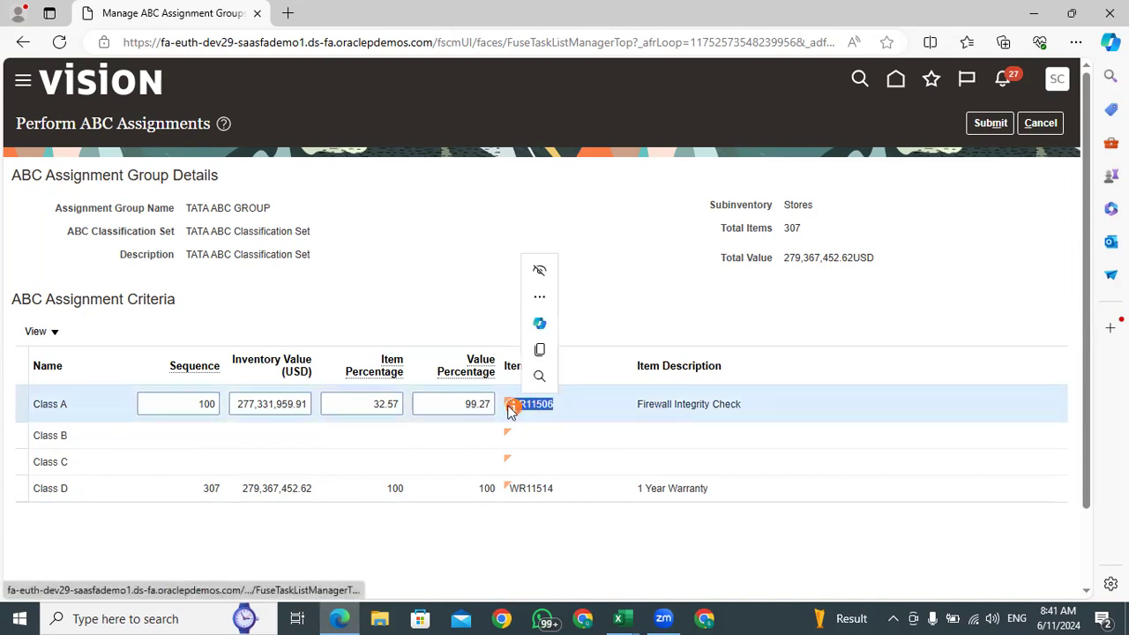
pyautogui.click(626, 615)
pyautogui.scroll(20, 203, 441)
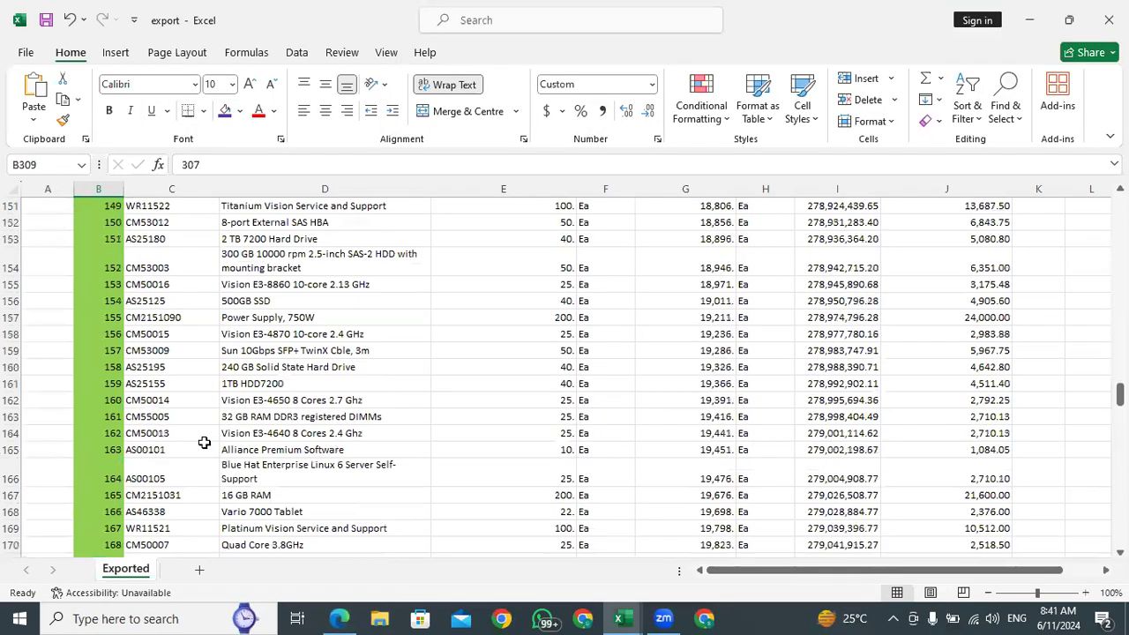
pyautogui.scroll(10, 205, 442)
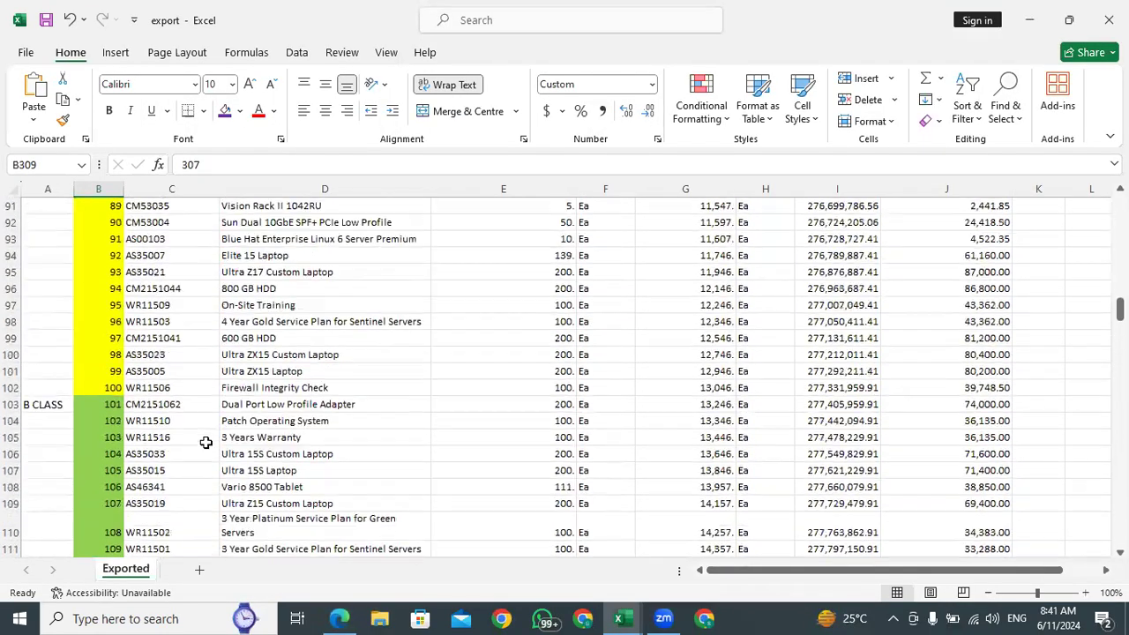
pyautogui.click(144, 391)
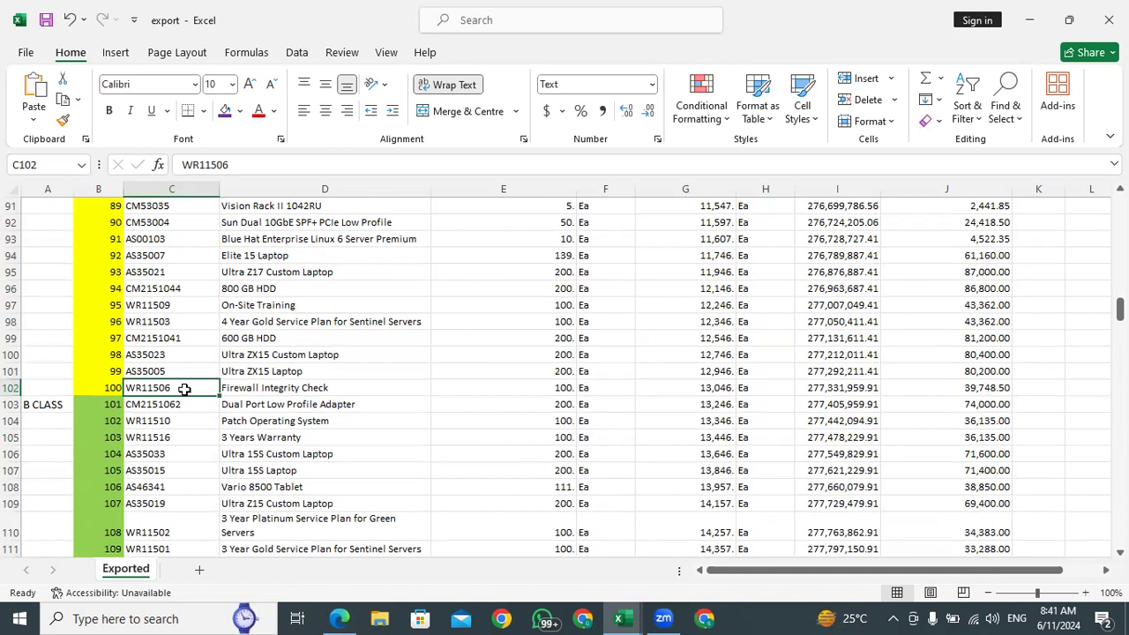
pyautogui.click(309, 388)
pyautogui.click(151, 390)
pyautogui.hotkey('ctrl', 'c')
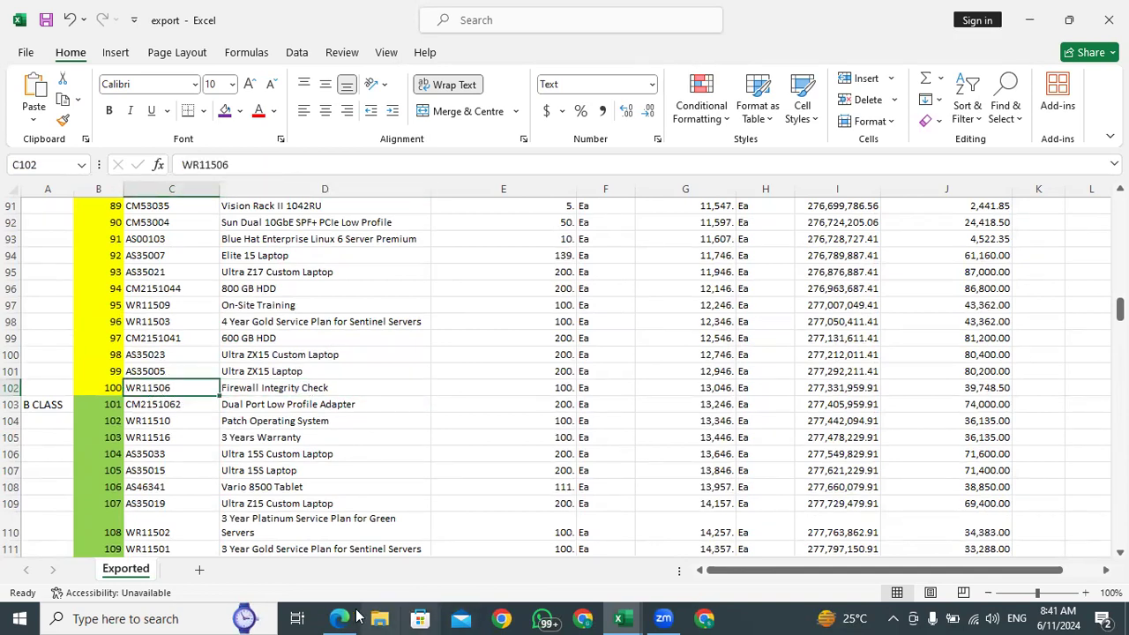
pyautogui.click(338, 618)
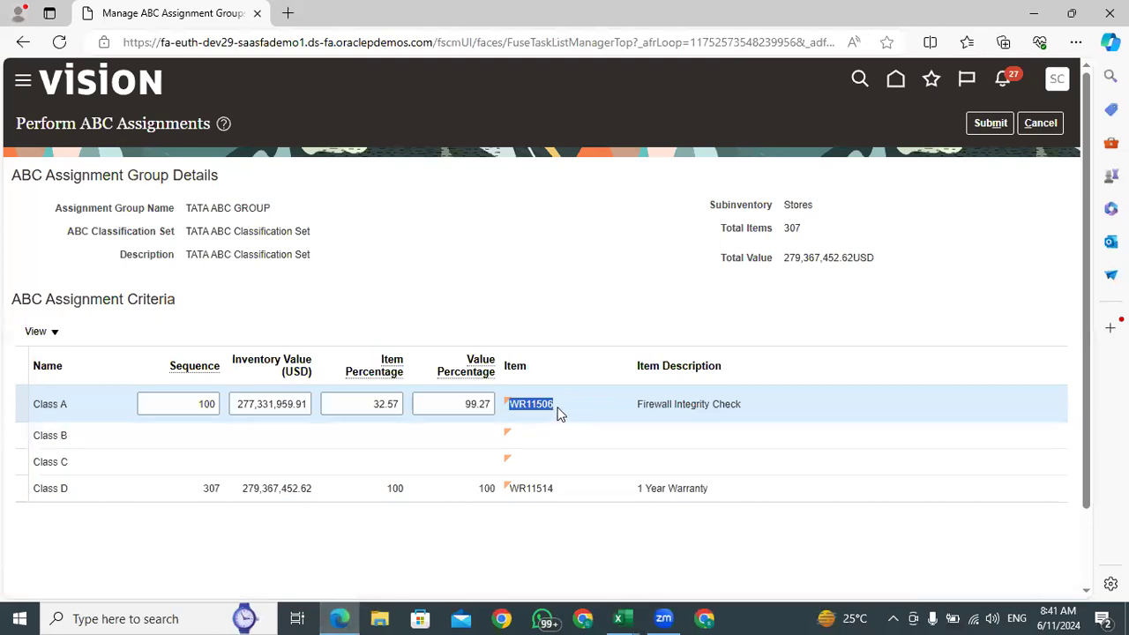
# Set the Class B sequence to 200, compare its item with the item at sequence 200 in the Excel export, and return to Oracle
pyautogui.doubleClick(490, 405)
pyautogui.click(204, 434)
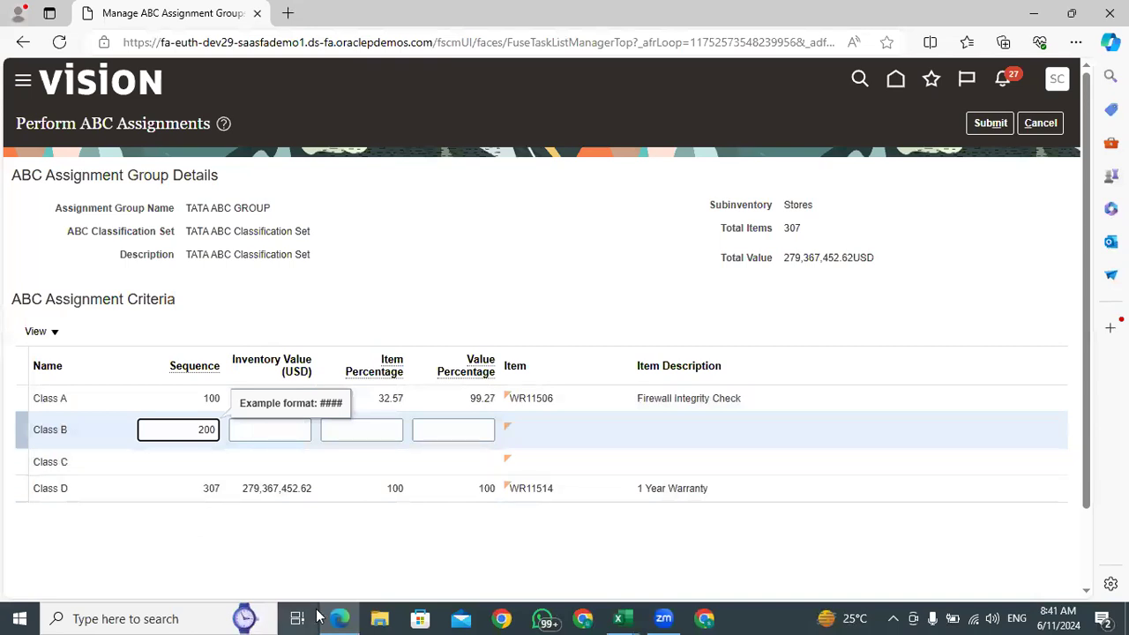
pyautogui.click(248, 550)
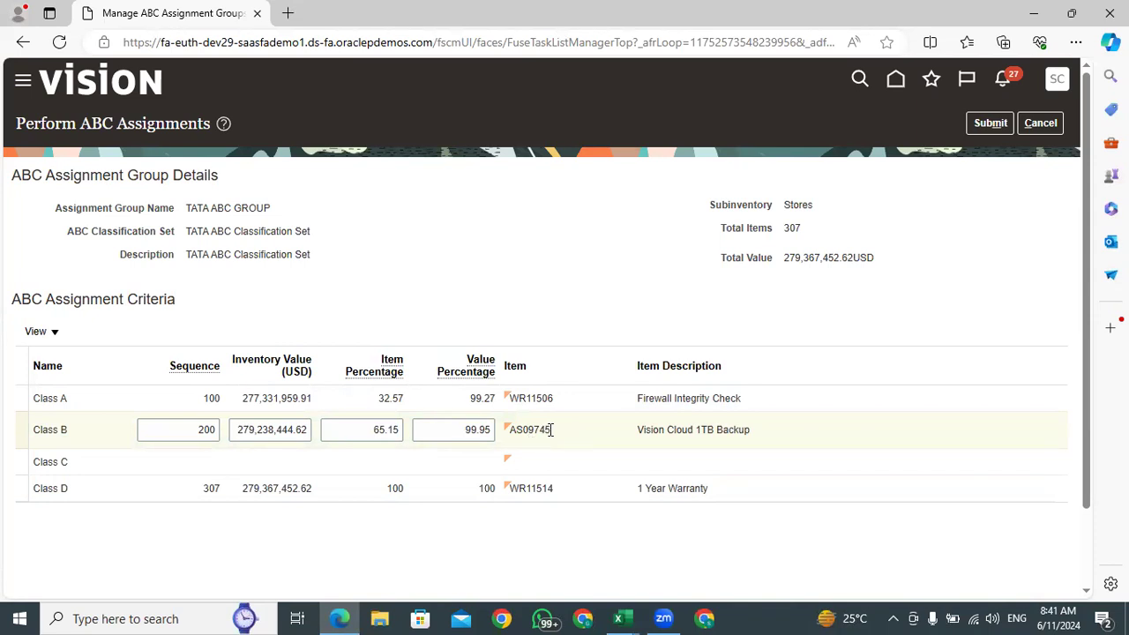
pyautogui.click(636, 617)
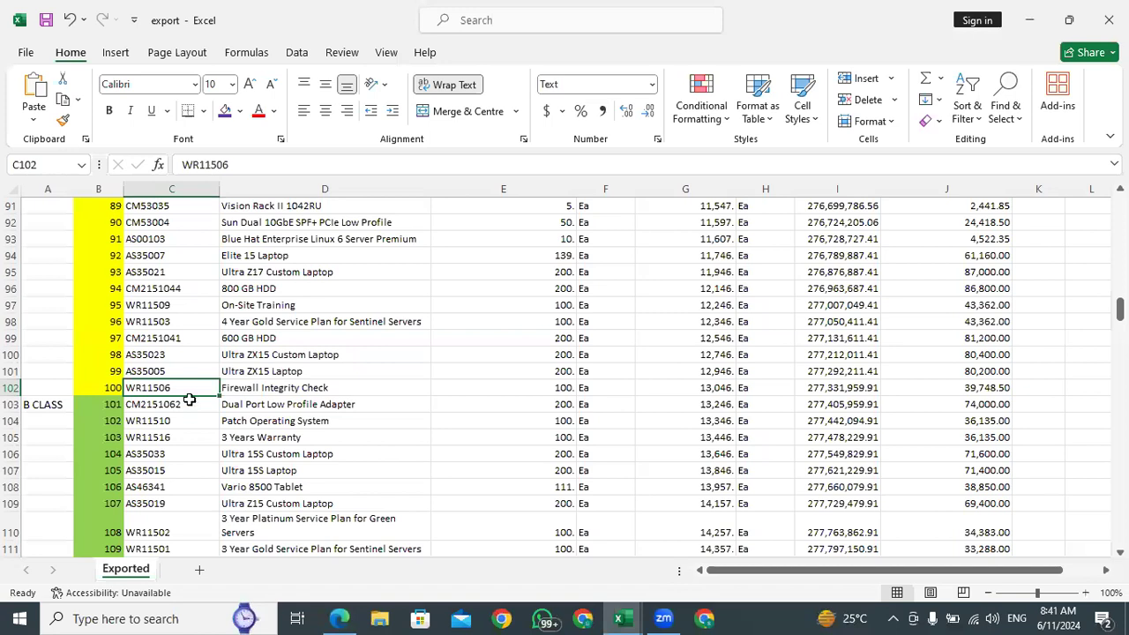
pyautogui.scroll(-20, 189, 401)
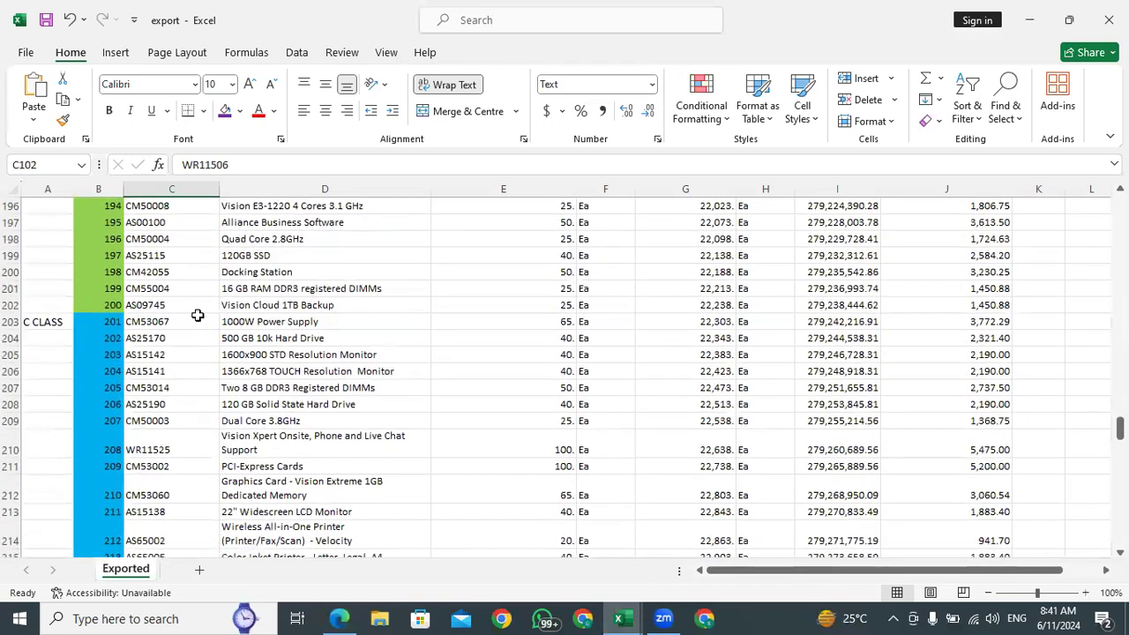
pyautogui.click(177, 305)
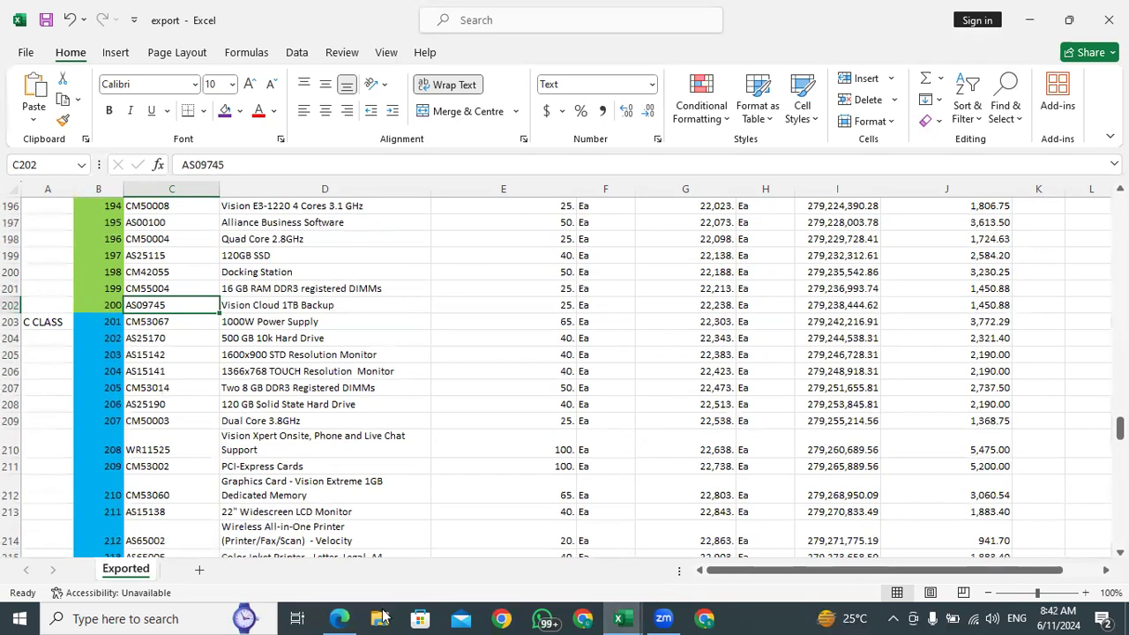
pyautogui.click(338, 618)
# Set the Class C sequence to 300, check its item against the end of the blue range in the Excel export, and return to Oracle
pyautogui.click(199, 453)
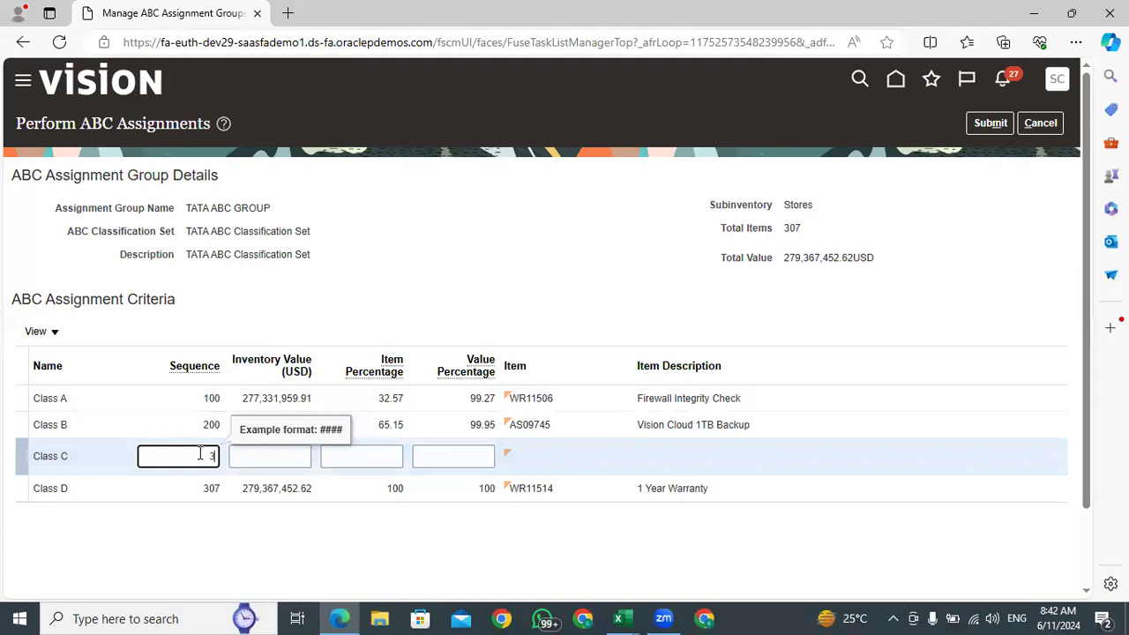
pyautogui.click(237, 545)
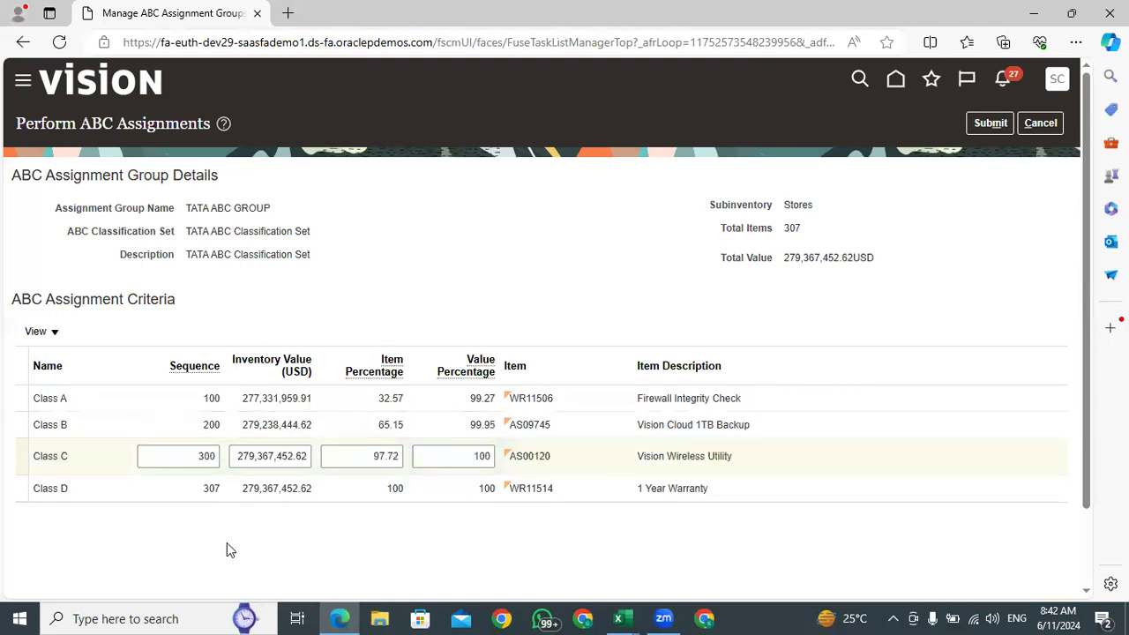
pyautogui.click(623, 618)
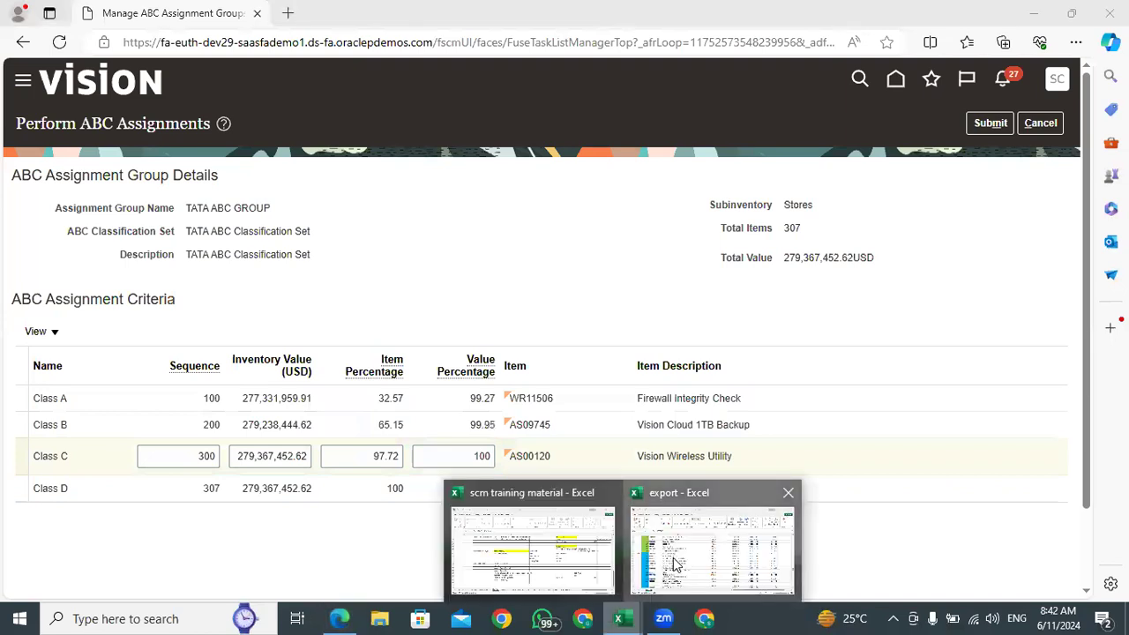
pyautogui.hotkey('alt', 'Tab')
pyautogui.click(165, 222)
pyautogui.click(346, 616)
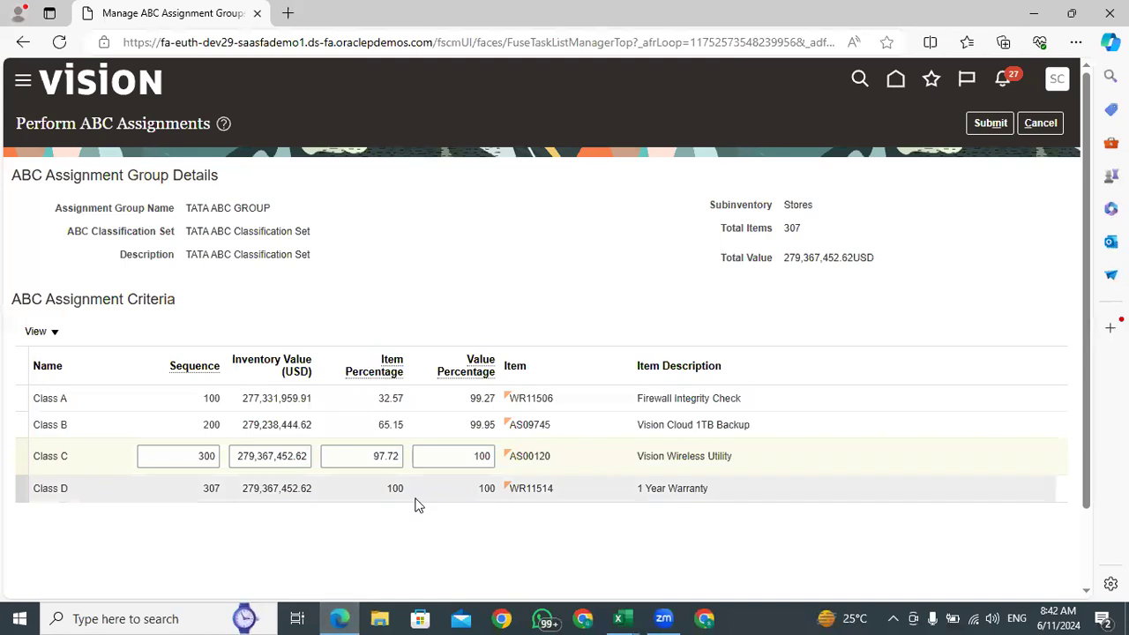
# Review the item, sequence, item percentage and value percentage of Class C in the assignment criteria
pyautogui.moveTo(555, 465); pyautogui.dragTo(498, 465)
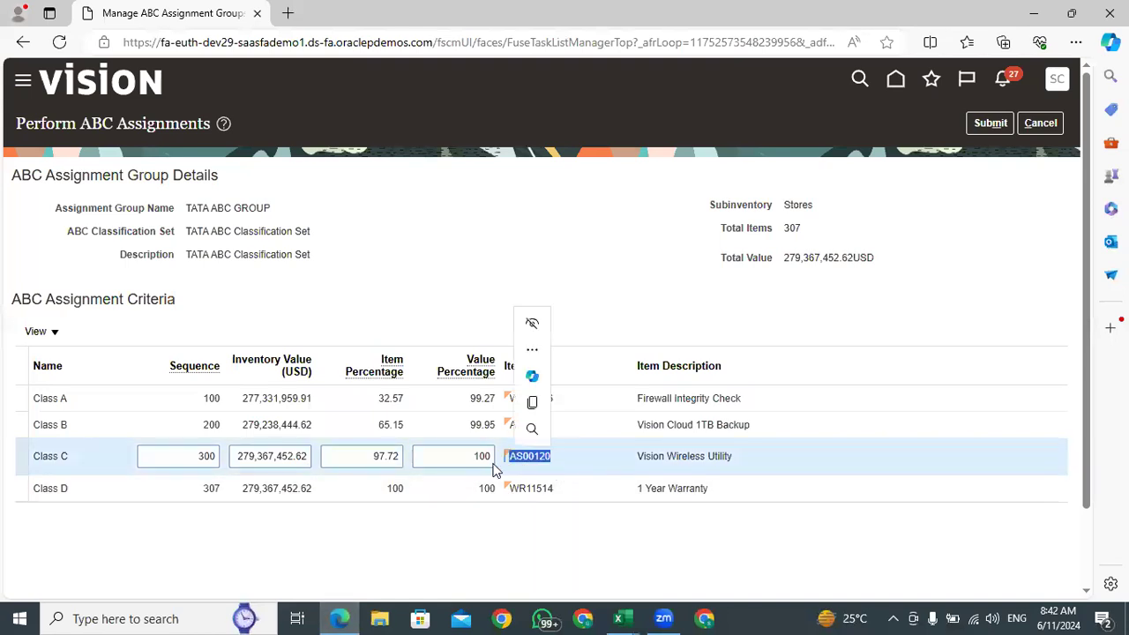
pyautogui.click(365, 536)
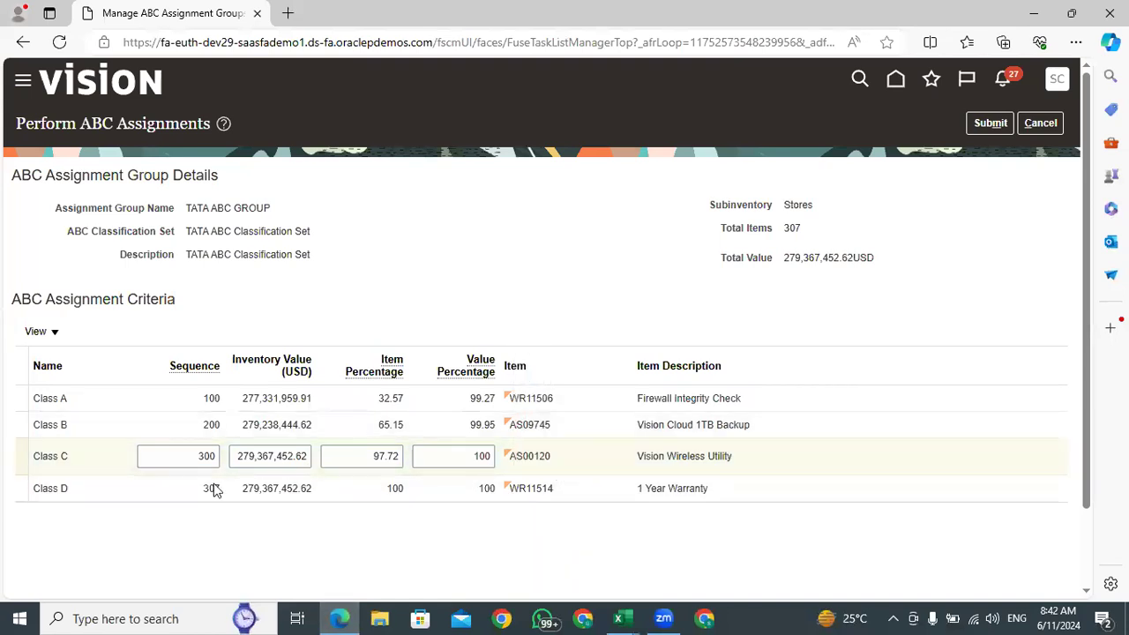
pyautogui.doubleClick(195, 456)
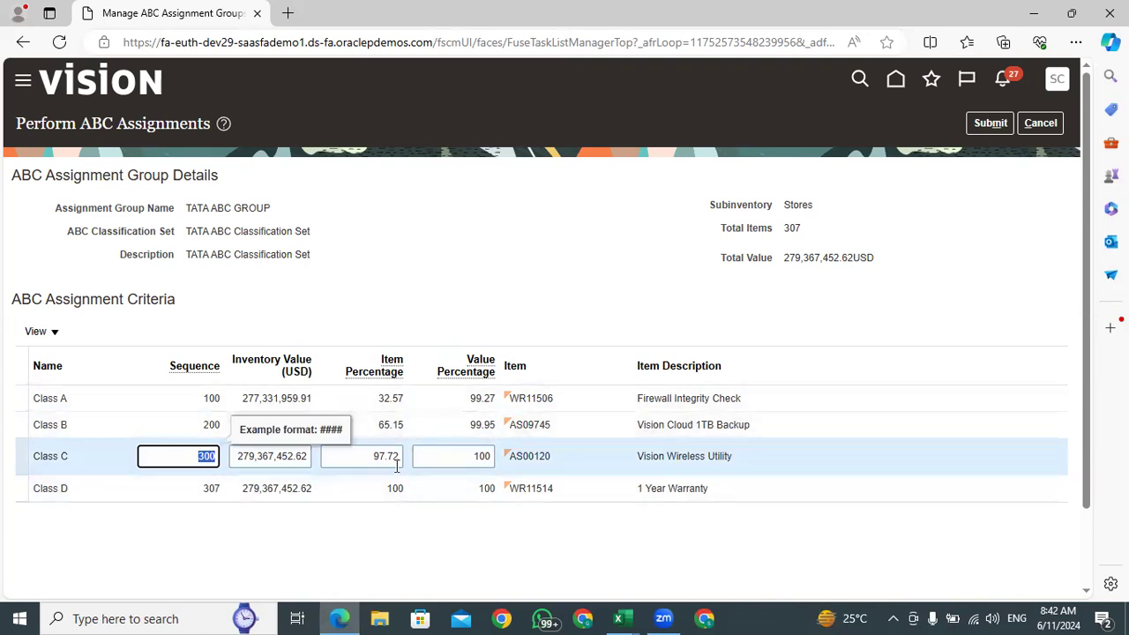
pyautogui.moveTo(397, 458); pyautogui.dragTo(374, 455)
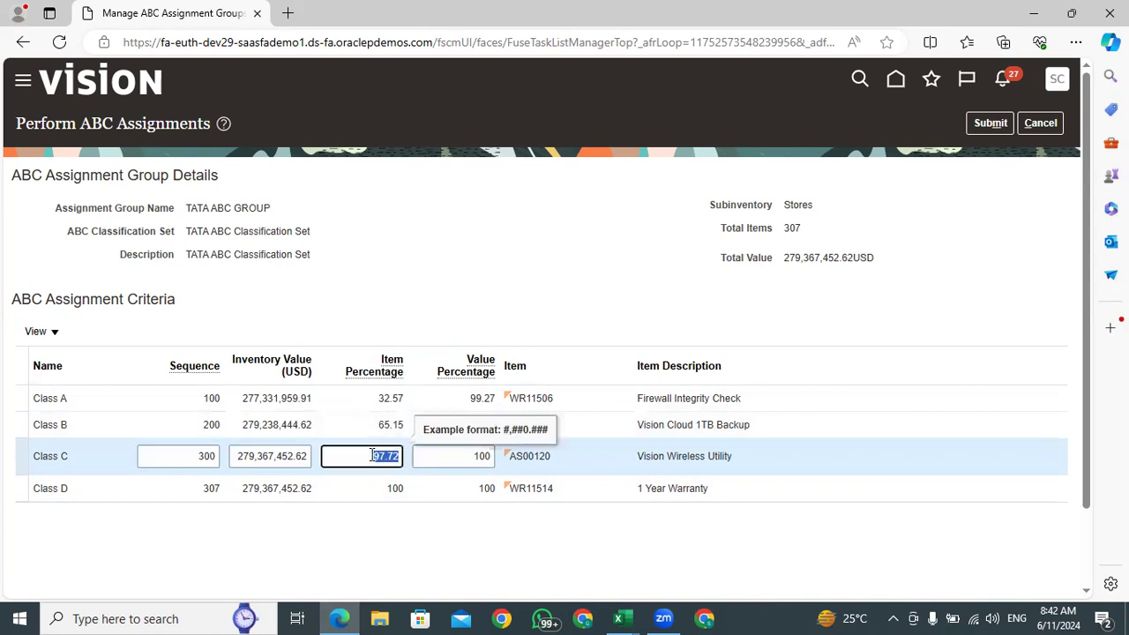
pyautogui.doubleClick(490, 456)
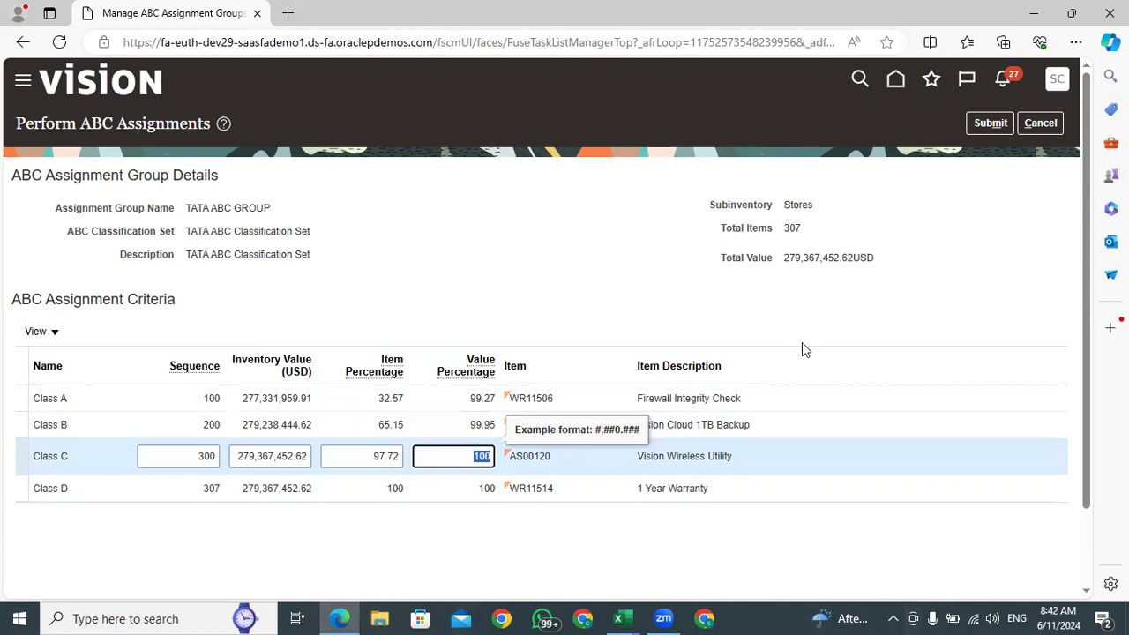
# Submit the ABC assignments for TATA ABC GROUP, and save and close the Manage ABC Assignment Groups task
pyautogui.click(989, 123)
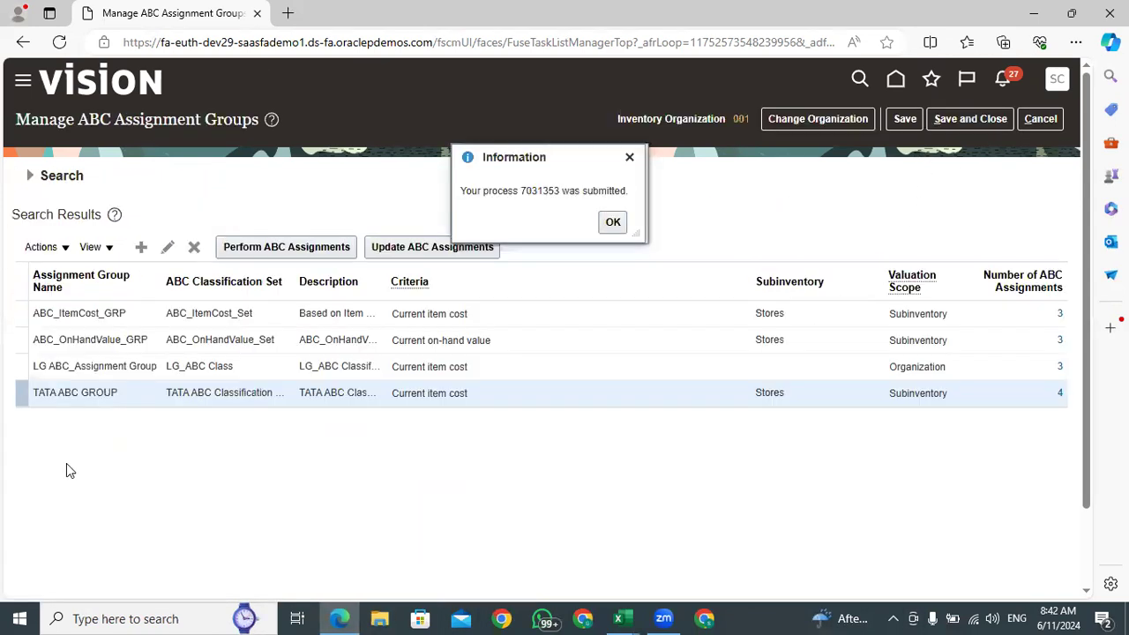
pyautogui.click(613, 223)
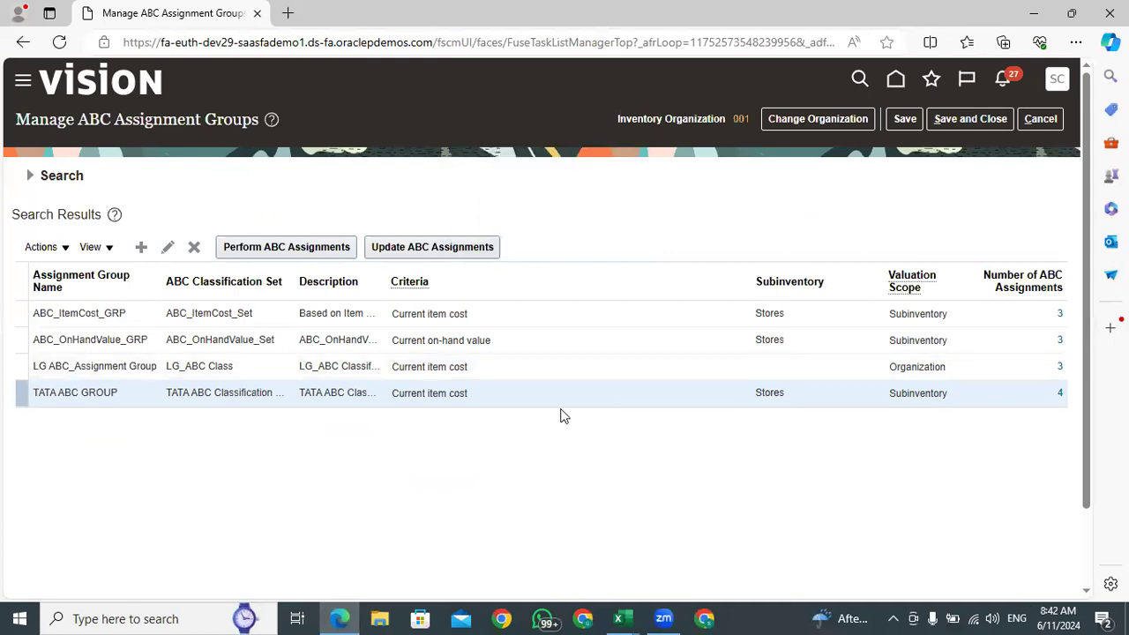
pyautogui.click(905, 118)
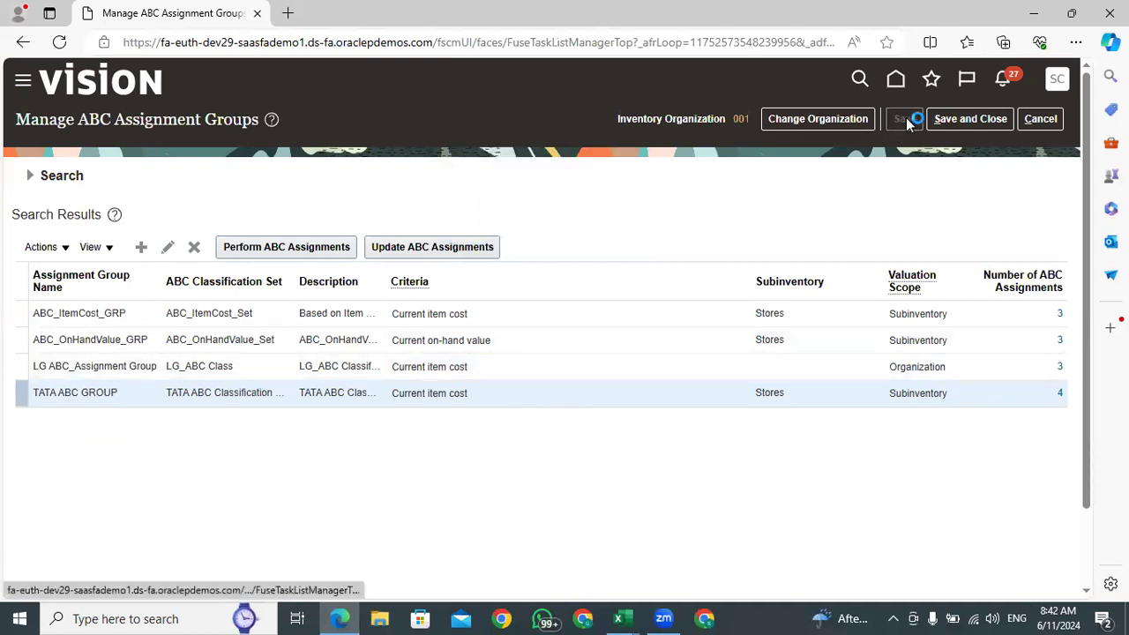
pyautogui.click(974, 123)
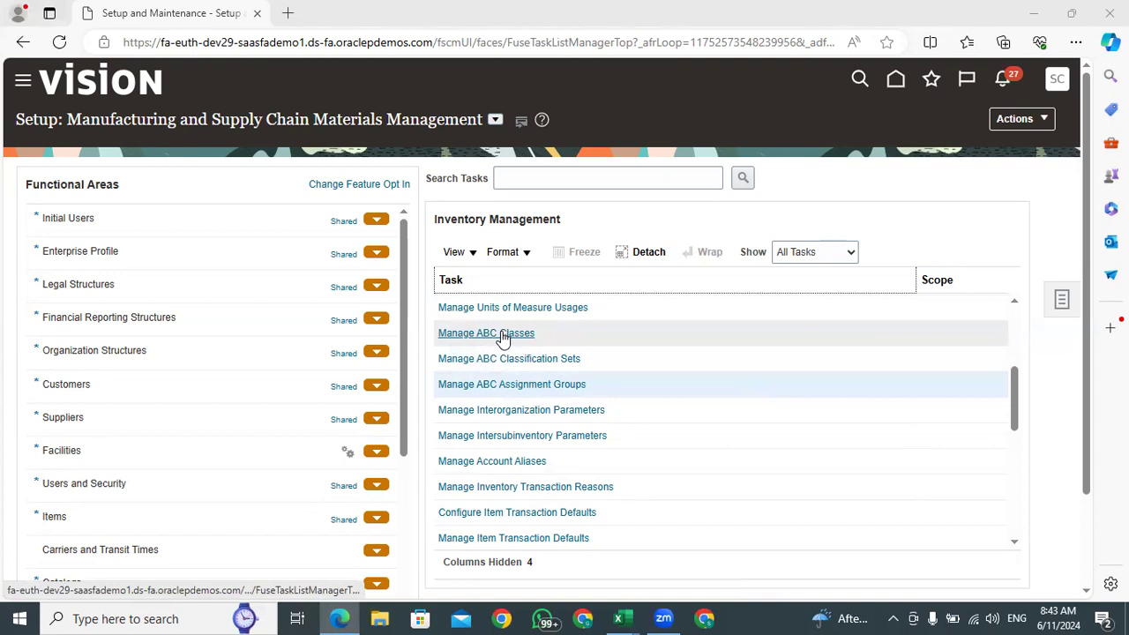
# Switch to the Excel export and review the yellow Class A items from sequence 1 to sequence 100
pyautogui.click(631, 617)
pyautogui.scroll(20, 682, 529)
pyautogui.click(128, 287)
pyautogui.scroll(15, 142, 319)
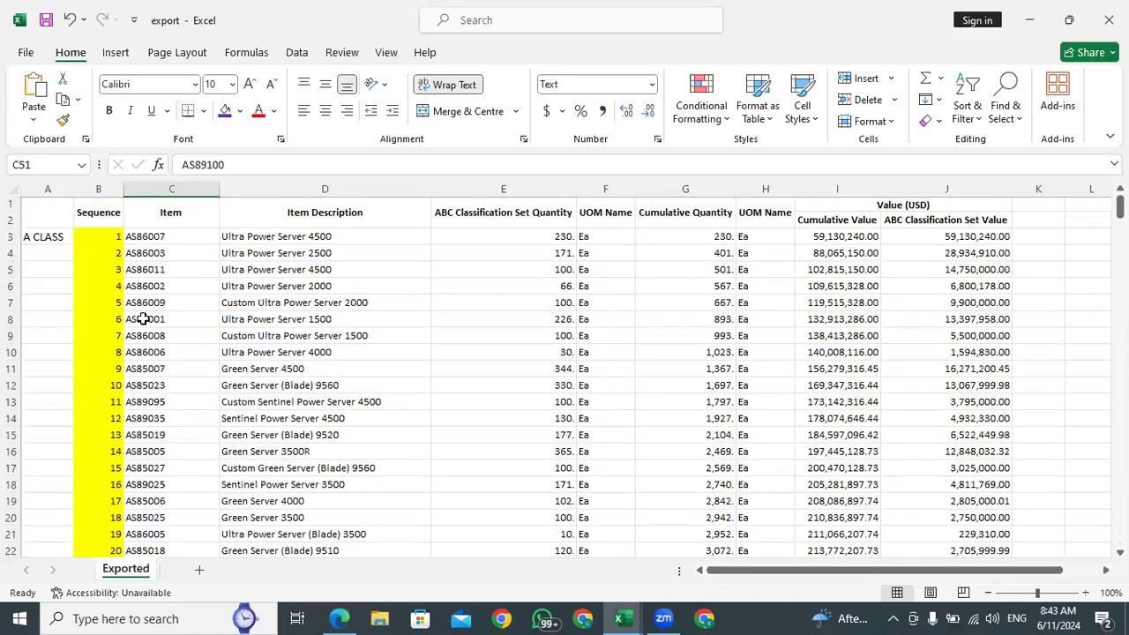
pyautogui.click(143, 237)
pyautogui.scroll(-20, 159, 353)
pyautogui.click(132, 390)
pyautogui.click(106, 388)
pyautogui.press('Right')
pyautogui.press('Left')
pyautogui.press('Right')
pyautogui.click(112, 385)
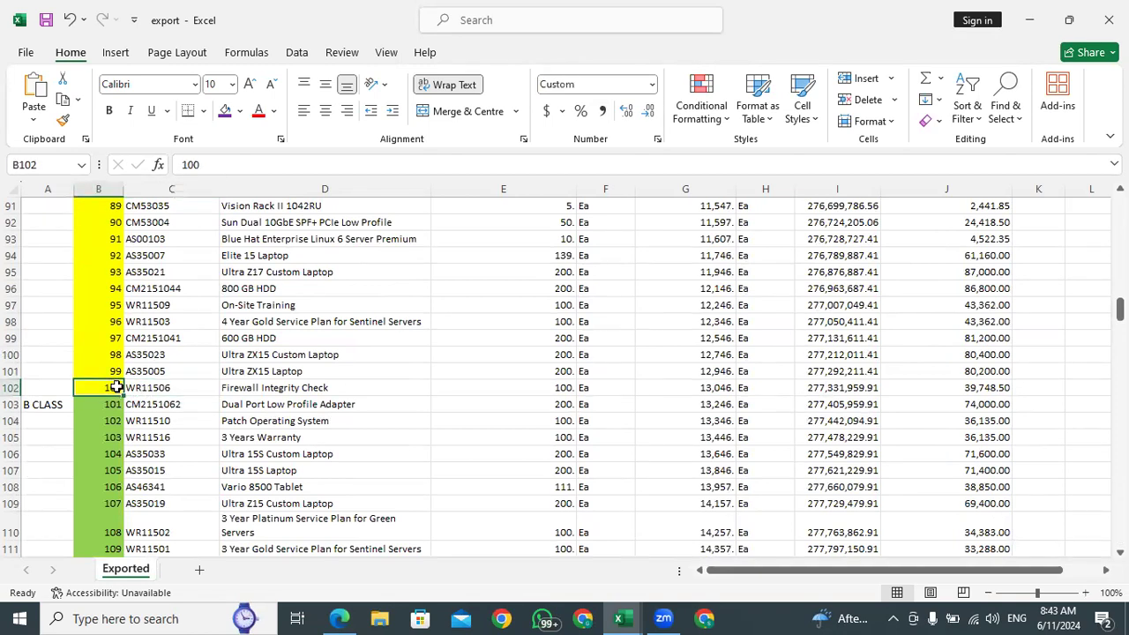
pyautogui.click(252, 387)
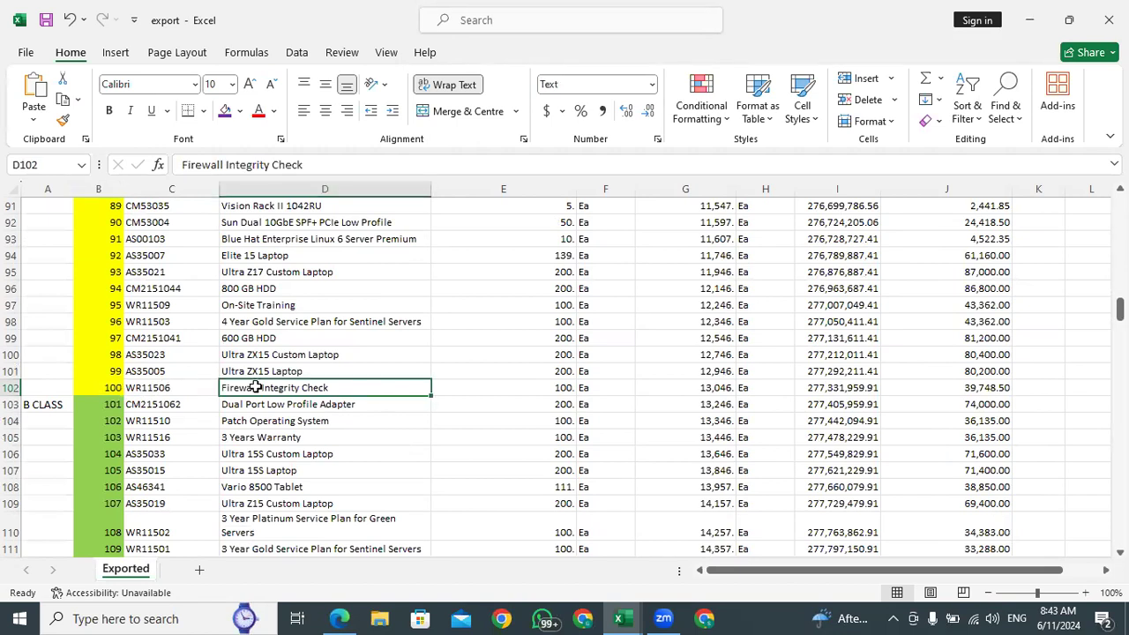
pyautogui.click(162, 388)
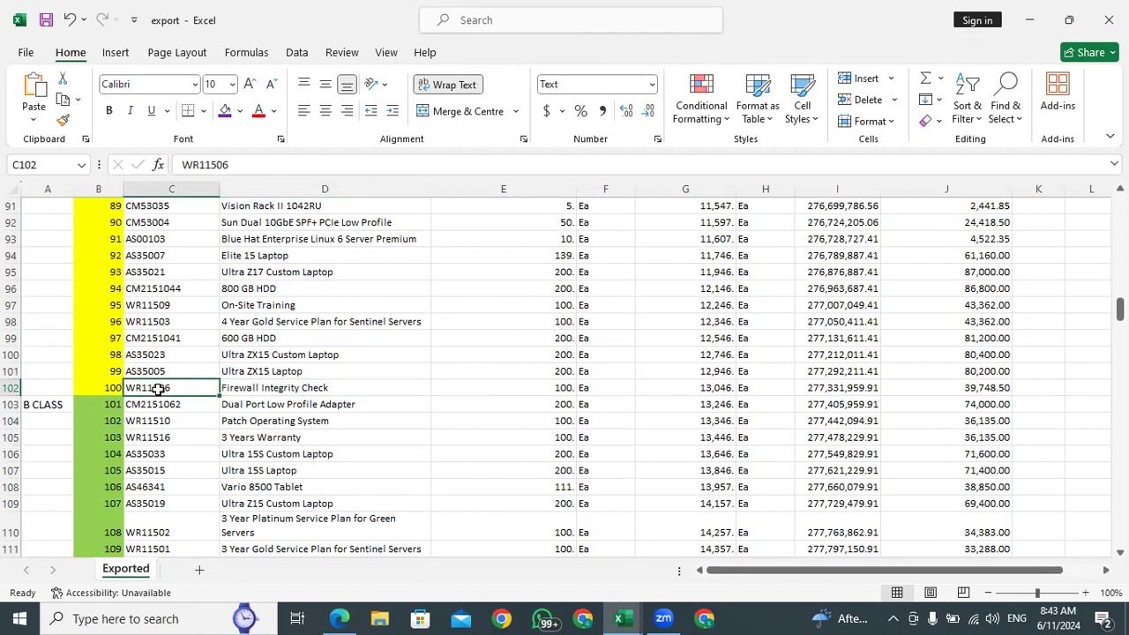
# Check the sequences where Class B starts and ends and where Class C starts in the export, and return to Oracle
pyautogui.click(143, 405)
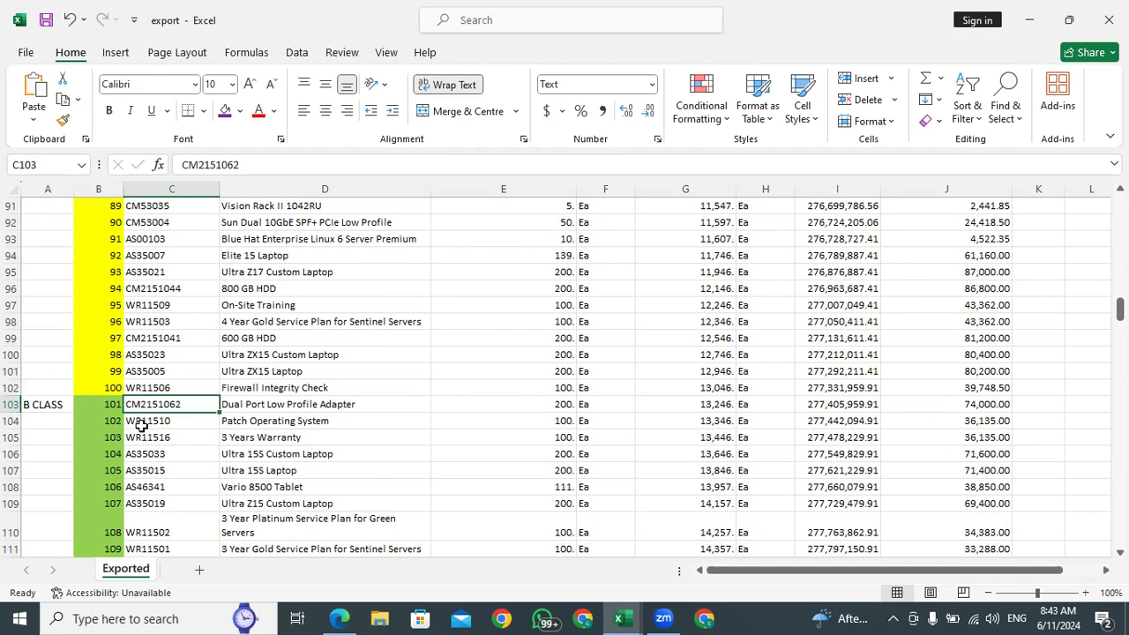
pyautogui.scroll(-20, 141, 412)
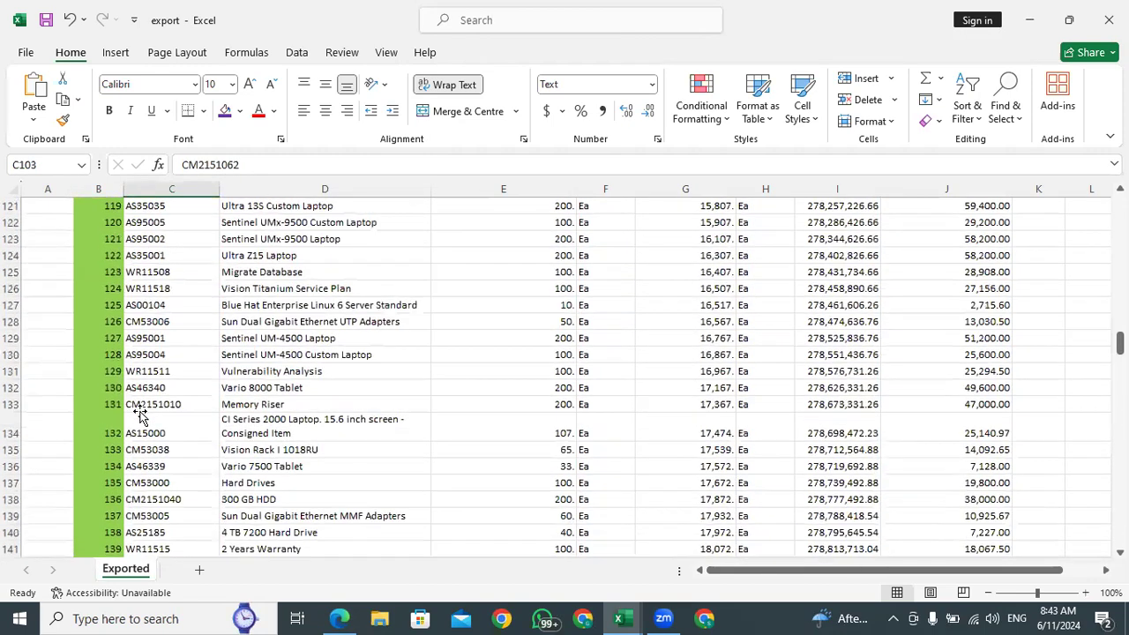
pyautogui.click(141, 304)
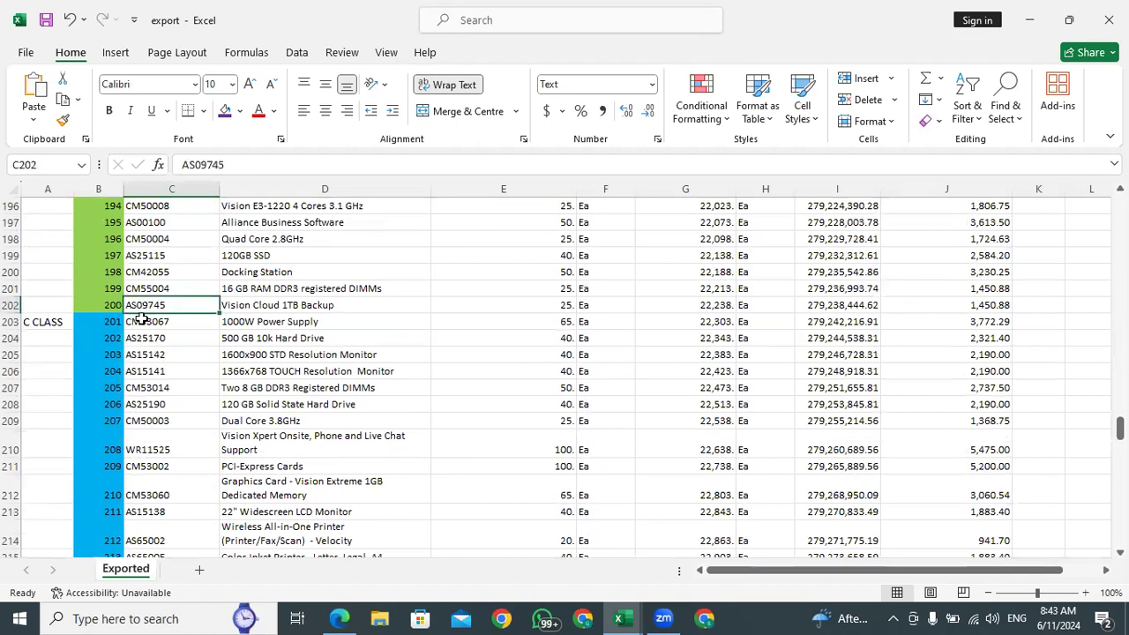
pyautogui.click(139, 324)
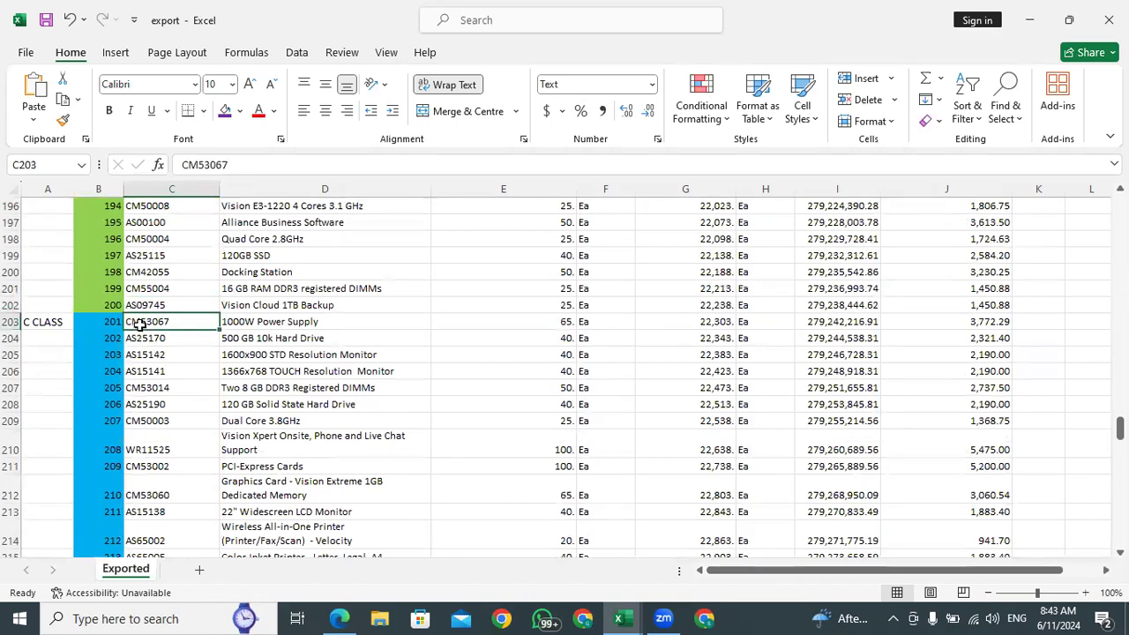
pyautogui.scroll(20, 141, 325)
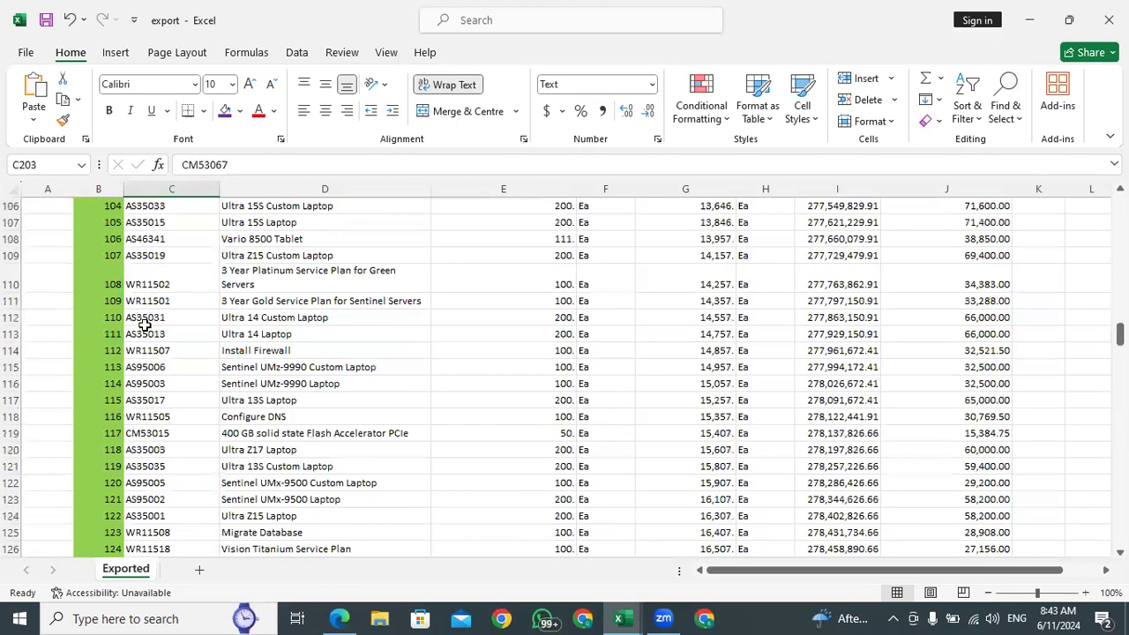
pyautogui.click(139, 253)
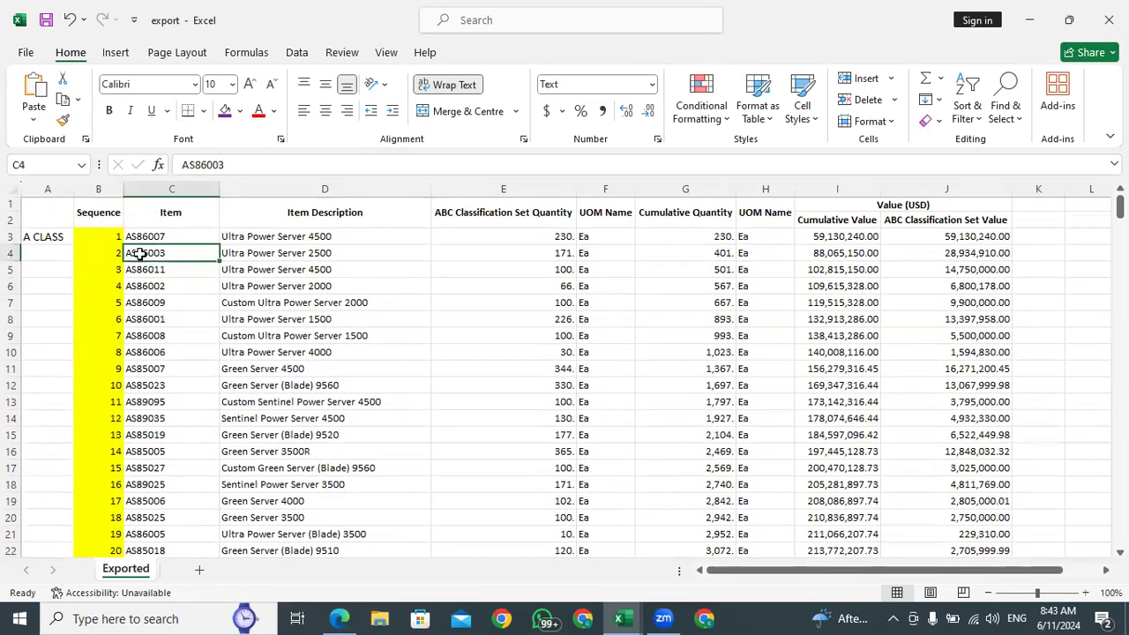
pyautogui.click(344, 617)
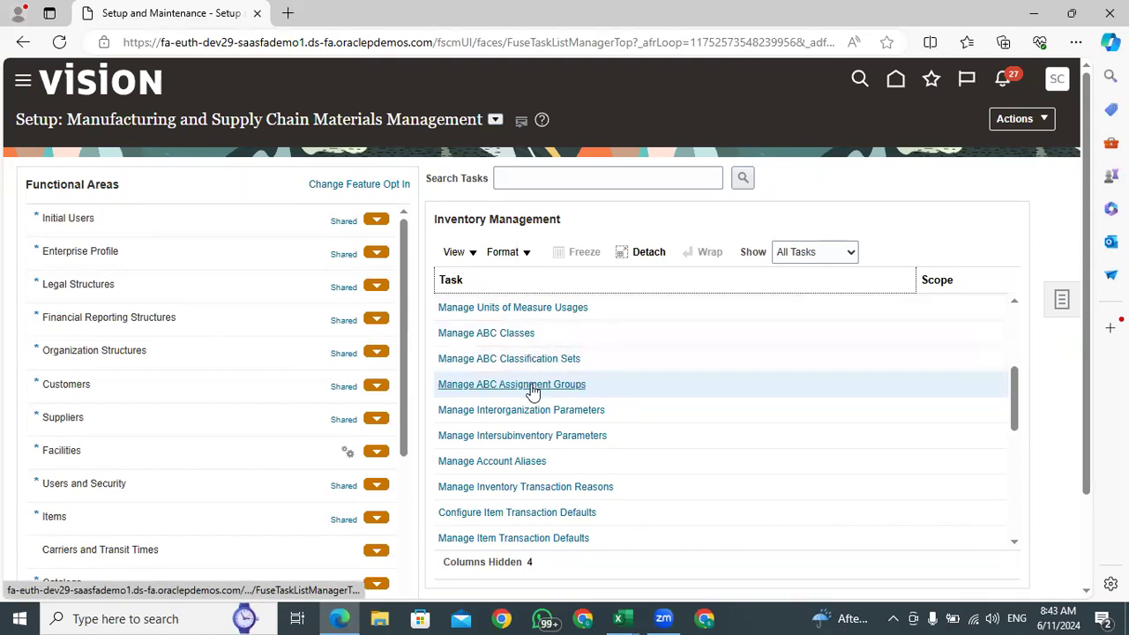
# Go to the Oracle home page and open the Inventory Management app under Supply Chain Execution
pyautogui.moveTo(588, 385); pyautogui.dragTo(436, 387)
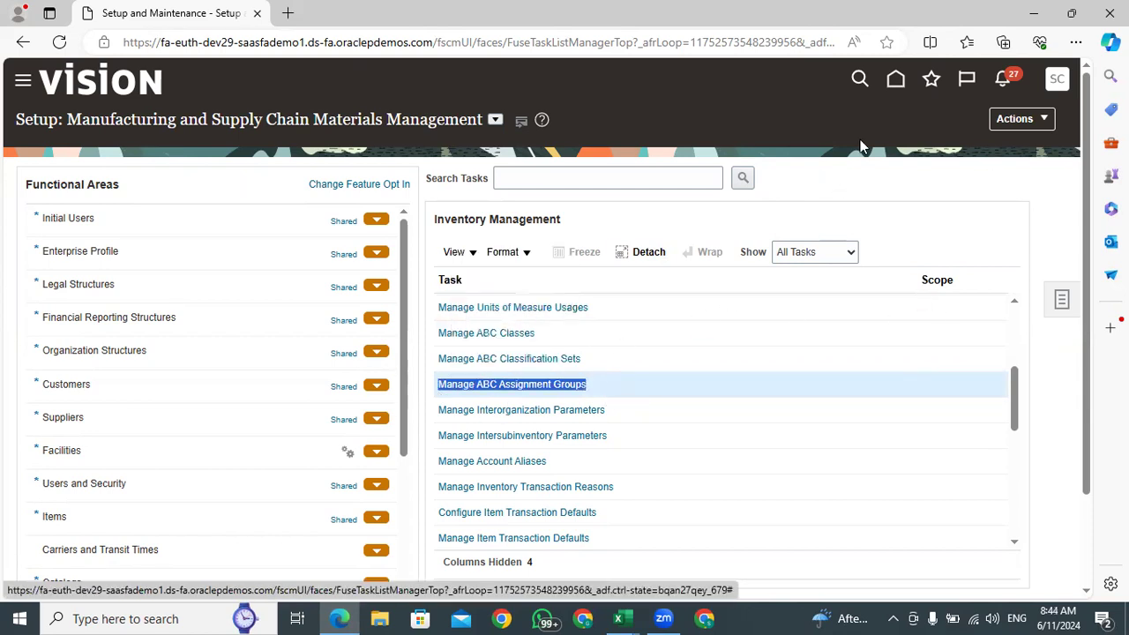
pyautogui.click(901, 191)
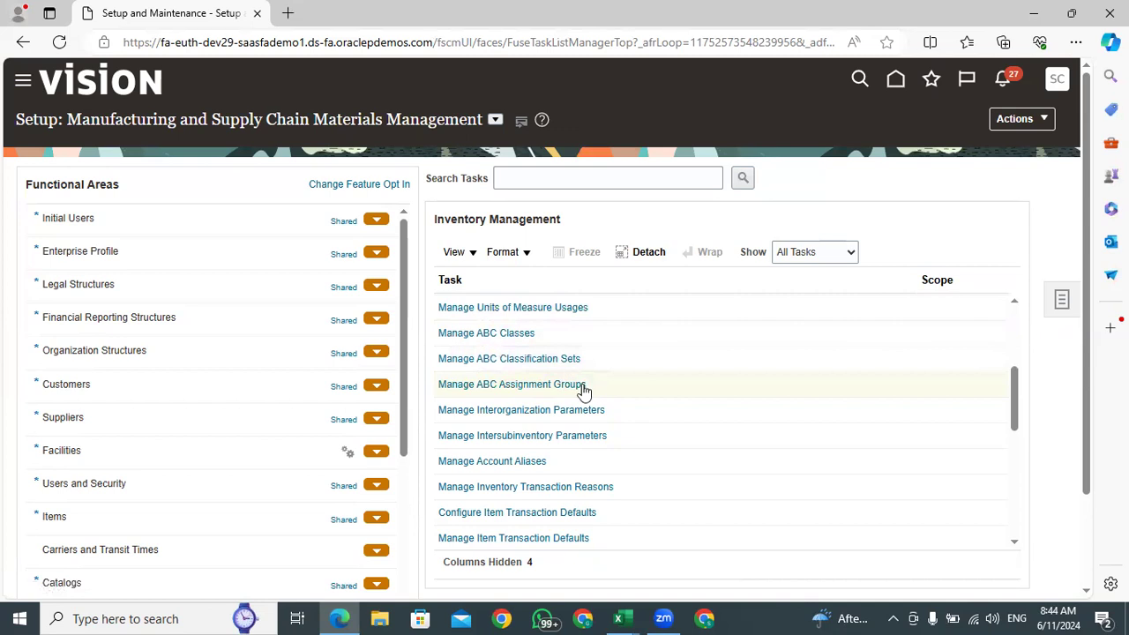
pyautogui.click(896, 91)
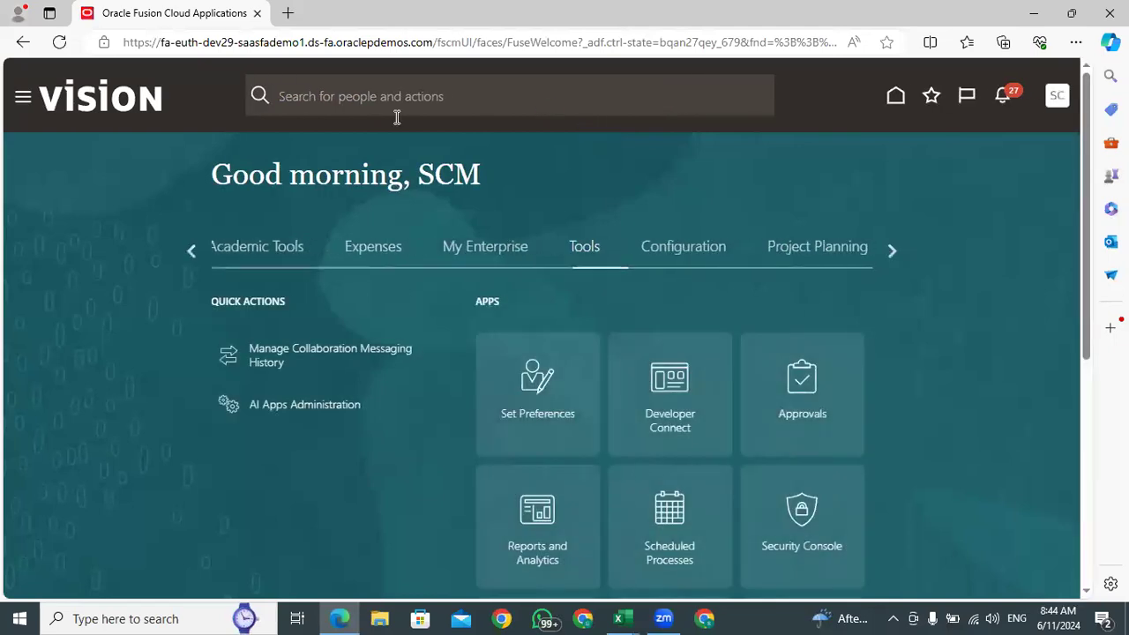
pyautogui.scroll(-5, 378, 276)
pyautogui.scroll(5, 373, 354)
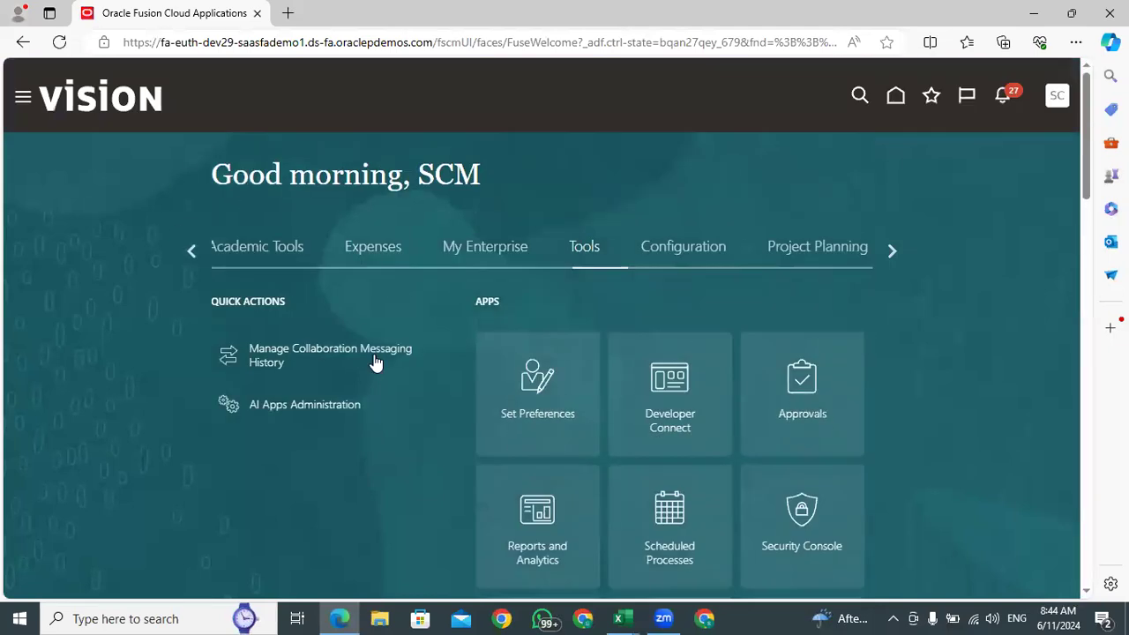
pyautogui.click(186, 248)
pyautogui.click(185, 250)
pyautogui.click(185, 250)
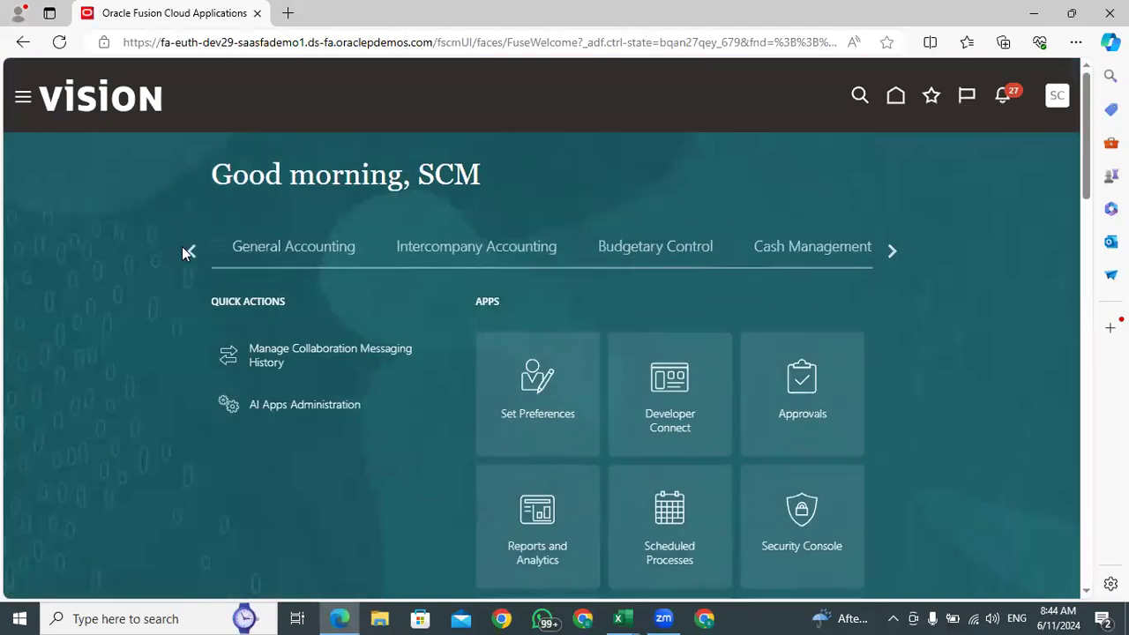
pyautogui.click(185, 250)
pyautogui.click(186, 250)
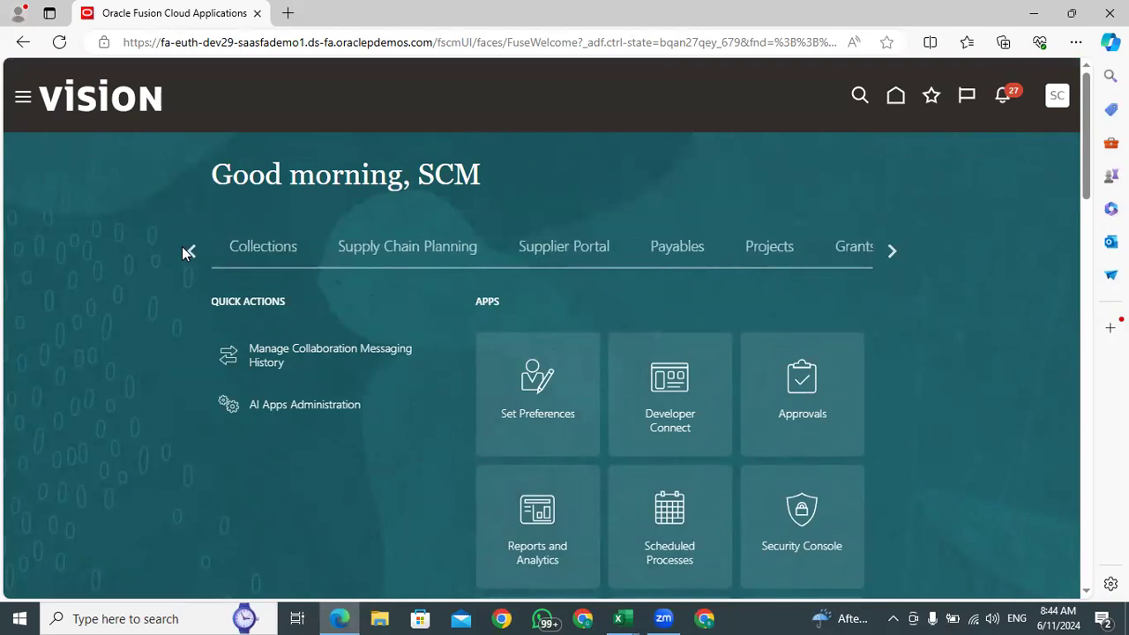
pyautogui.click(644, 247)
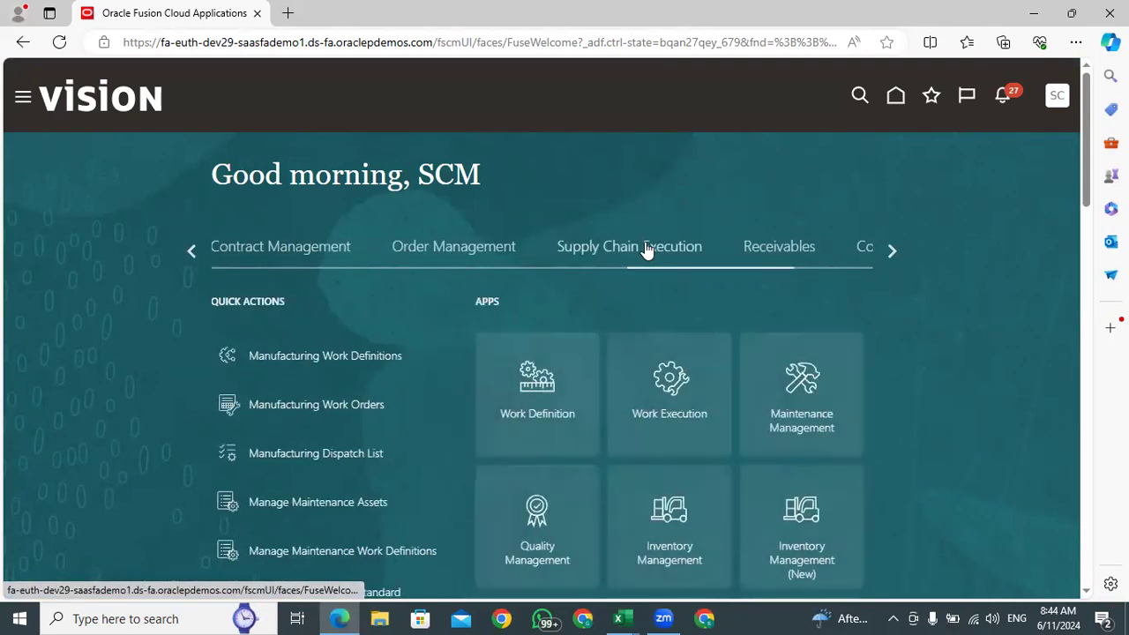
pyautogui.scroll(-5, 652, 252)
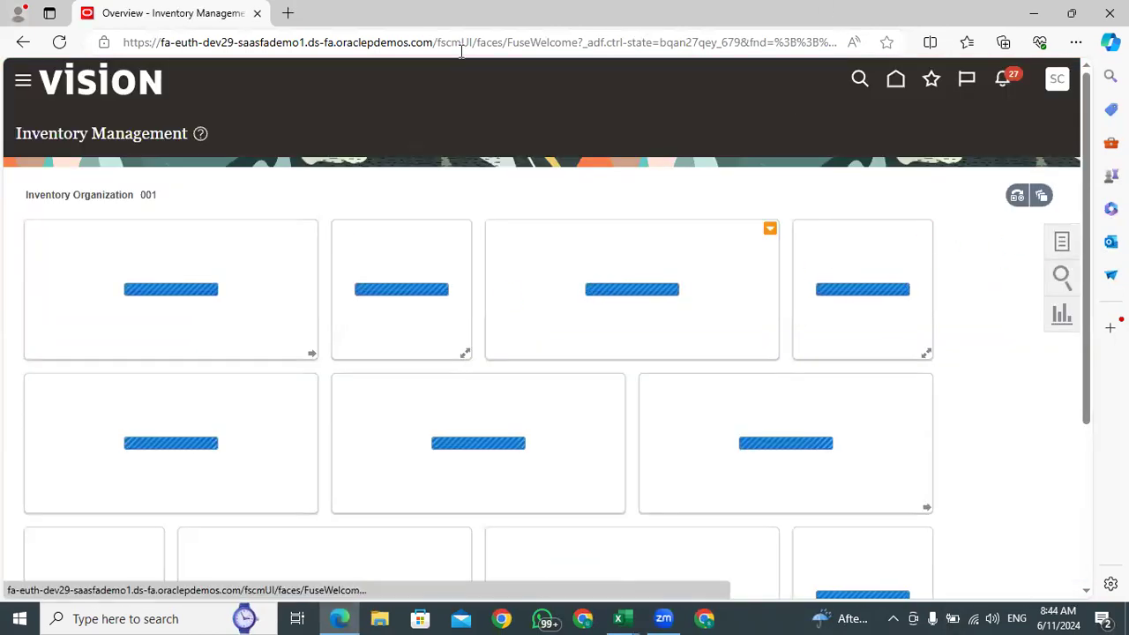
# Start creating a cycle count and name it TATA ABC Cycle Count
pyautogui.click(1058, 240)
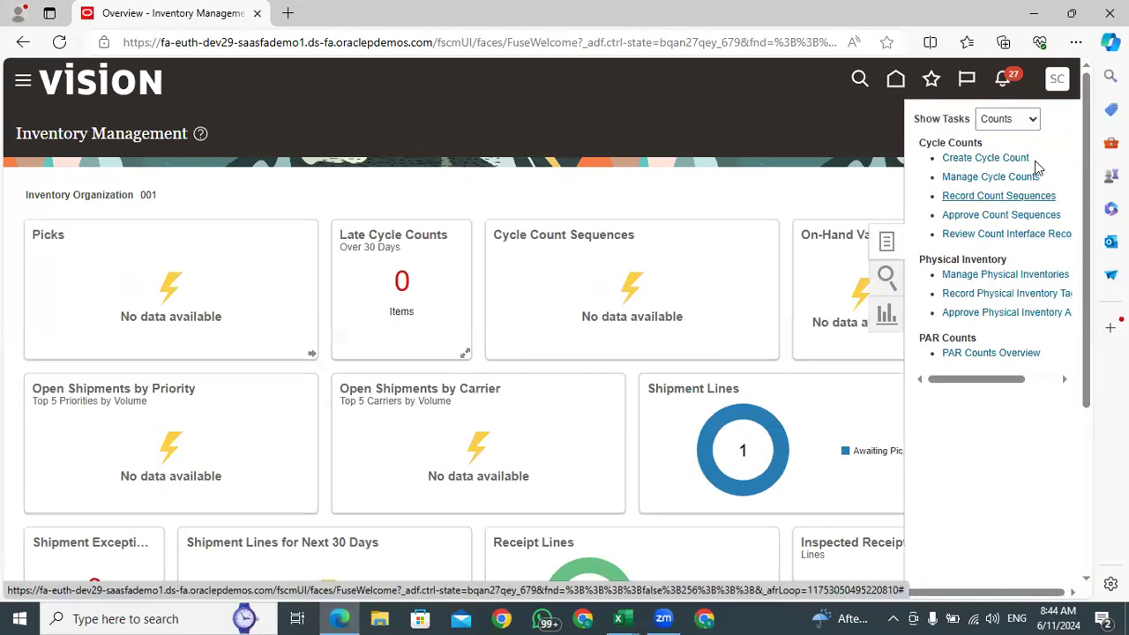
pyautogui.click(993, 157)
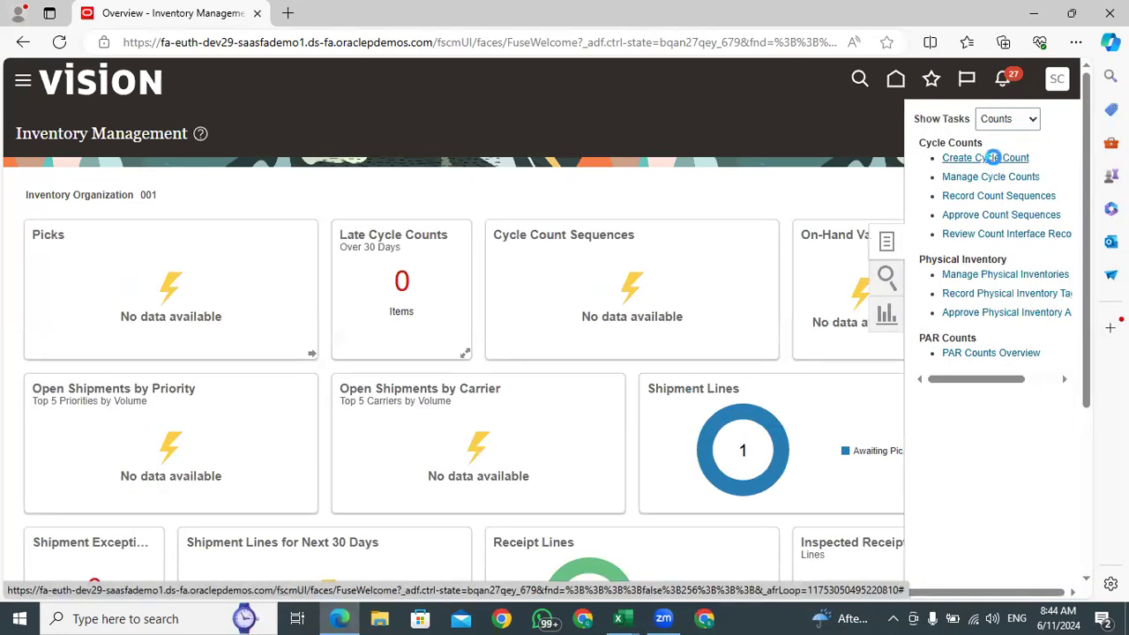
pyautogui.click(324, 265)
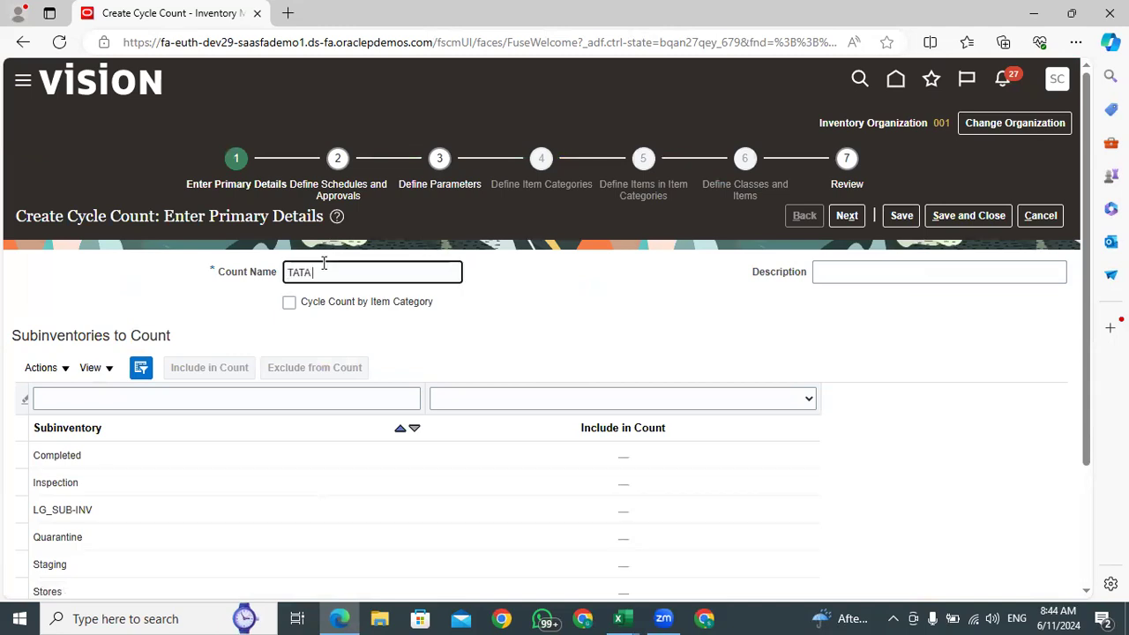
pyautogui.write('TATA ABC ')
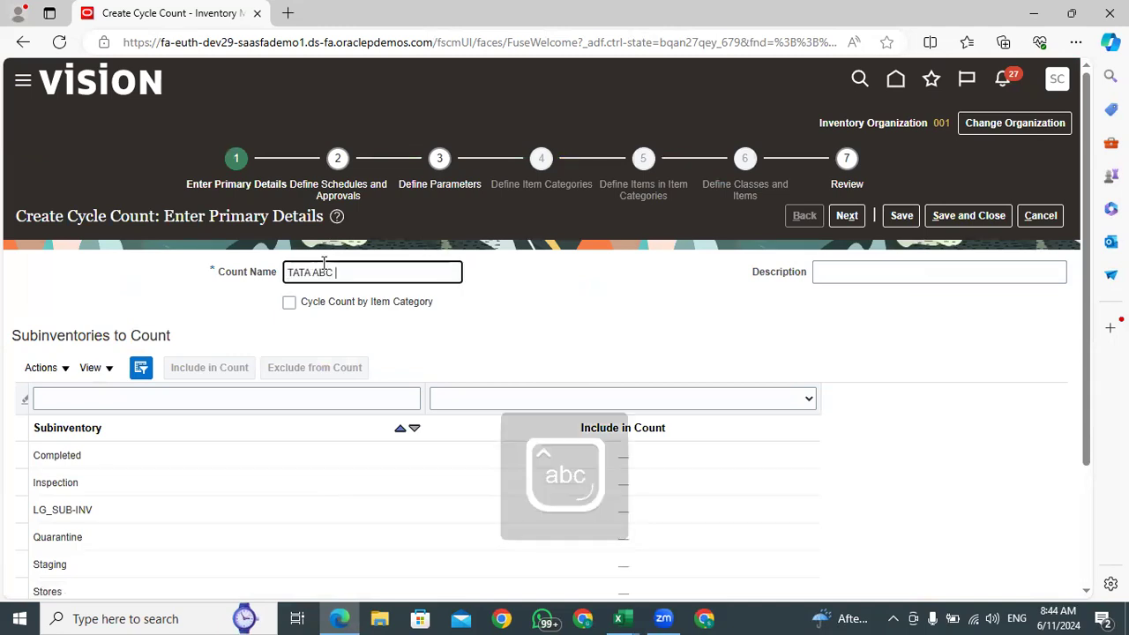
pyautogui.write('Cycle Count')
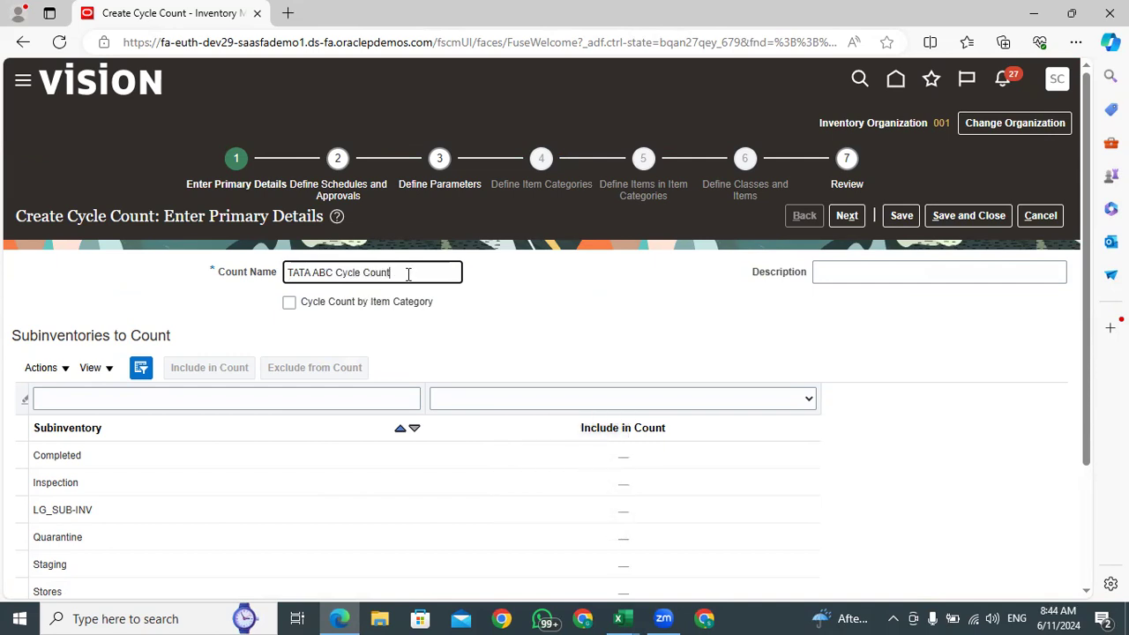
pyautogui.moveTo(408, 273); pyautogui.dragTo(251, 279)
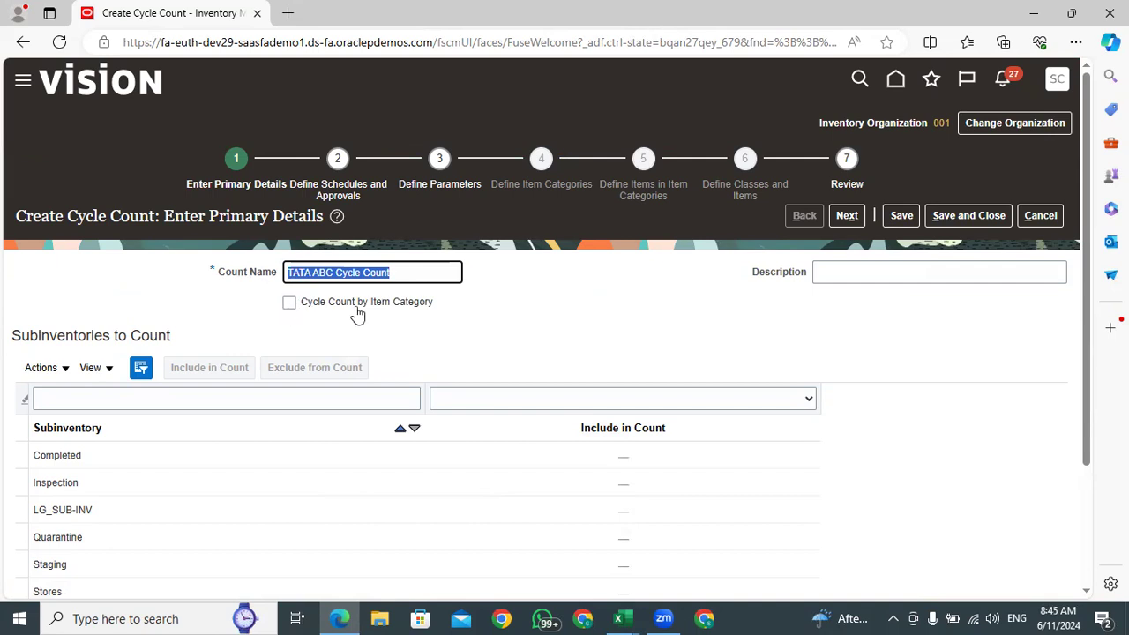
pyautogui.moveTo(445, 303); pyautogui.dragTo(358, 308)
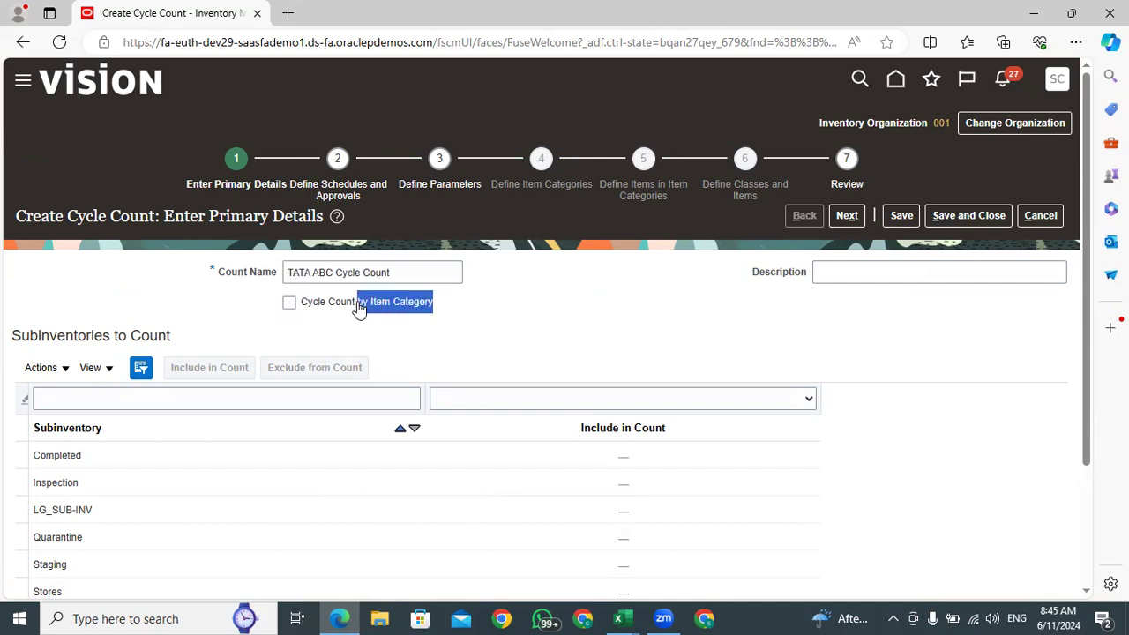
pyautogui.moveTo(461, 323); pyautogui.dragTo(356, 308)
# Include the Stores subinventory in the count and set the ABC assignment group to TATA ABC GROUP
pyautogui.moveTo(1085, 157); pyautogui.dragTo(1061, 358)
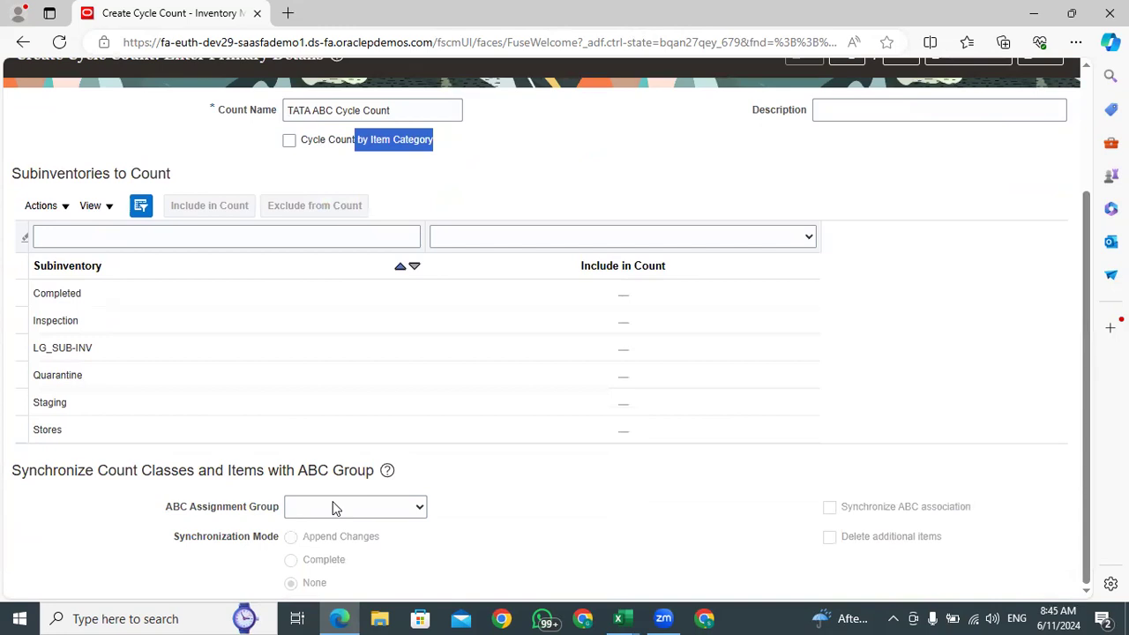
pyautogui.click(140, 429)
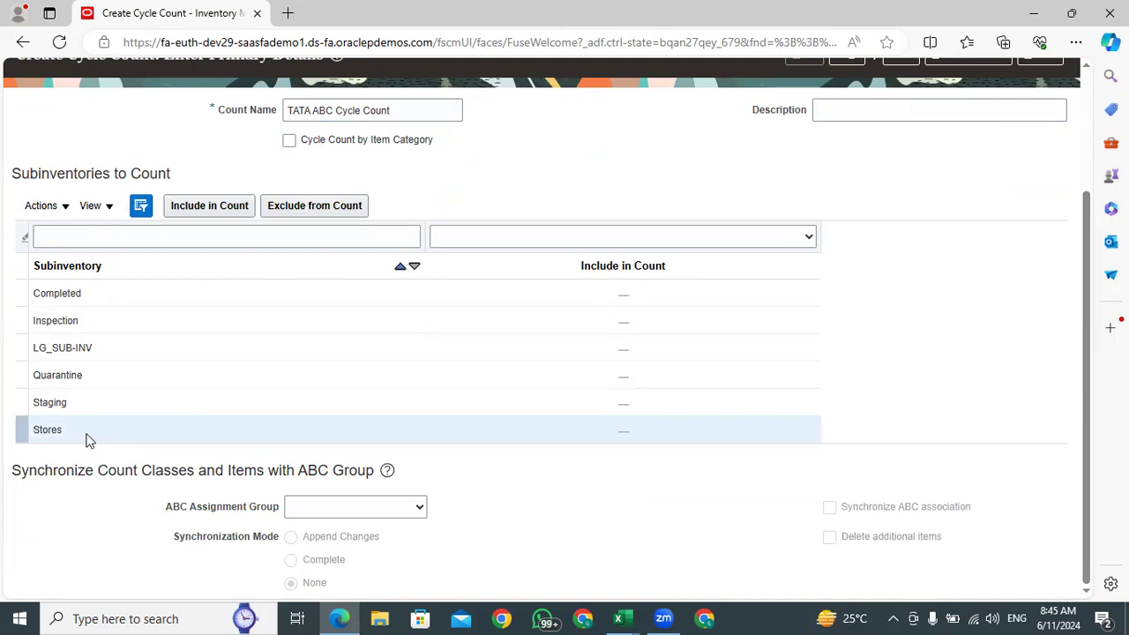
pyautogui.click(217, 206)
pyautogui.click(350, 506)
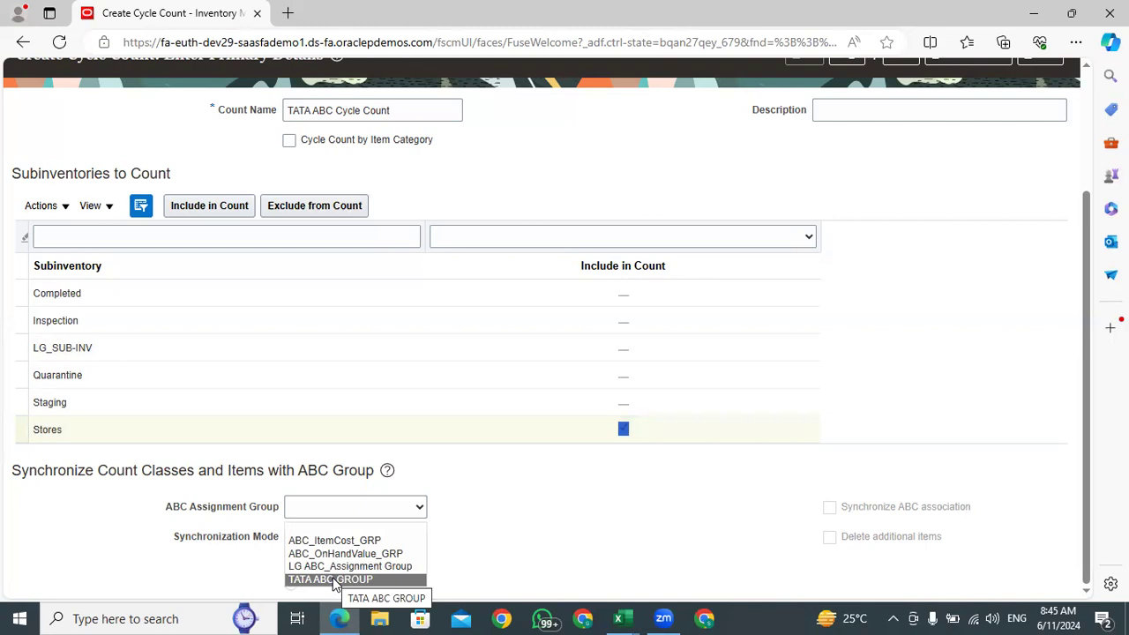
pyautogui.click(333, 580)
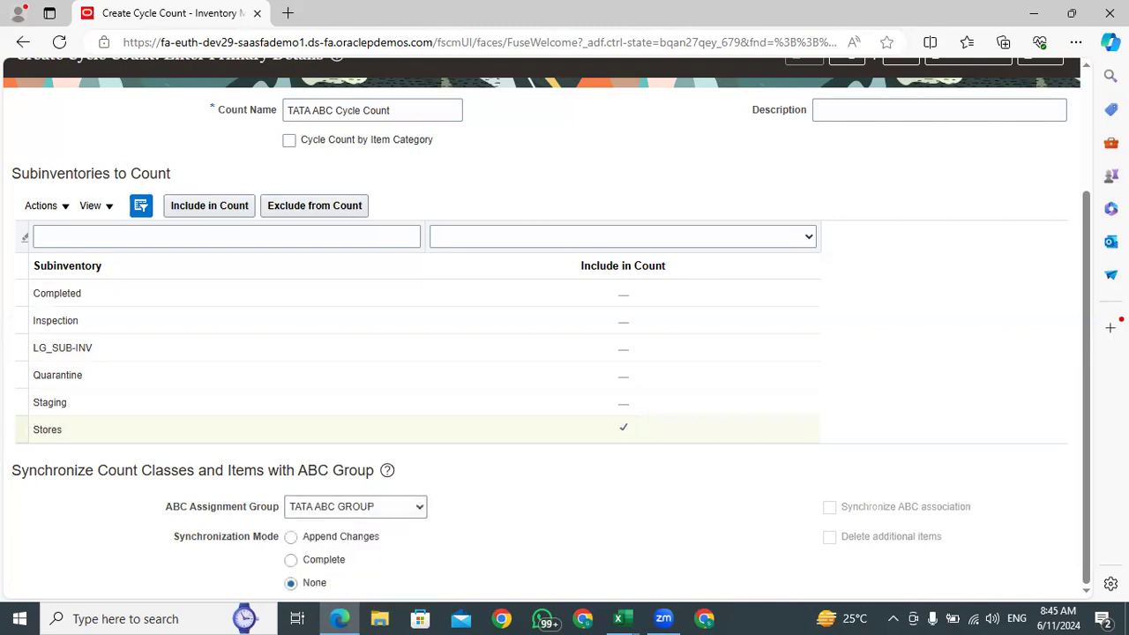
# Set the synchronization mode to Append Changes and enable Synchronize ABC association
pyautogui.moveTo(282, 542); pyautogui.dragTo(172, 537)
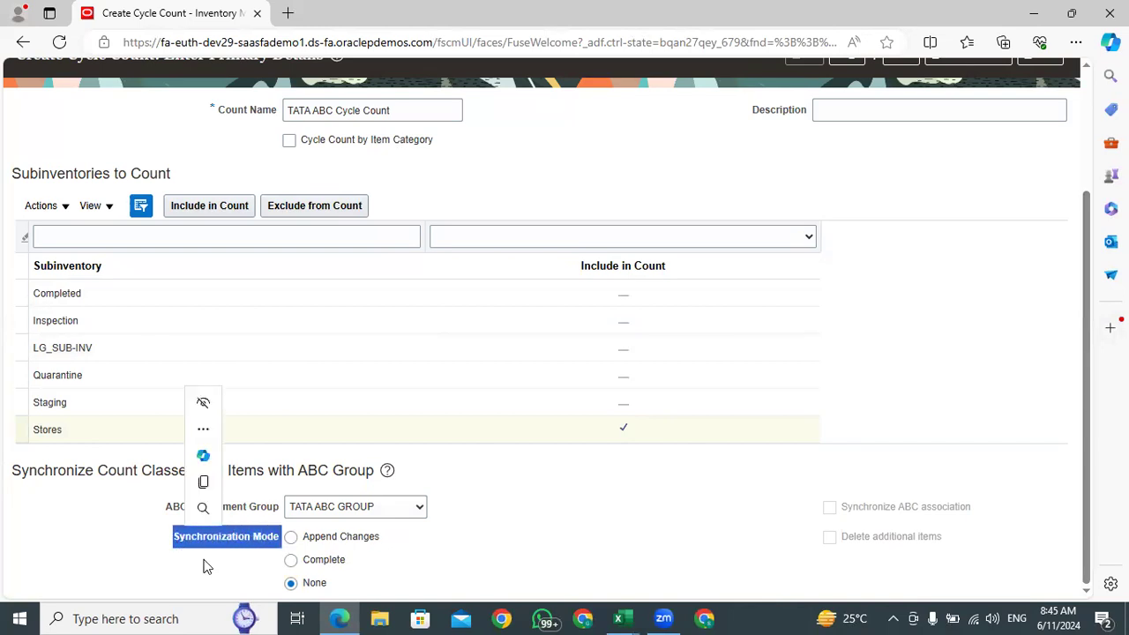
pyautogui.click(204, 566)
pyautogui.moveTo(282, 543); pyautogui.dragTo(170, 544)
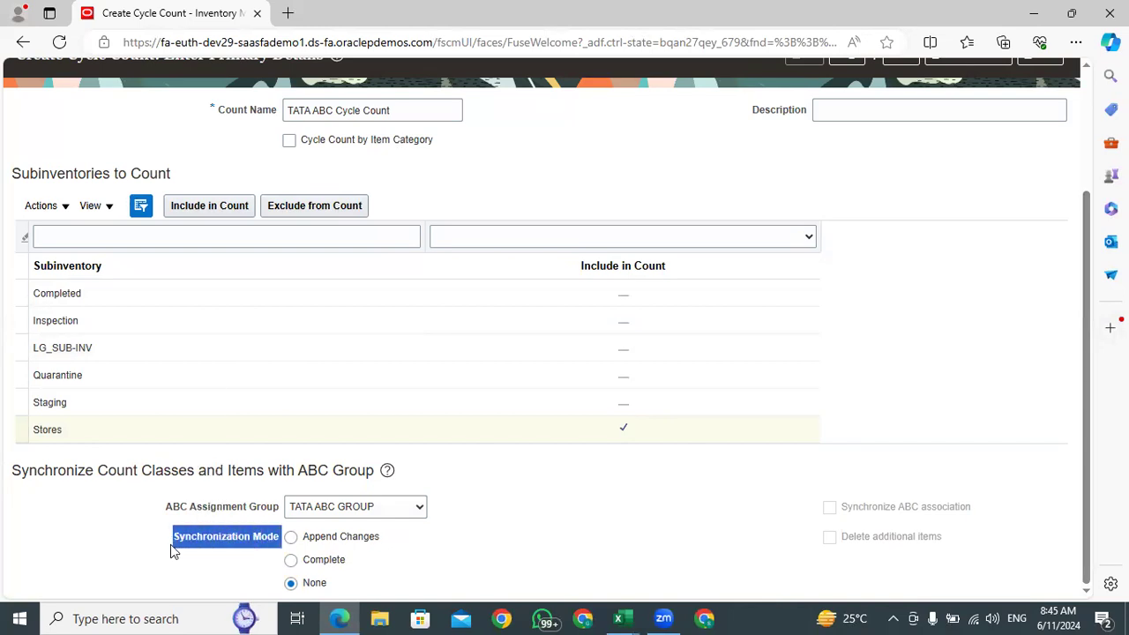
pyautogui.click(273, 544)
pyautogui.moveTo(268, 544); pyautogui.dragTo(174, 540)
pyautogui.click(291, 537)
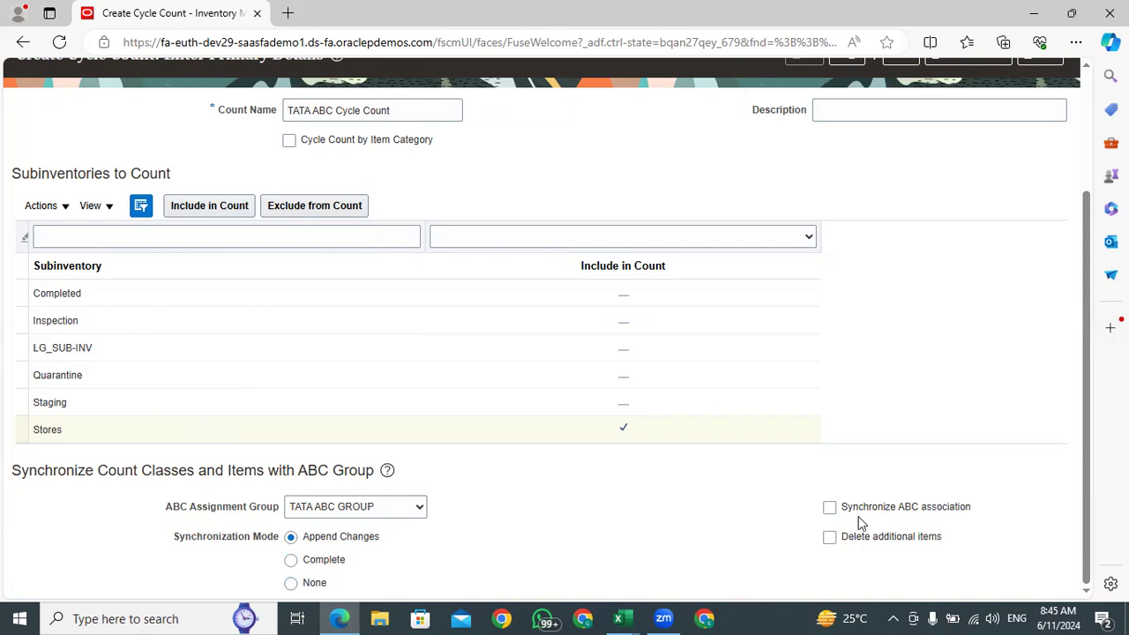
pyautogui.click(828, 508)
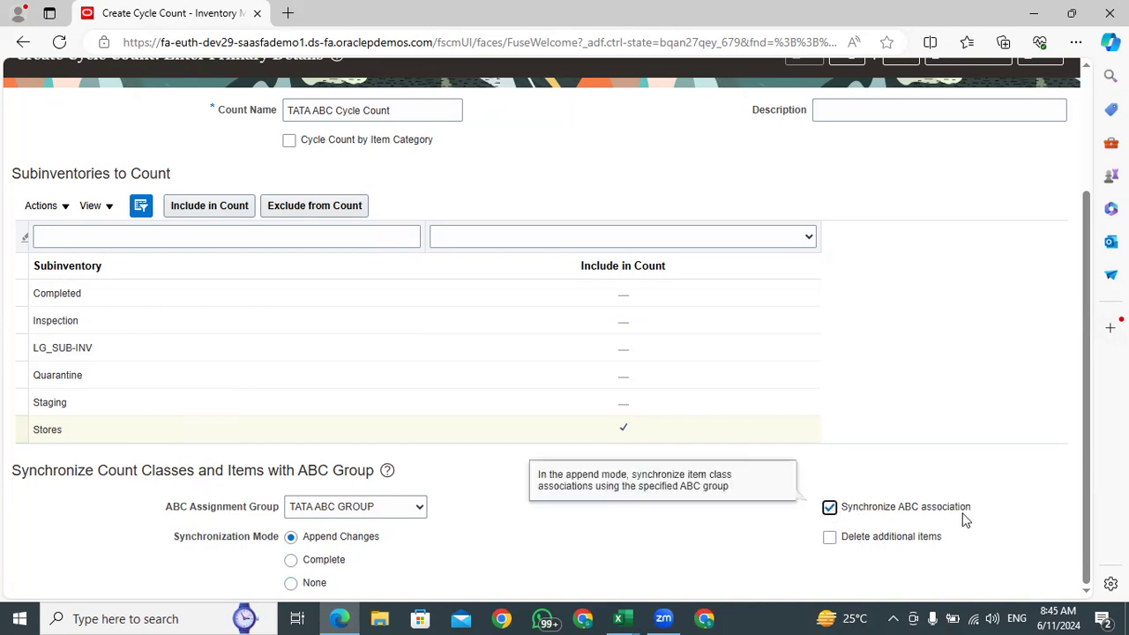
pyautogui.moveTo(970, 510); pyautogui.dragTo(844, 514)
pyautogui.moveTo(980, 511); pyautogui.dragTo(839, 513)
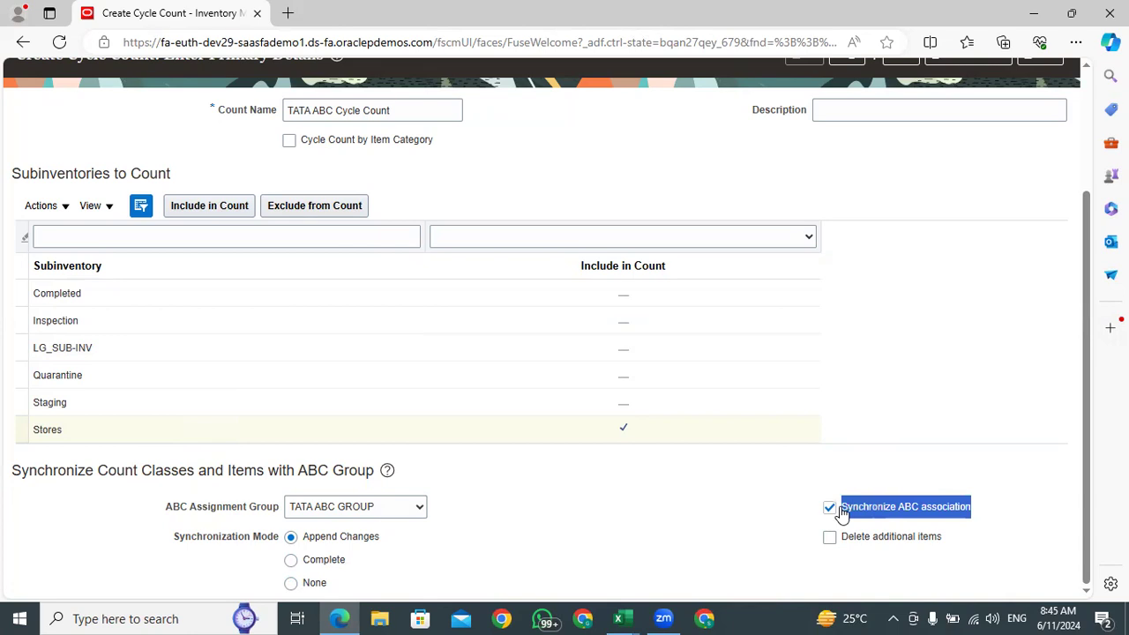
pyautogui.click(970, 514)
pyautogui.moveTo(975, 507); pyautogui.dragTo(851, 516)
pyautogui.click(983, 515)
pyautogui.moveTo(975, 513); pyautogui.dragTo(842, 513)
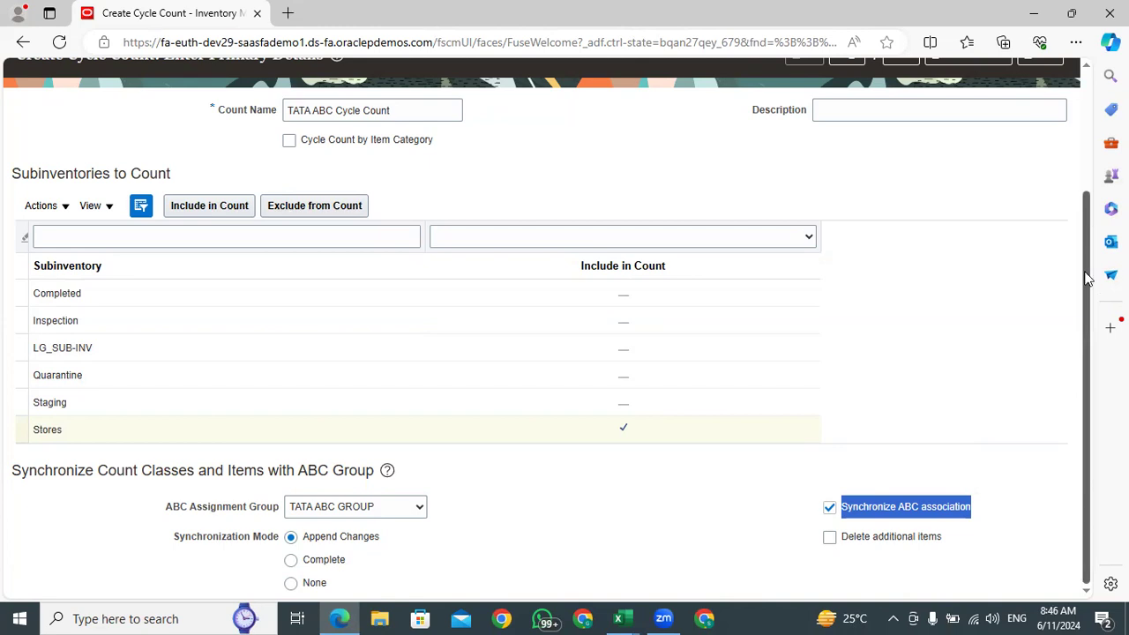
pyautogui.click(476, 506)
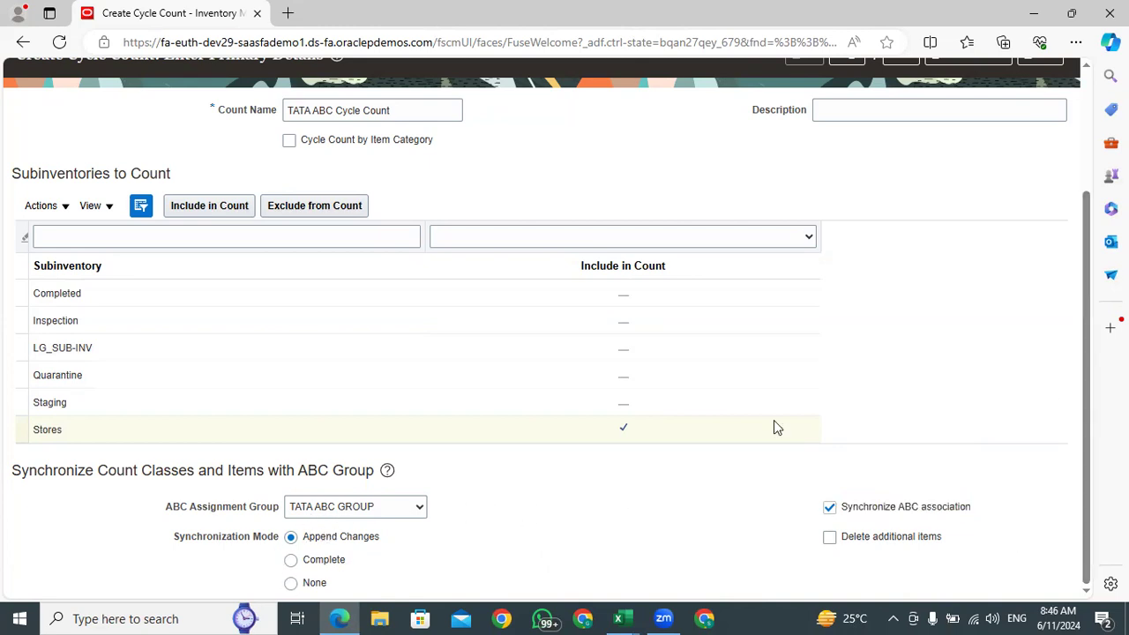
# Try to save the cycle count, dismiss the error, and continue to the Define Schedules and Approvals stage
pyautogui.scroll(3, 774, 422)
pyautogui.click(901, 217)
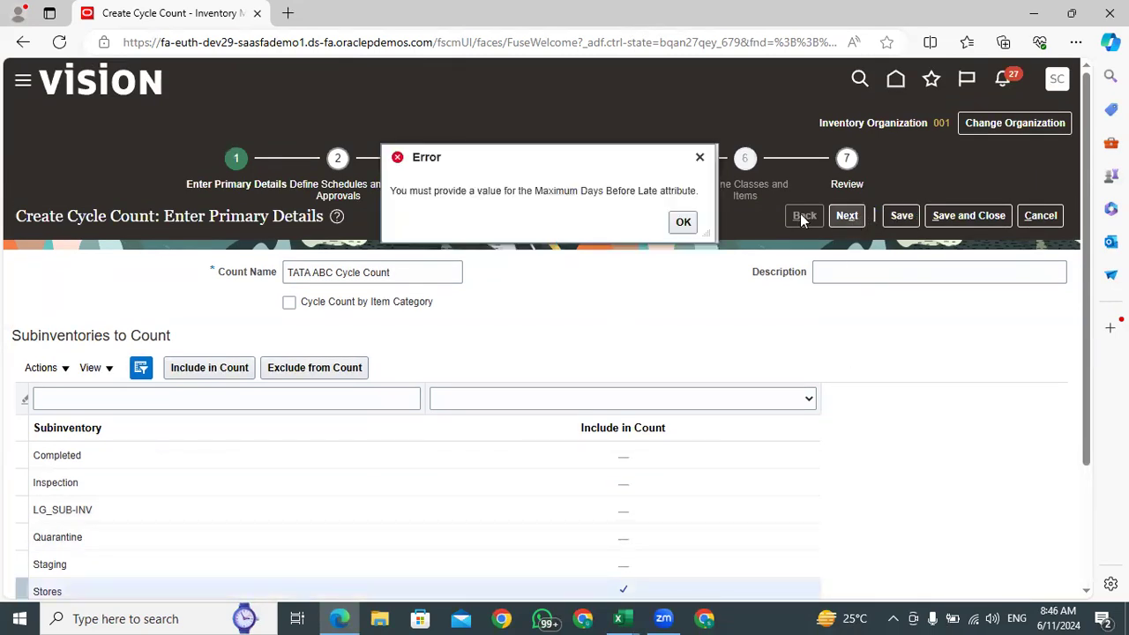
pyautogui.click(684, 222)
pyautogui.click(846, 215)
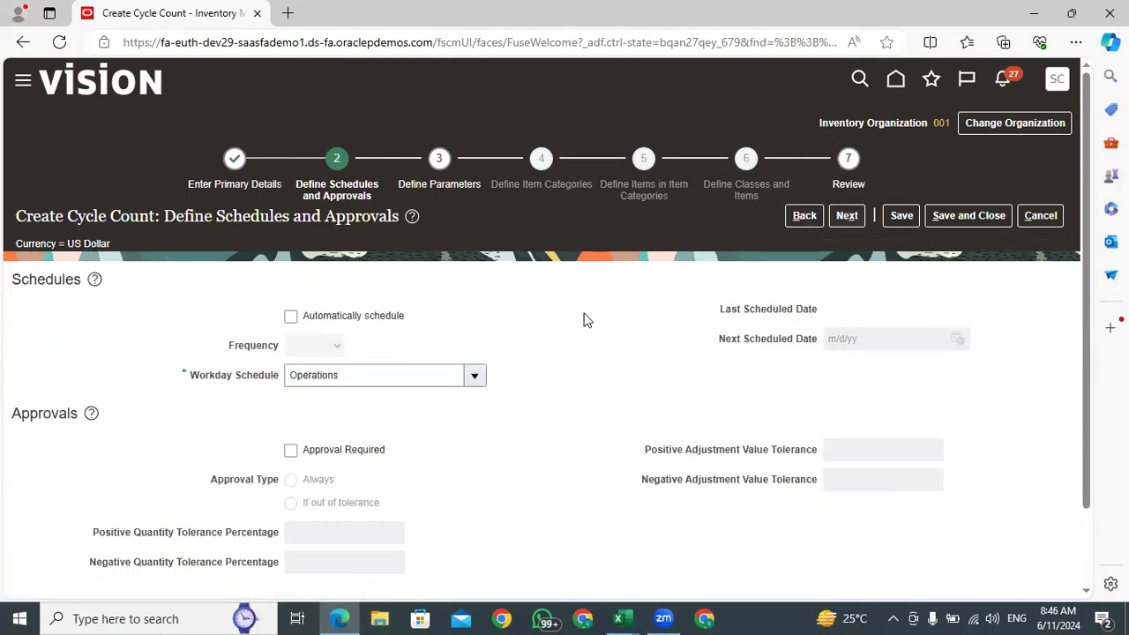
# Turn on automatic scheduling for the cycle count and set its frequency to Daily
pyautogui.scroll(-2, 1091, 209)
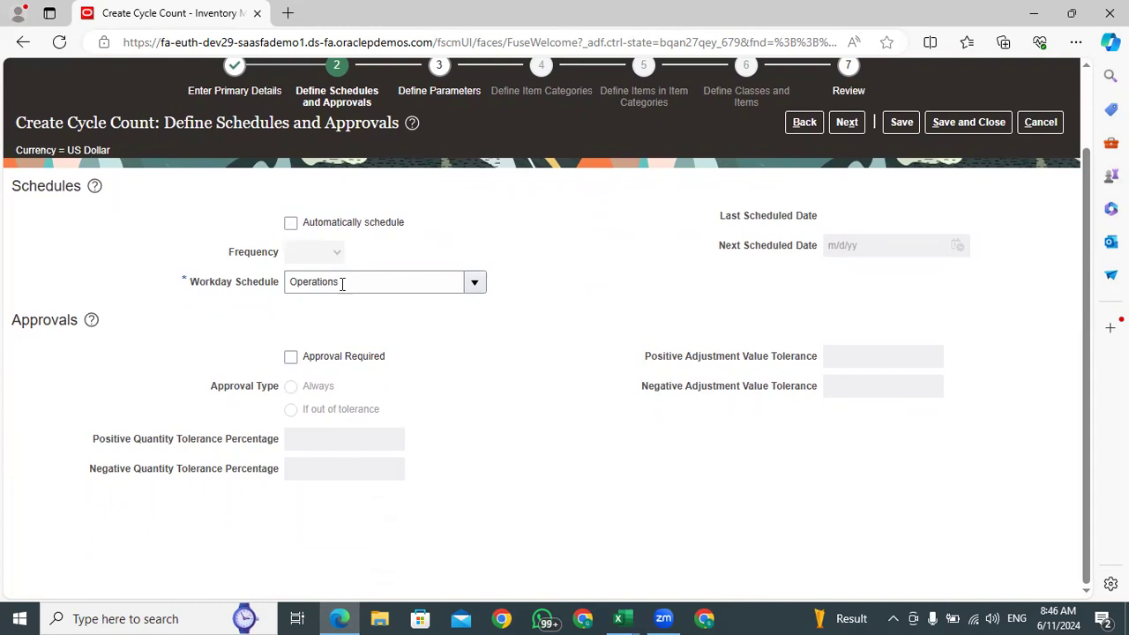
pyautogui.click(292, 226)
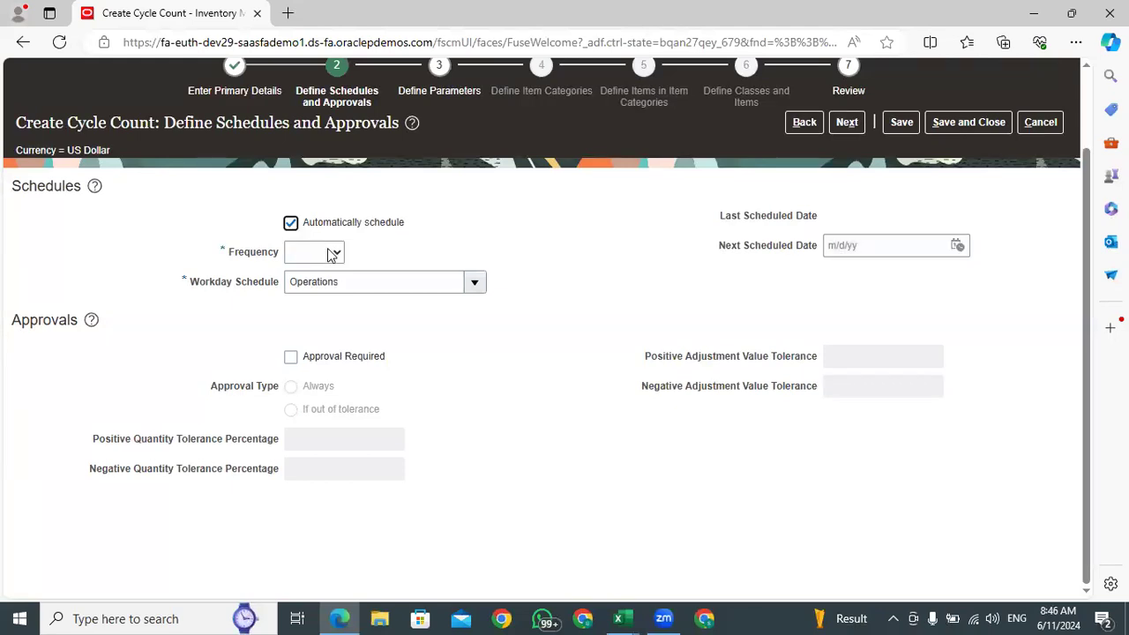
pyautogui.click(331, 254)
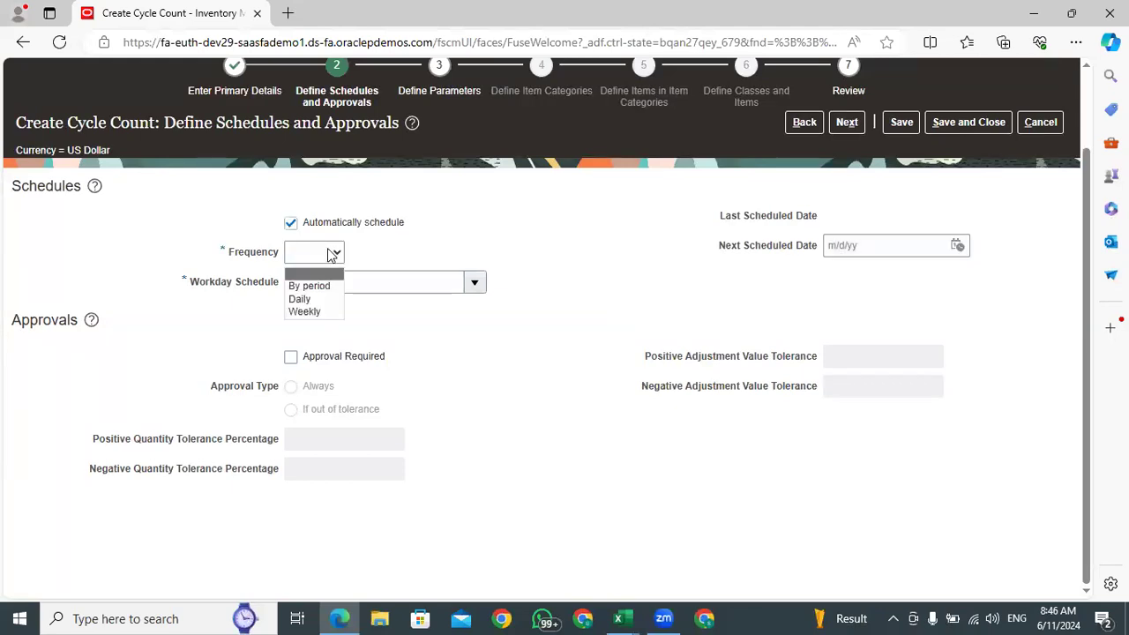
pyautogui.click(313, 301)
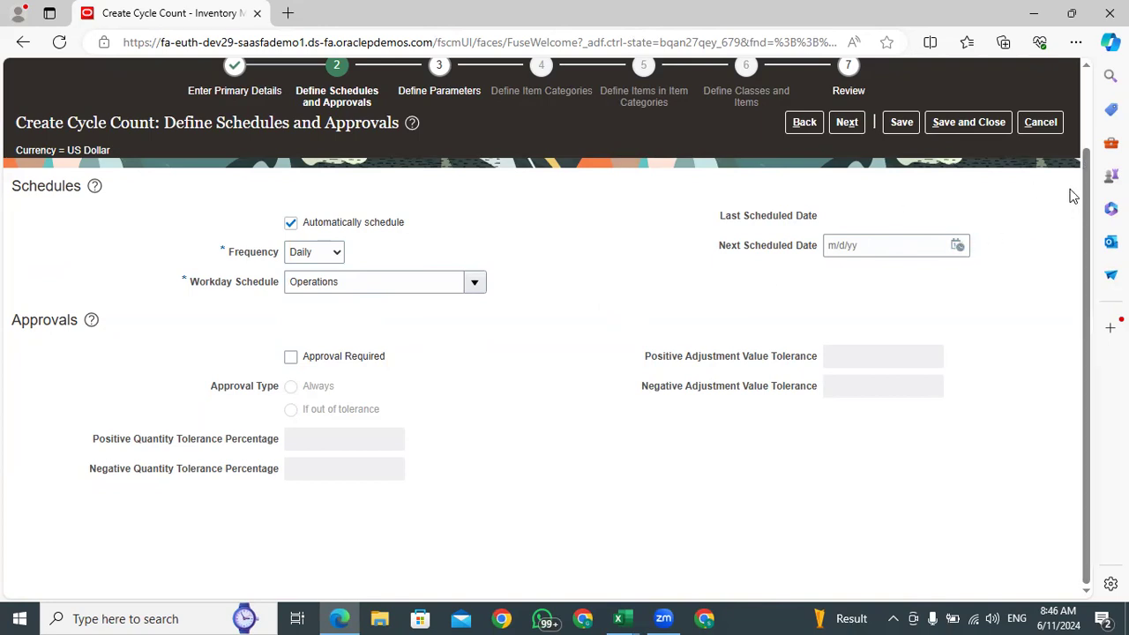
# Require approval with the approval type Always and continue to the Define Parameters stage
pyautogui.click(291, 357)
pyautogui.click(290, 387)
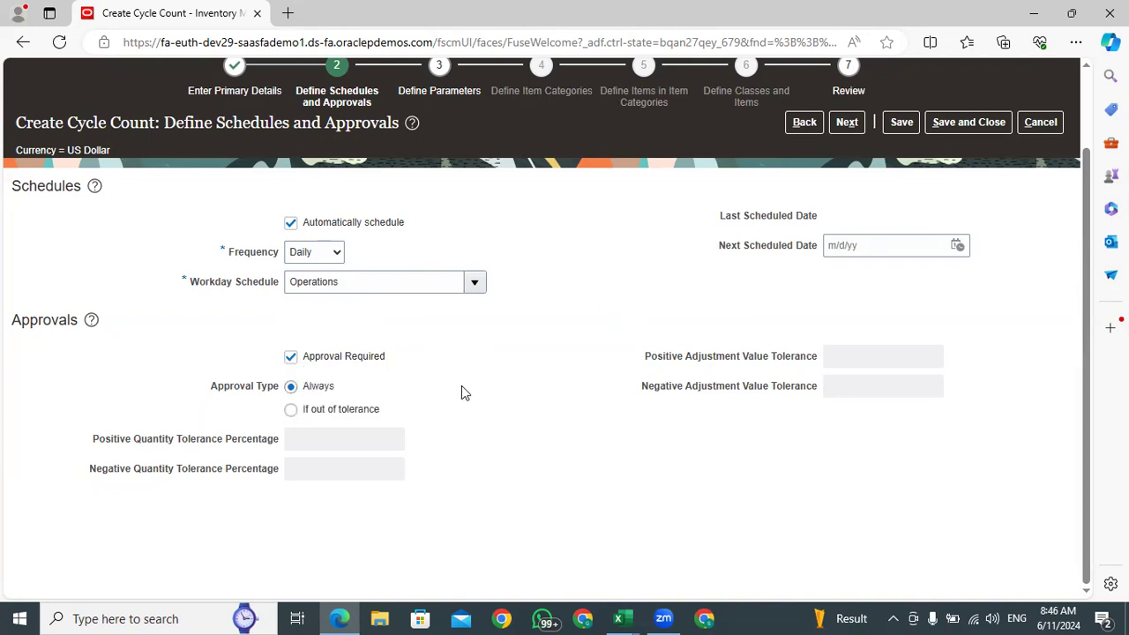
pyautogui.click(846, 123)
# Set Maximum Days Before Late to 1 and allow manual counts in the count parameters
pyautogui.click(399, 304)
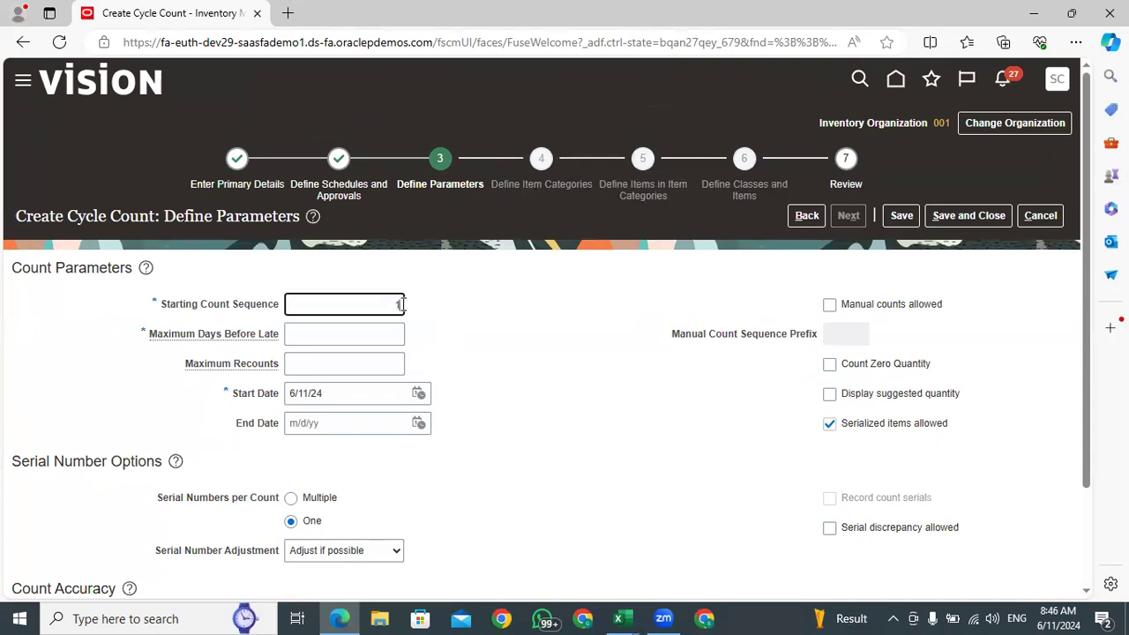
pyautogui.doubleClick(399, 304)
pyautogui.click(390, 332)
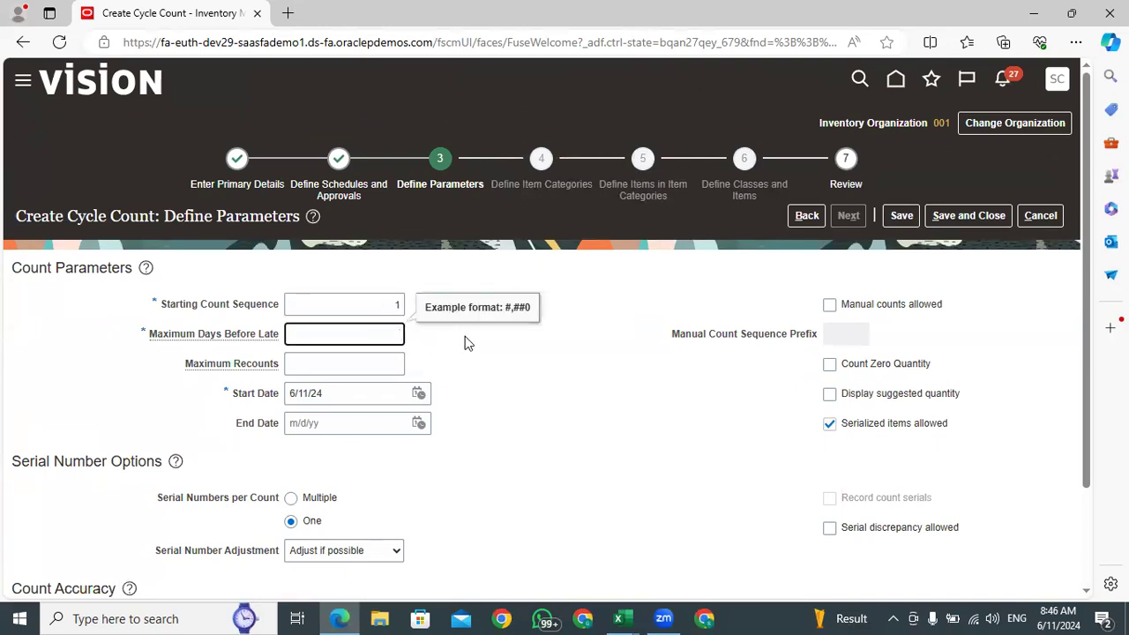
pyautogui.click(472, 379)
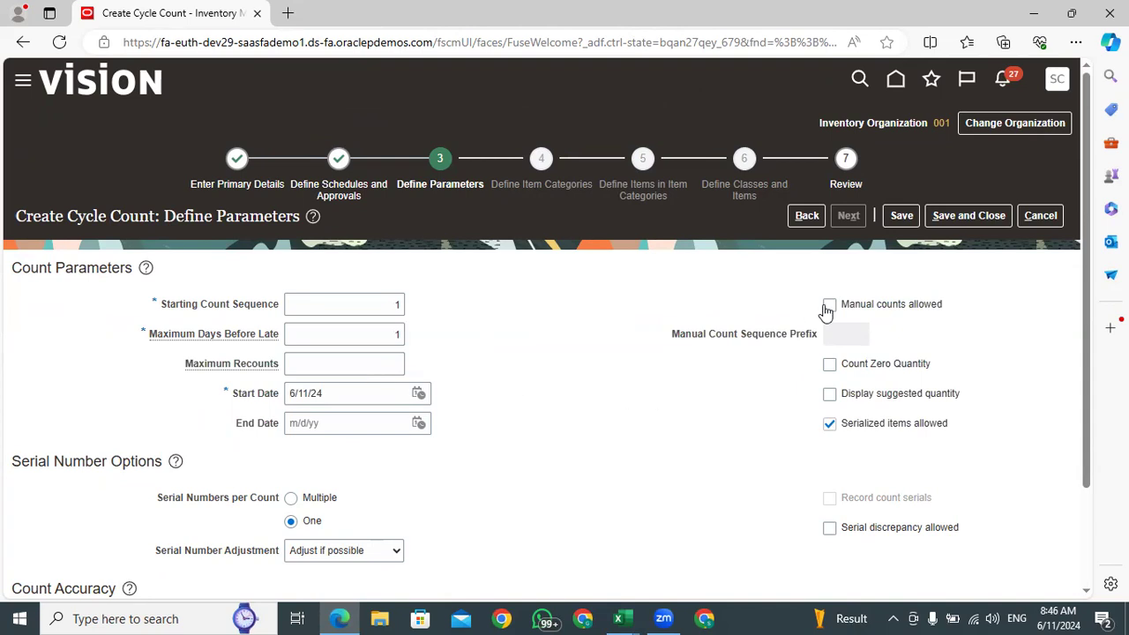
pyautogui.scroll(-1, 791, 291)
pyautogui.click(829, 251)
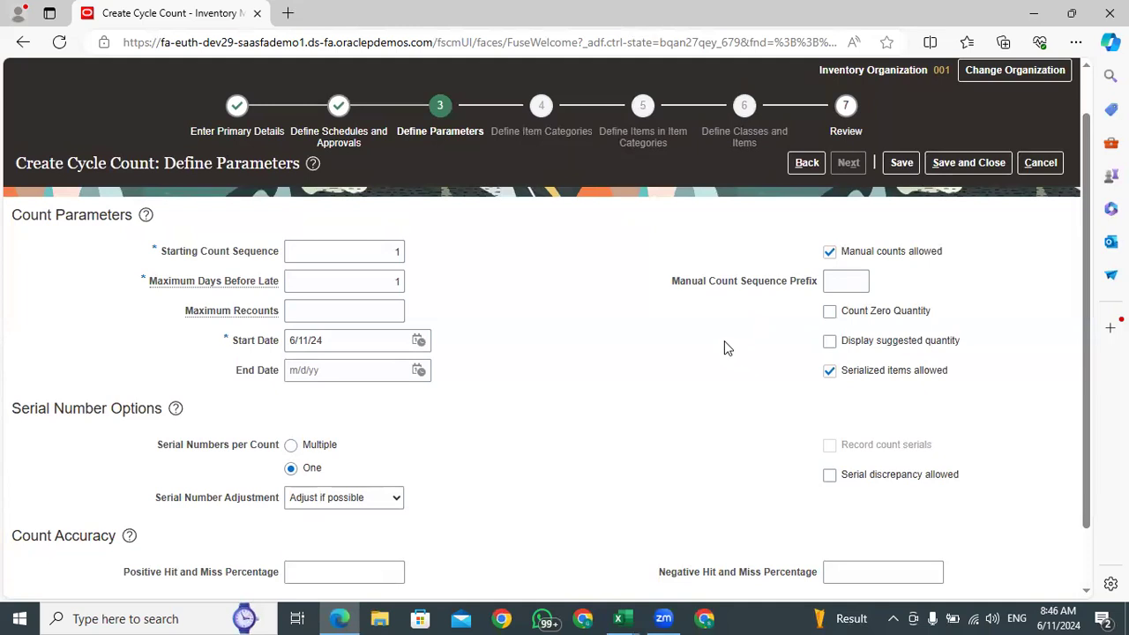
# Save the cycle count and continue to the Define Classes and Items stage
pyautogui.scroll(-1, 420, 408)
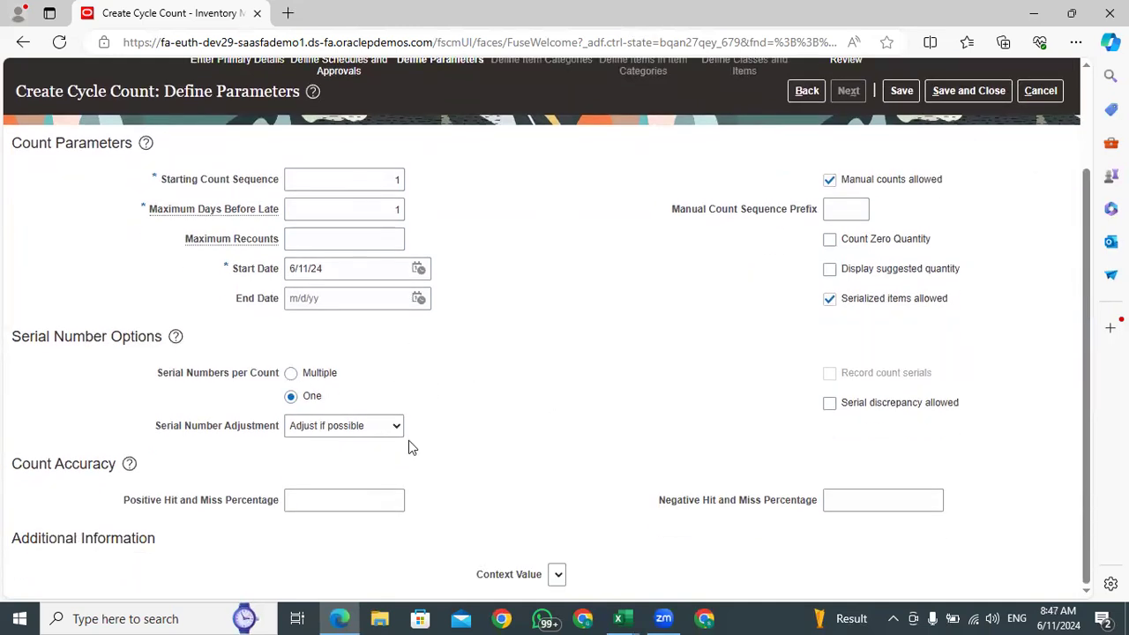
pyautogui.scroll(2, 743, 431)
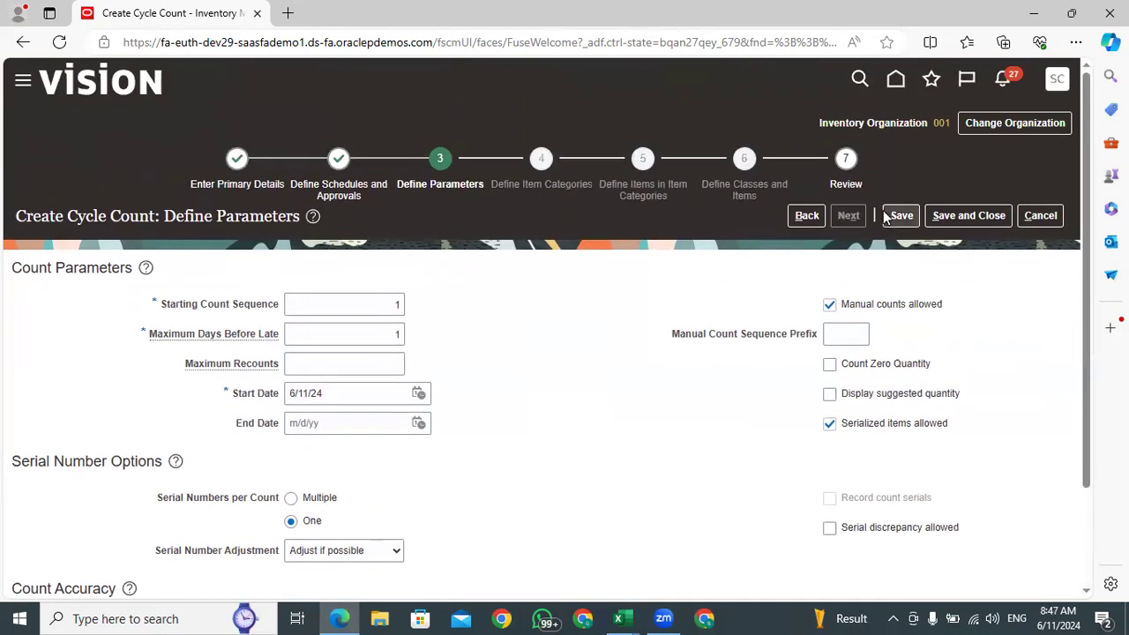
pyautogui.click(901, 221)
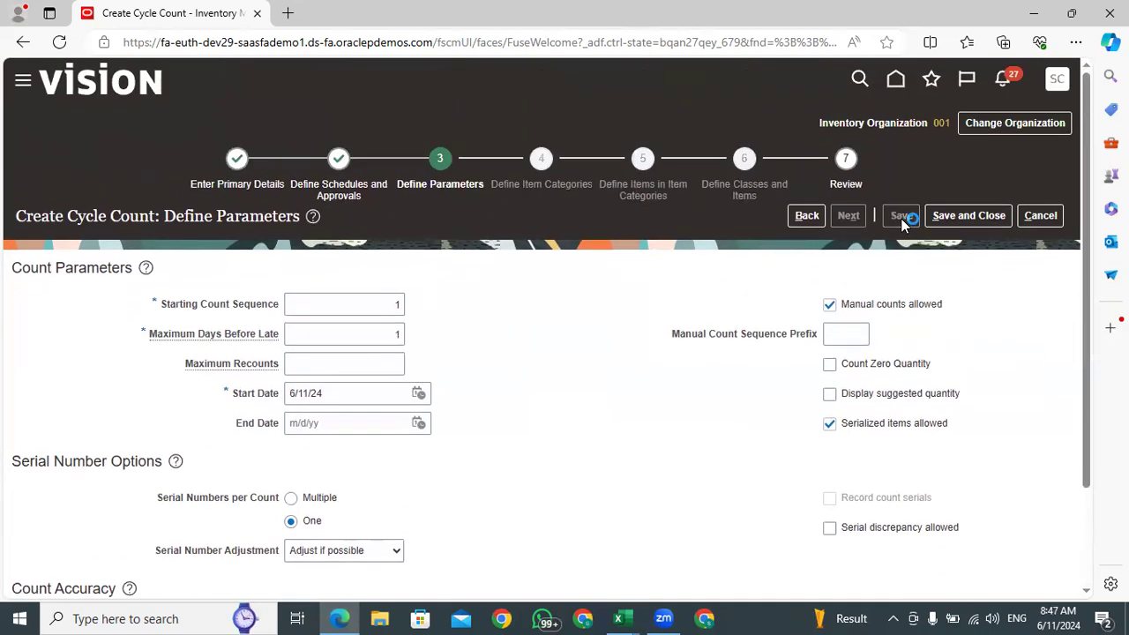
pyautogui.click(849, 220)
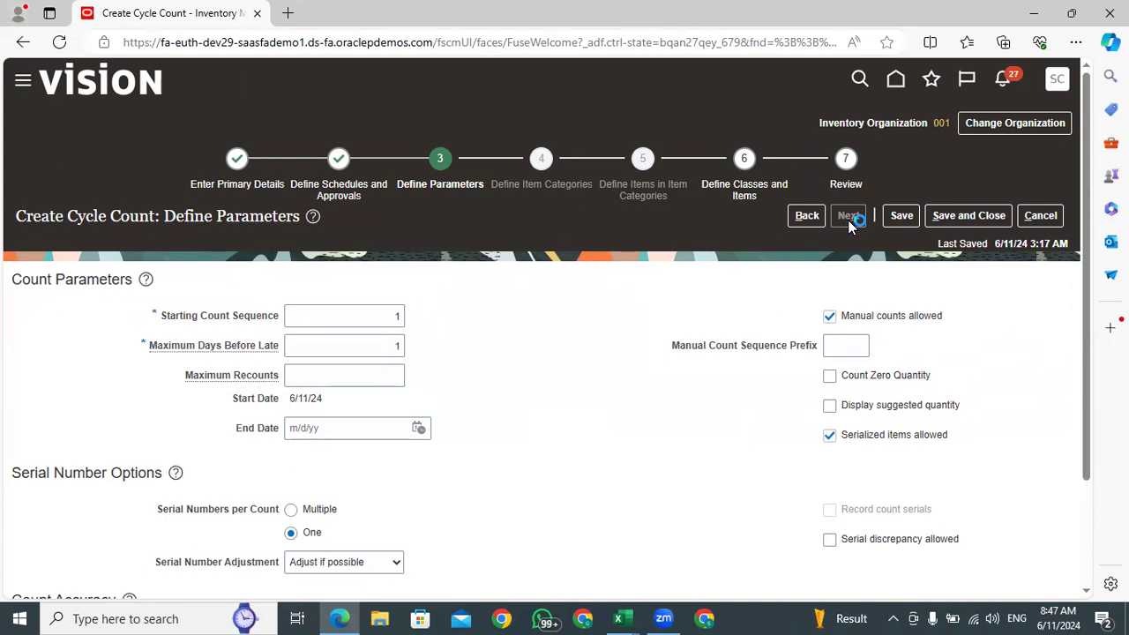
# Set the counts per year for Class D to 259 in the ABC classes table
pyautogui.scroll(-6, 220, 302)
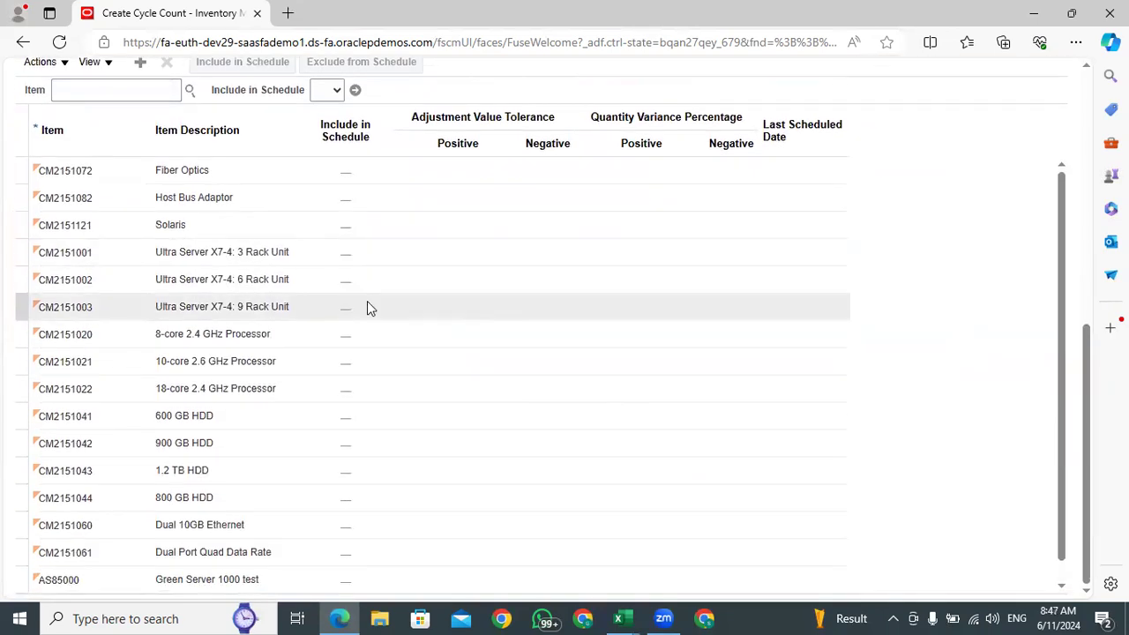
pyautogui.scroll(6, 367, 301)
pyautogui.moveTo(1085, 153); pyautogui.dragTo(1088, 232)
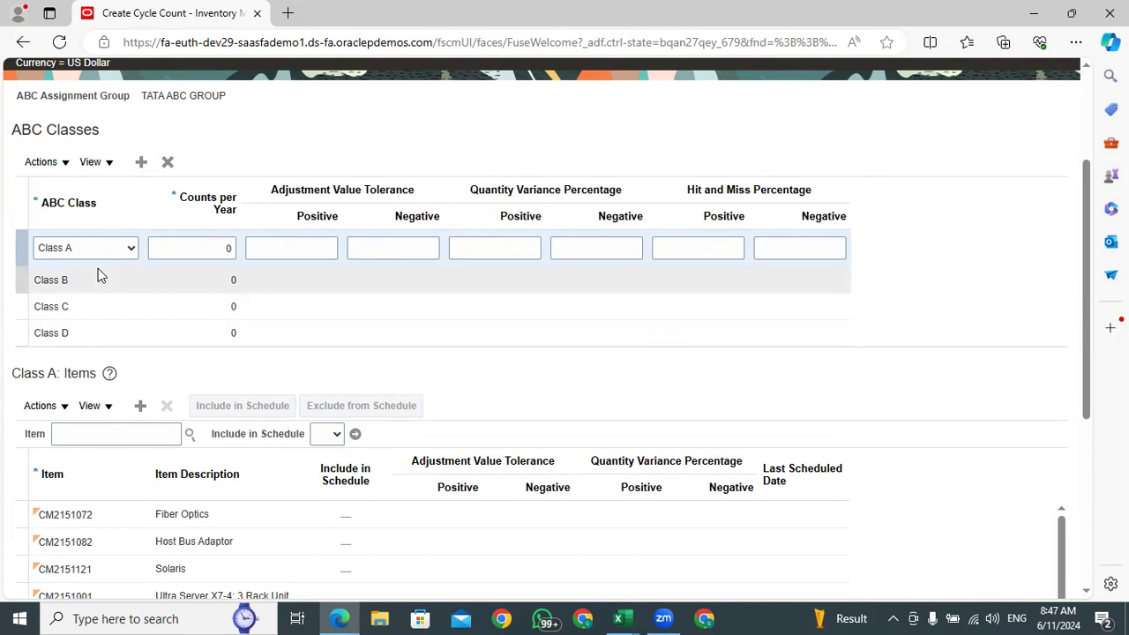
pyautogui.click(95, 333)
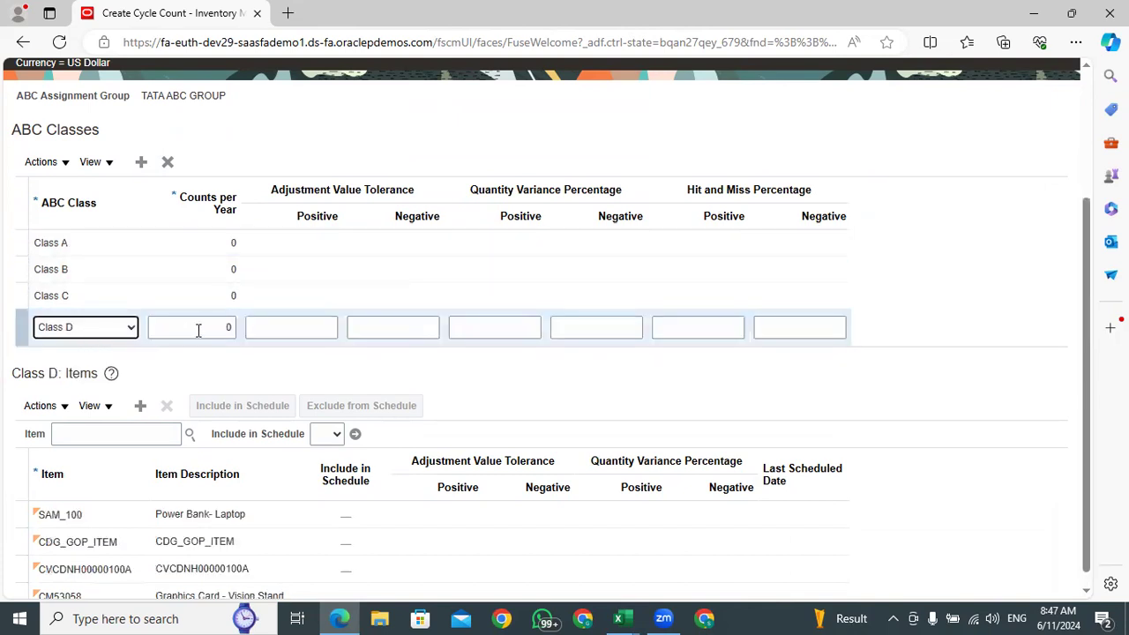
pyautogui.doubleClick(216, 327)
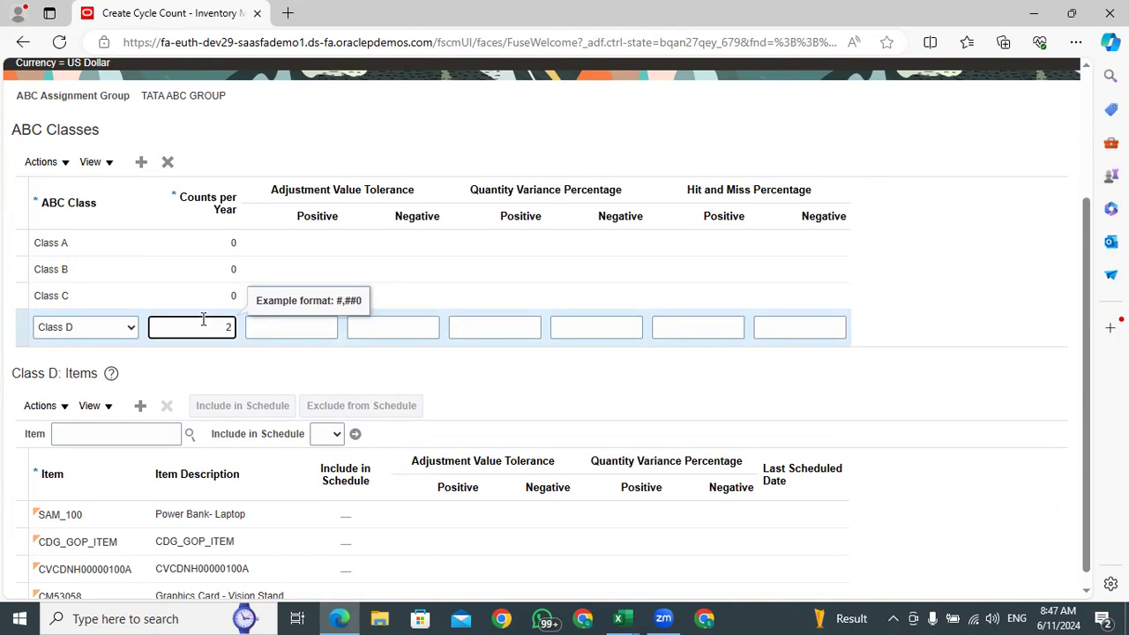
pyautogui.click(451, 361)
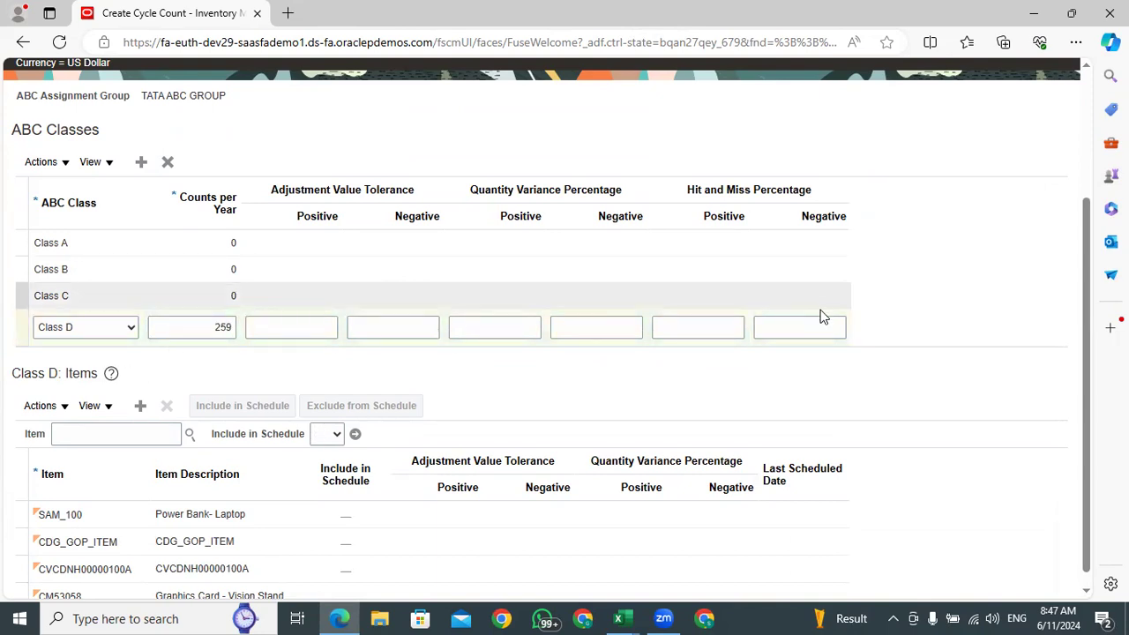
pyautogui.click(18, 323)
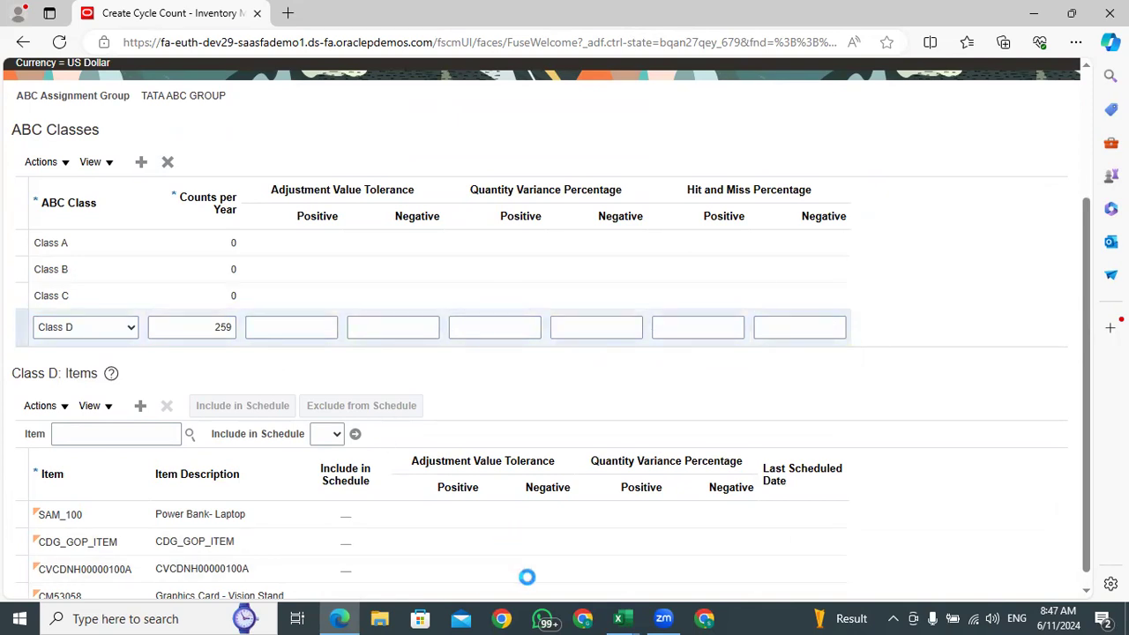
# Switch to the export workbook in Excel and examine the purple D CLASS items at the end of the list
pyautogui.hotkey('alt', 'Tab')
pyautogui.scroll(-20, 217, 456)
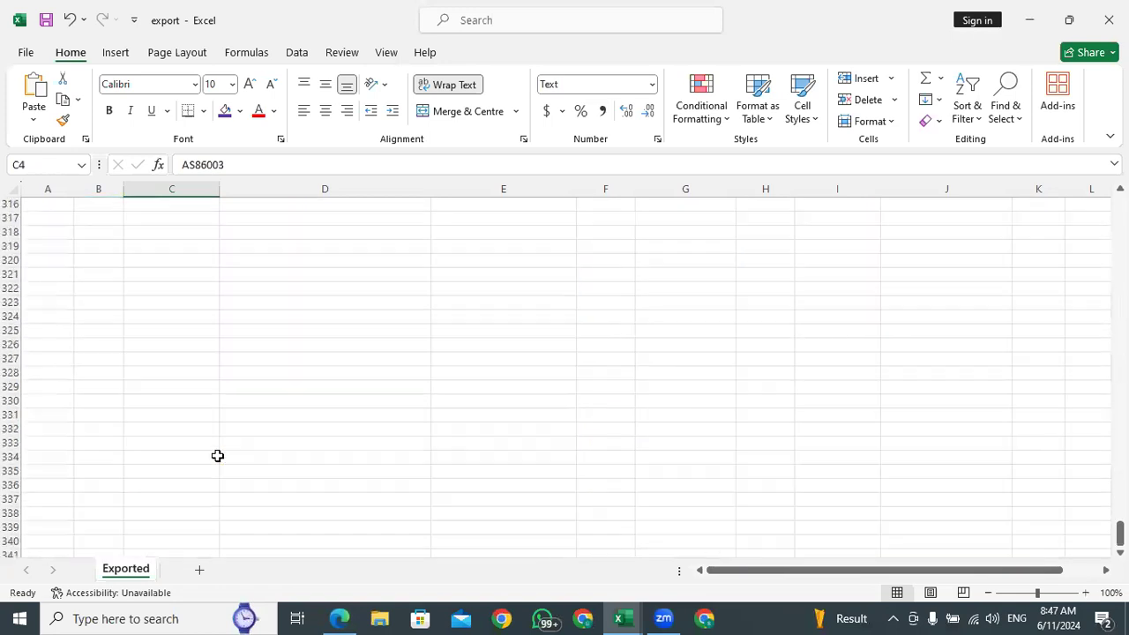
pyautogui.scroll(20, 79, 382)
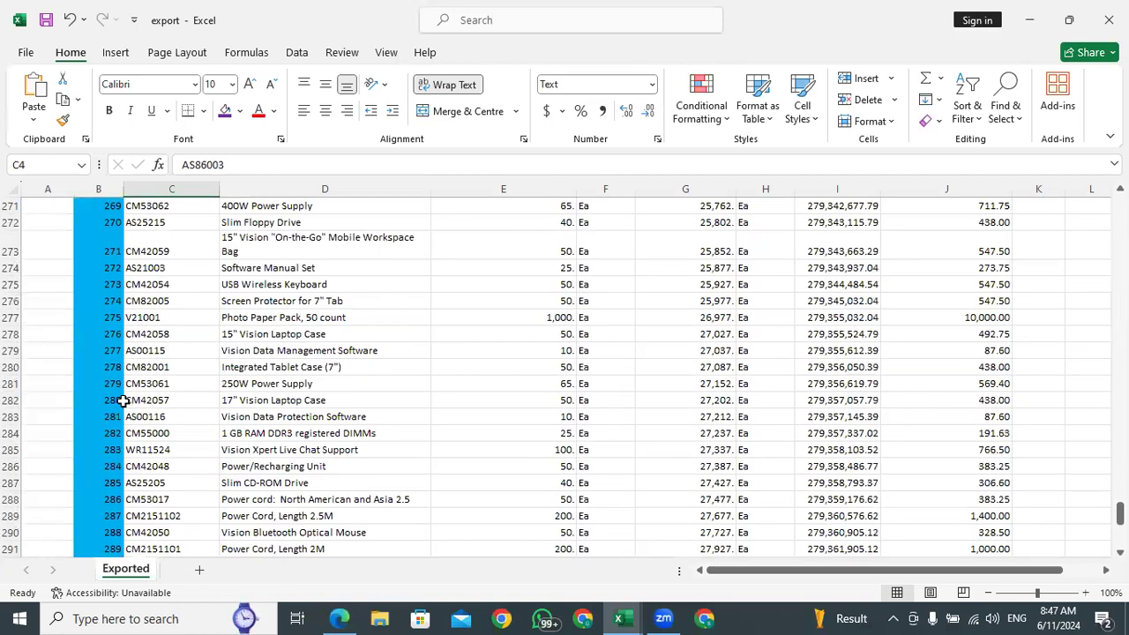
pyautogui.scroll(-10, 120, 398)
pyautogui.click(106, 270)
pyautogui.click(103, 300)
pyautogui.click(101, 319)
pyautogui.click(102, 335)
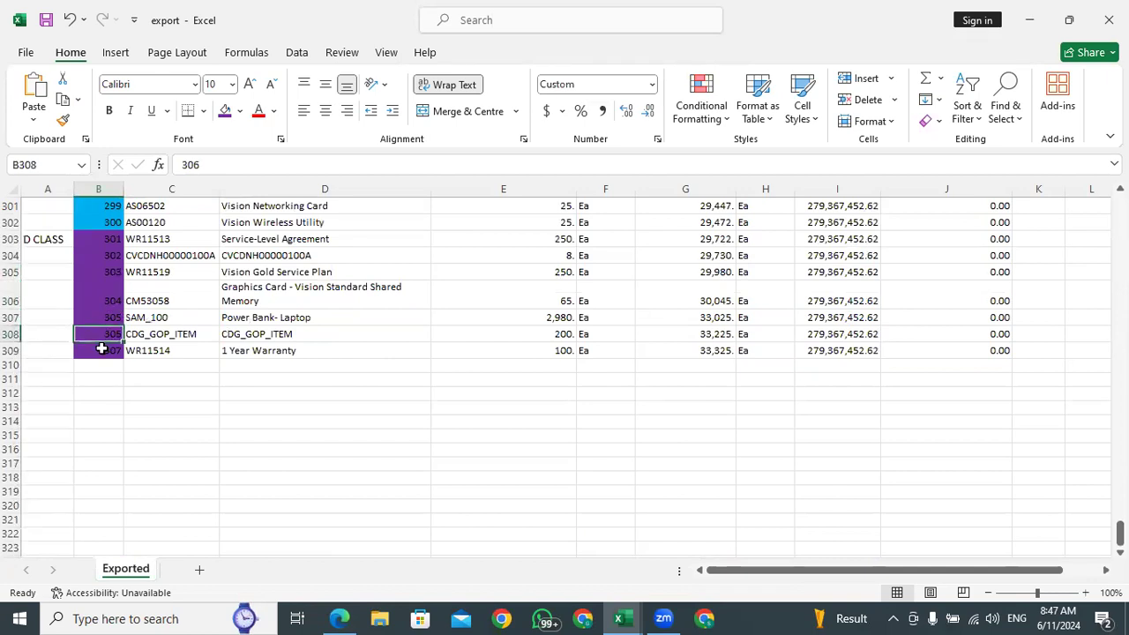
pyautogui.click(97, 351)
pyautogui.click(102, 317)
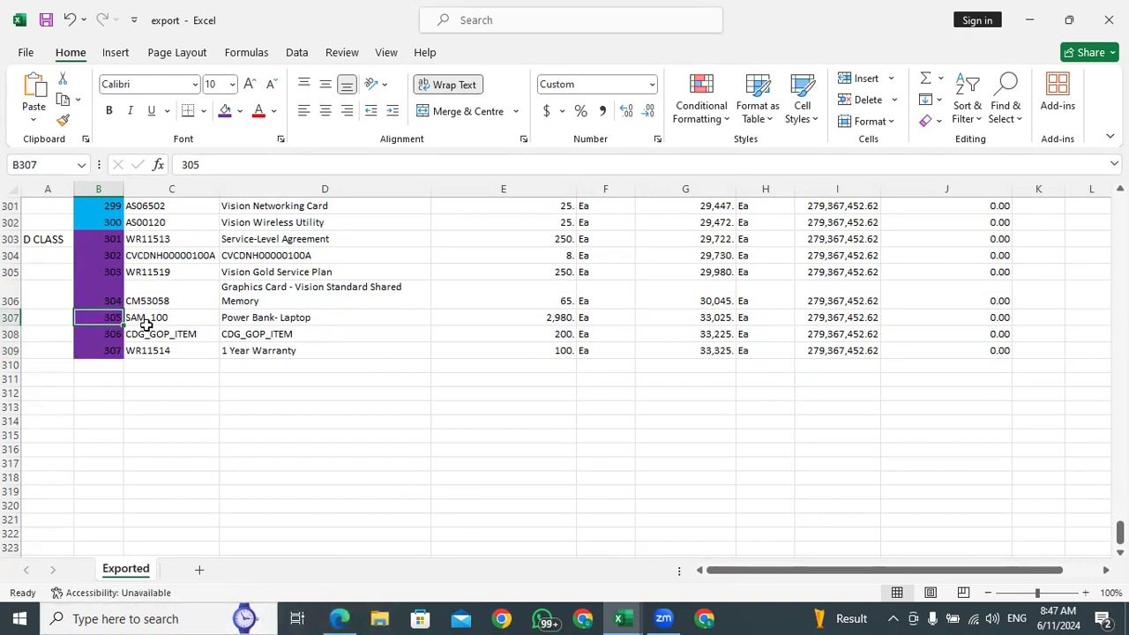
# Look through the blue-shaded items above the D CLASS rows and return to the first D CLASS item
pyautogui.scroll(20, 92, 282)
pyautogui.click(92, 282)
pyautogui.click(95, 272)
pyautogui.click(106, 291)
pyautogui.click(258, 309)
pyautogui.click(104, 323)
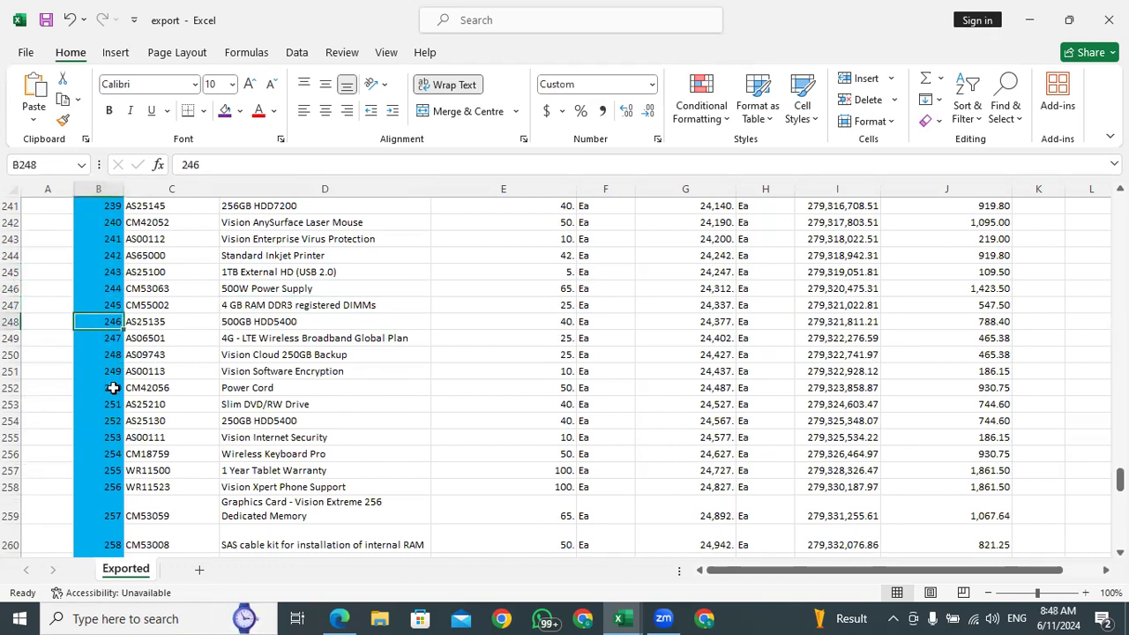
pyautogui.scroll(-10, 110, 429)
pyautogui.scroll(-10, 113, 415)
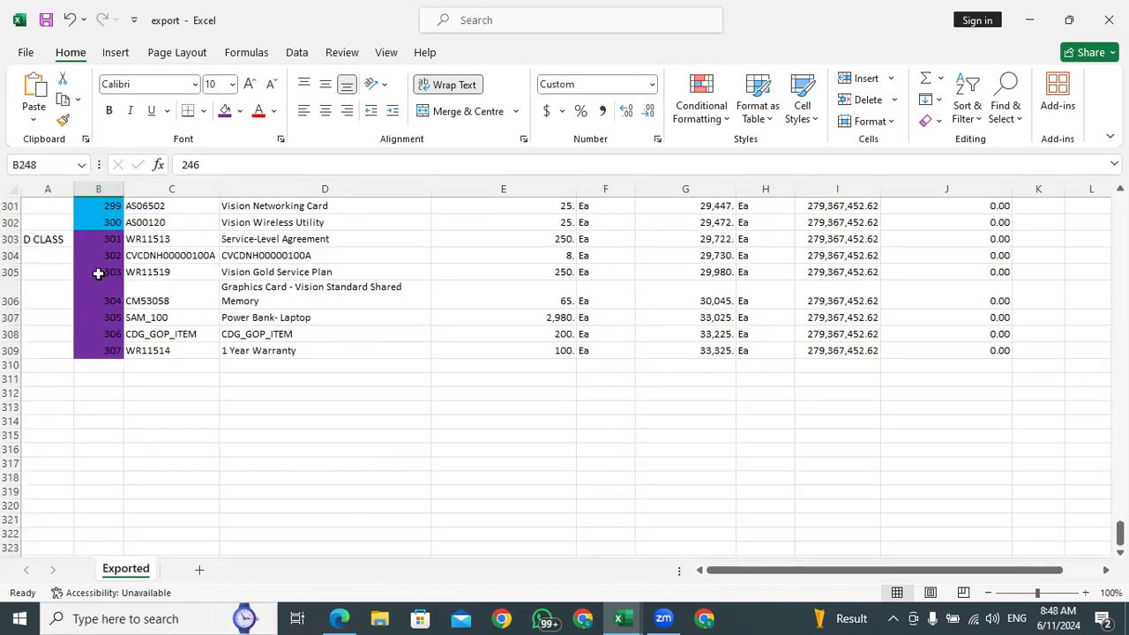
pyautogui.click(104, 241)
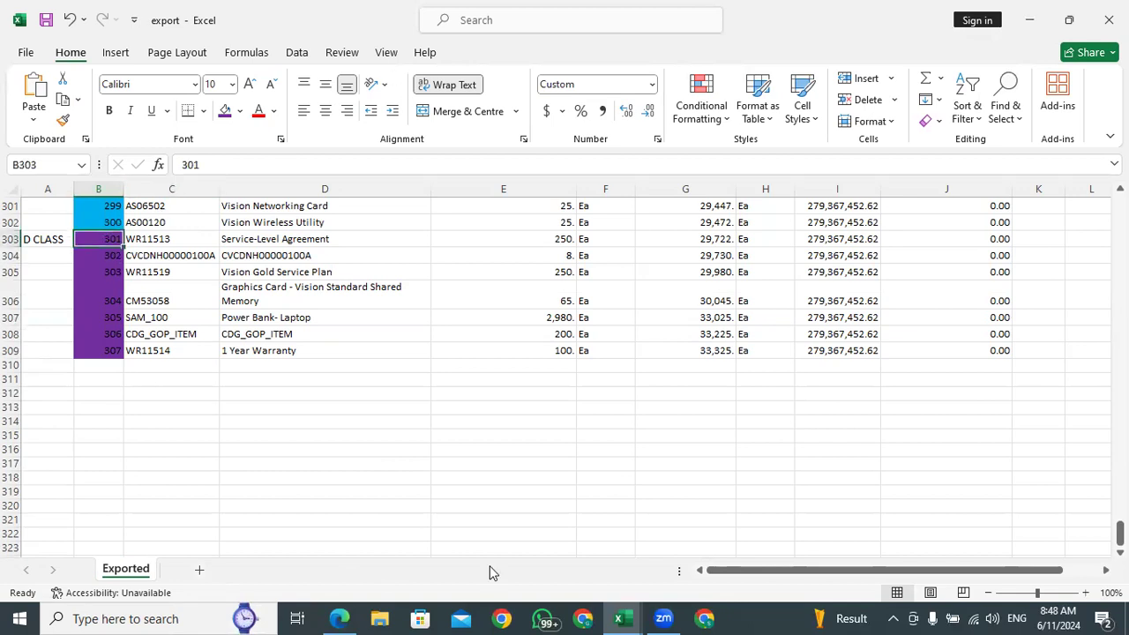
# Switch back to the Oracle cycle count in Edge and review the items listed for Class D
pyautogui.click(338, 617)
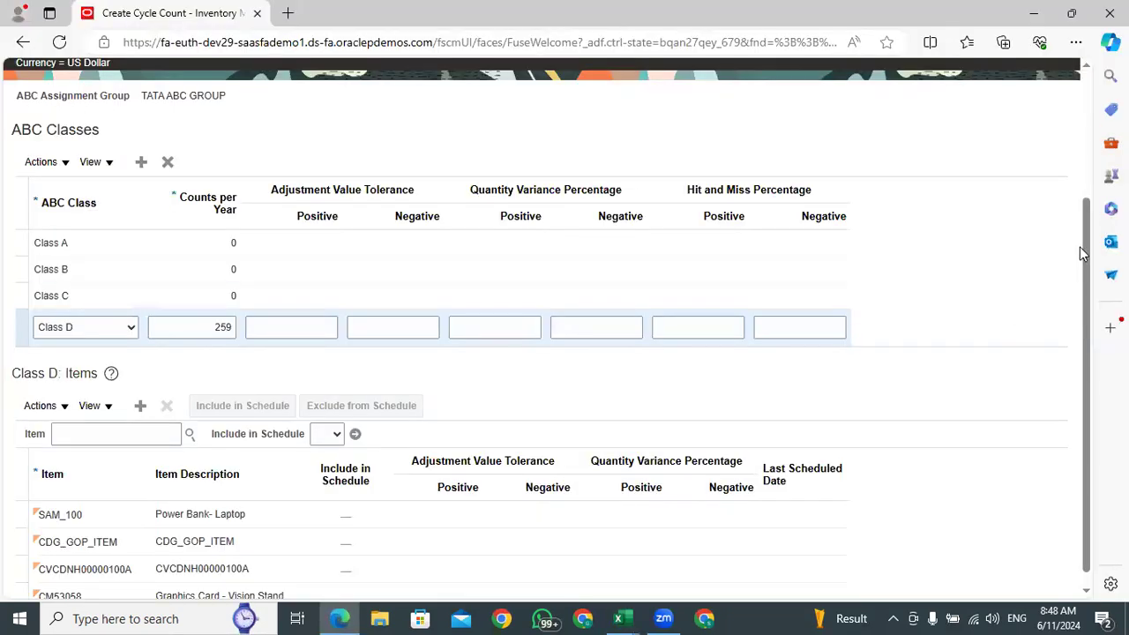
pyautogui.scroll(-1, 1088, 265)
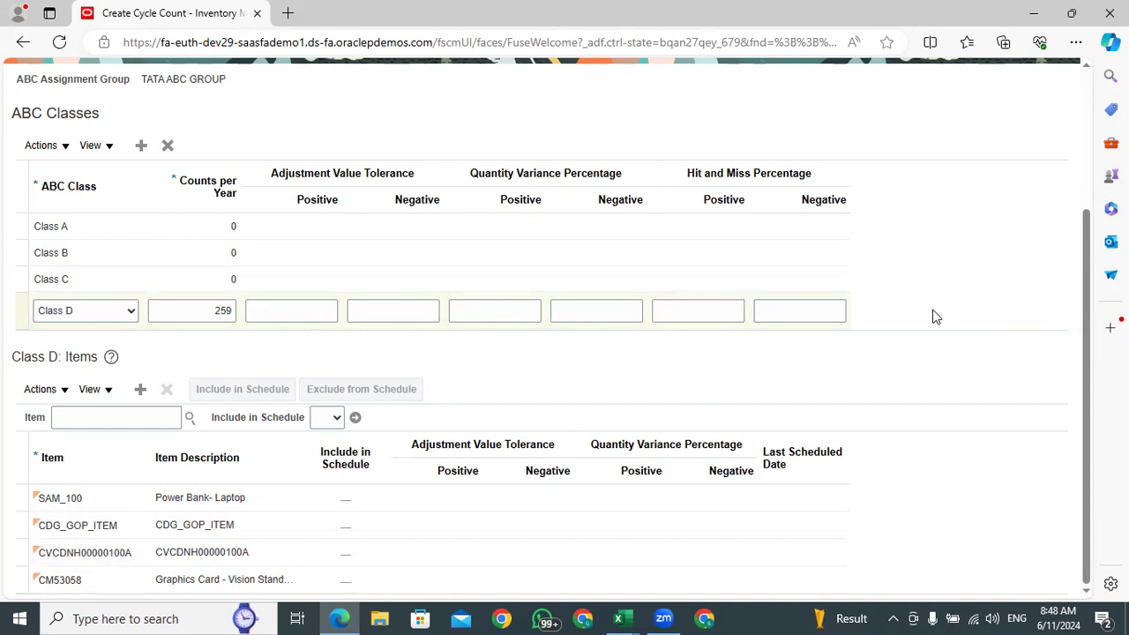
pyautogui.click(844, 298)
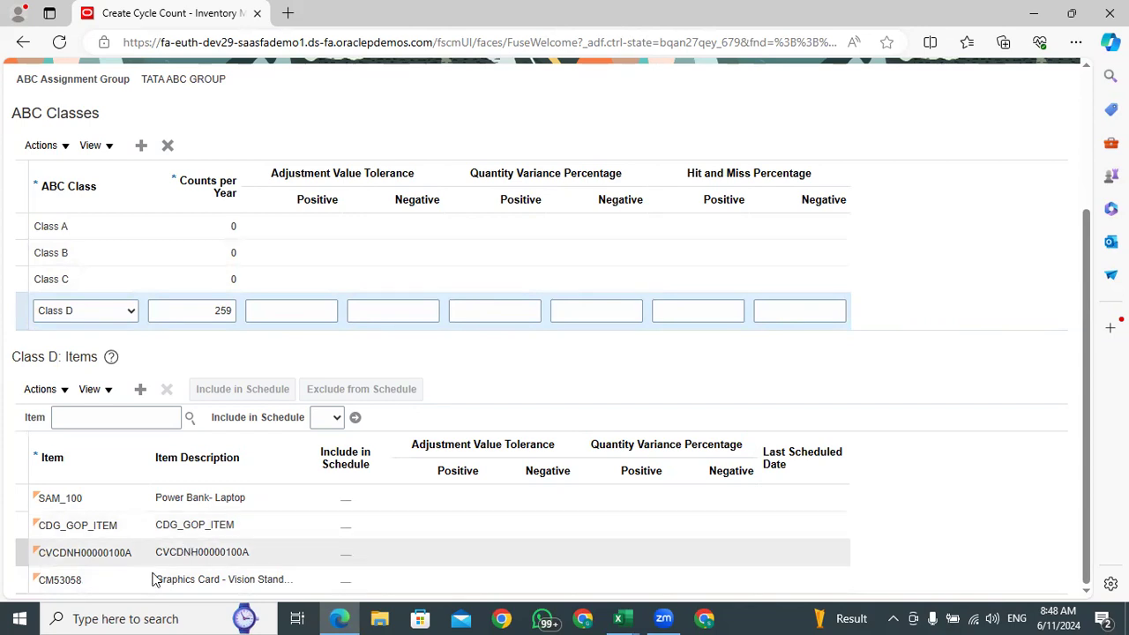
# Switch to the export workbook in Excel and compare its D CLASS items with the Class D items in the Oracle cycle count
pyautogui.click(618, 618)
pyautogui.click(672, 551)
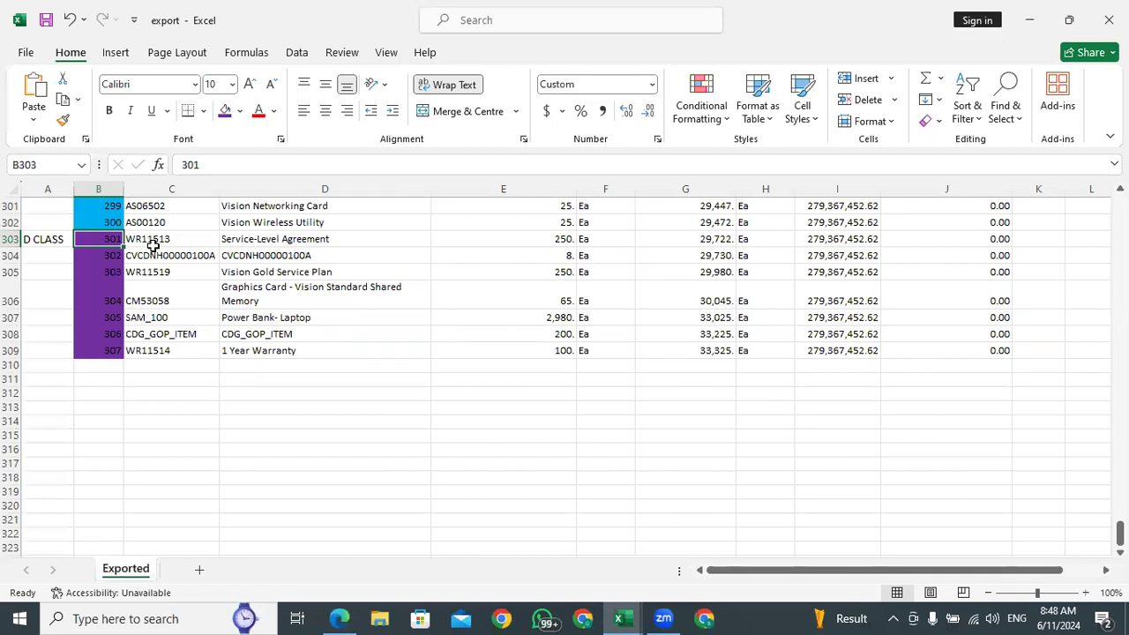
pyautogui.click(158, 318)
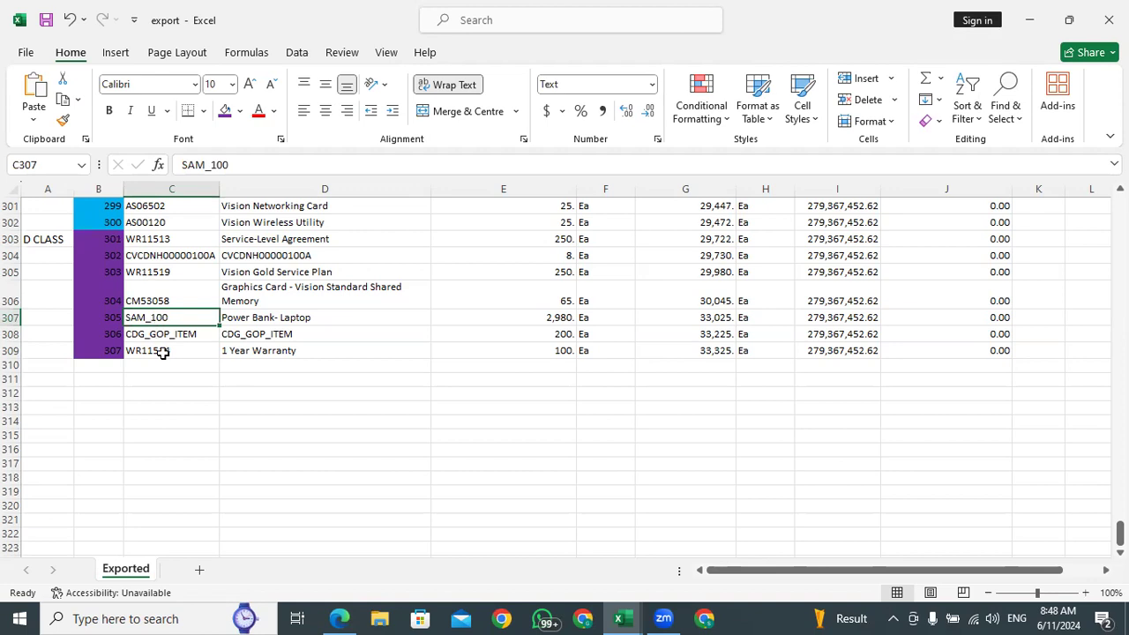
pyautogui.click(267, 350)
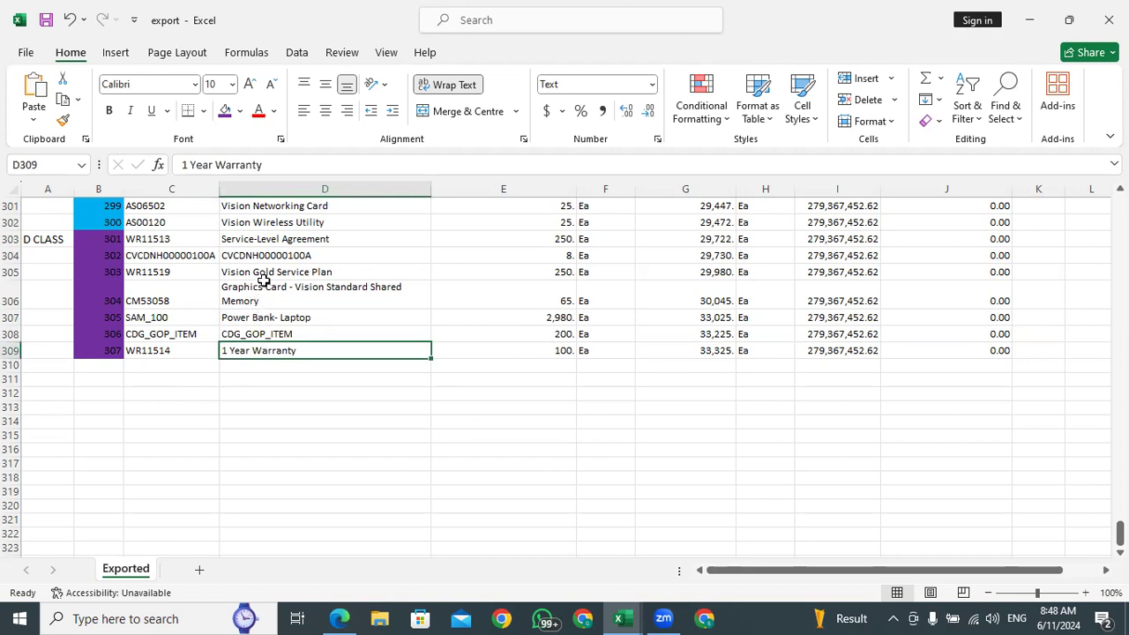
pyautogui.click(301, 273)
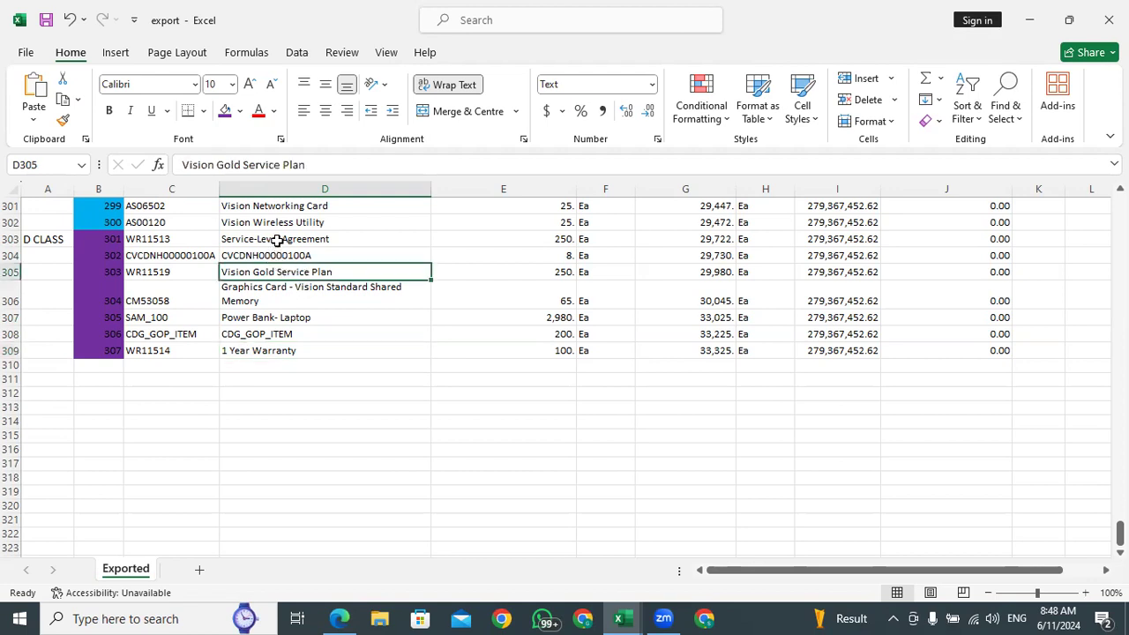
pyautogui.click(296, 239)
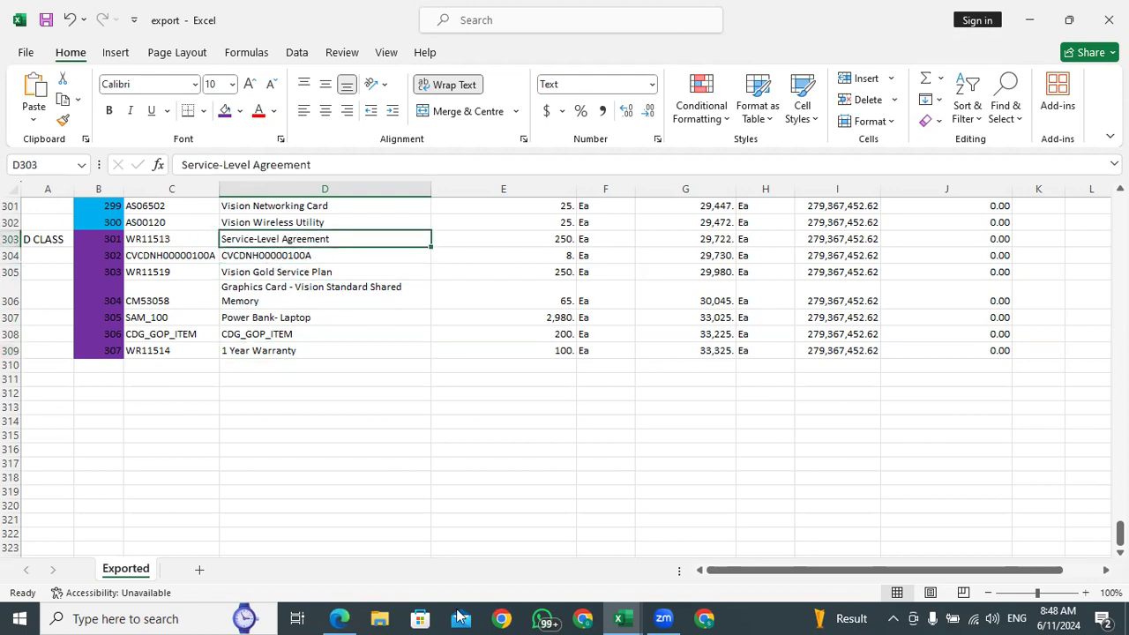
pyautogui.click(339, 618)
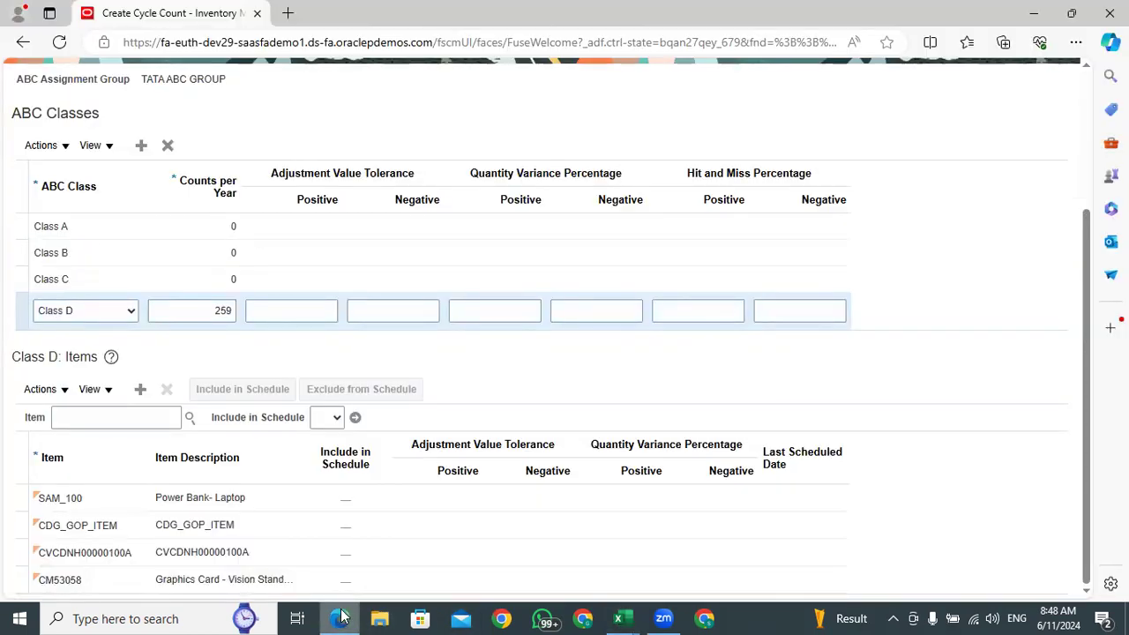
pyautogui.click(342, 617)
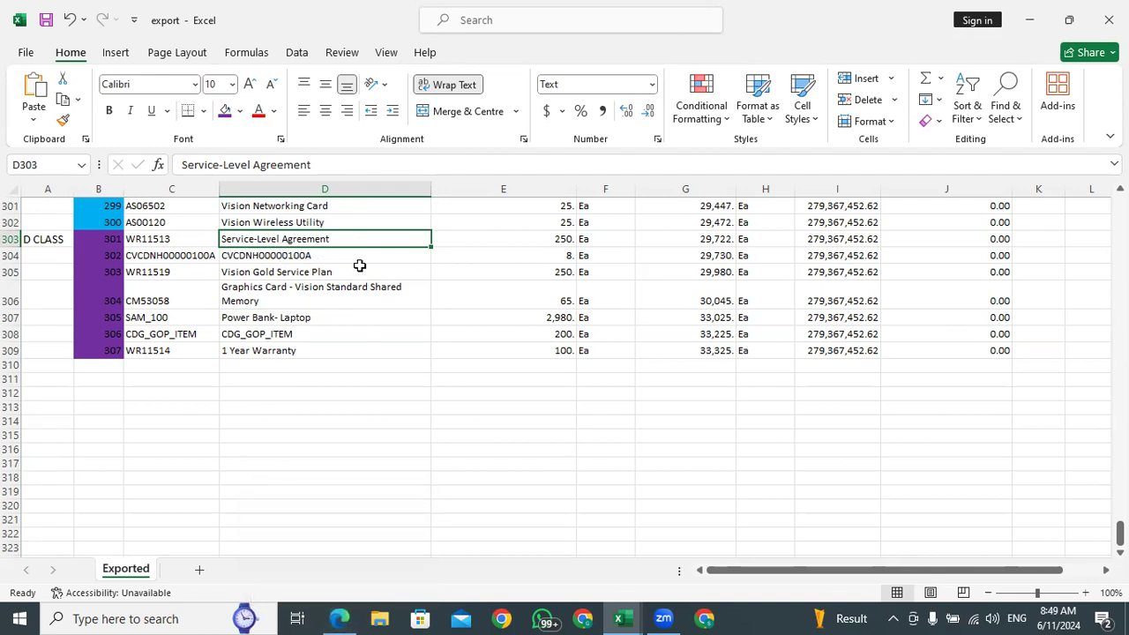
pyautogui.click(251, 350)
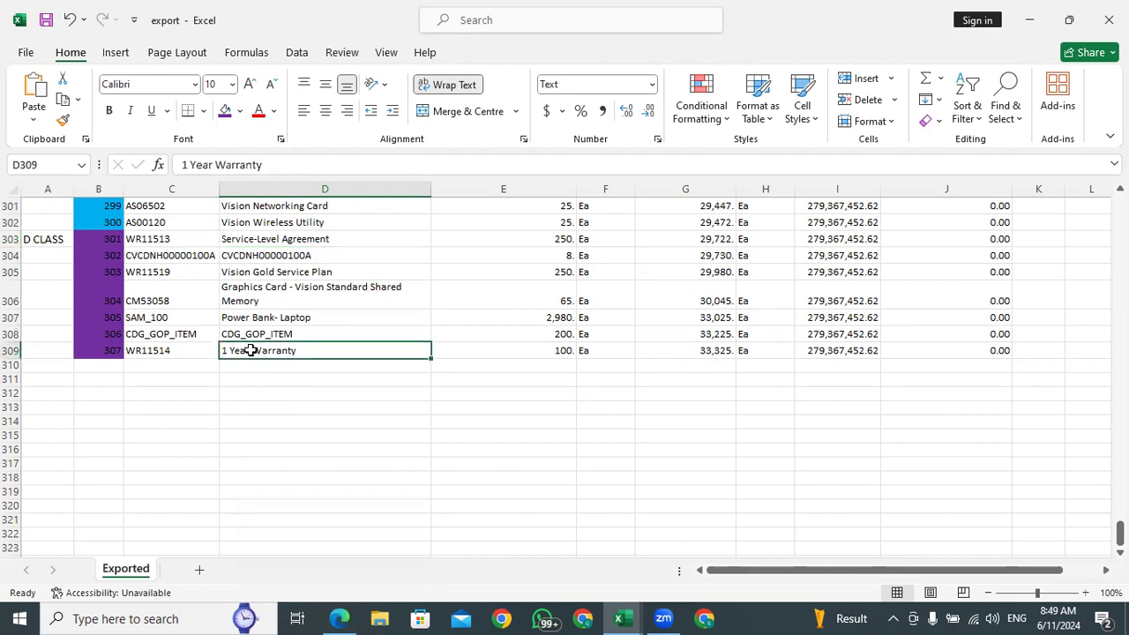
pyautogui.click(277, 272)
# Return to the Oracle cycle count in Edge, set the Include in Schedule filter value to Yes, and include items SAM_100 and CDG_GOP_ITEM in the schedule
pyautogui.click(342, 618)
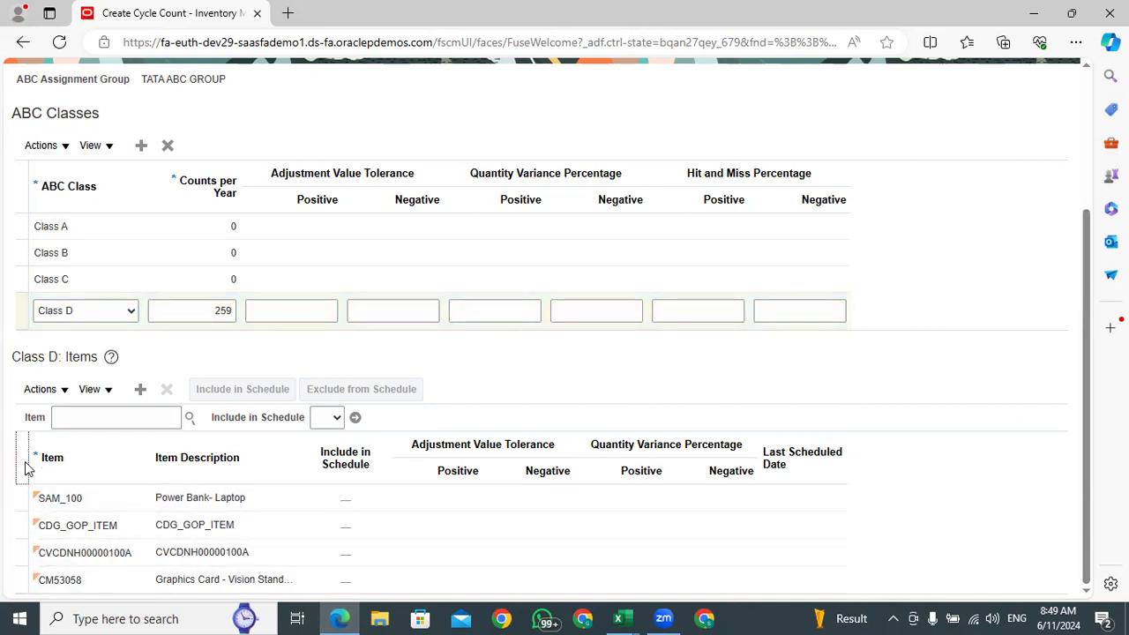
pyautogui.click(127, 499)
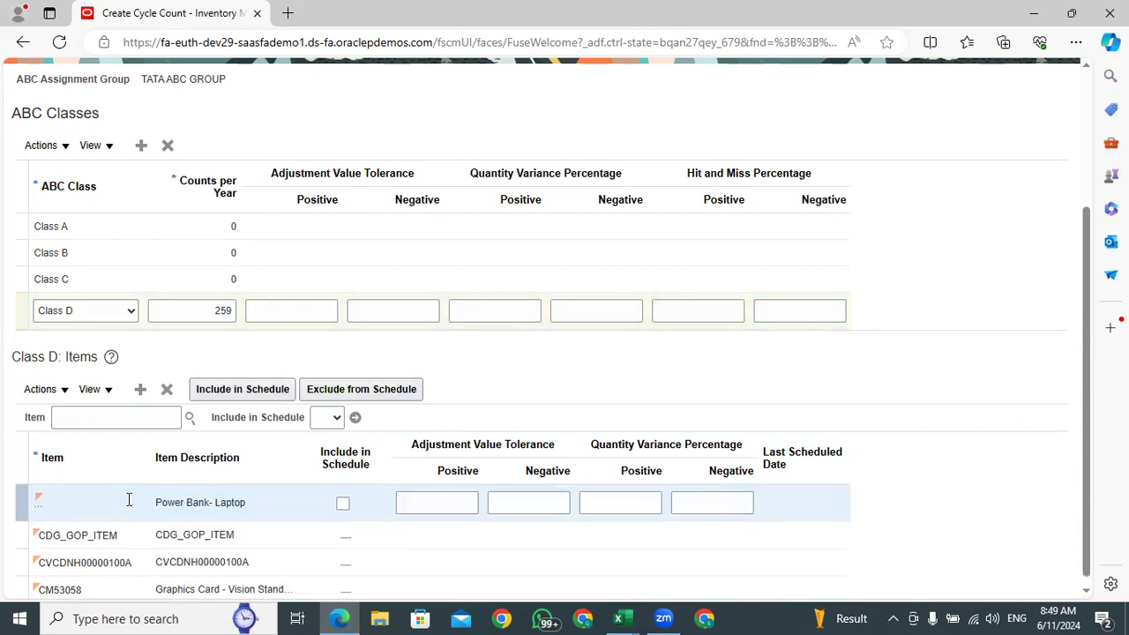
pyautogui.click(333, 420)
pyautogui.click(327, 459)
pyautogui.click(250, 384)
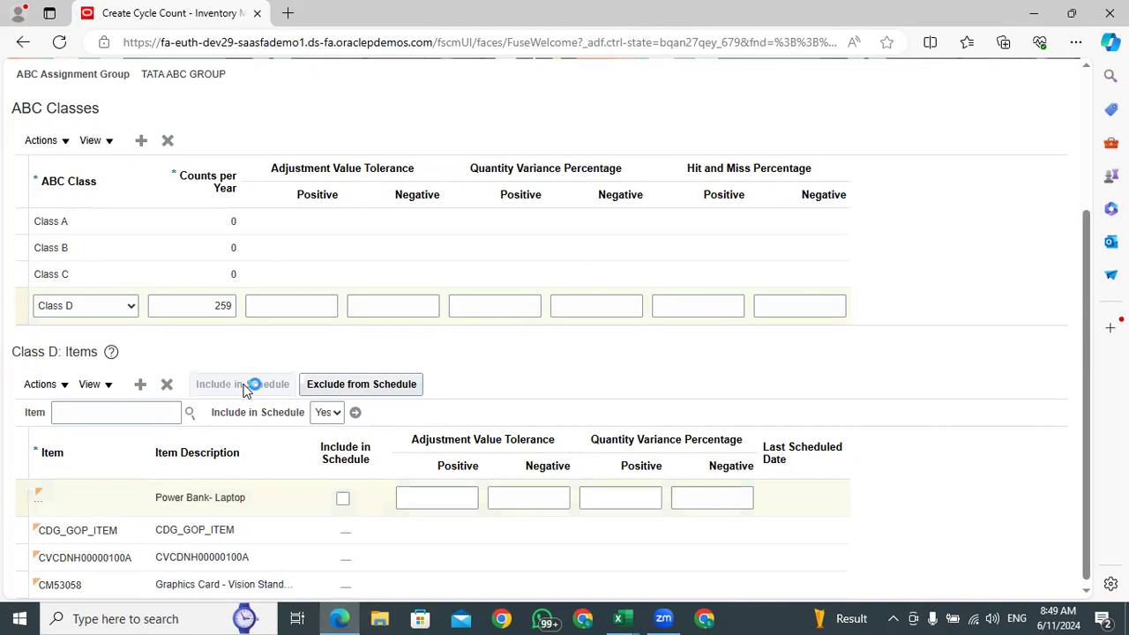
pyautogui.click(283, 529)
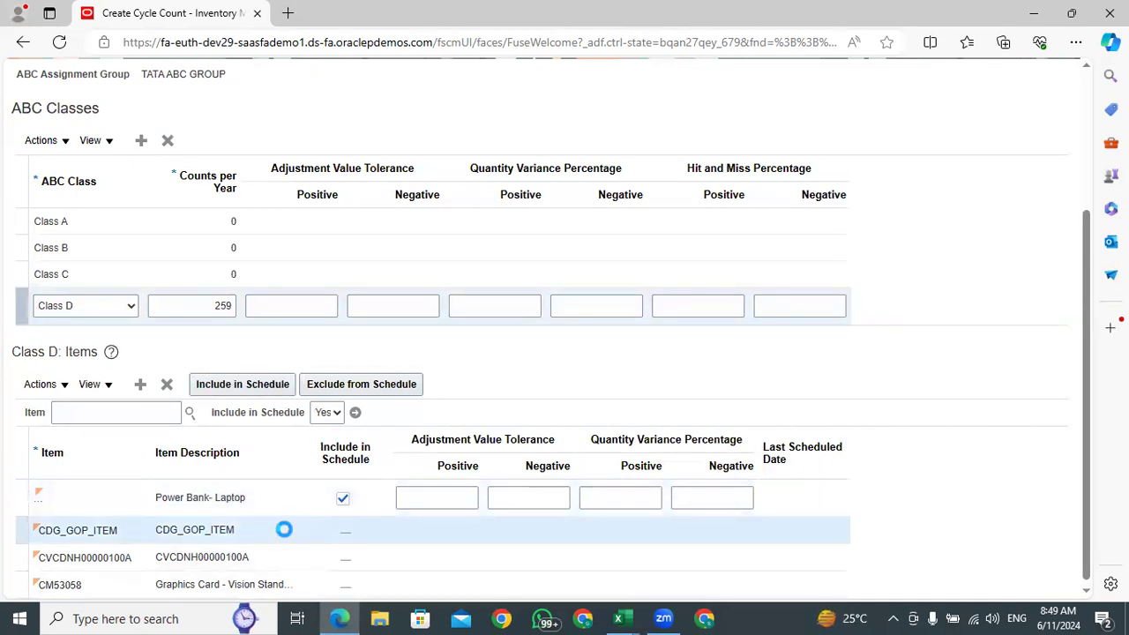
pyautogui.click(342, 526)
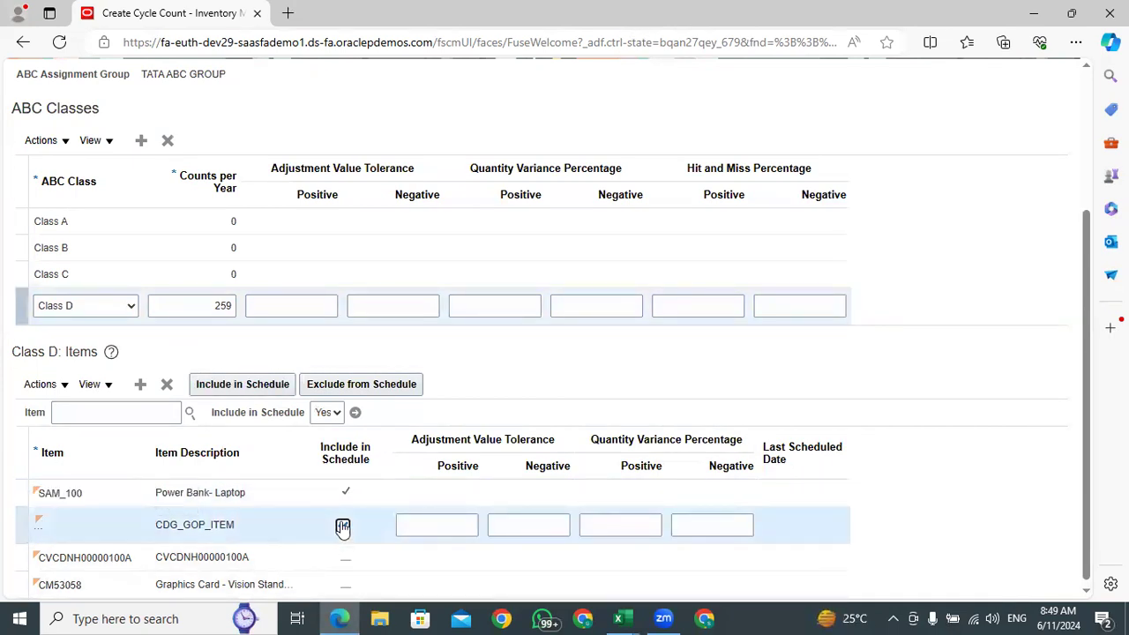
pyautogui.click(253, 383)
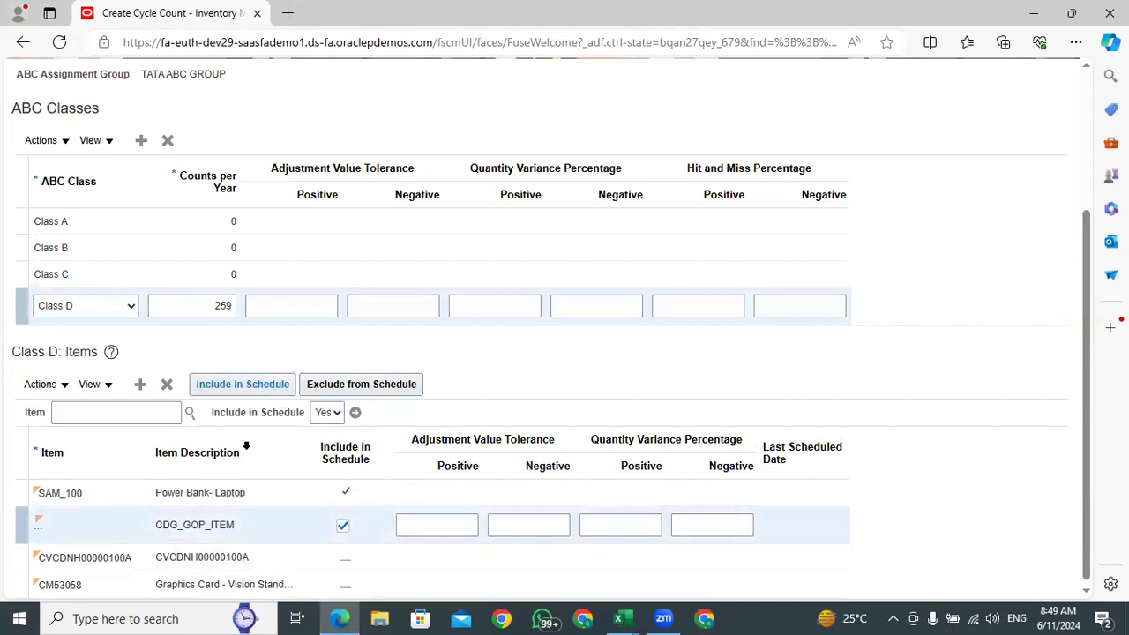
# Include the Class D items CVCDNH00000100A and CM53058 in the schedule
pyautogui.click(289, 568)
pyautogui.click(257, 388)
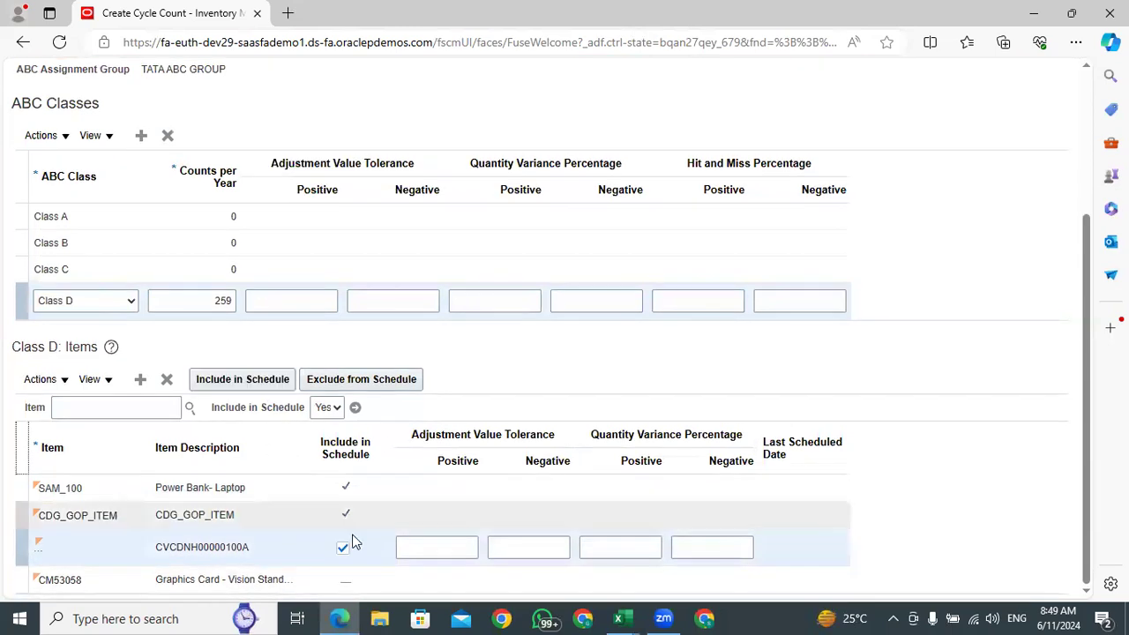
pyautogui.click(300, 583)
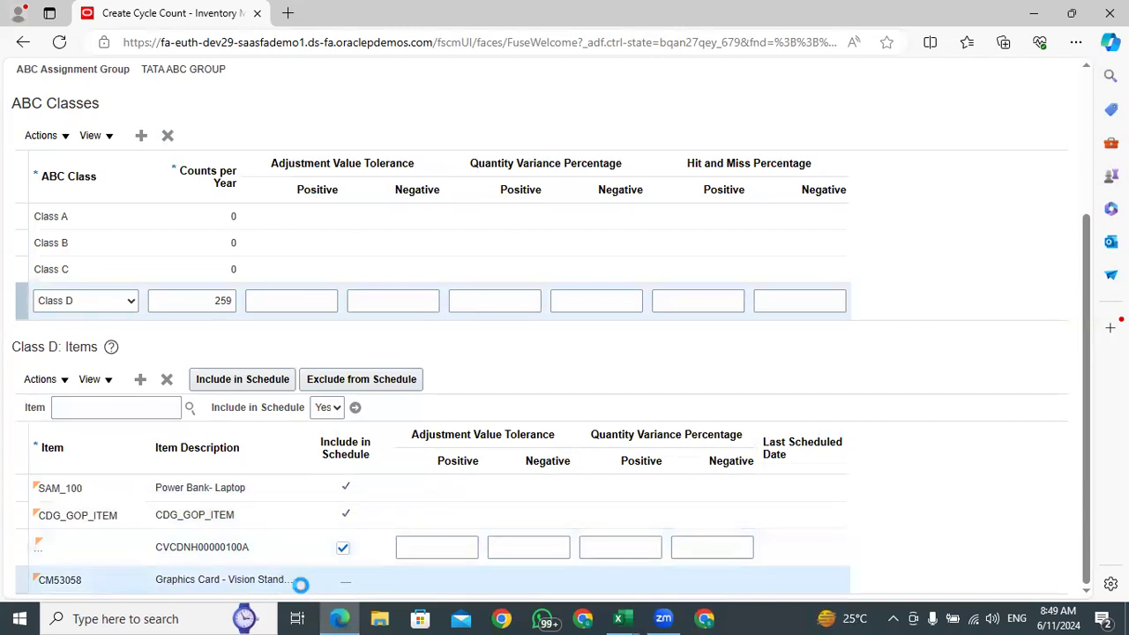
pyautogui.click(225, 376)
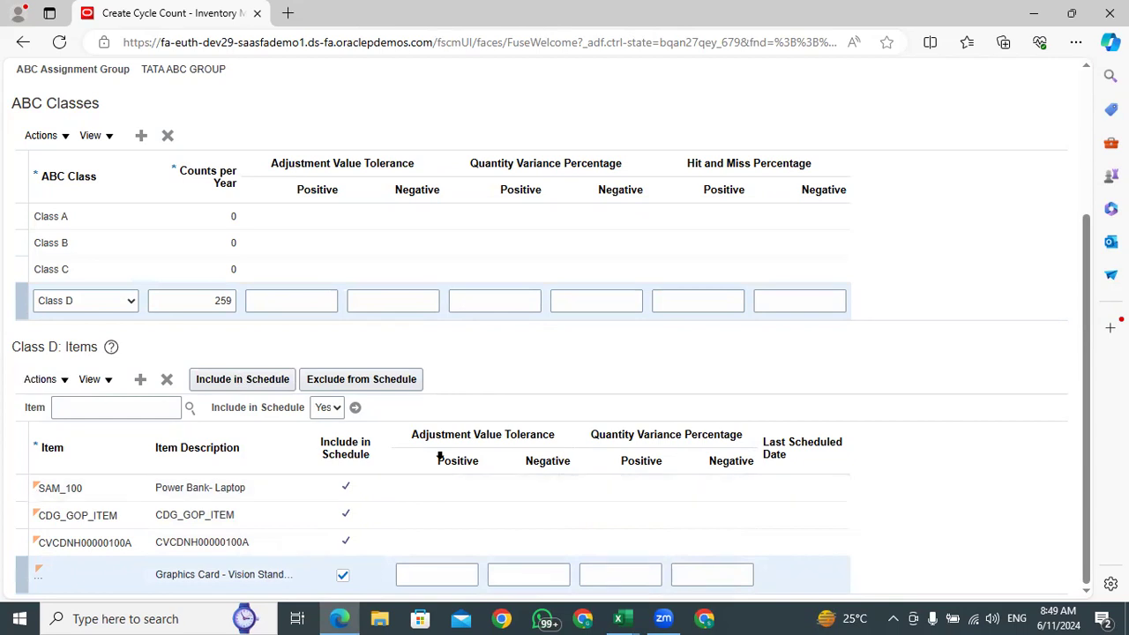
# Filter the Class D items by Include in Schedule Yes, and reload the item list by switching to Class C and back to Class D
pyautogui.click(353, 408)
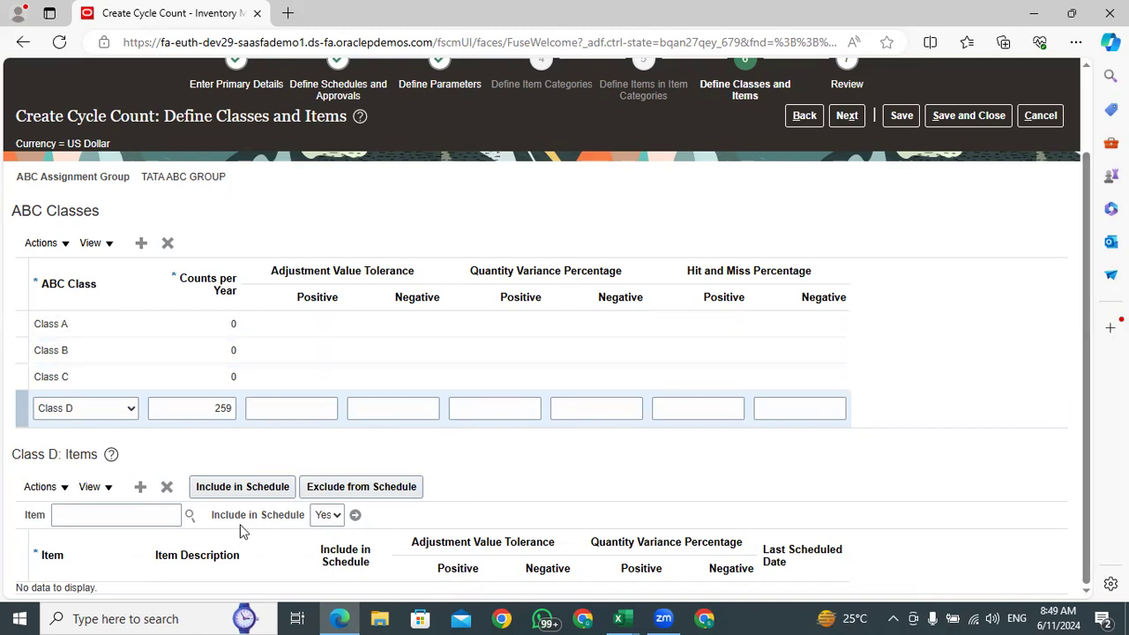
pyautogui.click(20, 372)
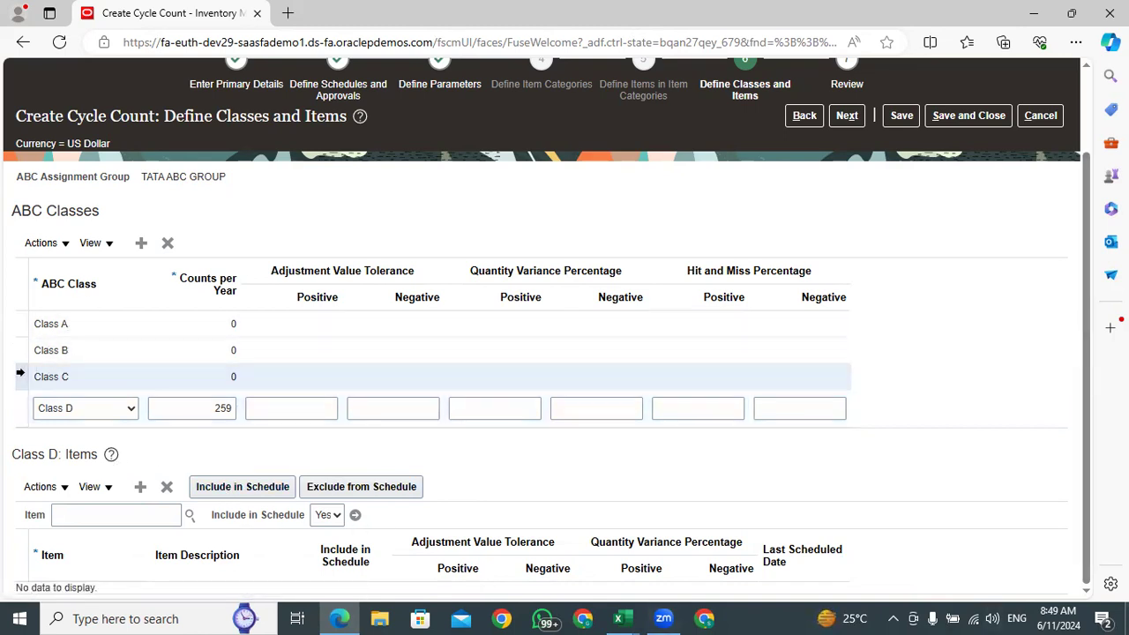
pyautogui.click(27, 412)
# Mark the Class D Graphics Card item as included in the schedule
pyautogui.scroll(-1, 379, 441)
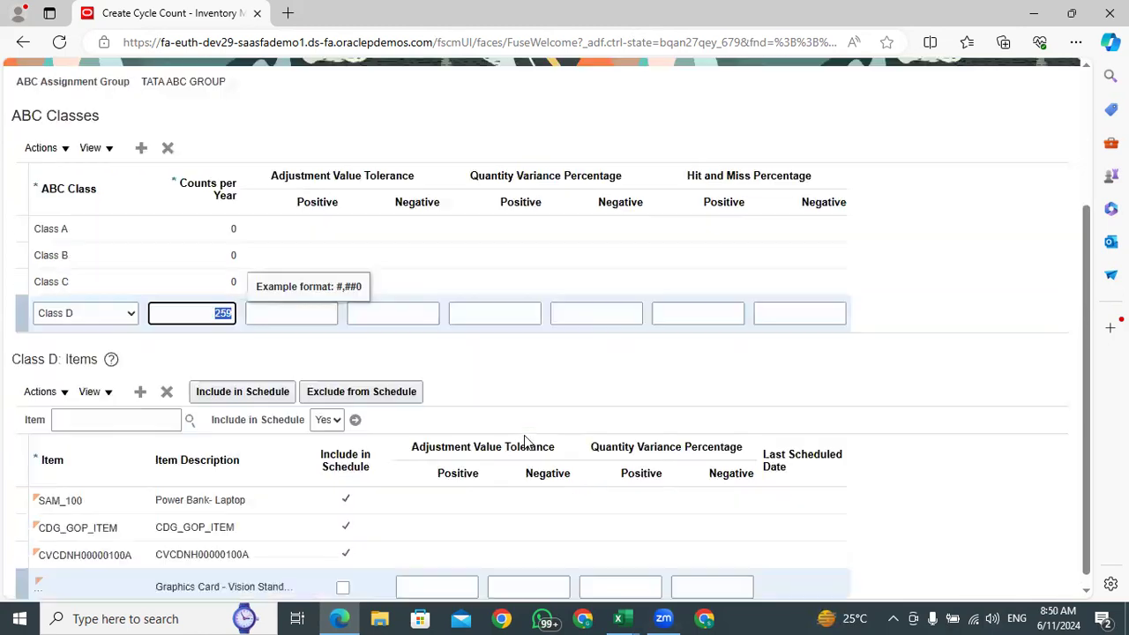
pyautogui.click(343, 575)
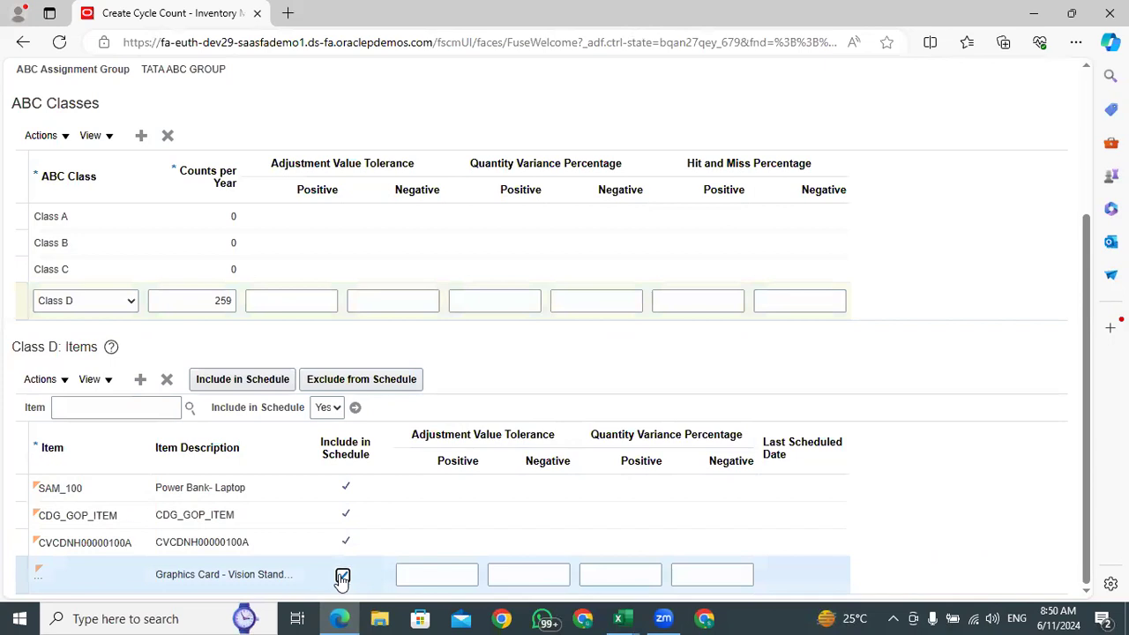
pyautogui.click(216, 379)
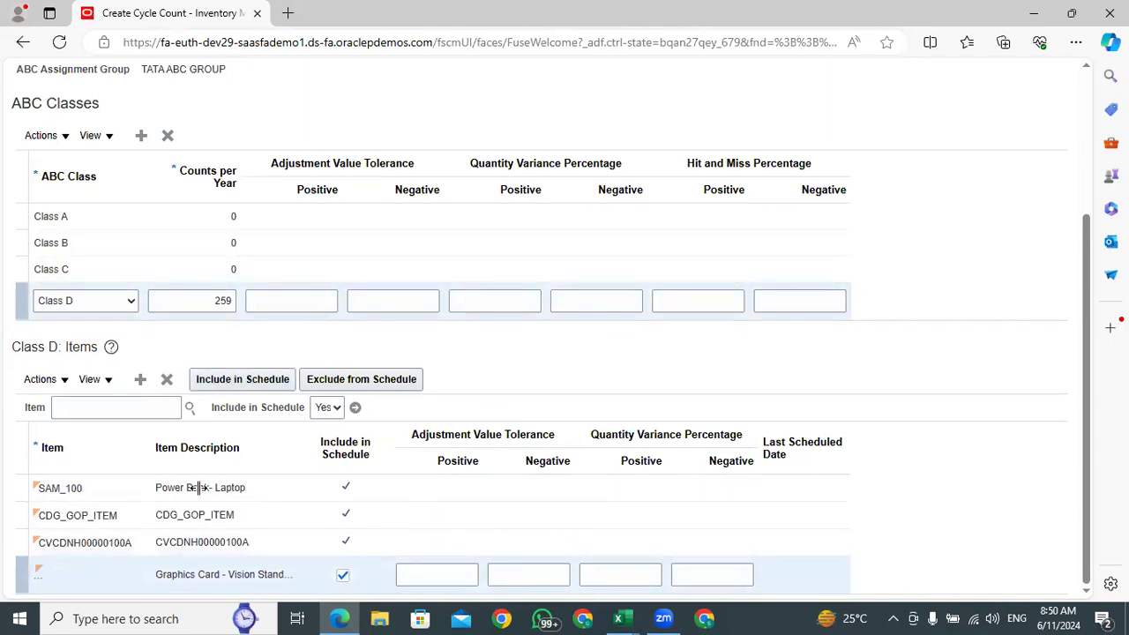
# Advance to the Review stage of the cycle count and check its approvals, count parameters, manual counts and ABC synchronization settings
pyautogui.moveTo(1093, 373); pyautogui.dragTo(1080, 212)
pyautogui.click(844, 214)
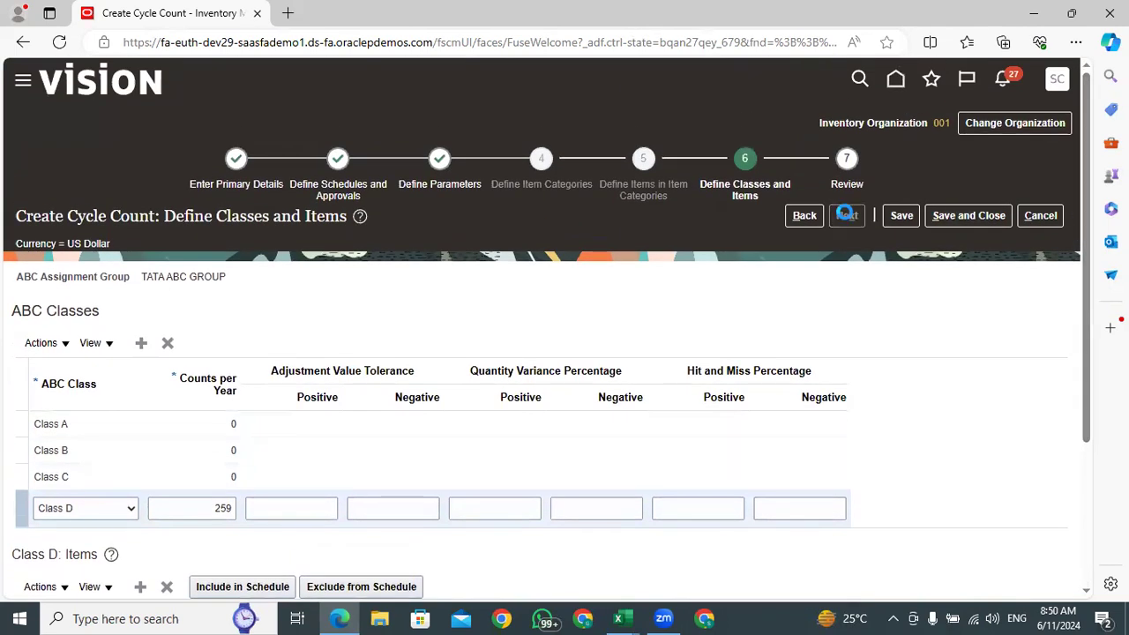
pyautogui.scroll(-5, 530, 426)
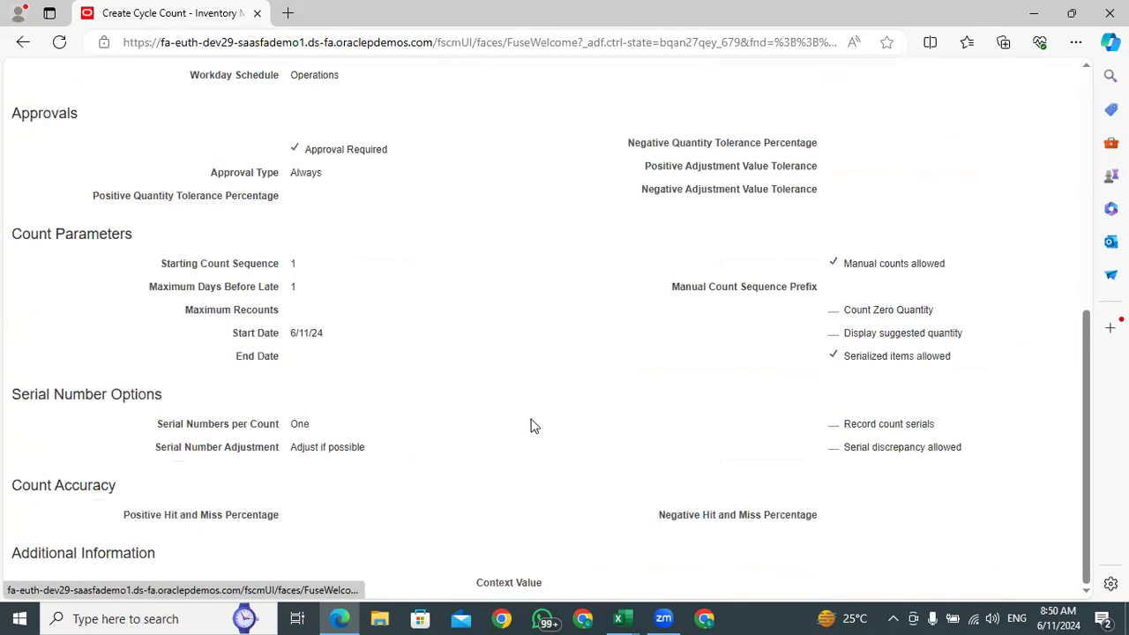
pyautogui.click(304, 293)
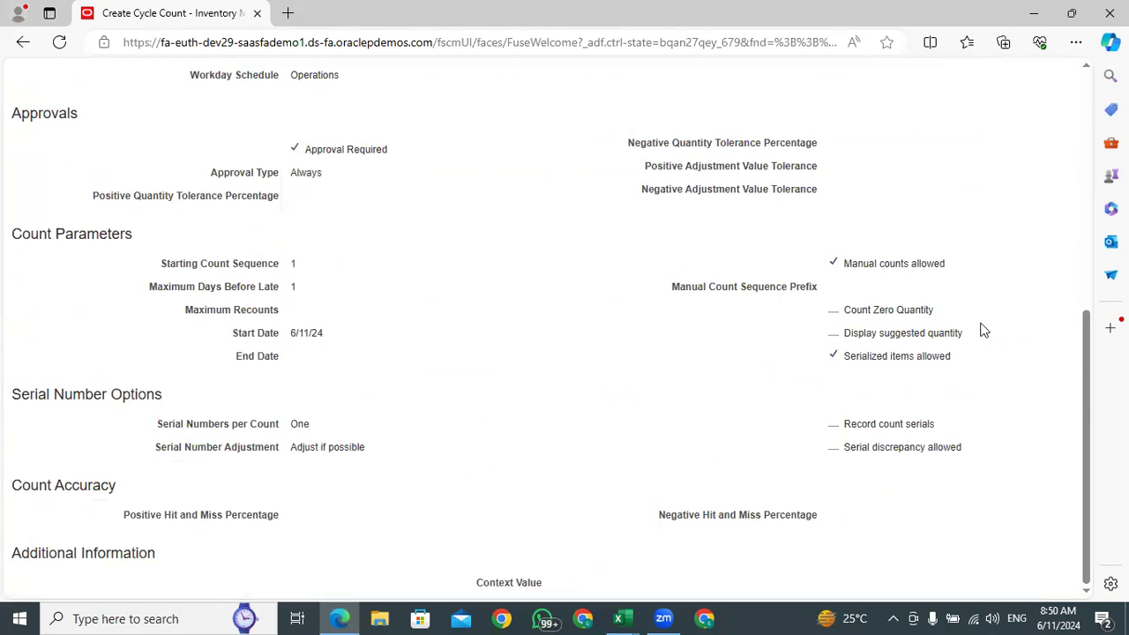
pyautogui.moveTo(952, 272); pyautogui.dragTo(855, 264)
pyautogui.click(984, 411)
pyautogui.scroll(5, 398, 534)
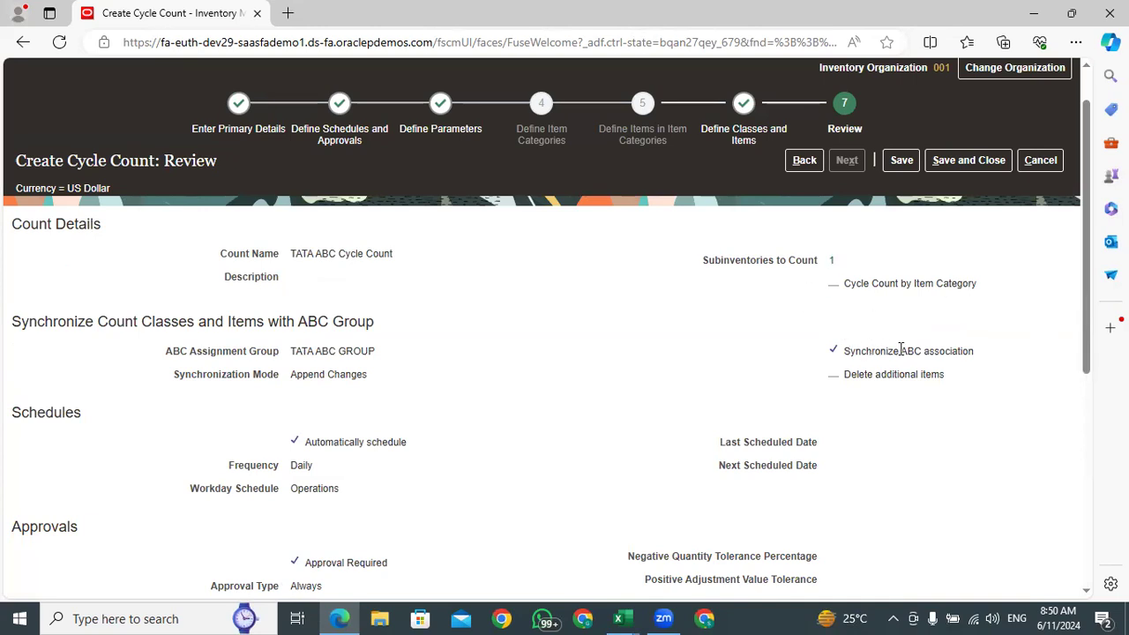
pyautogui.tripleClick(974, 353)
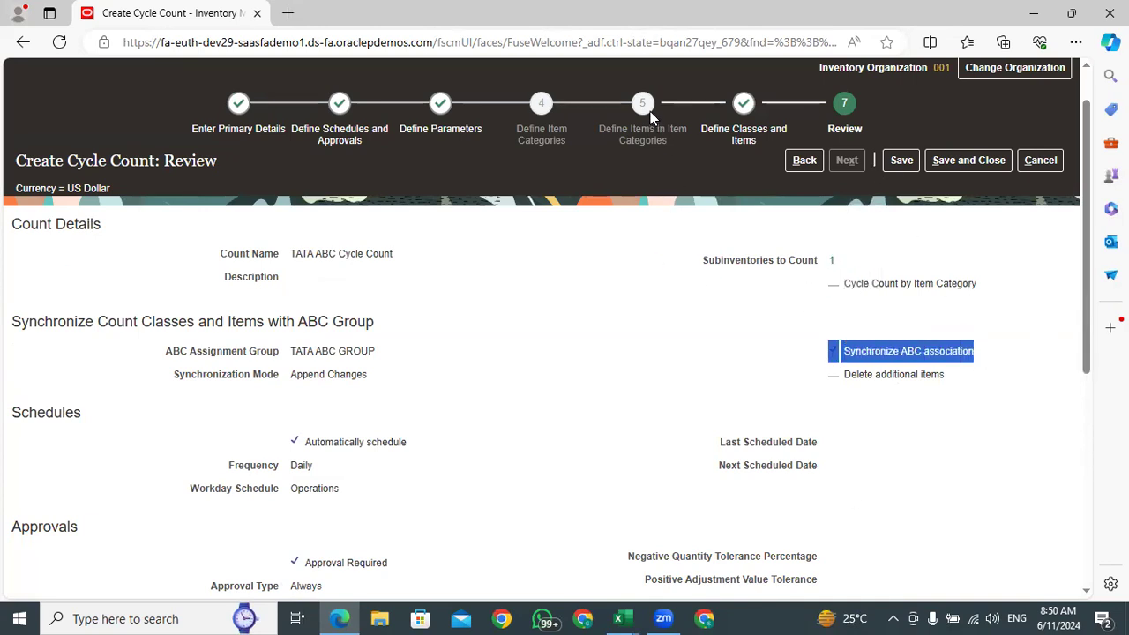
pyautogui.click(648, 106)
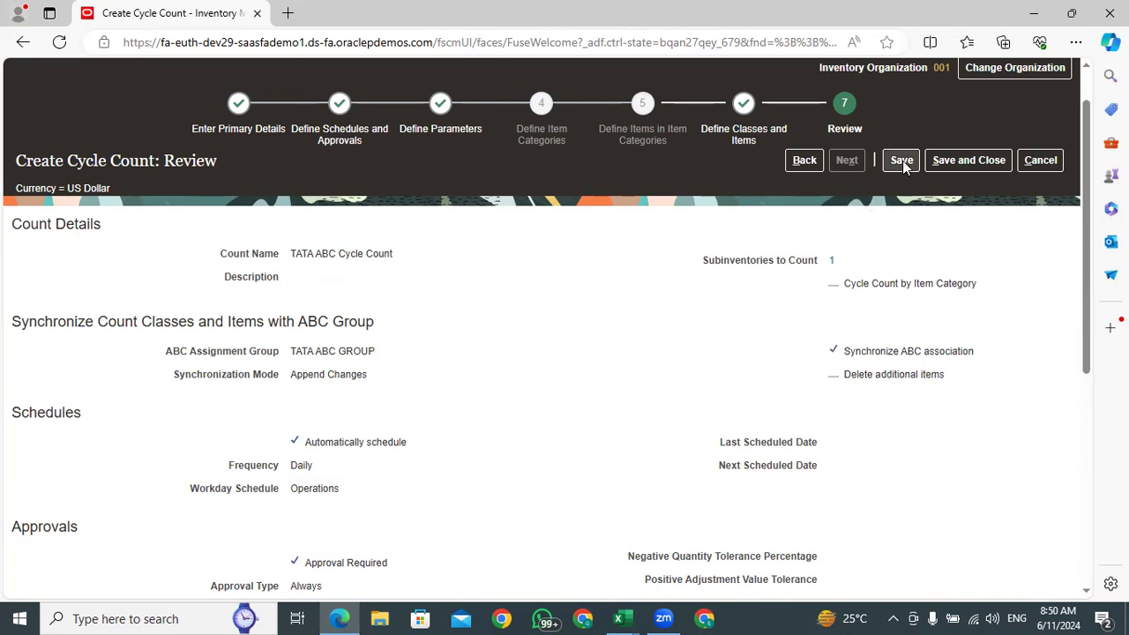
# Go back to Define Classes and Items and check the schedule inclusion of the Class D items
pyautogui.click(802, 161)
pyautogui.scroll(-3, 453, 403)
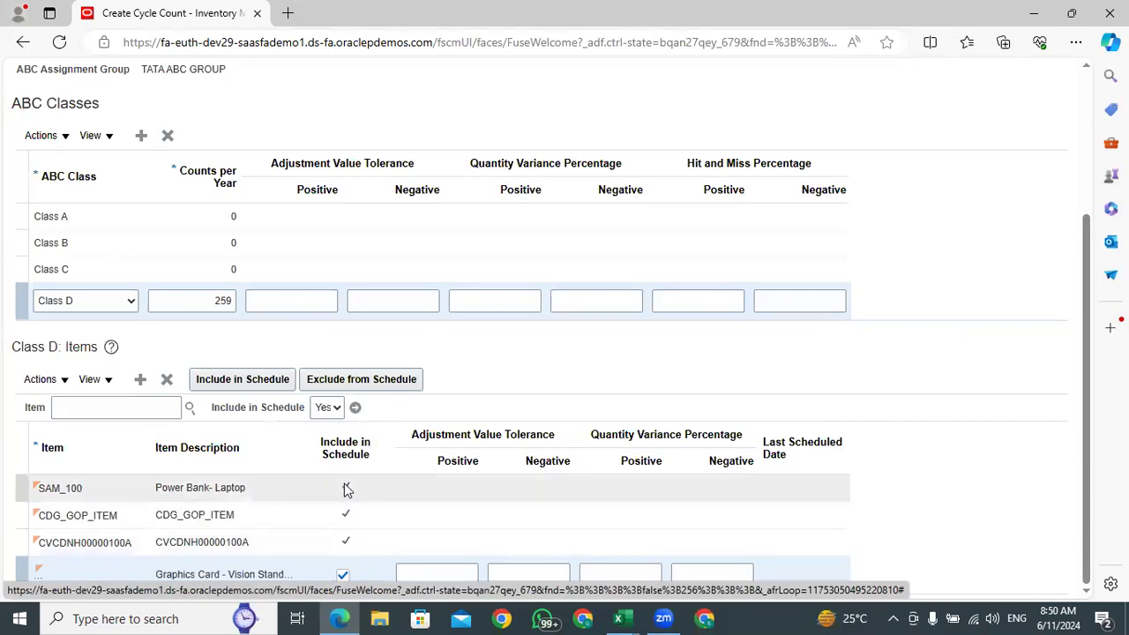
pyautogui.scroll(3, 383, 502)
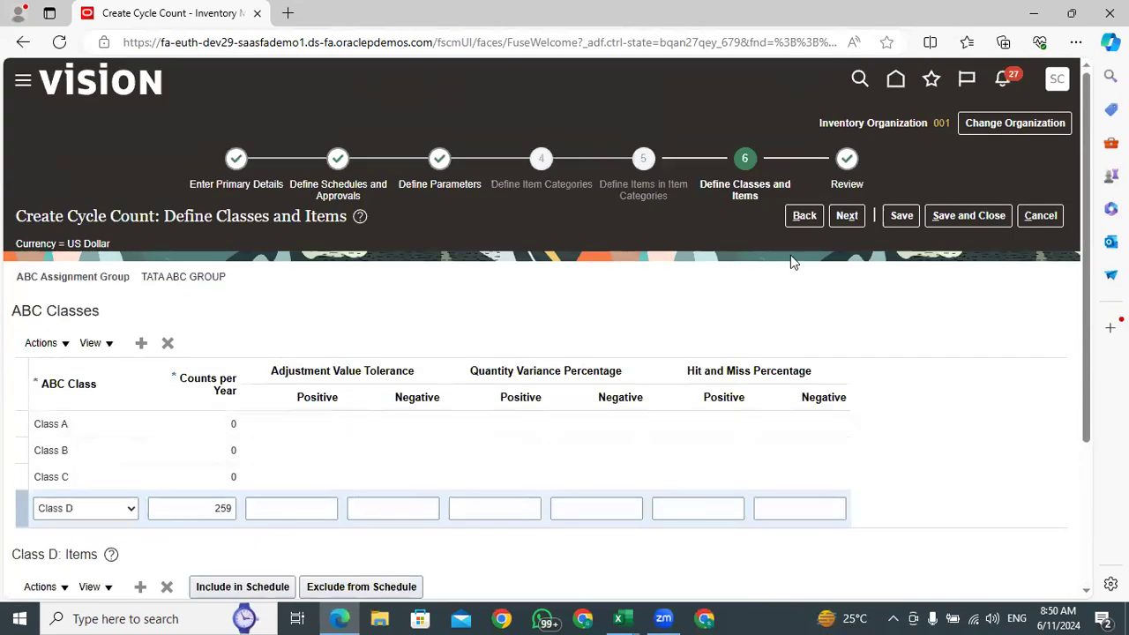
# Return to the Review stage, then save and close the TATA ABC Cycle Count
pyautogui.click(848, 216)
pyautogui.click(896, 218)
pyautogui.click(951, 220)
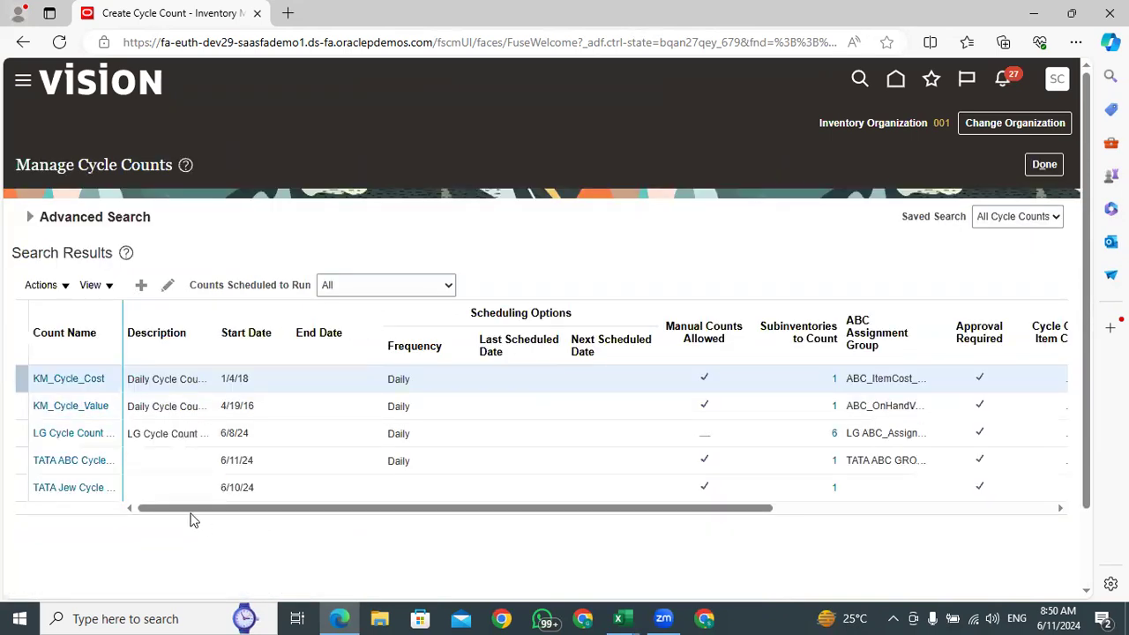
# Select TATA ABC Cycle Count in the cycle count search results and open its manual count schedules
pyautogui.click(148, 460)
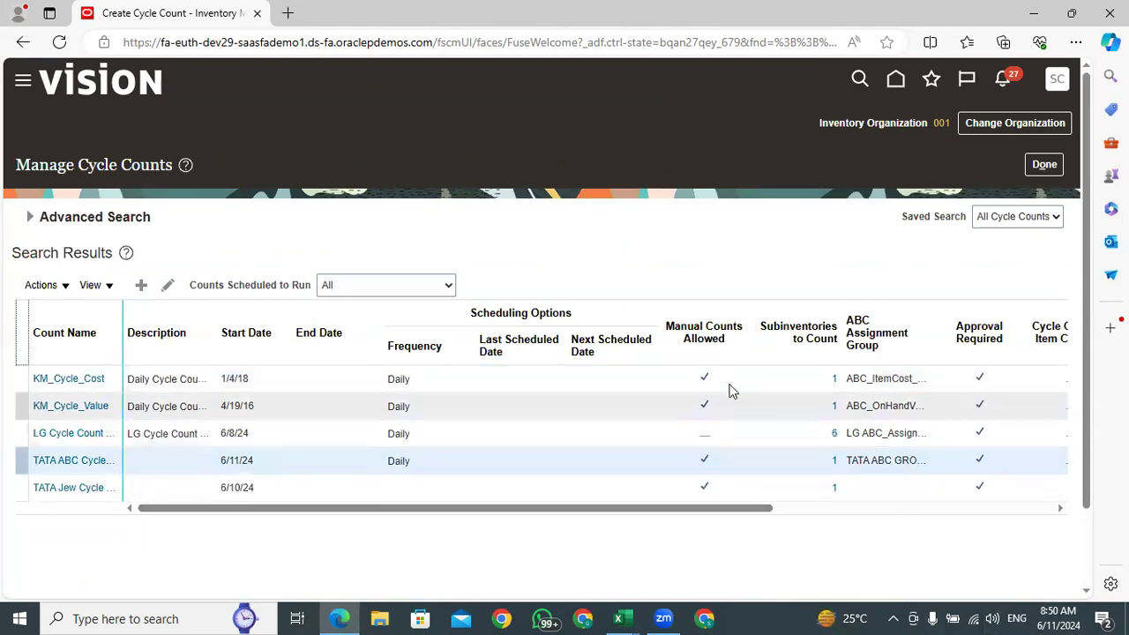
pyautogui.click(849, 510)
pyautogui.click(203, 508)
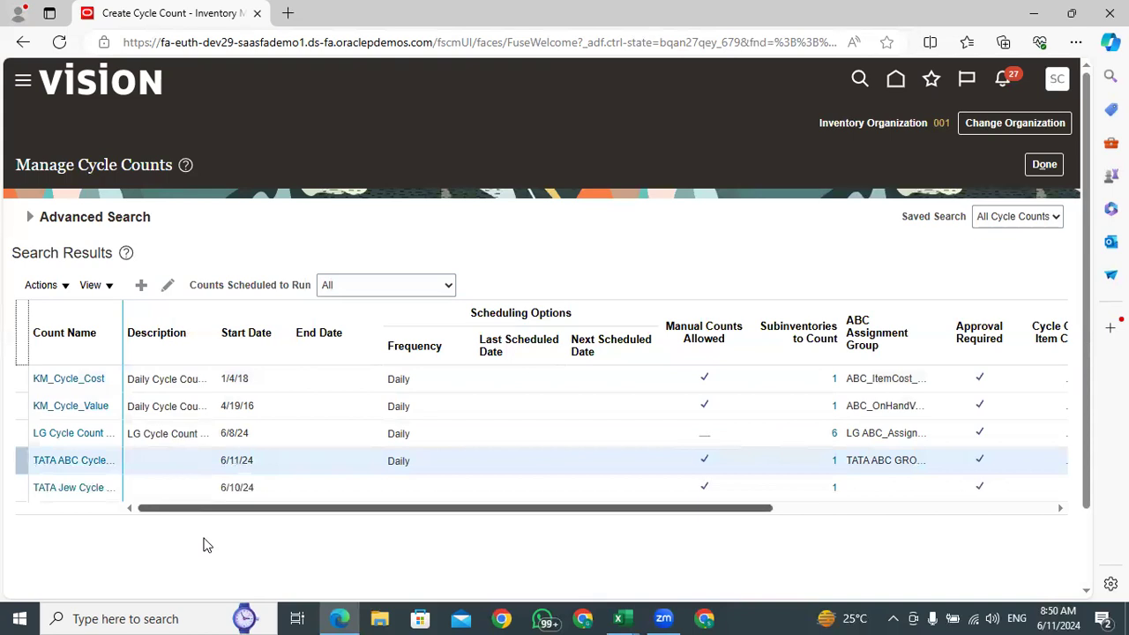
pyautogui.moveTo(204, 538); pyautogui.dragTo(688, 531)
pyautogui.click(133, 463)
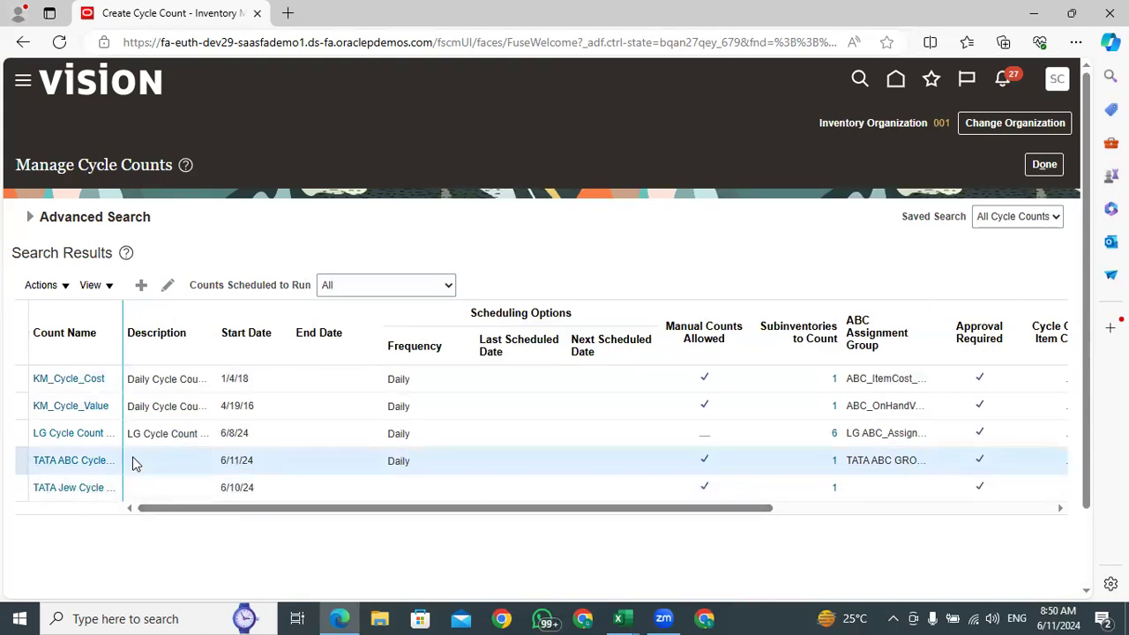
pyautogui.click(60, 286)
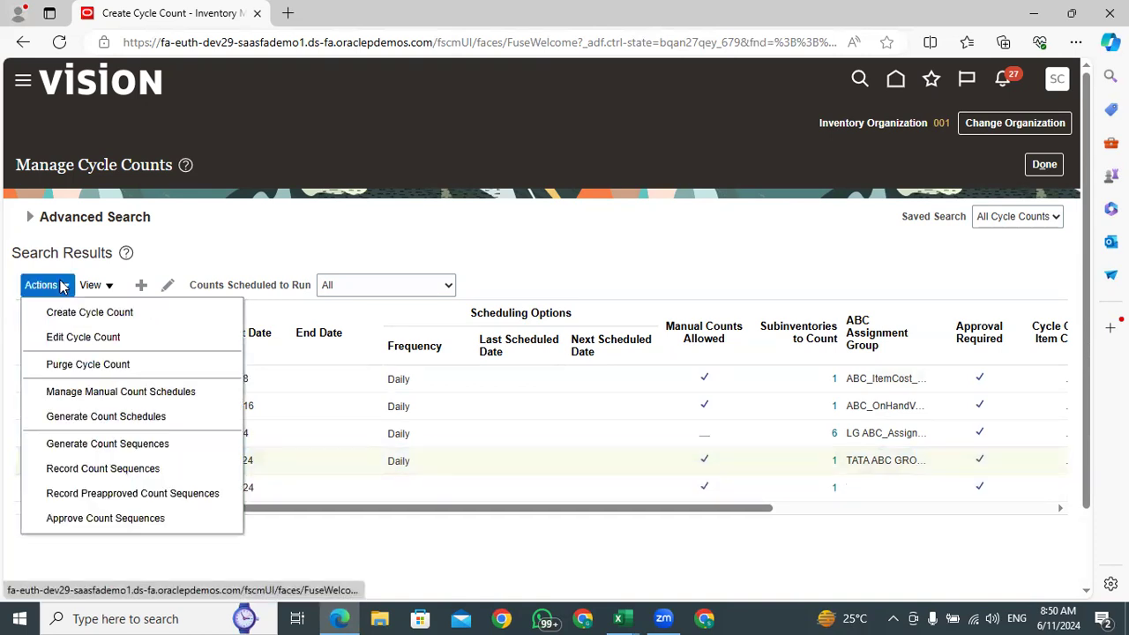
pyautogui.click(113, 394)
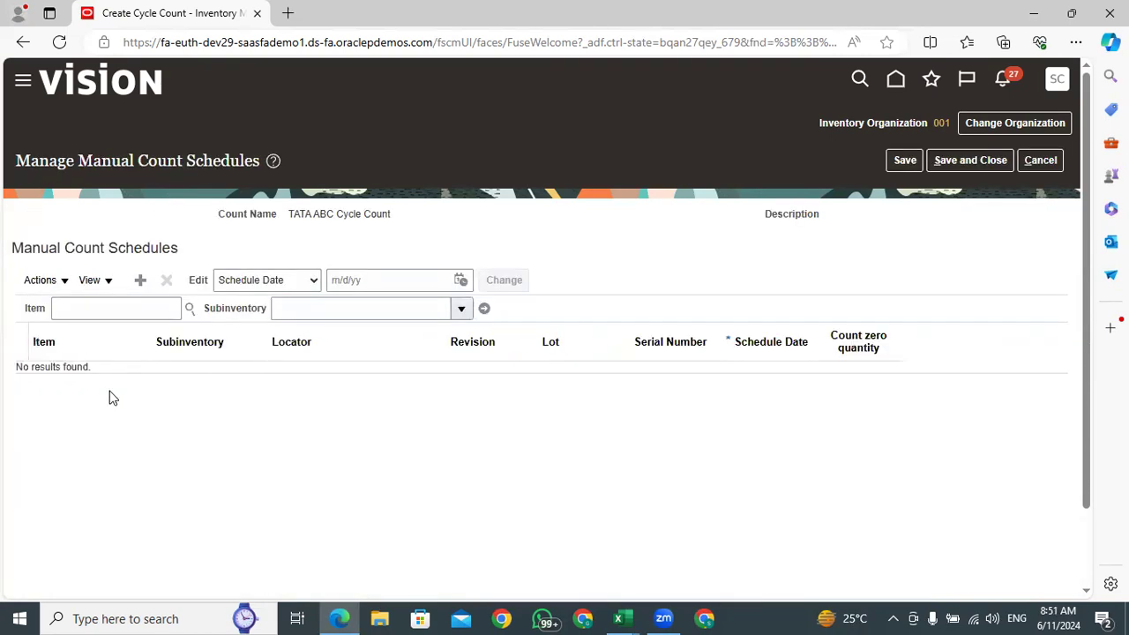
# Filter the manual count schedules by the Stores subinventory, then leave the page without saving
pyautogui.click(462, 312)
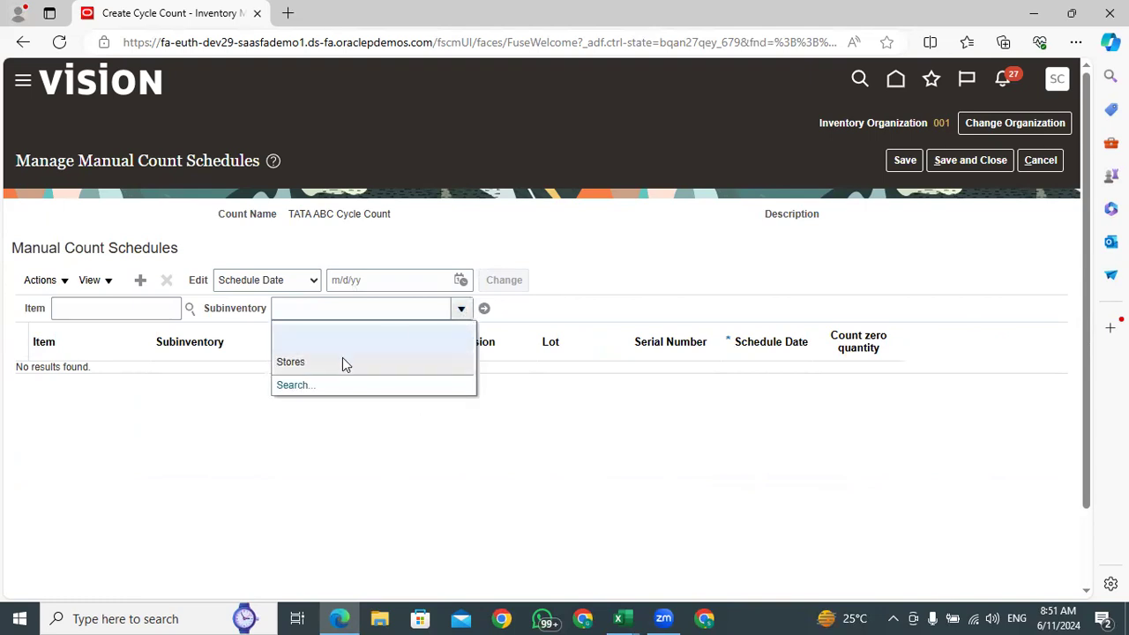
pyautogui.click(342, 359)
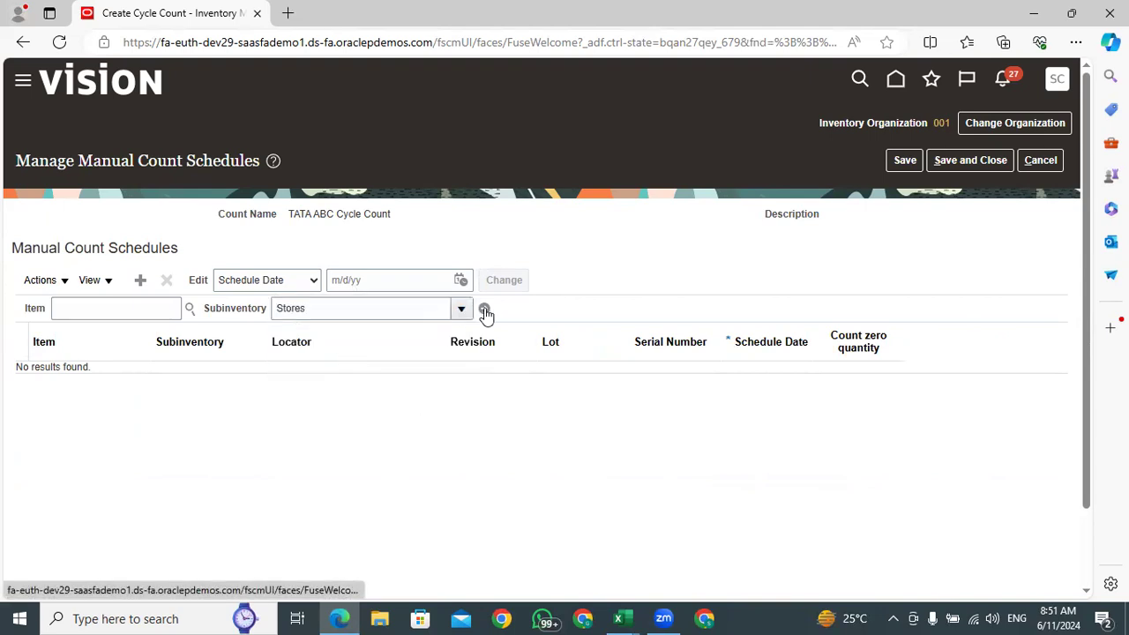
pyautogui.click(339, 308)
pyautogui.click(1040, 160)
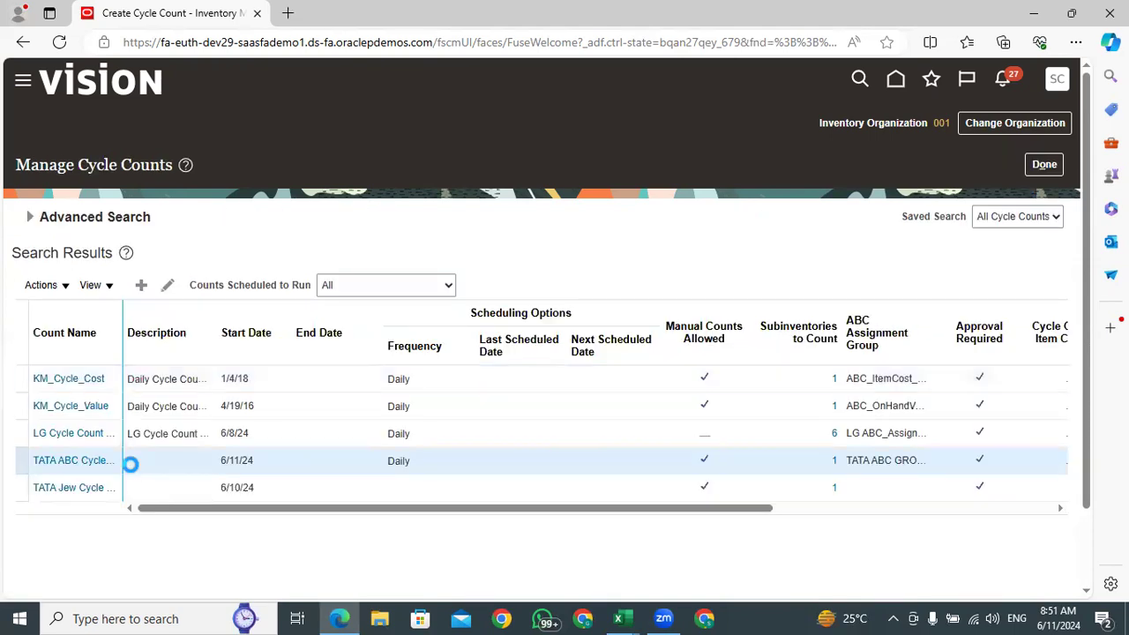
# Generate count schedules for TATA ABC Cycle Count and acknowledge the process submission
pyautogui.click(60, 286)
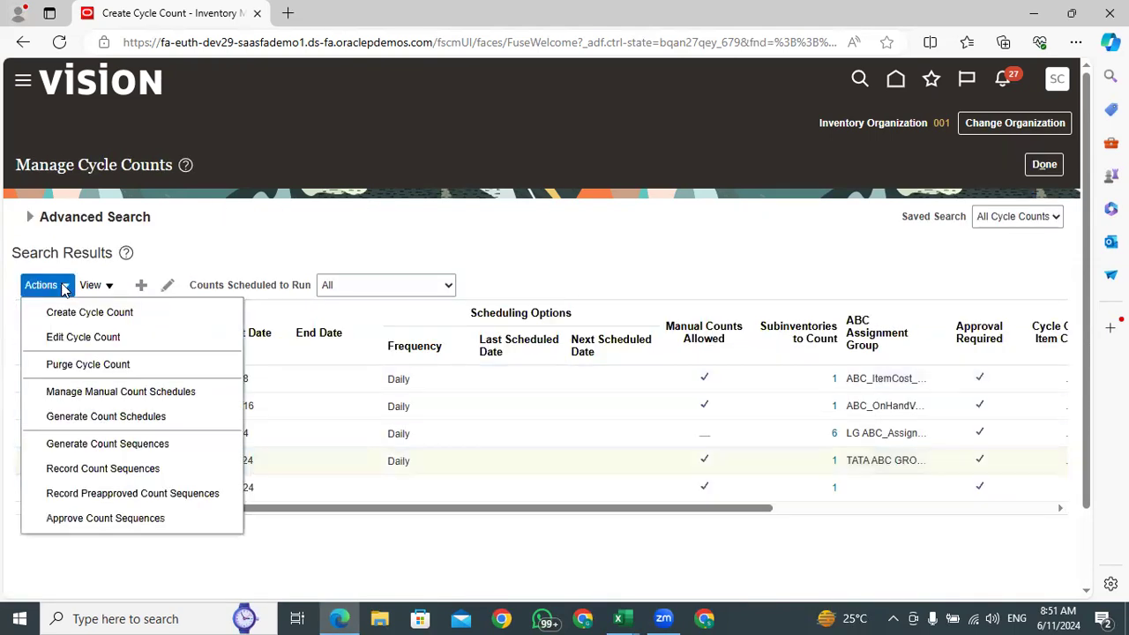
pyautogui.click(79, 417)
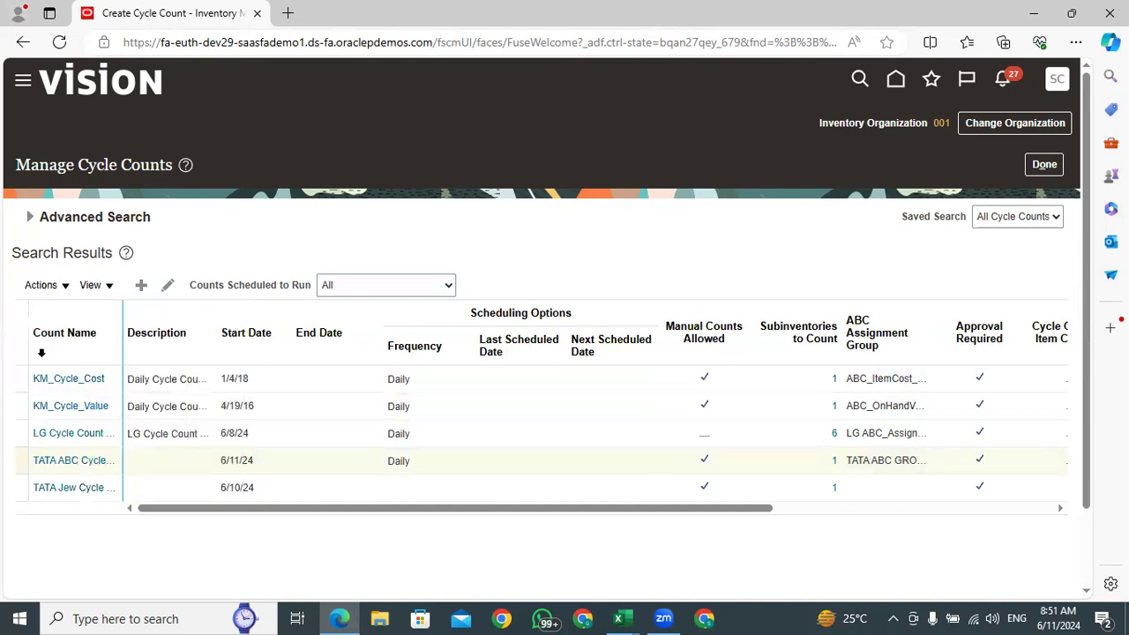
pyautogui.doubleClick(539, 191)
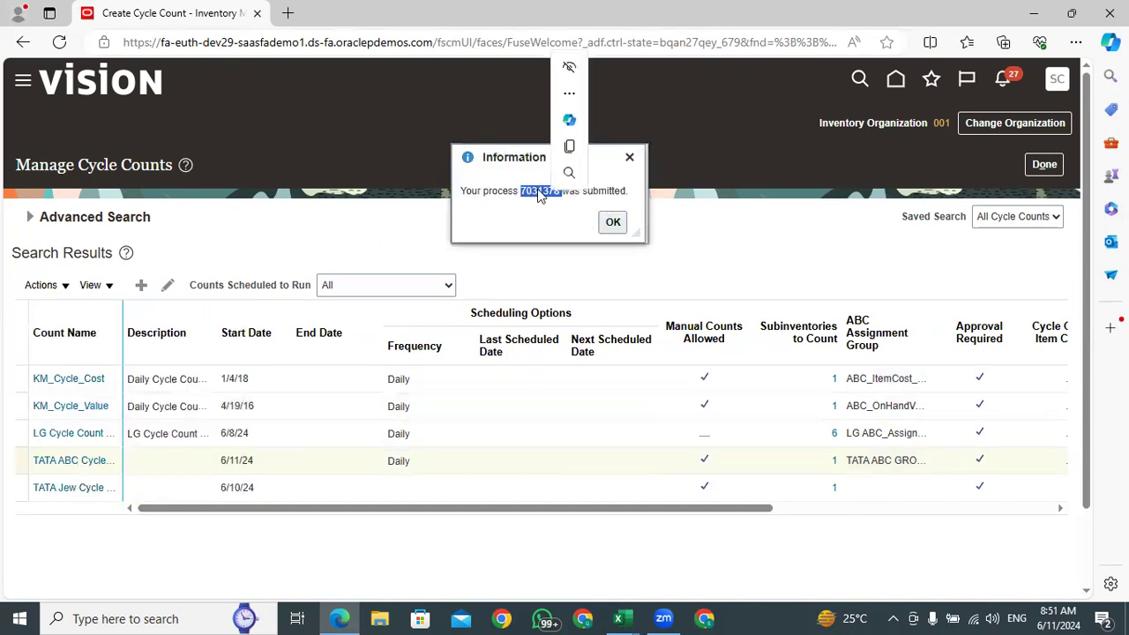
pyautogui.click(613, 223)
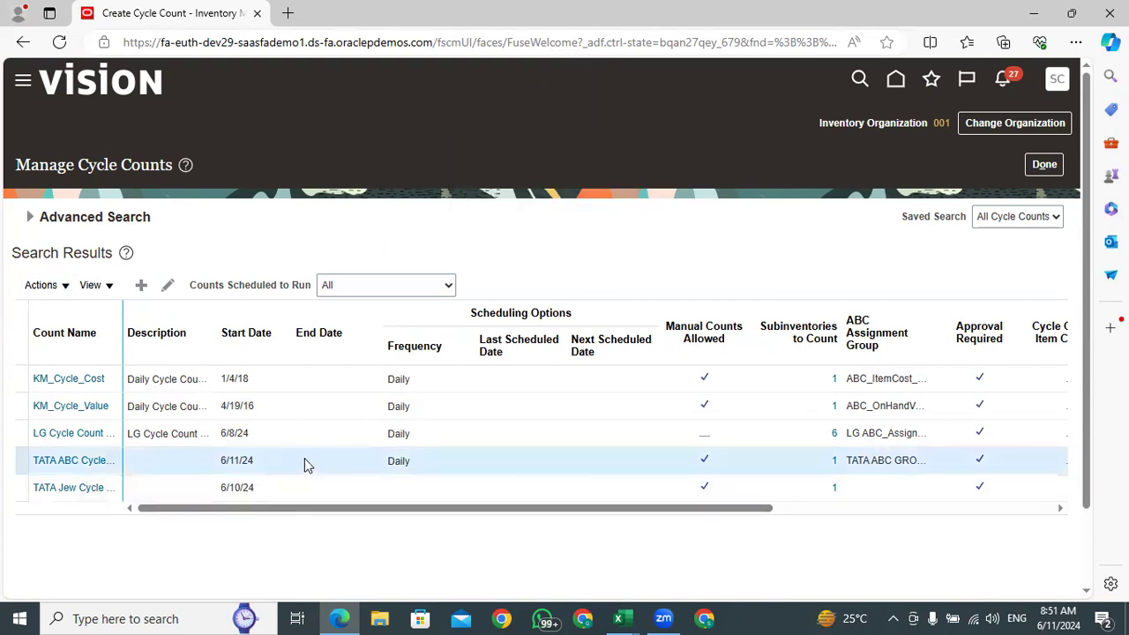
# Rerun the unfiltered cycle count search to refresh the scheduling dates in the results
pyautogui.click(596, 351)
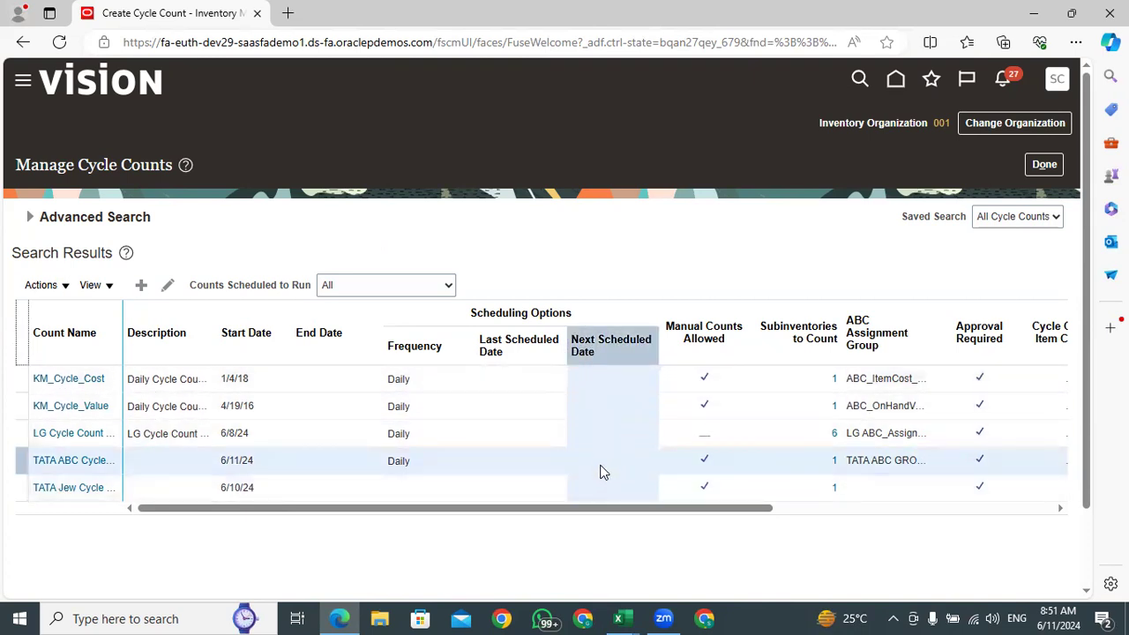
pyautogui.click(32, 219)
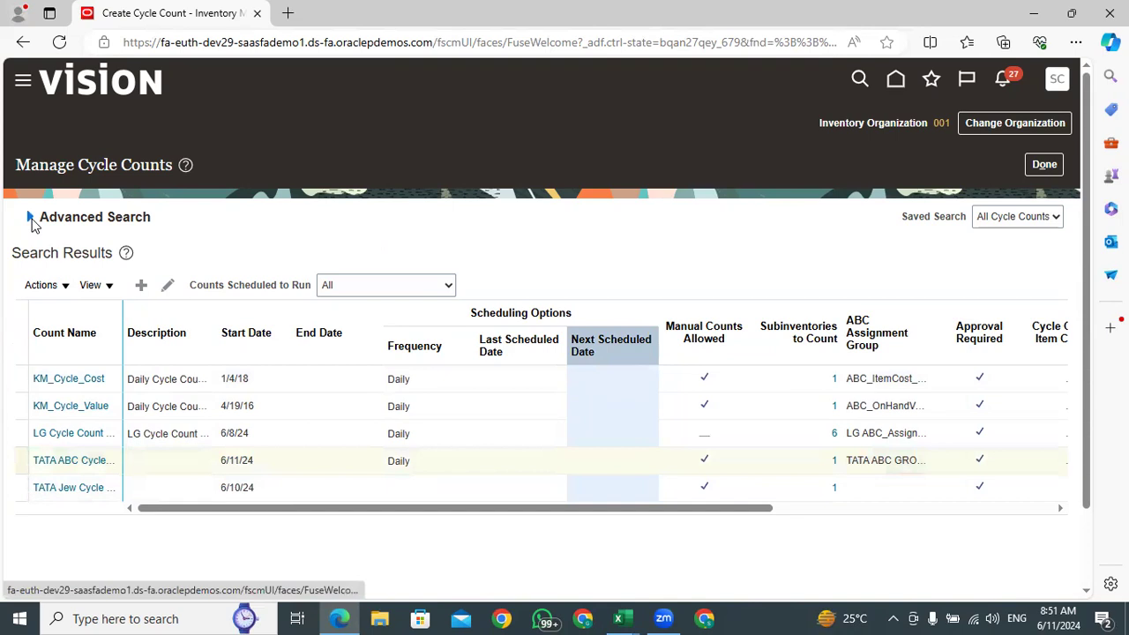
pyautogui.click(812, 372)
pyautogui.scroll(-2, 425, 282)
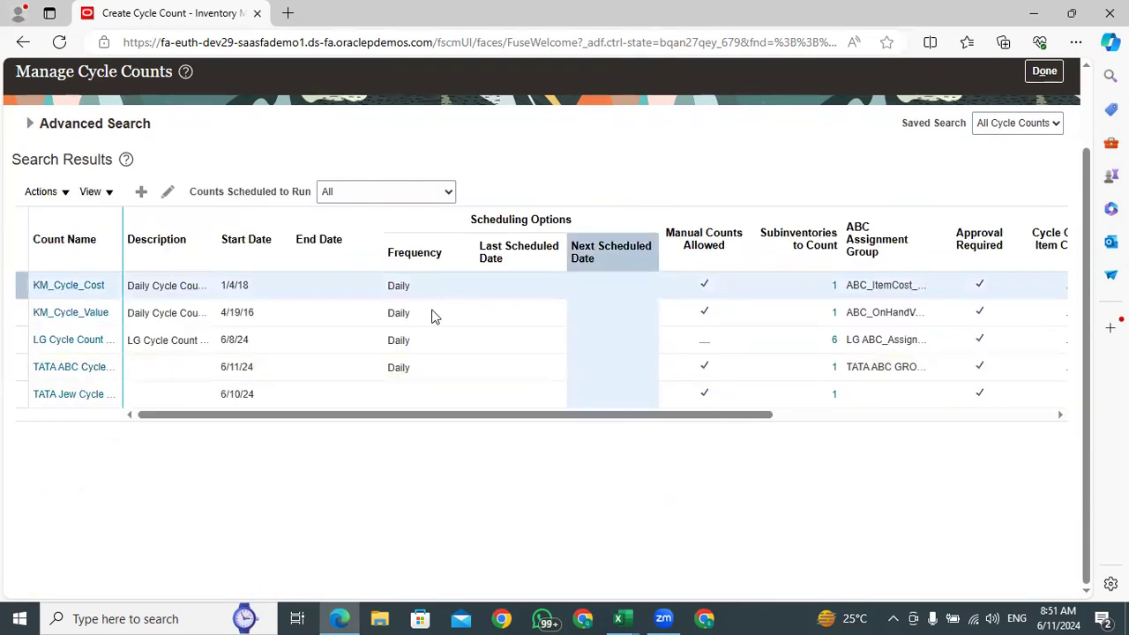
pyautogui.click(29, 126)
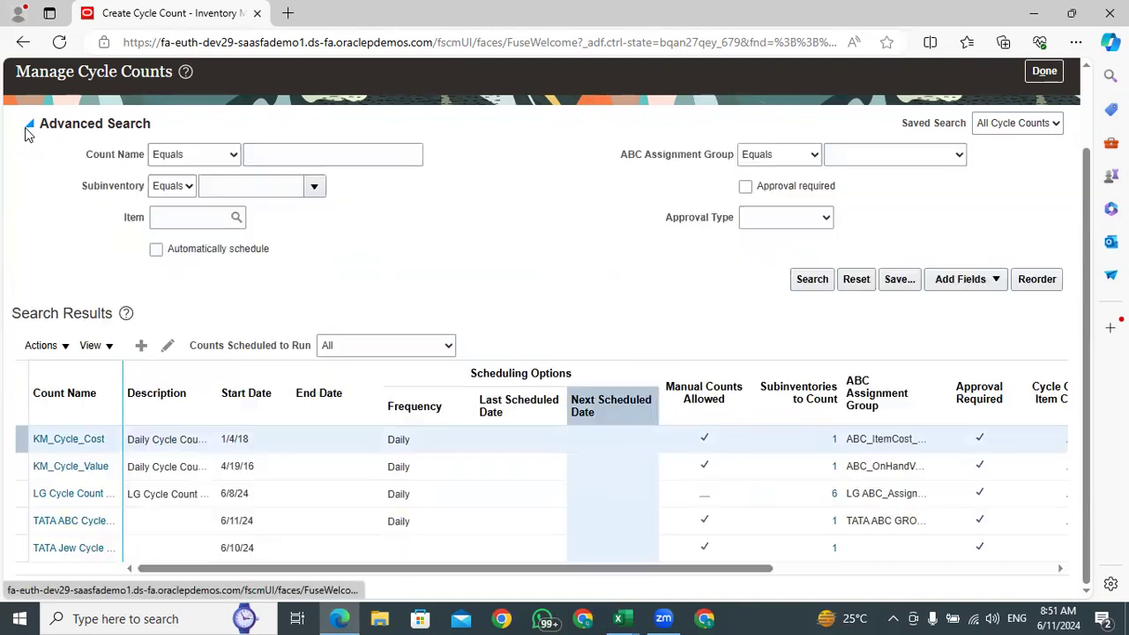
pyautogui.click(815, 282)
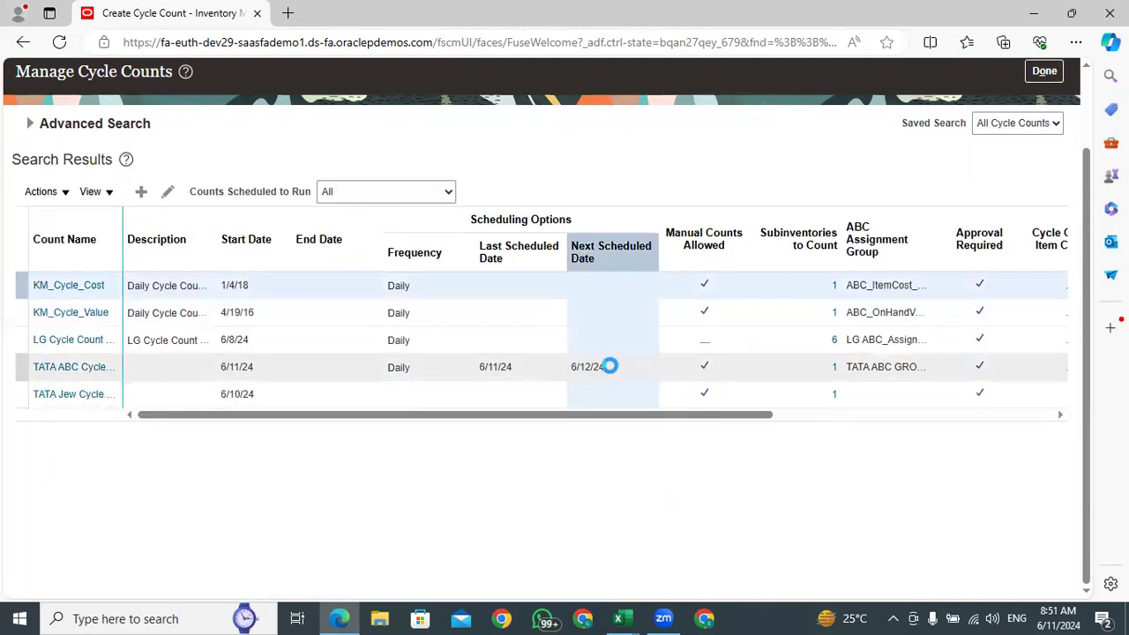
# Check the last and next scheduled dates of TATA ABC Cycle Count
pyautogui.click(609, 365)
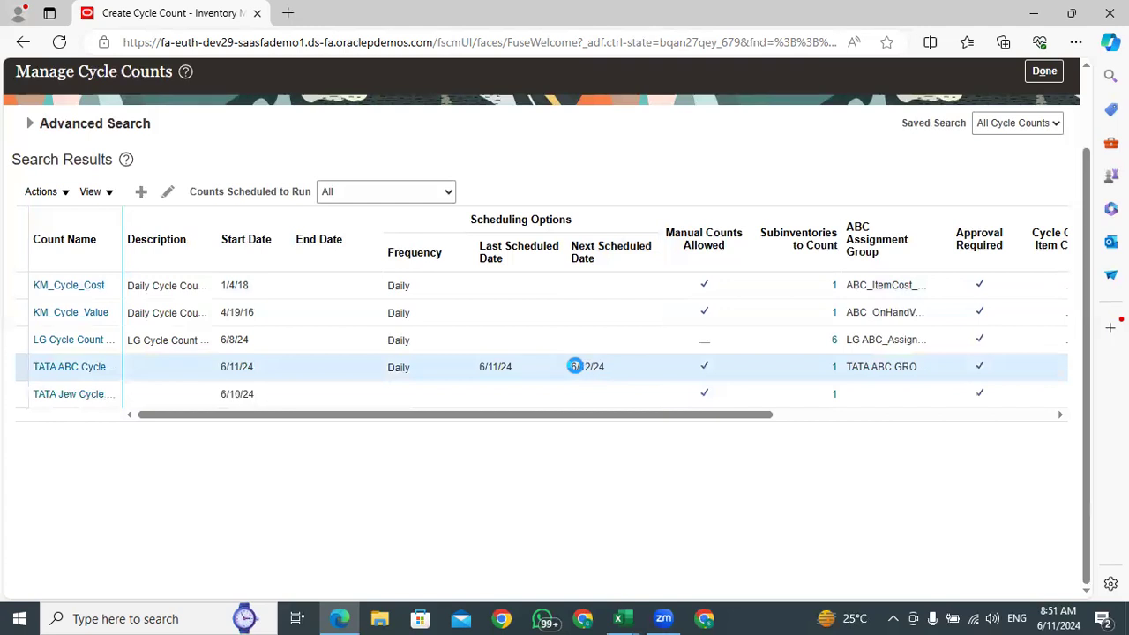
pyautogui.doubleClick(504, 368)
pyautogui.click(615, 371)
pyautogui.doubleClick(587, 373)
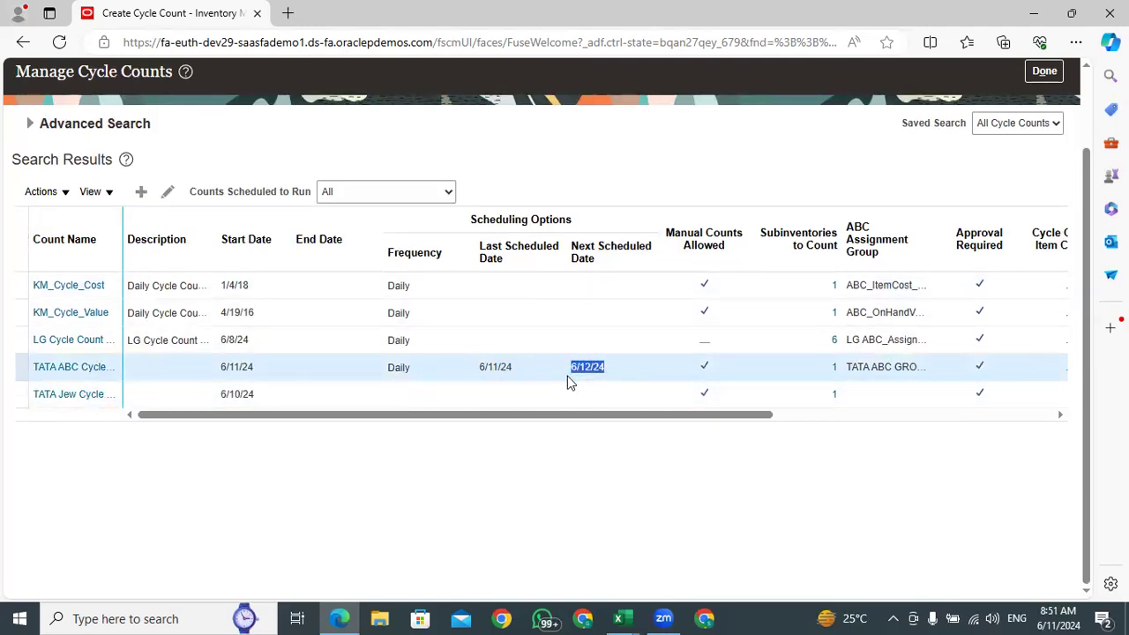
pyautogui.click(534, 519)
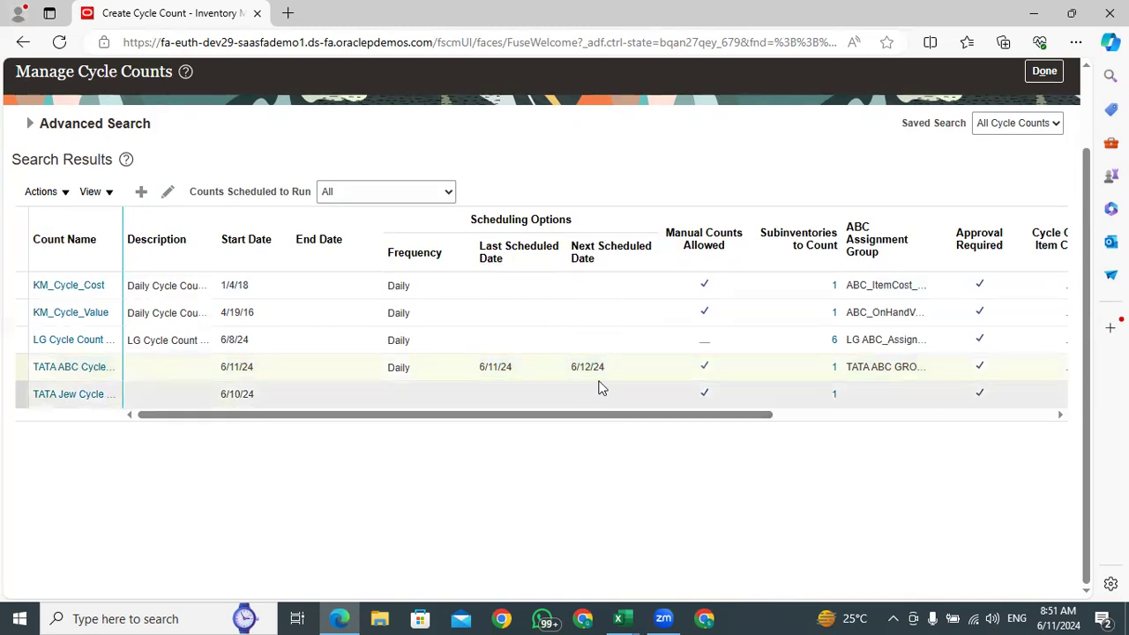
# Generate count sequences for TATA ABC Cycle Count and acknowledge the process submission
pyautogui.click(141, 377)
pyautogui.click(55, 191)
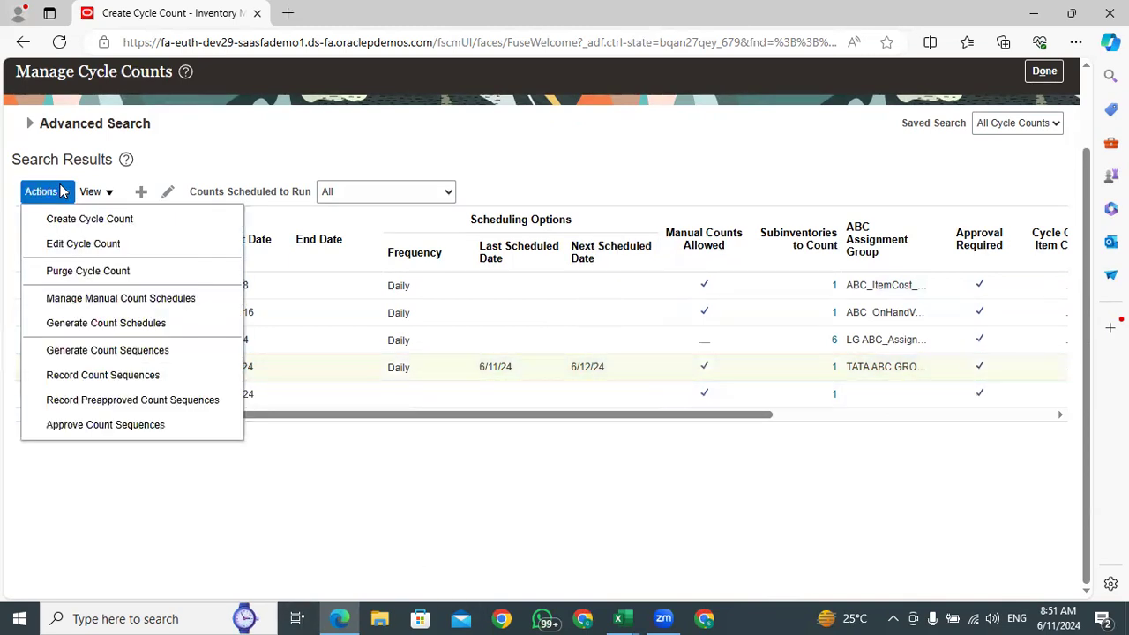
pyautogui.click(100, 352)
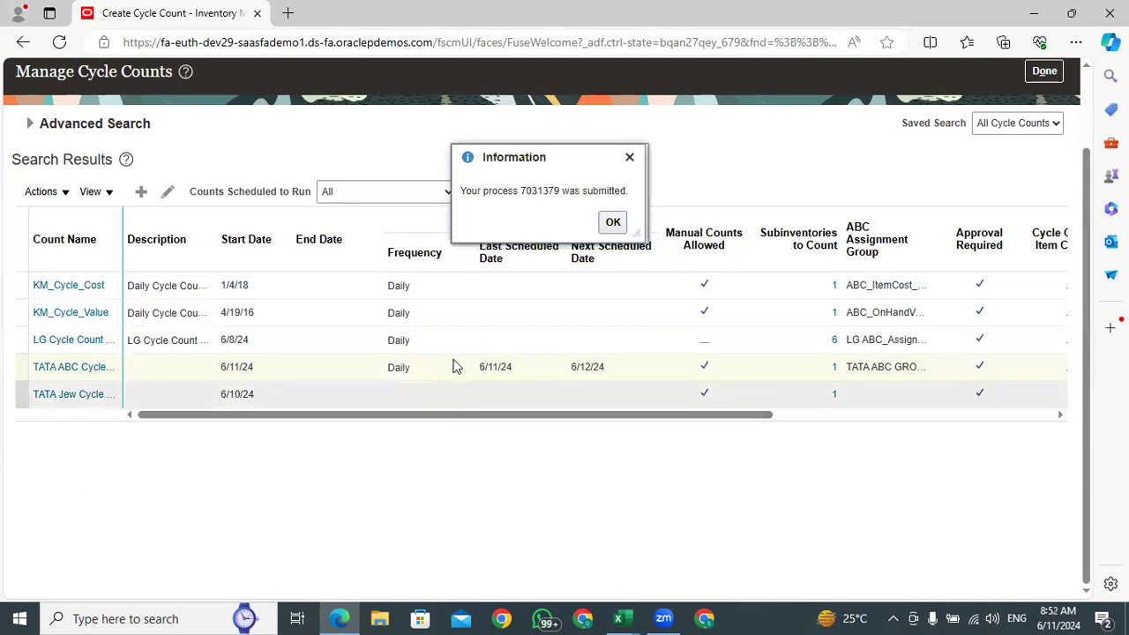
pyautogui.click(612, 222)
# Refresh the cycle count search results again and check the TATA ABC Cycle Count row
pyautogui.click(441, 369)
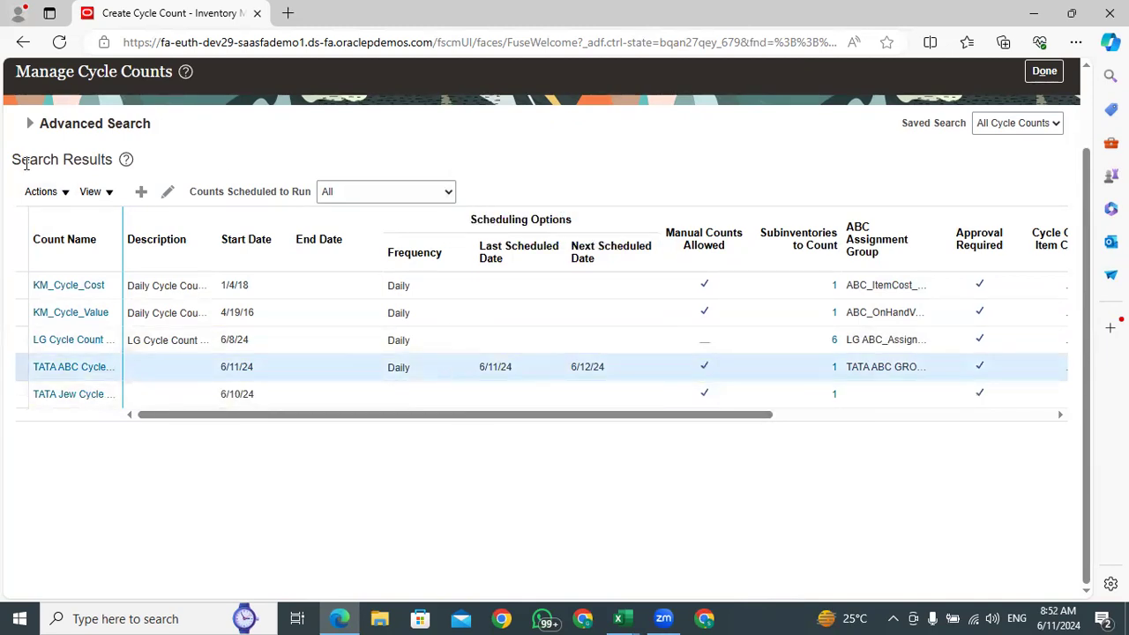
pyautogui.click(29, 124)
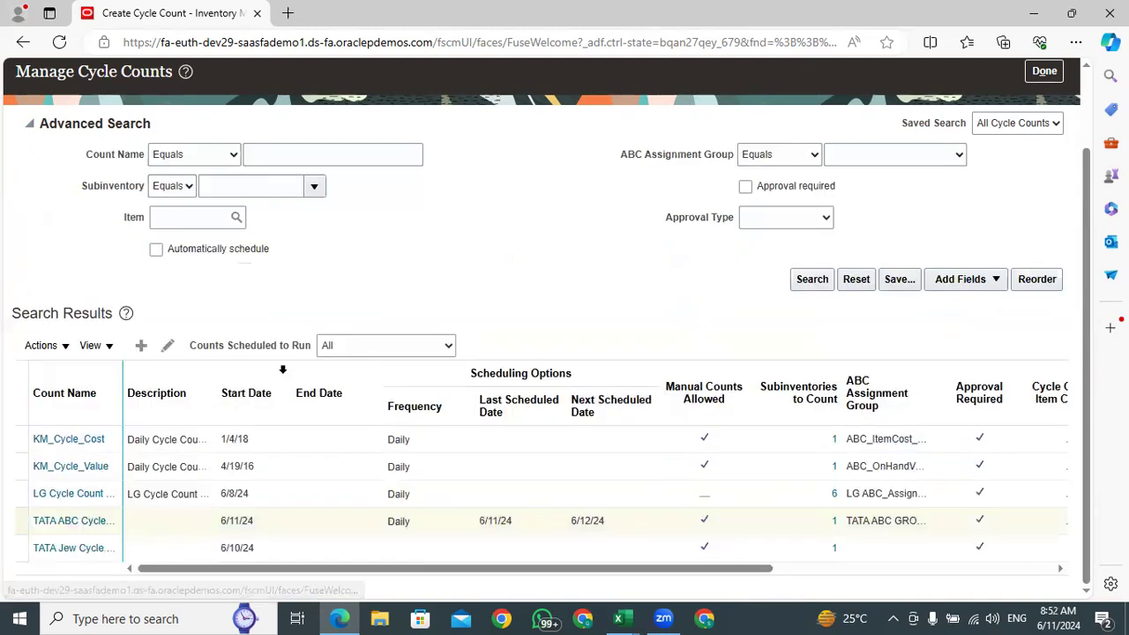
pyautogui.click(820, 279)
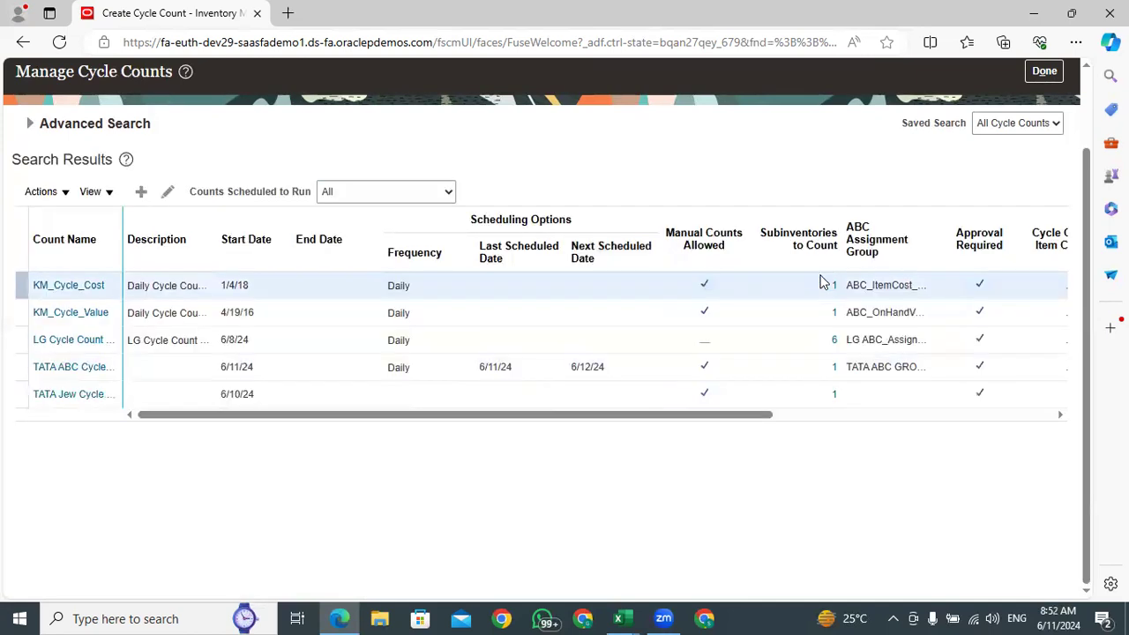
pyautogui.click(29, 124)
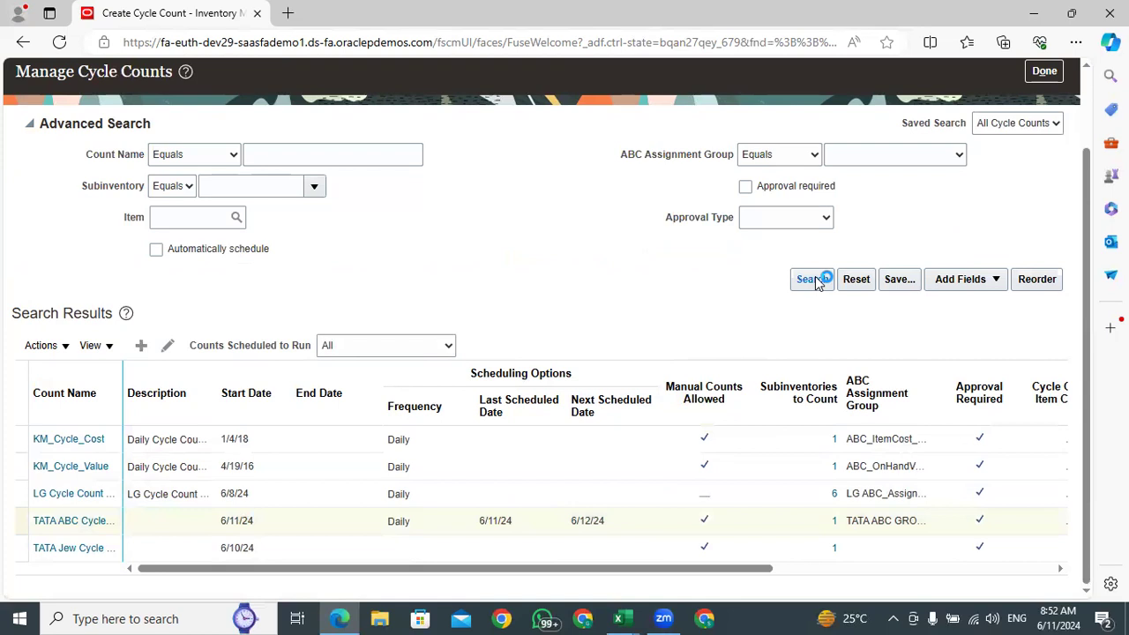
pyautogui.click(628, 375)
# Return to the home page, open Scheduled Processes and refresh the process list
pyautogui.scroll(2, 917, 260)
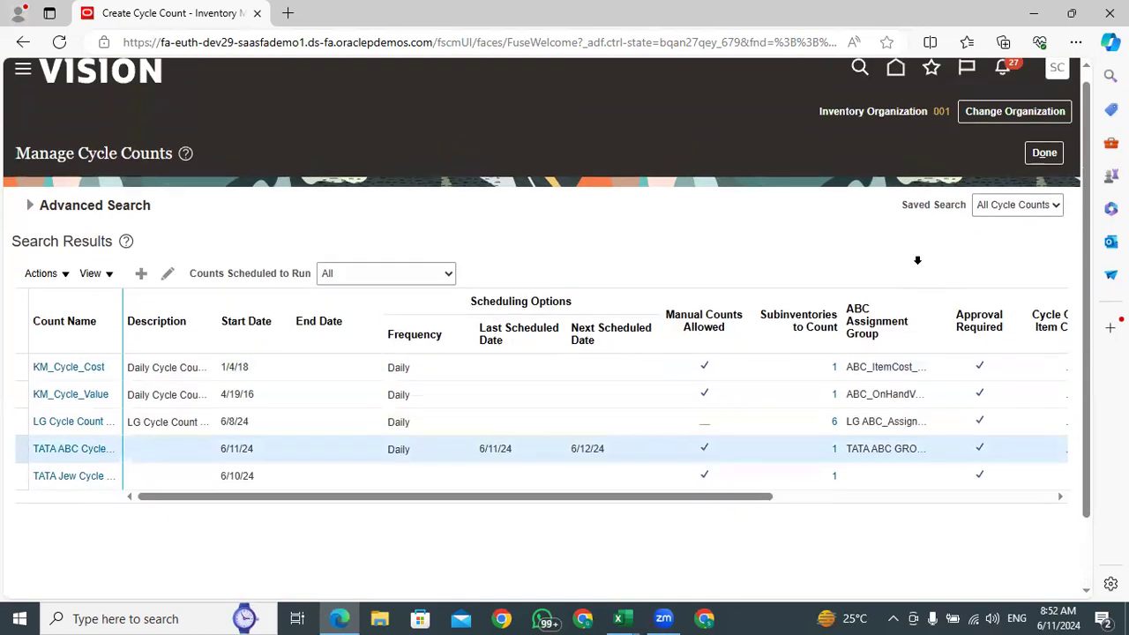
pyautogui.click(893, 84)
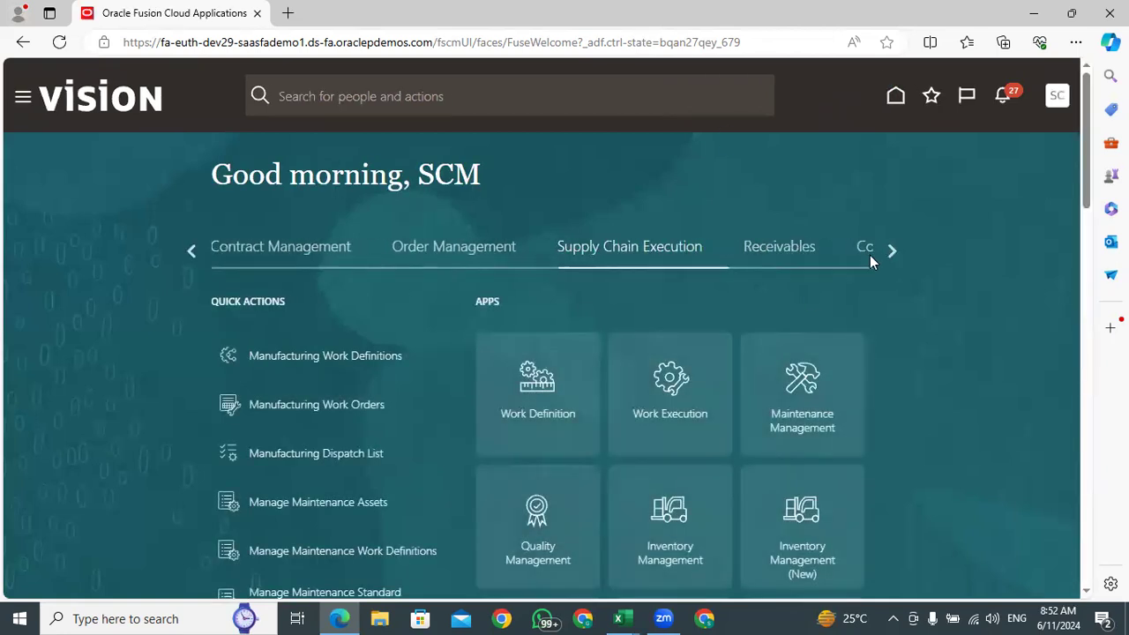
pyautogui.click(892, 246)
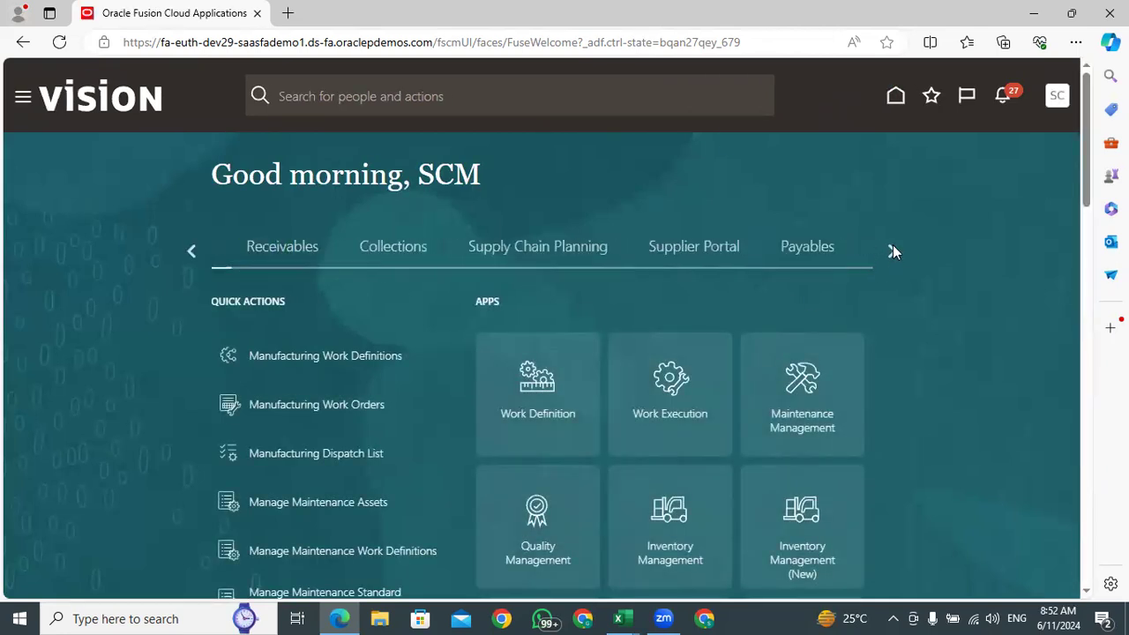
pyautogui.click(189, 251)
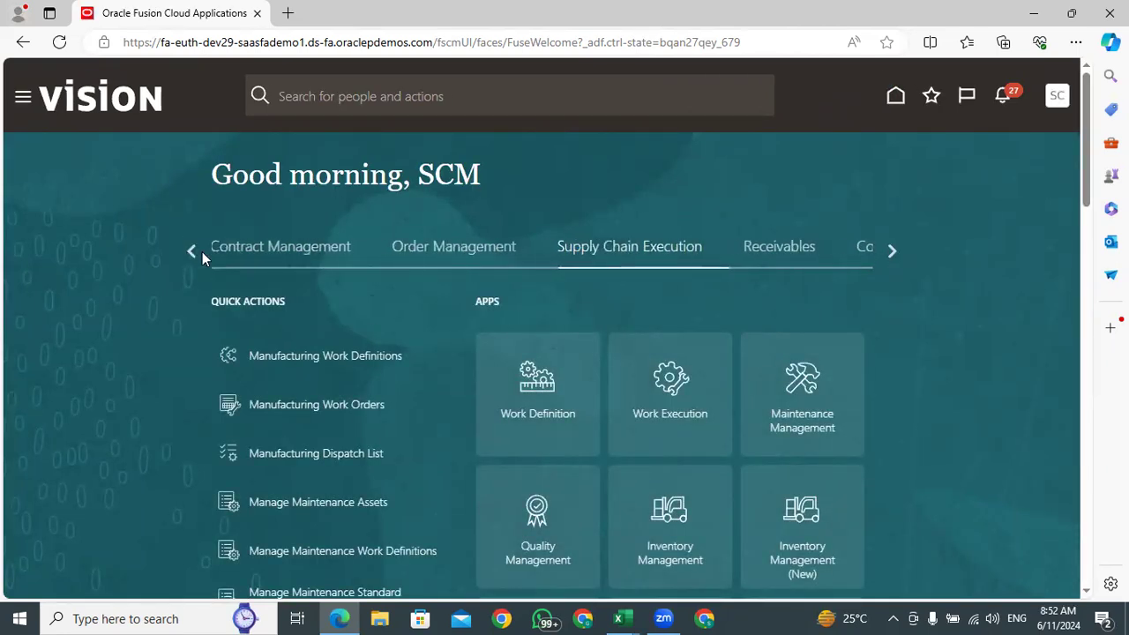
pyautogui.click(892, 250)
pyautogui.click(892, 251)
pyautogui.click(892, 250)
pyautogui.click(892, 250)
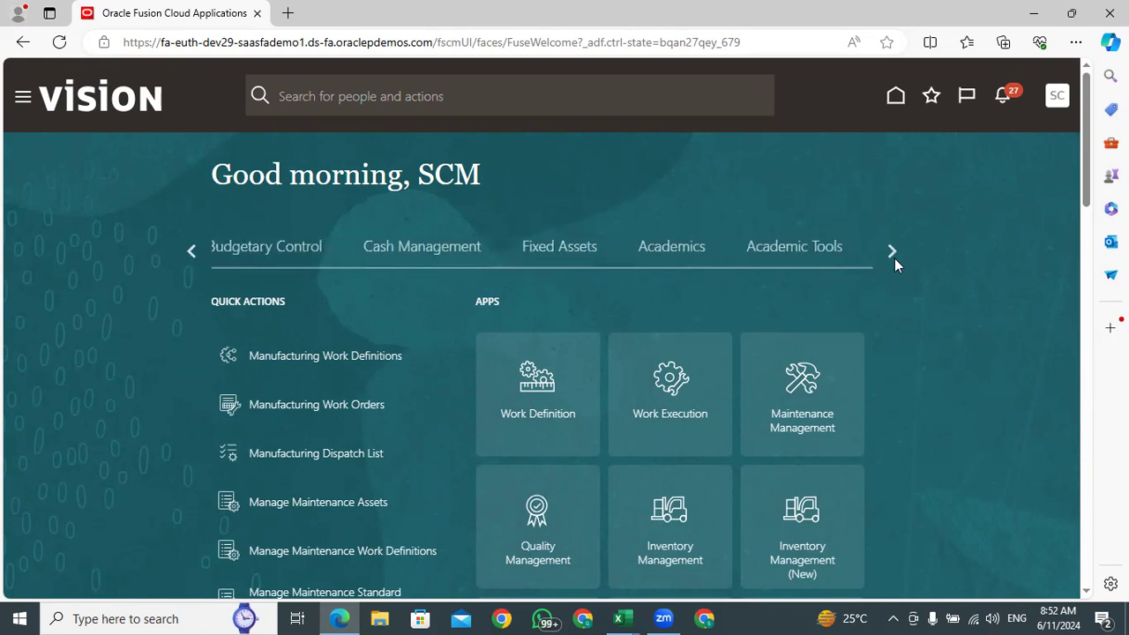
pyautogui.click(889, 247)
pyautogui.click(567, 258)
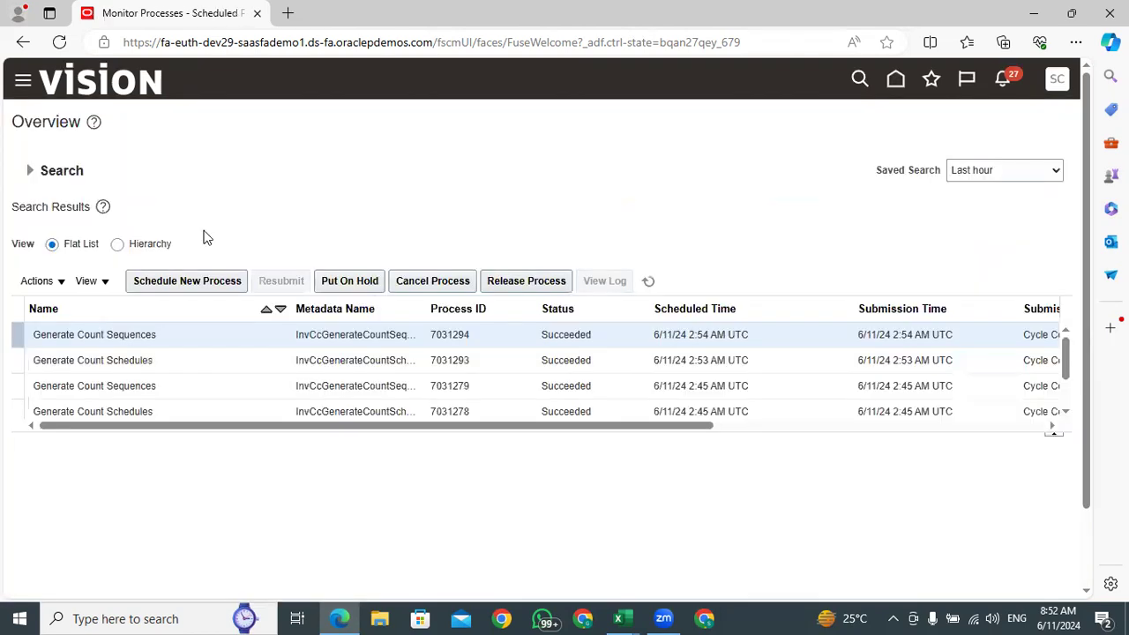
pyautogui.click(647, 283)
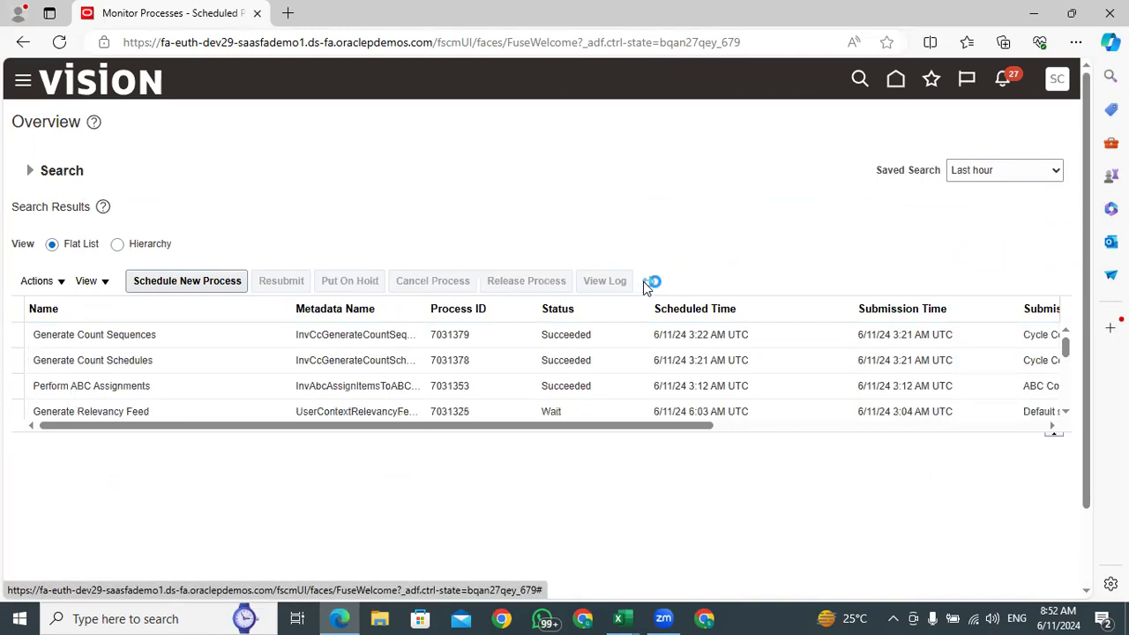
# Open the text output file attached to the latest Generate Count Sequences process
pyautogui.click(602, 334)
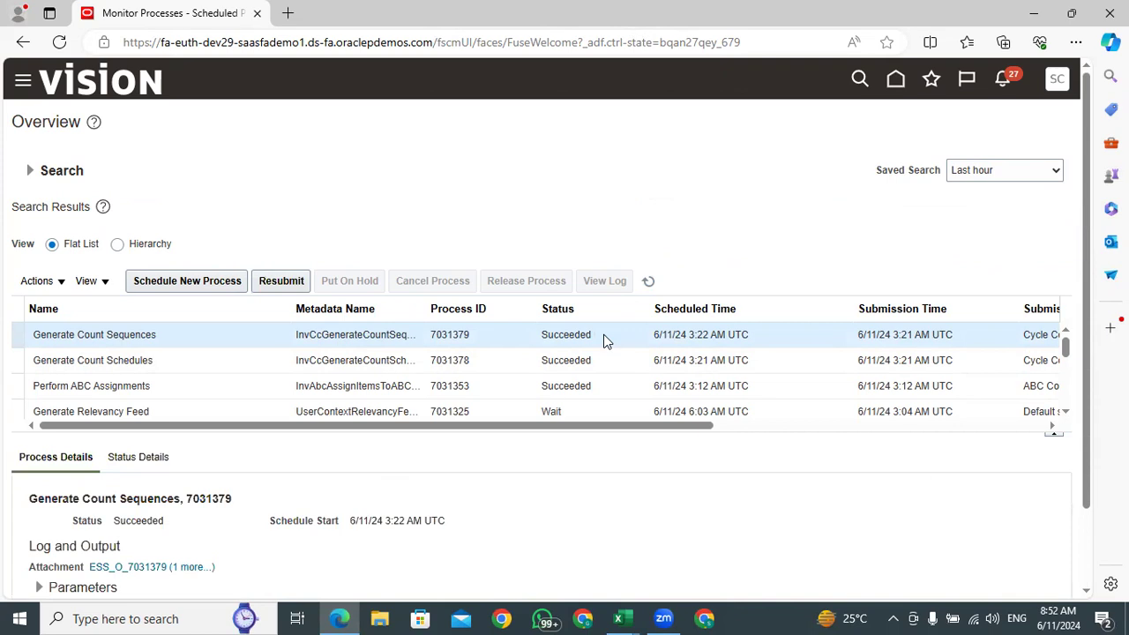
pyautogui.scroll(-1, 384, 255)
pyautogui.click(174, 473)
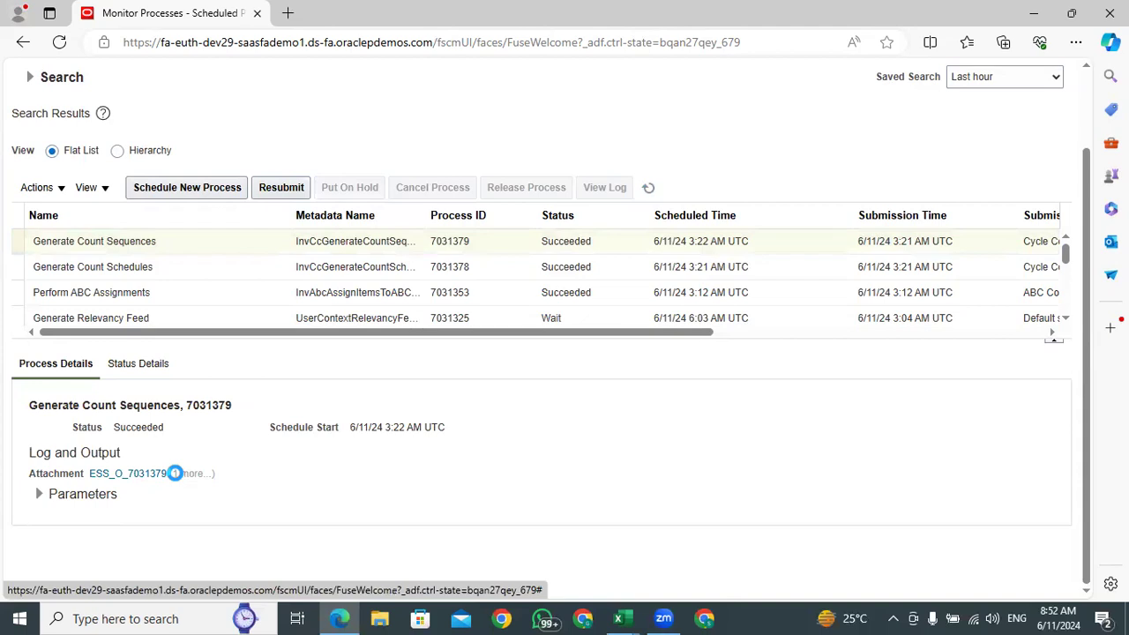
pyautogui.click(175, 473)
pyautogui.click(373, 324)
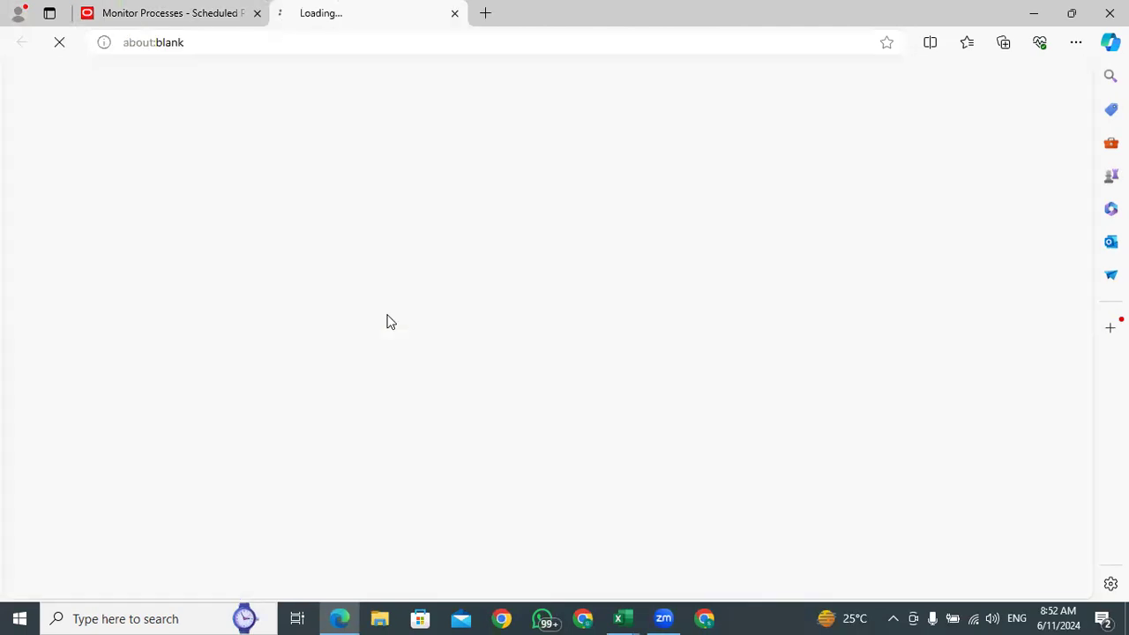
pyautogui.click(770, 113)
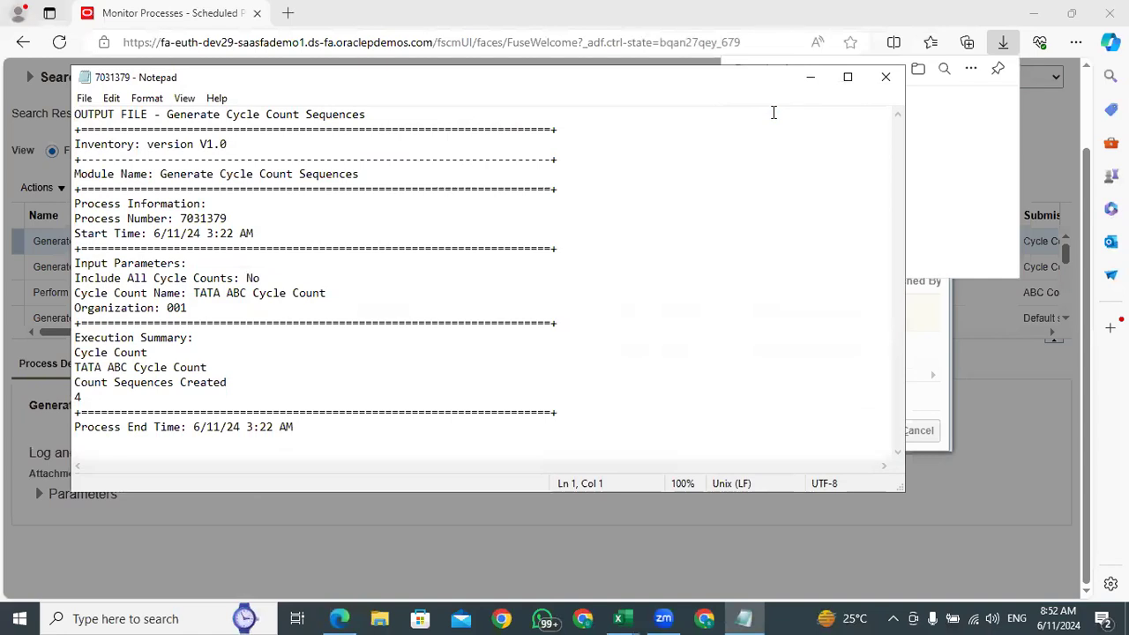
# Check the number of count sequences created in the execution summary, then close the output file
pyautogui.moveTo(75, 383); pyautogui.dragTo(234, 398)
pyautogui.click(87, 403)
pyautogui.moveTo(87, 397); pyautogui.dragTo(80, 382)
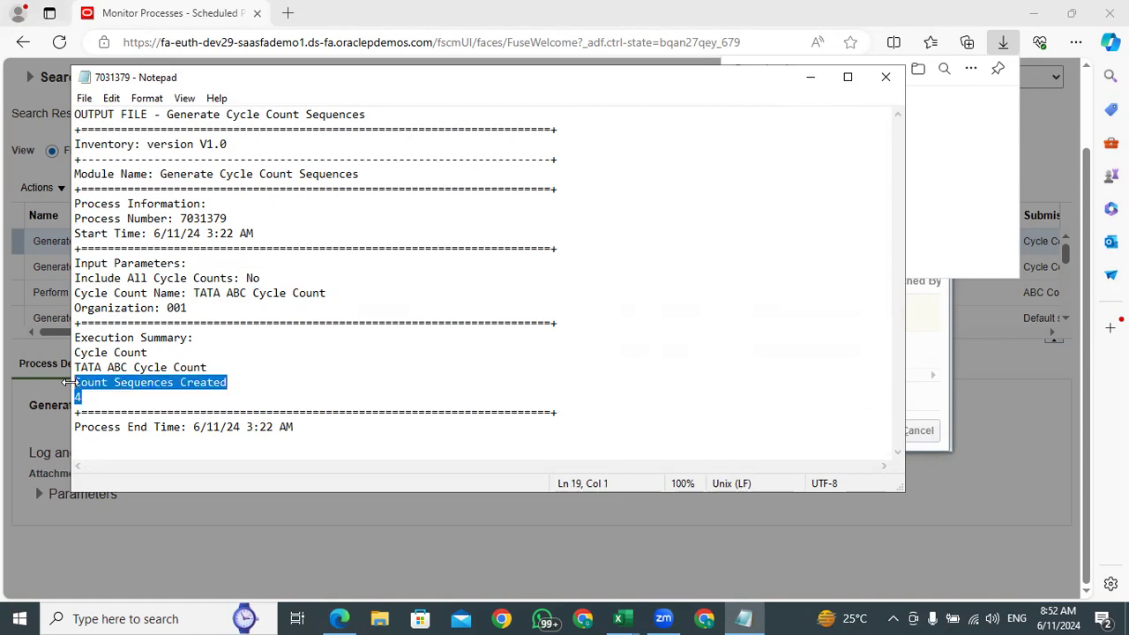
pyautogui.click(89, 399)
pyautogui.moveTo(88, 398); pyautogui.dragTo(76, 382)
pyautogui.click(107, 403)
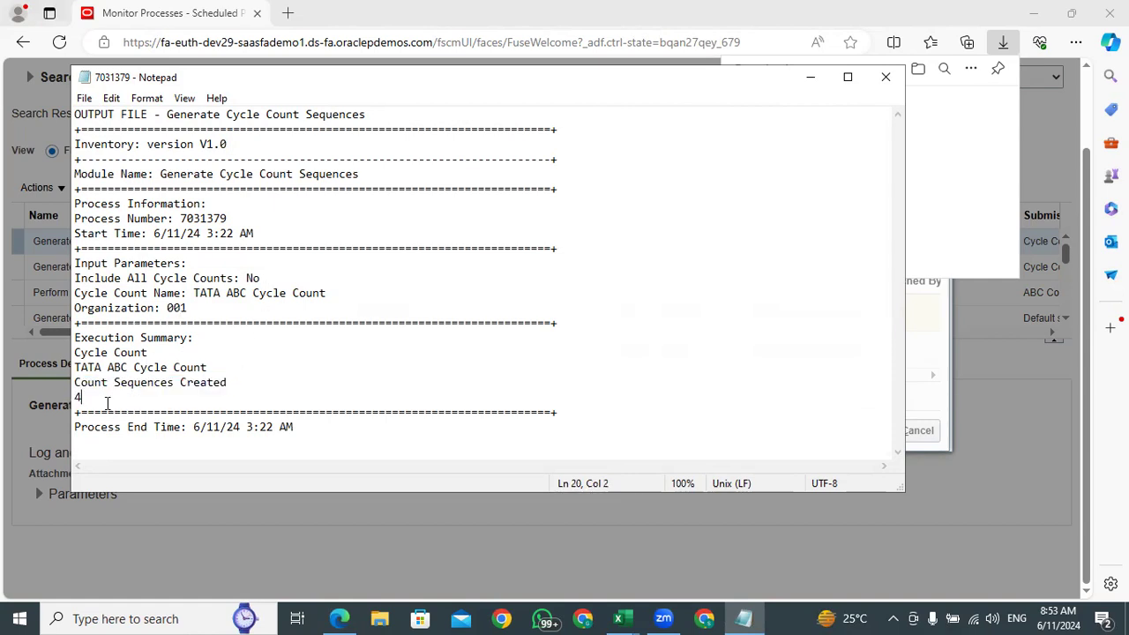
pyautogui.click(884, 76)
pyautogui.click(547, 125)
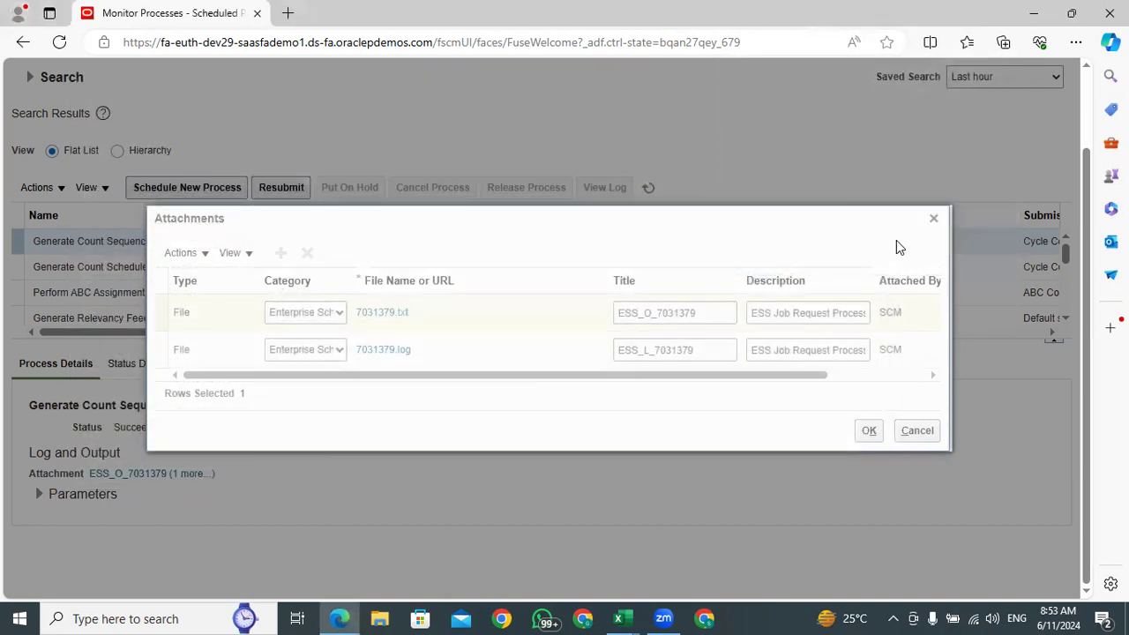
# Close the attachments list and create a new scheduled job for the Print Cycle Count Listing Report
pyautogui.click(931, 217)
pyautogui.scroll(2, 305, 330)
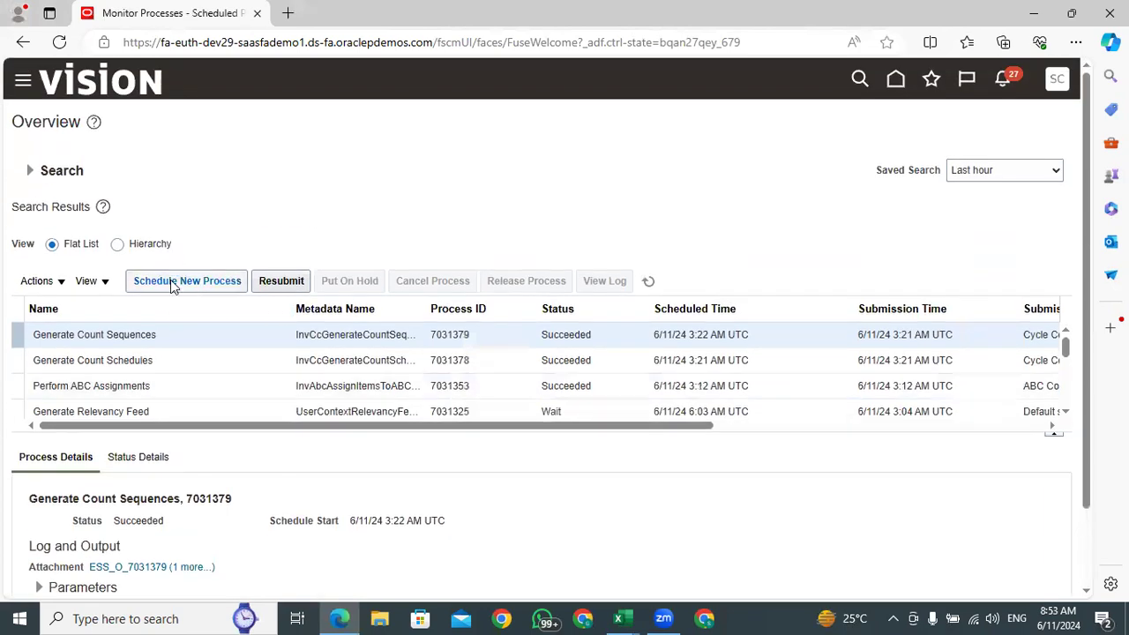
pyautogui.click(187, 281)
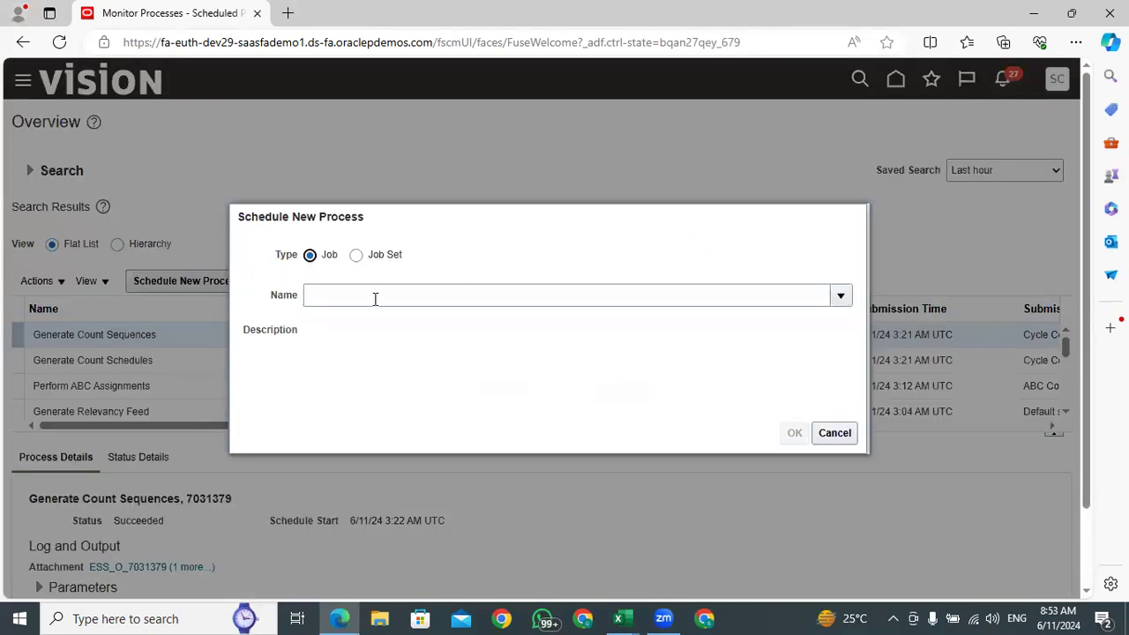
pyautogui.click(374, 298)
pyautogui.write('%Print%Cycle')
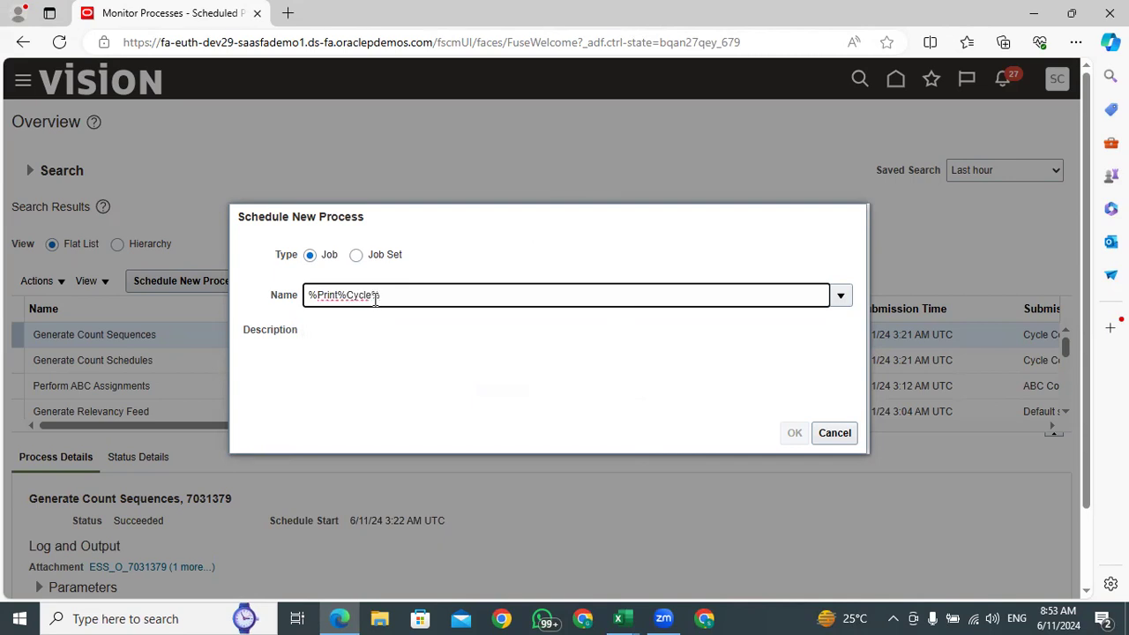
pyautogui.write('%')
pyautogui.press('Tab')
pyautogui.moveTo(468, 300); pyautogui.dragTo(247, 310)
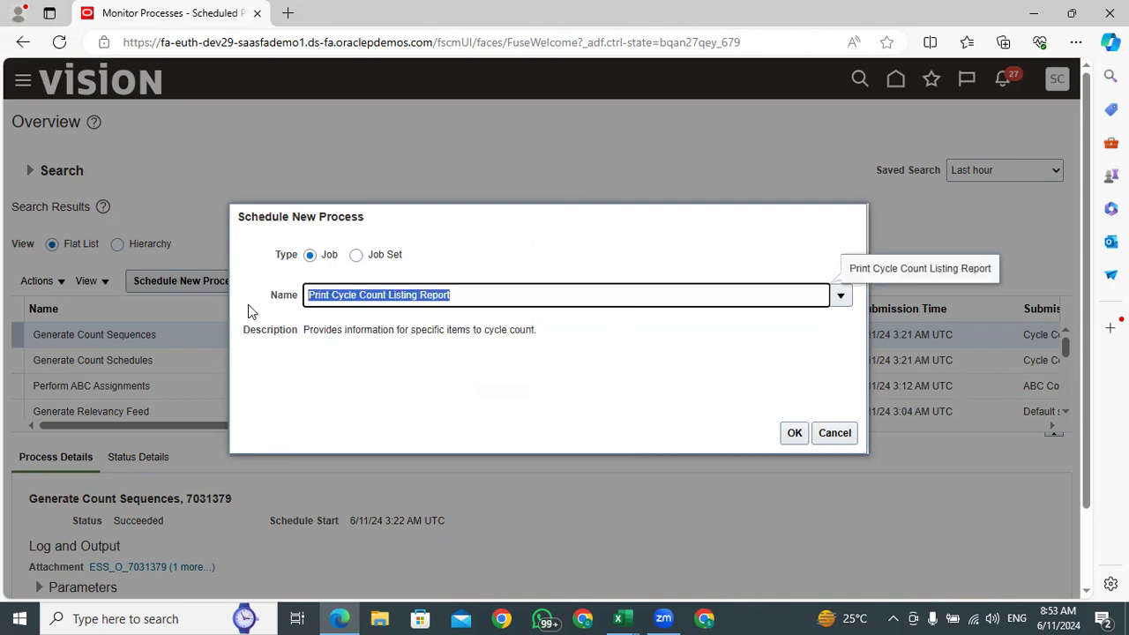
pyautogui.click(791, 434)
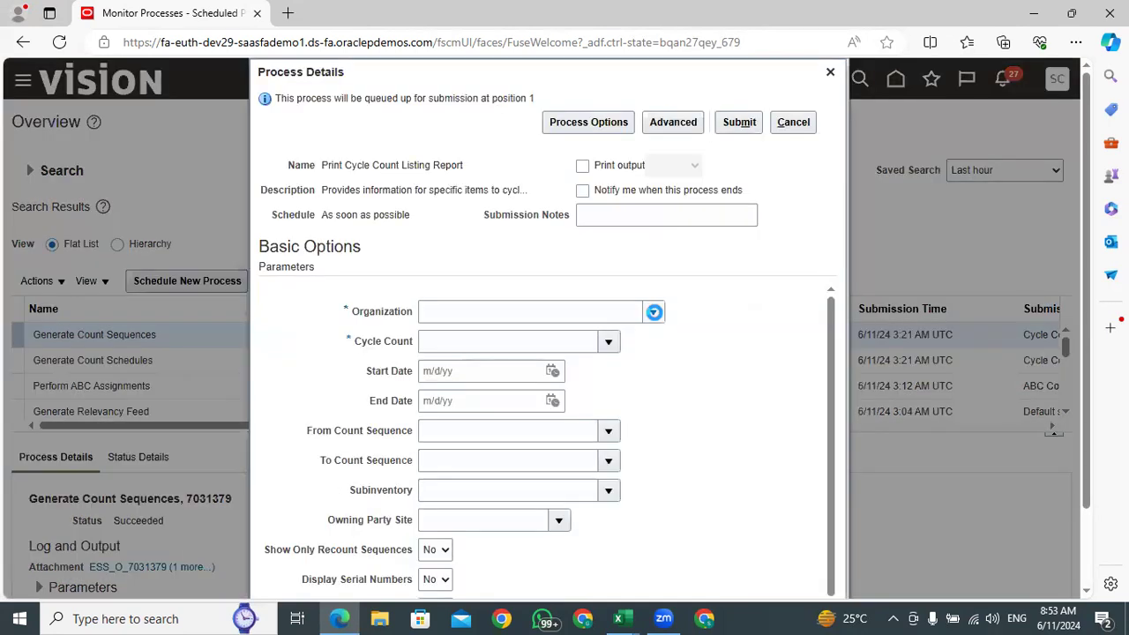
# Submit the listing report process for organization 001 and the TATA ABC Cycle Count, then dismiss the confirmation
pyautogui.click(653, 311)
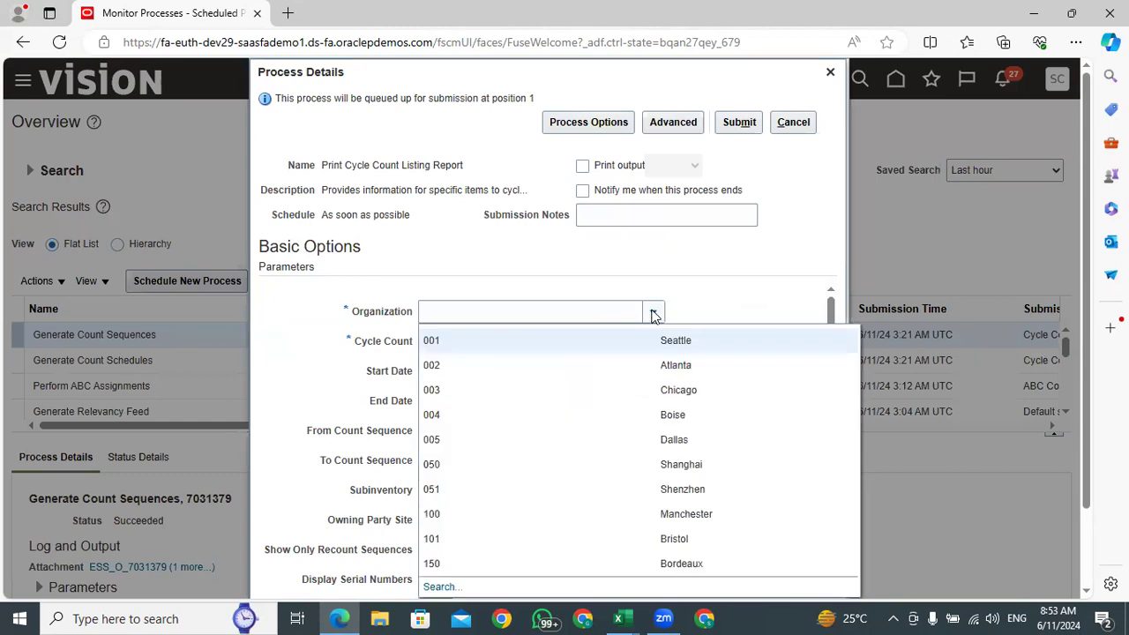
pyautogui.click(601, 340)
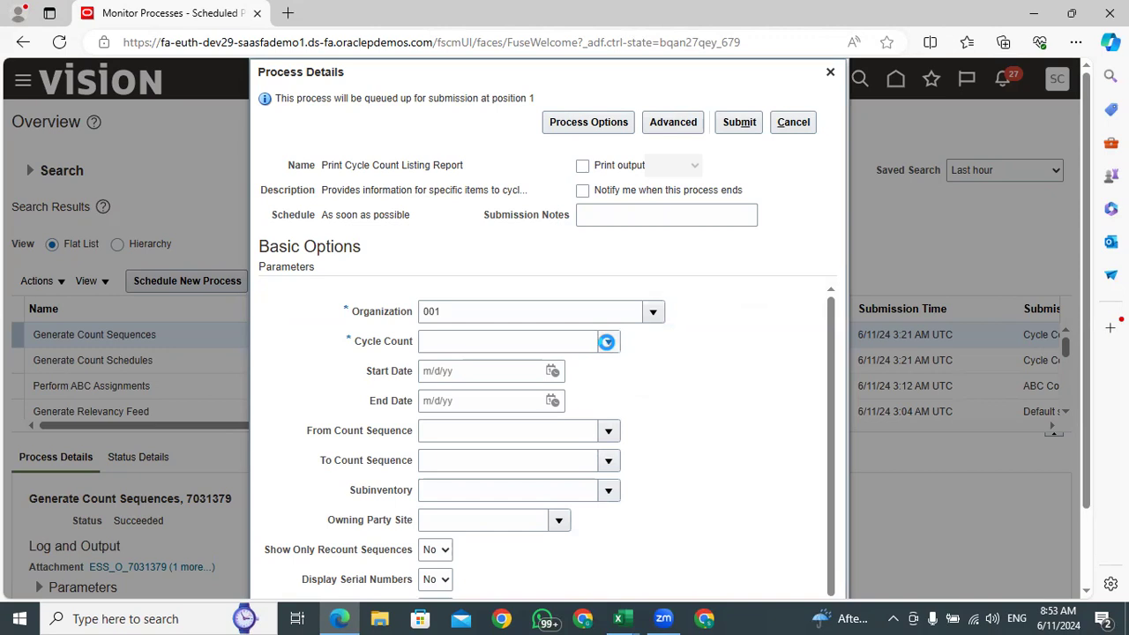
pyautogui.click(606, 341)
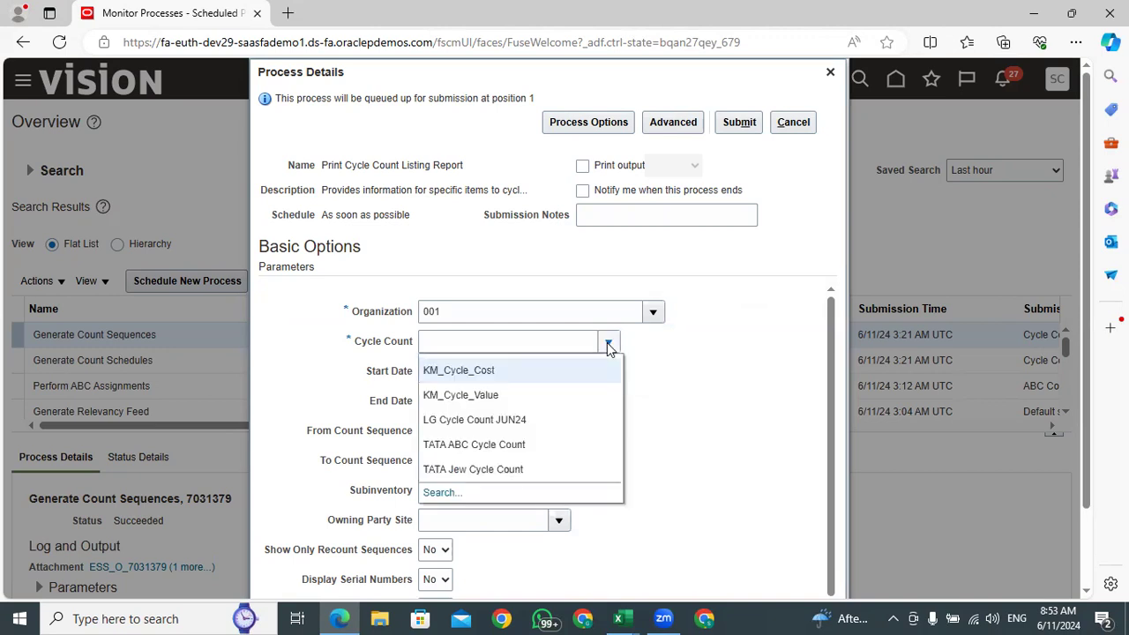
pyautogui.click(478, 444)
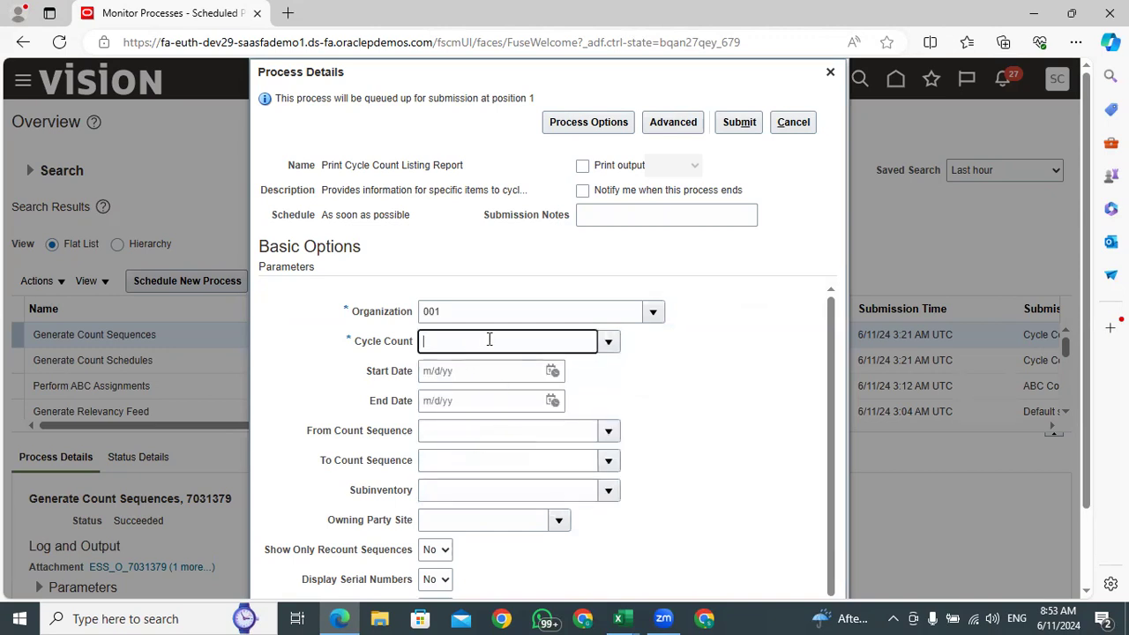
pyautogui.moveTo(556, 342); pyautogui.dragTo(409, 349)
pyautogui.click(696, 438)
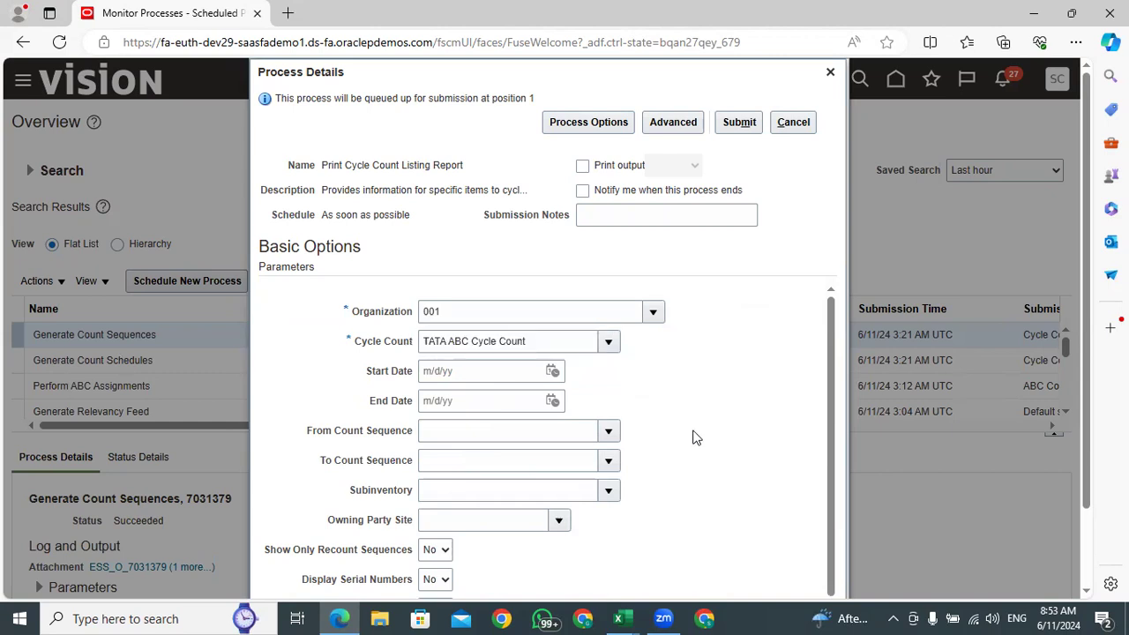
pyautogui.scroll(-3, 695, 432)
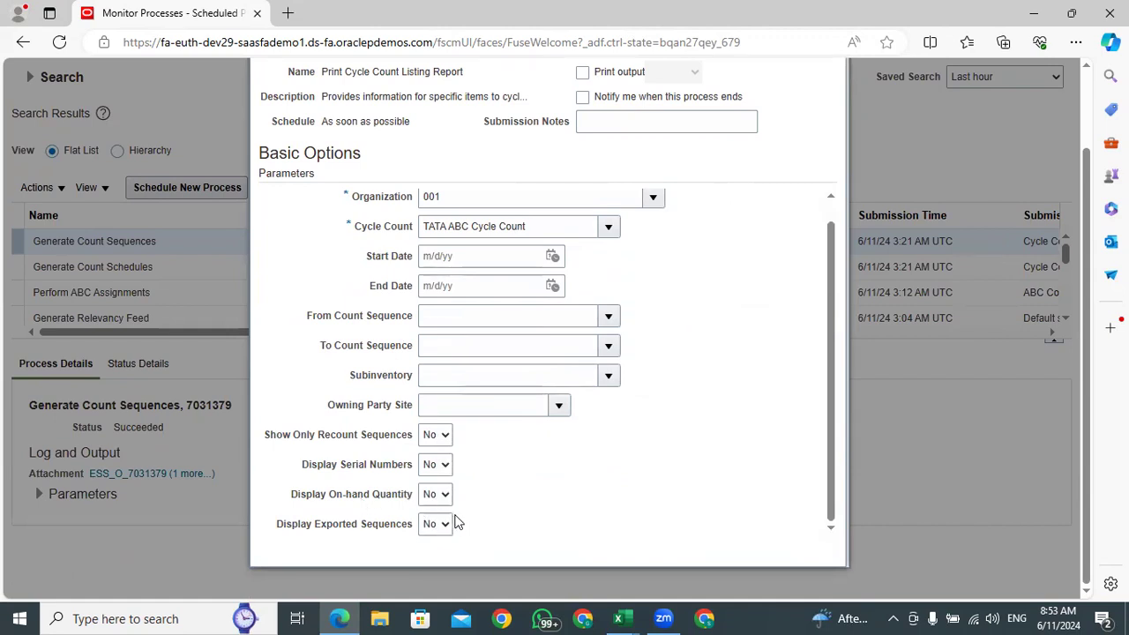
pyautogui.scroll(3, 731, 214)
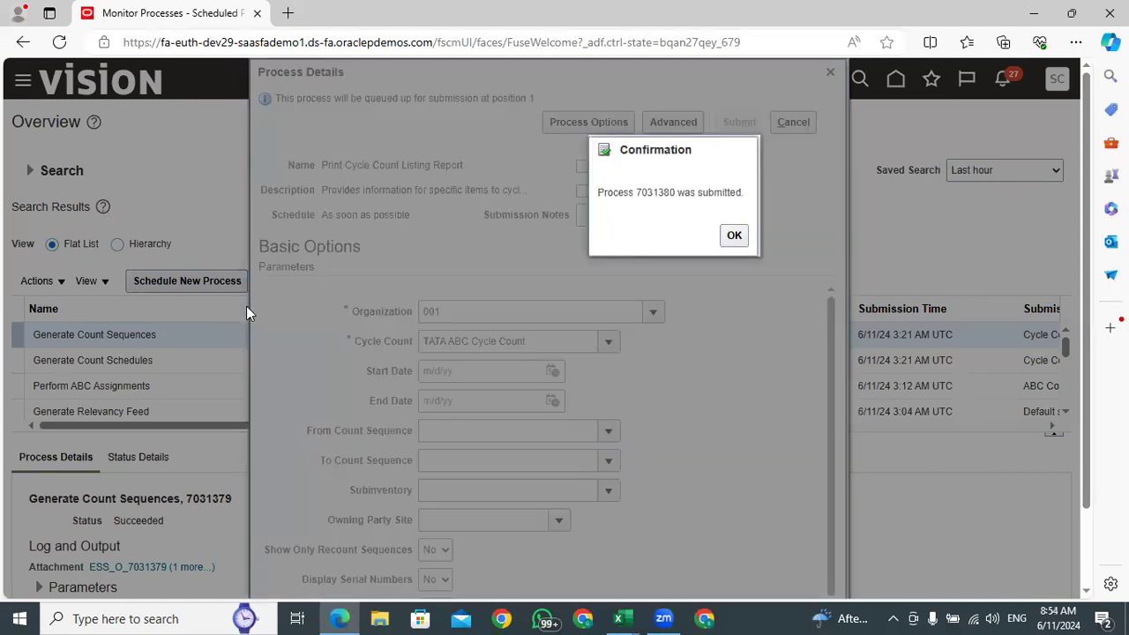
pyautogui.click(731, 235)
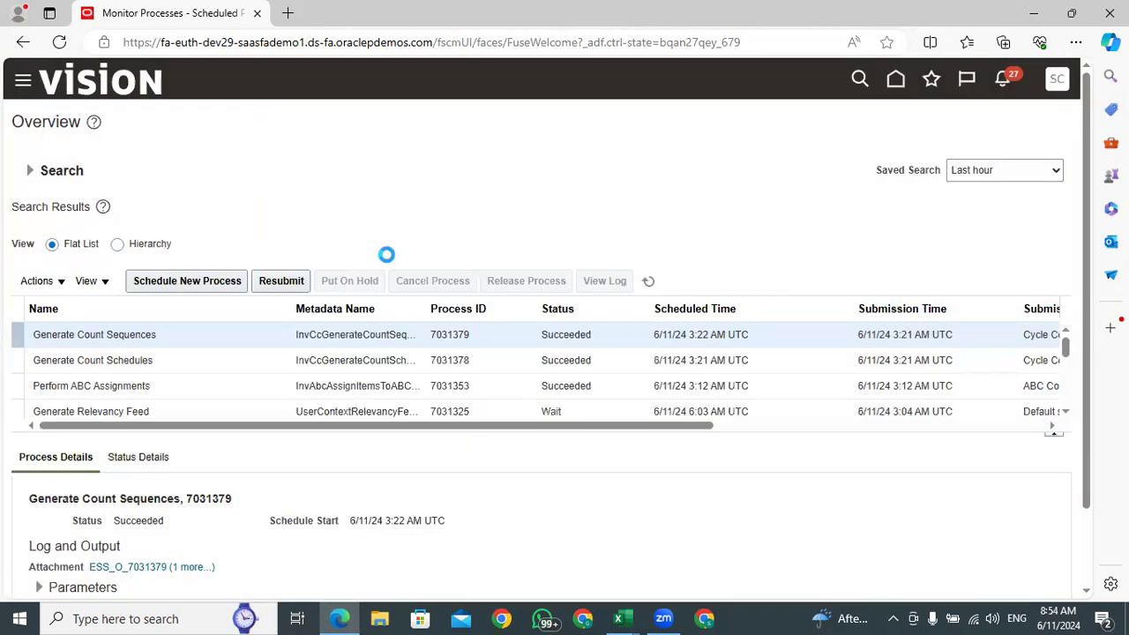
# Refresh the process list until the Print Cycle Count Listing Report finishes, and select its row
pyautogui.click(653, 284)
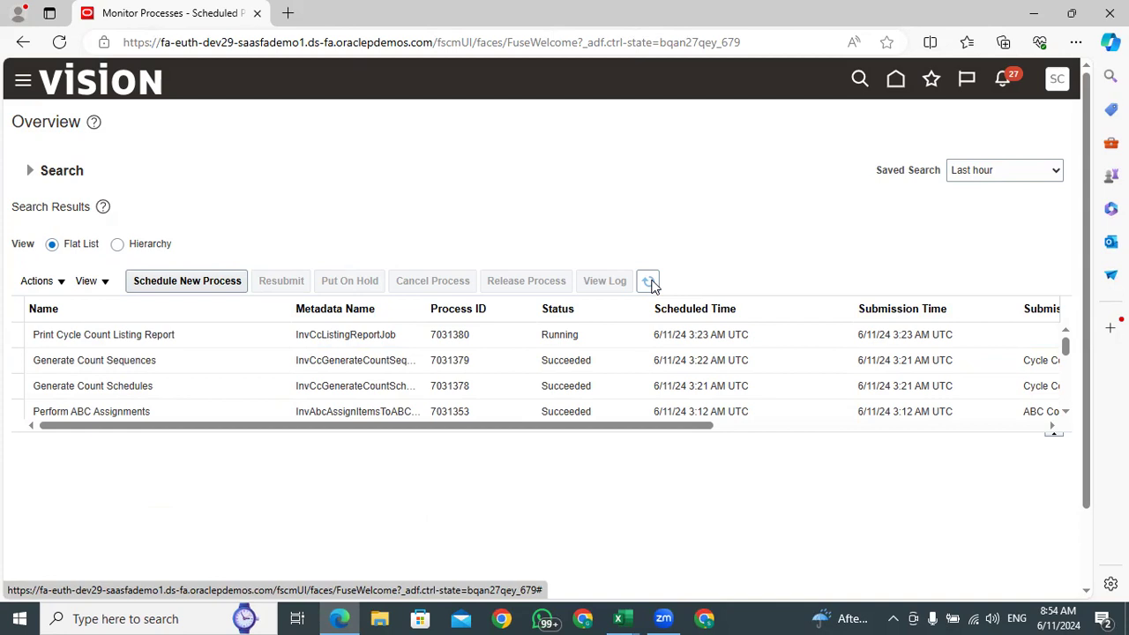
pyautogui.click(649, 283)
pyautogui.click(607, 335)
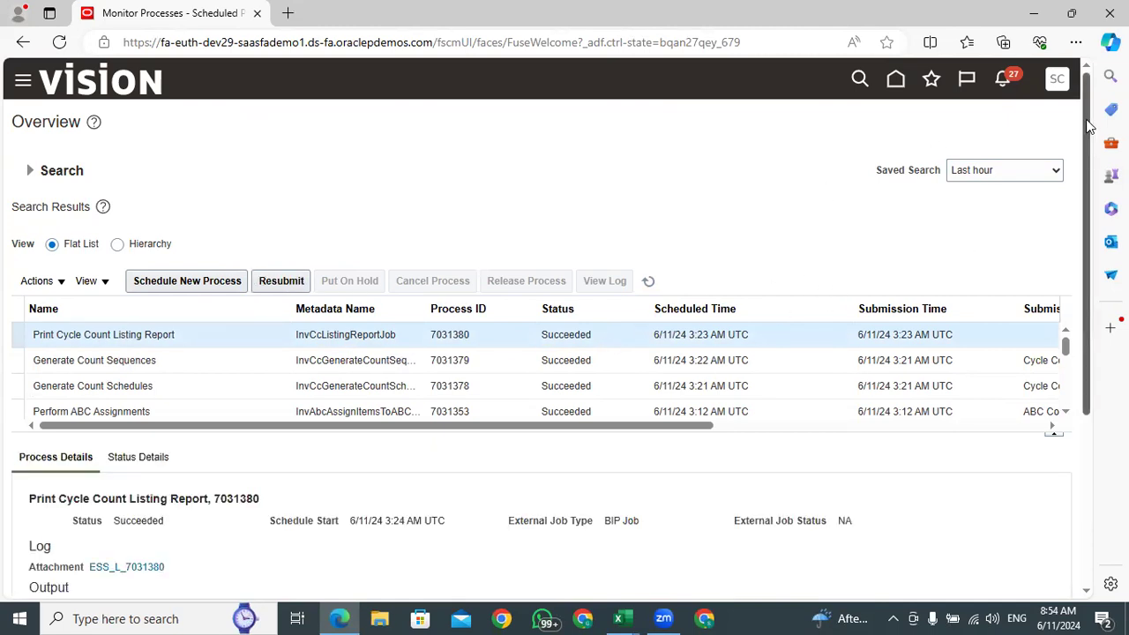
# Open the report output of the selected Print Cycle Count Listing Report process
pyautogui.moveTo(1087, 123); pyautogui.dragTo(1089, 330)
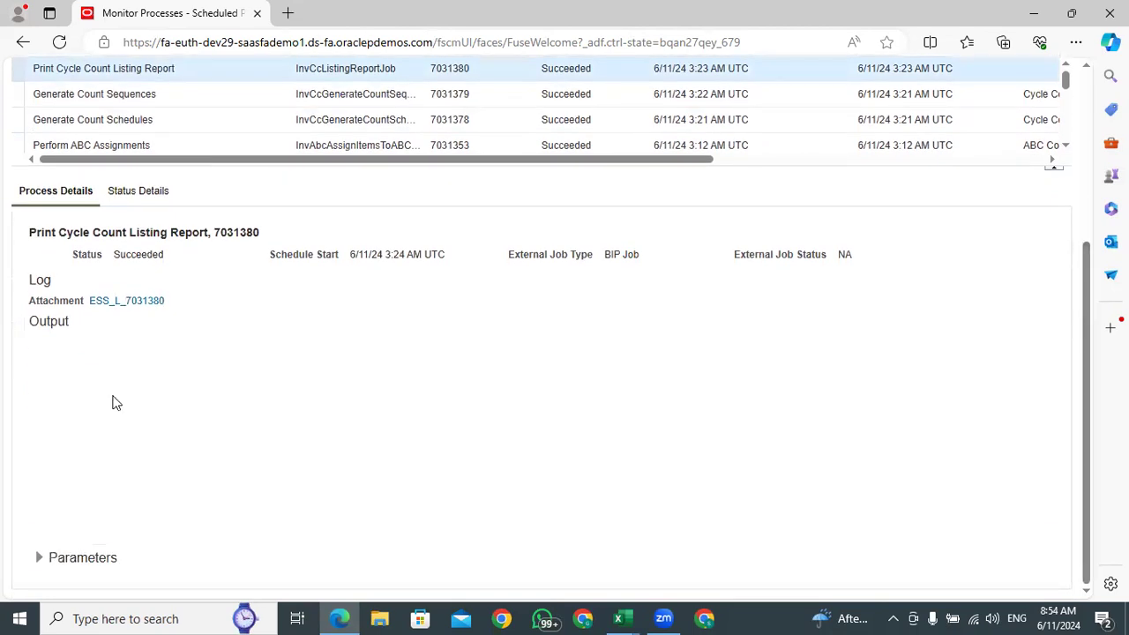
pyautogui.click(320, 398)
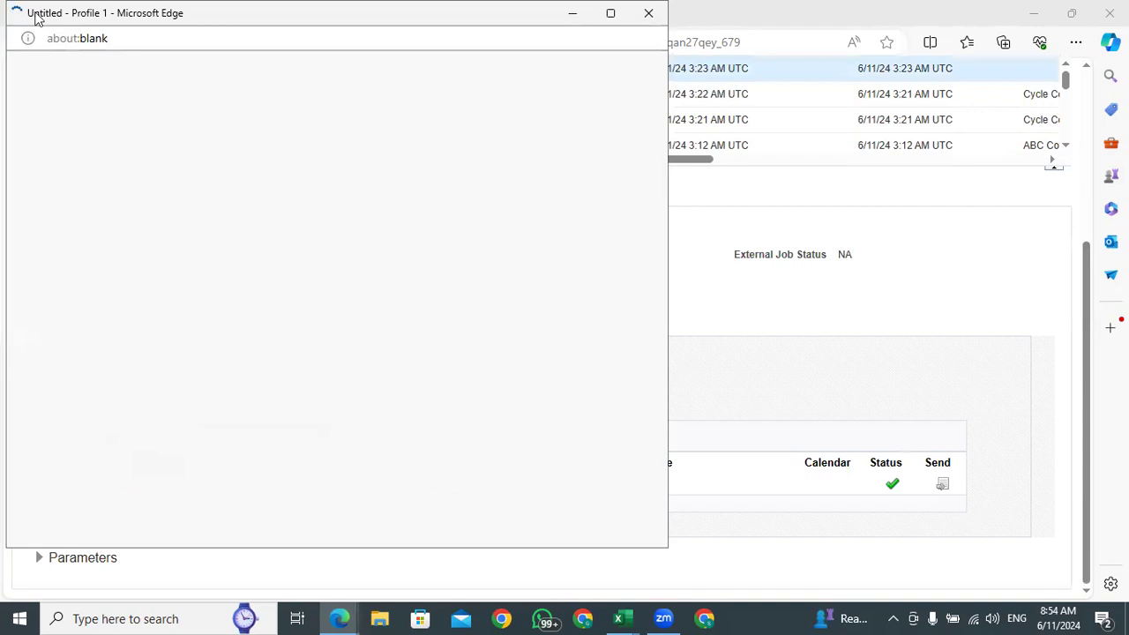
pyautogui.click(577, 254)
pyautogui.click(490, 308)
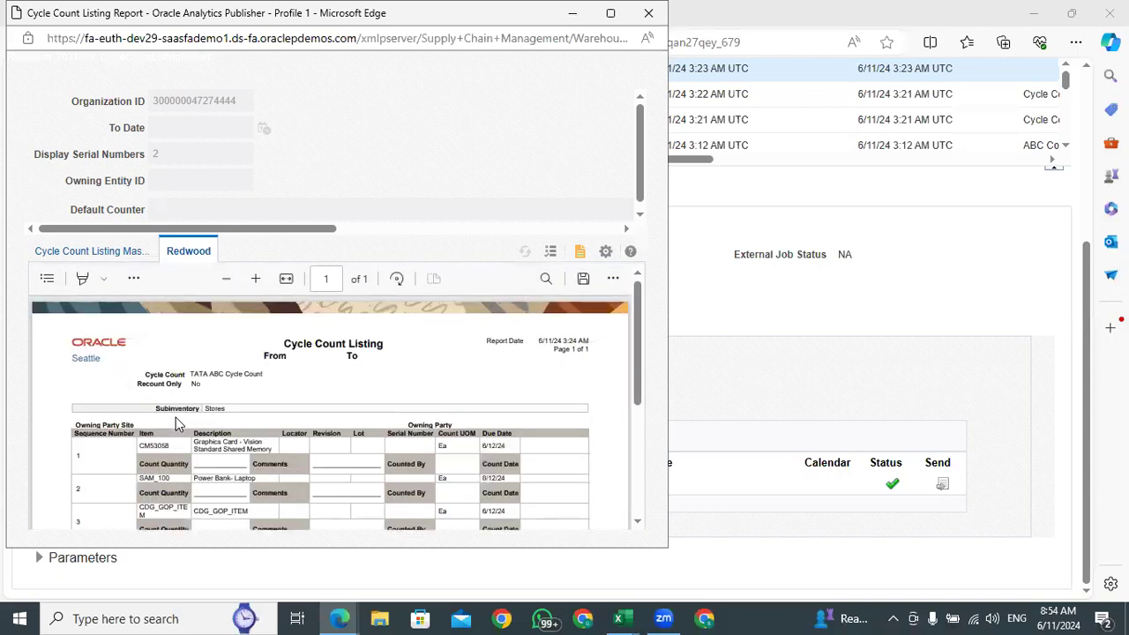
# Maximize the report window, enlarge the Cycle Count Listing page and examine its sequence numbers, items and due dates
pyautogui.scroll(-10, 228, 418)
pyautogui.scroll(10, 228, 418)
pyautogui.doubleClick(125, 21)
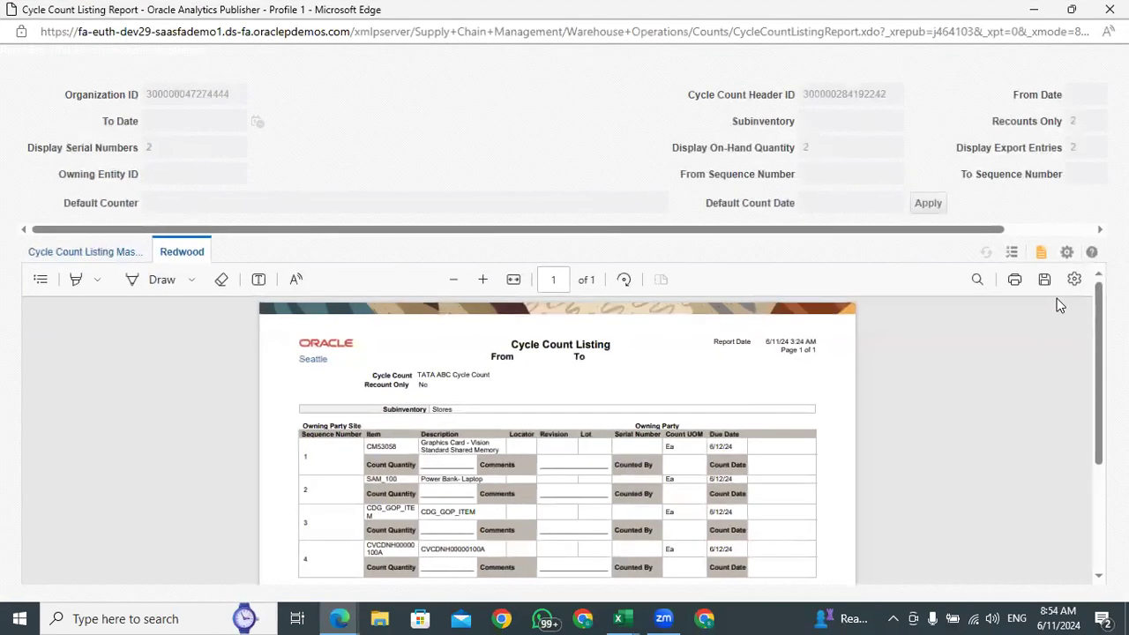
pyautogui.click(483, 286)
pyautogui.click(483, 280)
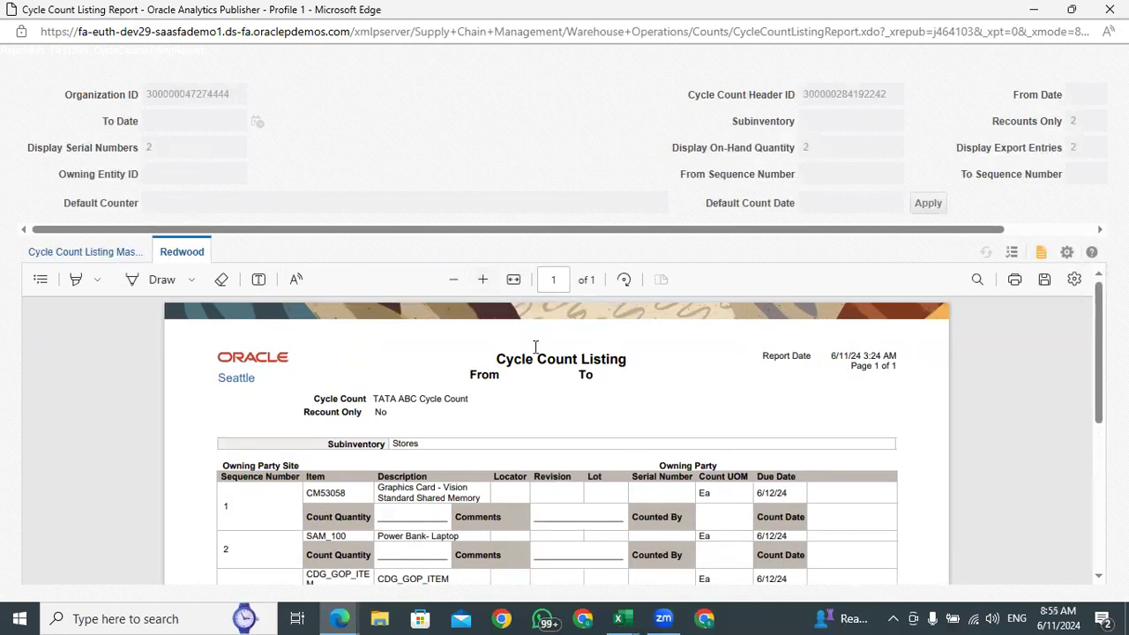
pyautogui.click(483, 279)
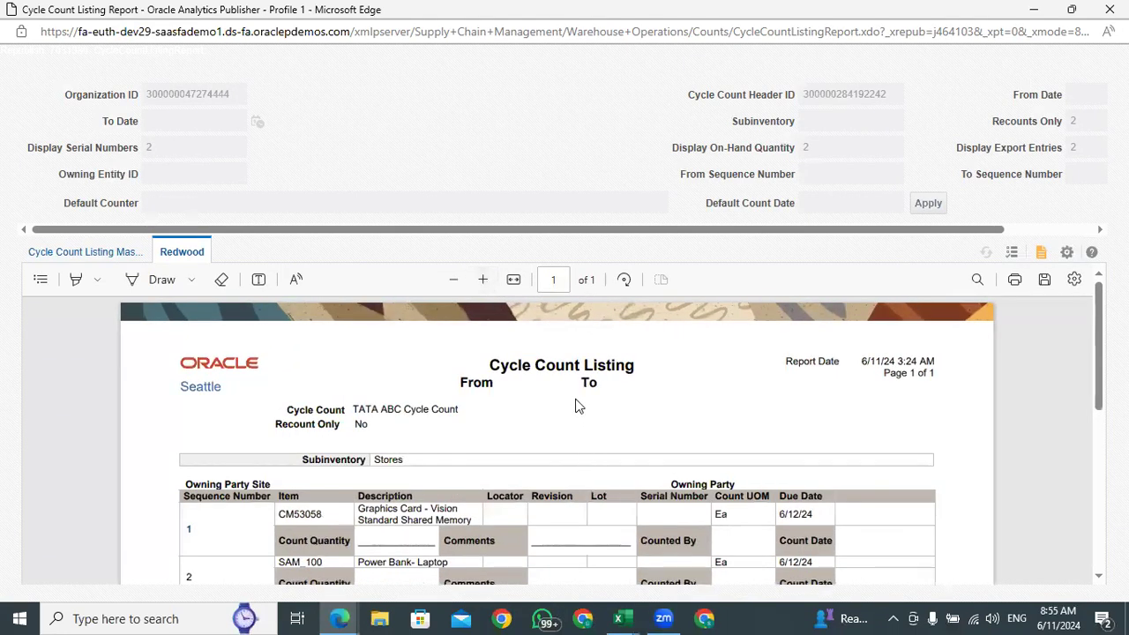
pyautogui.scroll(-2, 1099, 355)
pyautogui.moveTo(1100, 355)
pyautogui.mouseDown()
pyautogui.moveTo(1098, 300)
pyautogui.moveTo(1099, 352)
pyautogui.mouseUp()
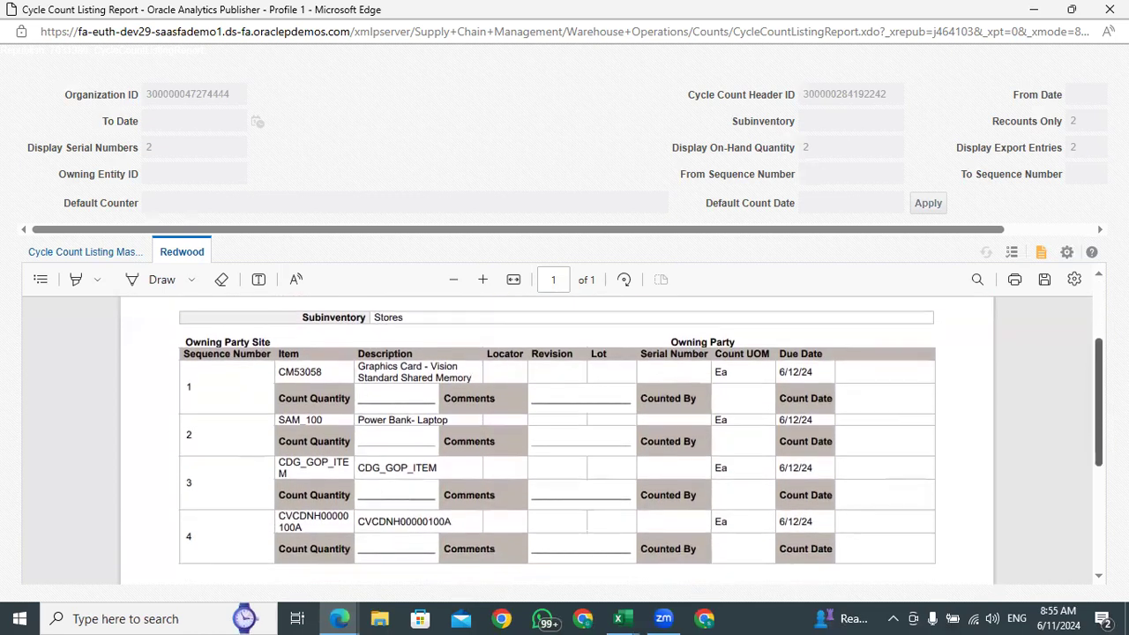
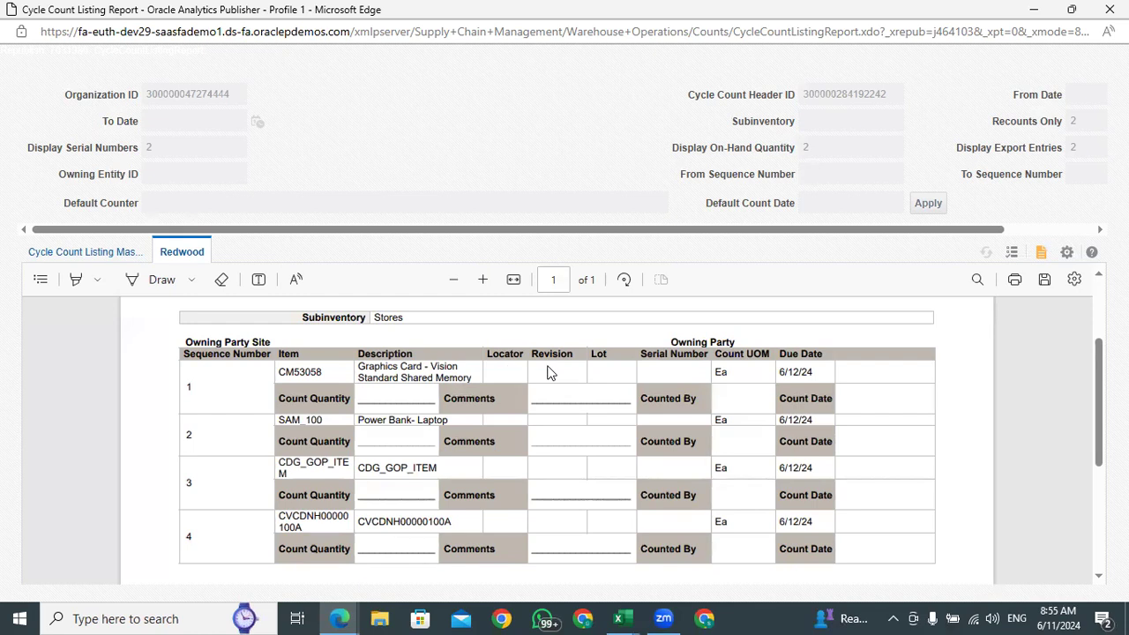
# Examine the listing's Locator to Serial Number columns and the item, description, sequence number and count quantity label of the first entry
pyautogui.moveTo(716, 353); pyautogui.dragTo(484, 355)
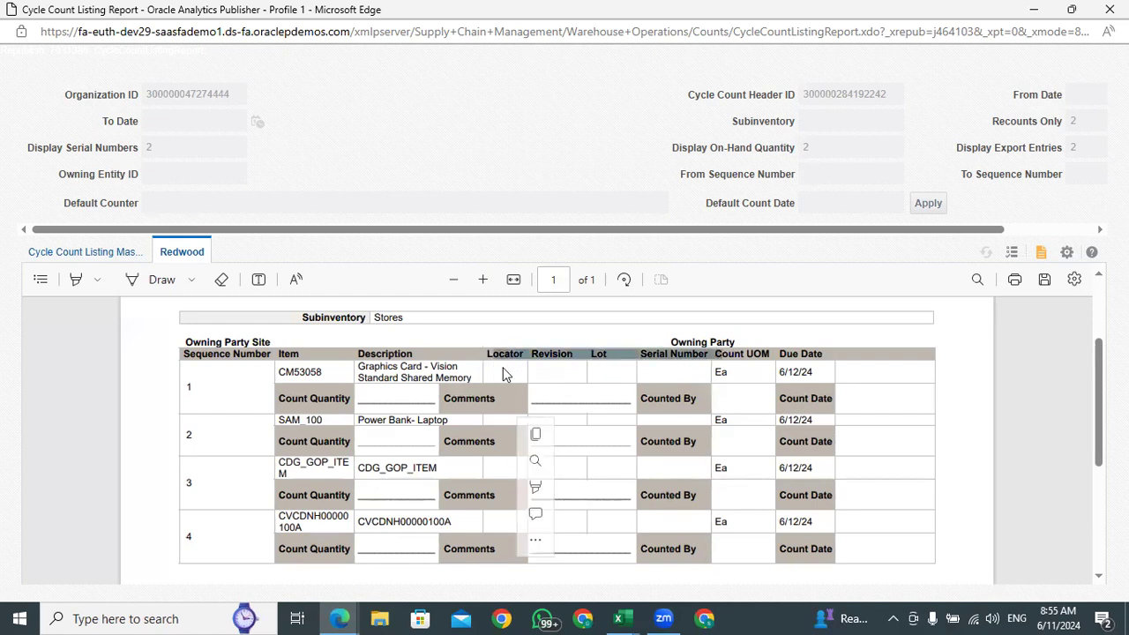
pyautogui.click(499, 368)
pyautogui.moveTo(712, 353); pyautogui.dragTo(458, 354)
pyautogui.click(687, 369)
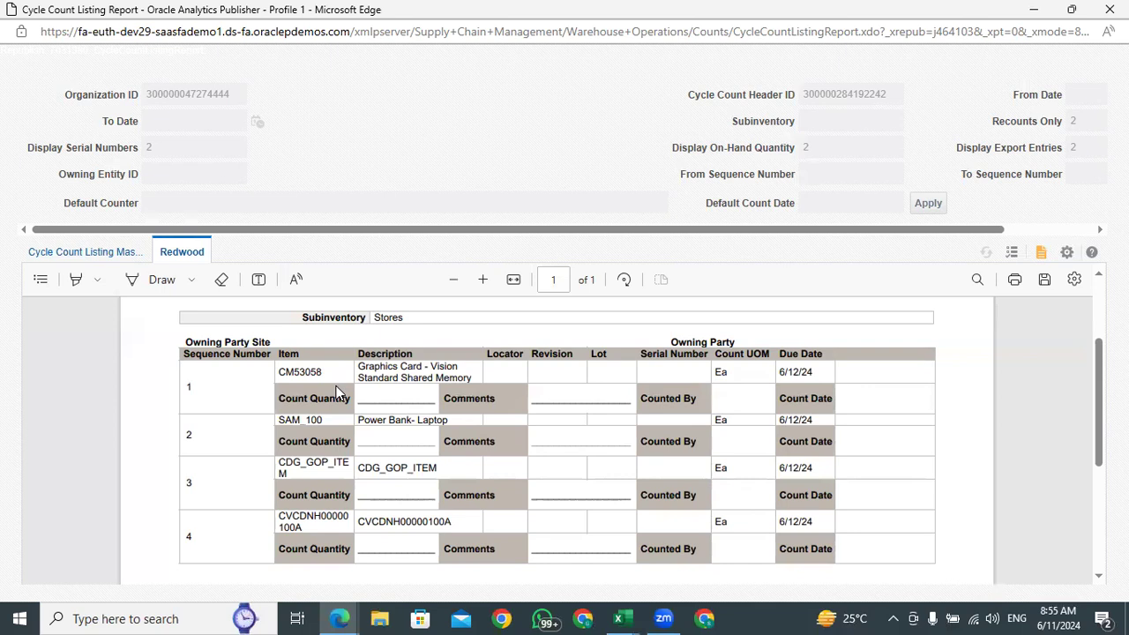
pyautogui.moveTo(475, 378); pyautogui.dragTo(358, 365)
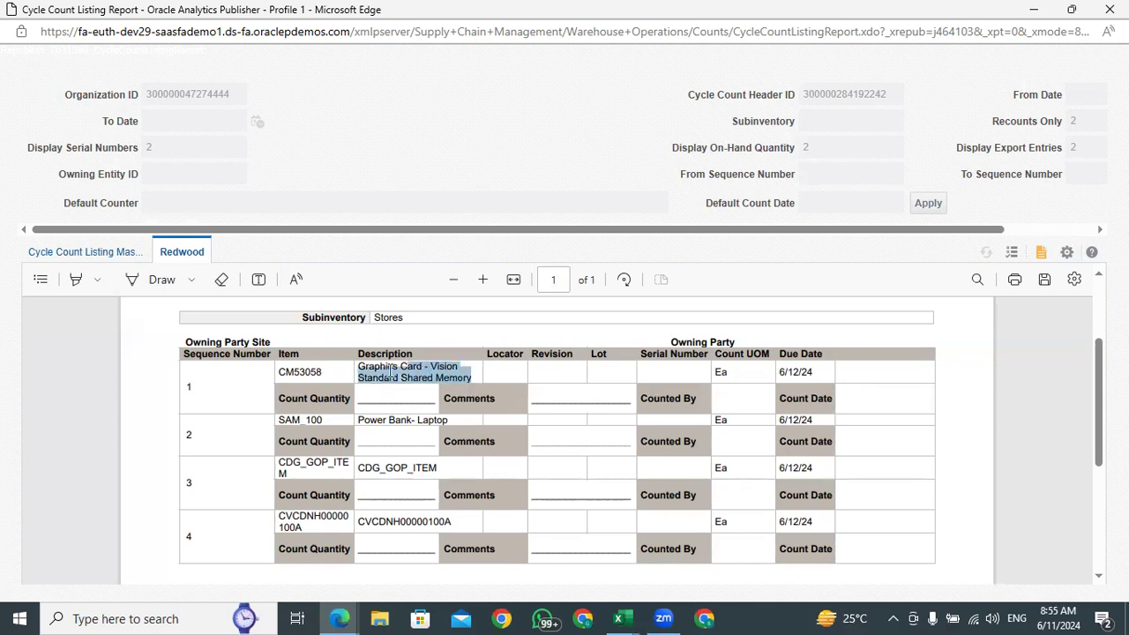
pyautogui.click(323, 374)
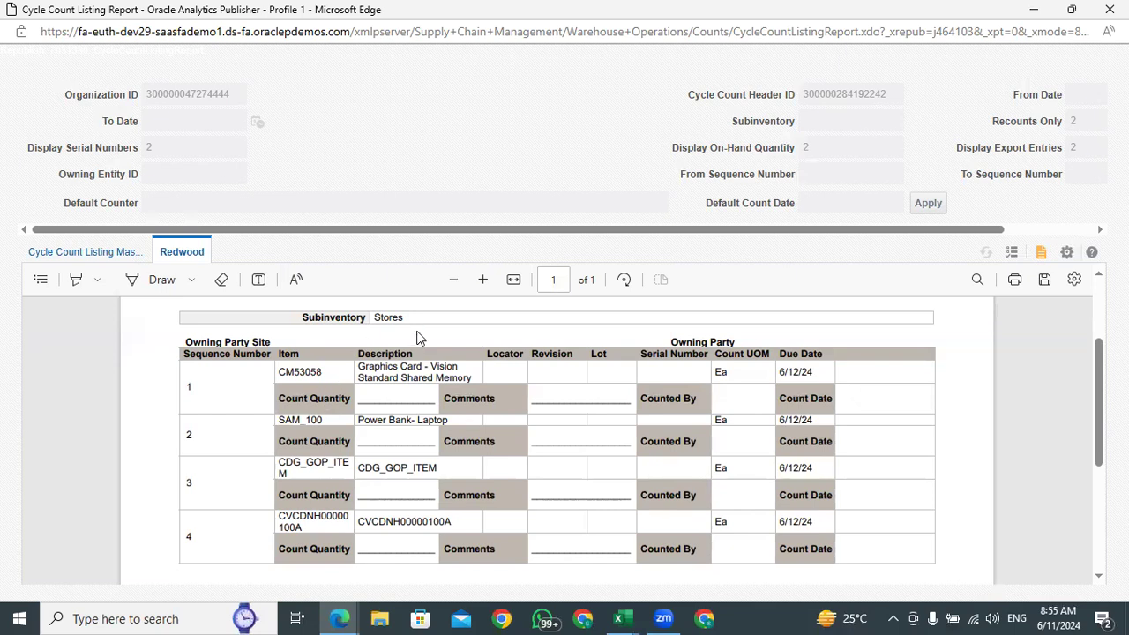
pyautogui.moveTo(324, 371); pyautogui.dragTo(280, 373)
pyautogui.moveTo(212, 390); pyautogui.dragTo(186, 388)
pyautogui.click(317, 379)
pyautogui.moveTo(350, 398); pyautogui.dragTo(284, 398)
# Review the item codes of sequences 2 to 4 in the count listing and return to item CM53058
pyautogui.doubleClick(327, 422)
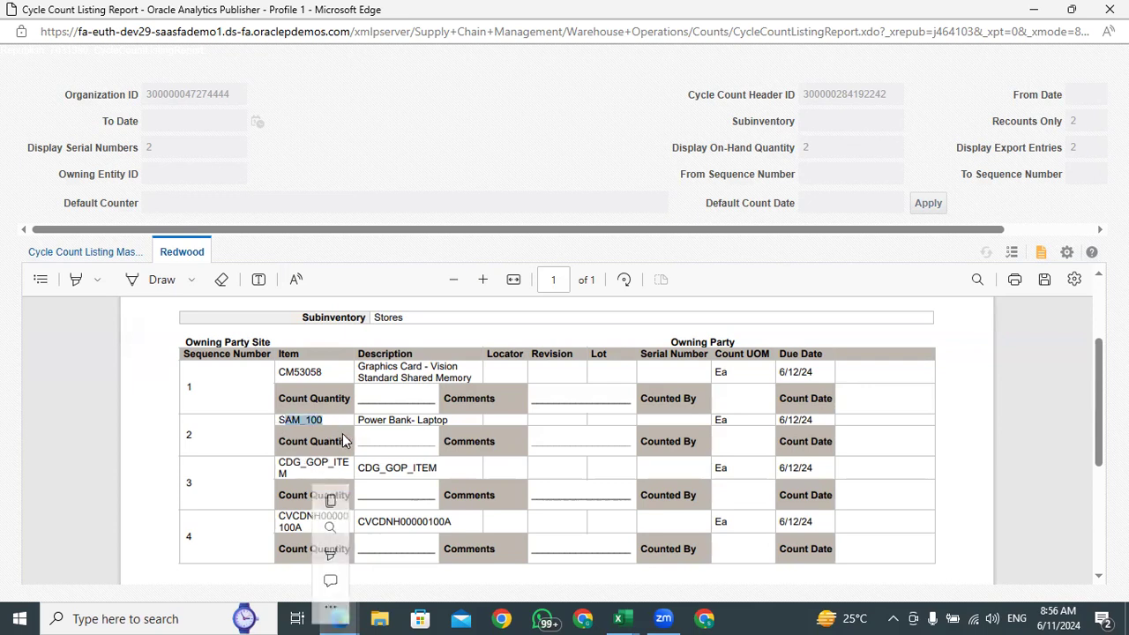
pyautogui.click(311, 486)
pyautogui.moveTo(302, 474); pyautogui.dragTo(270, 458)
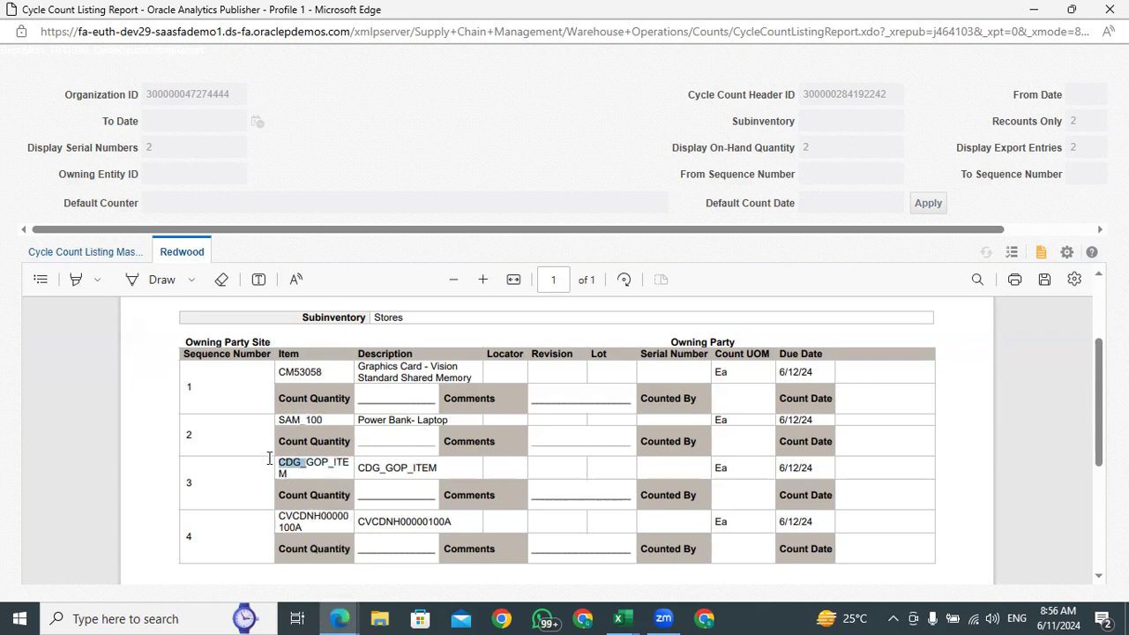
pyautogui.click(291, 474)
pyautogui.moveTo(307, 527); pyautogui.dragTo(273, 515)
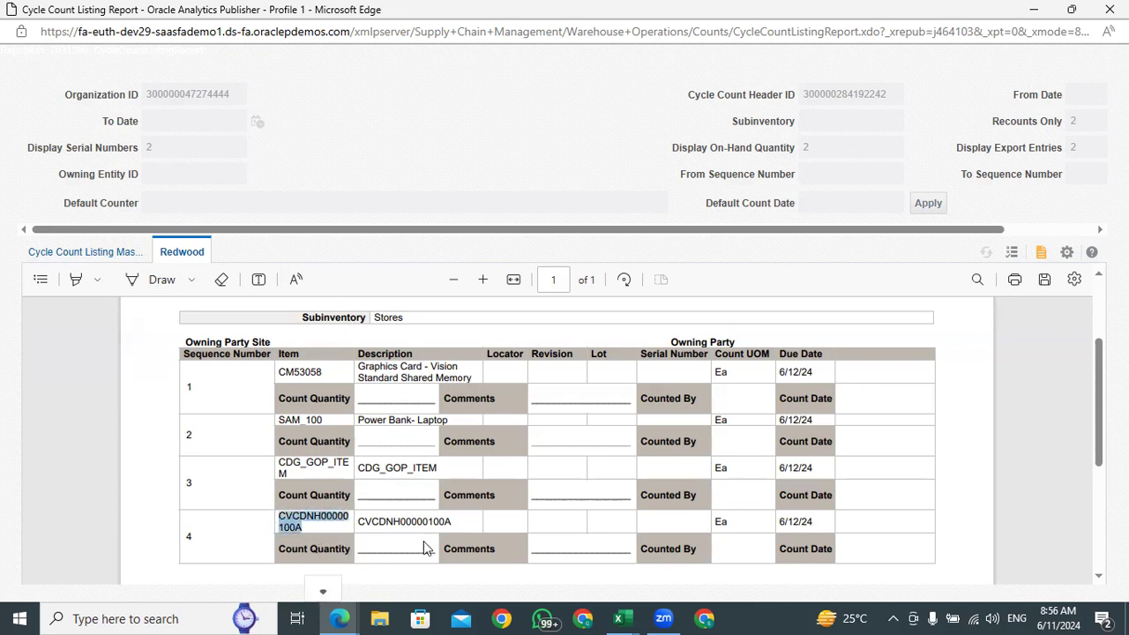
pyautogui.click(337, 394)
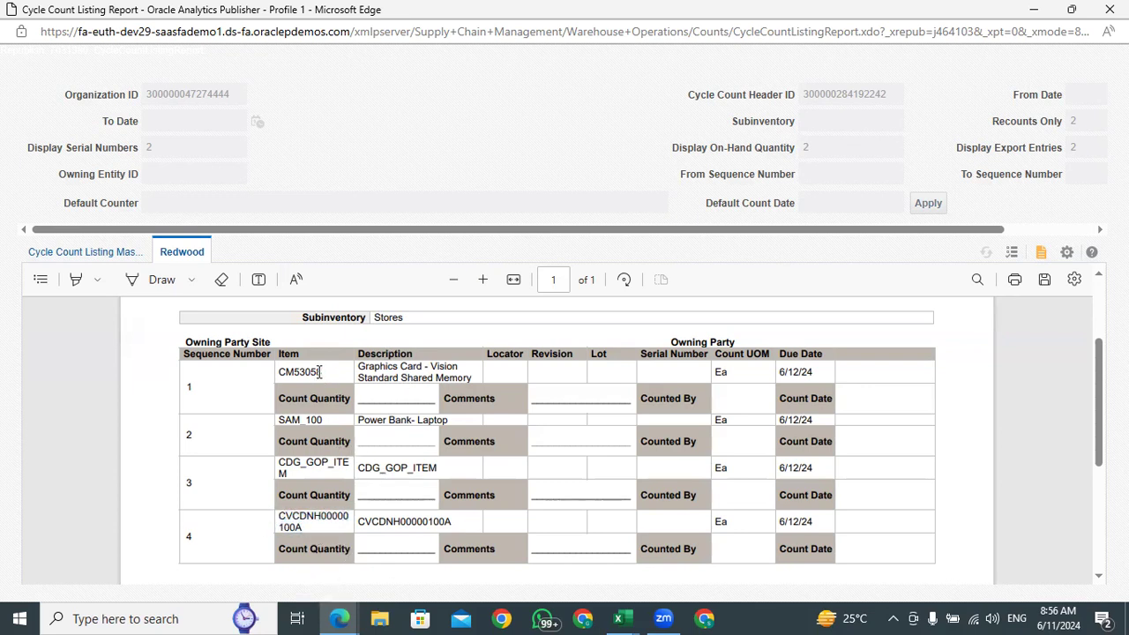
pyautogui.moveTo(326, 371); pyautogui.dragTo(271, 377)
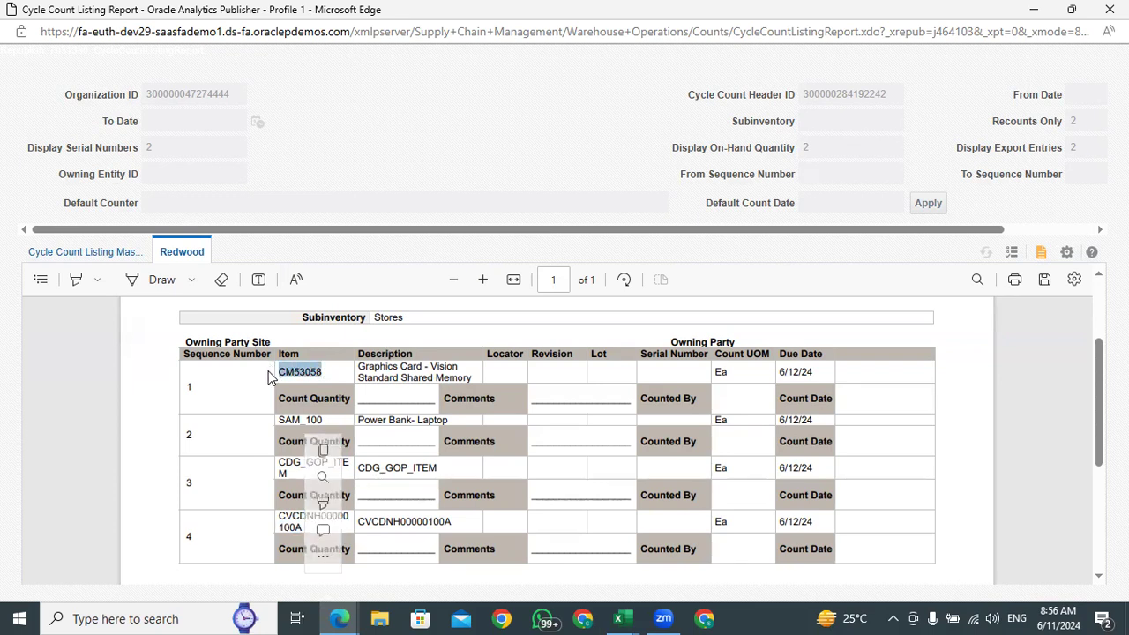
# Export the Redwood count listing report as Excel (*.xlsx) and open the downloaded CycleCountListingReport_Redwood file
pyautogui.click(1042, 254)
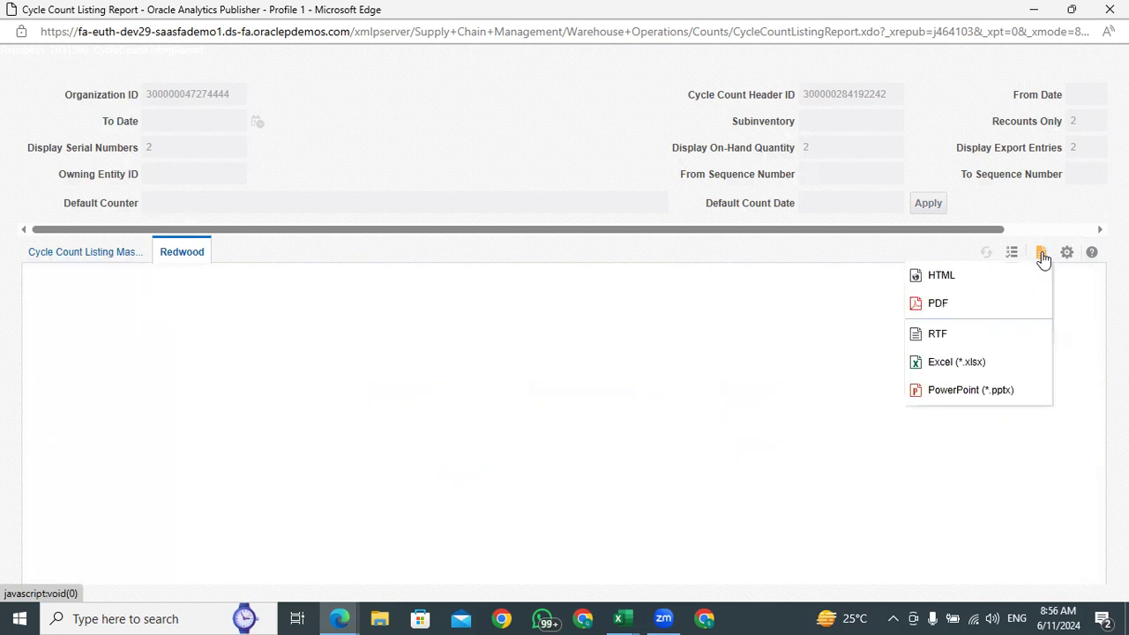
pyautogui.click(950, 363)
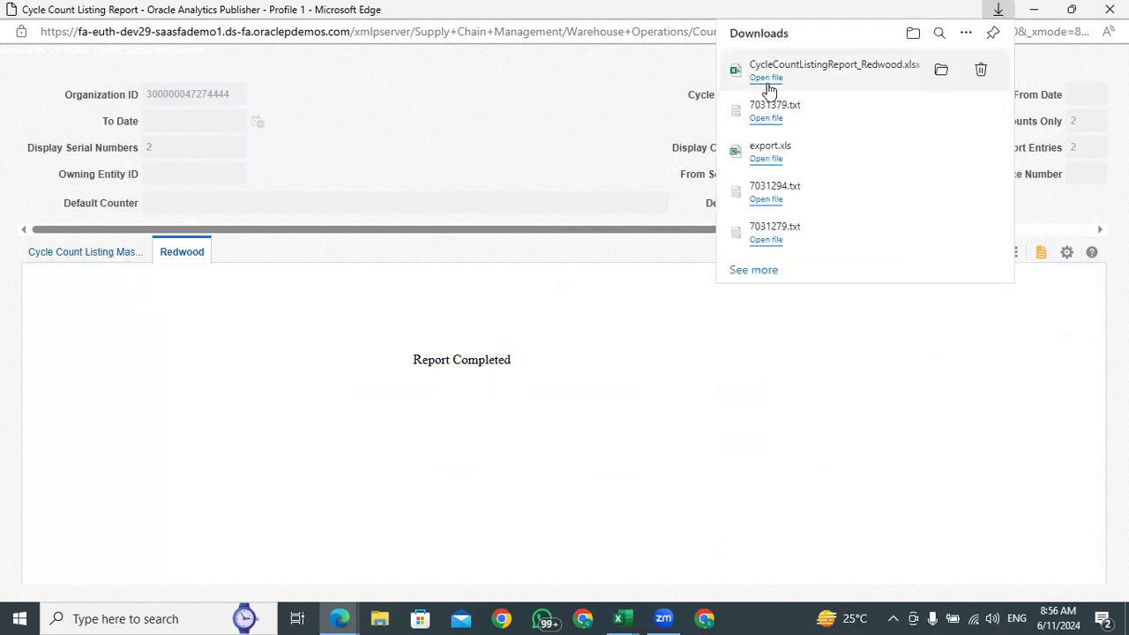
pyautogui.click(766, 77)
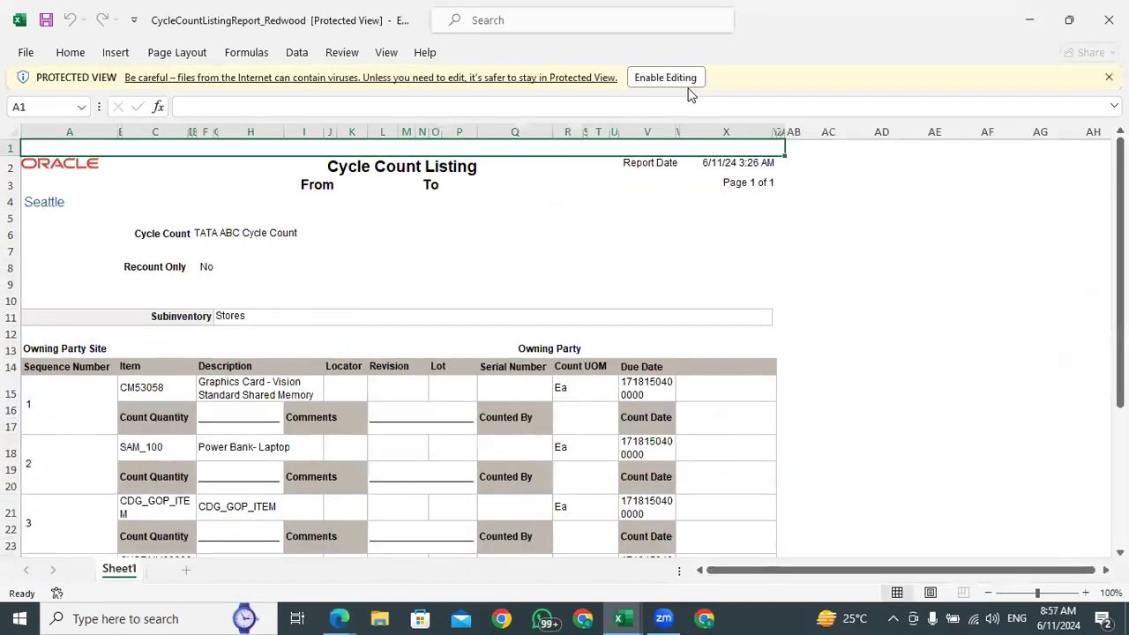
pyautogui.click(654, 77)
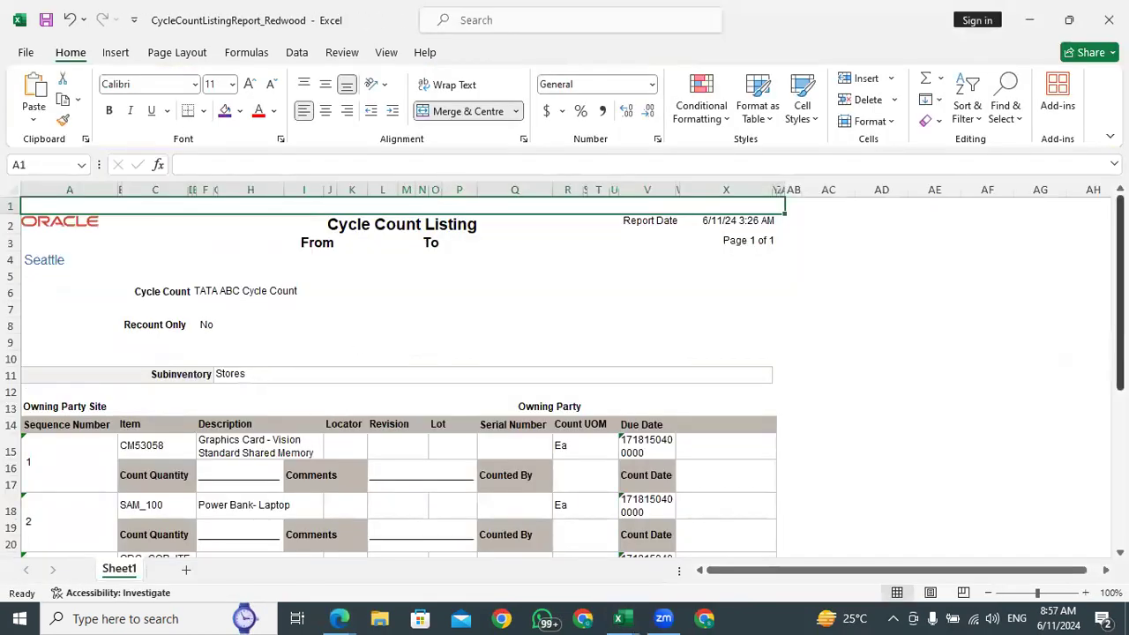
# Copy the item number CM53058 from the first sequence of the exported count listing
pyautogui.scroll(-2, 346, 389)
pyautogui.click(226, 401)
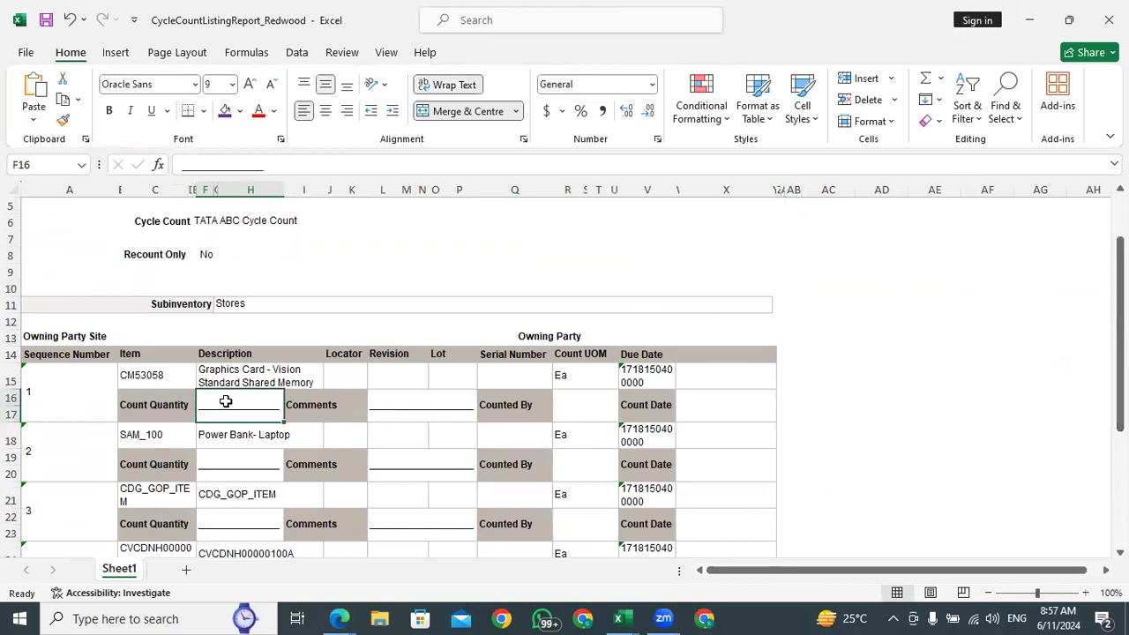
pyautogui.click(150, 374)
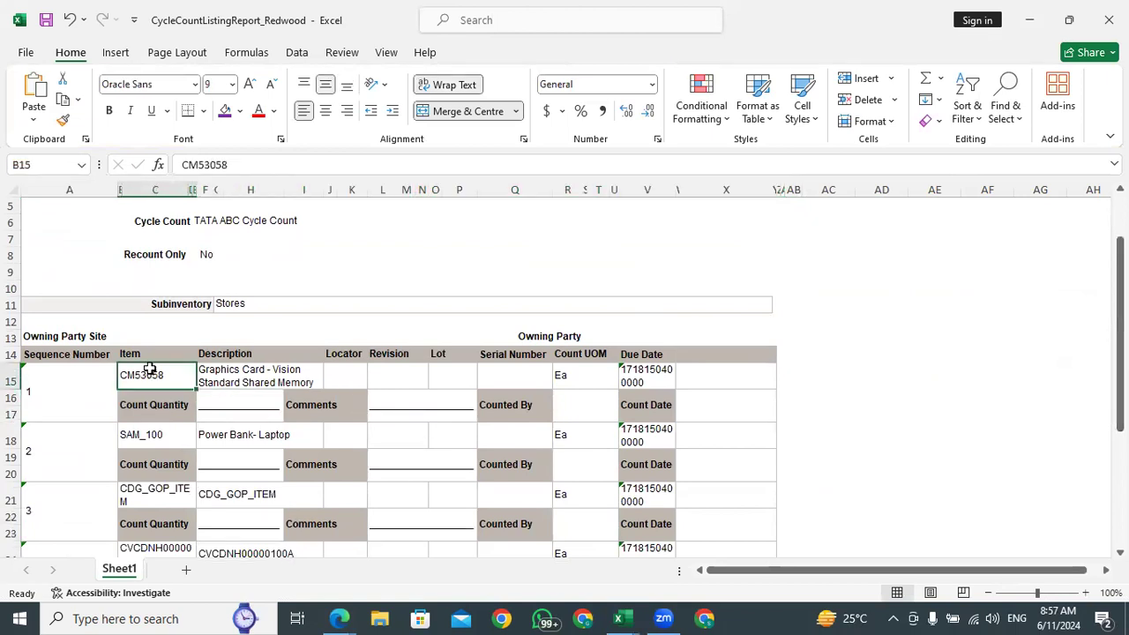
pyautogui.hotkey('ctrl', 'c')
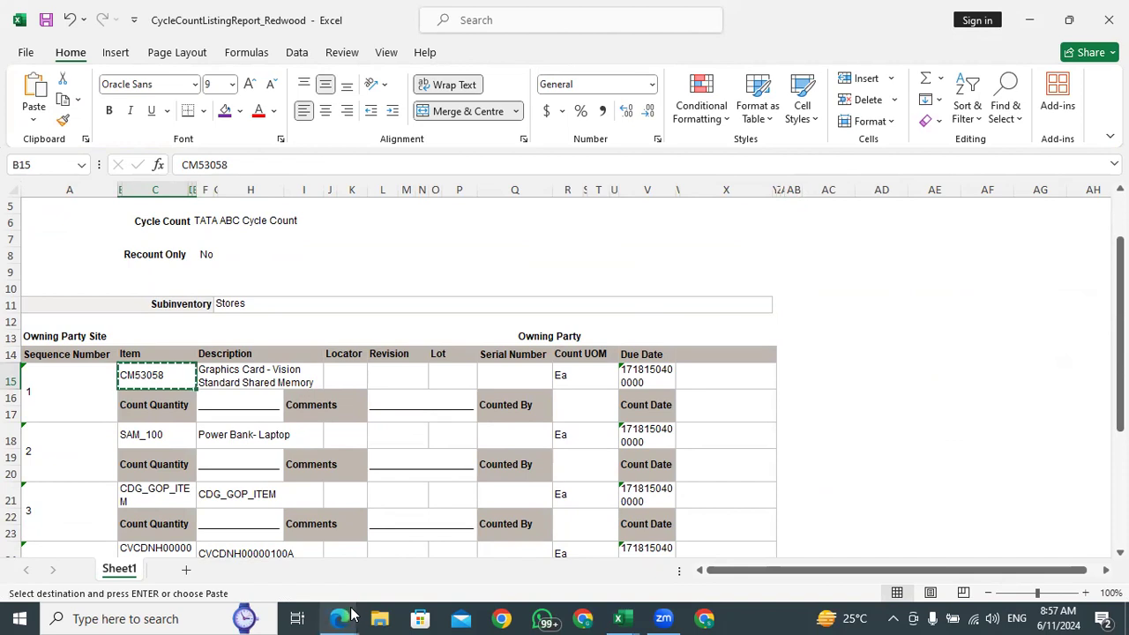
# Switch back to Oracle in Edge and go from the home page to Inventory Management under Supply Chain Execution
pyautogui.moveTo(343, 617)
pyautogui.click(247, 551)
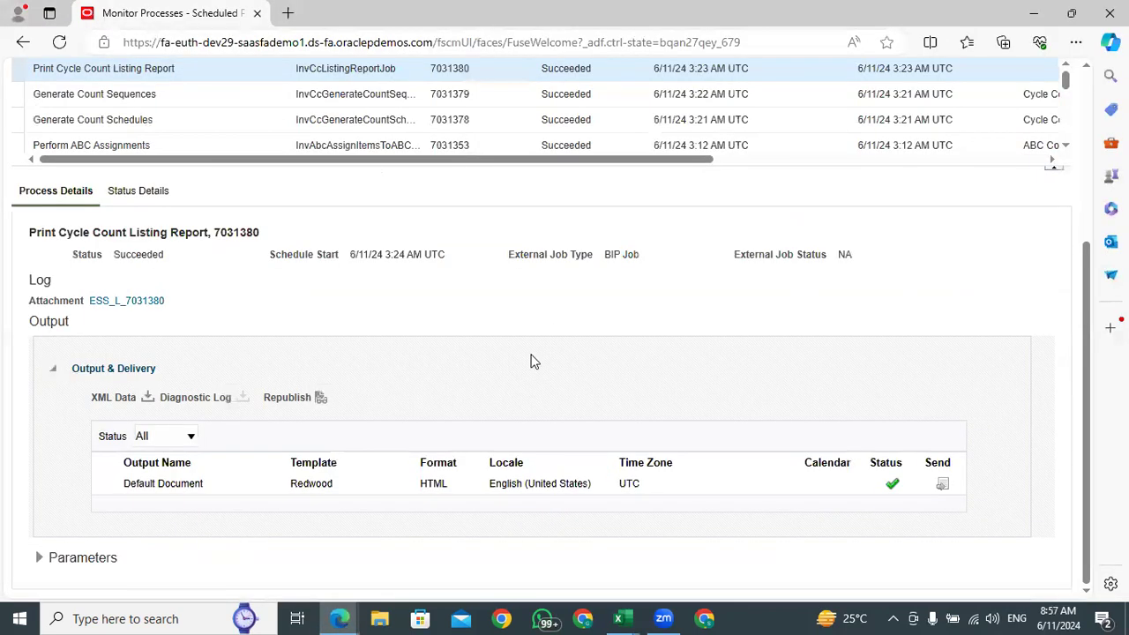
pyautogui.click(898, 81)
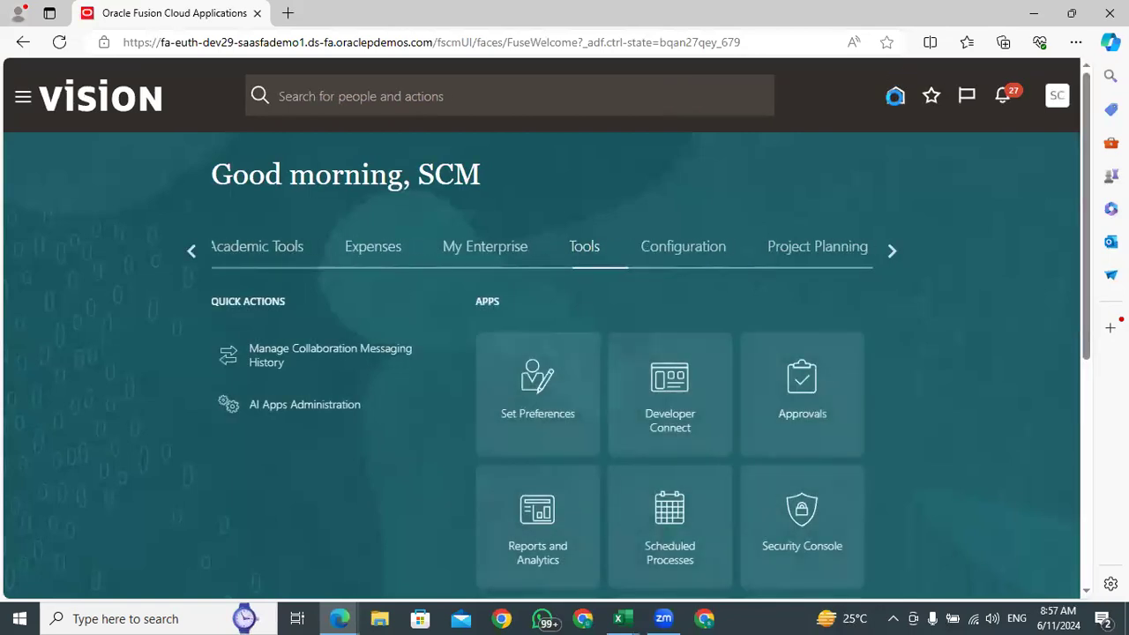
pyautogui.click(190, 254)
pyautogui.click(190, 255)
pyautogui.click(190, 255)
pyautogui.click(191, 254)
pyautogui.click(191, 254)
pyautogui.click(191, 255)
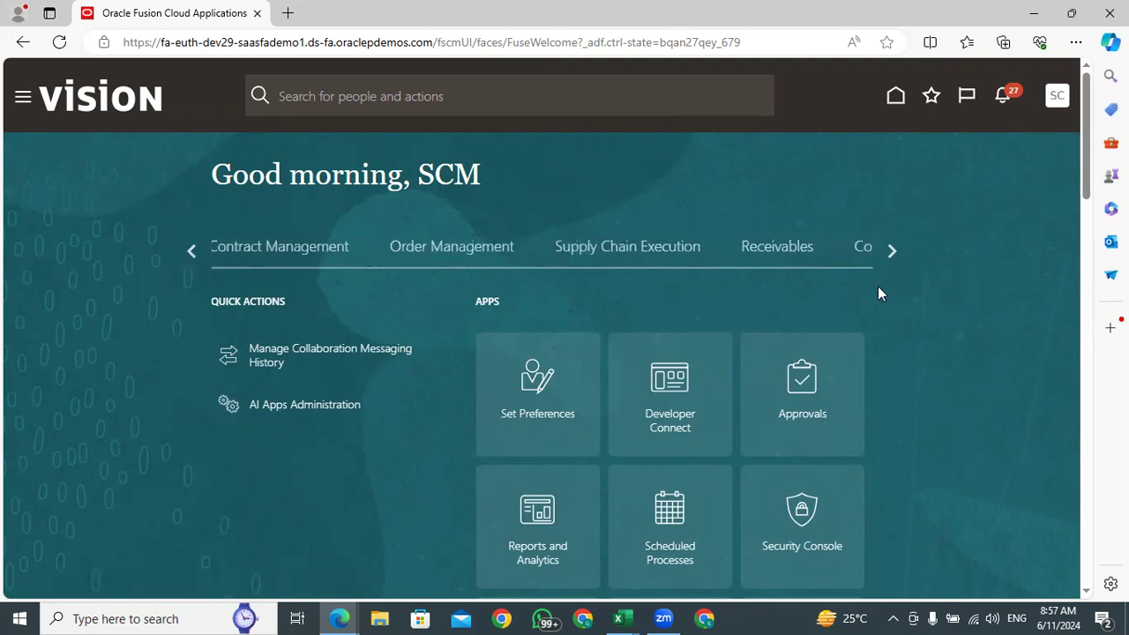
pyautogui.click(628, 250)
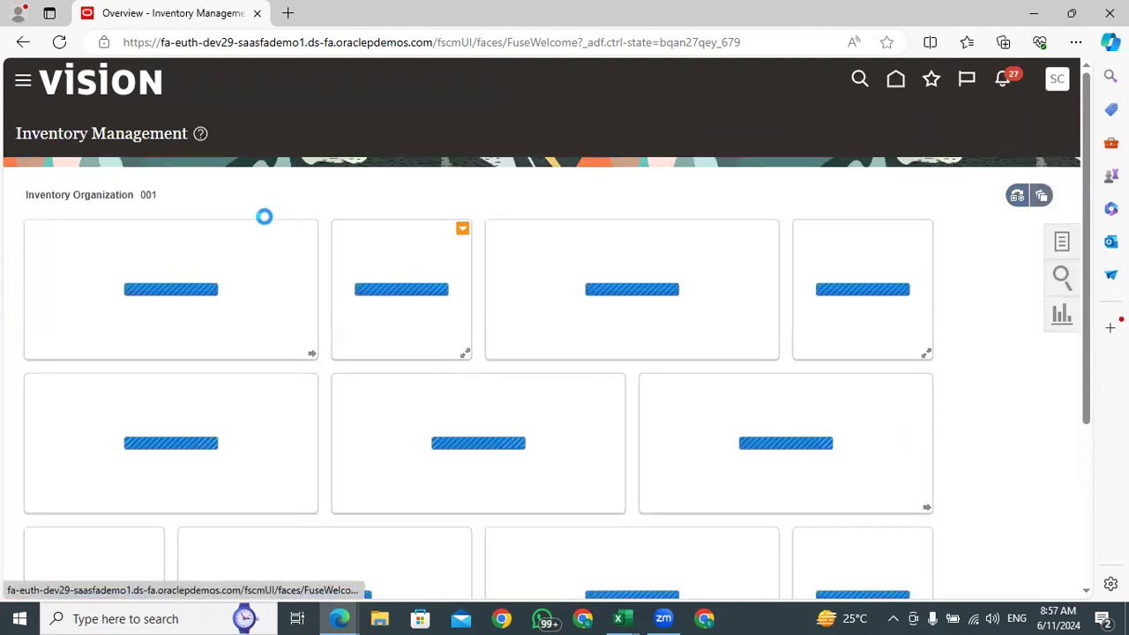
pyautogui.doubleClick(148, 195)
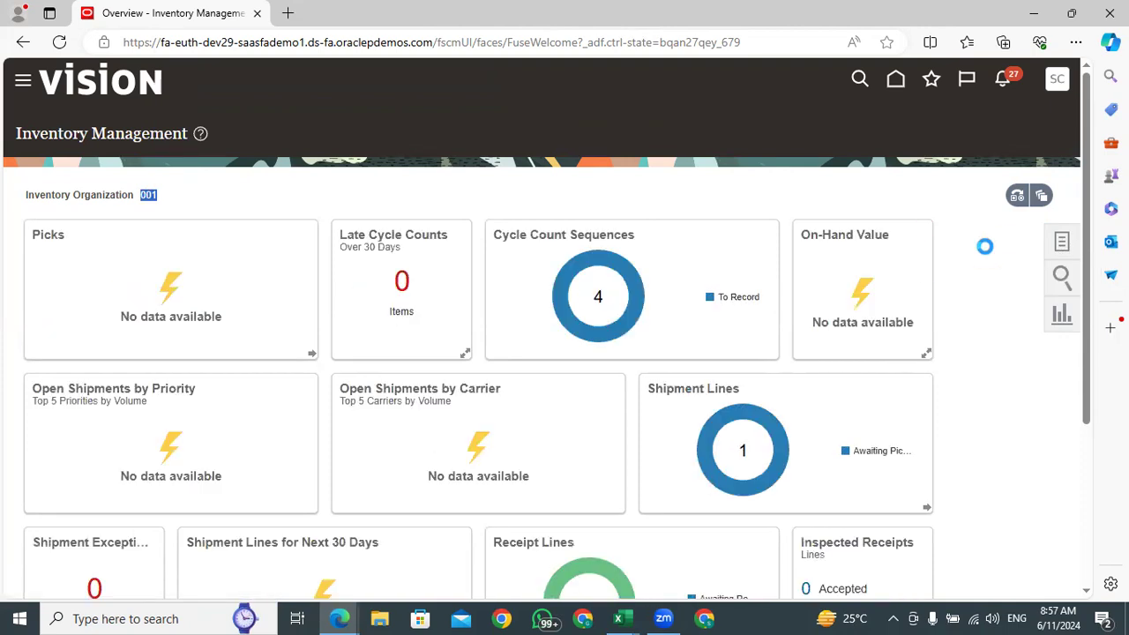
# Show the Inventory tasks and open Manage Item Quantities for organization 001
pyautogui.click(1061, 240)
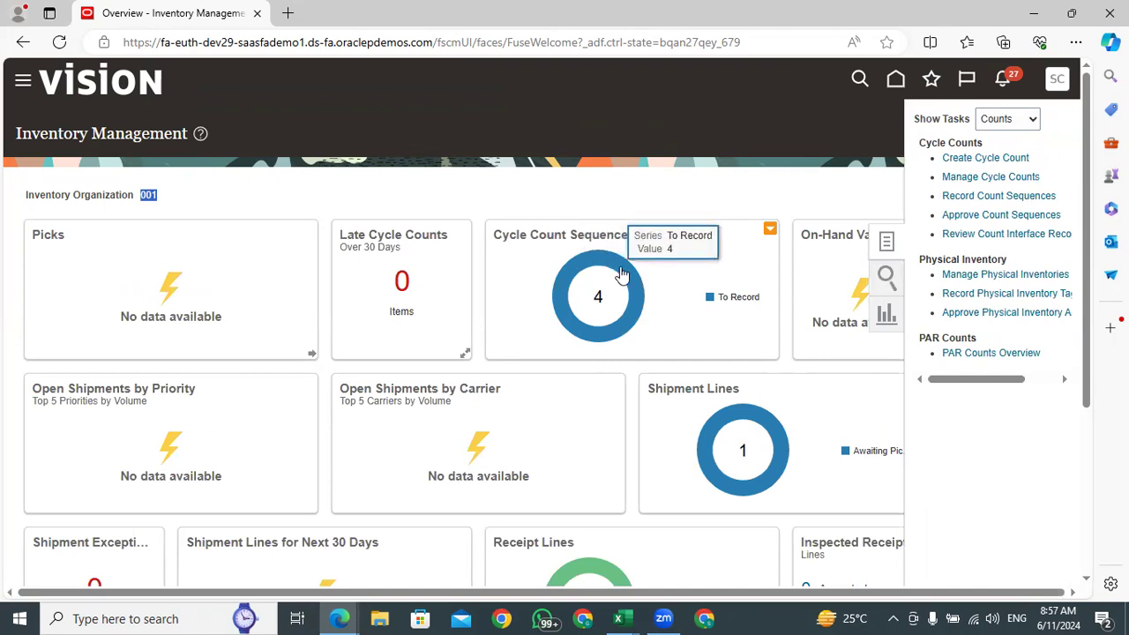
pyautogui.moveTo(629, 279)
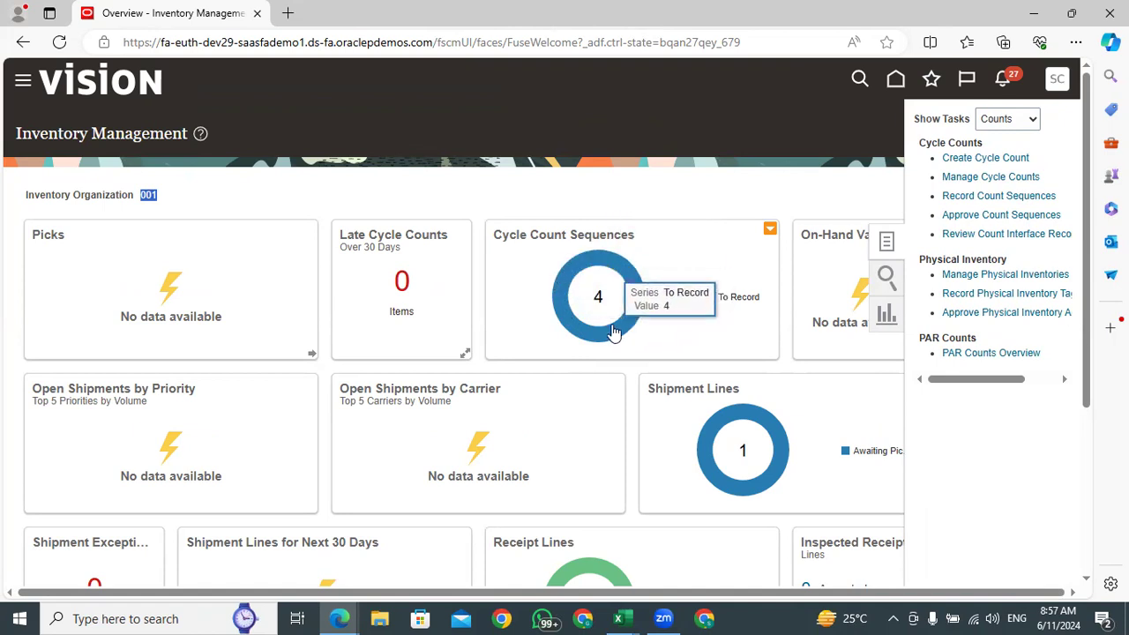
pyautogui.click(1012, 123)
pyautogui.click(1006, 142)
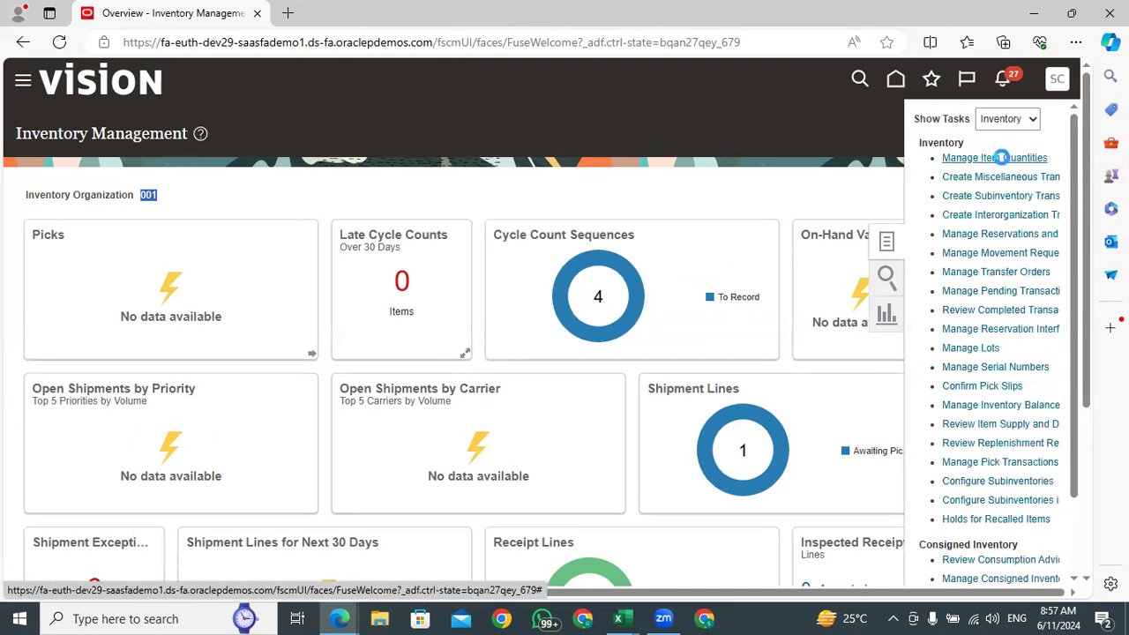
pyautogui.click(1001, 157)
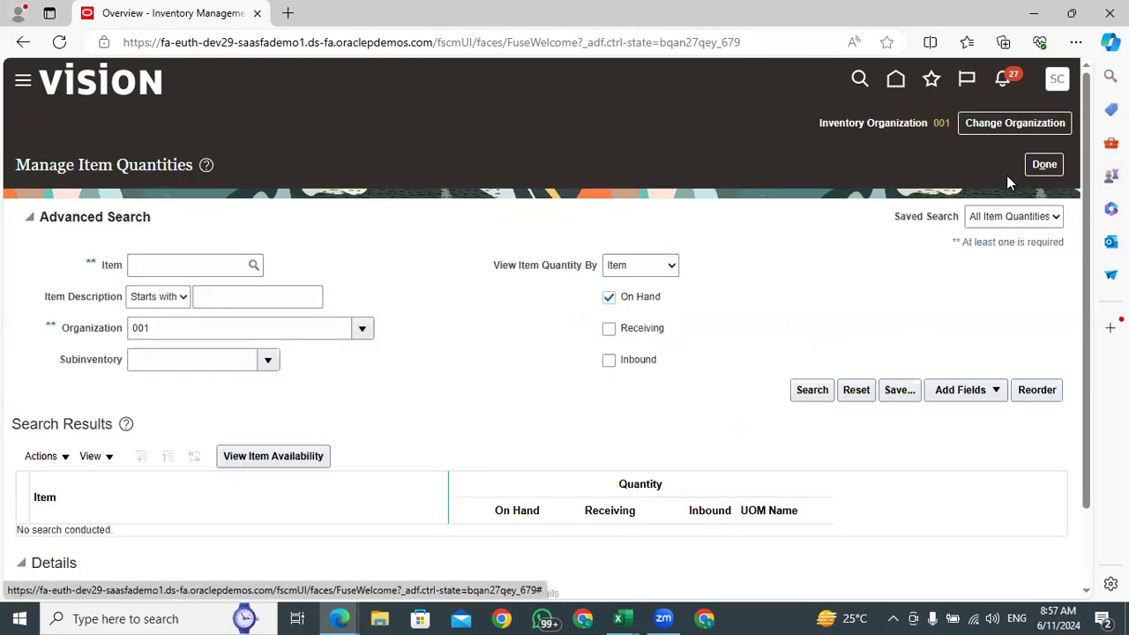
# Search for item CM53058 with receiving and inbound quantities included, and check its on-hand quantity
pyautogui.click(155, 266)
pyautogui.hotkey('ctrl', 'v')
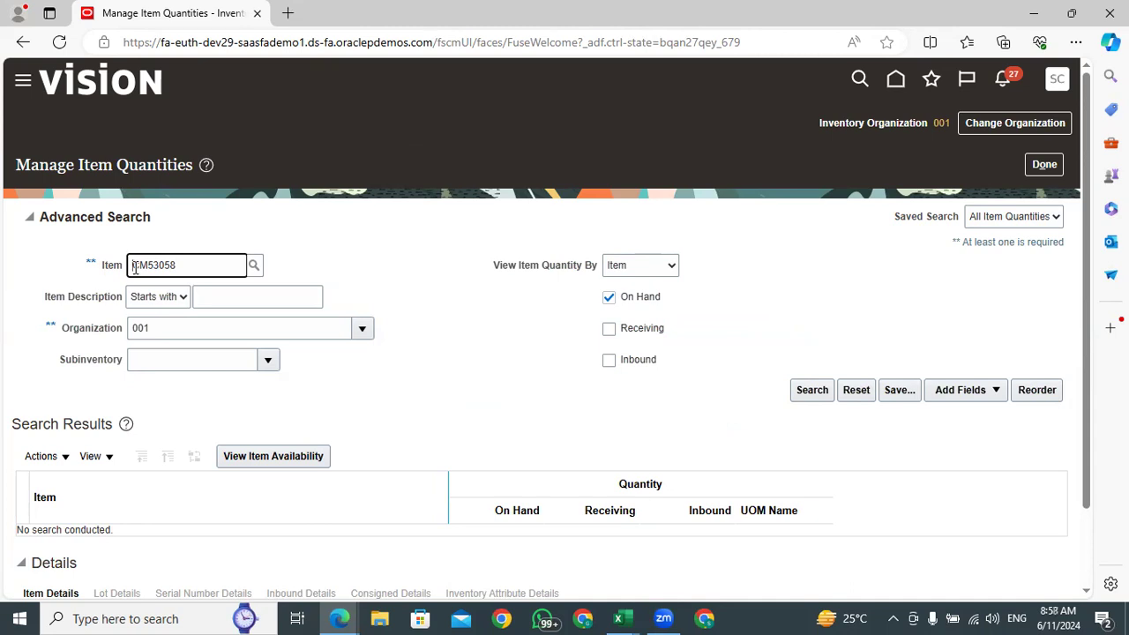
pyautogui.click(609, 330)
pyautogui.click(608, 360)
pyautogui.click(809, 392)
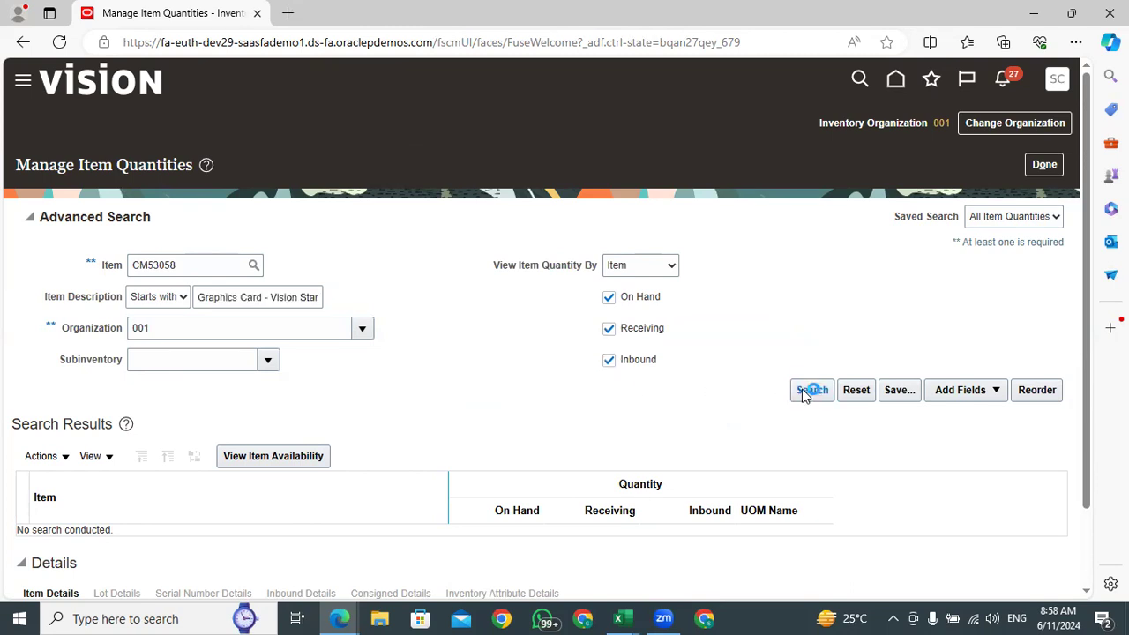
pyautogui.moveTo(551, 407); pyautogui.dragTo(525, 407)
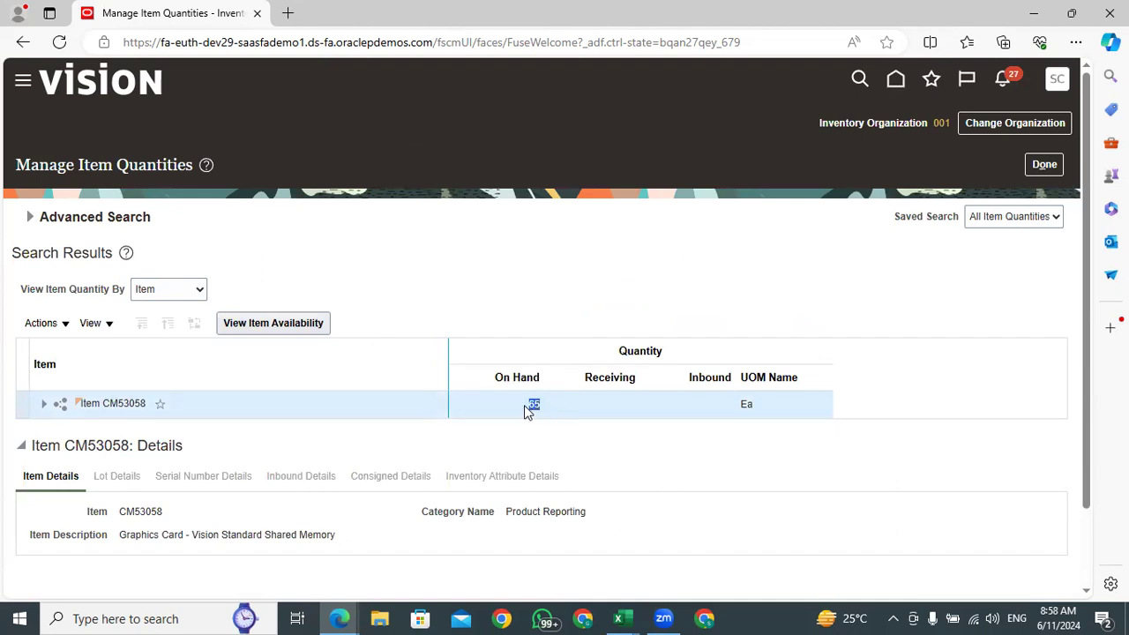
# Switch to the CycleCountListingReport_Redwood workbook in Excel and enter 67 as the count quantity of item CM53058
pyautogui.click(617, 618)
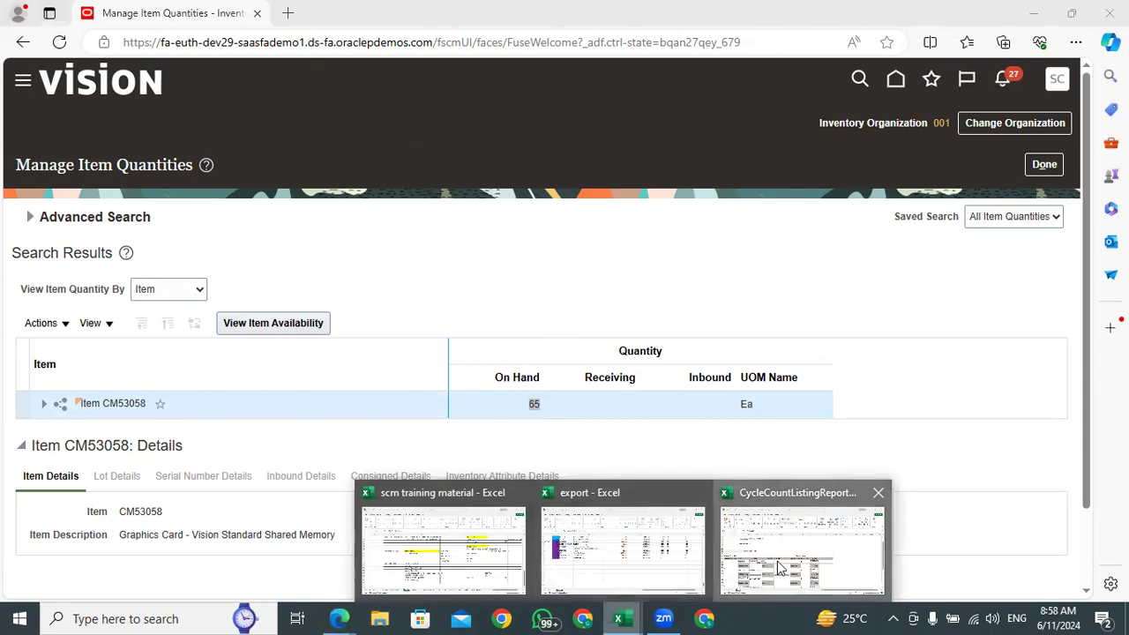
pyautogui.click(778, 567)
pyautogui.click(220, 403)
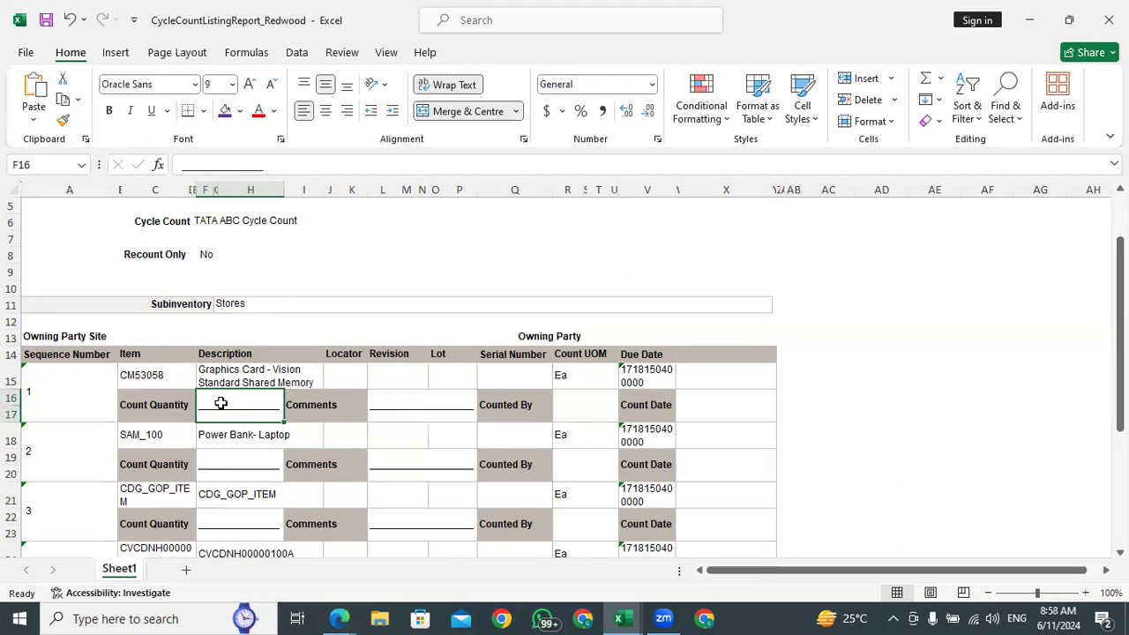
pyautogui.write('67')
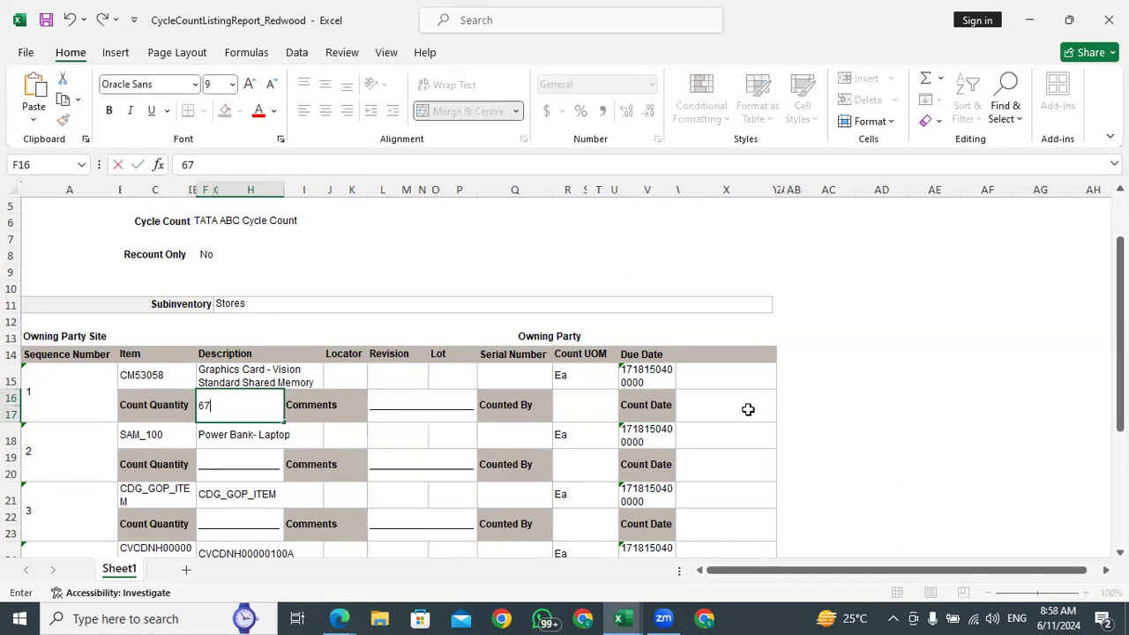
pyautogui.click(854, 408)
# Note the on-hand quantity 65 in cell AB16, beside the first sequence's count row
pyautogui.click(799, 405)
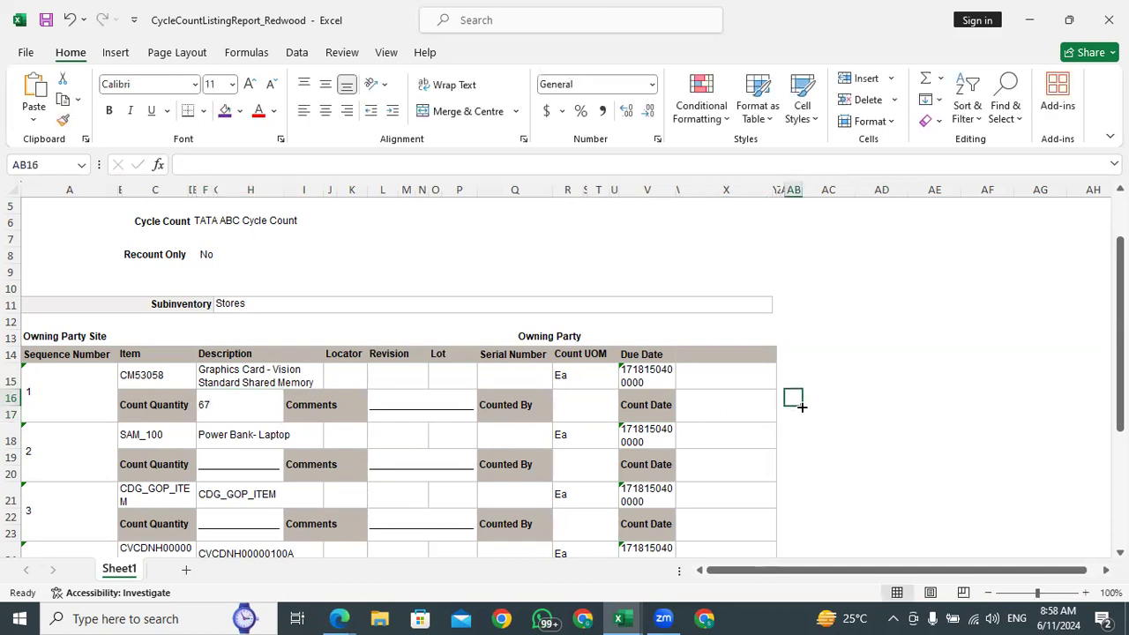
pyautogui.write('65')
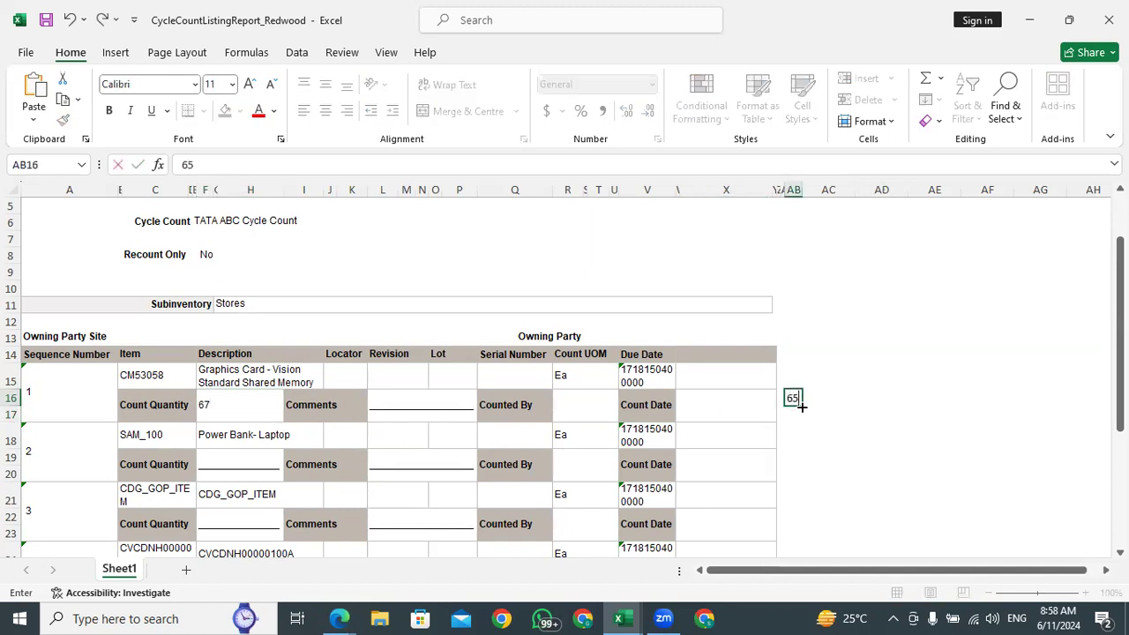
pyautogui.scroll(2, 804, 408)
pyautogui.click(827, 468)
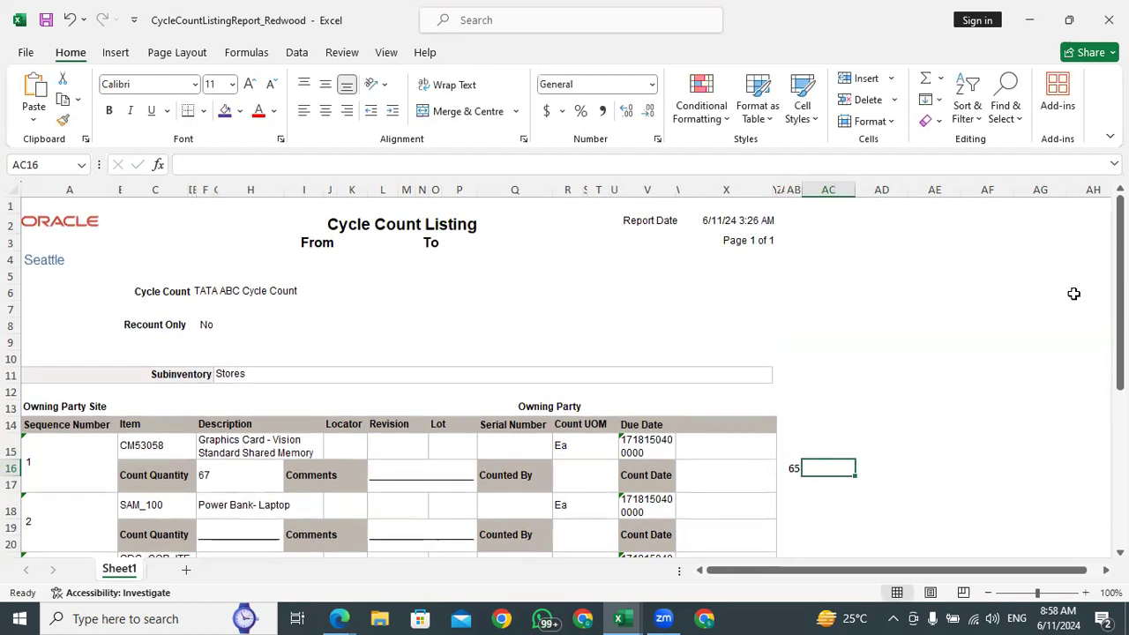
pyautogui.scroll(-3, 1071, 292)
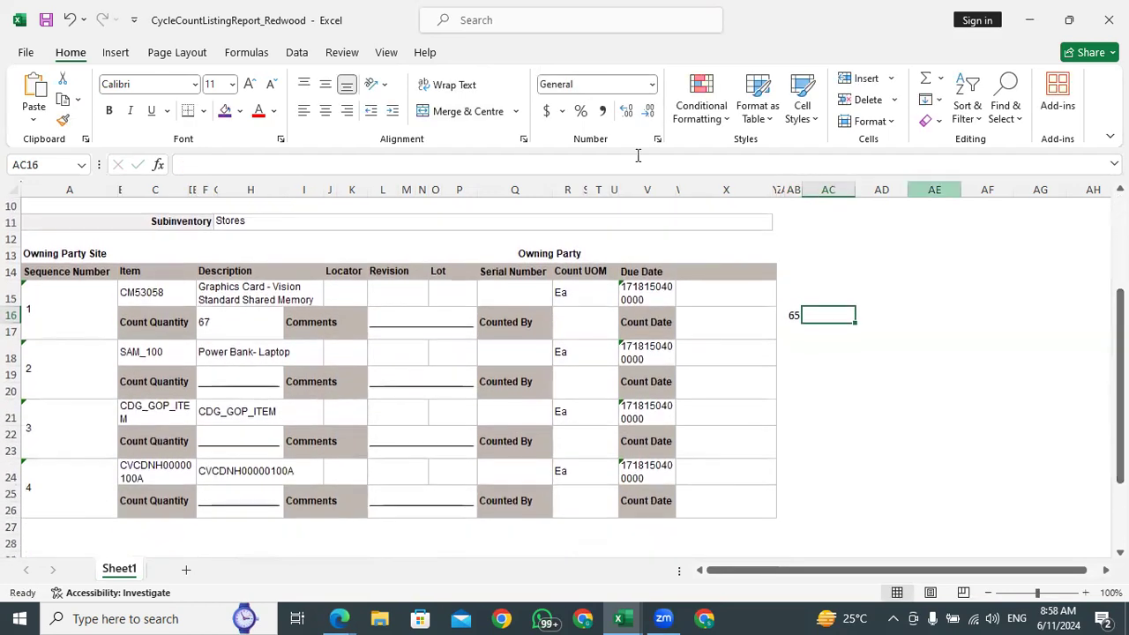
# Switch to Manage Item Quantities in the browser and expand item CM53058 through organization 001 to check the Stores subinventory's on-hand quantity
pyautogui.click(214, 320)
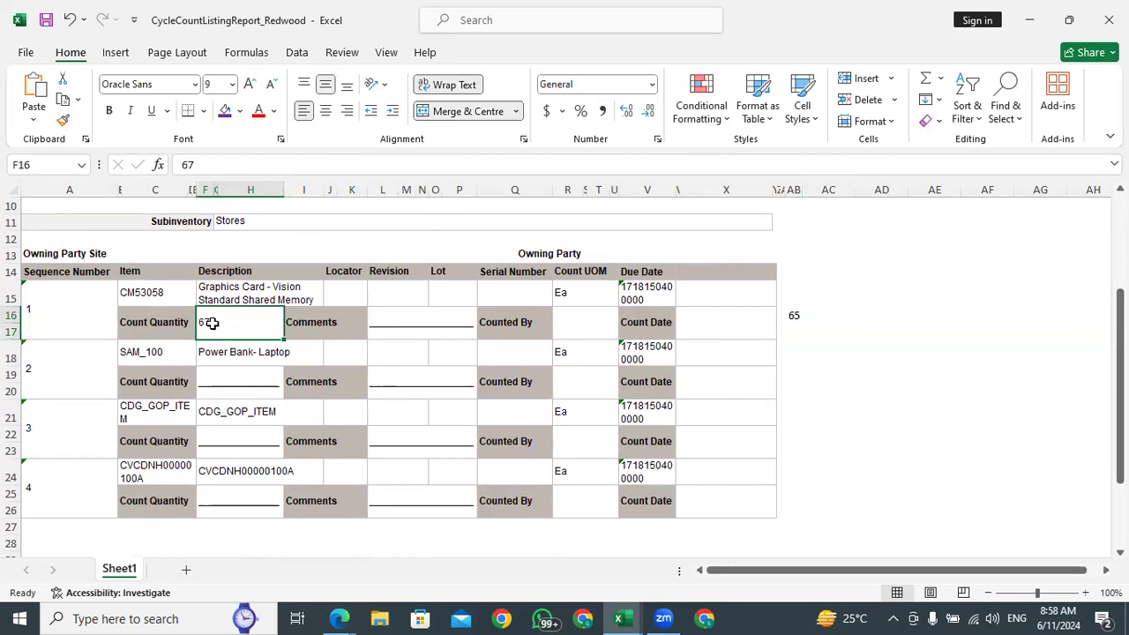
pyautogui.moveTo(339, 618)
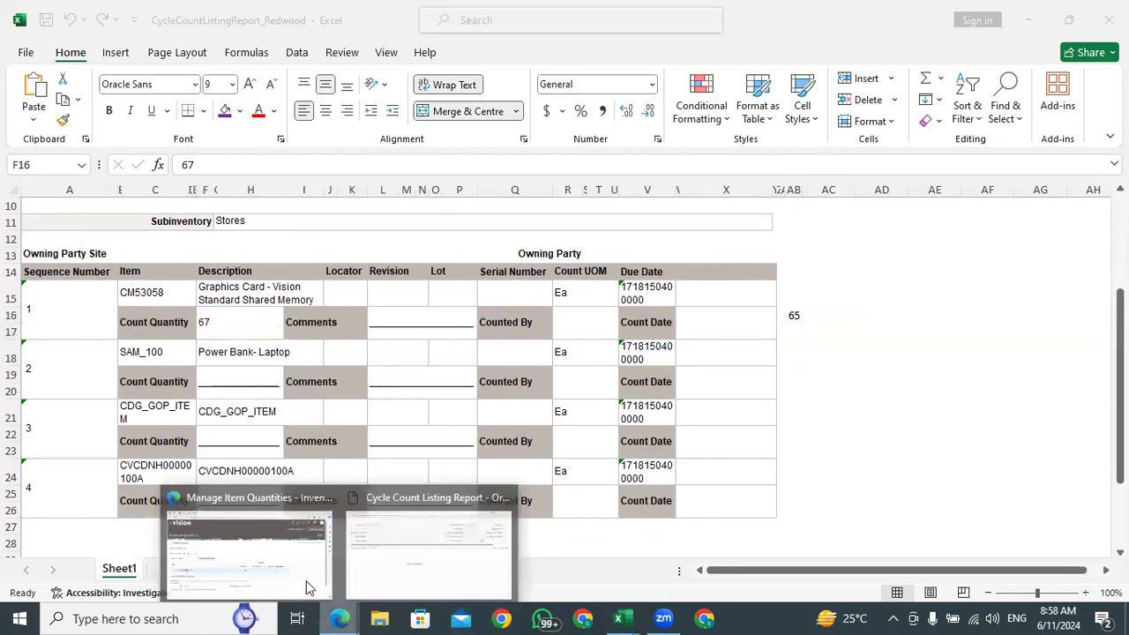
pyautogui.click(308, 585)
pyautogui.click(543, 411)
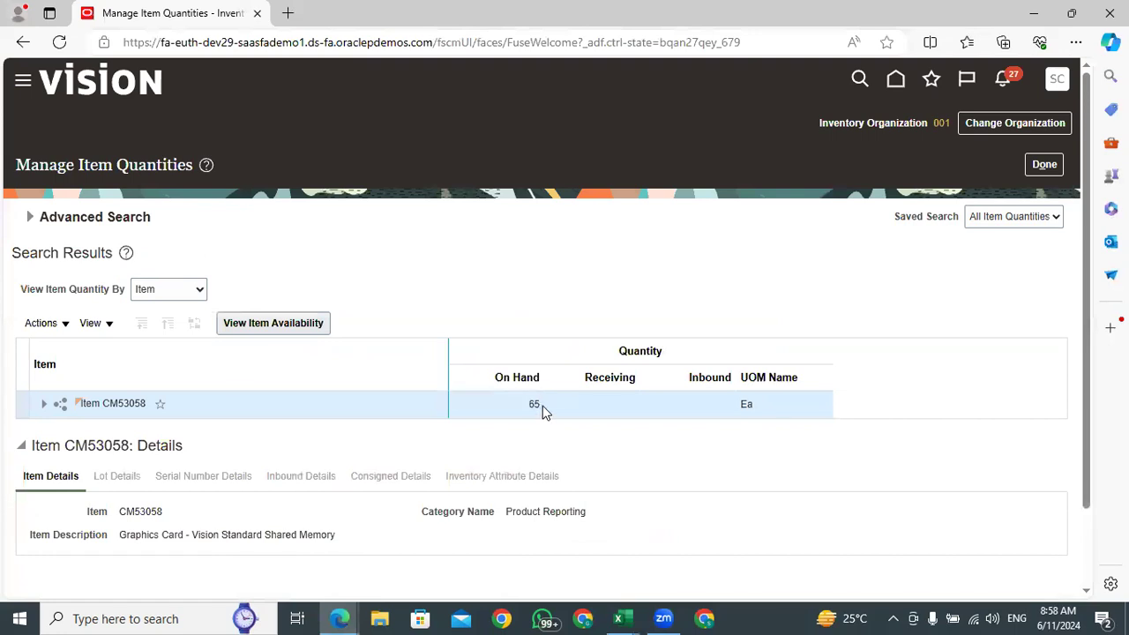
pyautogui.click(43, 411)
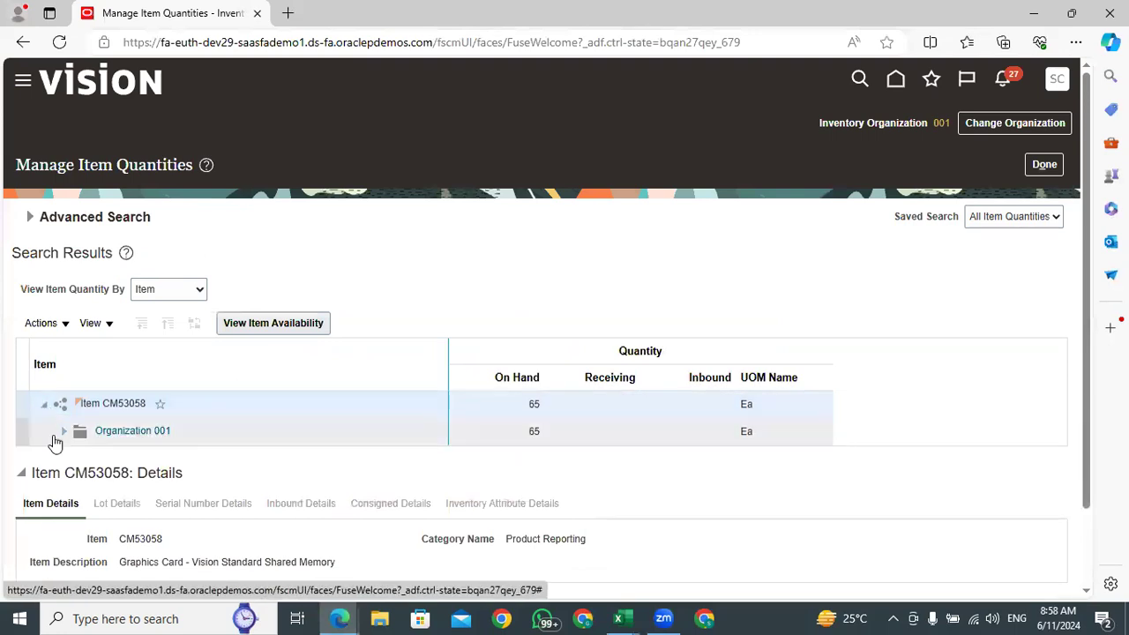
pyautogui.click(66, 434)
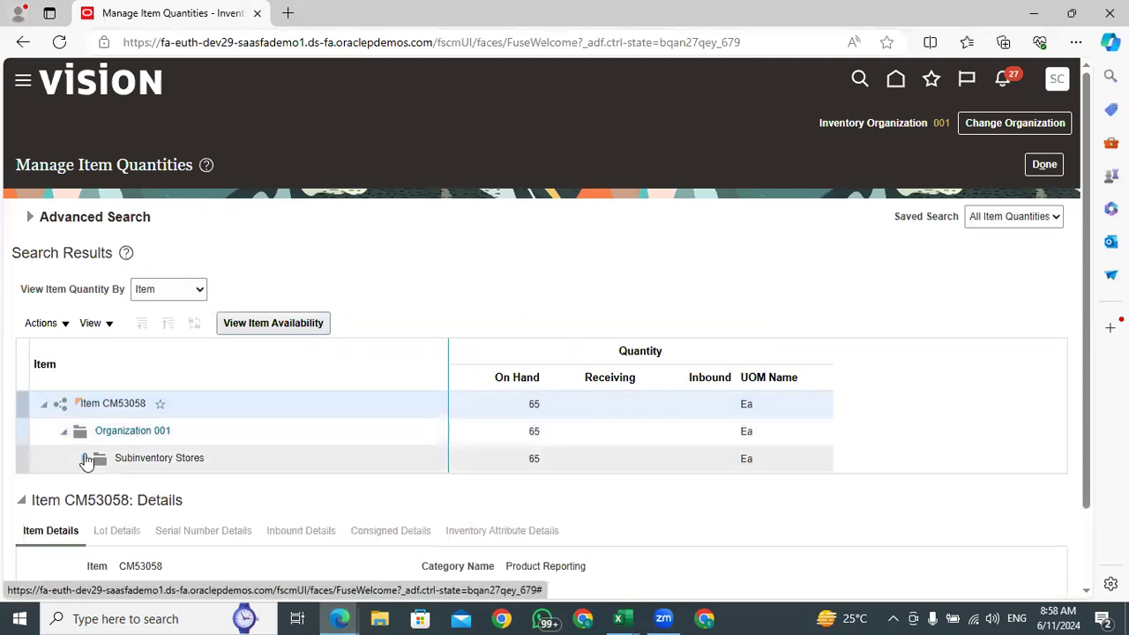
pyautogui.click(539, 458)
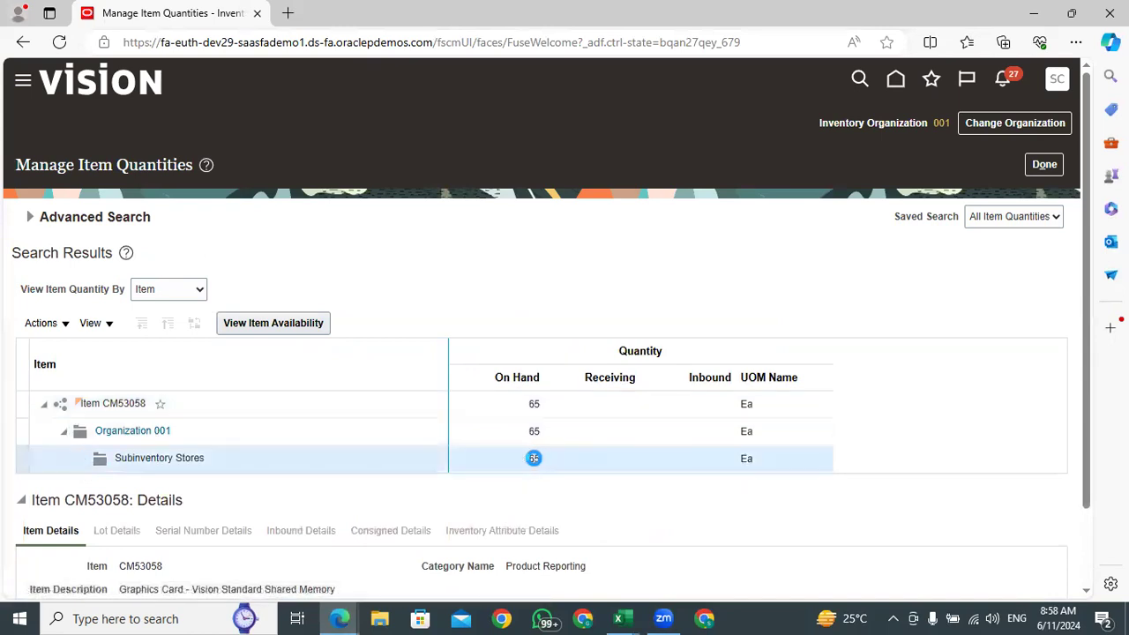
pyautogui.doubleClick(535, 458)
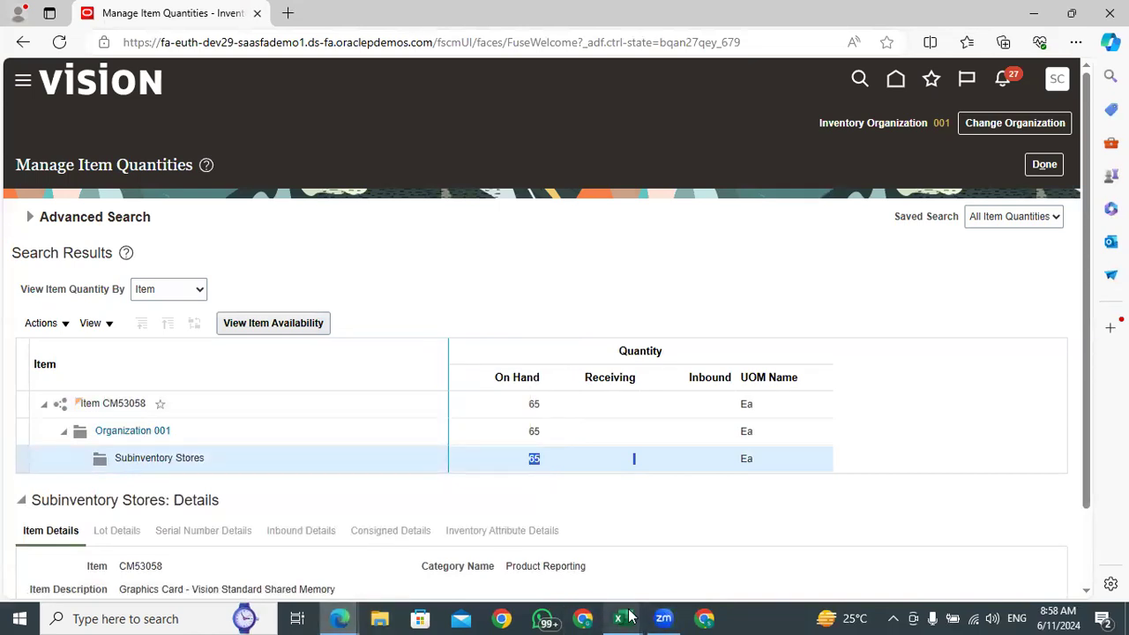
# Copy item number SAM_100 from the Excel listing and search for it in Manage Item Quantities in the browser
pyautogui.moveTo(621, 617)
pyautogui.click(784, 564)
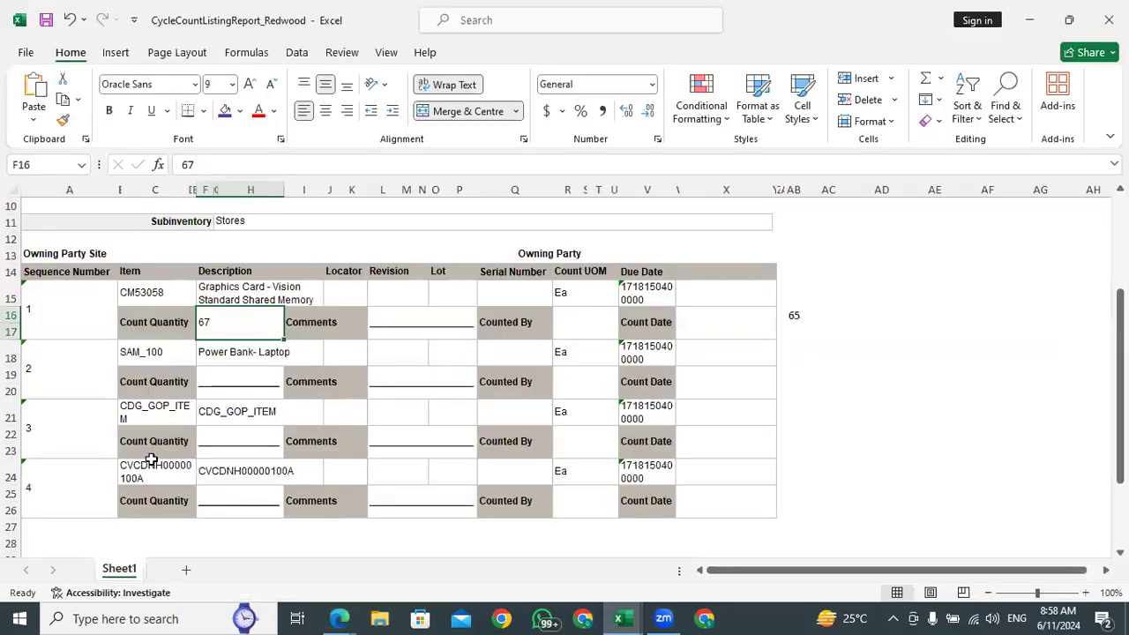
pyautogui.click(141, 353)
pyautogui.hotkey('ctrl', 'c')
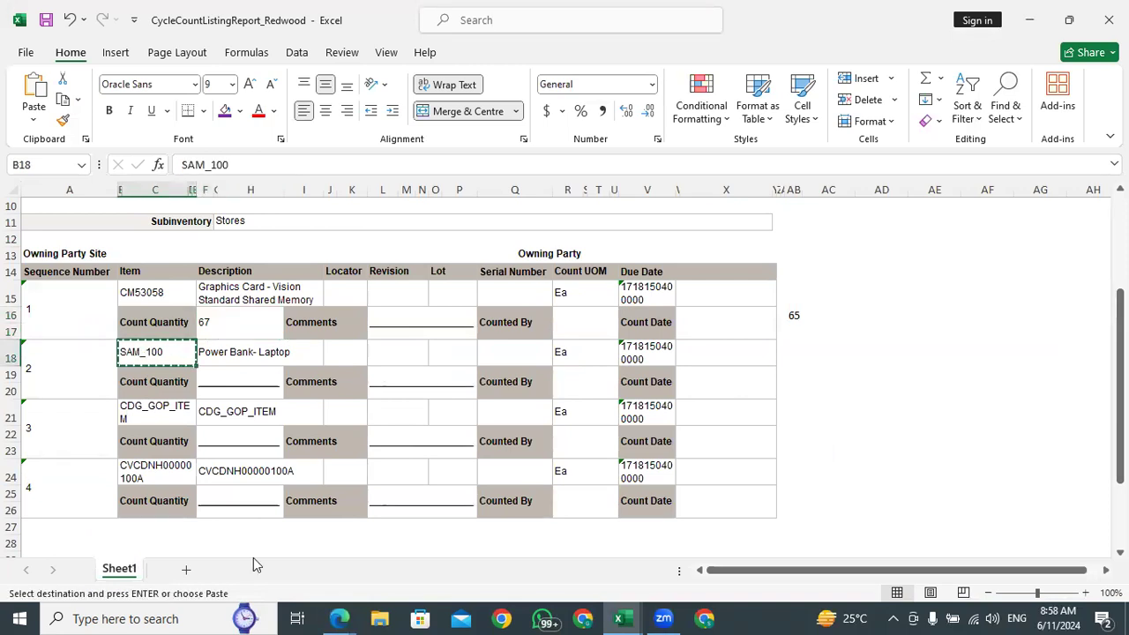
pyautogui.moveTo(339, 618)
pyautogui.click(226, 542)
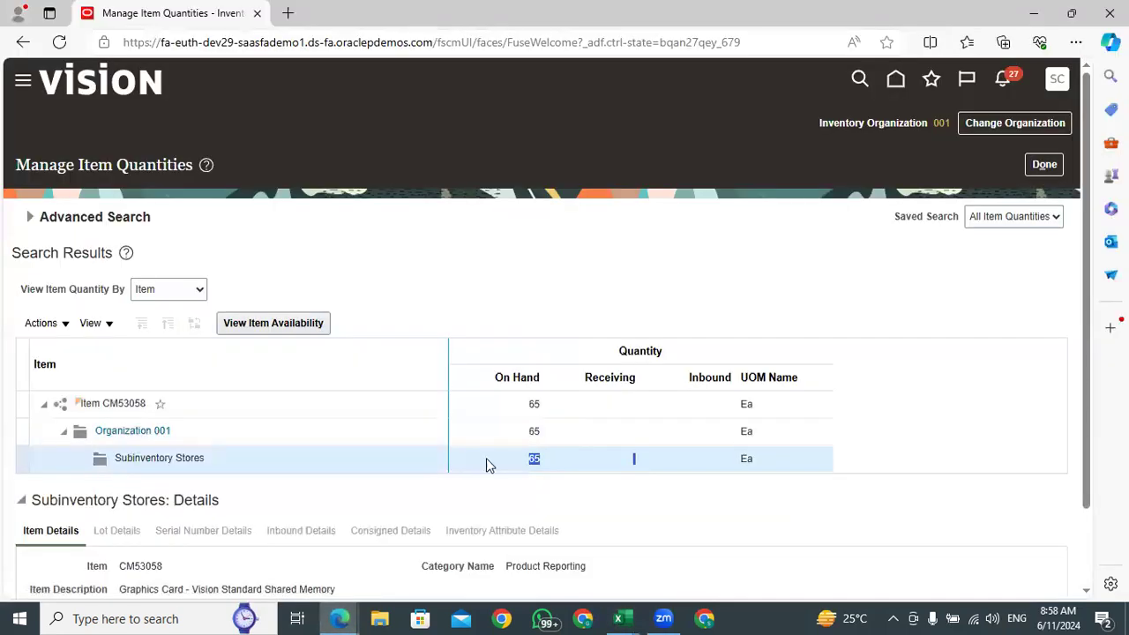
pyautogui.click(35, 224)
pyautogui.doubleClick(179, 264)
pyautogui.hotkey('ctrl', 'v')
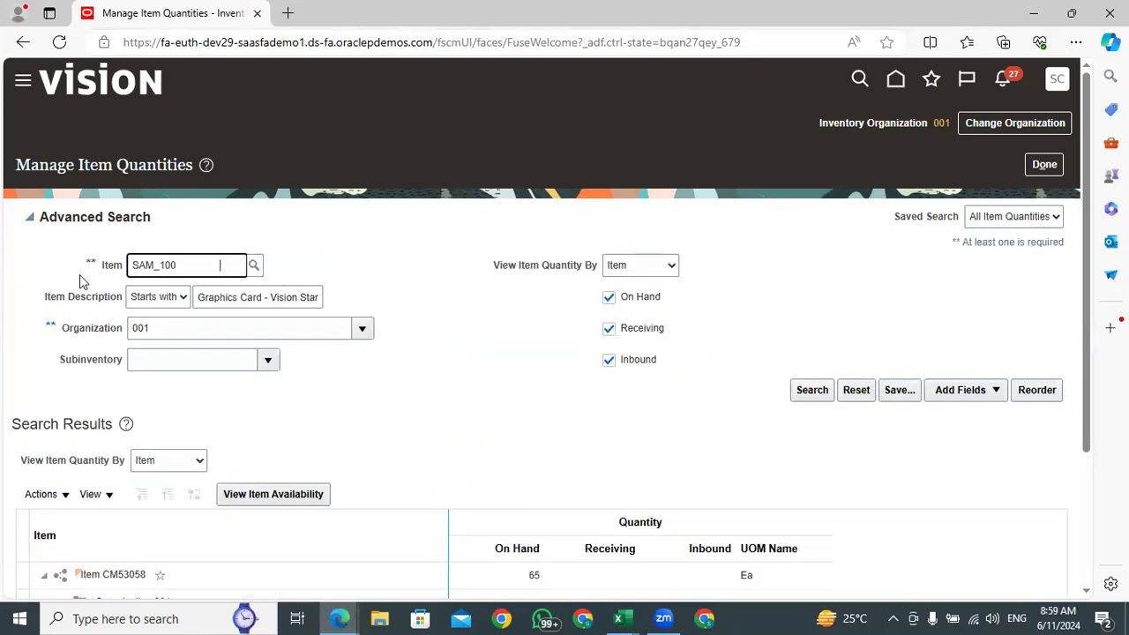
pyautogui.press('BackSpace')
pyautogui.click(804, 399)
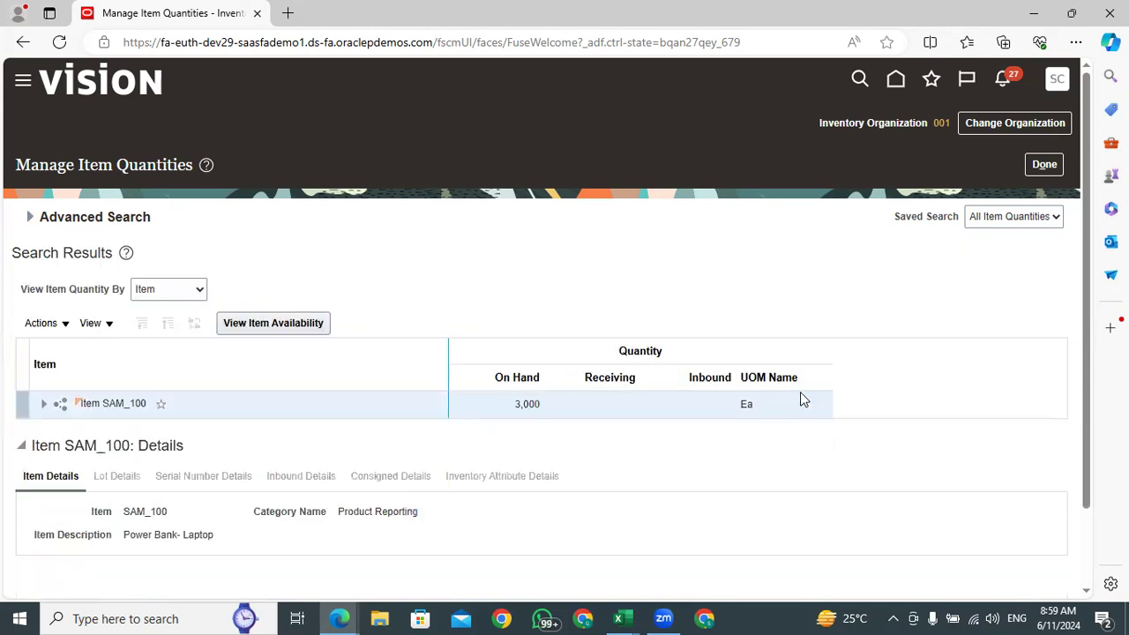
# Expand item SAM_100 and organization 001 to the subinventory level and check the on-hand quantity in Stores
pyautogui.moveTo(539, 404); pyautogui.dragTo(511, 406)
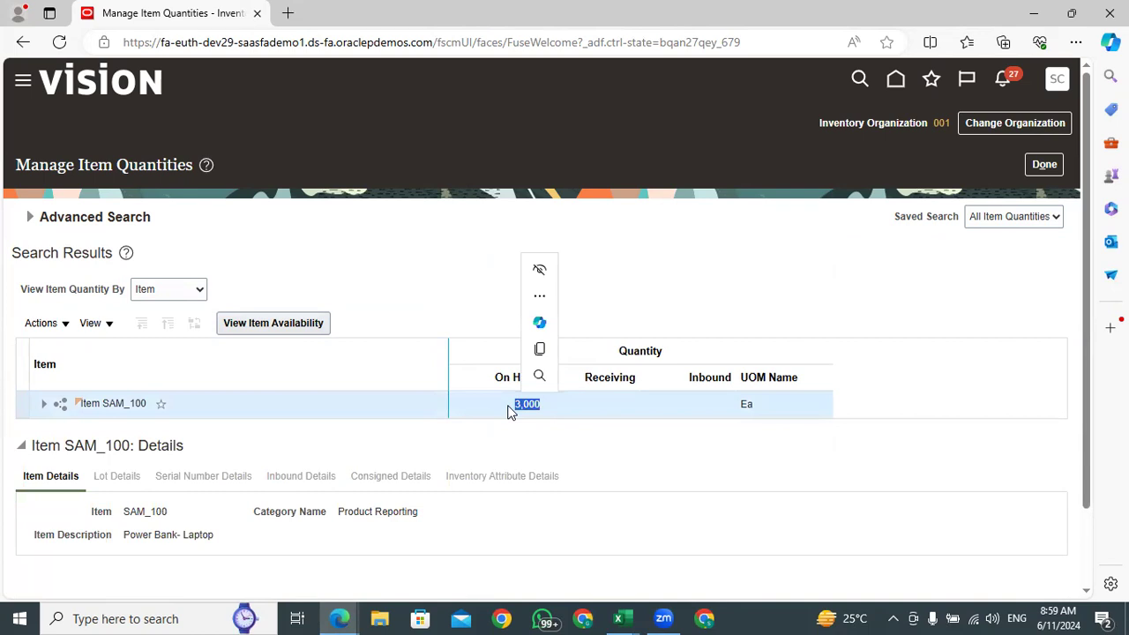
pyautogui.click(45, 403)
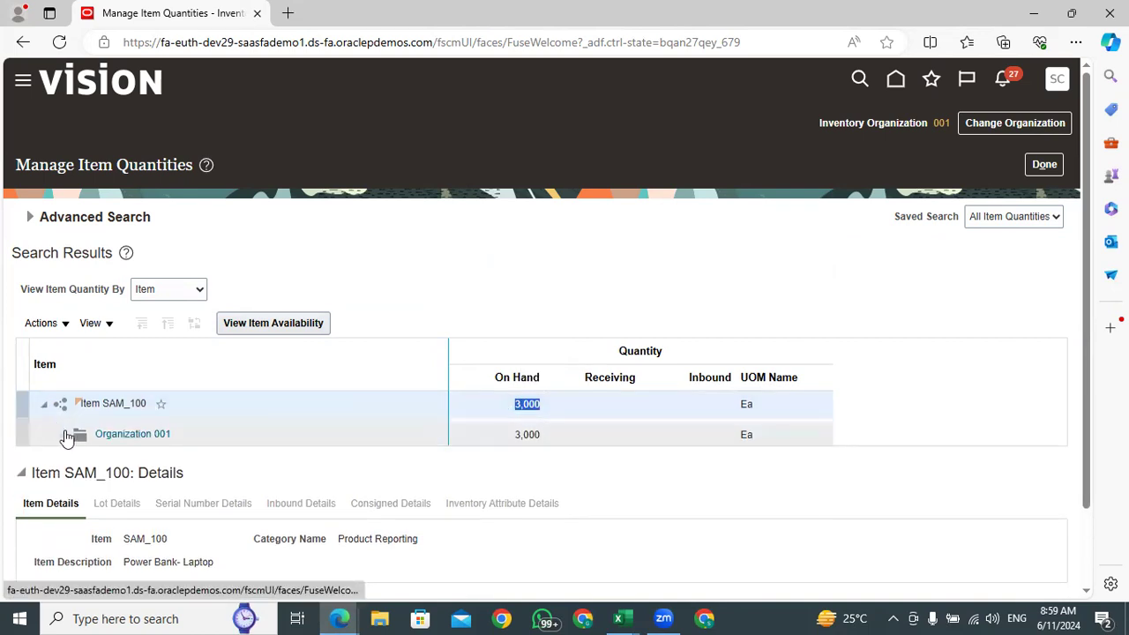
pyautogui.click(65, 436)
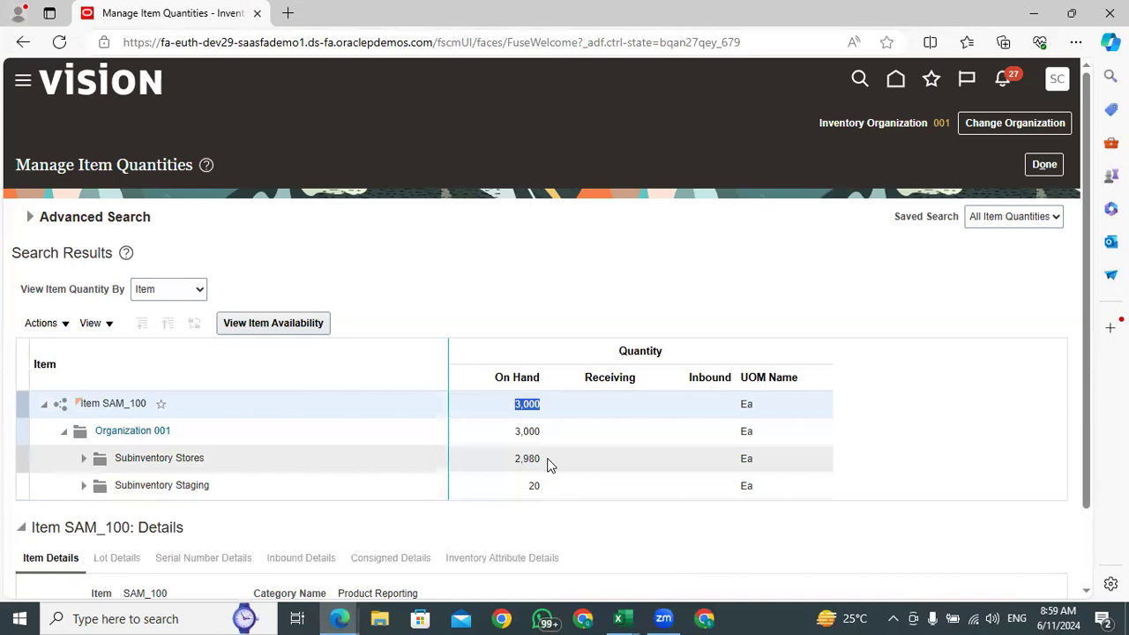
pyautogui.click(547, 465)
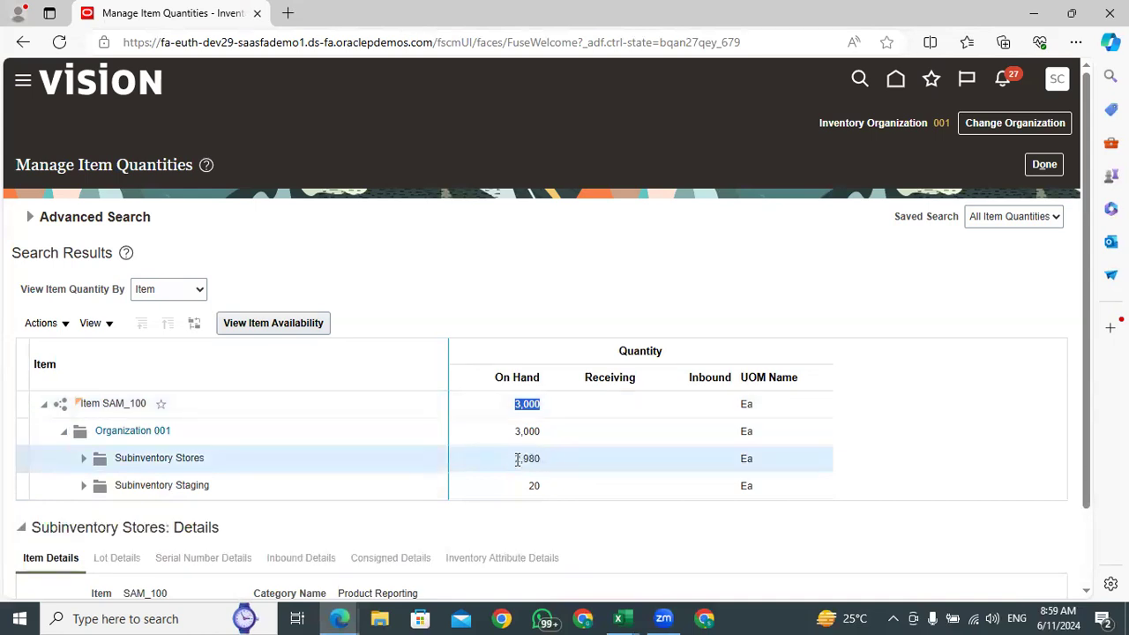
pyautogui.moveTo(542, 465); pyautogui.dragTo(513, 458)
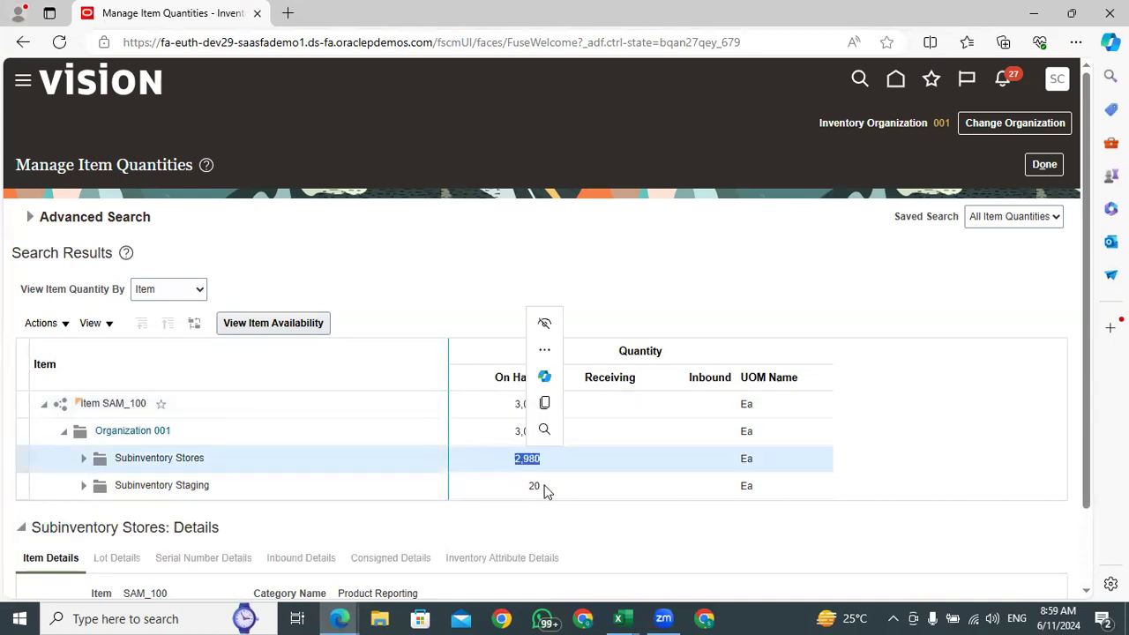
pyautogui.click(498, 463)
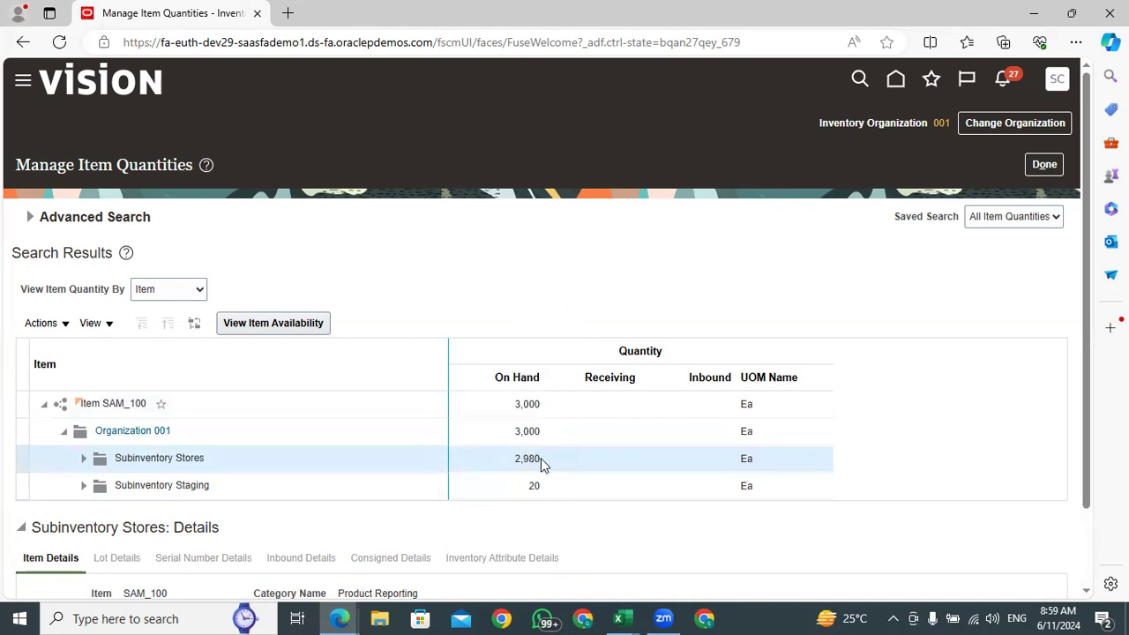
pyautogui.moveTo(538, 459); pyautogui.dragTo(518, 459)
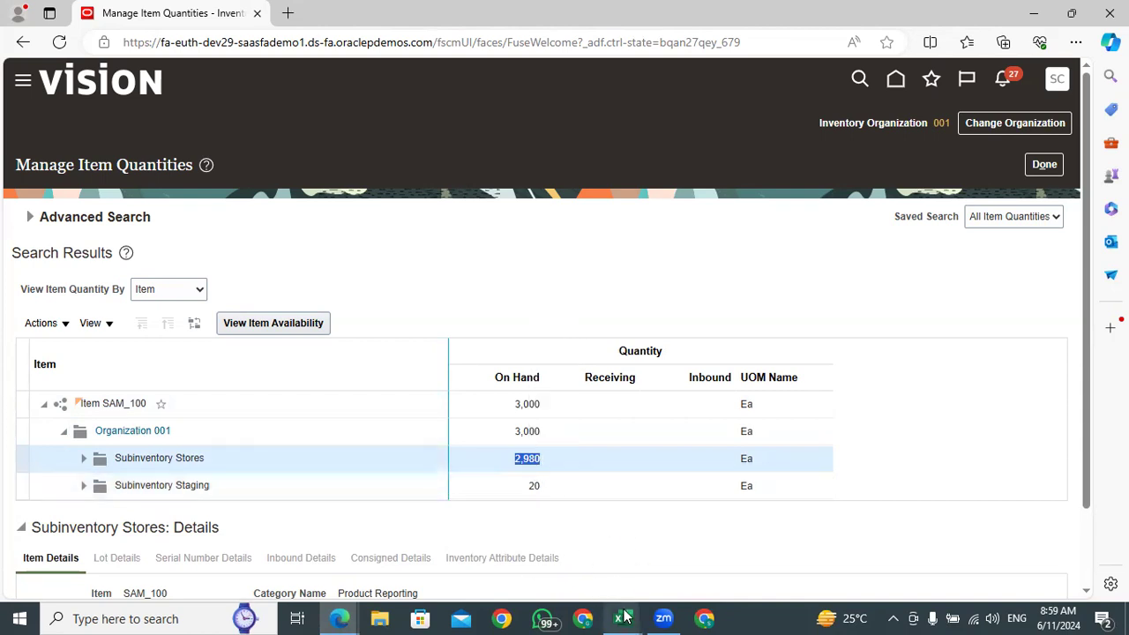
# Switch to the Excel listing and enter 3000 as the count quantity of item SAM_100
pyautogui.moveTo(622, 617)
pyautogui.click(802, 539)
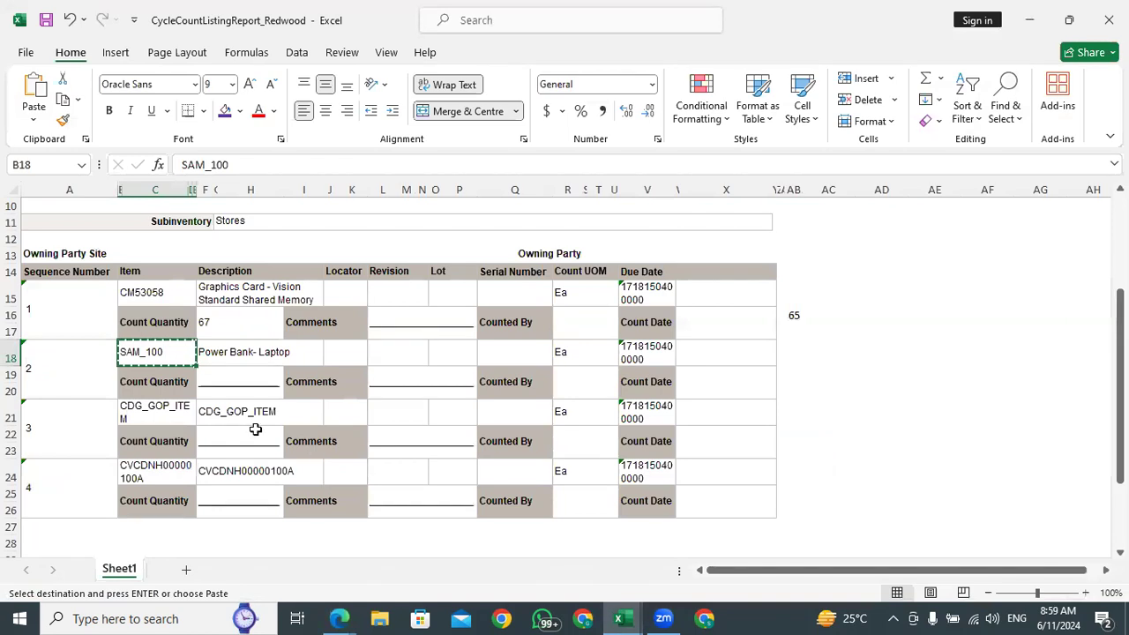
pyautogui.click(228, 375)
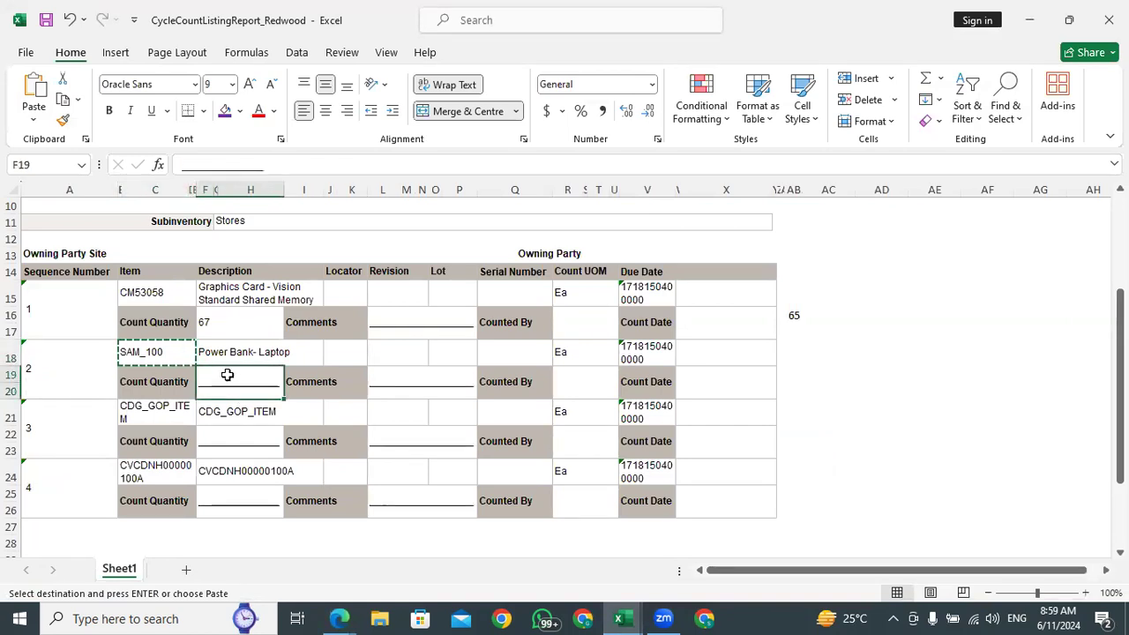
pyautogui.write('3000')
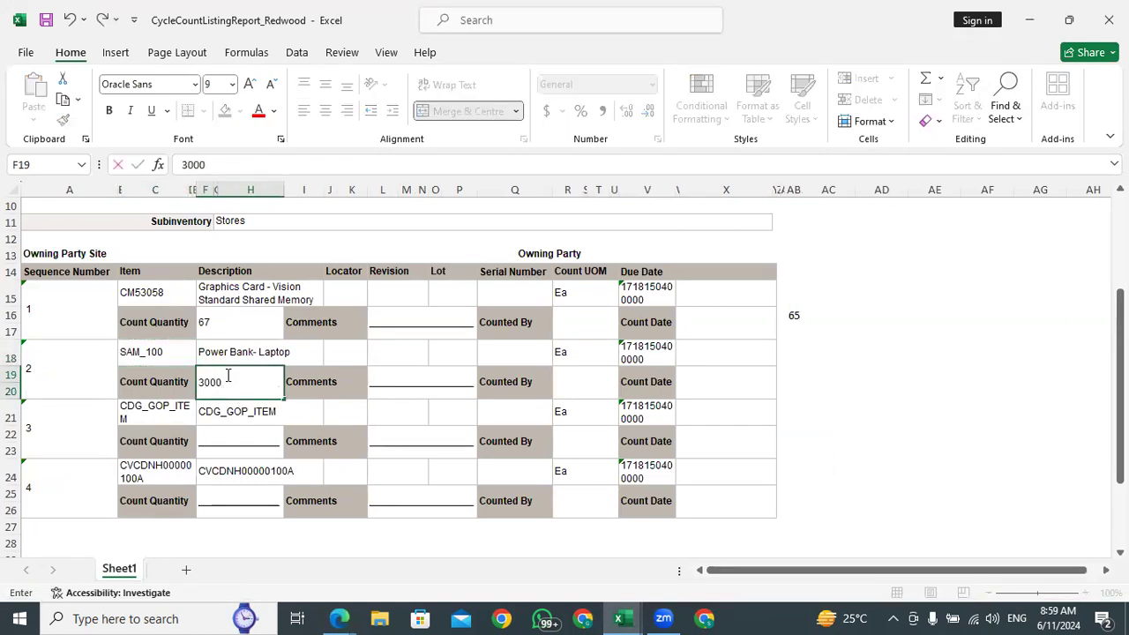
pyautogui.click(820, 370)
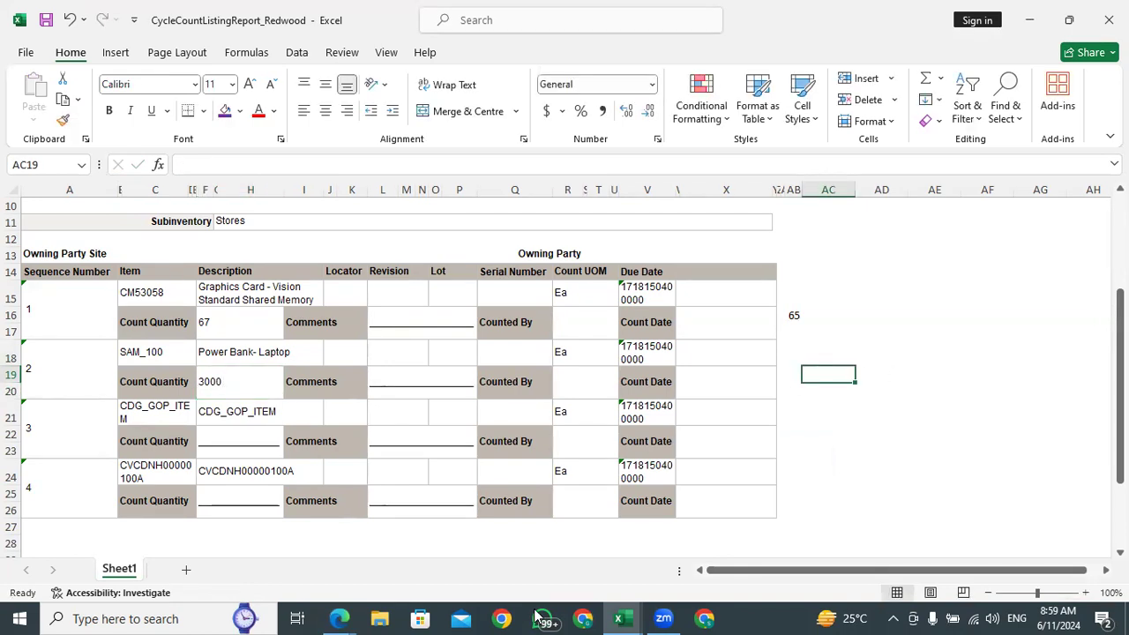
# Return to Manage Item Quantities in the browser and copy the Stores subinventory's on-hand quantity for SAM_100
pyautogui.moveTo(339, 618)
pyautogui.click(246, 555)
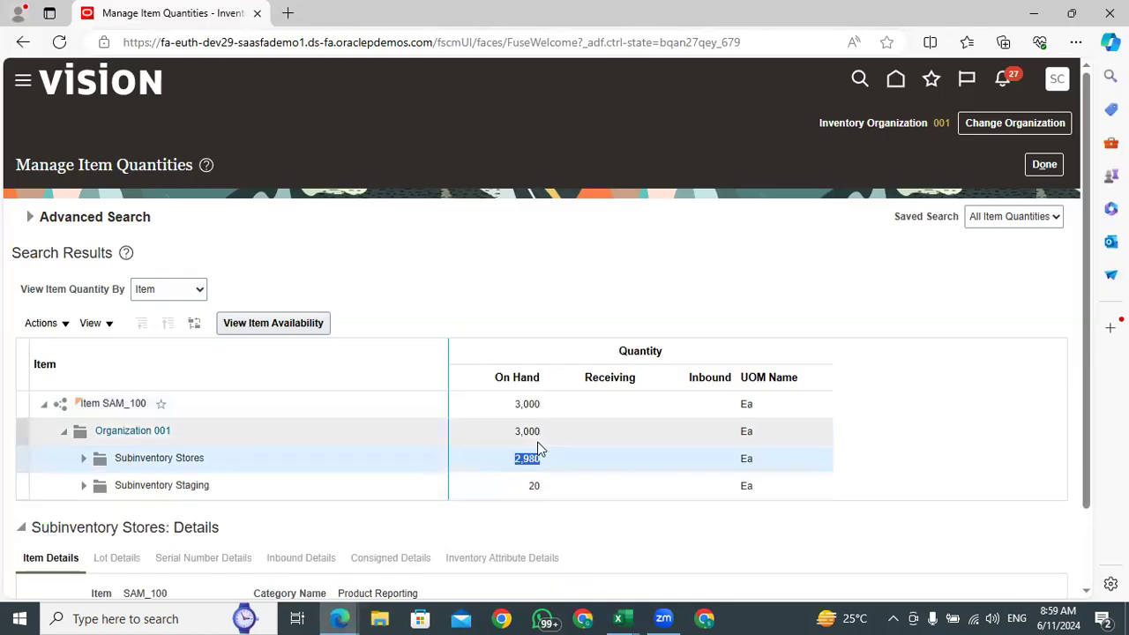
pyautogui.click(540, 464)
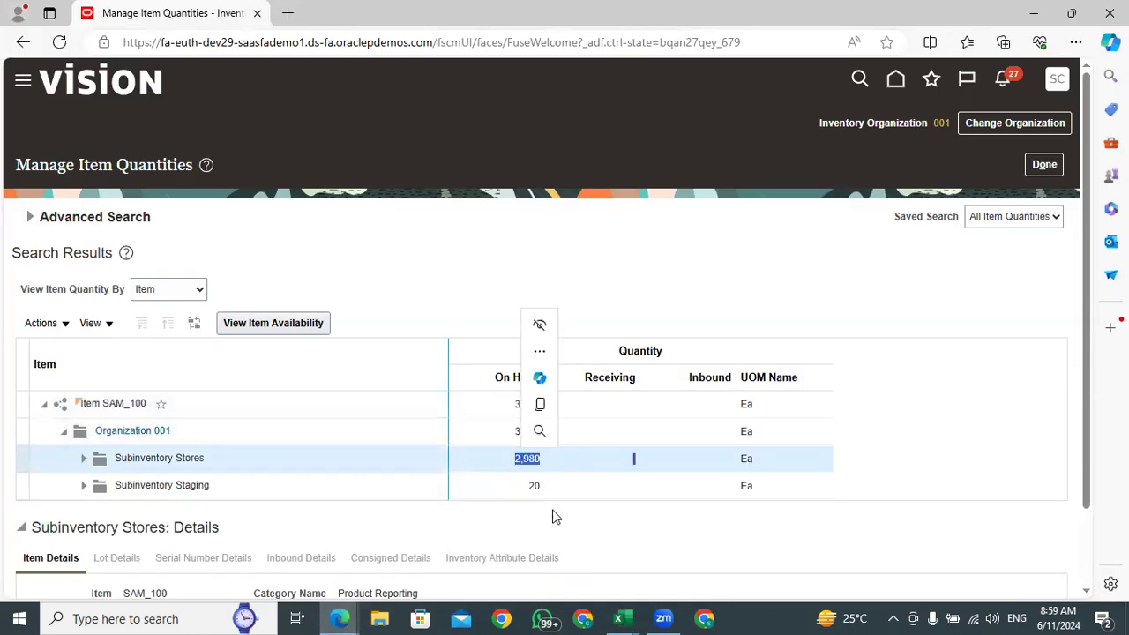
pyautogui.click(583, 538)
pyautogui.moveTo(541, 465); pyautogui.dragTo(516, 463)
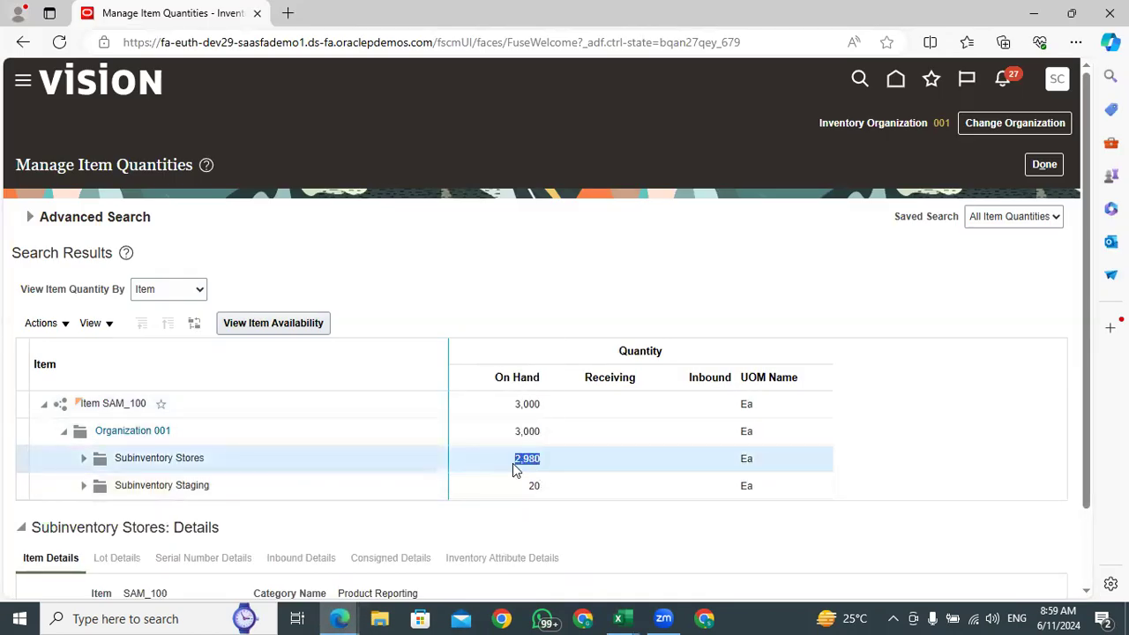
pyautogui.moveTo(338, 617)
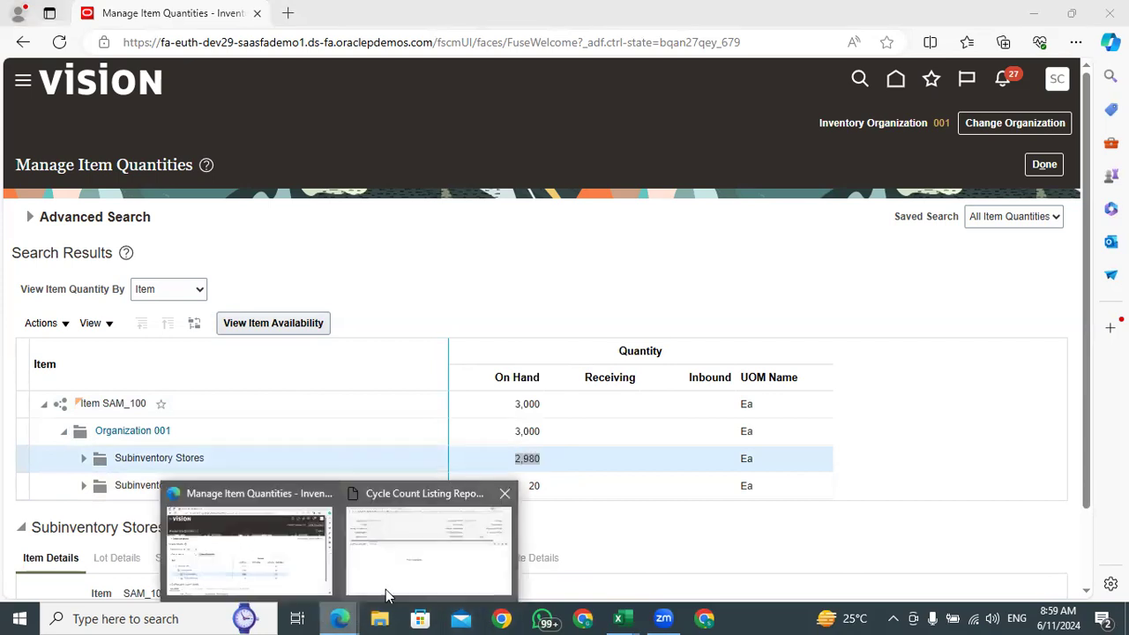
pyautogui.click(399, 556)
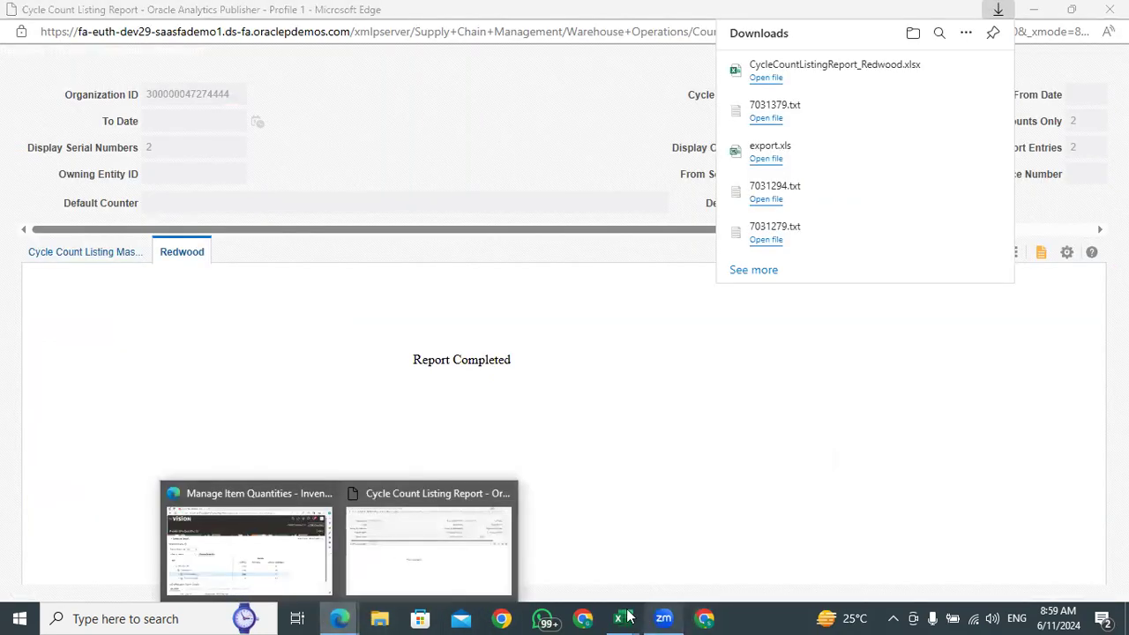
# Paste the on-hand quantity 2,980 into cell AB19 of the Excel listing and widen column AB
pyautogui.moveTo(623, 617)
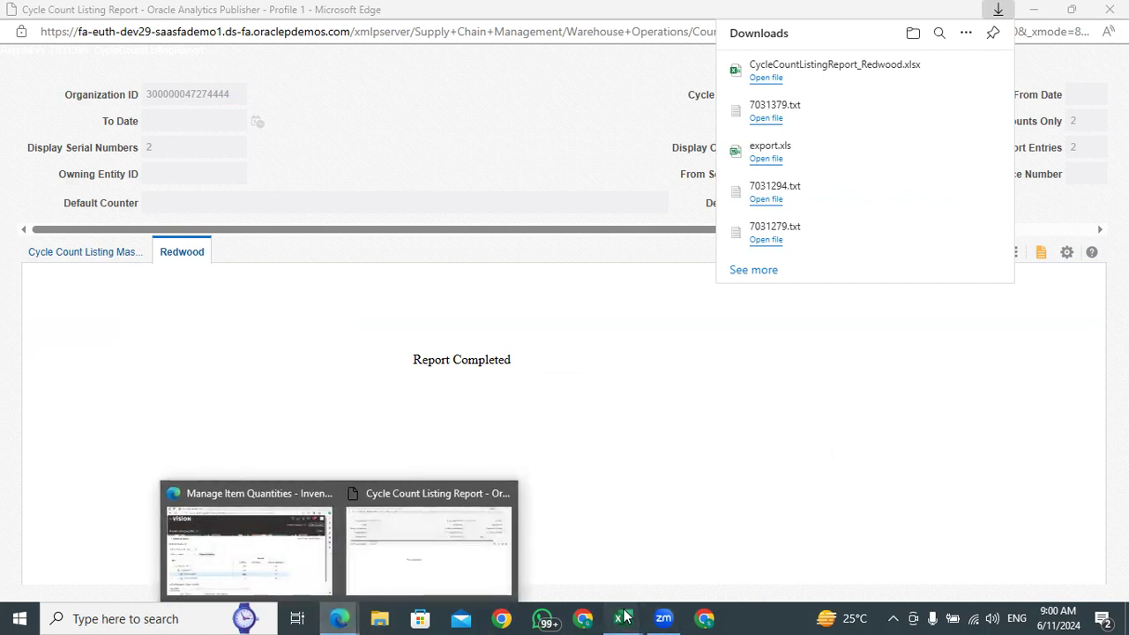
pyautogui.click(813, 555)
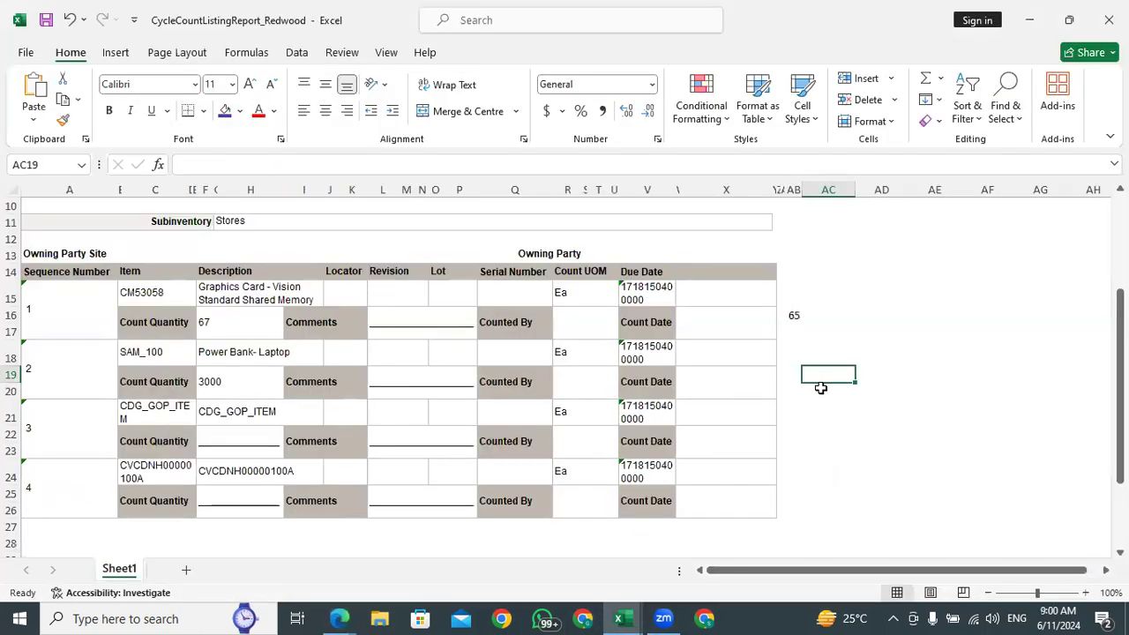
pyautogui.click(793, 372)
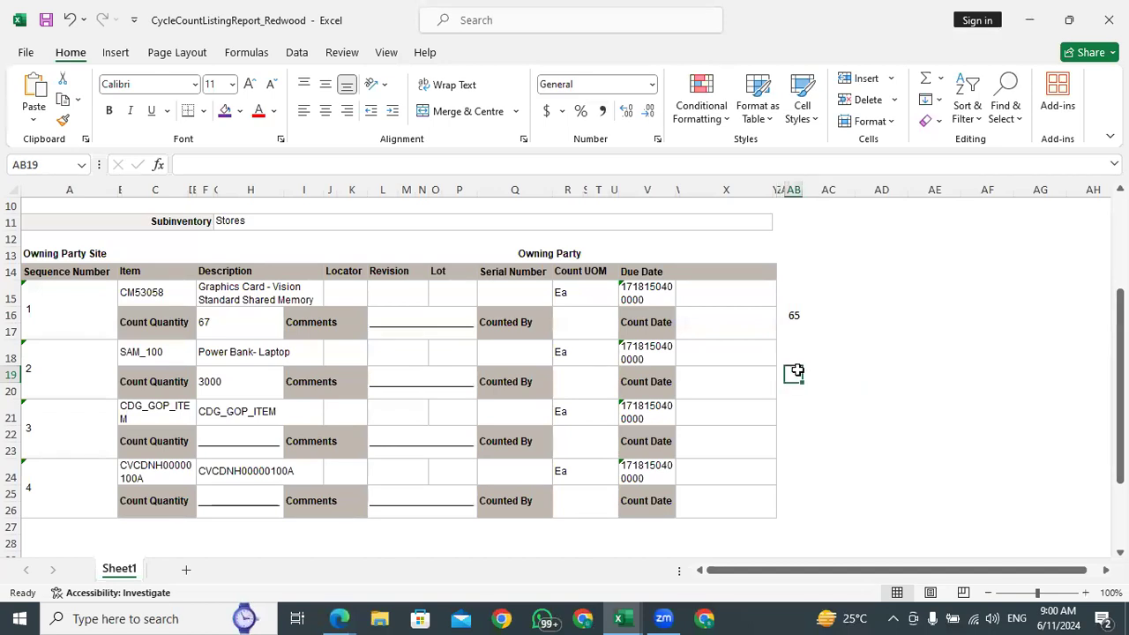
pyautogui.hotkey('ctrl', 'v')
pyautogui.moveTo(797, 189); pyautogui.dragTo(836, 188)
pyautogui.click(811, 411)
pyautogui.click(814, 376)
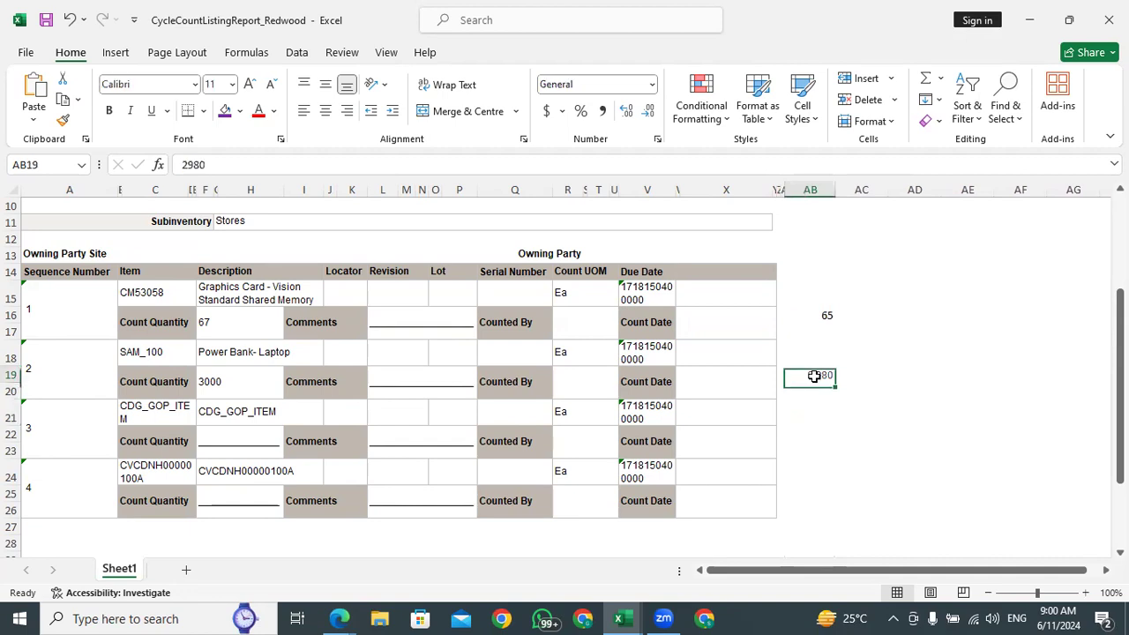
pyautogui.click(820, 315)
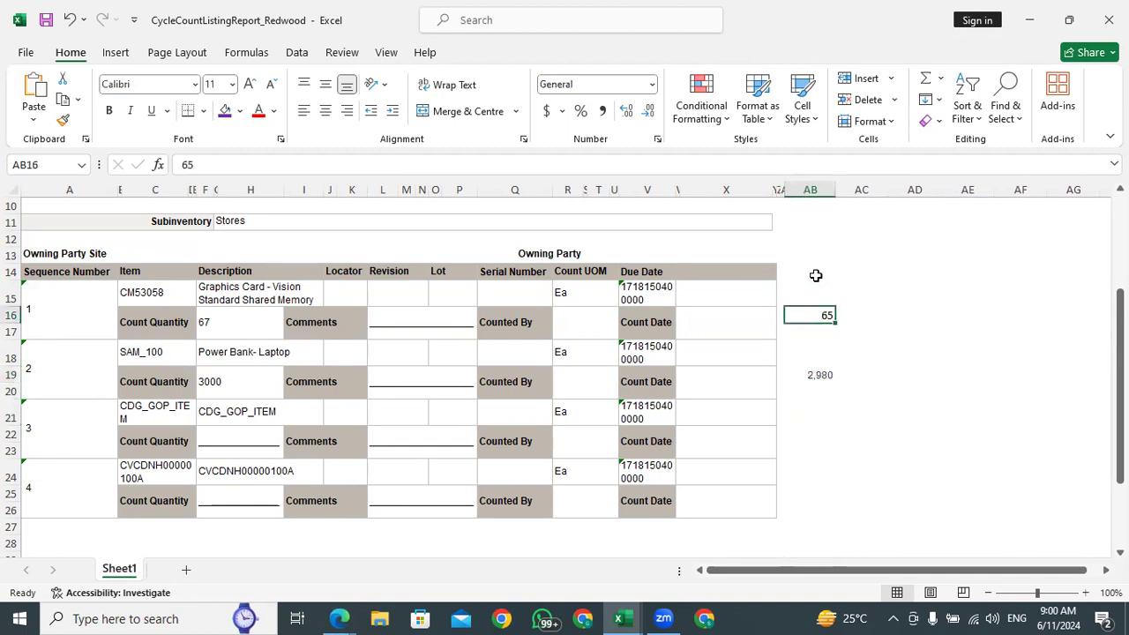
# Copy item number CDG_GOP_ITEM from the Excel listing, then switch to the browser and reopen Manage Item Quantities
pyautogui.click(143, 409)
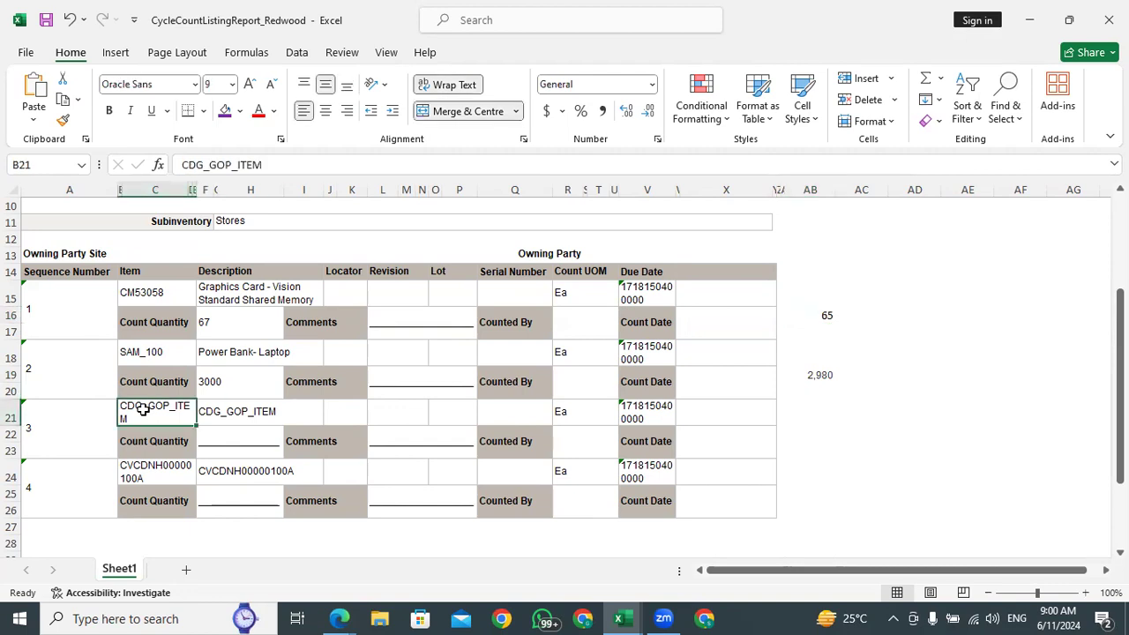
pyautogui.hotkey('ctrl', 'c')
pyautogui.click(341, 618)
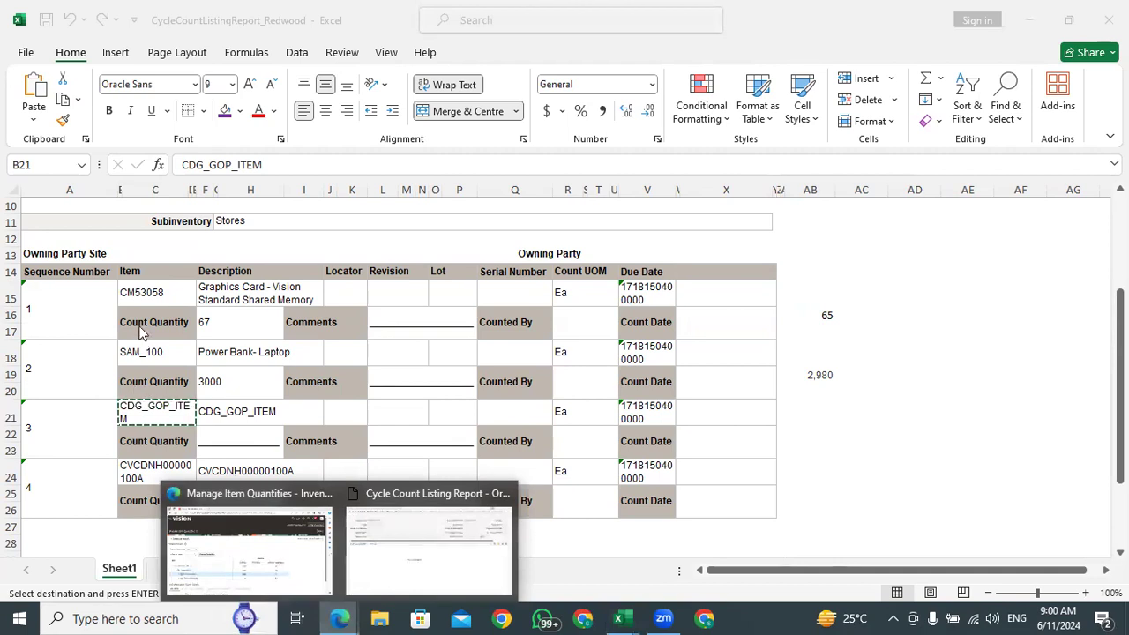
pyautogui.click(211, 562)
pyautogui.click(1045, 165)
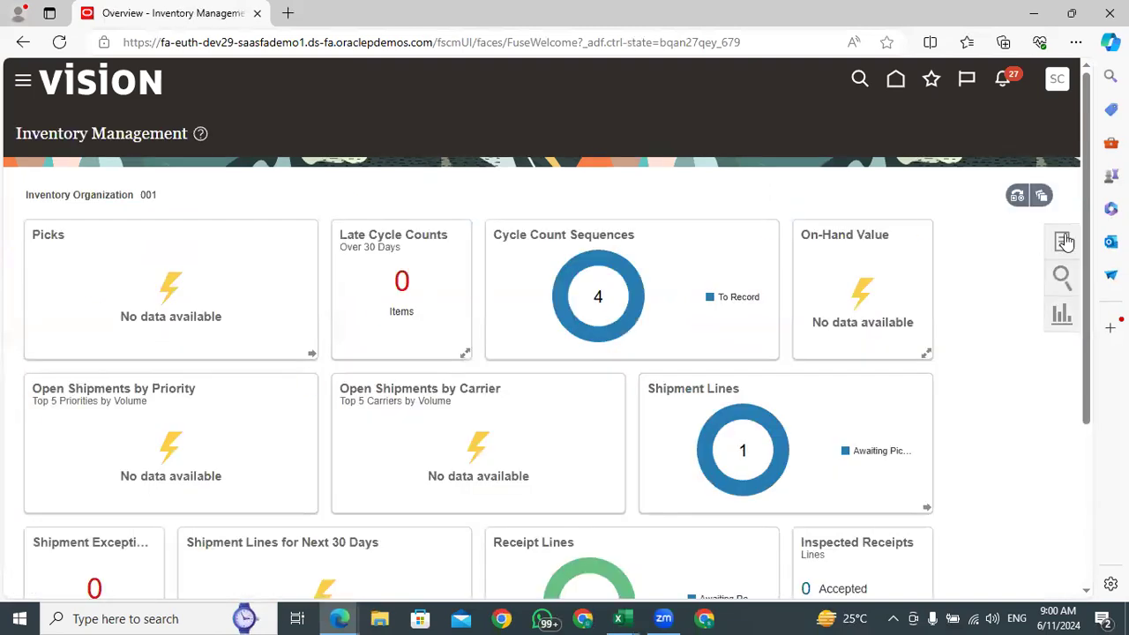
pyautogui.click(986, 158)
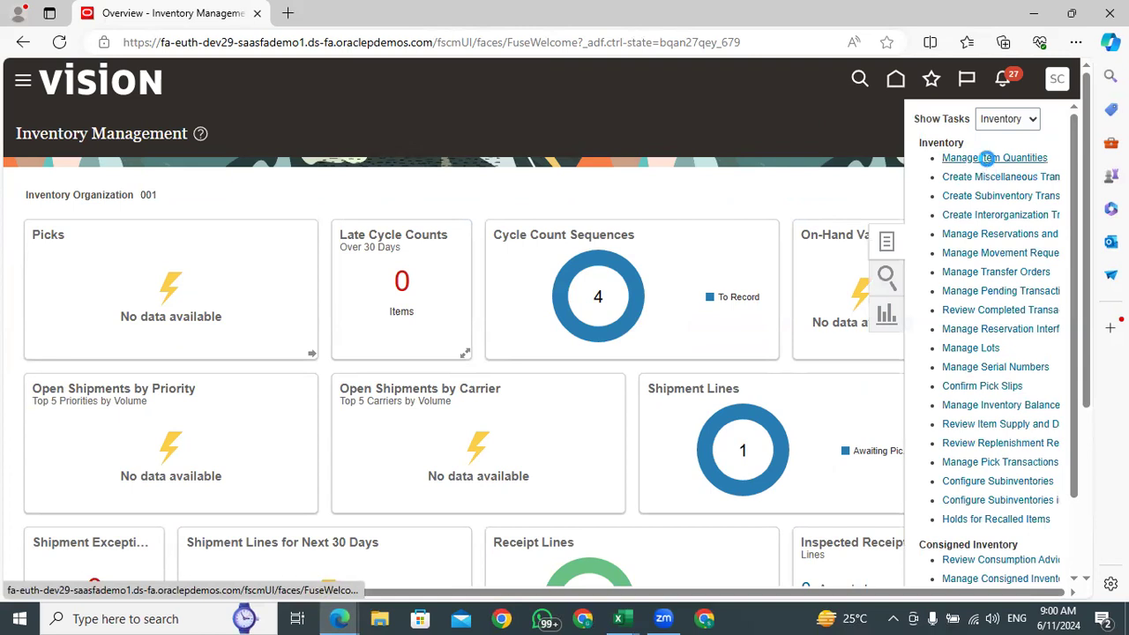
# Search the item quantities of organization 001 for the copied item CDG_GOP_ITEM
pyautogui.click(172, 255)
pyautogui.hotkey('ctrl', 'v')
pyautogui.press('BackSpace')
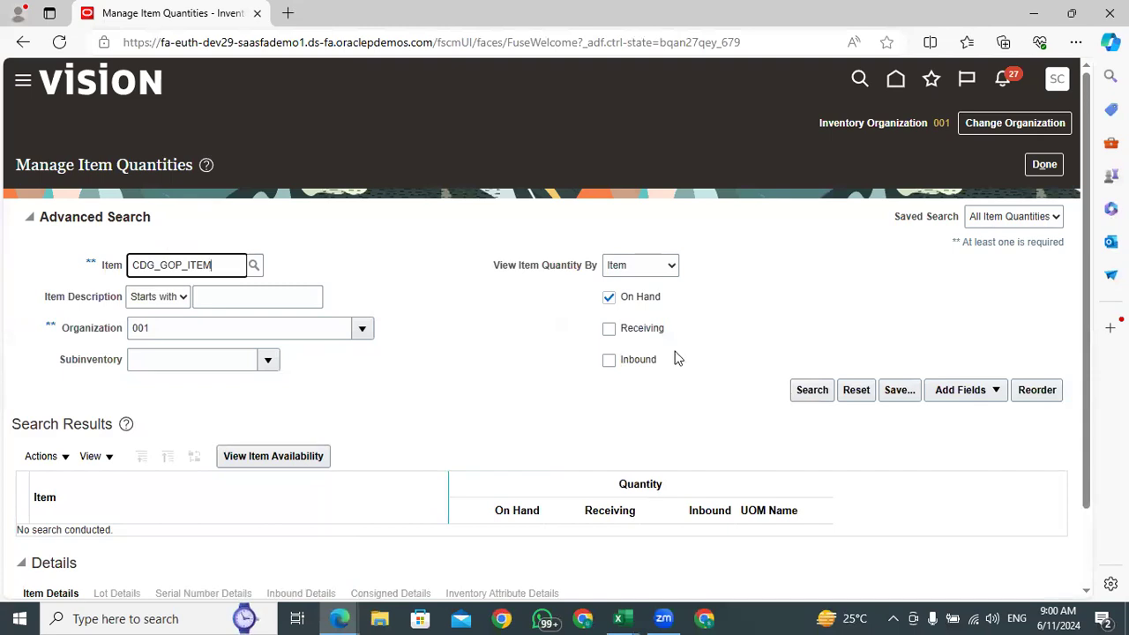
pyautogui.click(813, 394)
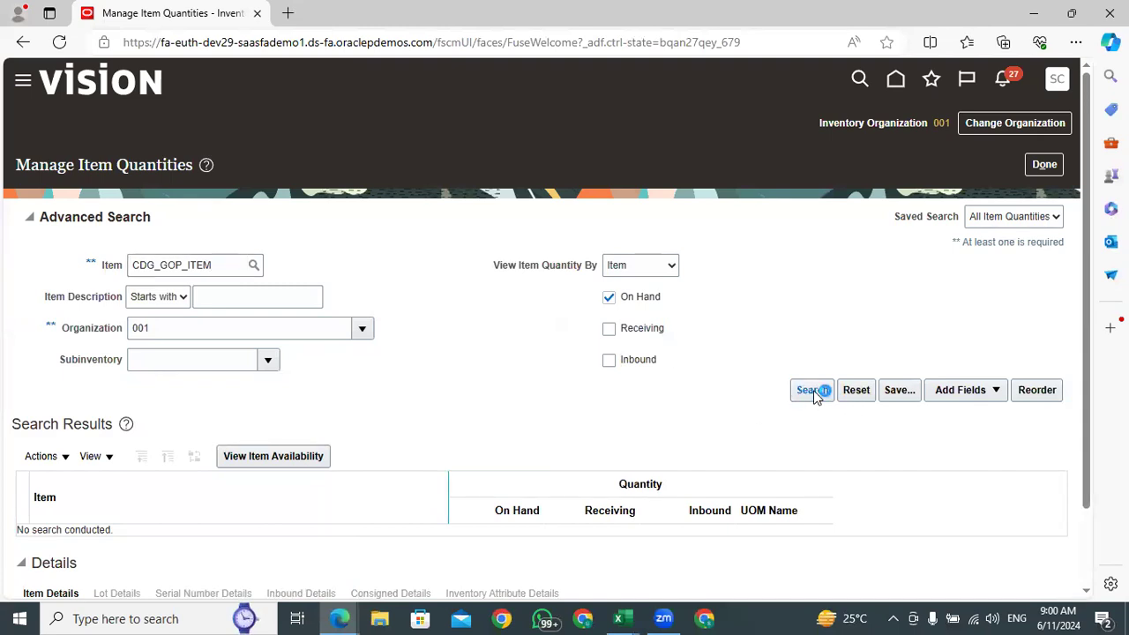
# Expand item CDG_GOP_ITEM and organization 001 to the subinventory level and check the on-hand quantity in Stores
pyautogui.click(542, 408)
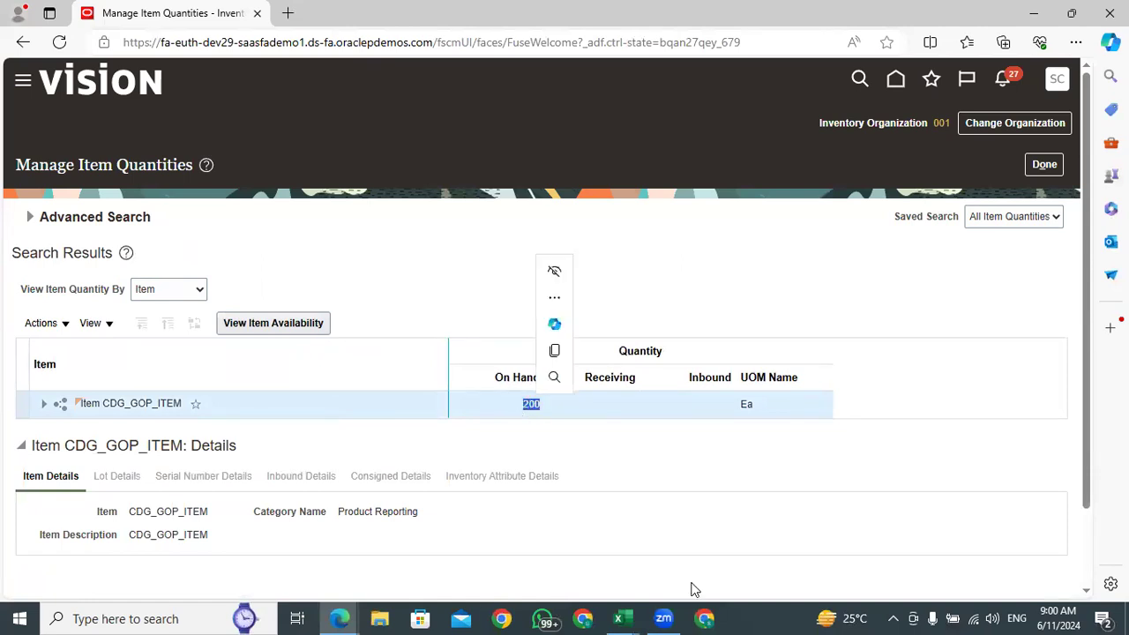
pyautogui.click(42, 411)
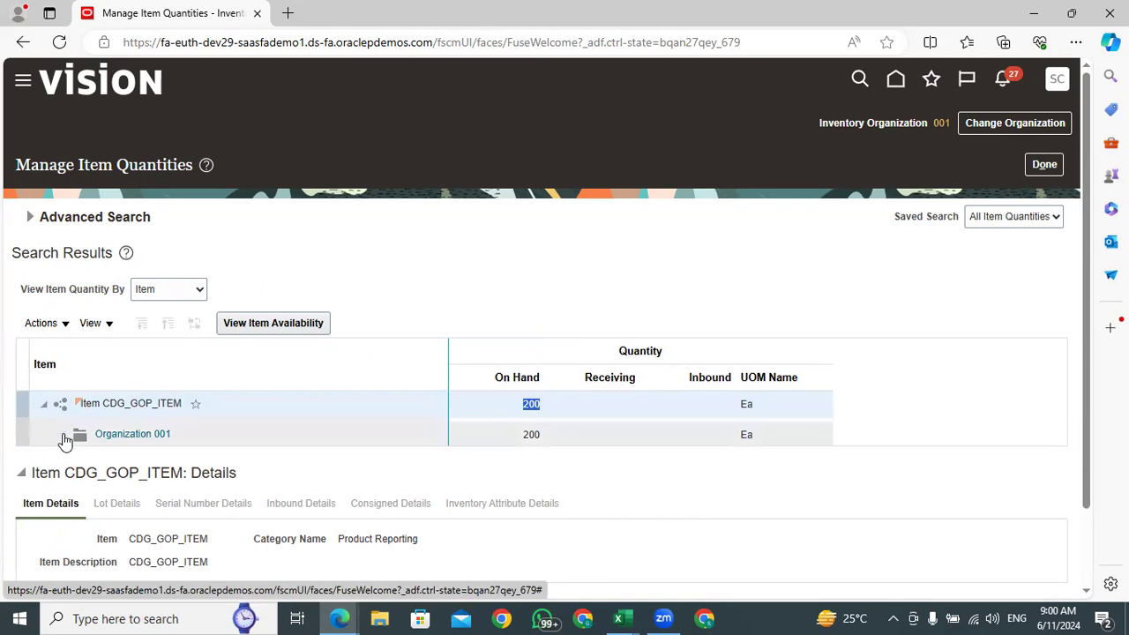
pyautogui.click(63, 434)
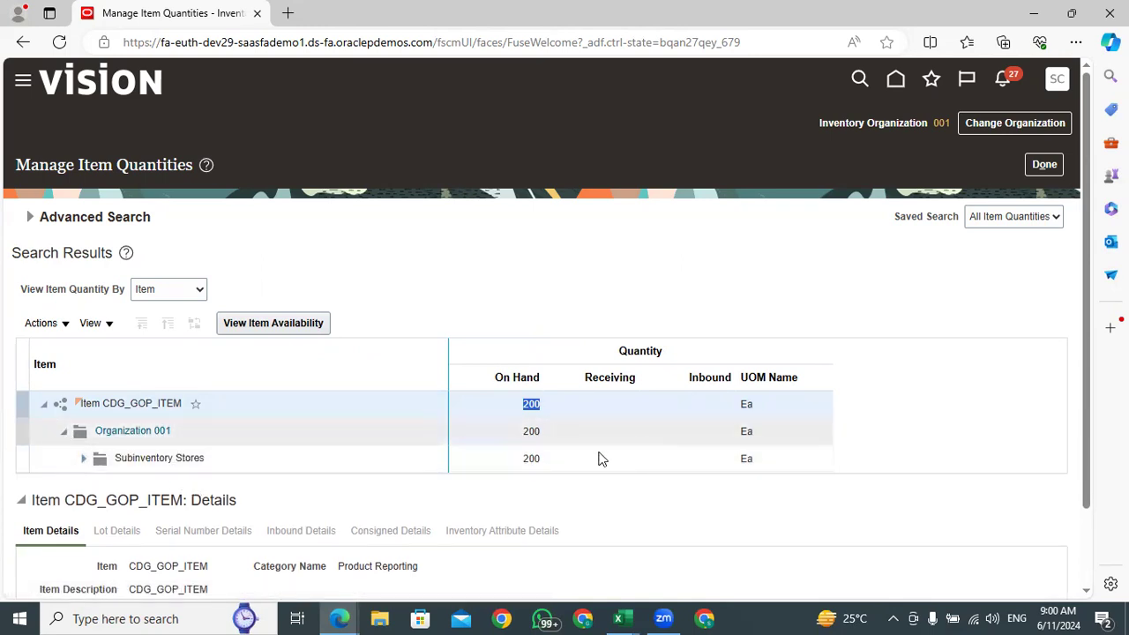
# Switch to the Excel listing and enter 180 as the count quantity of item CDG_GOP_ITEM
pyautogui.click(618, 619)
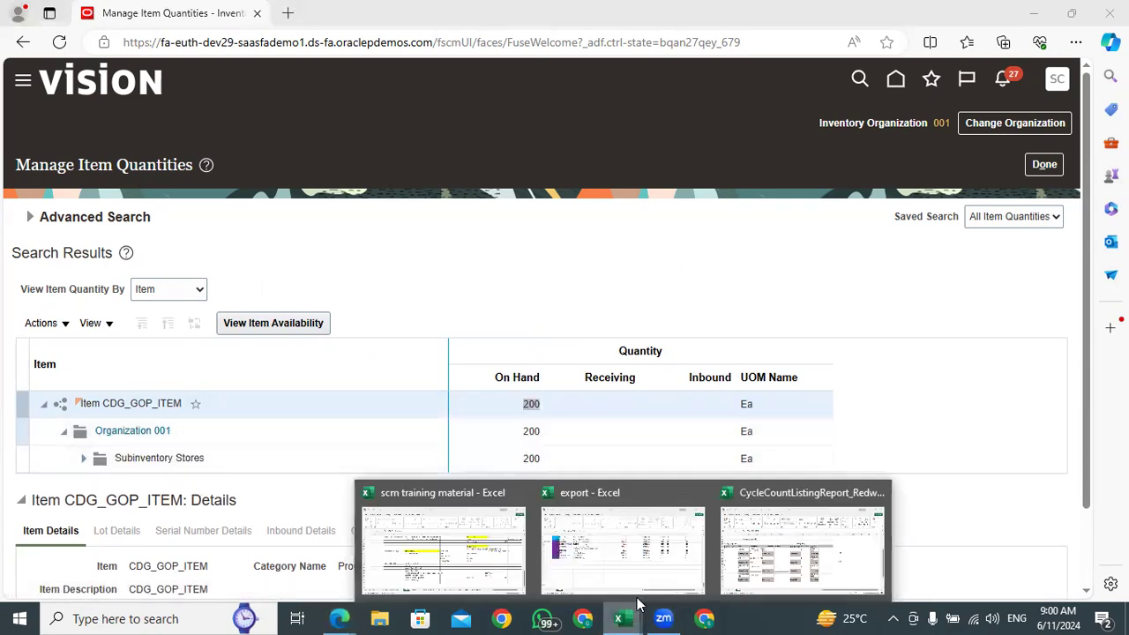
pyautogui.click(771, 567)
pyautogui.click(222, 432)
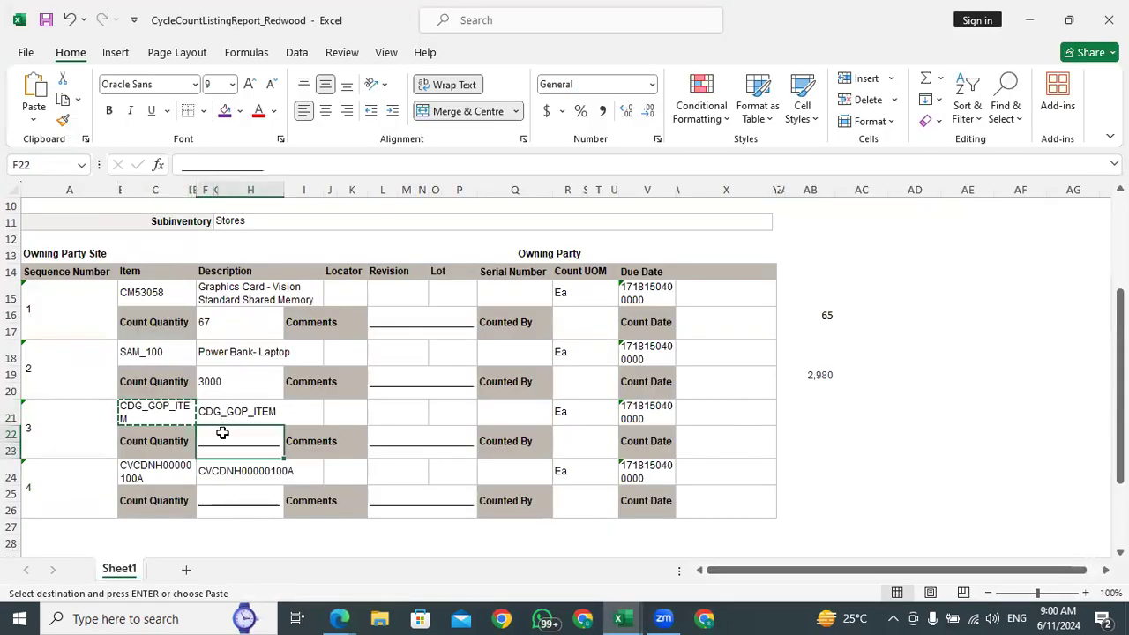
pyautogui.write('180')
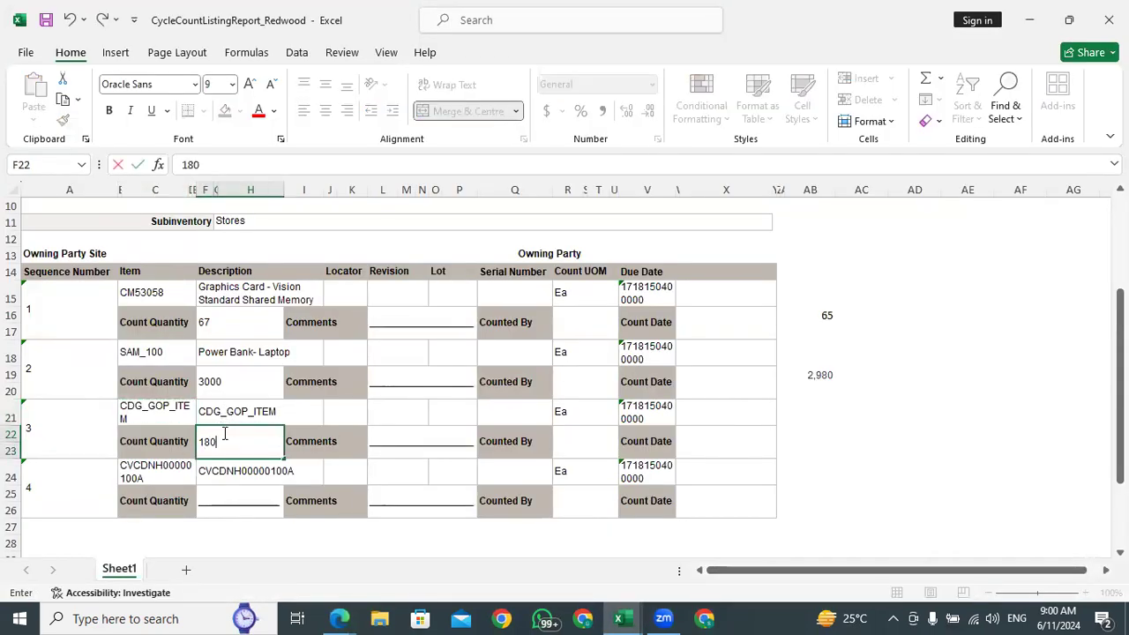
# Enter the Stores on-hand quantity 200 for CDG_GOP_ITEM in cell AB22, beside its count quantity
pyautogui.click(819, 433)
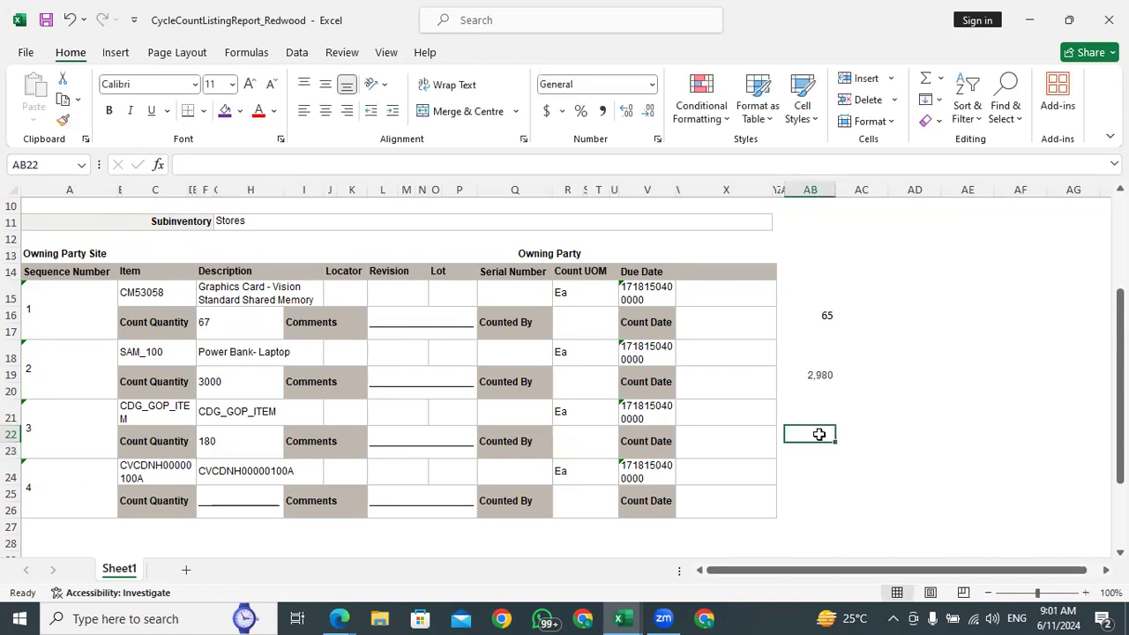
pyautogui.click(221, 442)
pyautogui.click(804, 437)
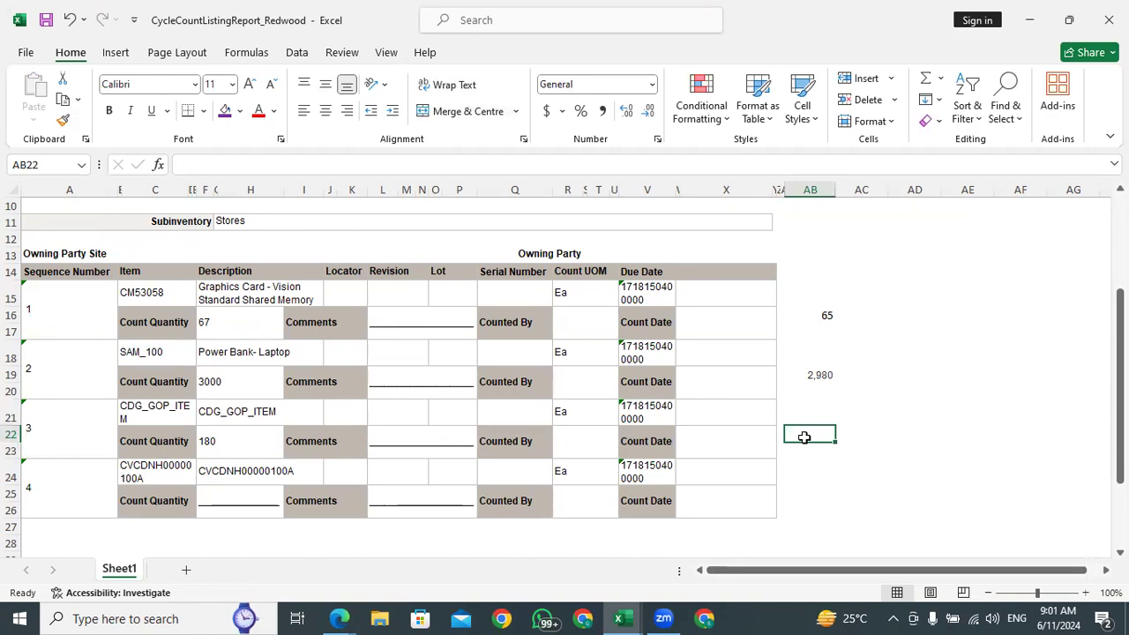
pyautogui.write('200')
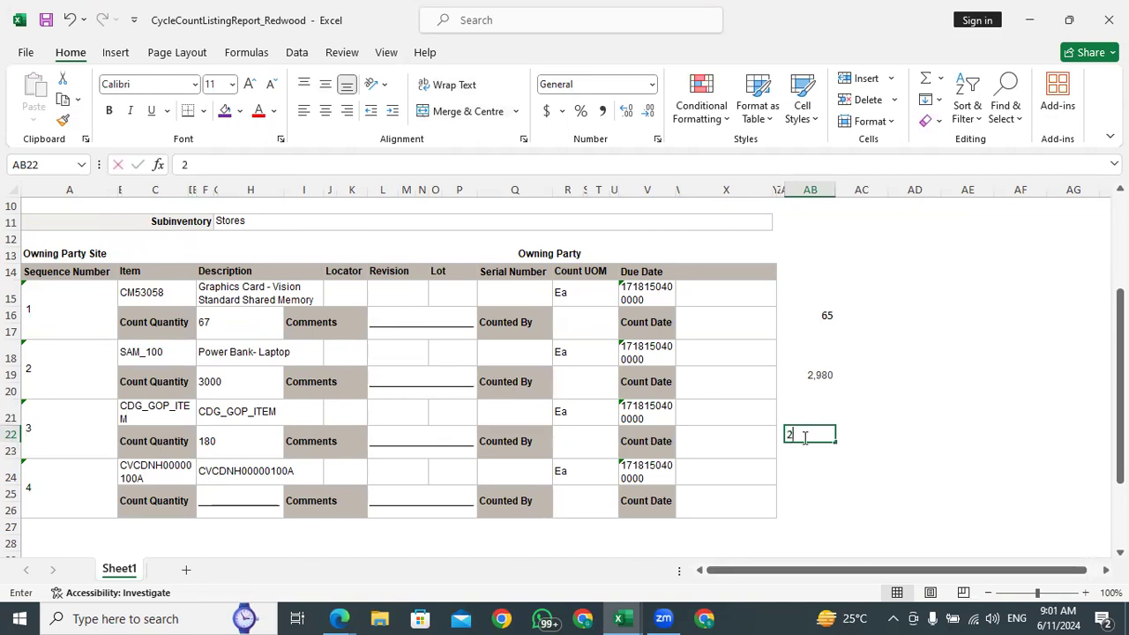
pyautogui.click(817, 469)
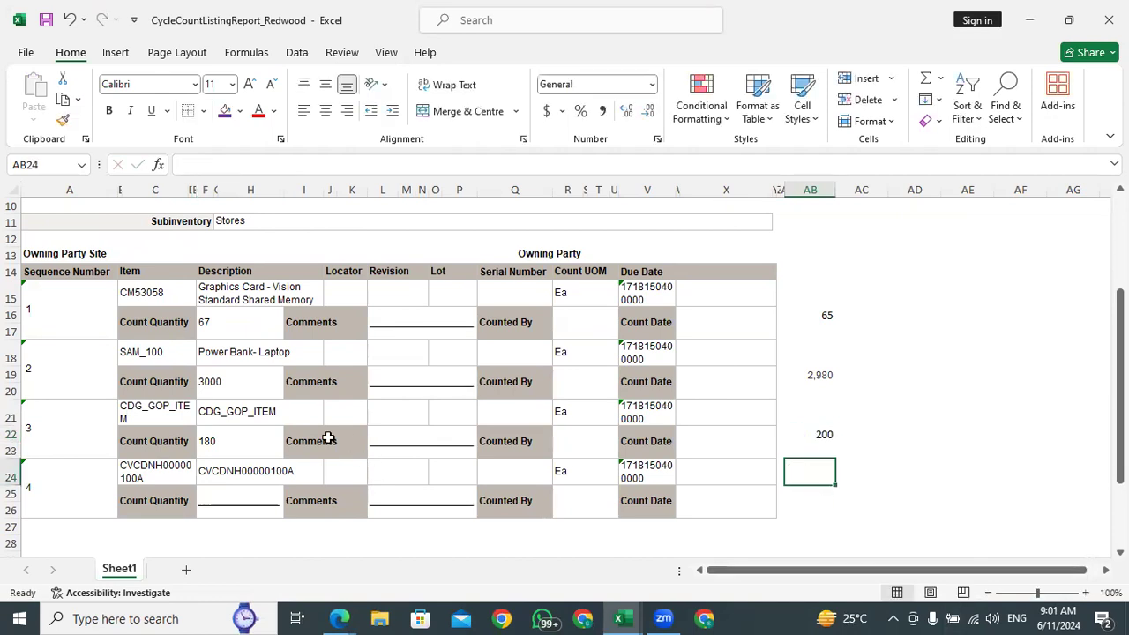
pyautogui.click(235, 446)
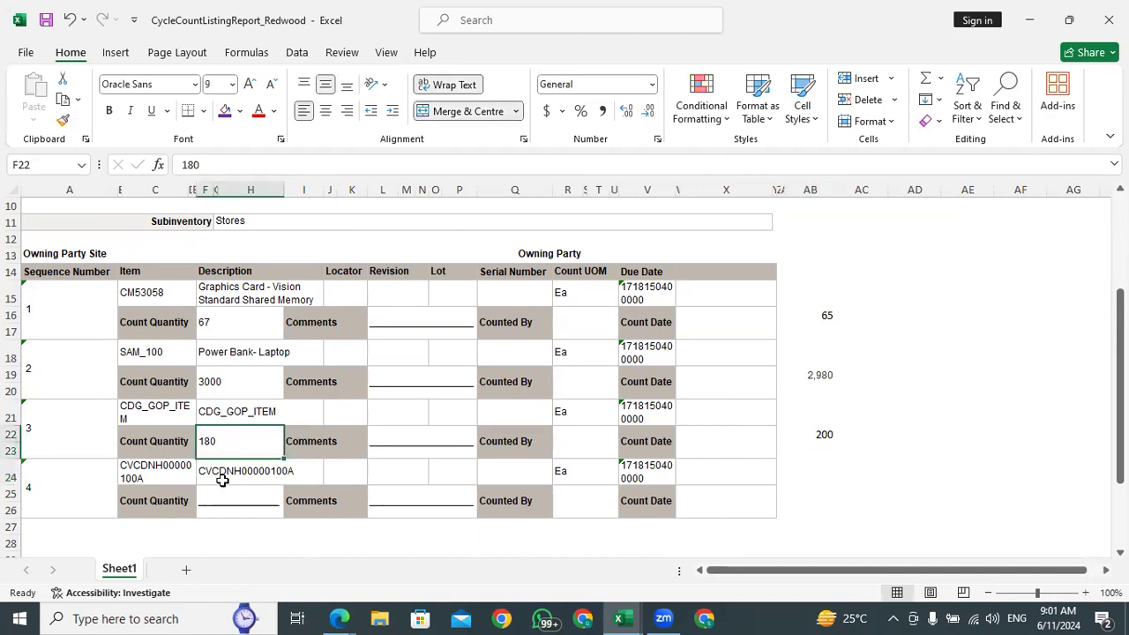
# Copy item number CVCDNH00000100A from the listing and review the on-hand quantities noted in column AB
pyautogui.click(156, 469)
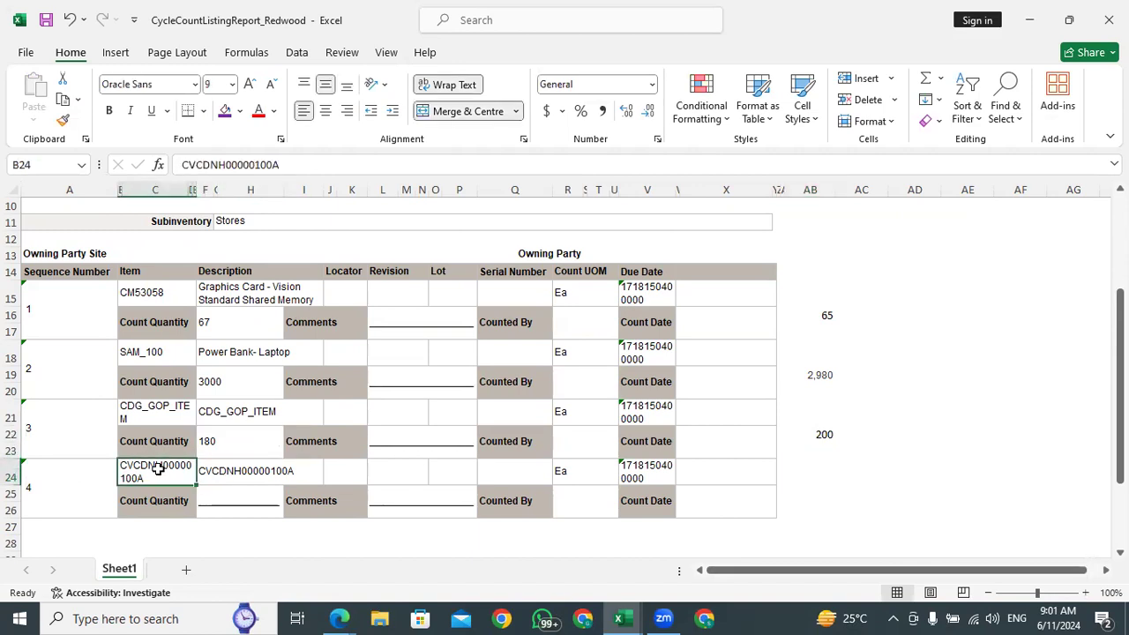
pyautogui.hotkey('ctrl', 'c')
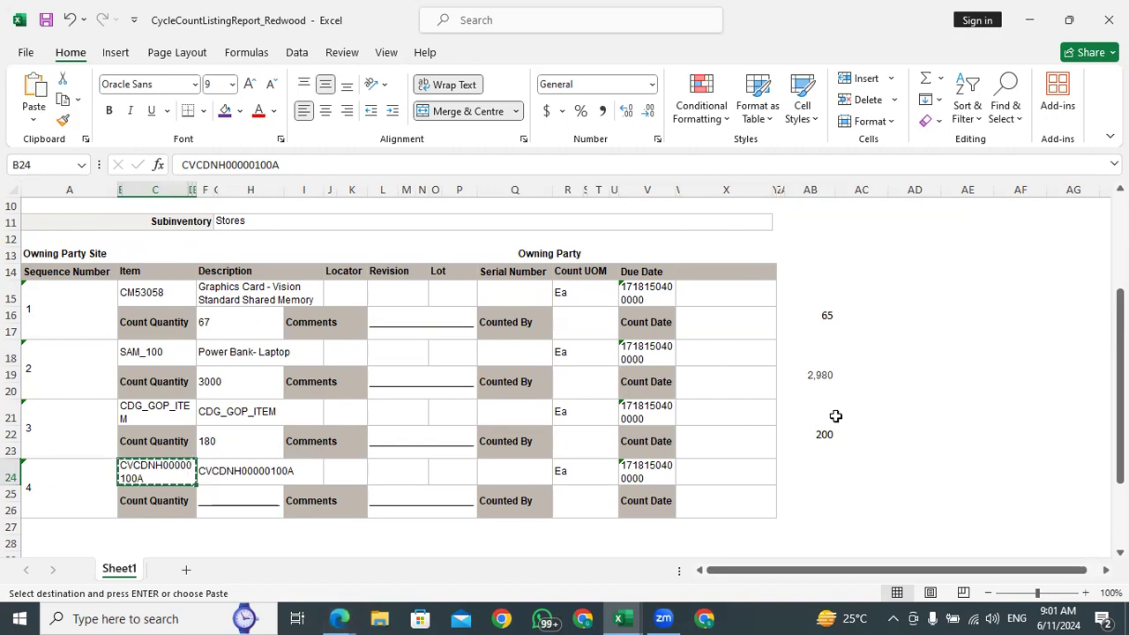
pyautogui.click(798, 434)
pyautogui.click(875, 433)
pyautogui.click(805, 372)
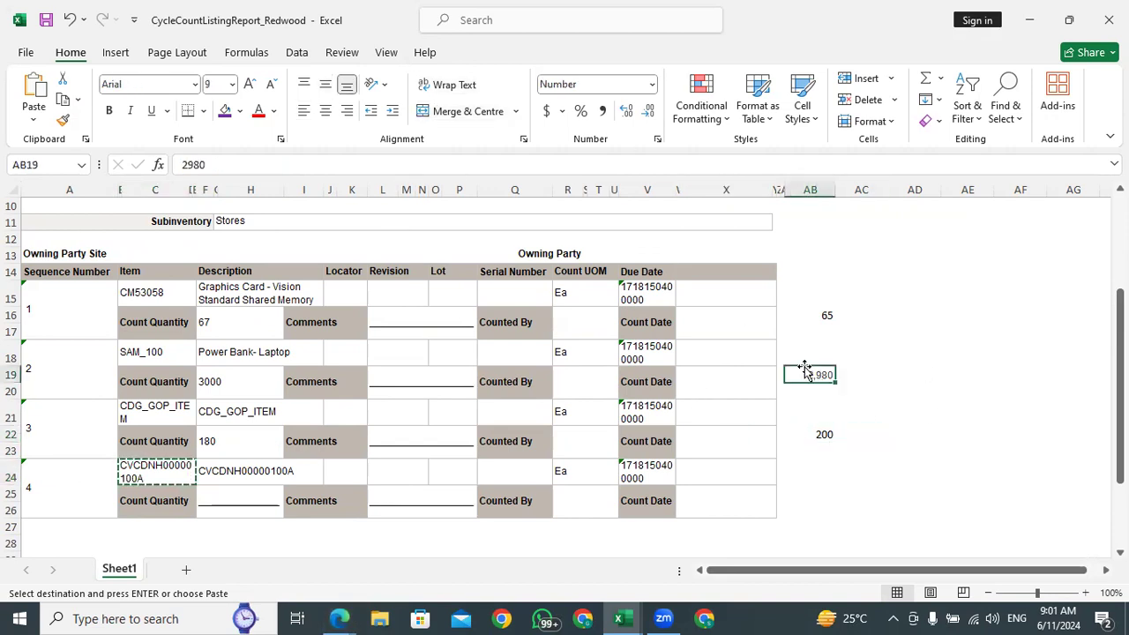
pyautogui.click(876, 376)
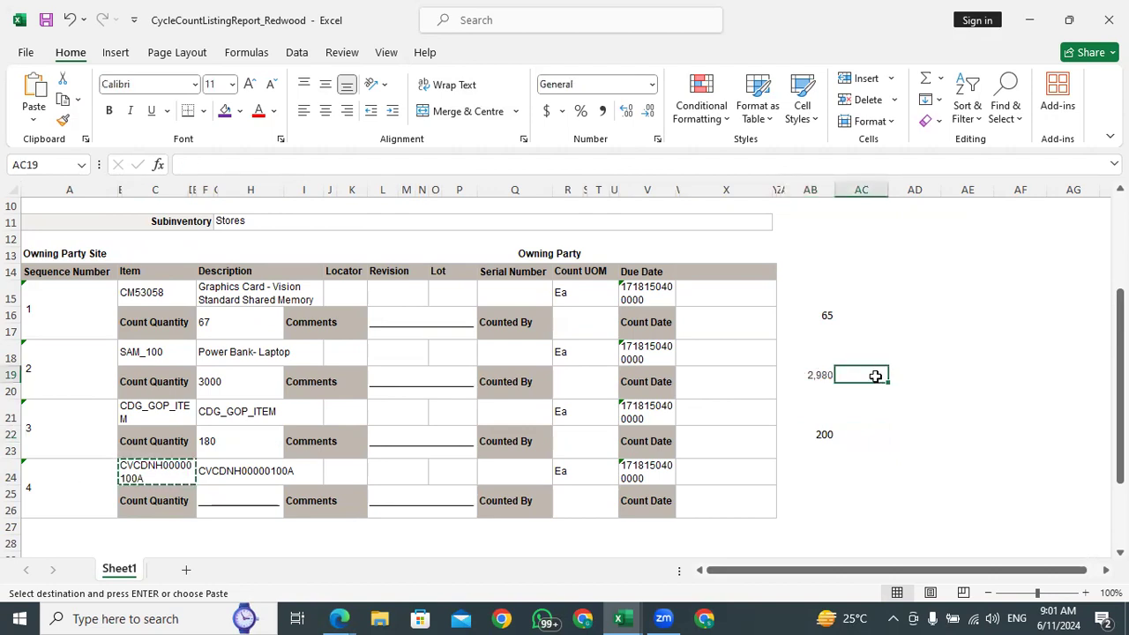
pyautogui.click(808, 315)
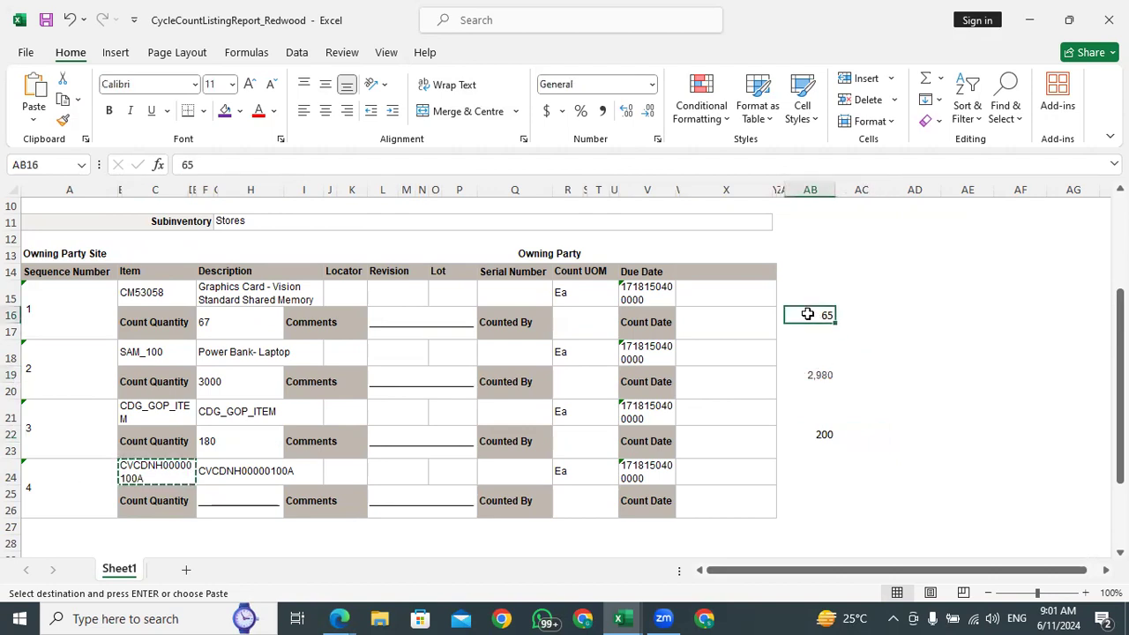
pyautogui.click(873, 313)
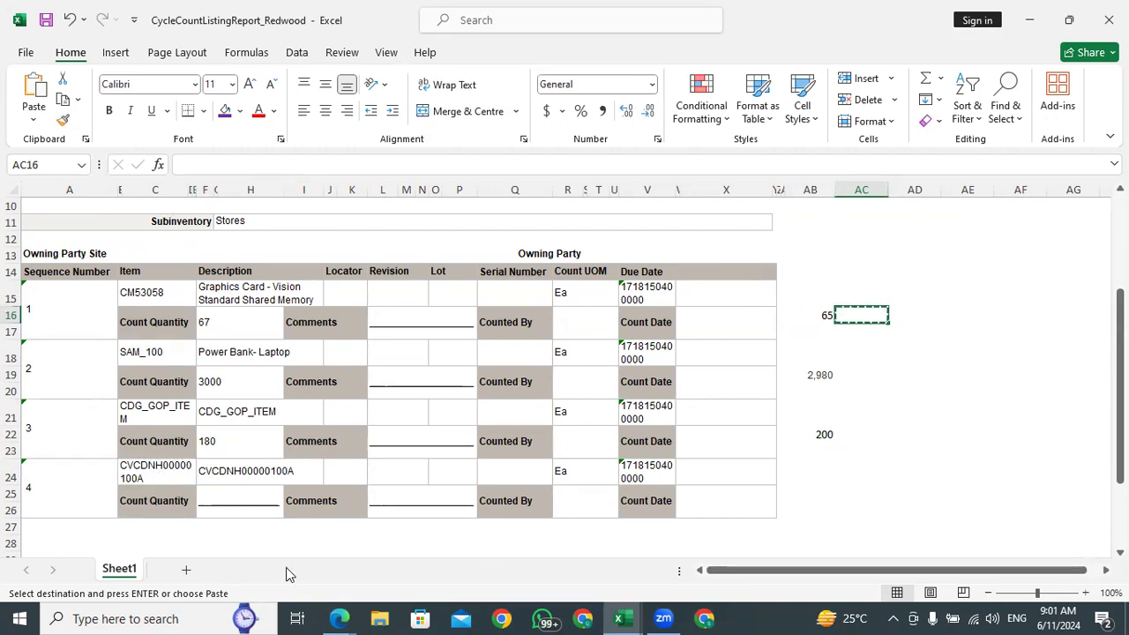
# Return to Manage Item Quantities in the browser, expand the advanced search and clear the Item field
pyautogui.click(339, 618)
pyautogui.click(258, 558)
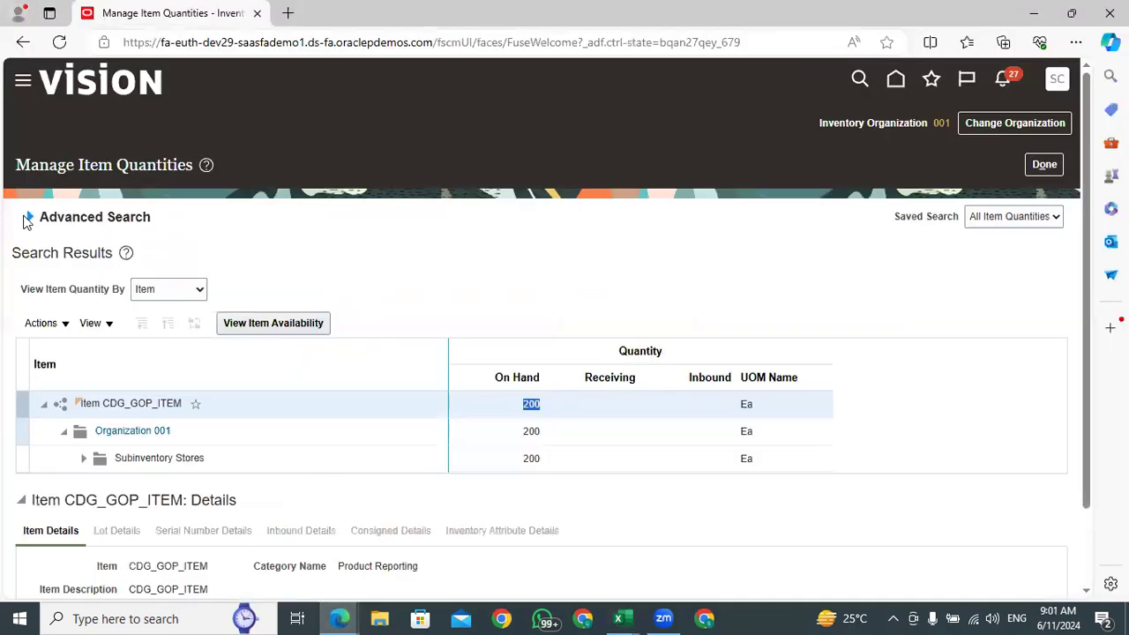
pyautogui.click(29, 219)
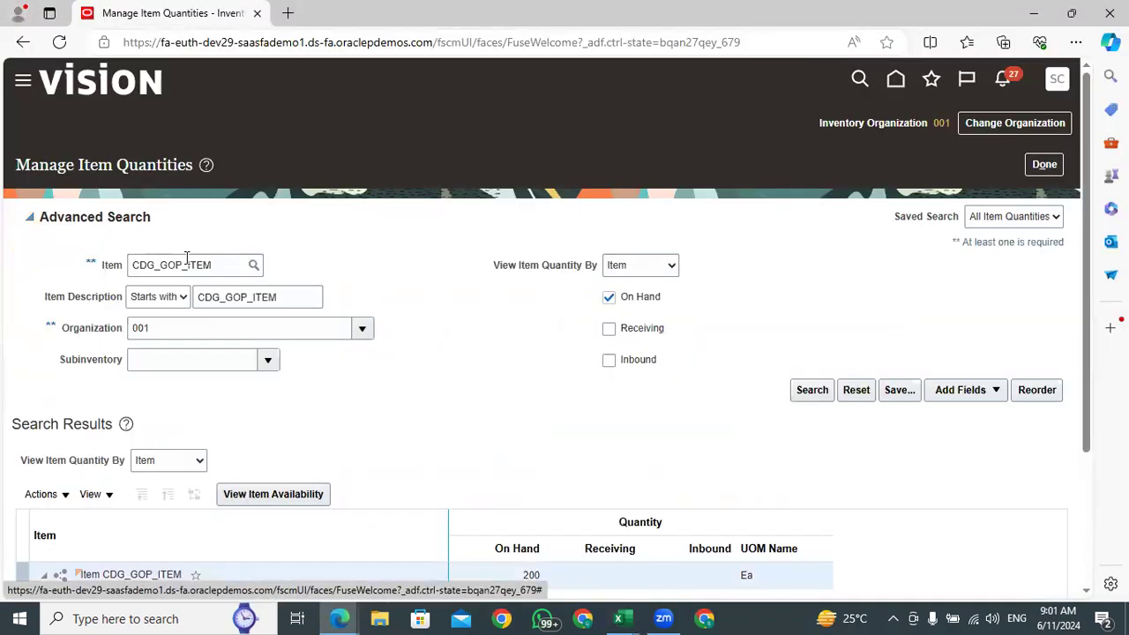
pyautogui.moveTo(222, 269); pyautogui.dragTo(90, 270)
pyautogui.click(152, 273)
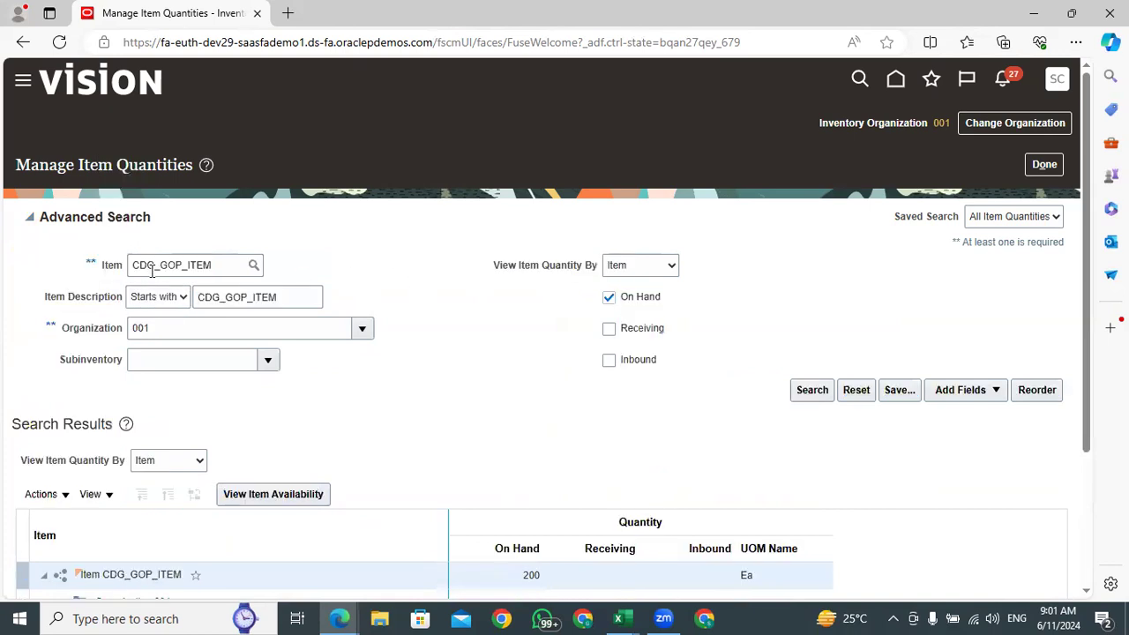
pyautogui.moveTo(209, 268); pyautogui.dragTo(136, 265)
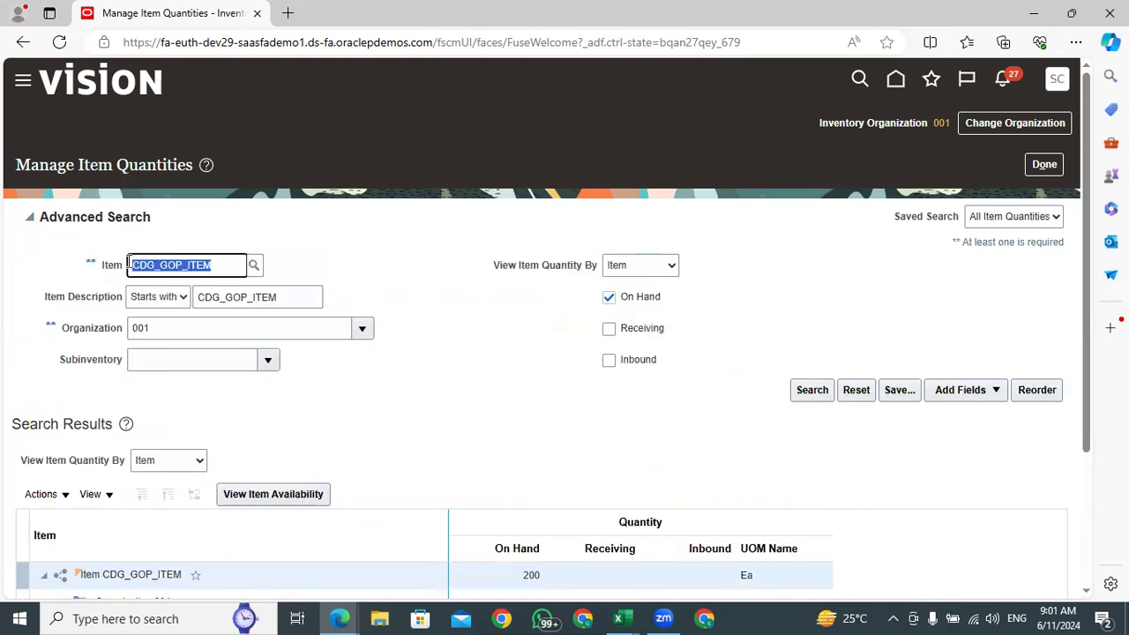
pyautogui.press('BackSpace')
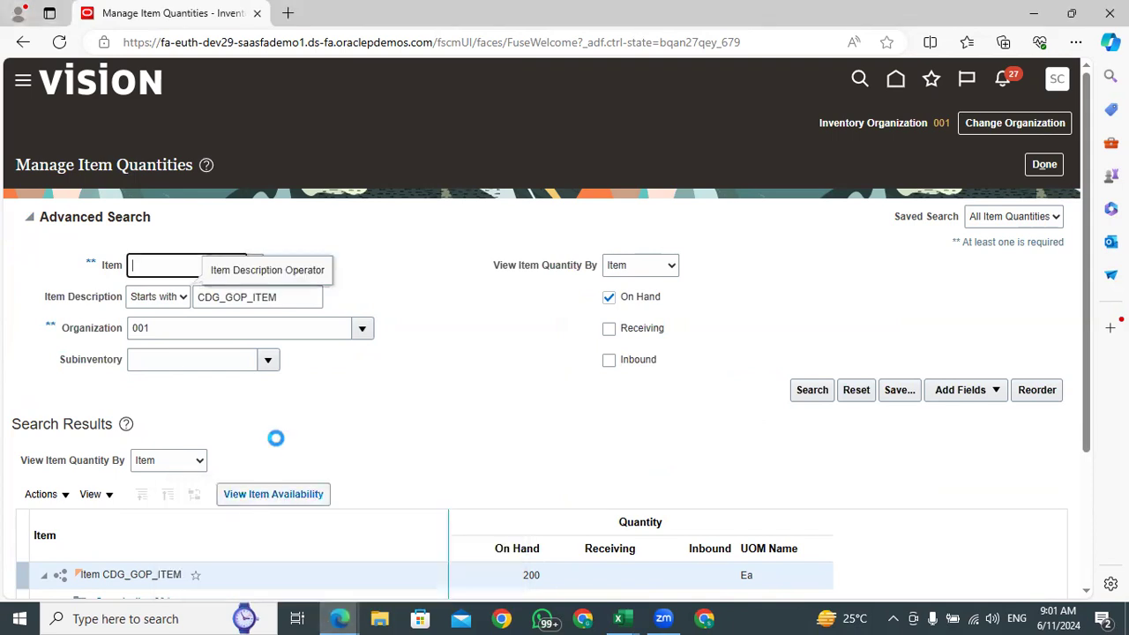
# Copy item number CVCDNH00000100A from the fourth sequence of the Excel listing and return to the browser
pyautogui.moveTo(618, 618)
pyautogui.click(741, 548)
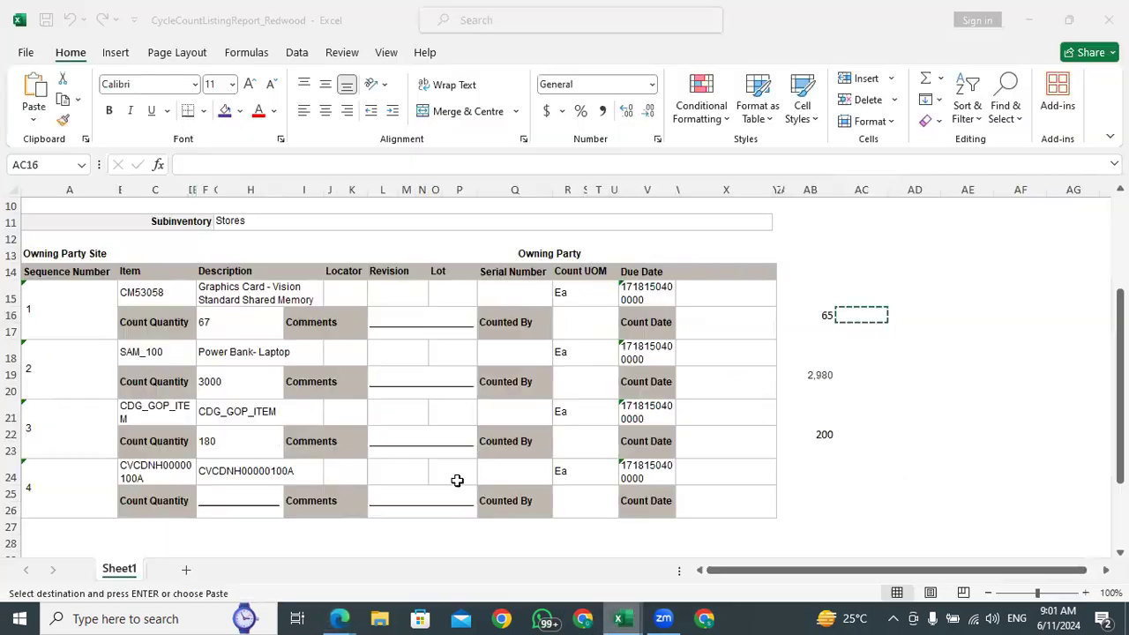
pyautogui.click(154, 473)
pyautogui.hotkey('ctrl', 'c')
pyautogui.moveTo(339, 619)
pyautogui.click(265, 555)
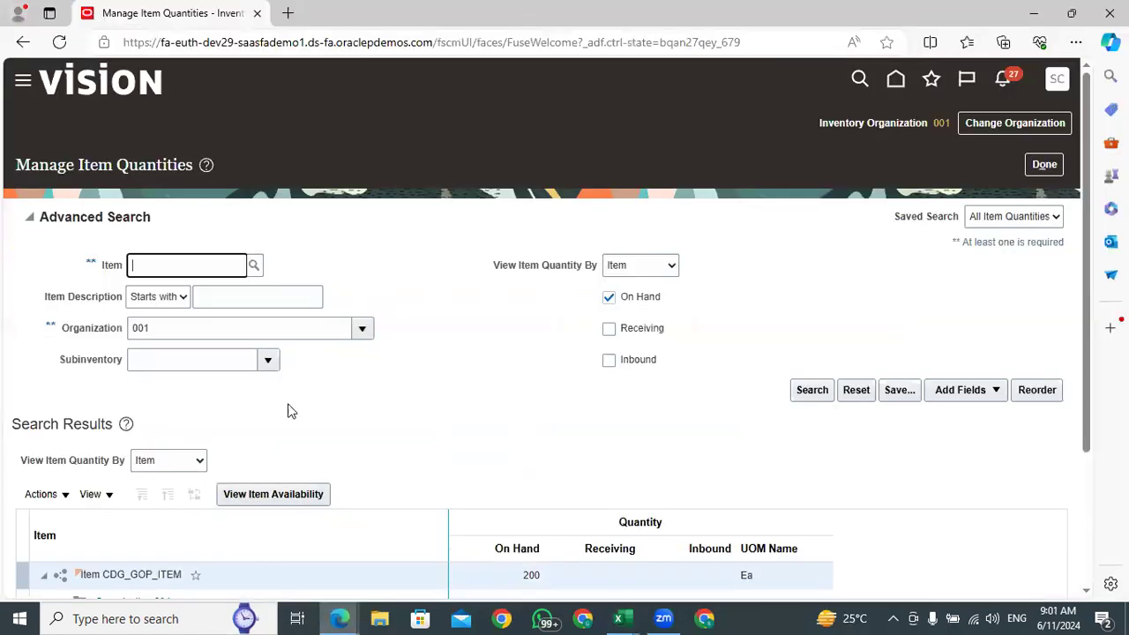
# Paste CVCDNH00000100A as the item, remove the trailing characters and try to search its quantities in organization 001
pyautogui.hotkey('ctrl', 'v')
pyautogui.press('BackSpace')
pyautogui.press('BackSpace')
pyautogui.press('BackSpace')
pyautogui.press('BackSpace')
pyautogui.press('BackSpace')
pyautogui.press('BackSpace')
pyautogui.press('BackSpace')
pyautogui.press('BackSpace')
pyautogui.click(374, 262)
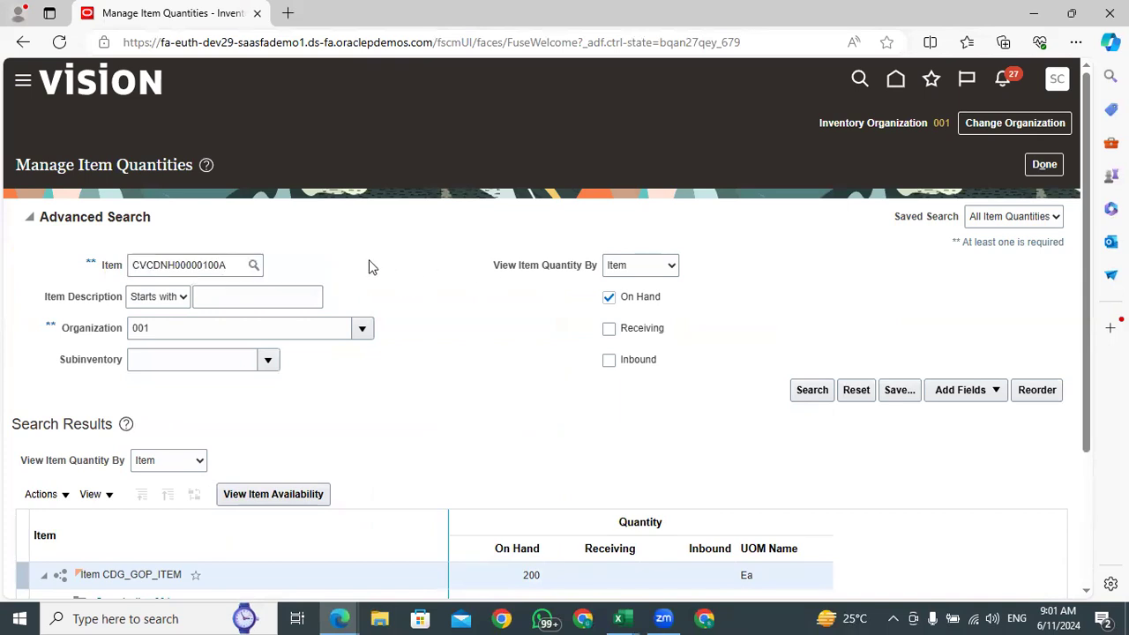
pyautogui.click(240, 267)
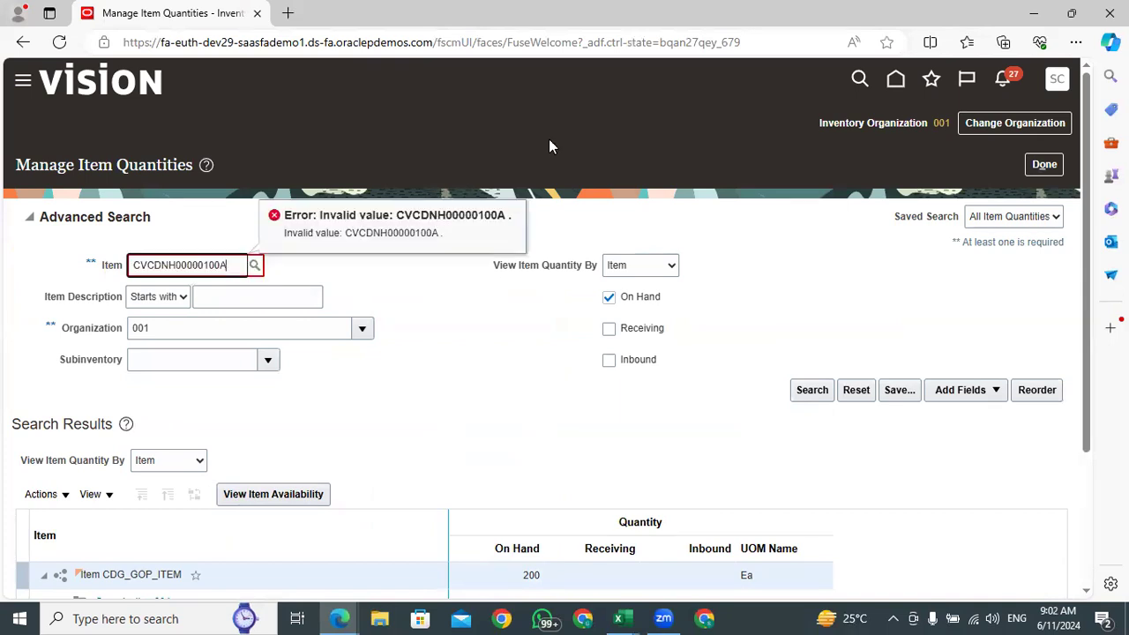
pyautogui.click(812, 392)
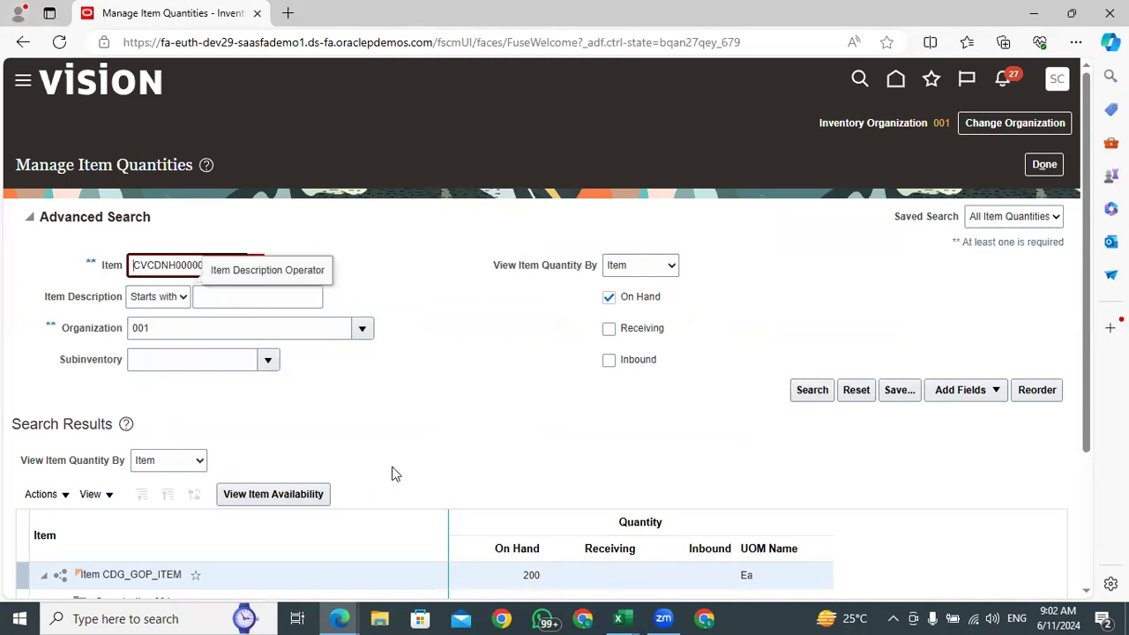
# Copy item number CVCDNH00000100A from the fourth sequence of the Excel listing again and switch back to Manage Item Quantities in the browser
pyautogui.click(339, 618)
pyautogui.click(308, 561)
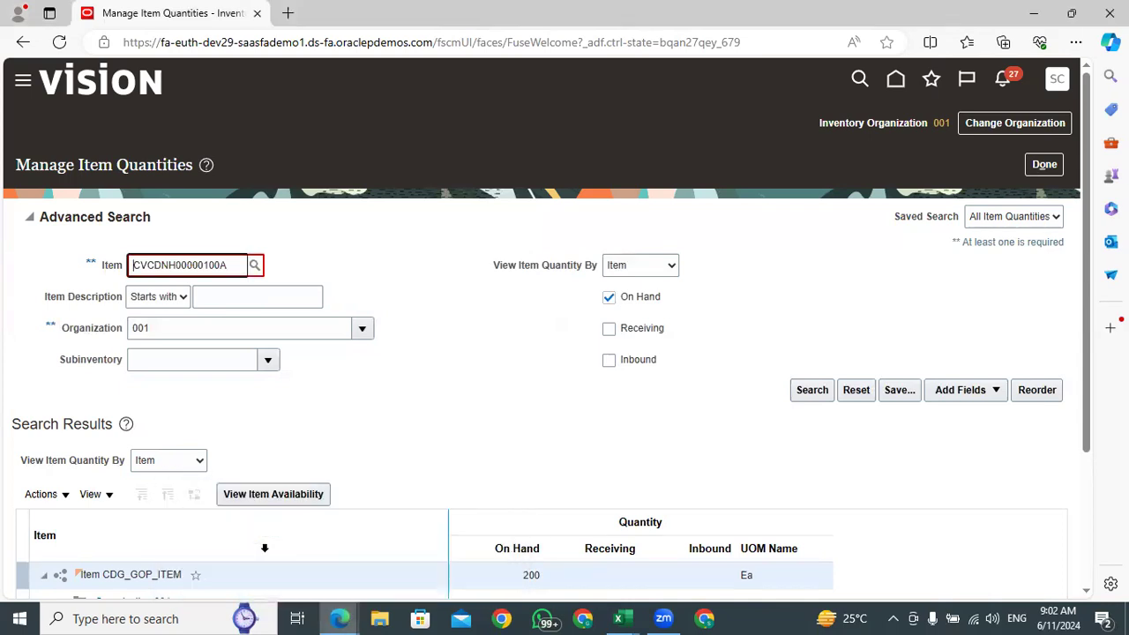
pyautogui.click(620, 618)
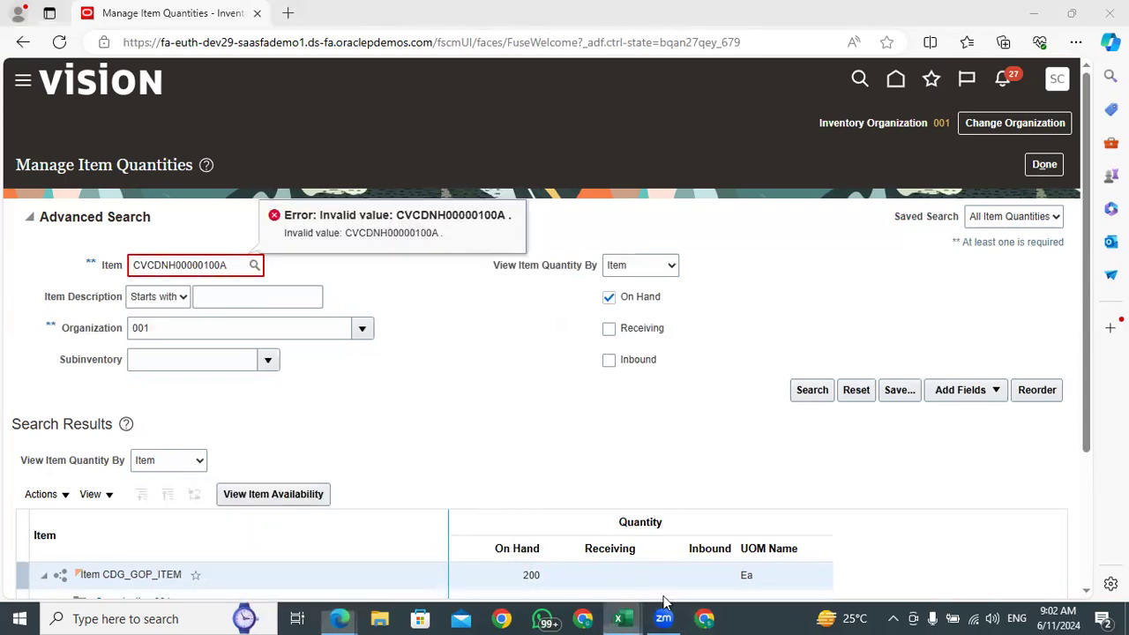
pyautogui.click(766, 554)
pyautogui.click(239, 501)
pyautogui.click(157, 470)
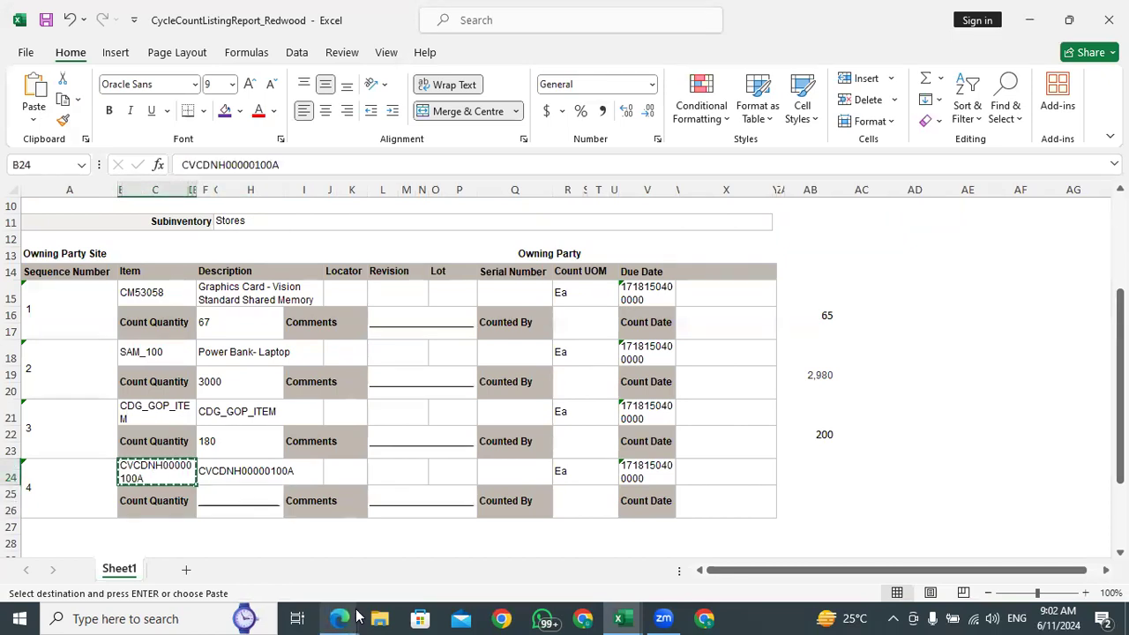
pyautogui.moveTo(340, 619)
pyautogui.click(312, 535)
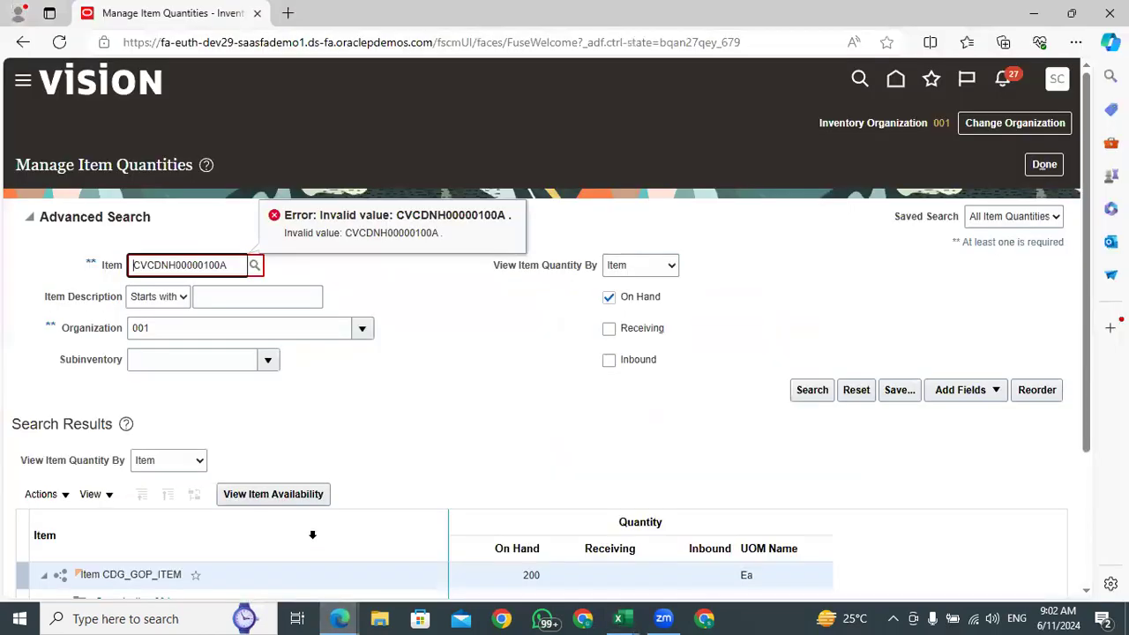
# Replace the Item value with the pasted CVCDNH00000100A, remove its trailing characters and search its quantities in organization 001
pyautogui.doubleClick(220, 263)
pyautogui.hotkey('ctrl', 'v')
pyautogui.press('BackSpace')
pyautogui.press('BackSpace')
pyautogui.click(810, 391)
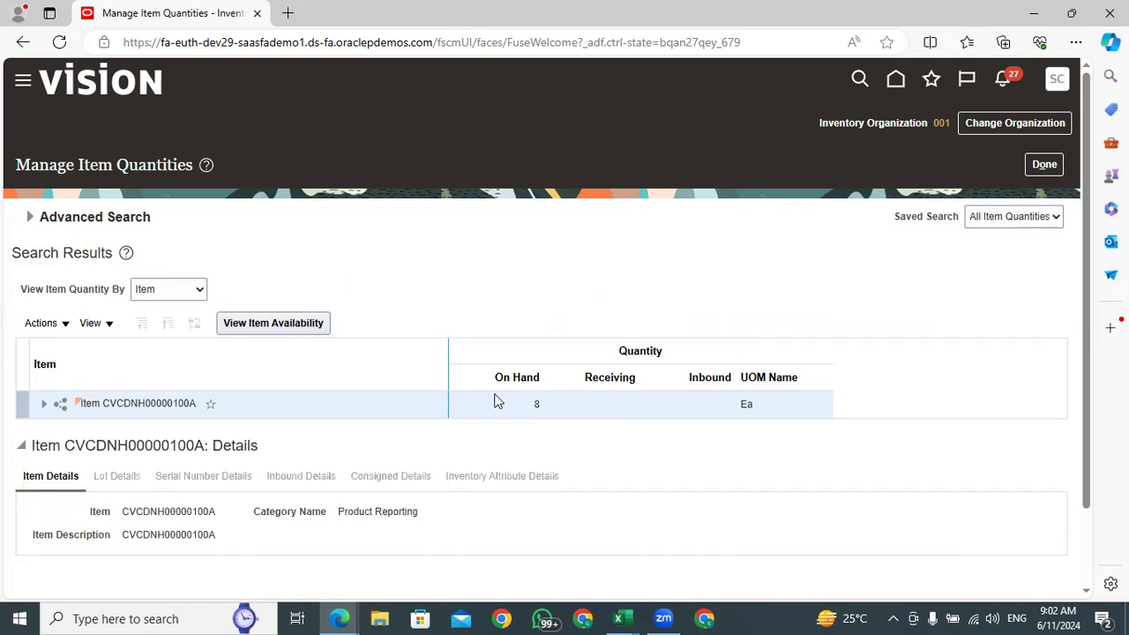
# Expand item CVCDNH00000100A through Organization 001 to Subinventory Stores and check its on-hand quantity
pyautogui.moveTo(543, 408); pyautogui.dragTo(526, 410)
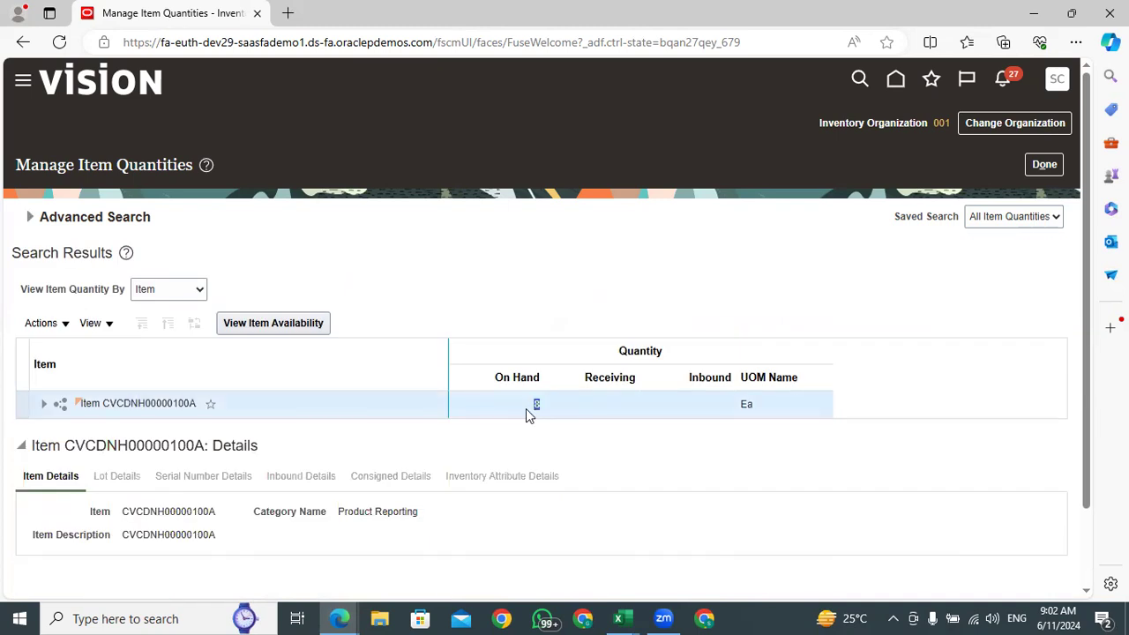
pyautogui.click(43, 409)
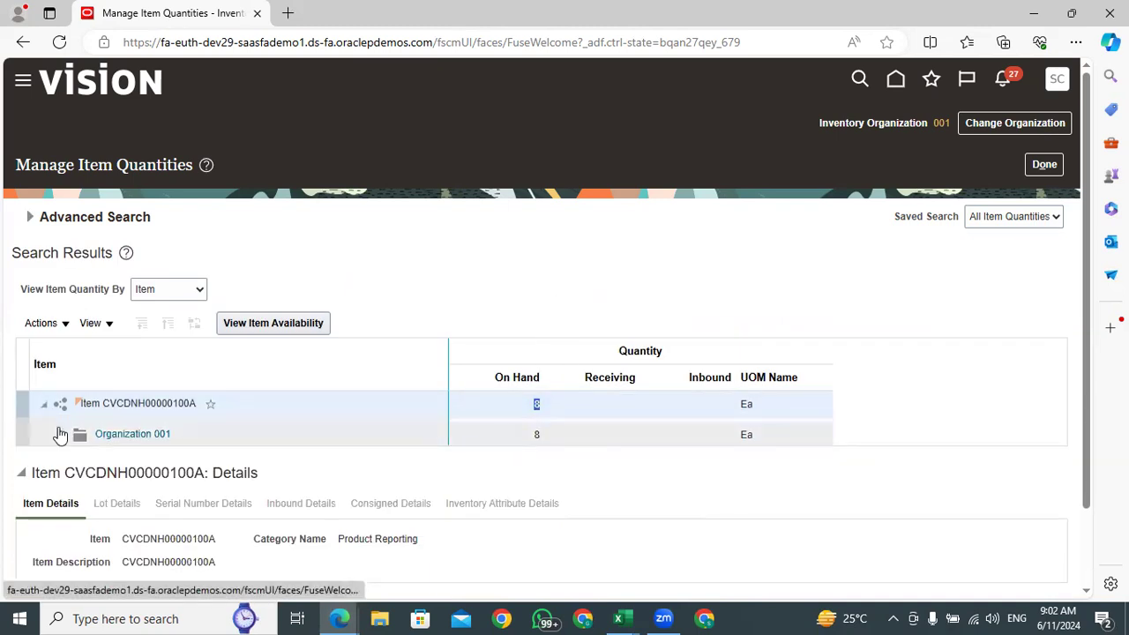
pyautogui.click(60, 434)
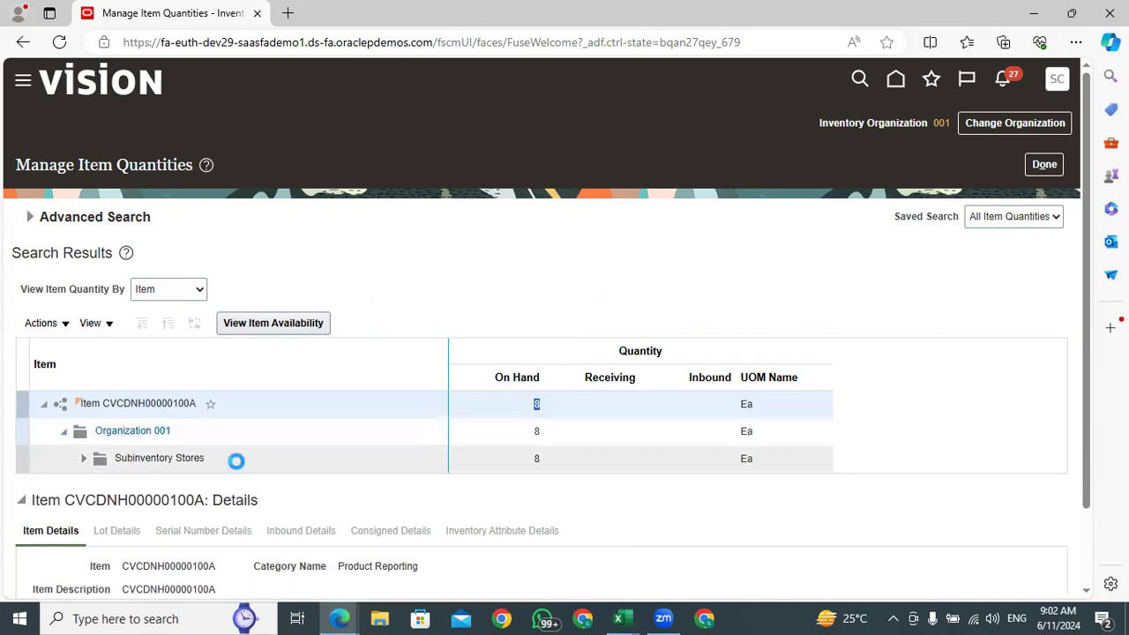
pyautogui.click(543, 458)
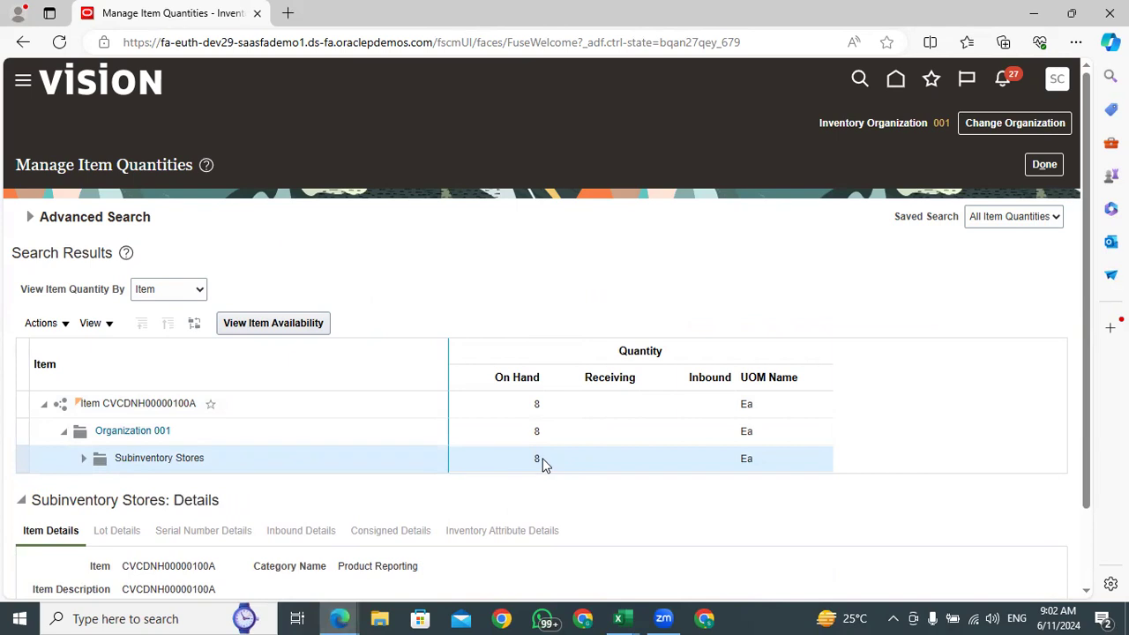
pyautogui.doubleClick(534, 459)
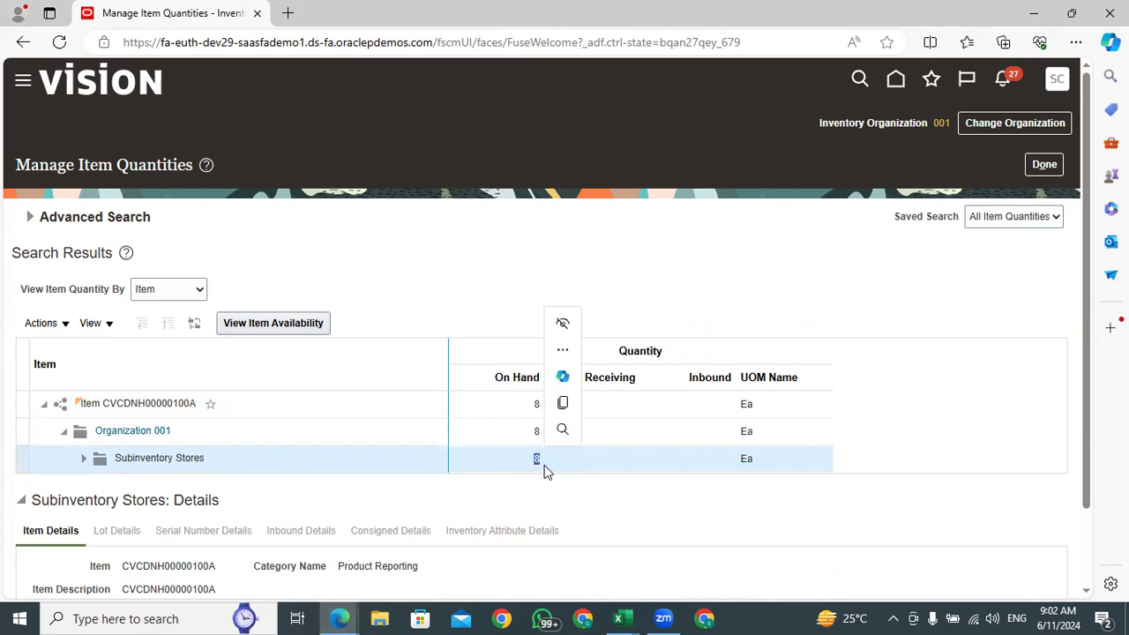
# In the Excel cycle count listing, enter 6 as the fourth item's Count Quantity and 8 as its on-hand quantity in AB25
pyautogui.click(618, 618)
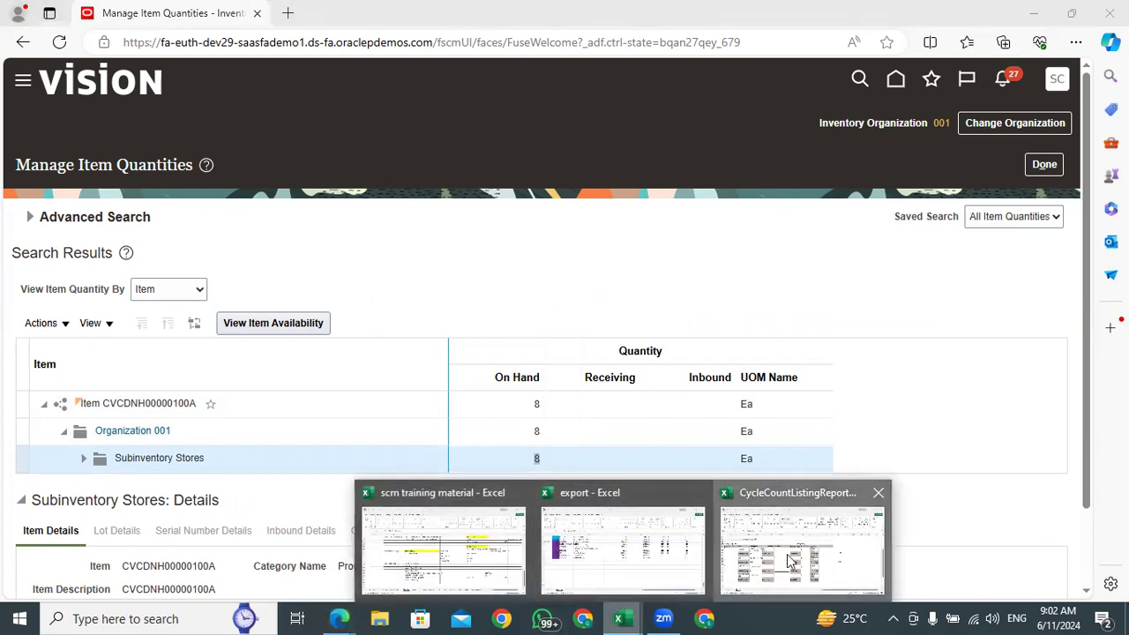
pyautogui.click(791, 560)
pyautogui.click(238, 495)
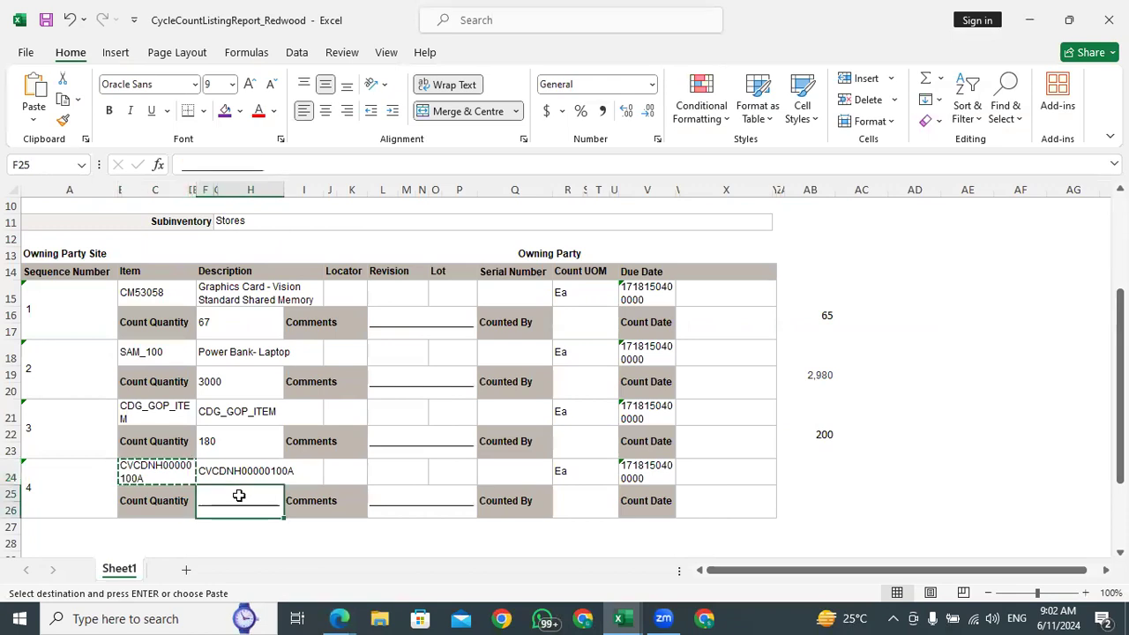
pyautogui.press('Escape')
pyautogui.write('6')
pyautogui.click(829, 495)
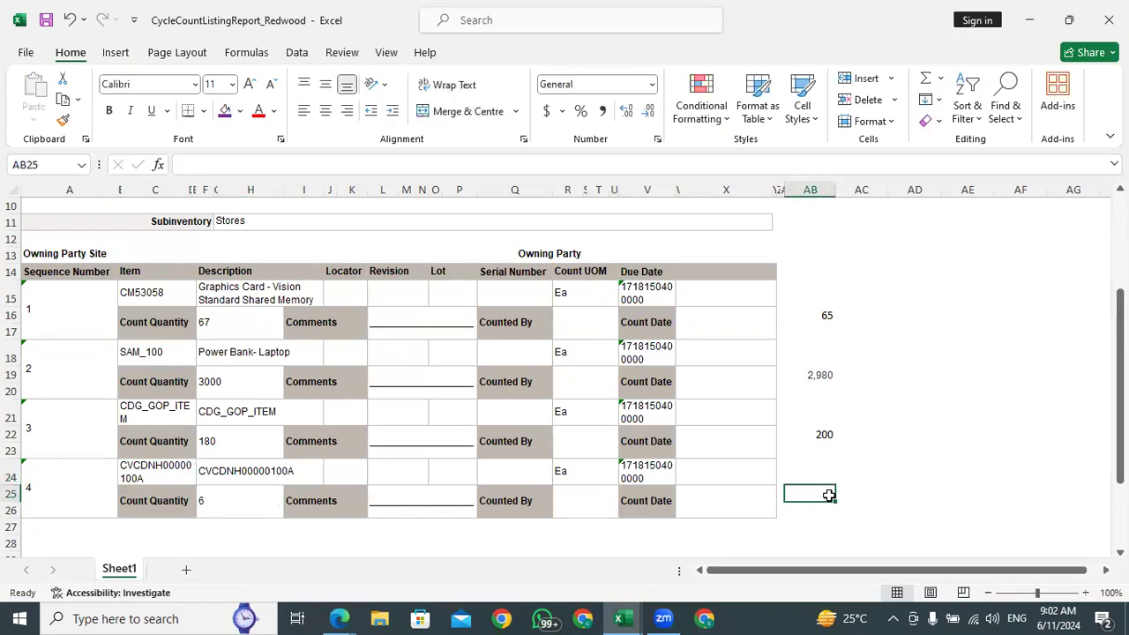
pyautogui.write('8')
pyautogui.press('Tab')
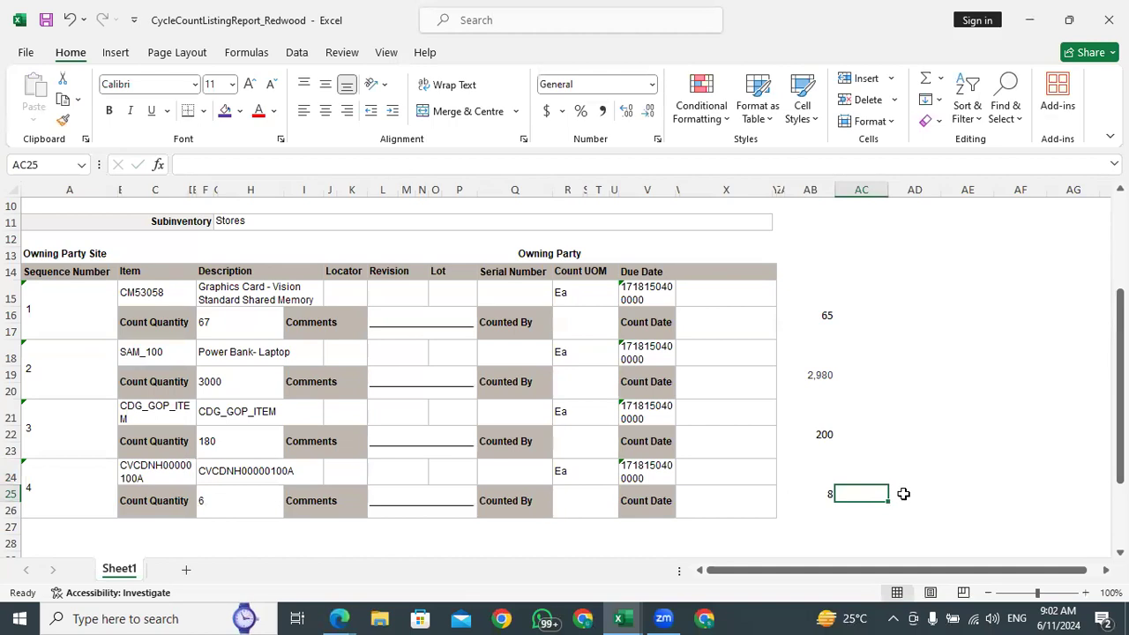
# Check the fourth item's counted quantity against its on-hand note and widen column AB slightly
pyautogui.click(203, 501)
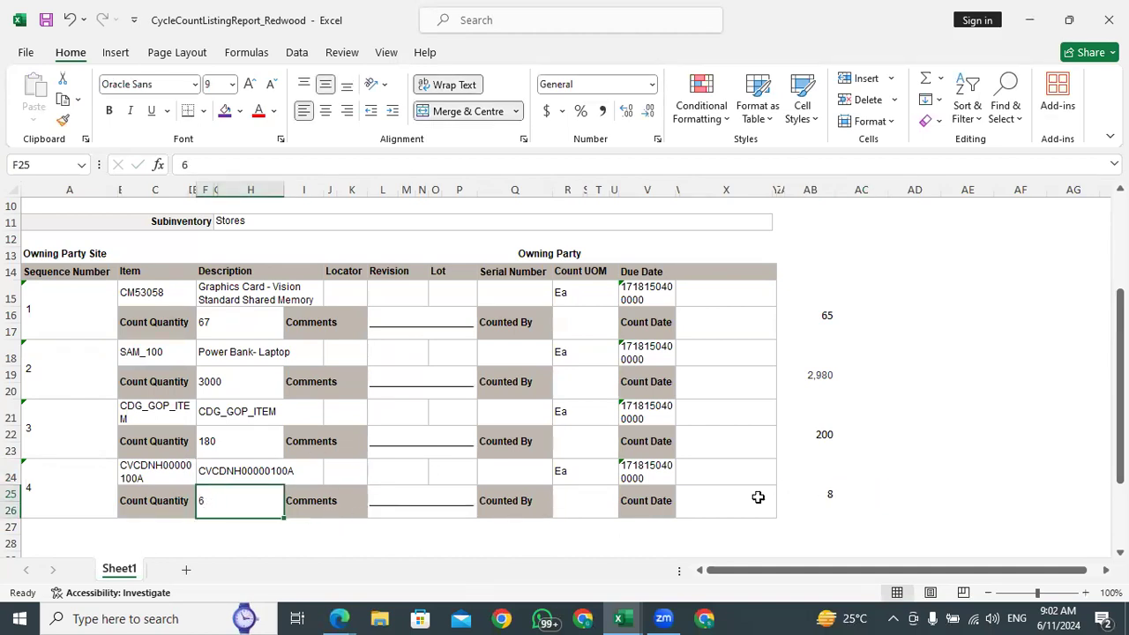
pyautogui.click(825, 496)
pyautogui.click(886, 492)
pyautogui.moveTo(832, 190); pyautogui.dragTo(845, 190)
# Compare the first item's counted quantity with its on-hand quantity and review the on-hand figures of all four items in column AB
pyautogui.click(837, 314)
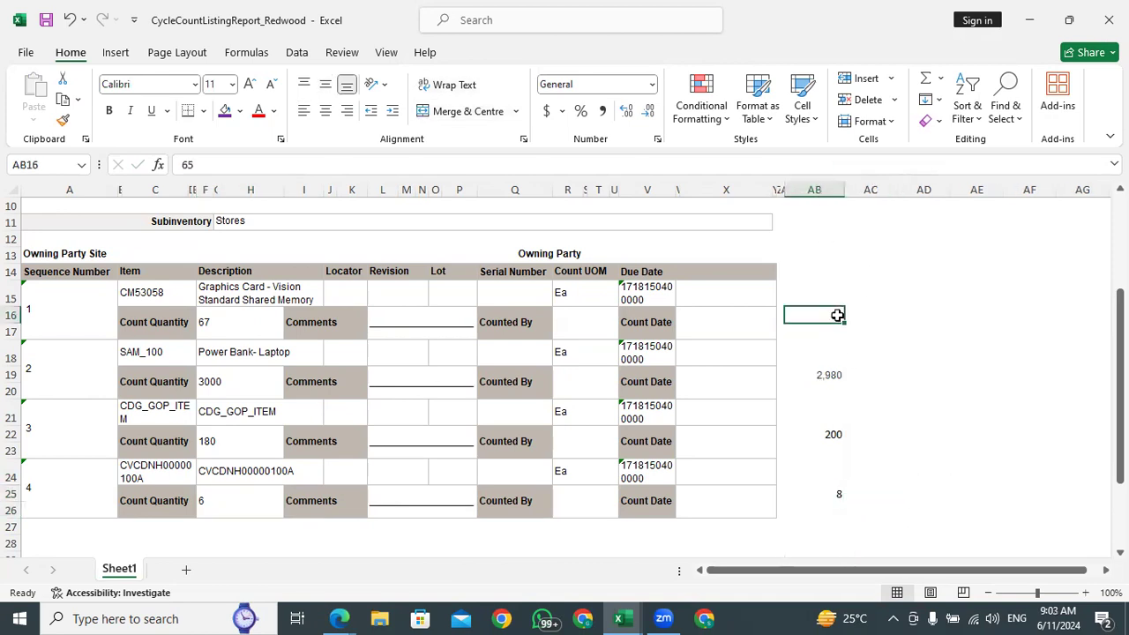
pyautogui.click(228, 324)
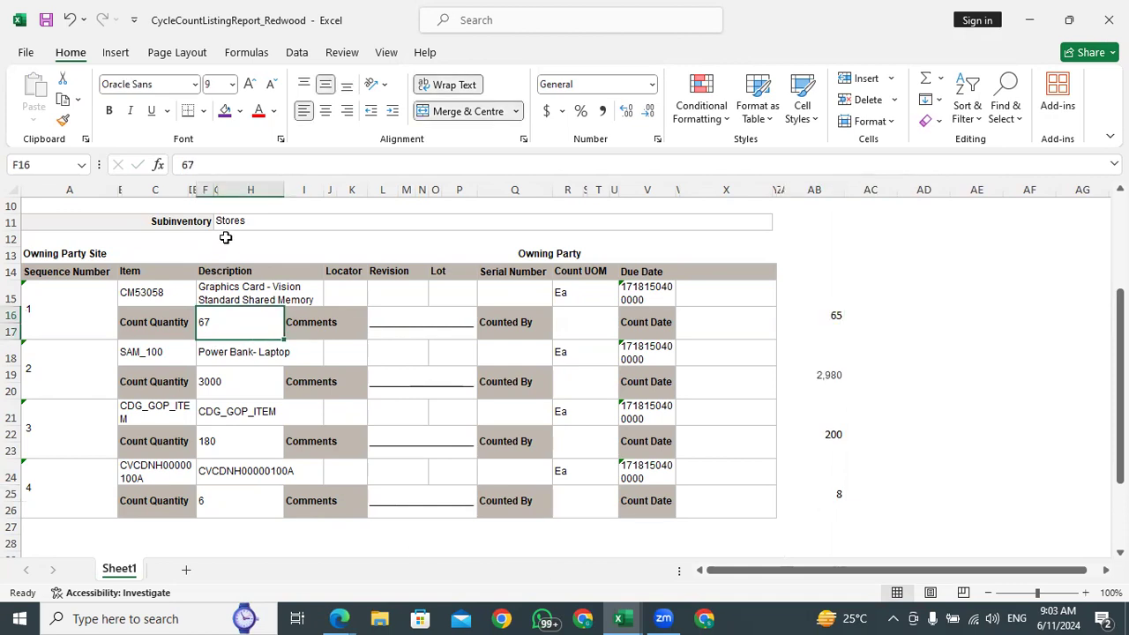
pyautogui.click(226, 237)
pyautogui.click(228, 271)
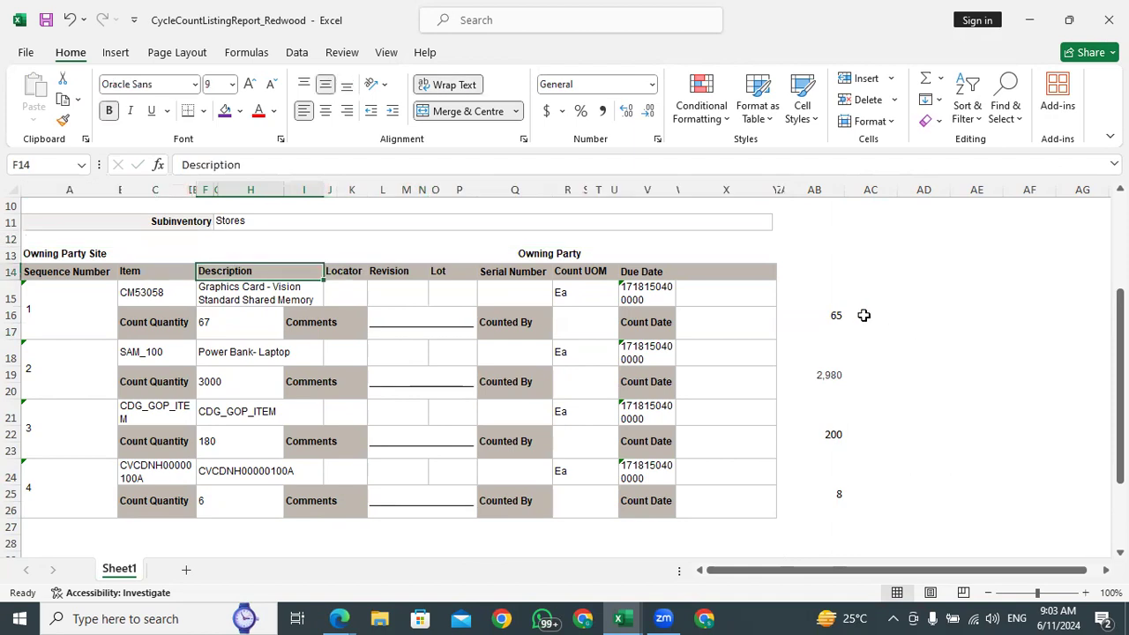
pyautogui.click(833, 315)
pyautogui.click(829, 376)
pyautogui.click(832, 433)
pyautogui.click(839, 491)
pyautogui.click(832, 433)
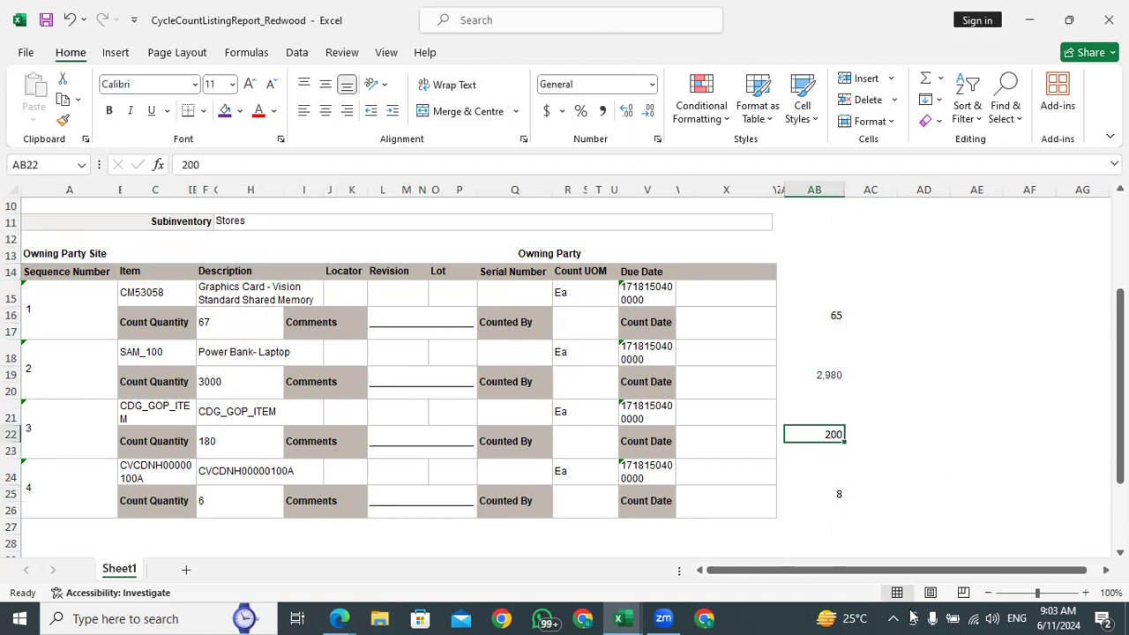
pyautogui.click(823, 376)
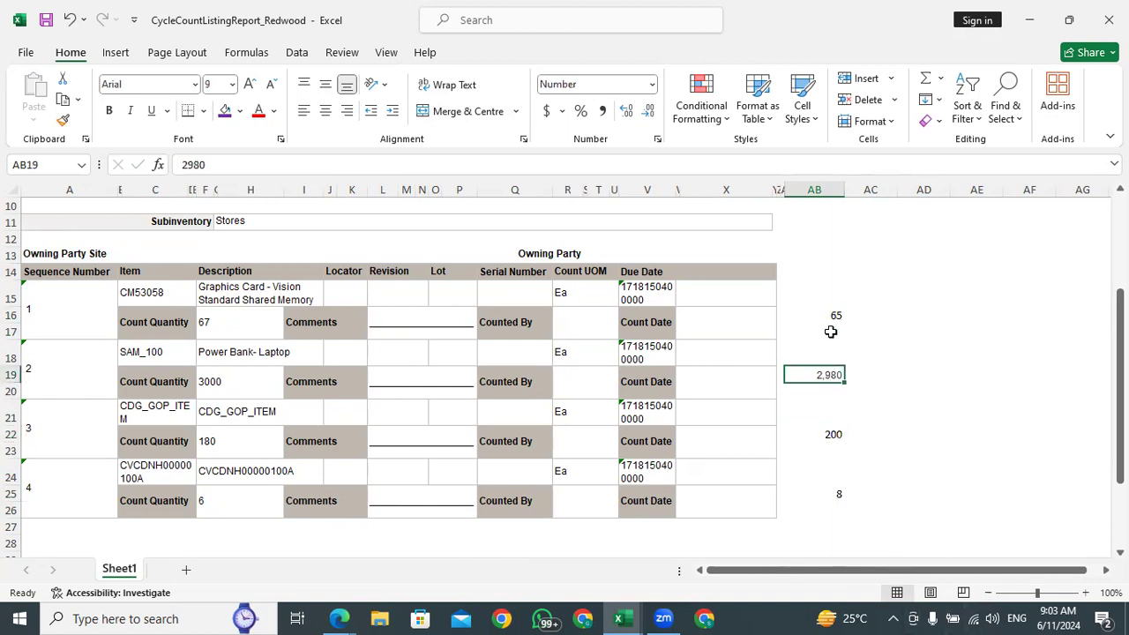
pyautogui.click(831, 314)
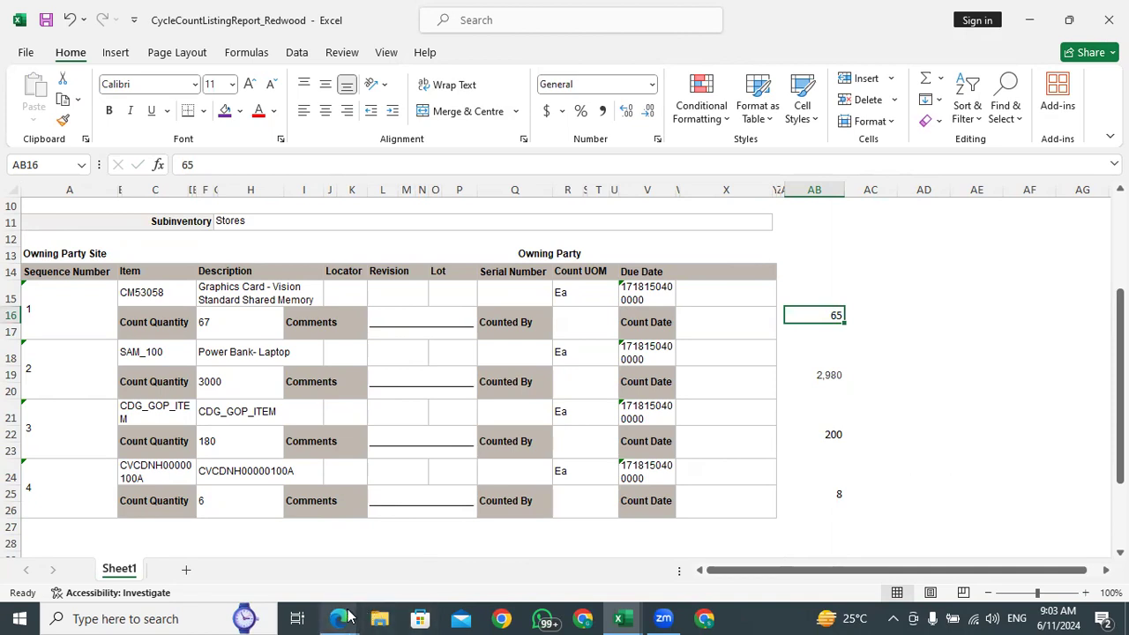
# Switch to the browser, close Manage Item Quantities and show the task list of Inventory Management
pyautogui.moveTo(345, 616)
pyautogui.click(247, 546)
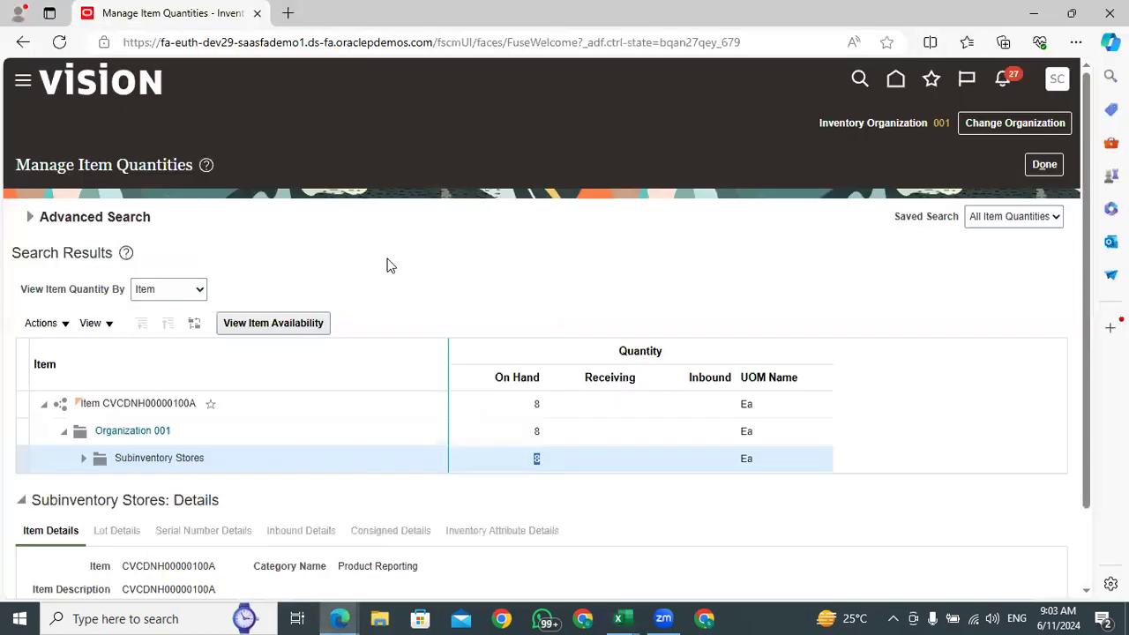
pyautogui.click(1045, 165)
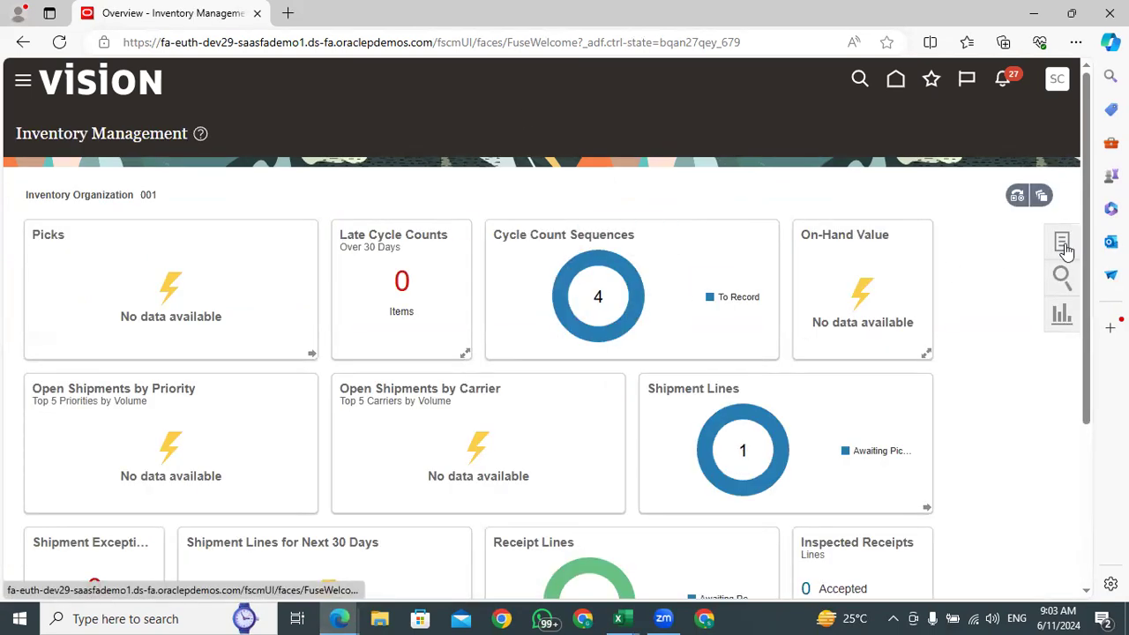
pyautogui.moveTo(596, 262)
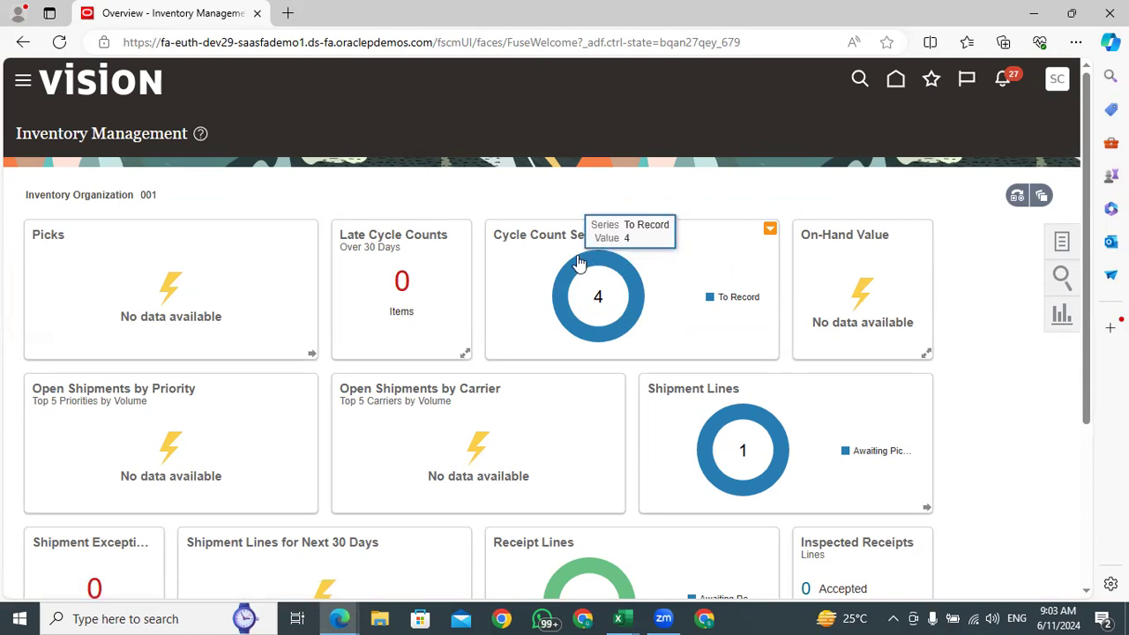
pyautogui.click(1050, 249)
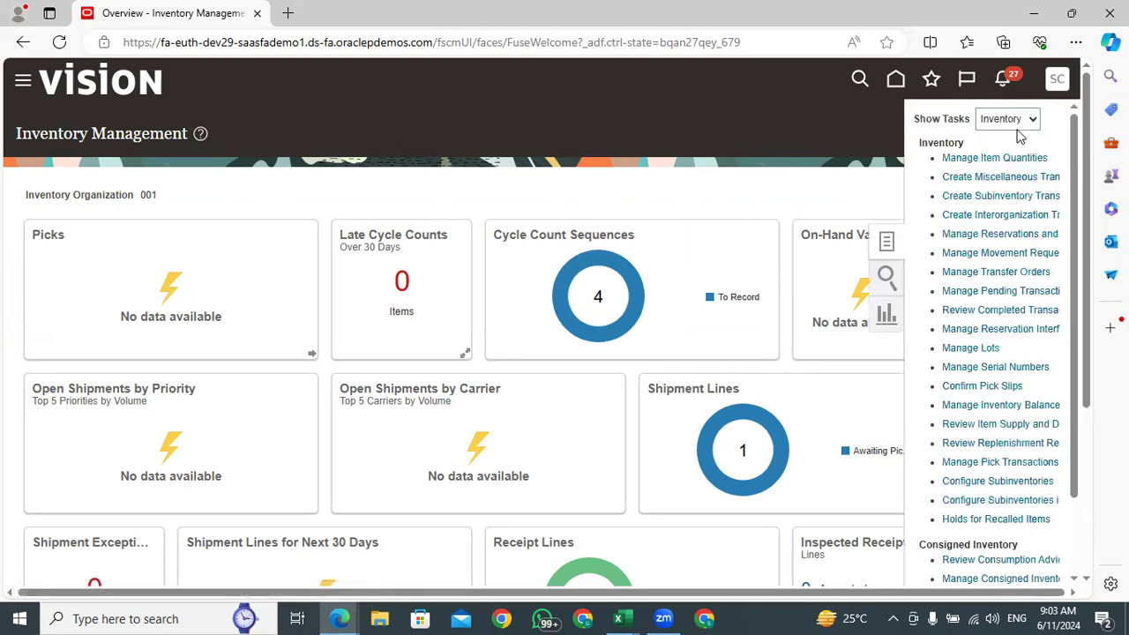
# Switch to the Excel listing and examine the counted quantities of CM53058 and SAM_100 against the on-hand notes
pyautogui.moveTo(627, 617)
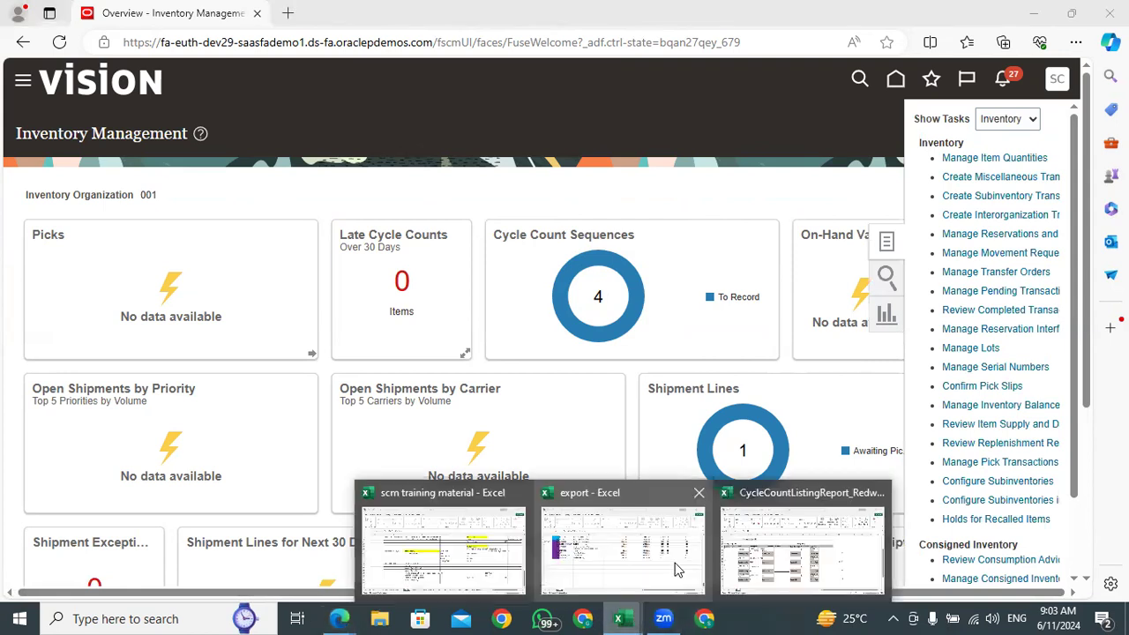
pyautogui.click(785, 563)
pyautogui.click(230, 324)
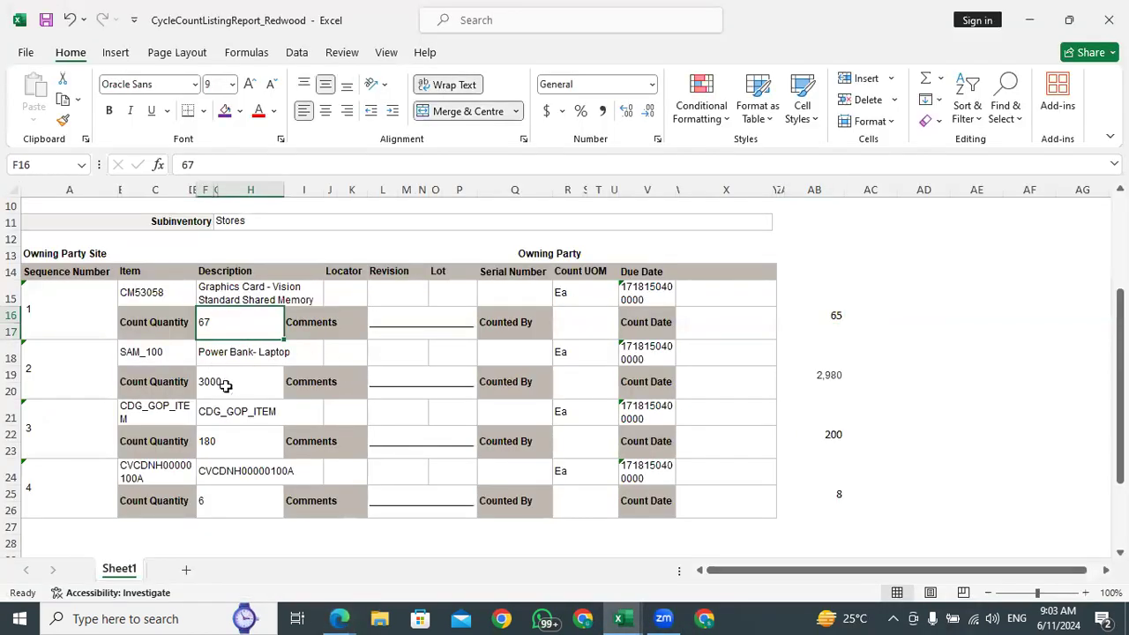
pyautogui.click(832, 316)
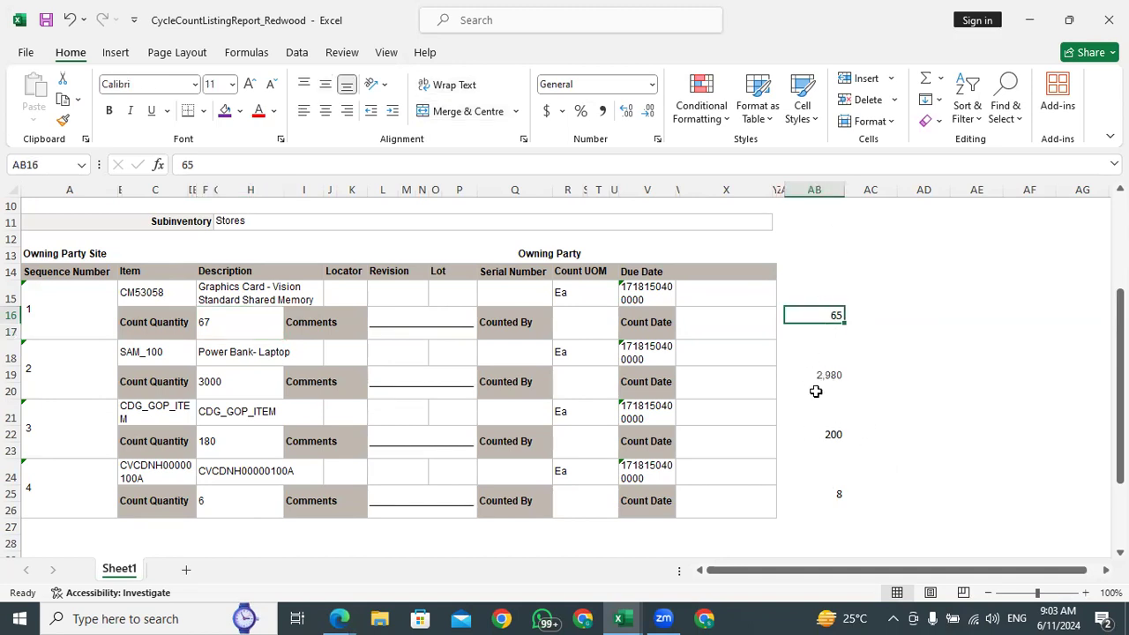
pyautogui.click(227, 327)
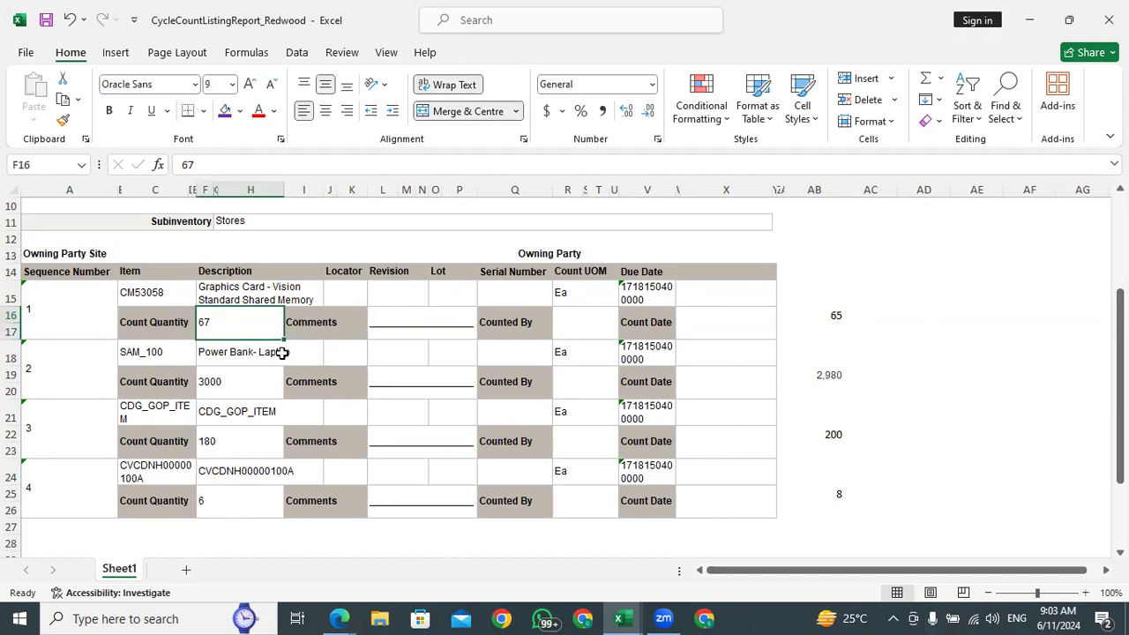
pyautogui.click(829, 330)
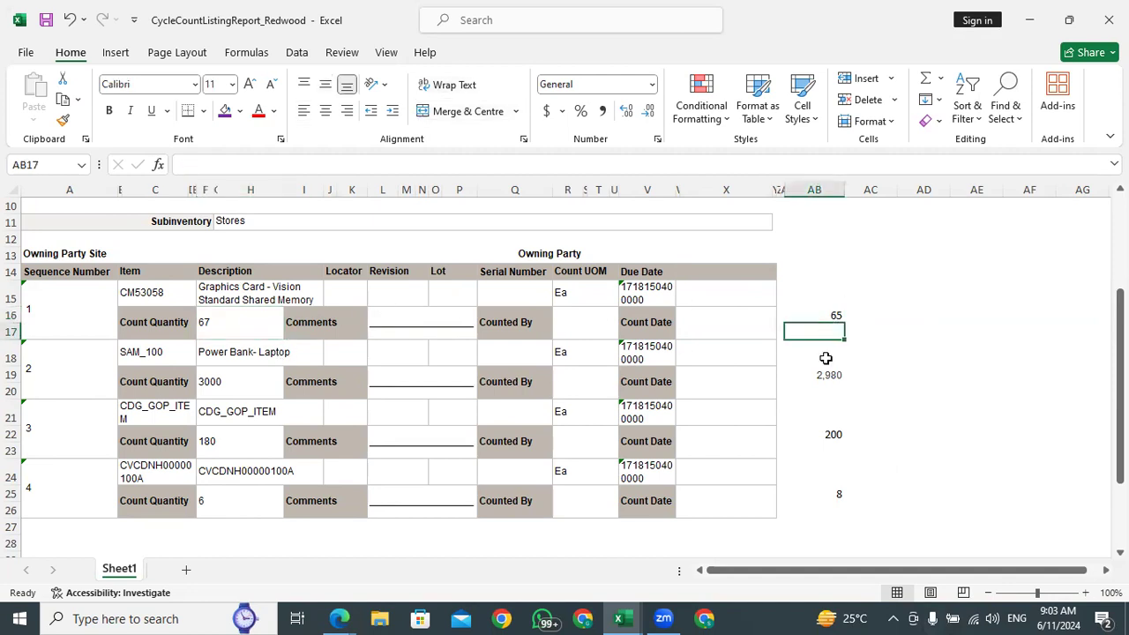
pyautogui.click(218, 327)
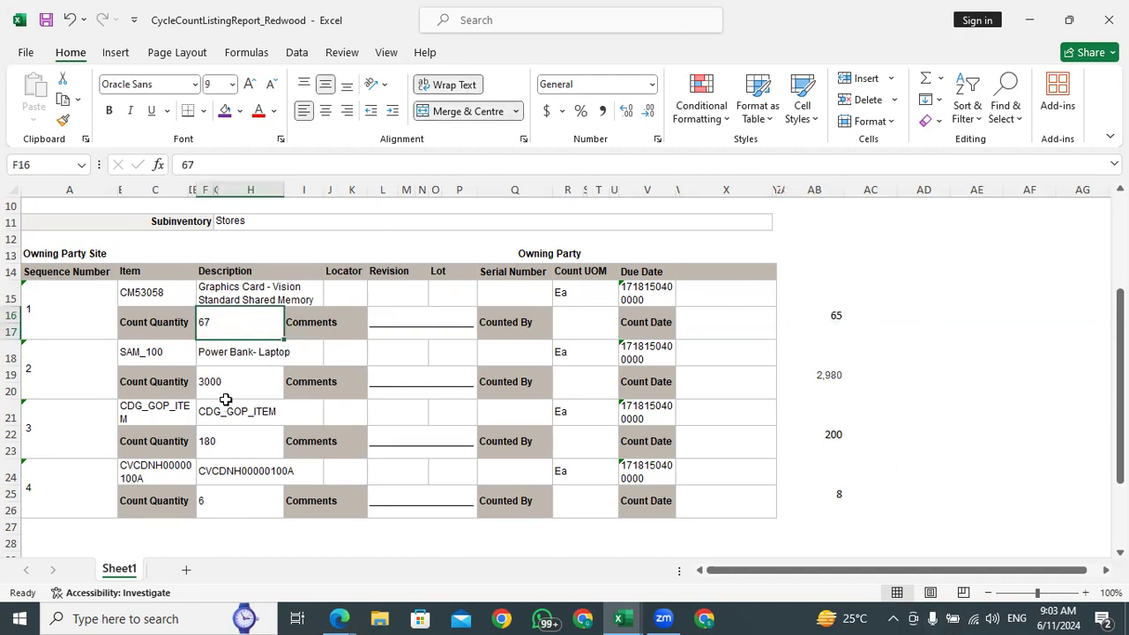
pyautogui.click(344, 617)
pyautogui.click(217, 321)
pyautogui.click(213, 396)
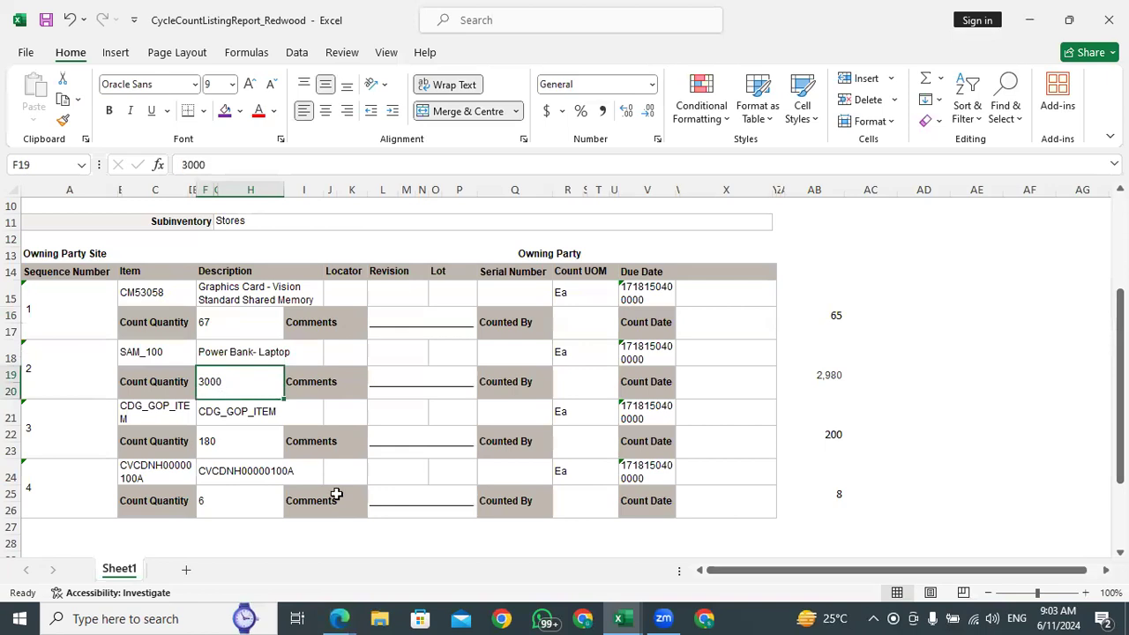
# Return to Inventory Management in the browser and show the Counts tasks
pyautogui.click(338, 617)
pyautogui.click(243, 556)
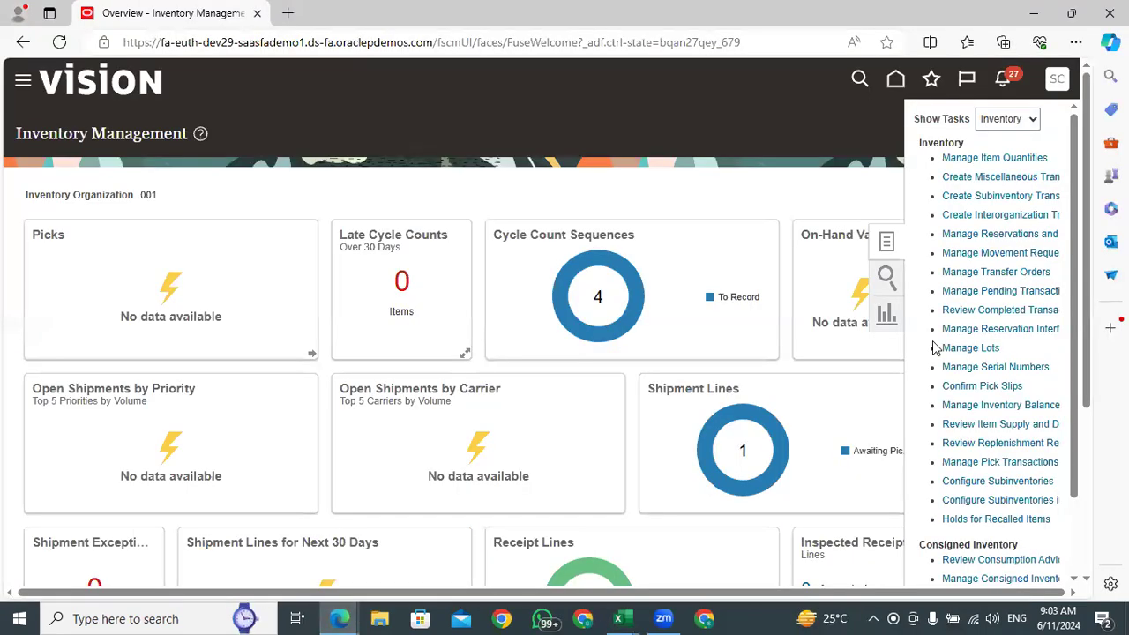
pyautogui.click(1007, 118)
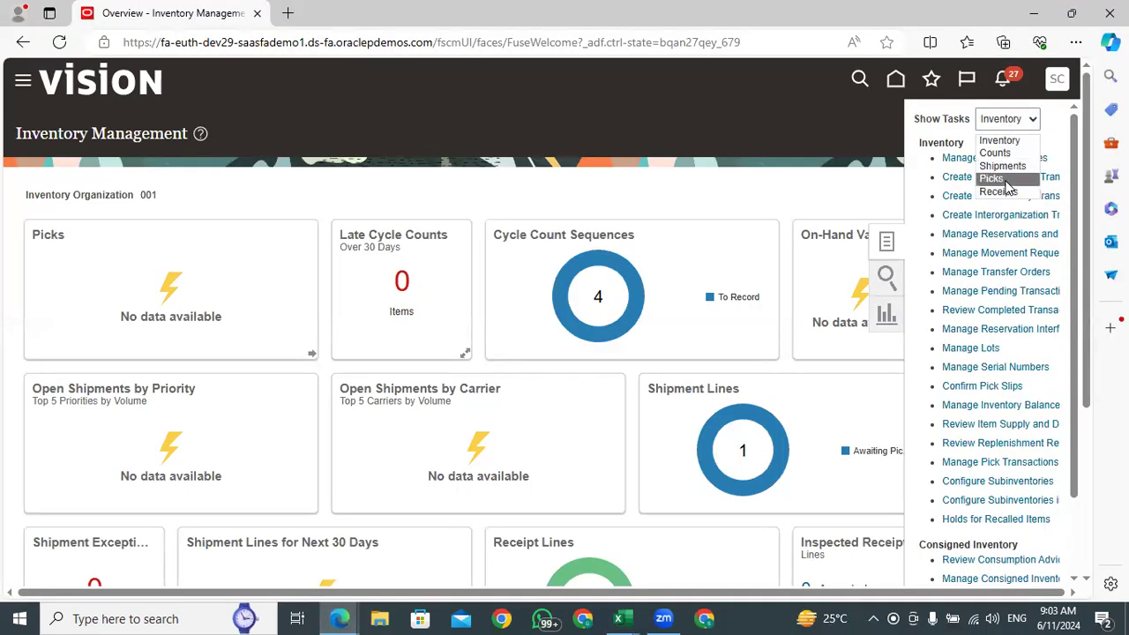
pyautogui.click(995, 152)
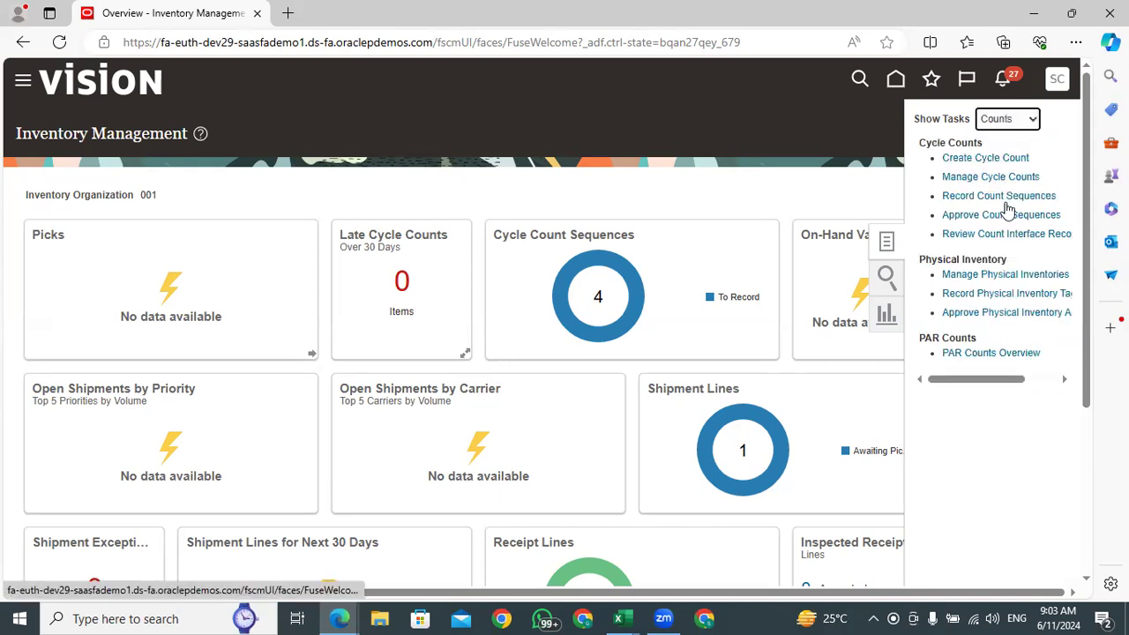
# Open the Record Count Sequences task and list the sequences of the TATA ABC Cycle Count
pyautogui.click(1005, 196)
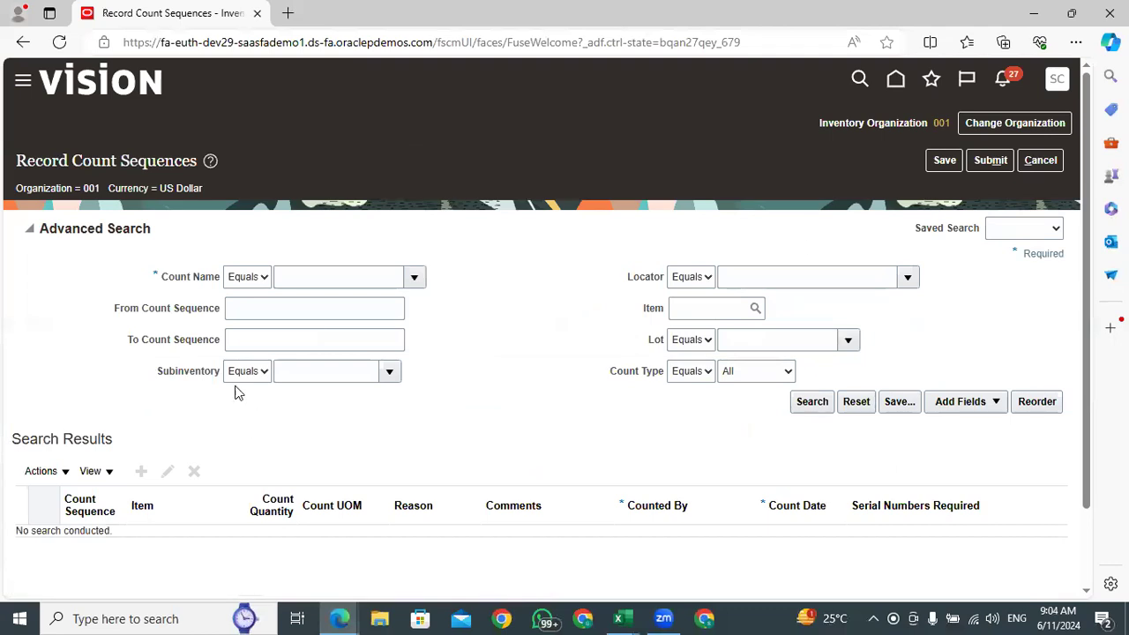
pyautogui.click(412, 279)
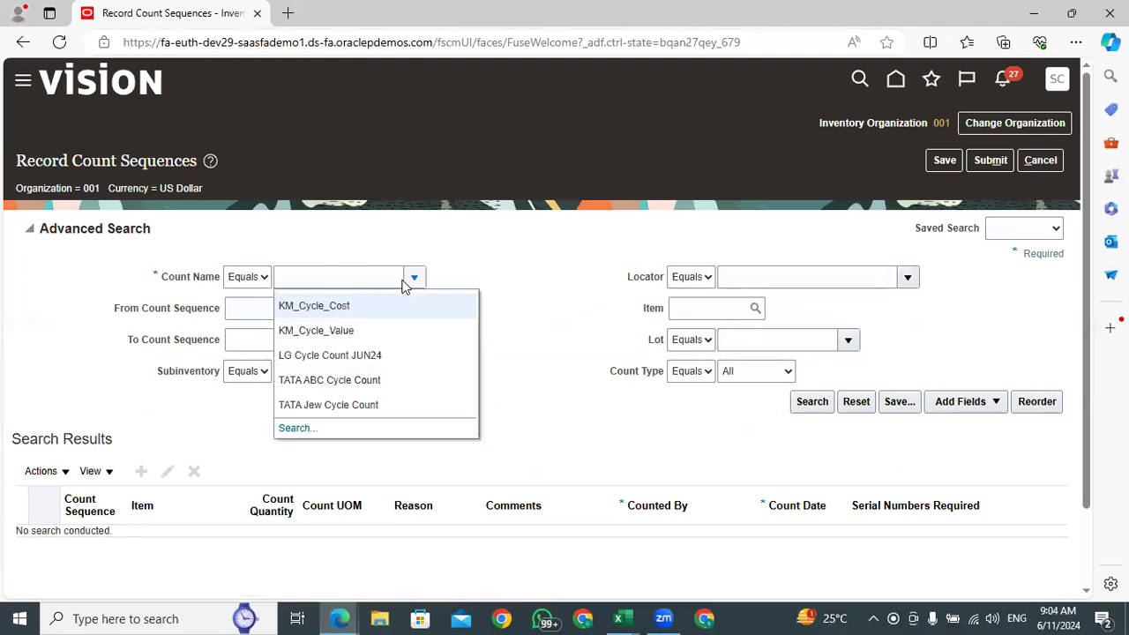
pyautogui.click(323, 389)
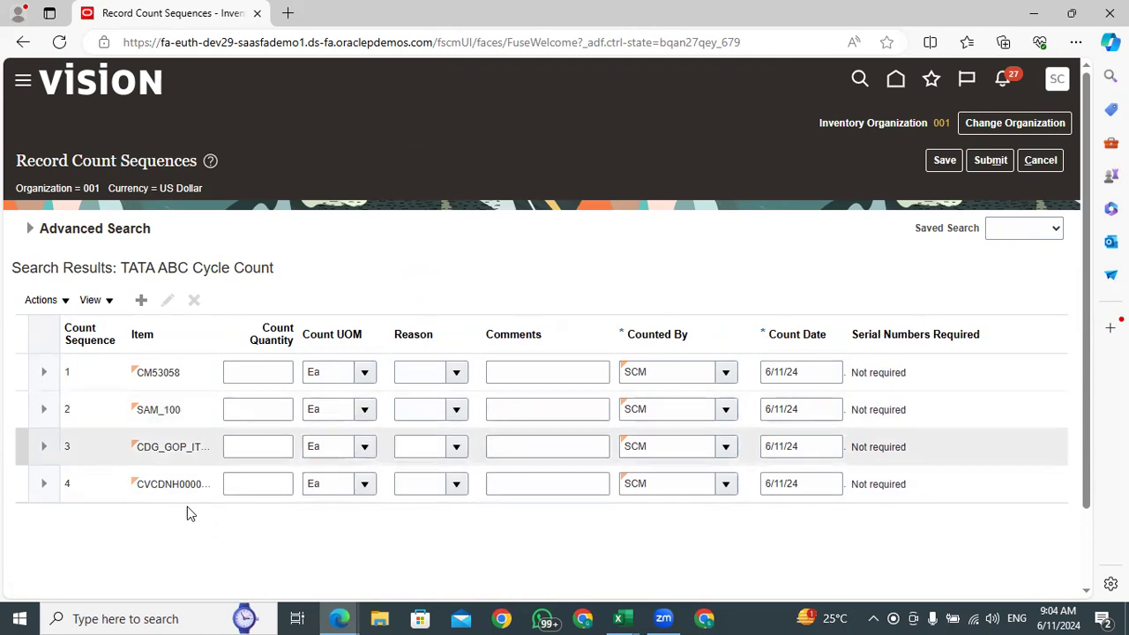
# Switch to the Excel cycle count listing, check the counted quantity of CM53058, and return to Record Count Sequences in the browser
pyautogui.click(618, 618)
pyautogui.click(765, 563)
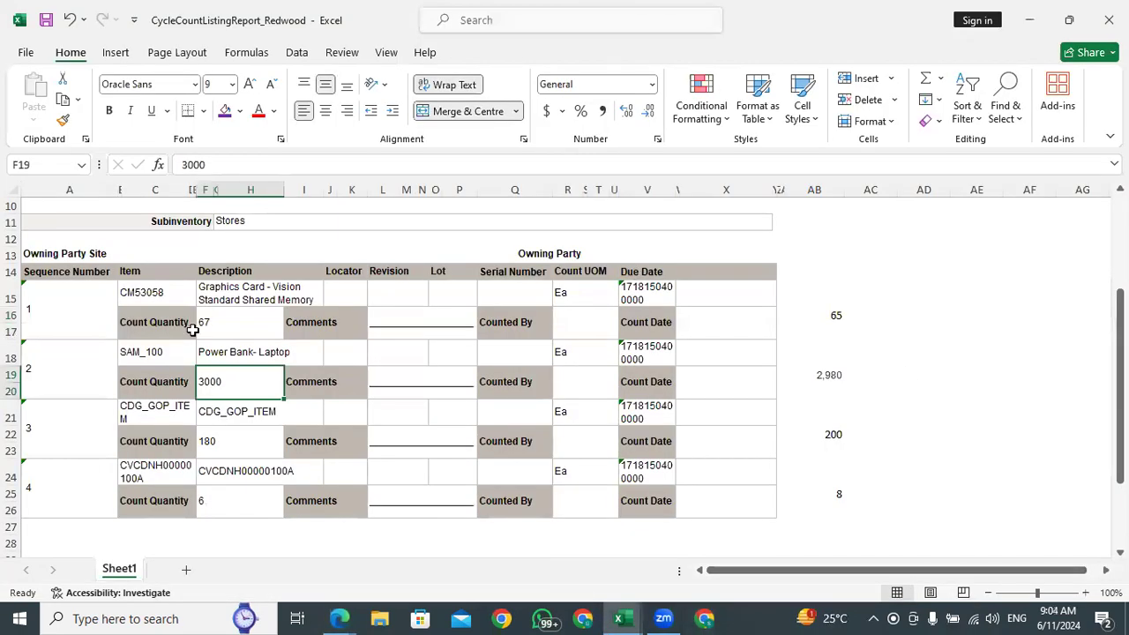
pyautogui.click(226, 322)
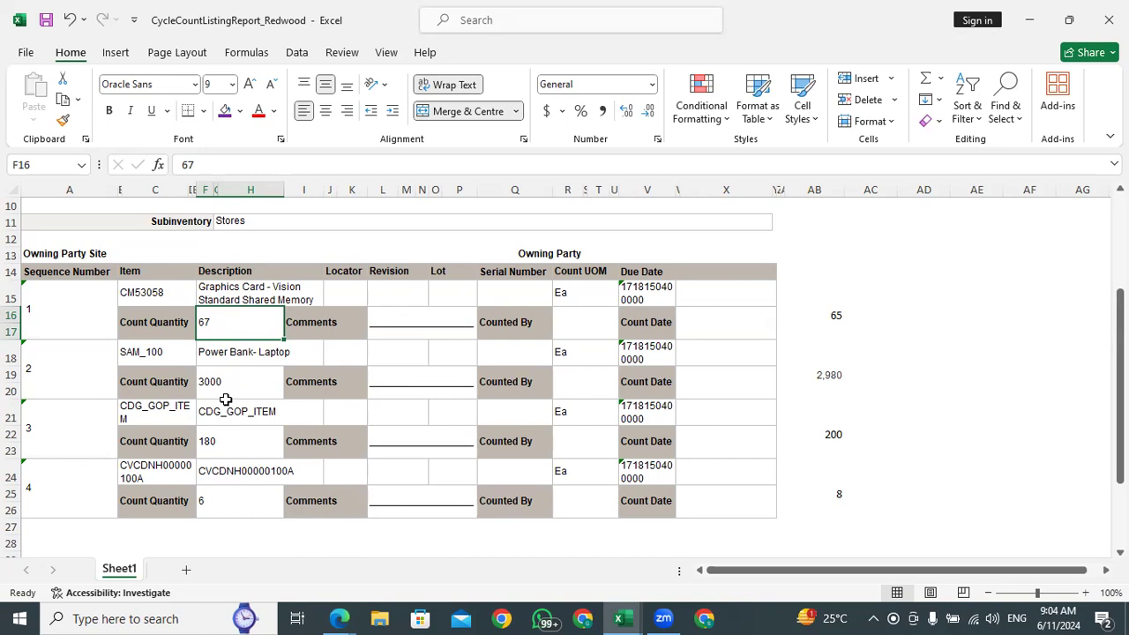
pyautogui.moveTo(339, 618)
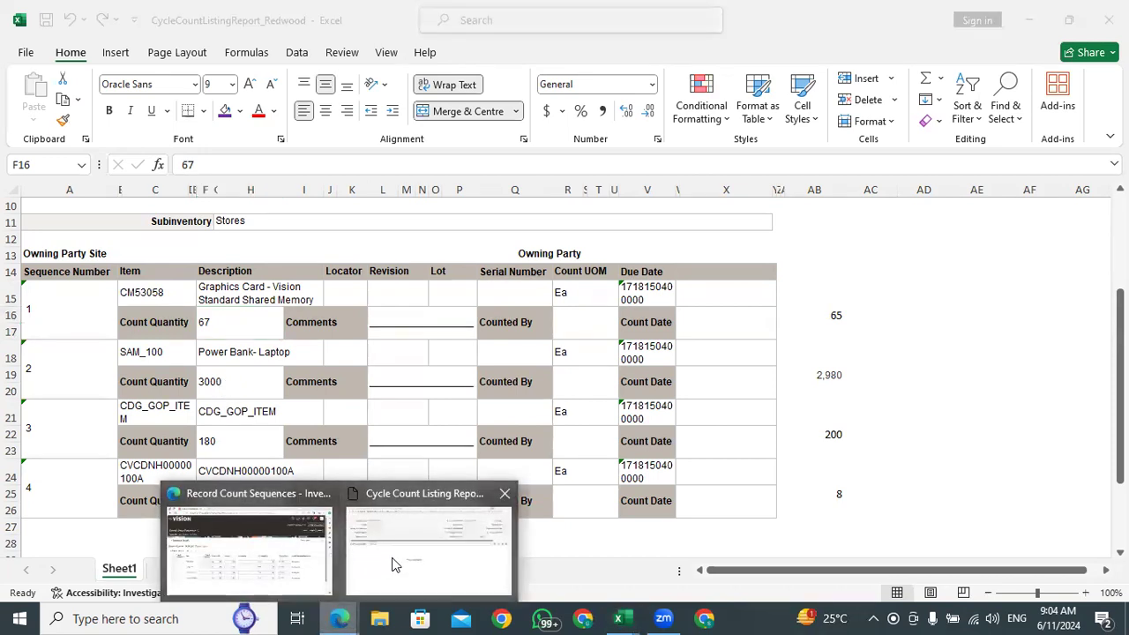
pyautogui.click(197, 549)
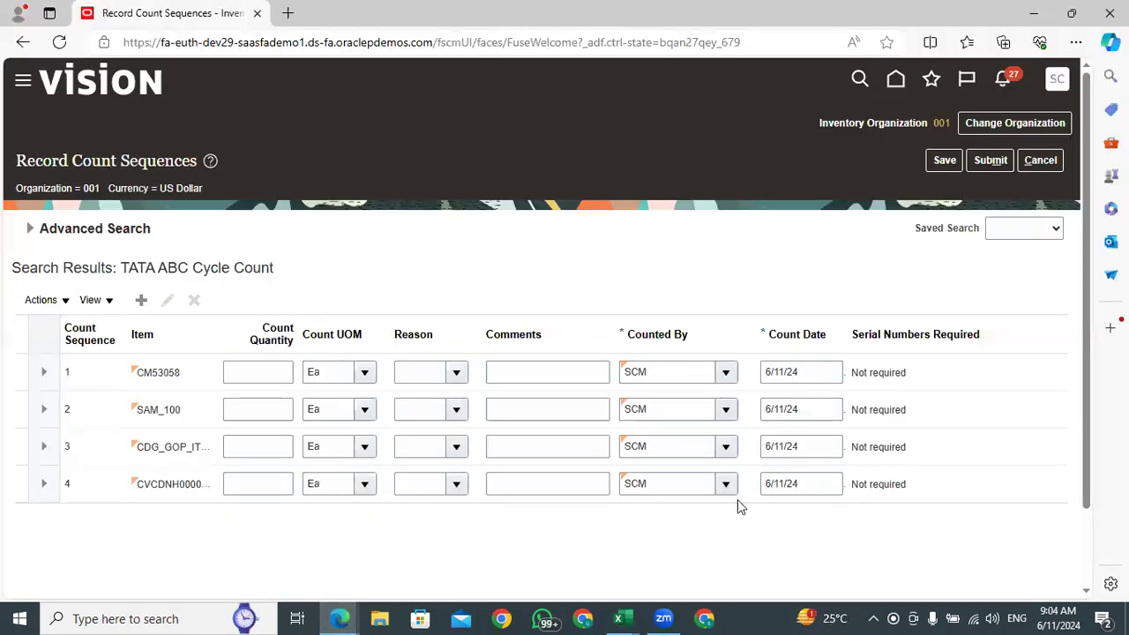
pyautogui.click(49, 301)
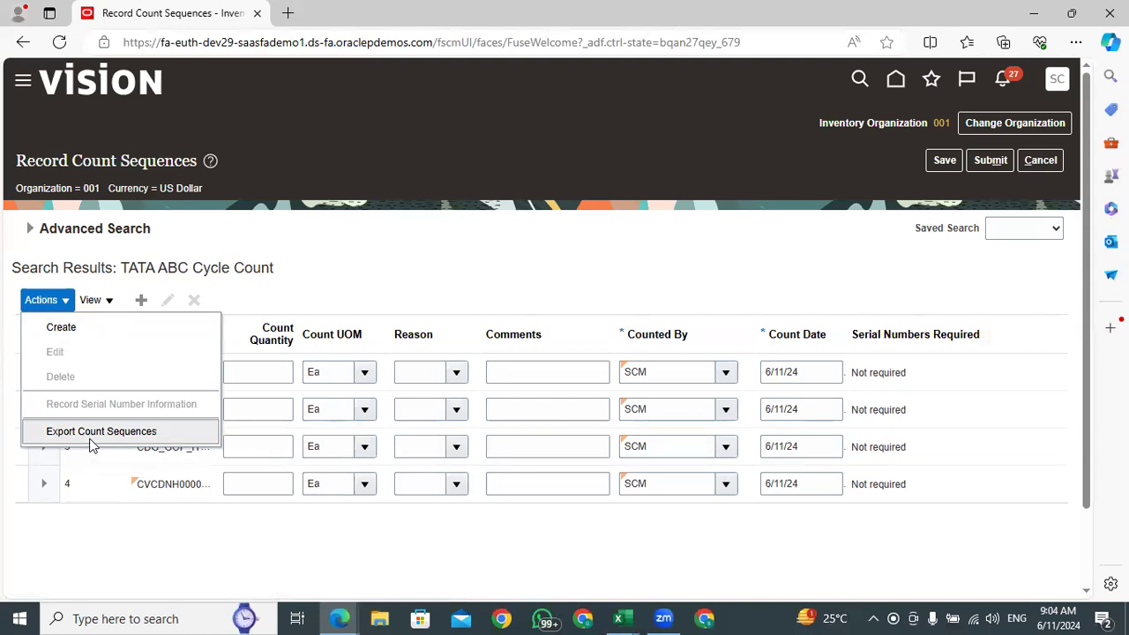
pyautogui.click(255, 372)
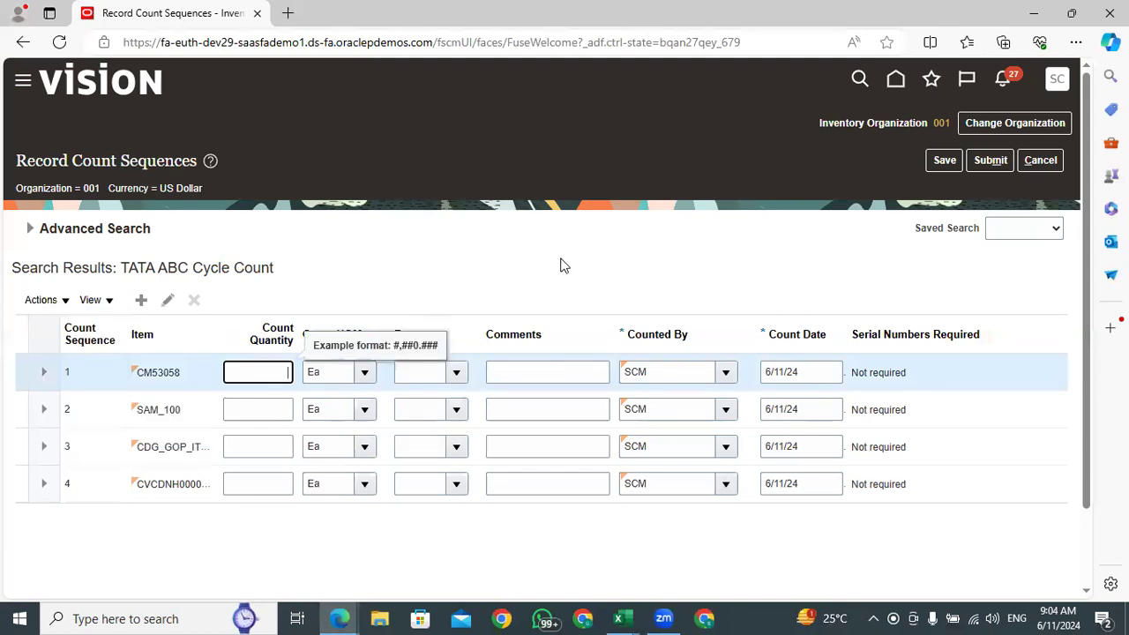
pyautogui.click(269, 411)
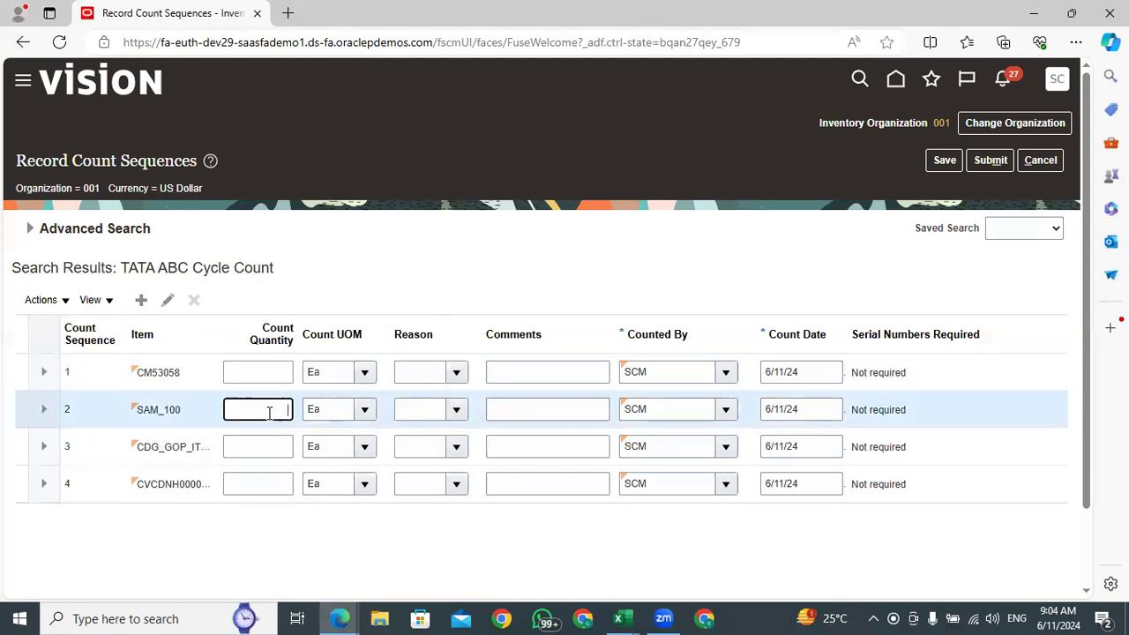
pyautogui.click(271, 371)
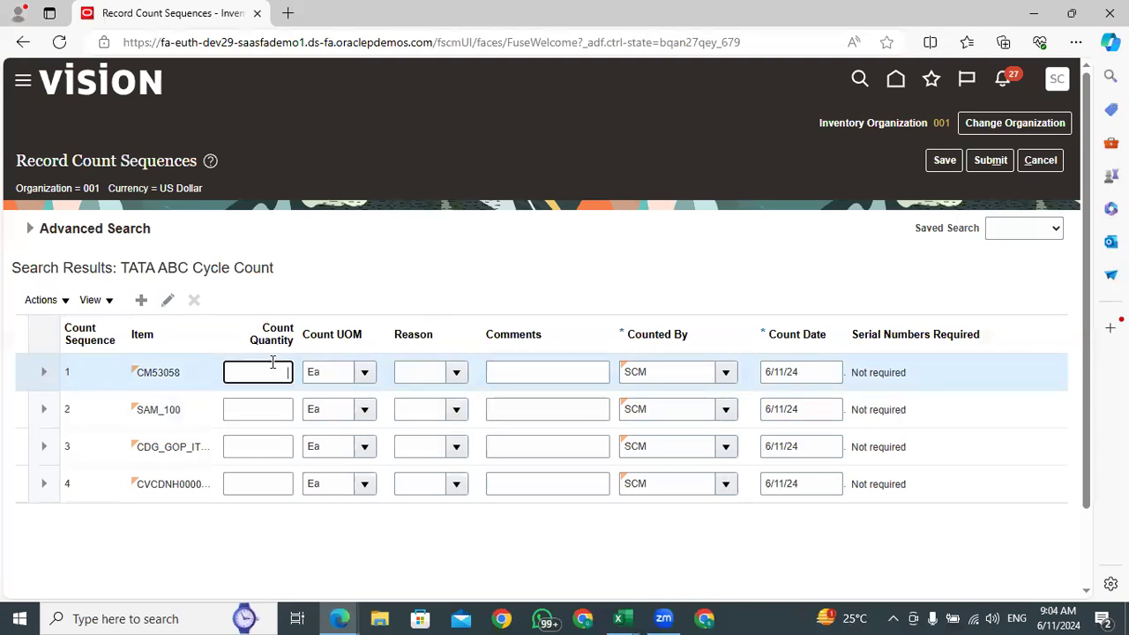
pyautogui.click(285, 407)
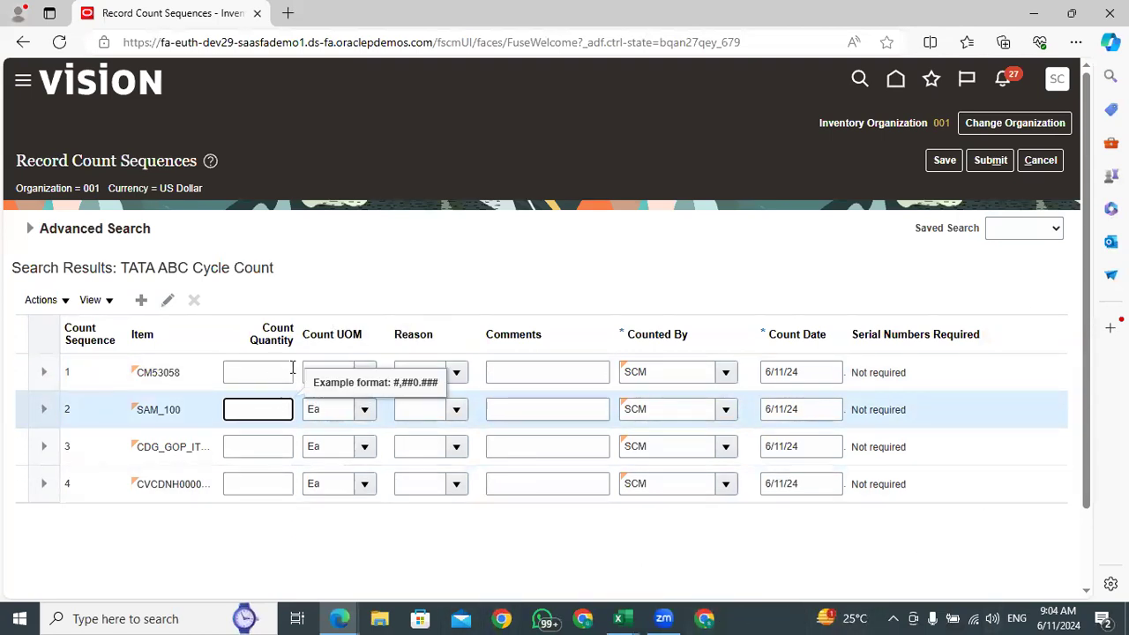
# Look up CM53058 in the Excel listing and record its count quantity as 67 in the browser
pyautogui.click(264, 375)
pyautogui.click(617, 618)
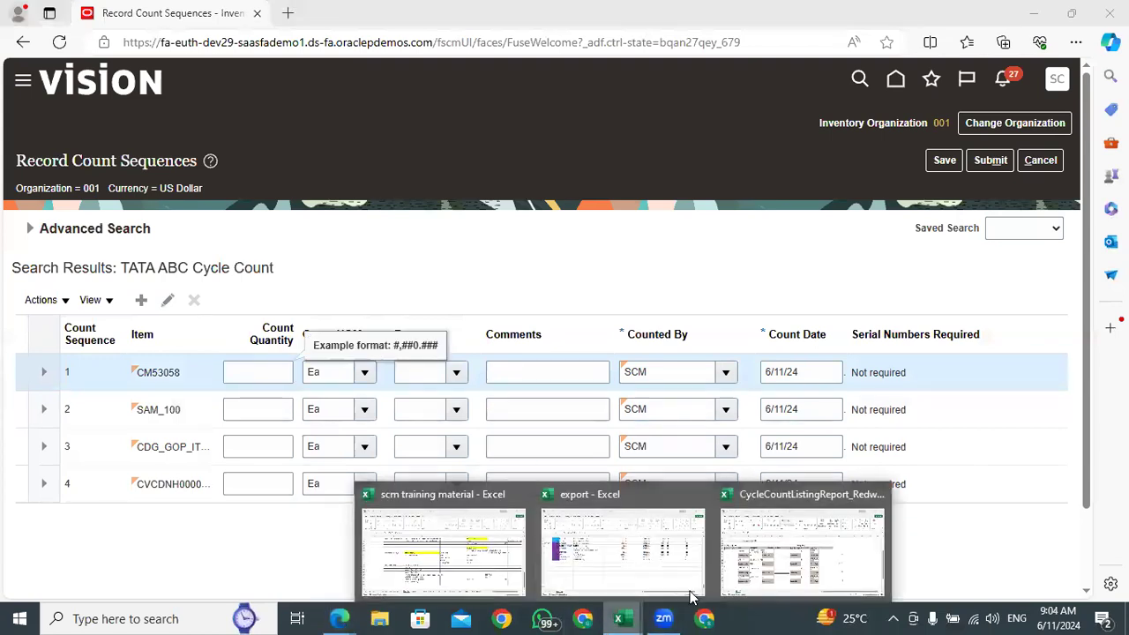
pyautogui.click(756, 571)
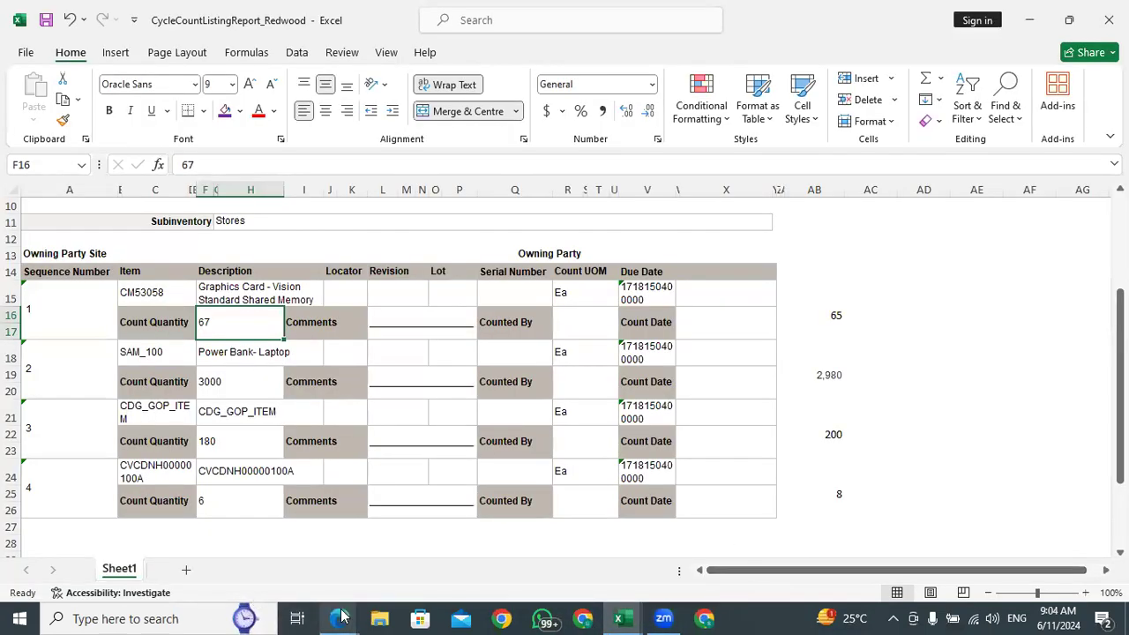
pyautogui.click(262, 571)
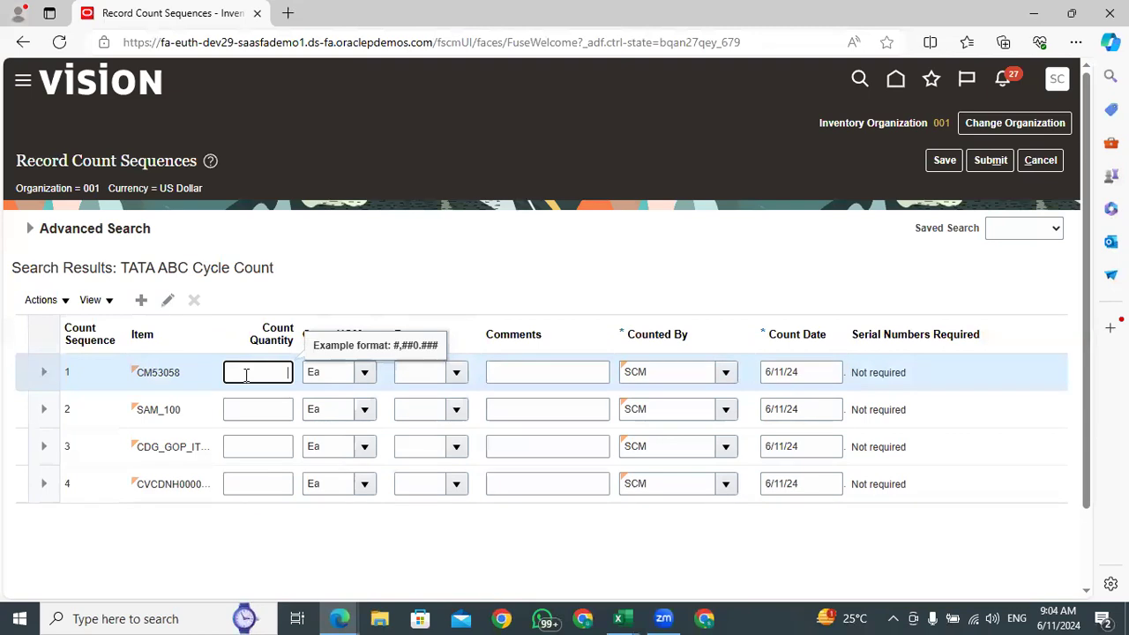
pyautogui.click(283, 415)
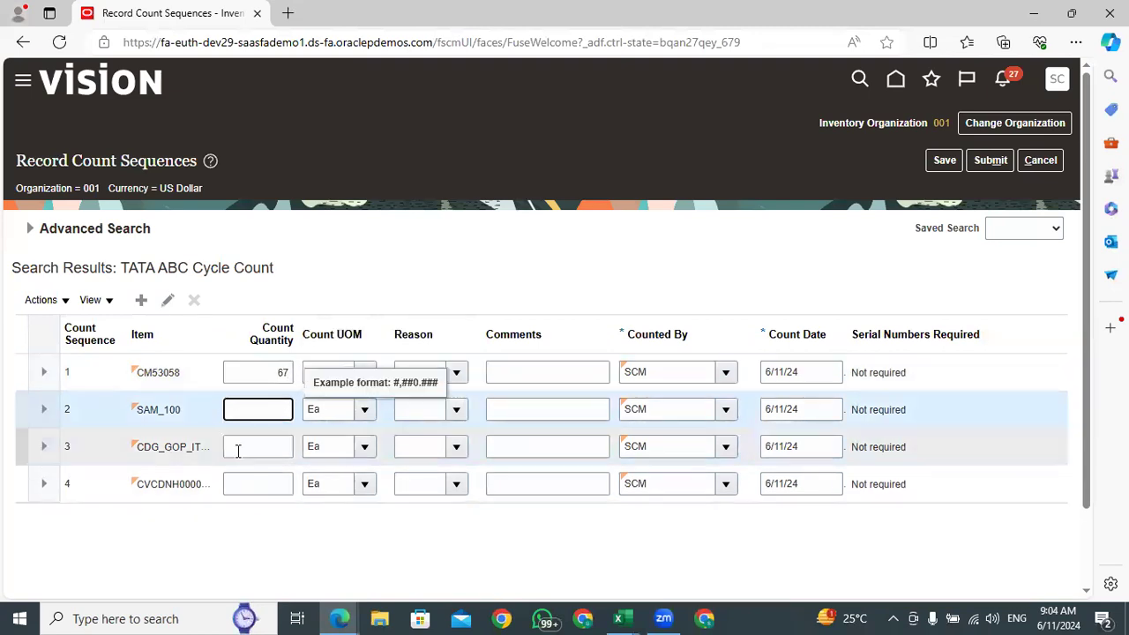
# Look up SAM_100 in the Excel listing and record its count quantity as 3000 in the browser
pyautogui.moveTo(620, 618)
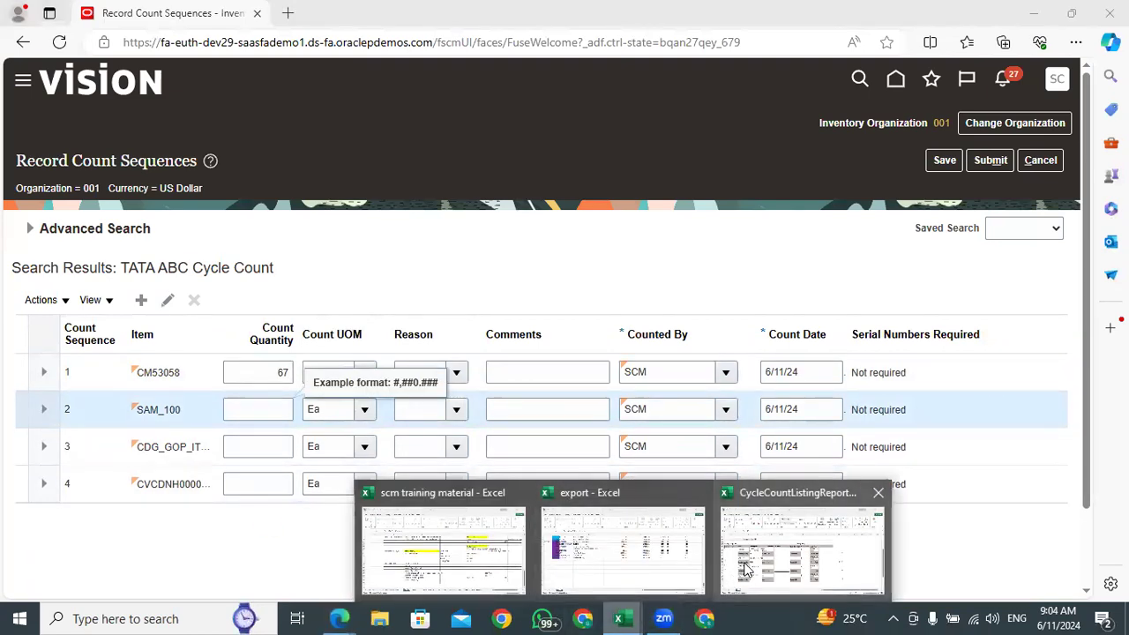
pyautogui.click(748, 556)
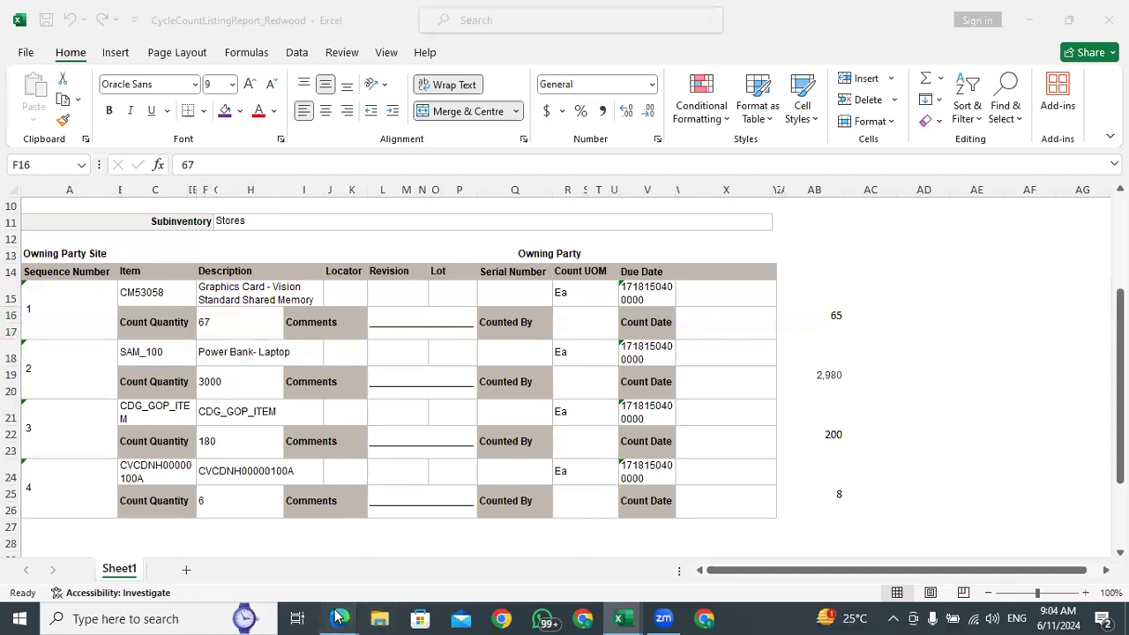
pyautogui.moveTo(339, 619)
pyautogui.click(261, 563)
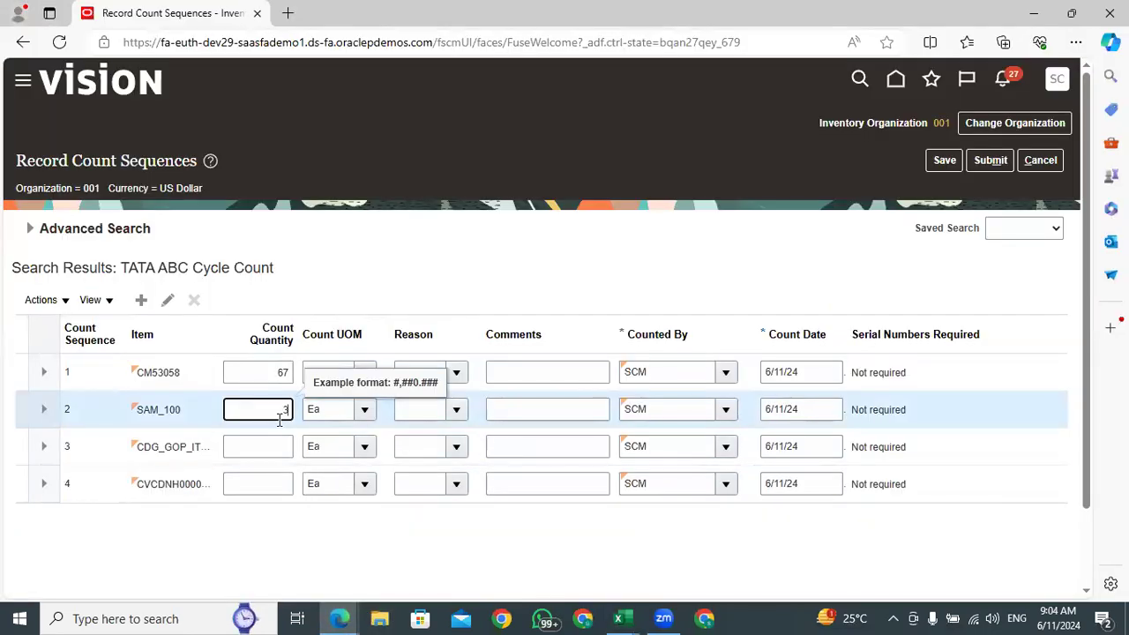
pyautogui.click(286, 445)
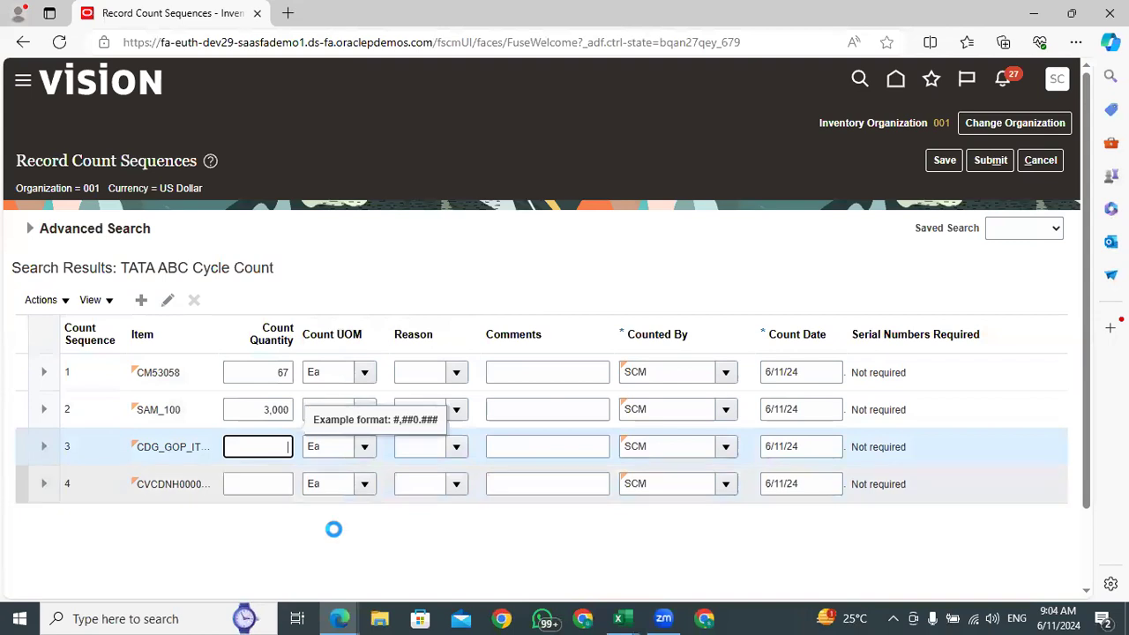
# Look up the remaining counts in the Excel listing and record 180 for CDG_GOP_ITEM and 6 for CVCDNH00000100A in the browser
pyautogui.moveTo(623, 618)
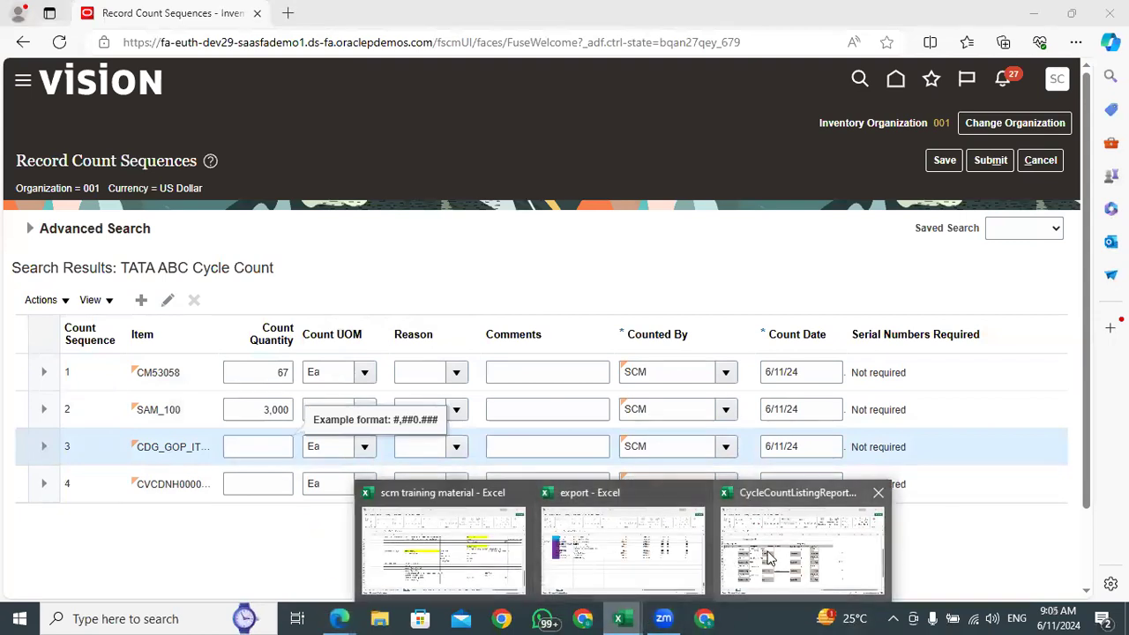
pyautogui.click(766, 549)
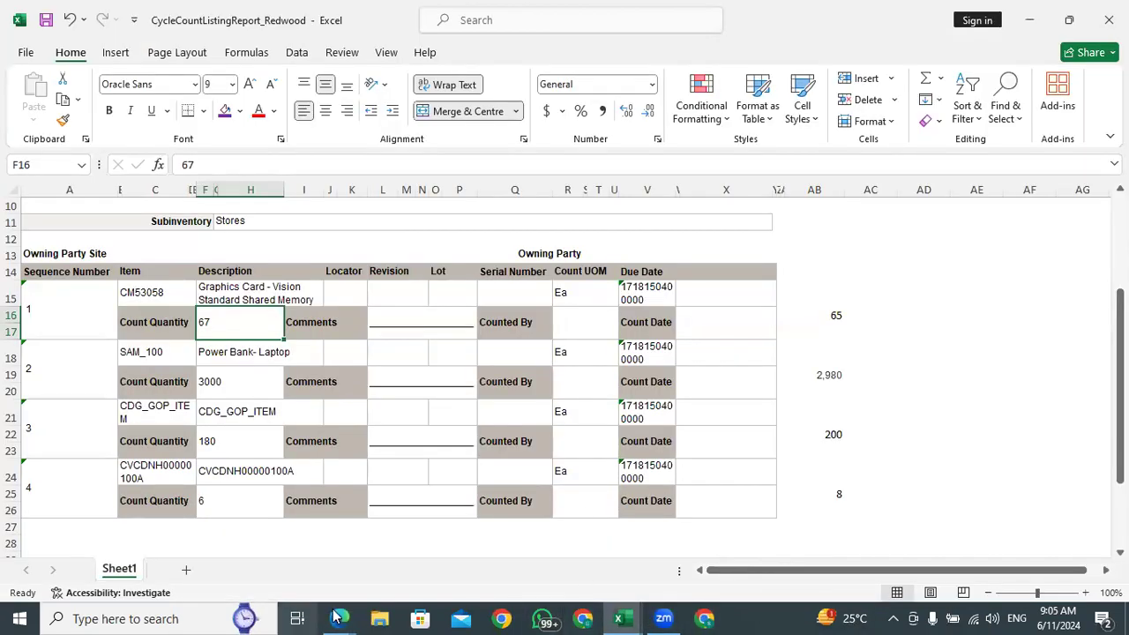
pyautogui.moveTo(339, 618)
pyautogui.click(261, 557)
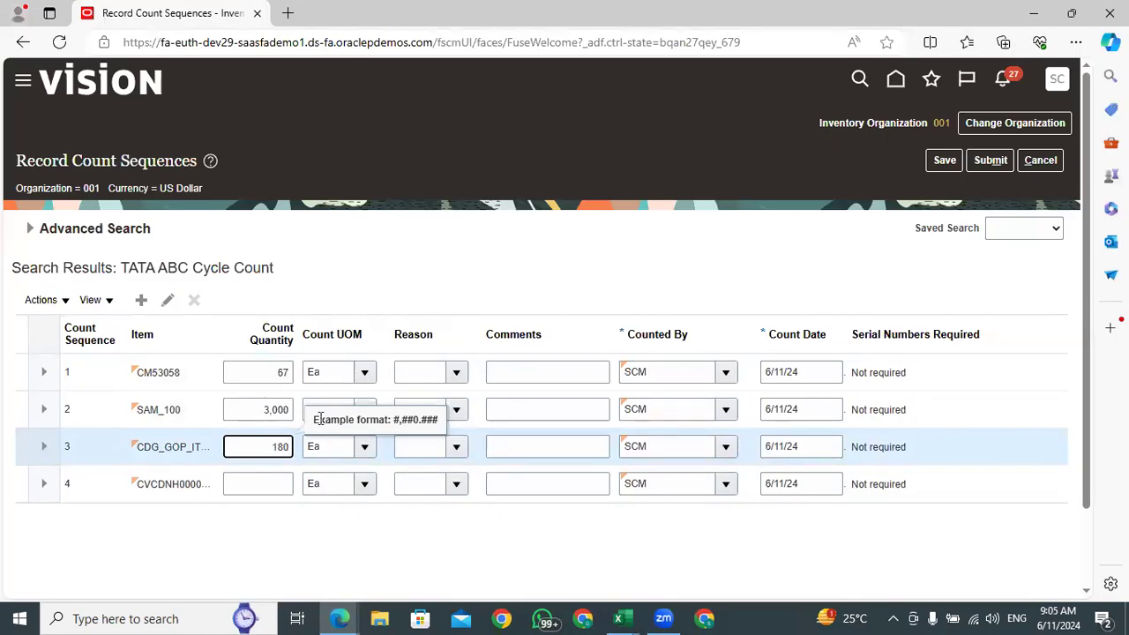
pyautogui.click(282, 484)
pyautogui.write('6')
pyautogui.click(323, 541)
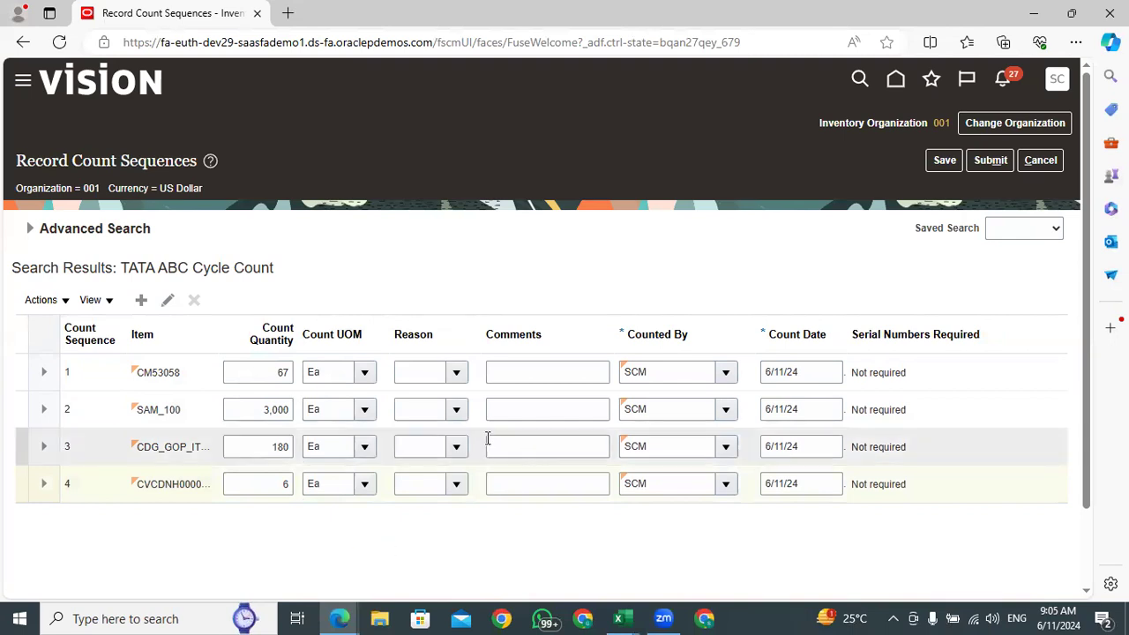
# Check the Counted By entries of all four sequences and submit the recorded counts for approval
pyautogui.click(668, 371)
pyautogui.click(659, 409)
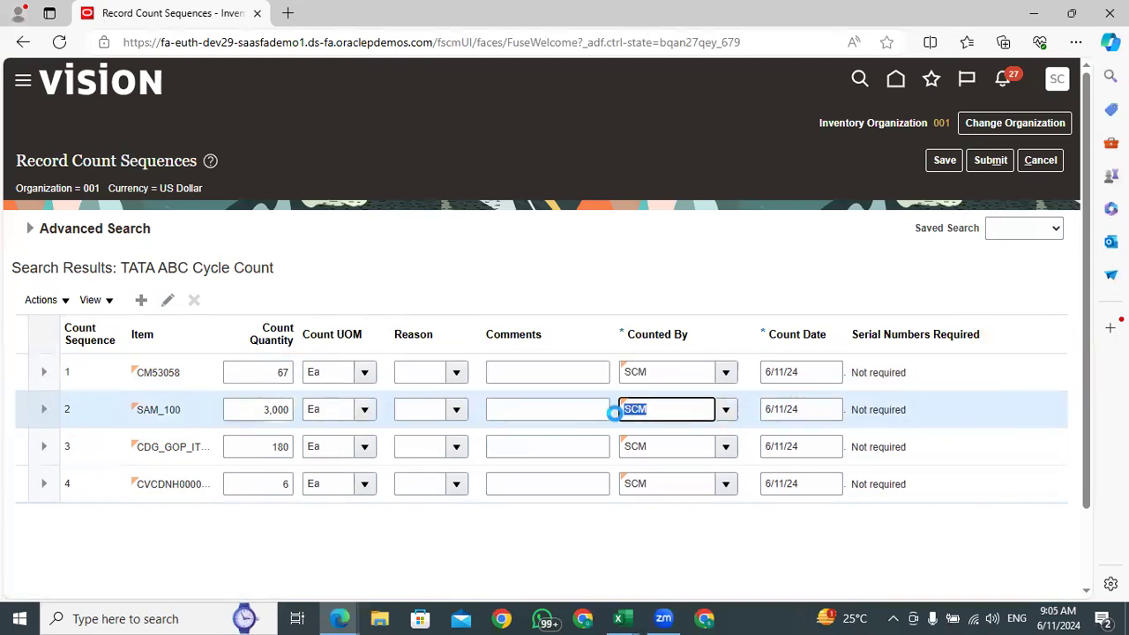
pyautogui.click(648, 446)
pyautogui.click(657, 484)
pyautogui.moveTo(626, 484); pyautogui.dragTo(623, 485)
pyautogui.click(641, 525)
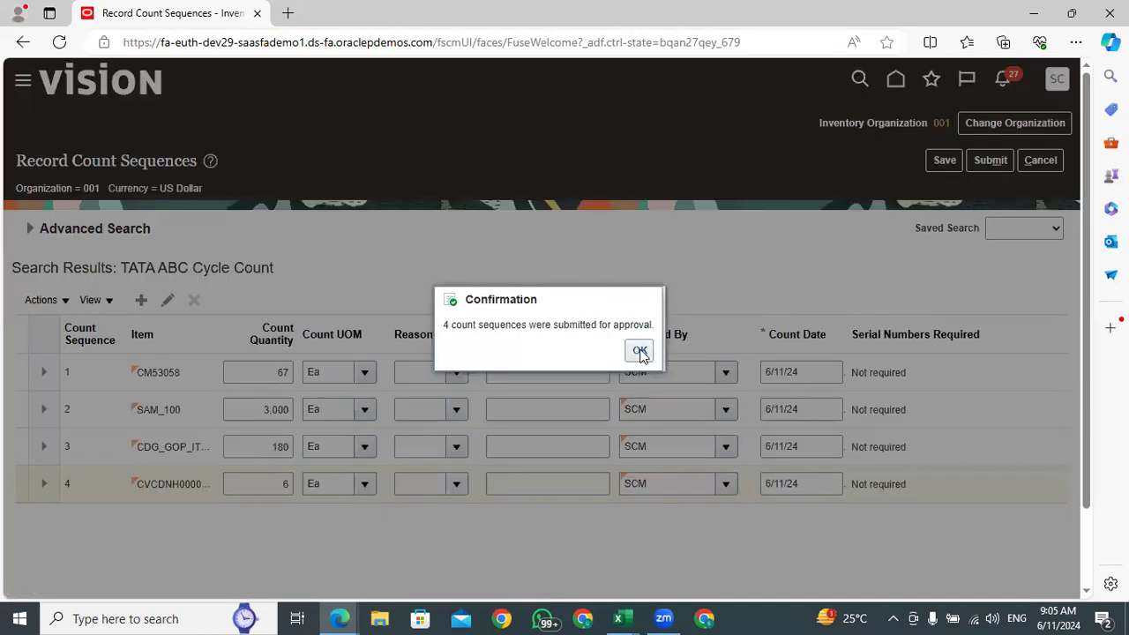
pyautogui.click(639, 350)
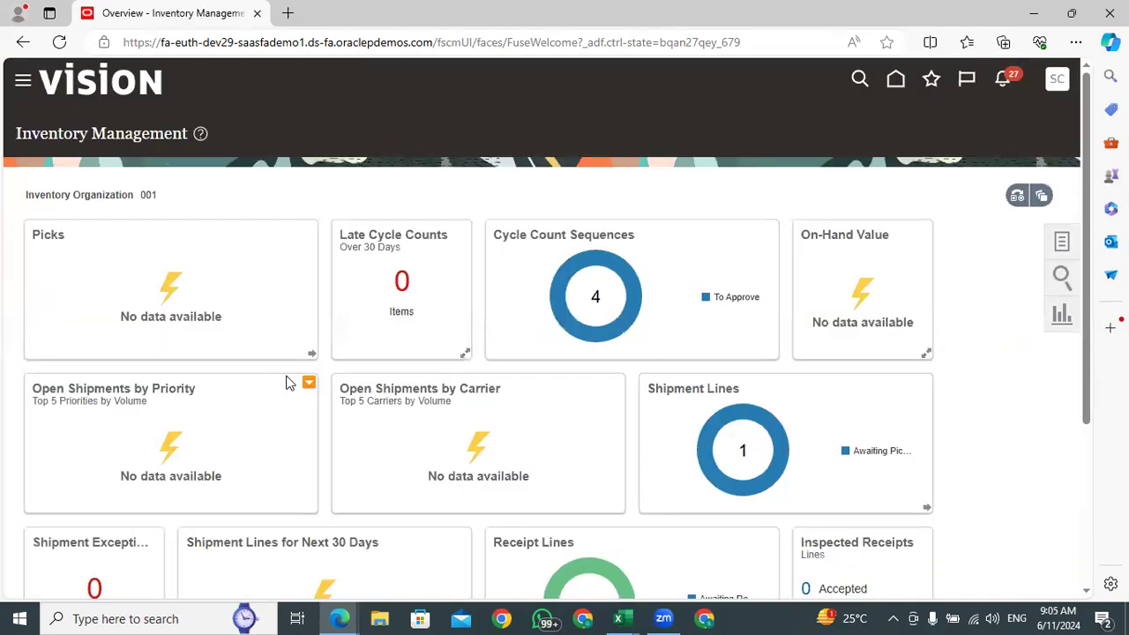
# Open the Approve Count Sequences task from Inventory Management and search for the sequences of the TATA ABC Cycle Count
pyautogui.moveTo(610, 261)
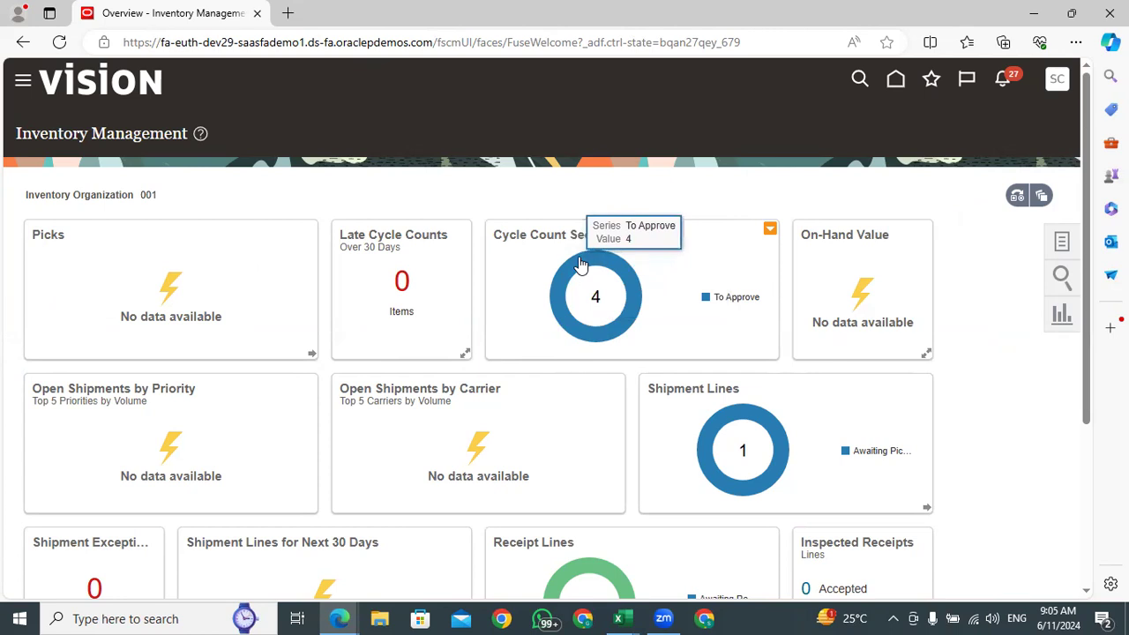
pyautogui.click(1068, 244)
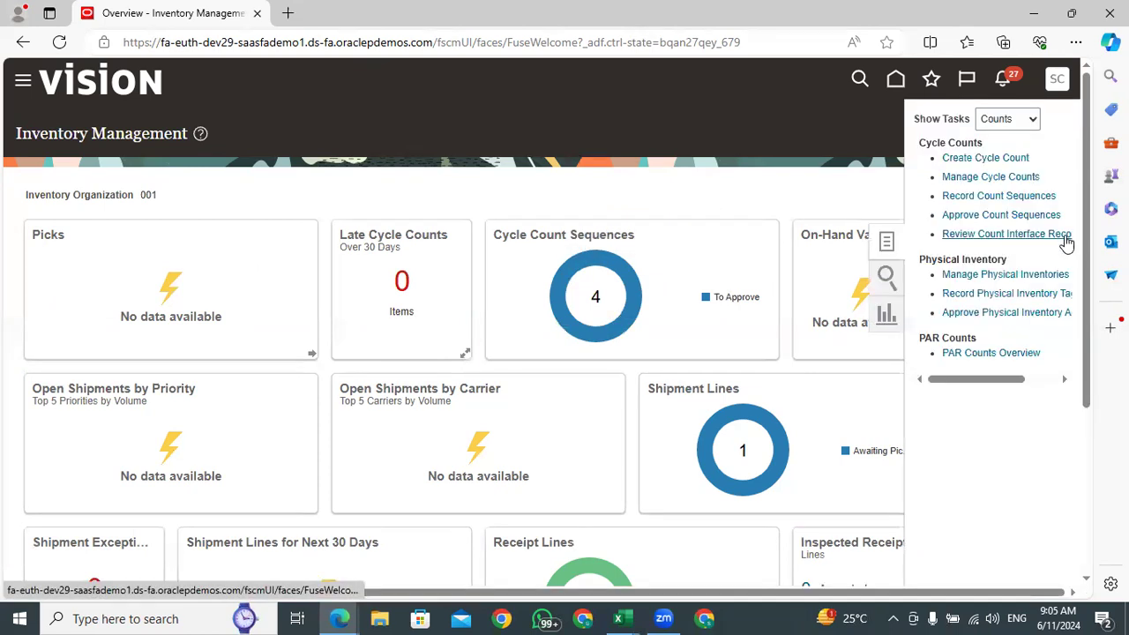
pyautogui.click(990, 215)
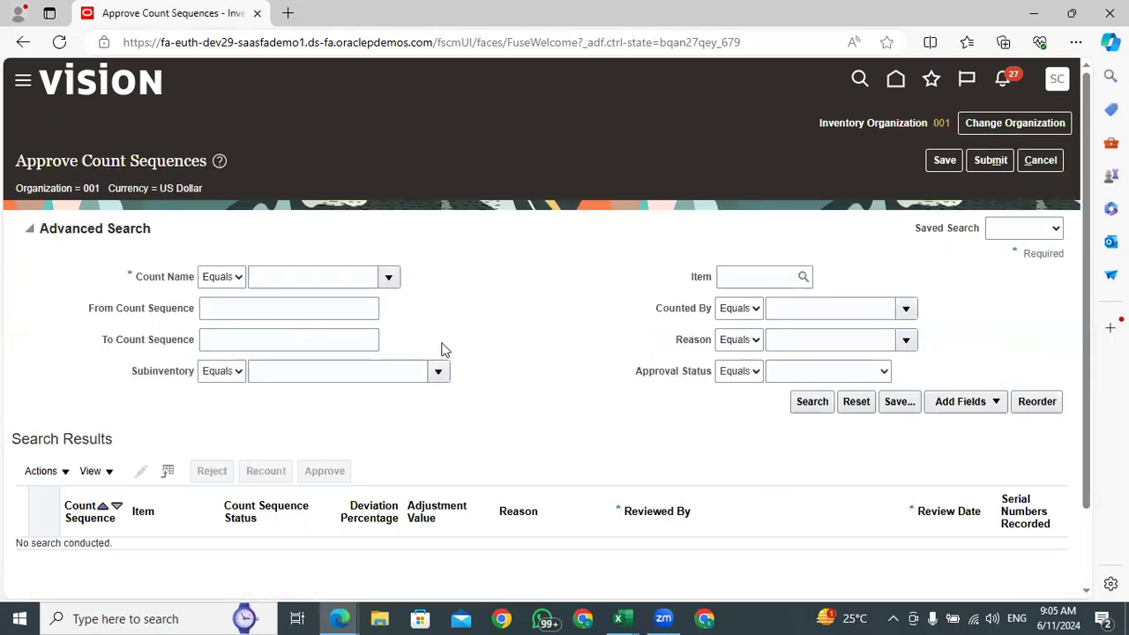
pyautogui.click(389, 280)
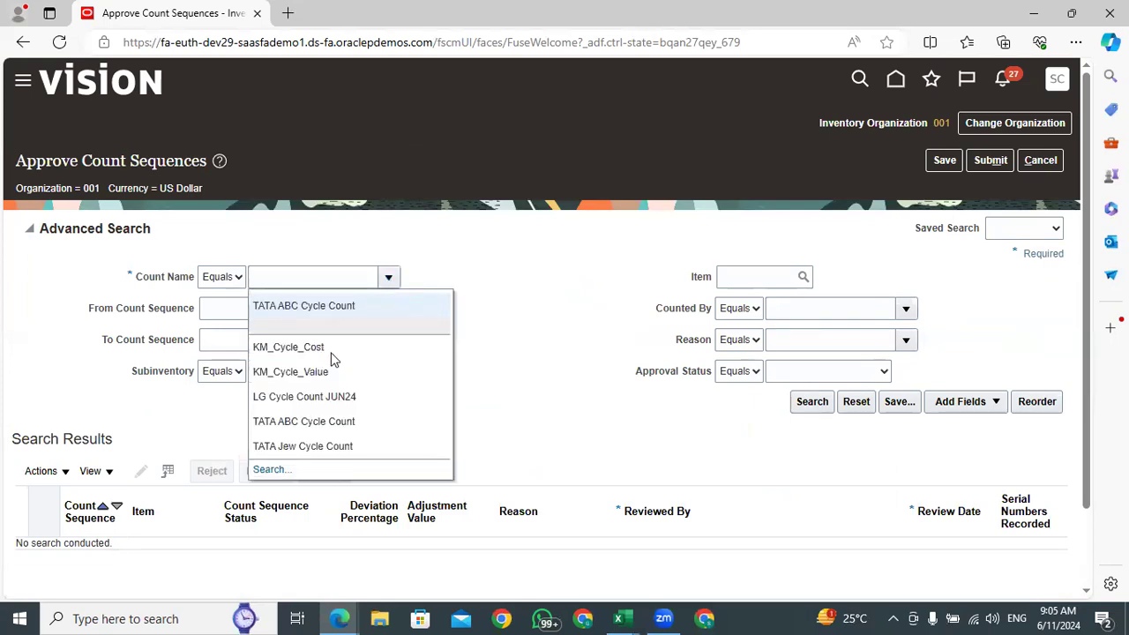
pyautogui.click(301, 303)
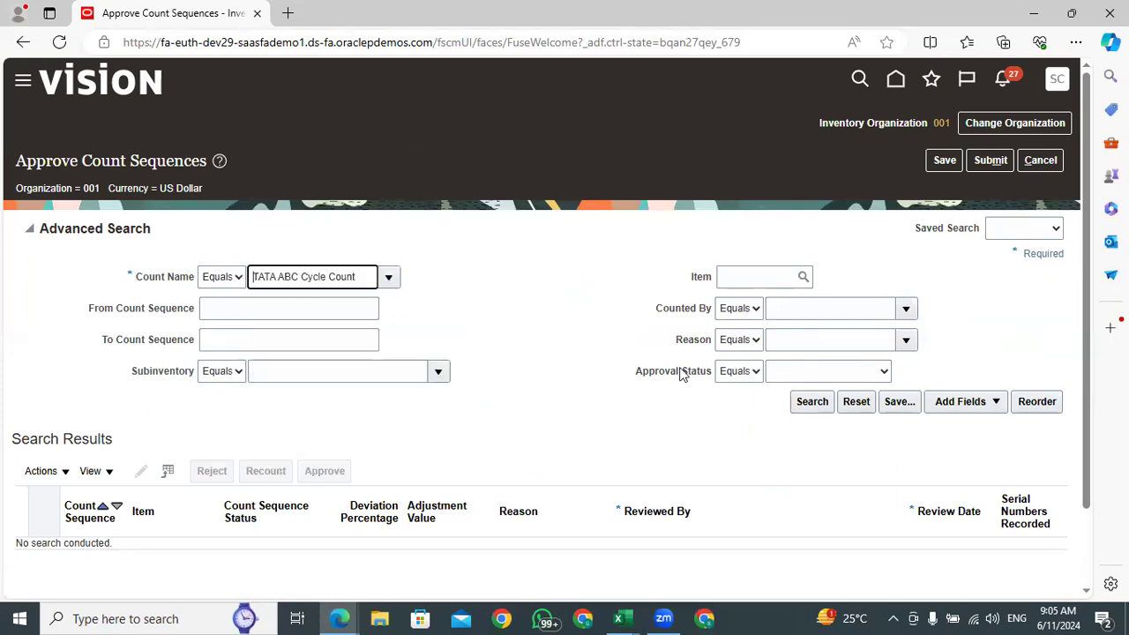
pyautogui.click(812, 413)
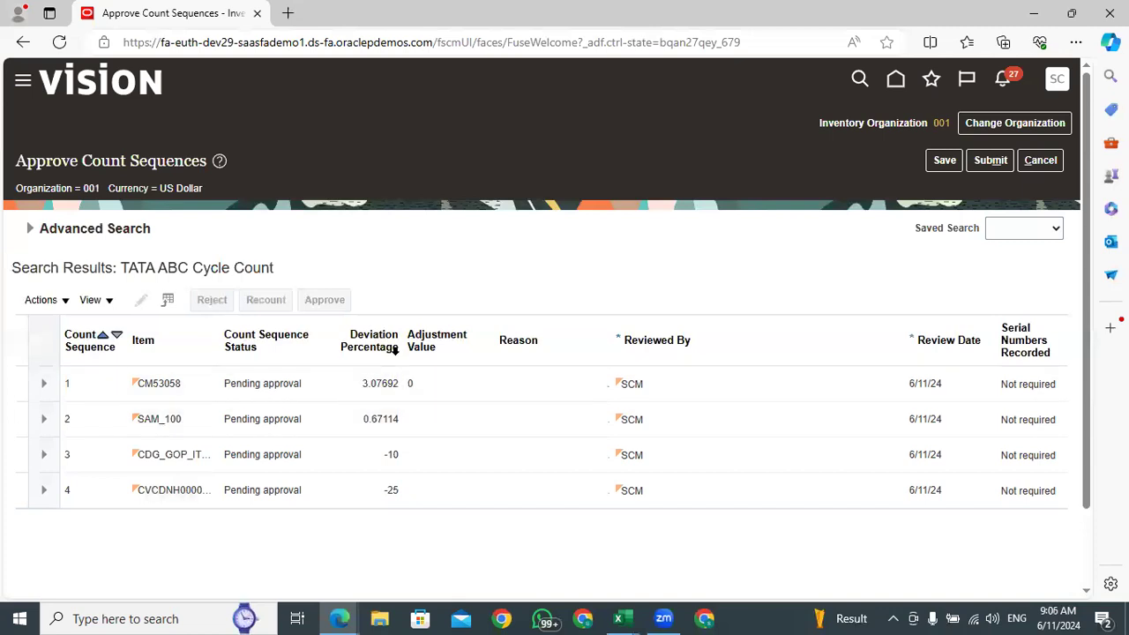
# Widen the Deviation Percentage column and examine the deviations of CM53058 and SAM_100
pyautogui.moveTo(401, 325); pyautogui.dragTo(420, 324)
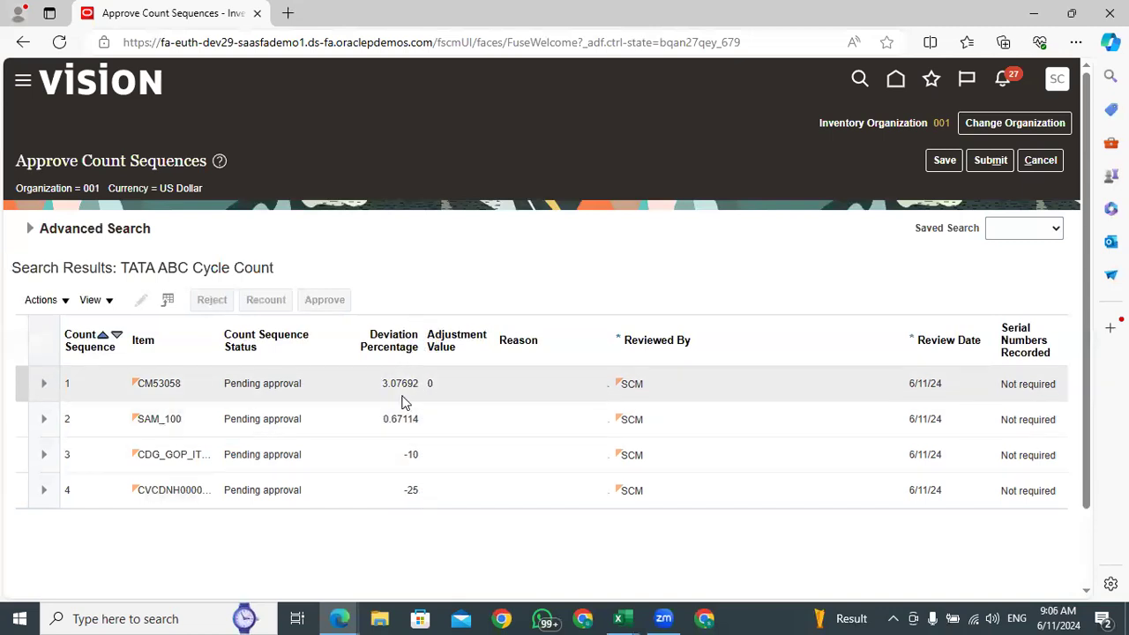
pyautogui.click(368, 386)
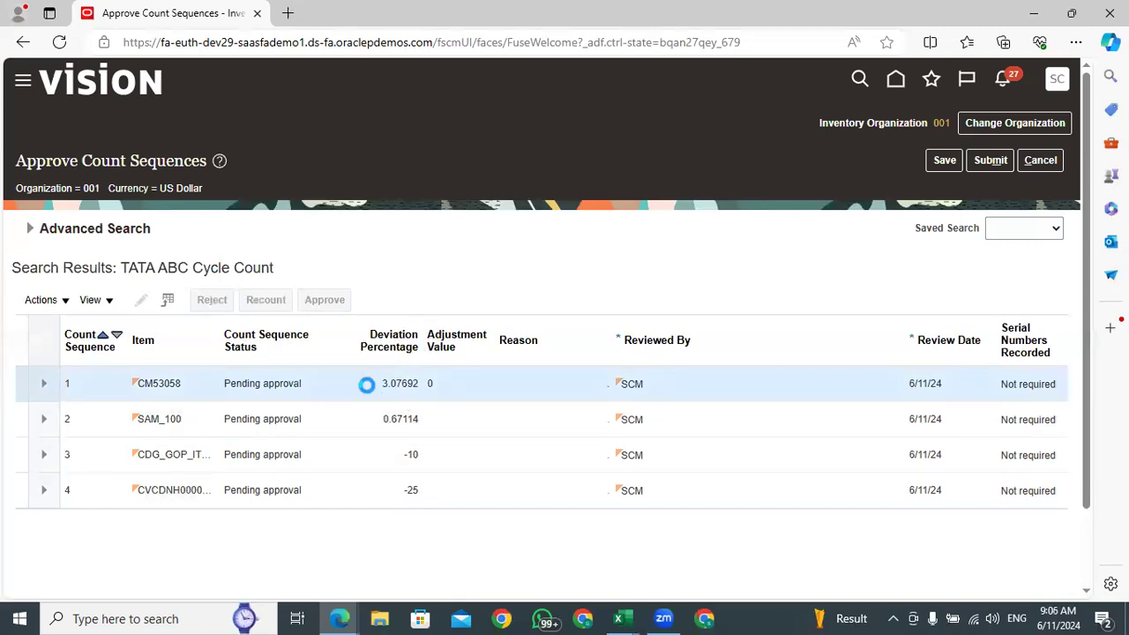
pyautogui.click(367, 421)
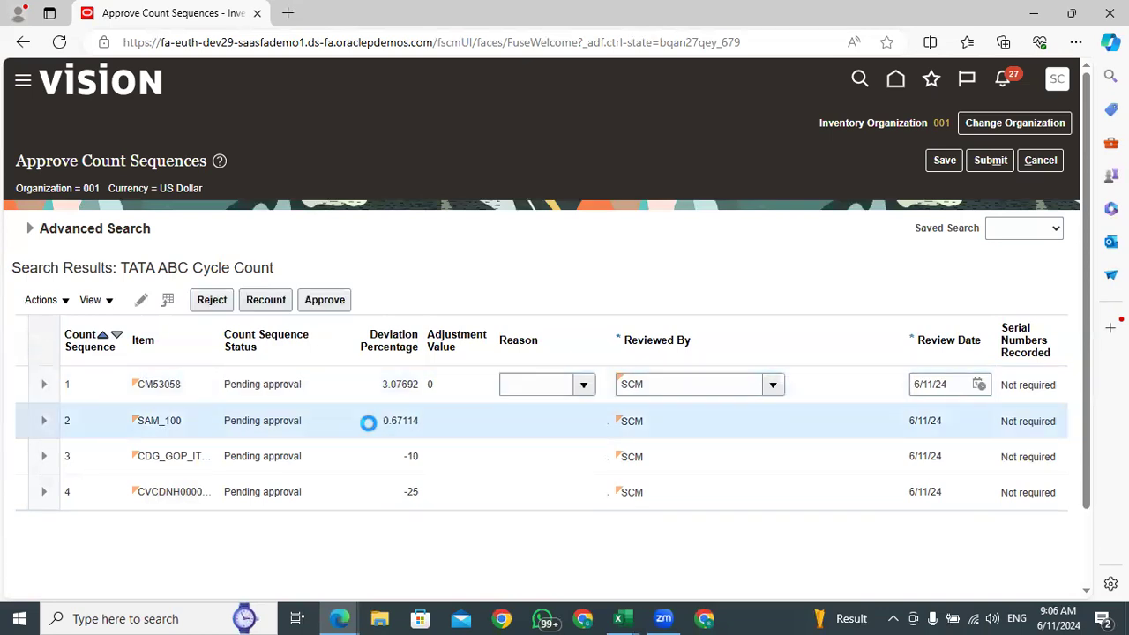
# Check the deviations of count sequences 3 and 4 and compare counted with on-hand quantities in the CycleCountListingReport_Redwood workbook
pyautogui.click(380, 456)
pyautogui.click(385, 489)
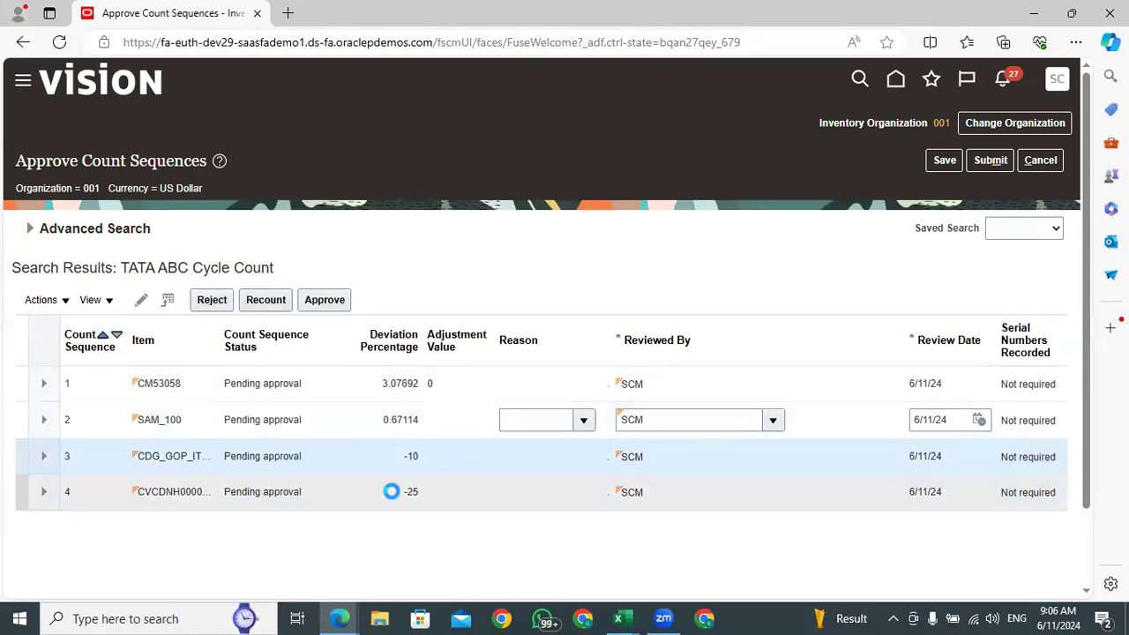
pyautogui.moveTo(618, 618)
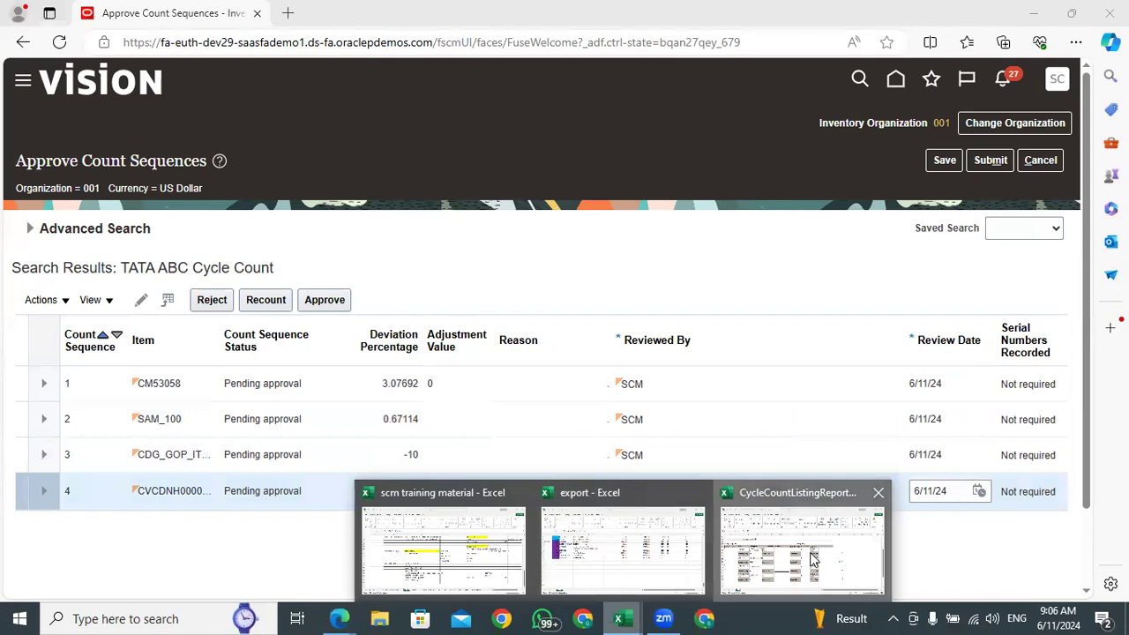
pyautogui.click(805, 546)
pyautogui.click(810, 433)
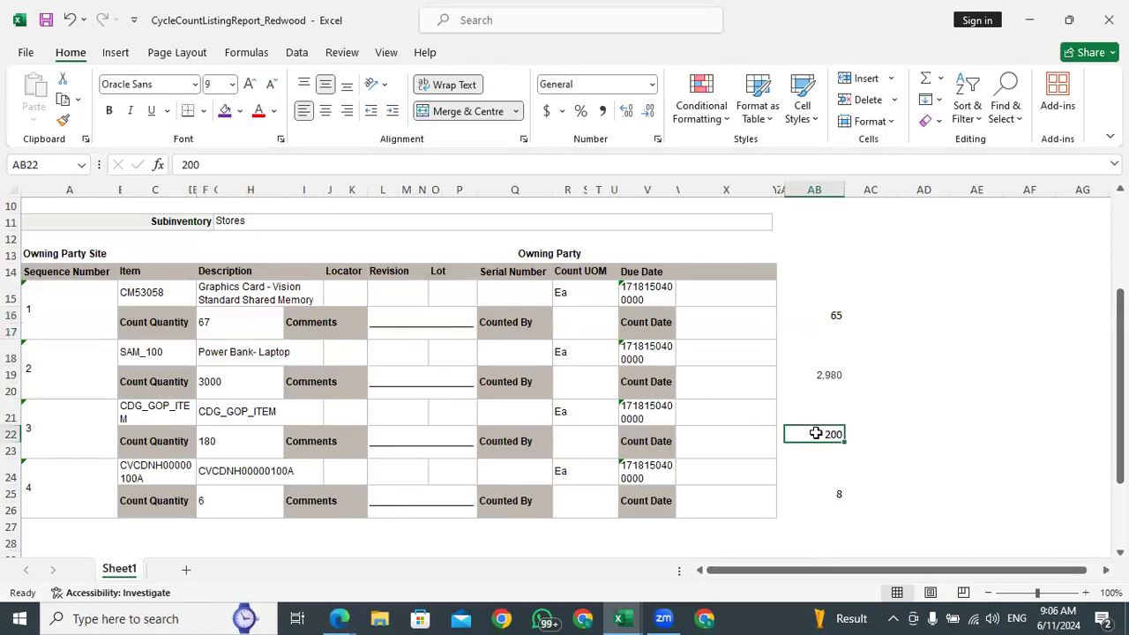
pyautogui.click(230, 448)
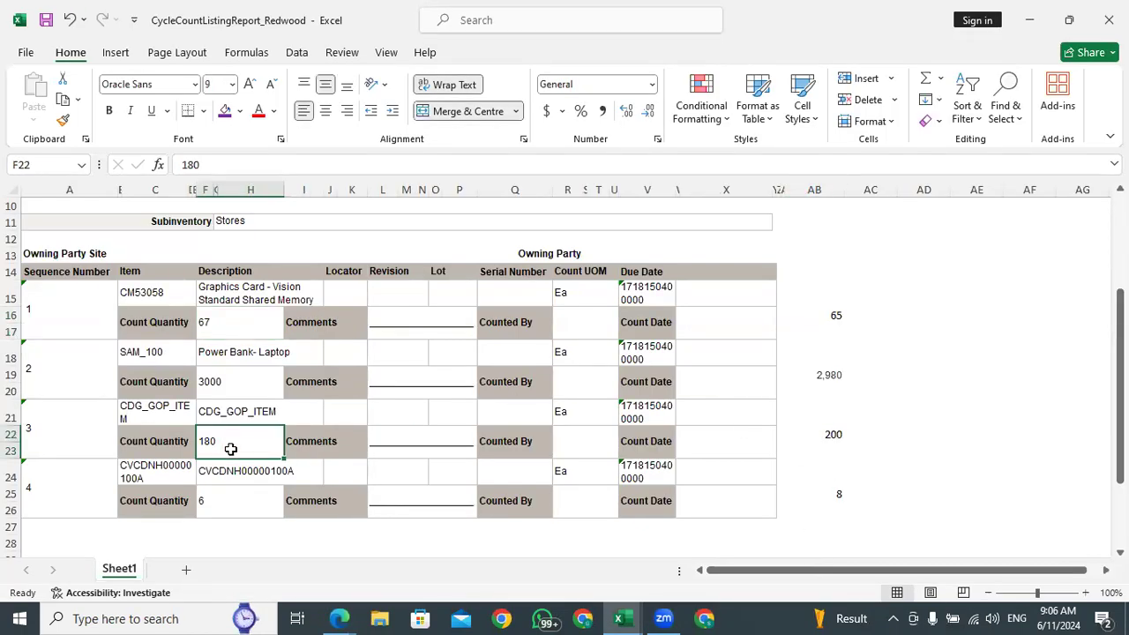
pyautogui.click(823, 434)
pyautogui.click(229, 443)
pyautogui.click(829, 434)
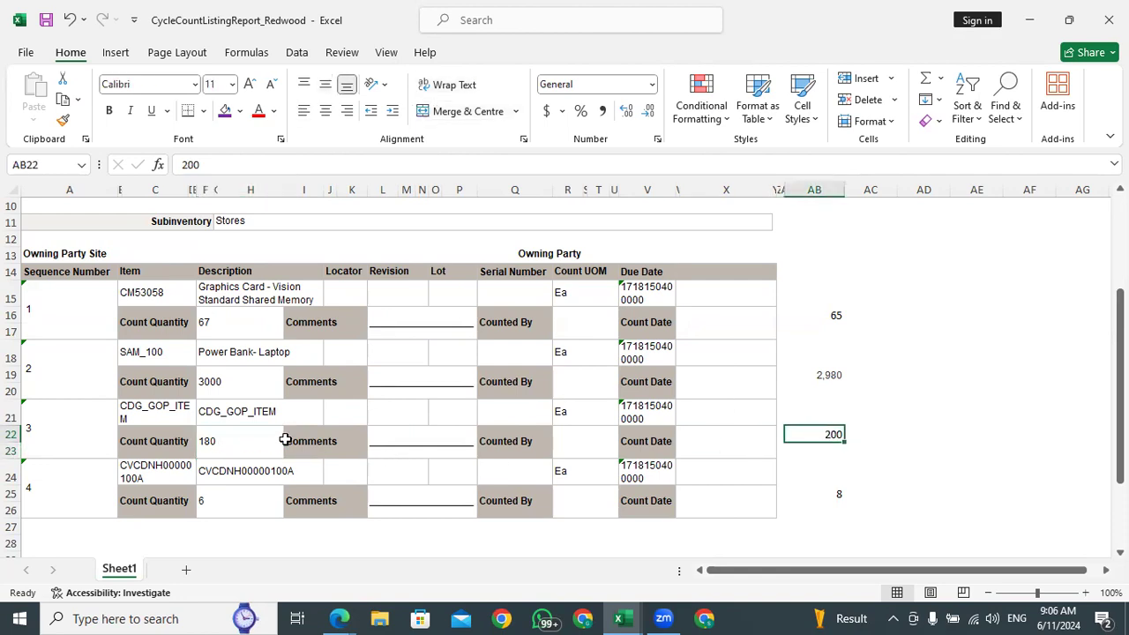
pyautogui.click(247, 441)
pyautogui.click(238, 509)
pyautogui.click(840, 500)
pyautogui.click(814, 315)
pyautogui.click(811, 375)
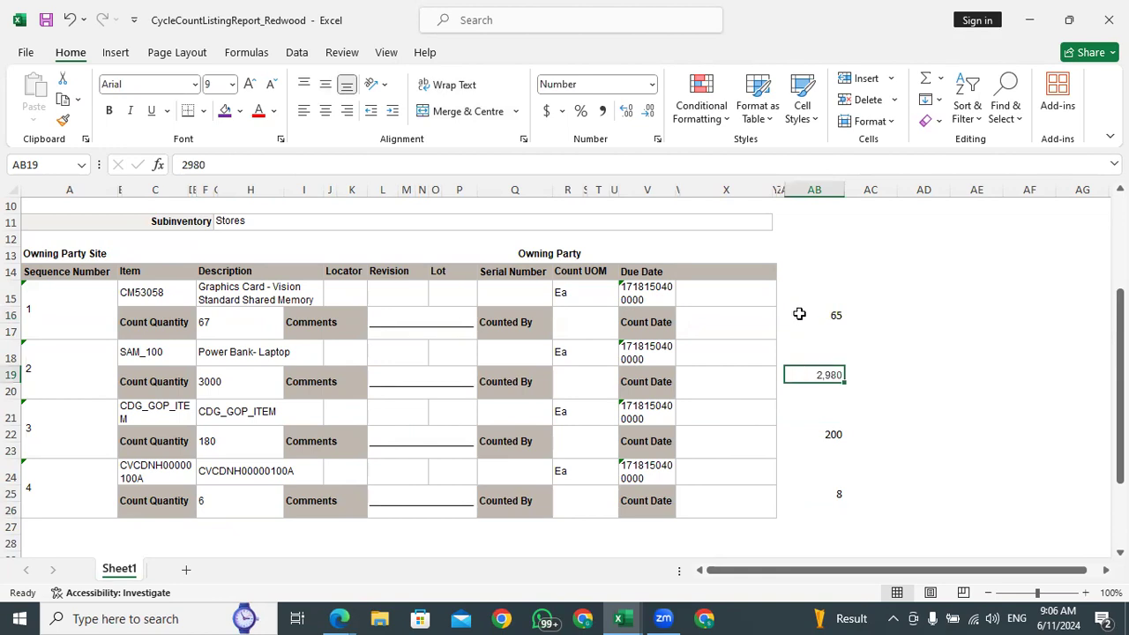
# Switch back to the browser and show all columns of the count sequence results for the TATA ABC Cycle Count
pyautogui.moveTo(338, 618)
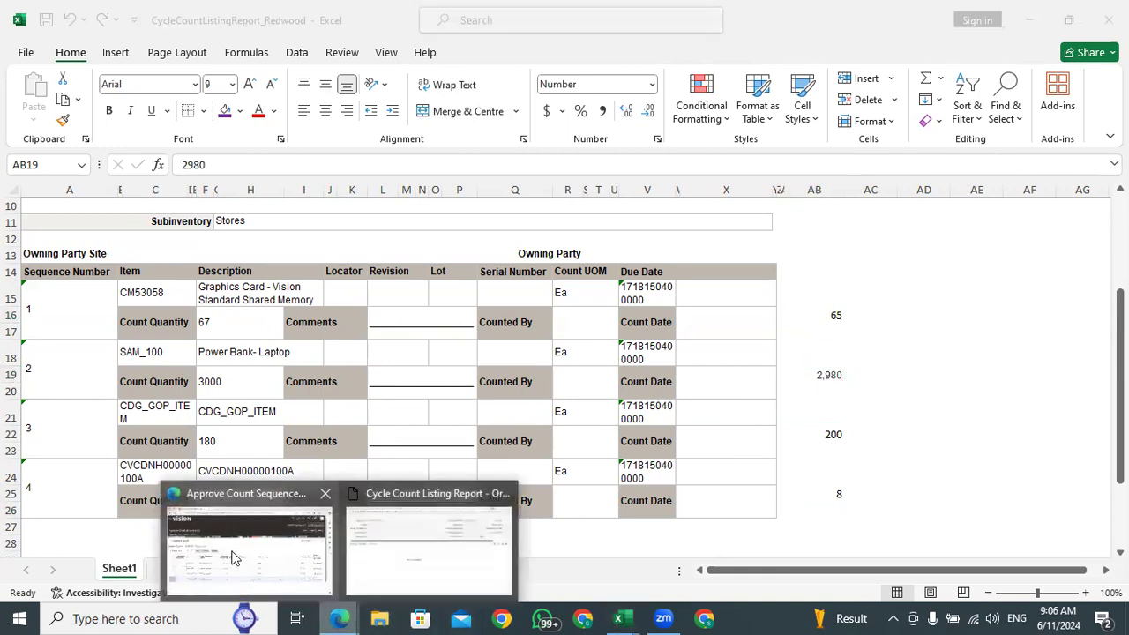
pyautogui.click(253, 539)
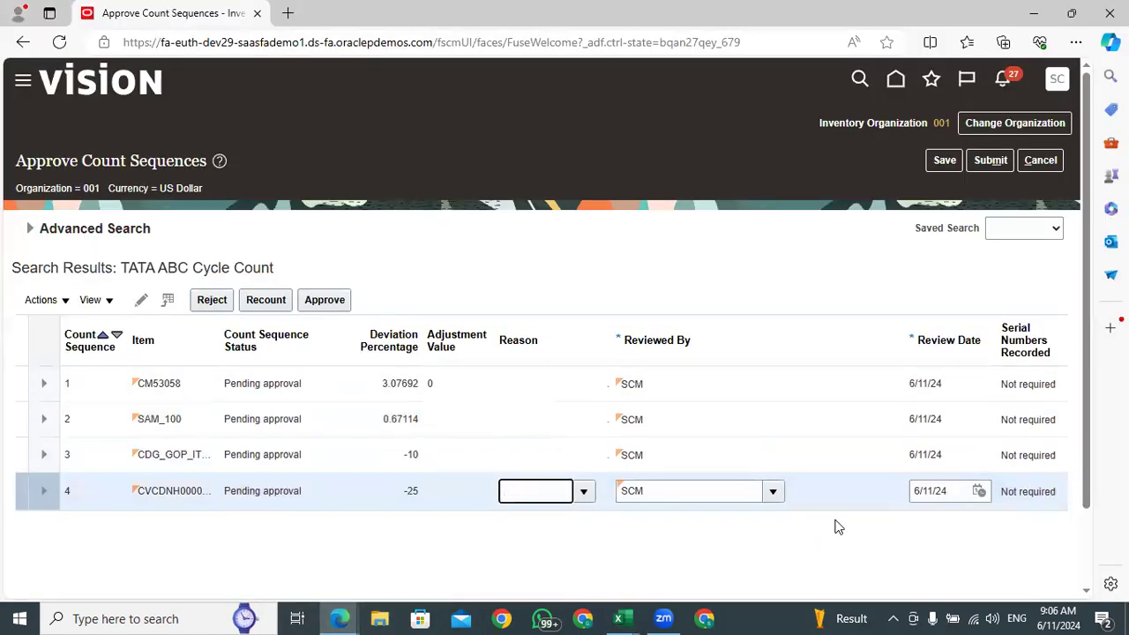
pyautogui.click(99, 306)
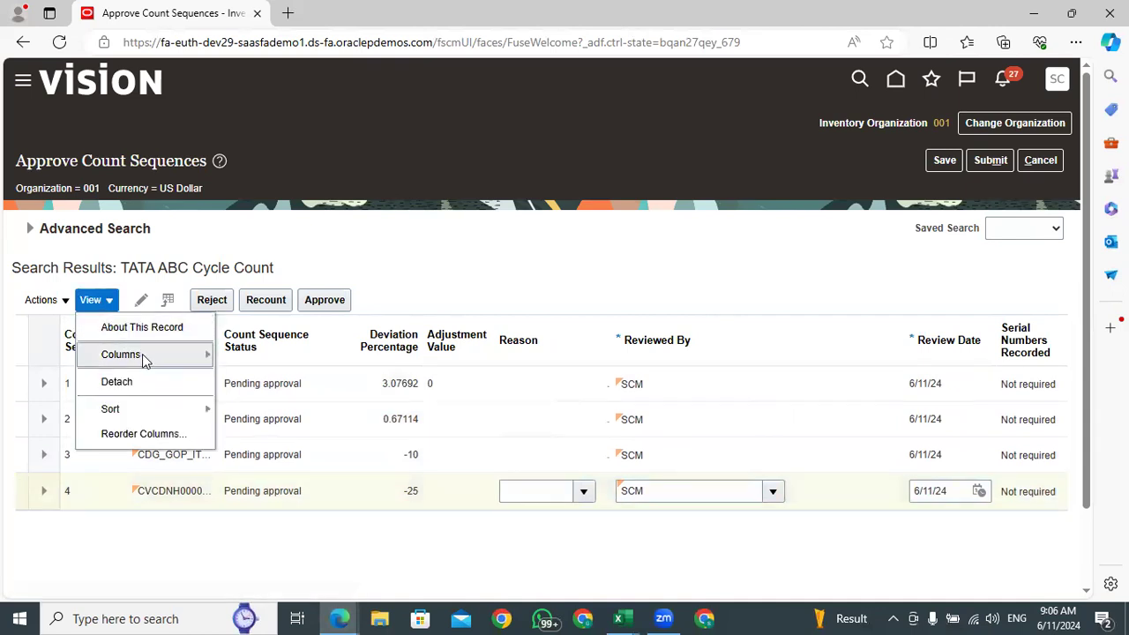
pyautogui.moveTo(142, 353)
pyautogui.click(279, 373)
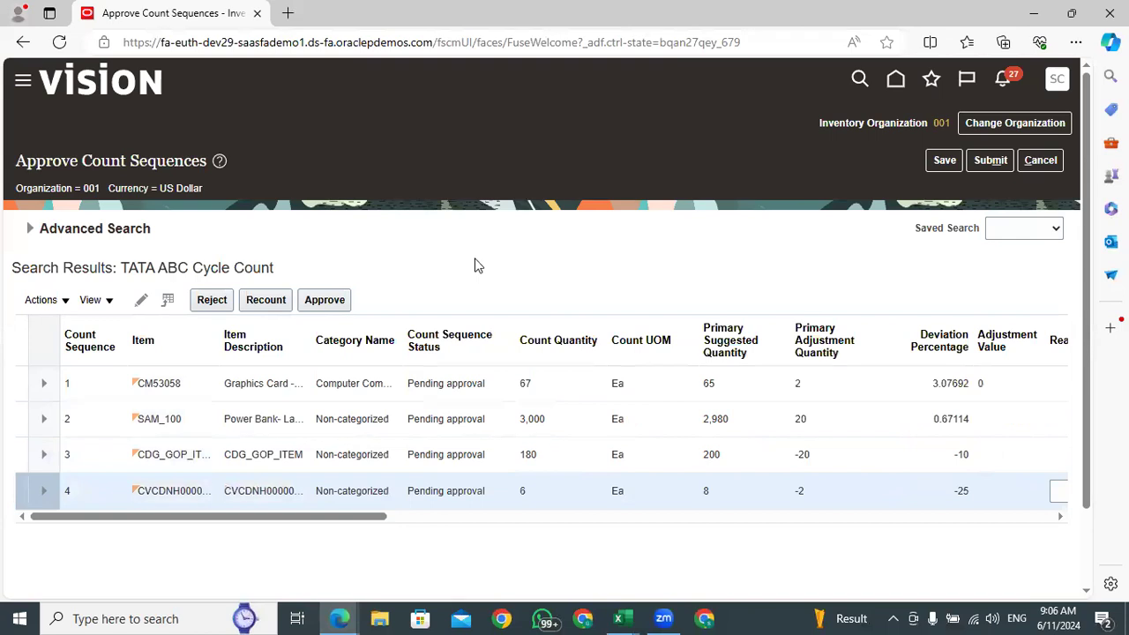
pyautogui.click(527, 382)
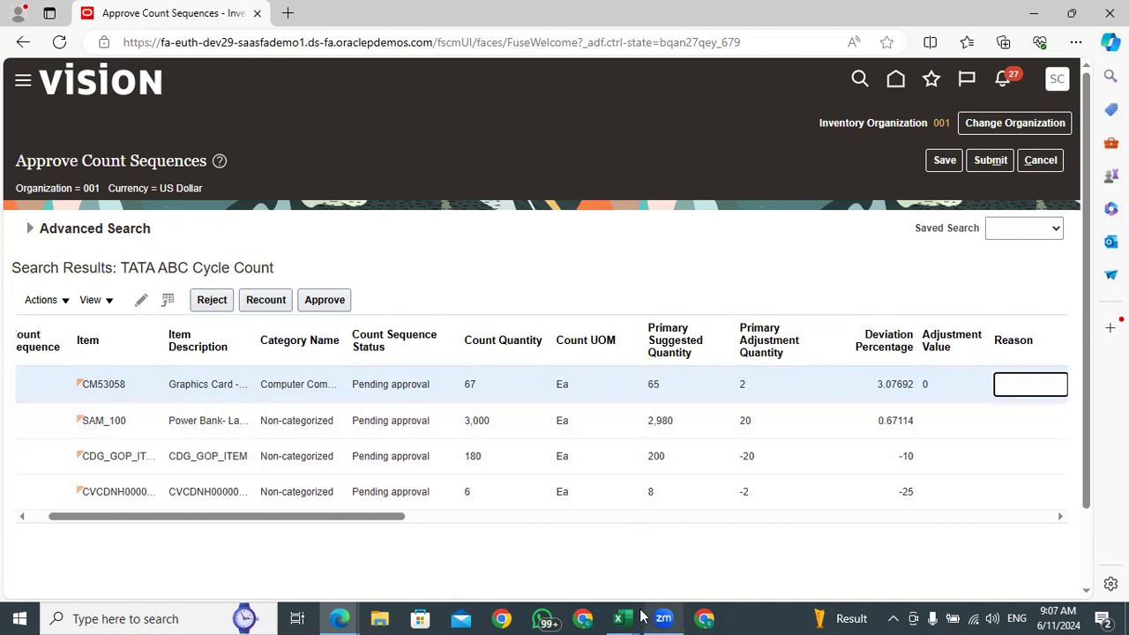
# Review the on-hand quantities in column AB of the Excel cycle count listing for all four items
pyautogui.moveTo(621, 618)
pyautogui.click(851, 502)
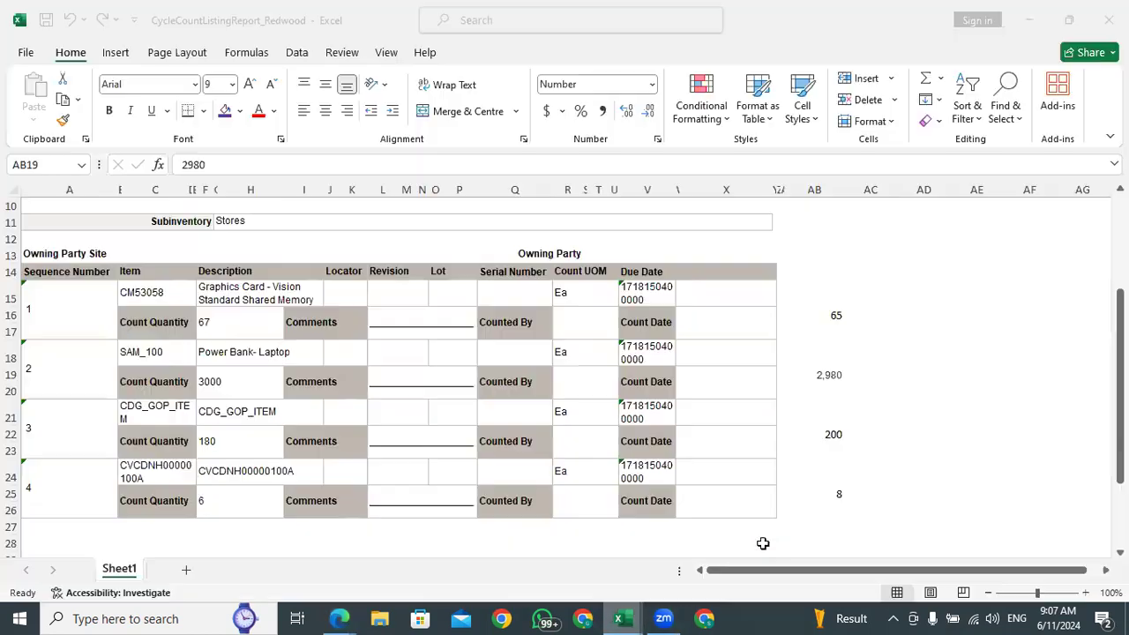
pyautogui.click(844, 493)
pyautogui.click(831, 434)
pyautogui.click(816, 374)
pyautogui.click(837, 314)
pyautogui.click(825, 374)
pyautogui.click(822, 316)
pyautogui.click(825, 374)
pyautogui.click(836, 432)
pyautogui.click(838, 492)
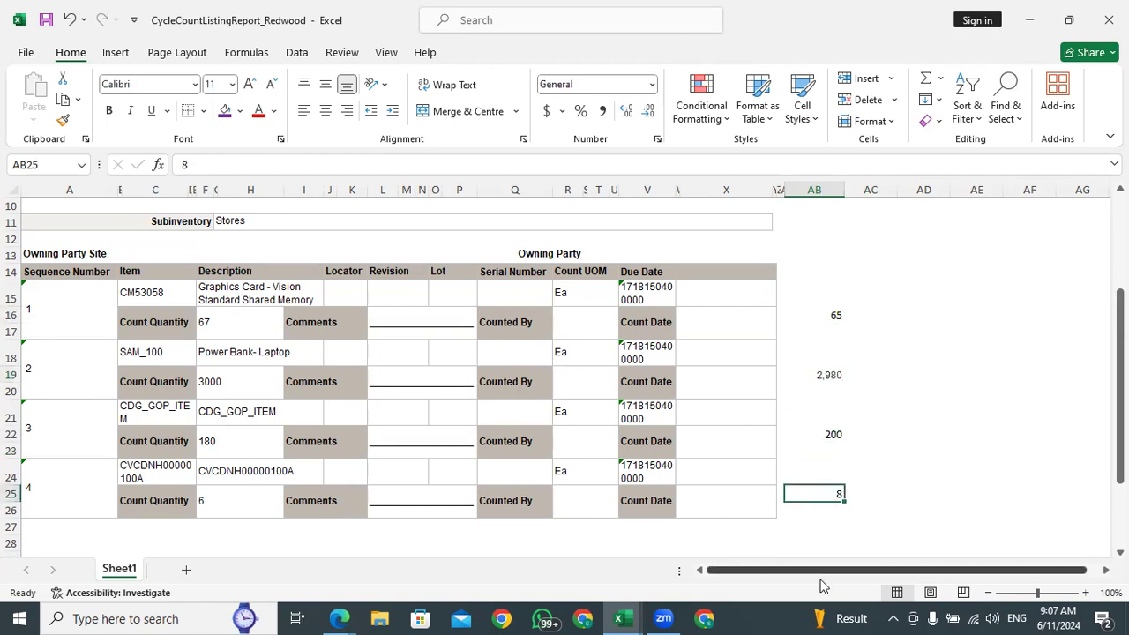
# Return to the browser, approve all four count sequences together and save the approvals
pyautogui.moveTo(338, 618)
pyautogui.click(335, 524)
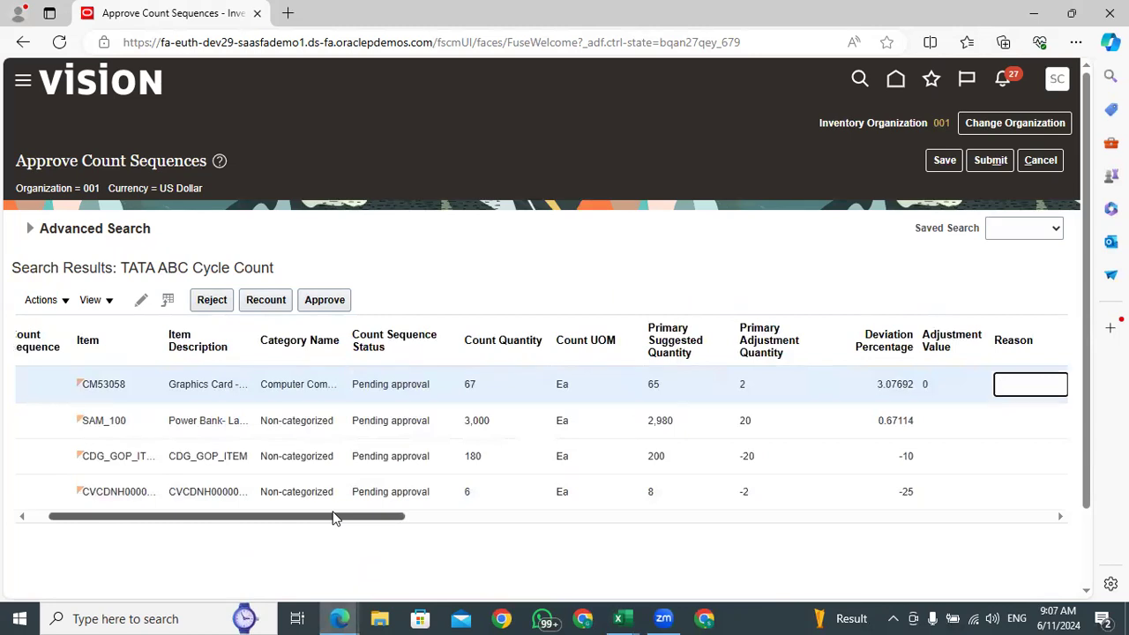
pyautogui.moveTo(335, 522); pyautogui.dragTo(1047, 515)
pyautogui.moveTo(881, 516); pyautogui.dragTo(171, 555)
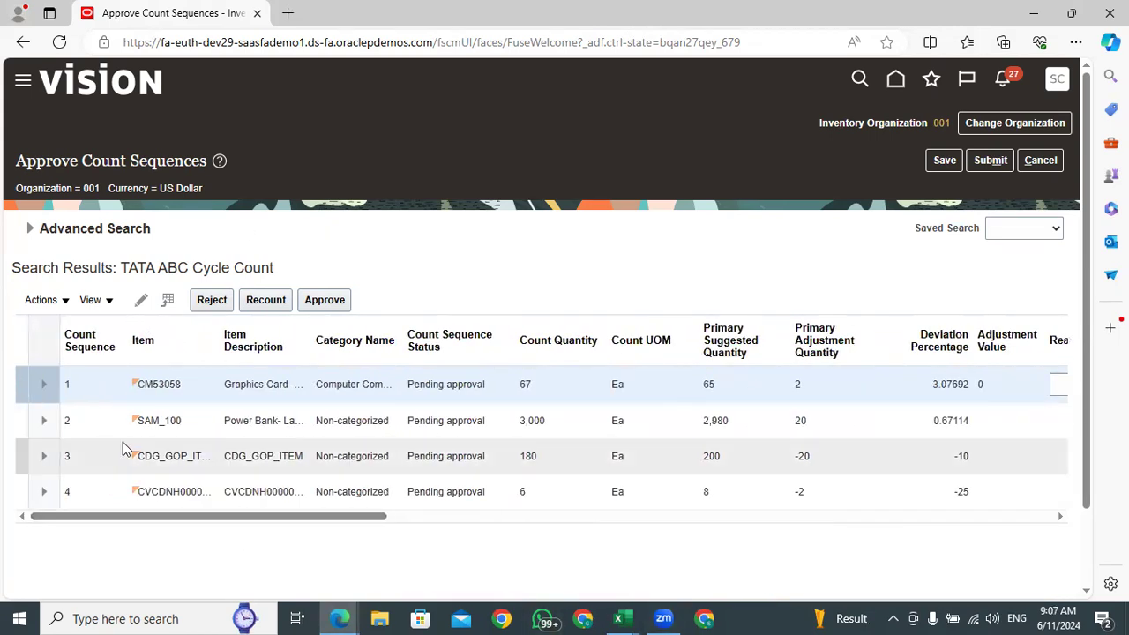
pyautogui.click(19, 334)
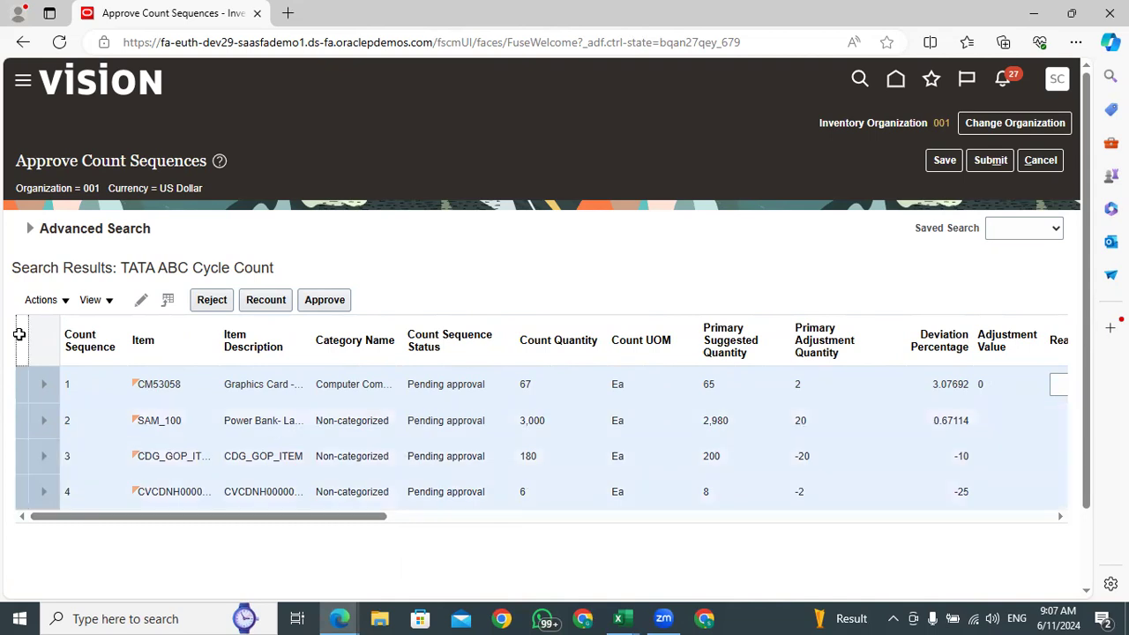
pyautogui.click(331, 302)
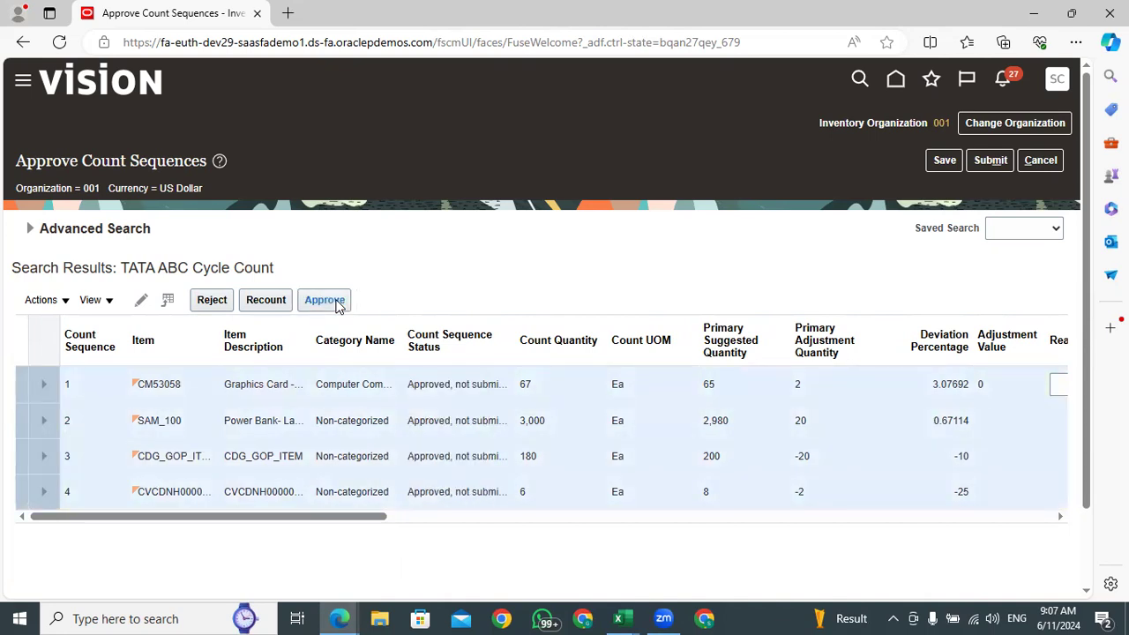
pyautogui.moveTo(357, 521); pyautogui.dragTo(419, 521)
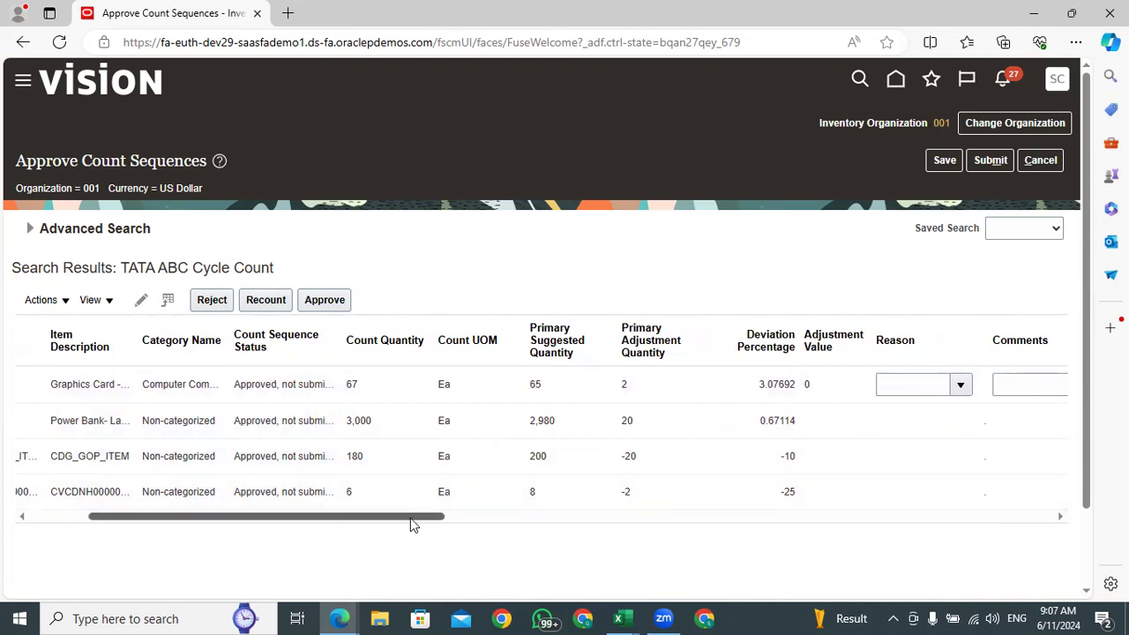
pyautogui.moveTo(410, 517); pyautogui.dragTo(199, 534)
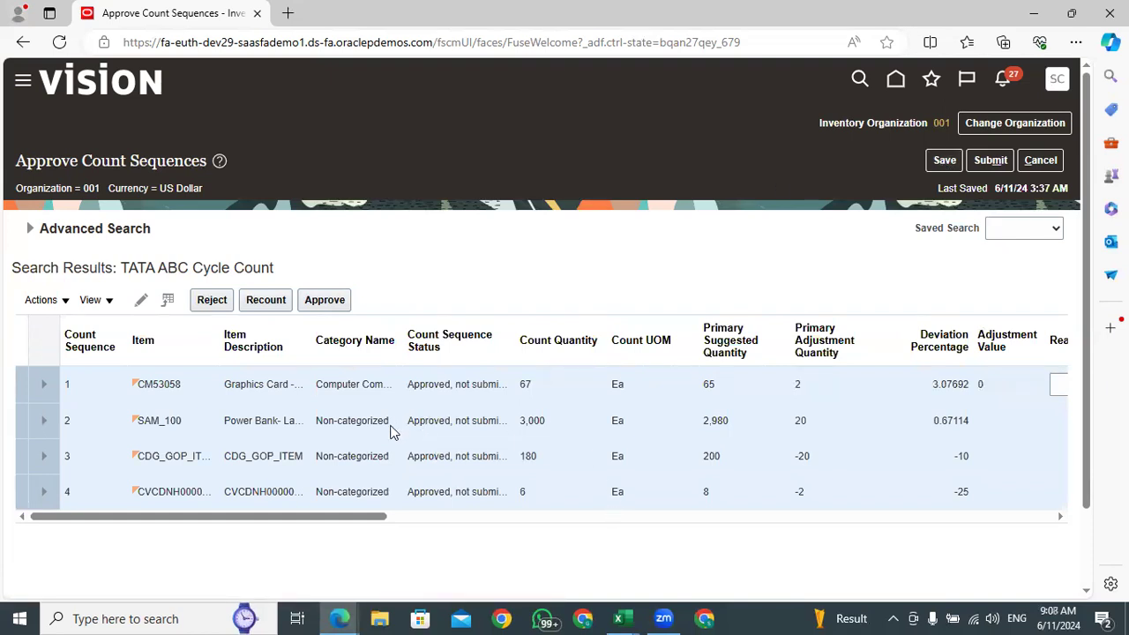
# Review the four approved count sequences and reject all of them together
pyautogui.click(20, 336)
pyautogui.click(21, 336)
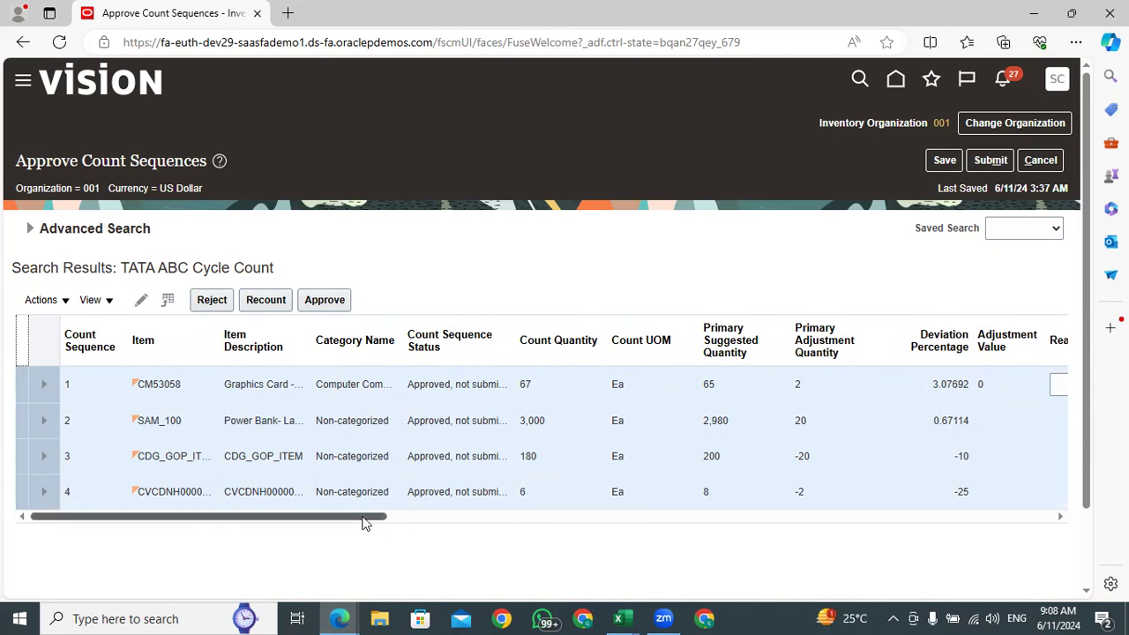
pyautogui.moveTo(366, 522); pyautogui.dragTo(421, 525)
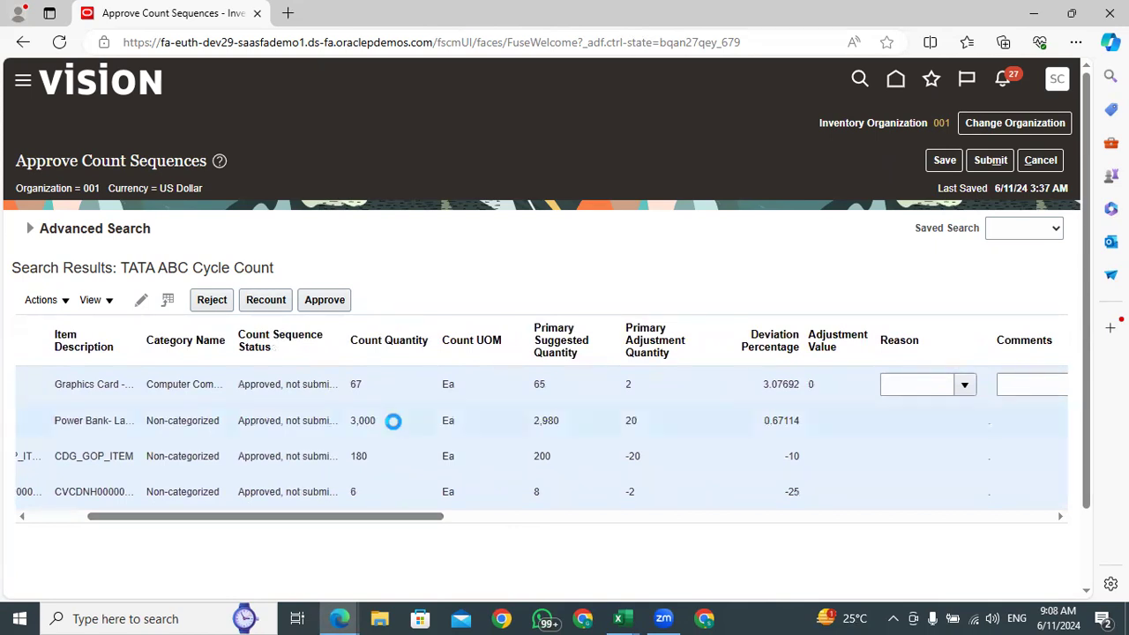
pyautogui.click(394, 422)
pyautogui.moveTo(428, 522); pyautogui.dragTo(296, 533)
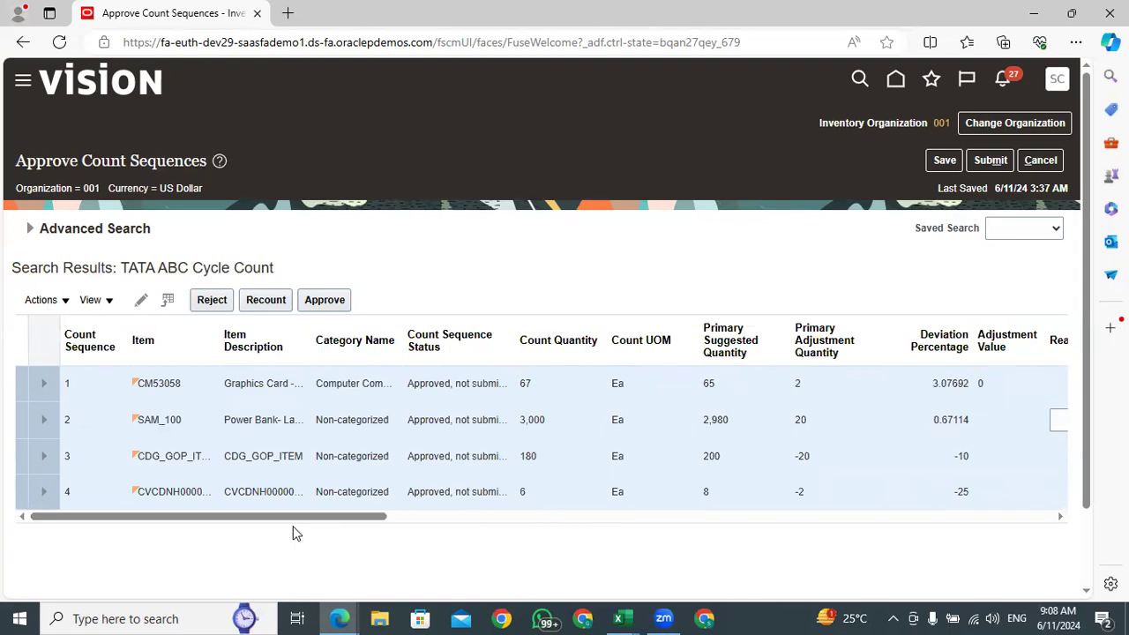
pyautogui.click(89, 486)
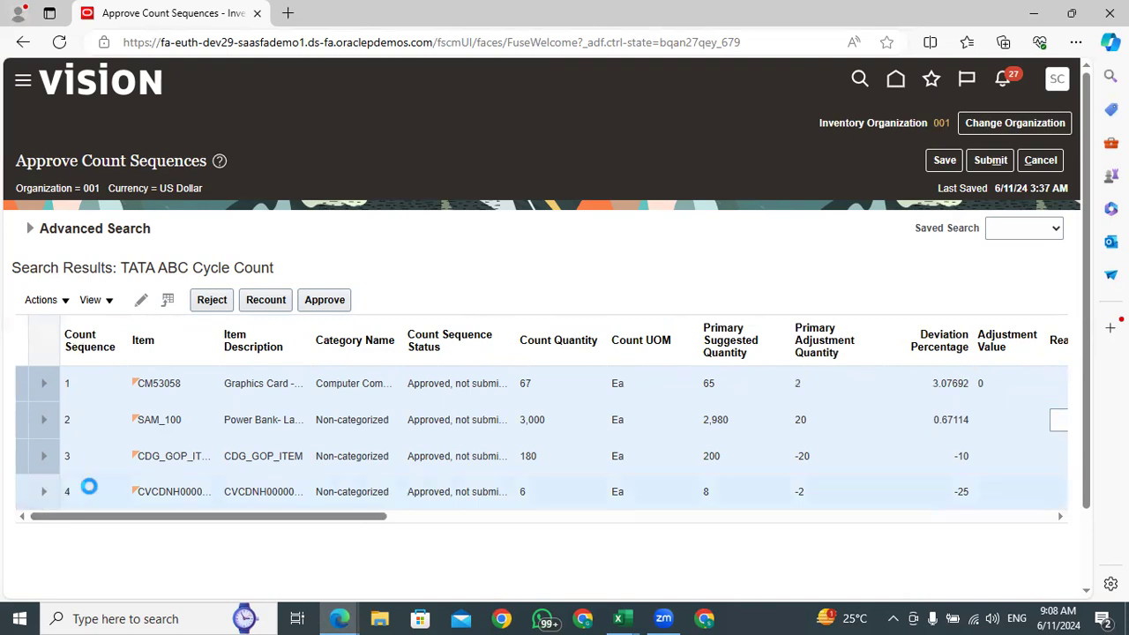
pyautogui.moveTo(179, 518); pyautogui.dragTo(0, 520)
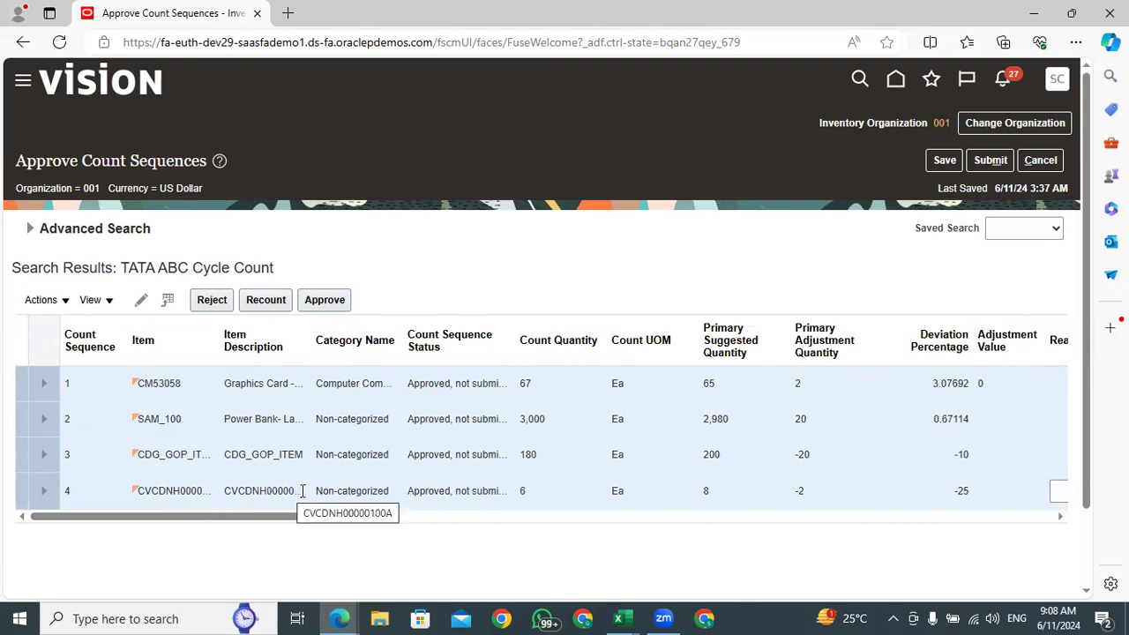
pyautogui.click(208, 302)
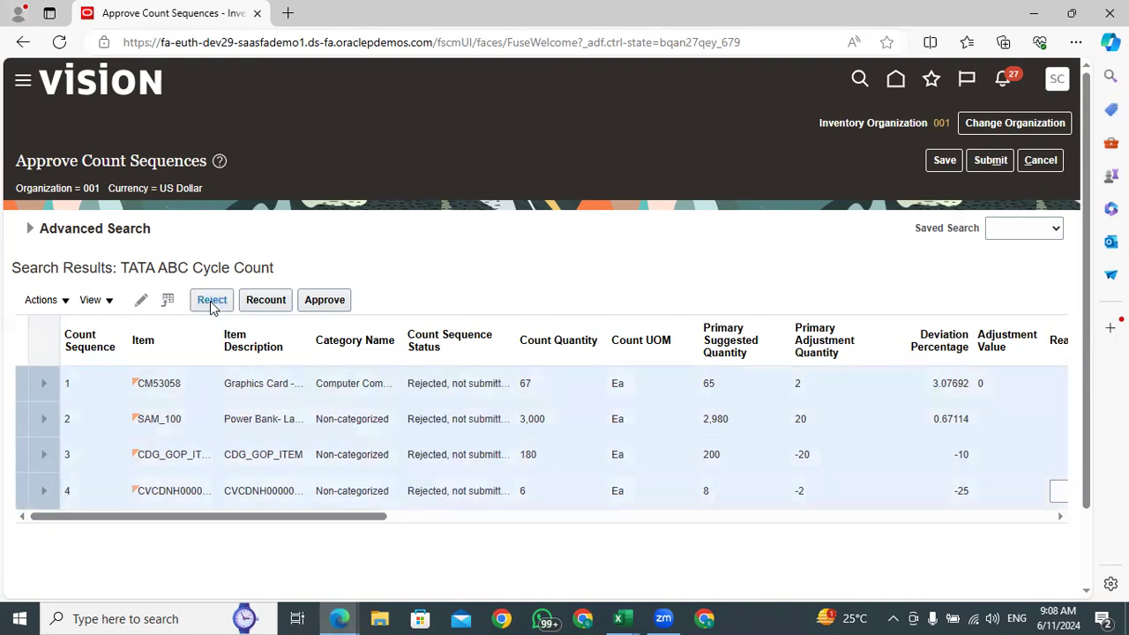
# Select all four rejected count sequences and approve them again
pyautogui.click(16, 335)
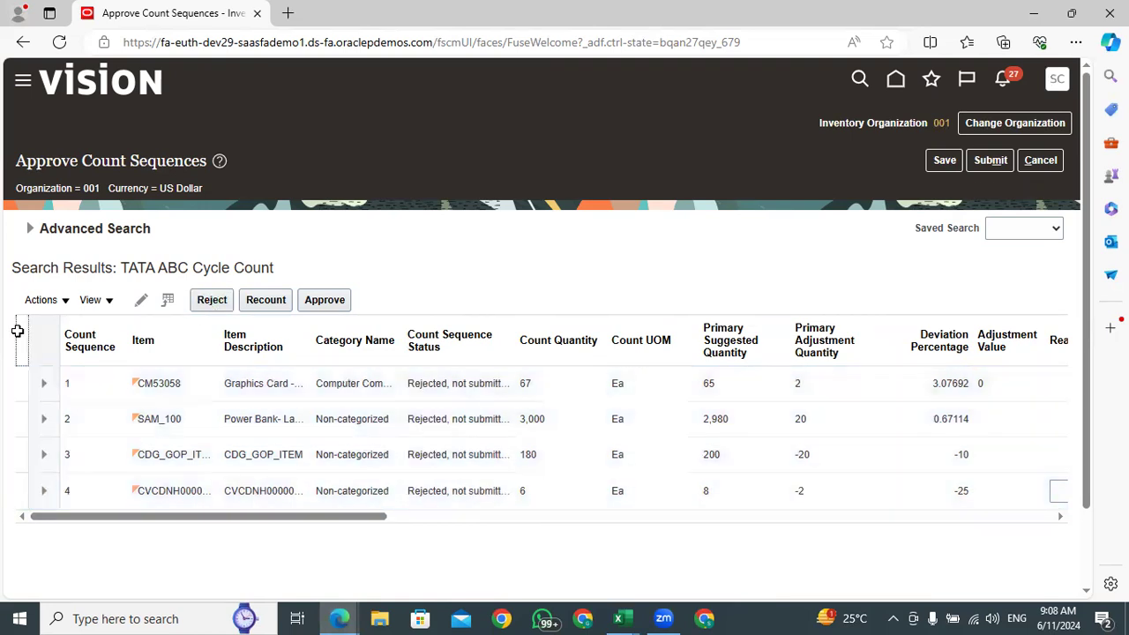
pyautogui.click(18, 332)
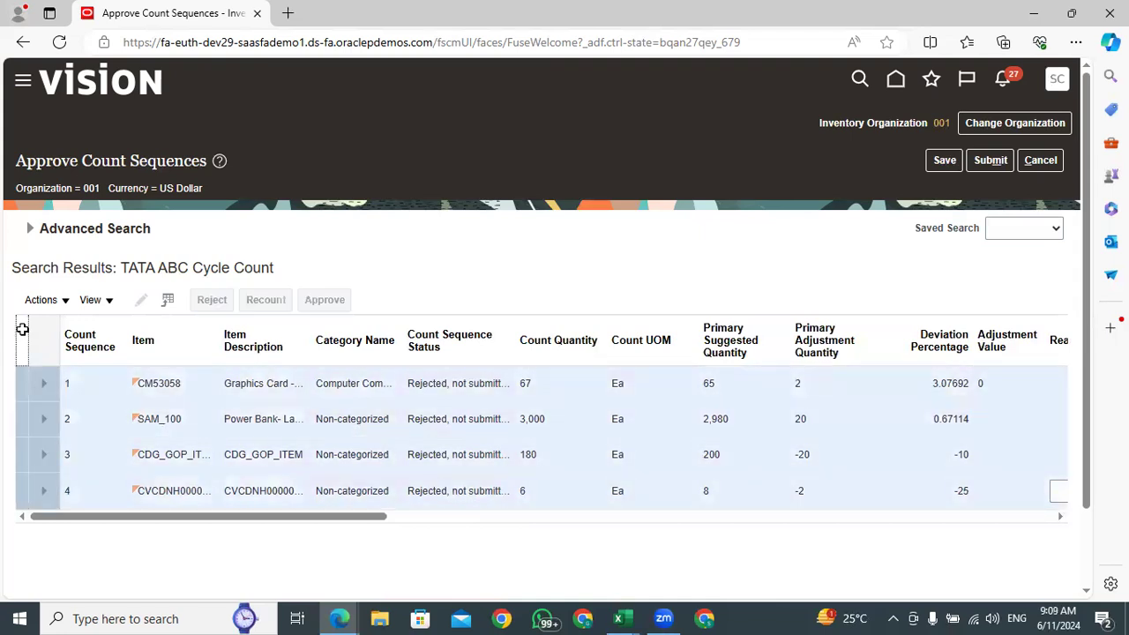
pyautogui.click(321, 301)
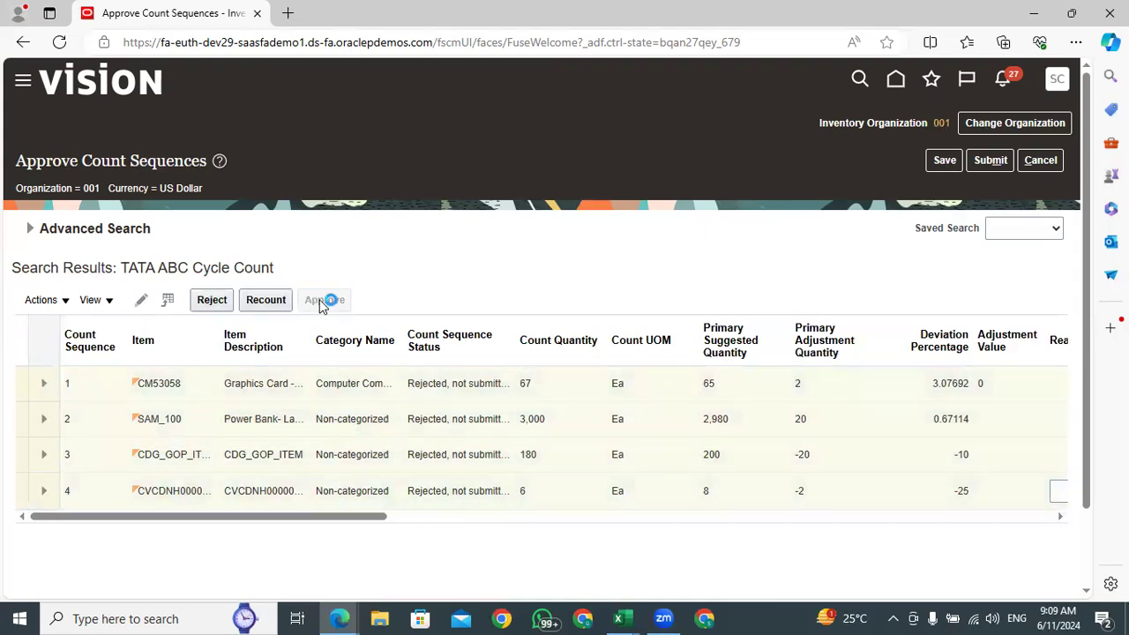
# Reject only count sequence 4, the CVCDNH00000100A item, and check its status and count quantity
pyautogui.click(118, 490)
pyautogui.click(211, 305)
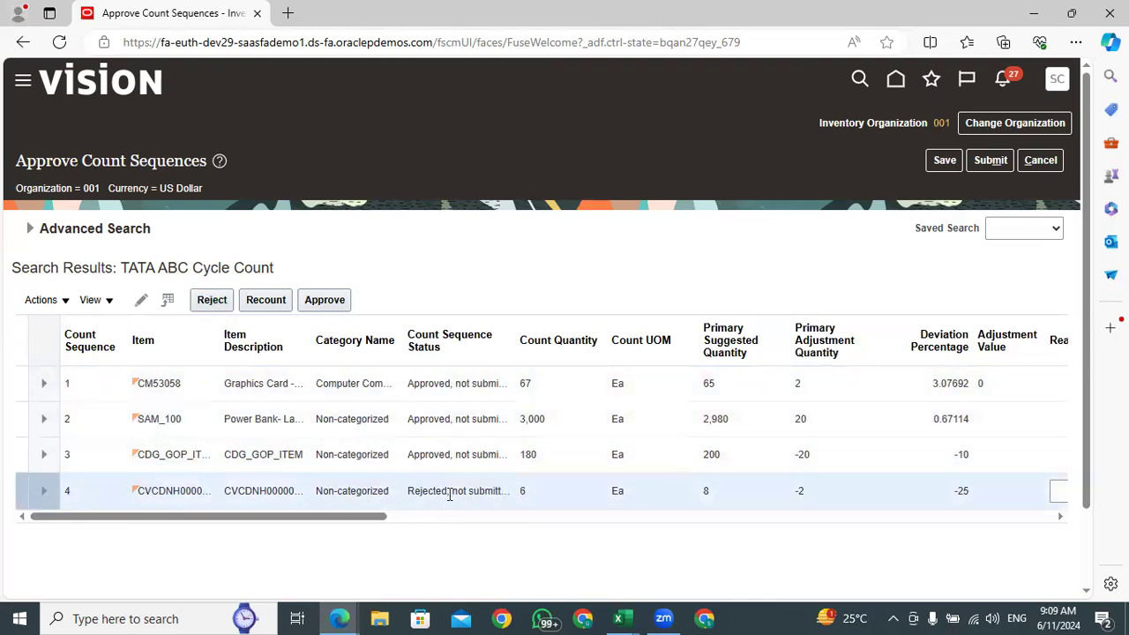
pyautogui.moveTo(450, 490); pyautogui.dragTo(432, 490)
pyautogui.click(524, 536)
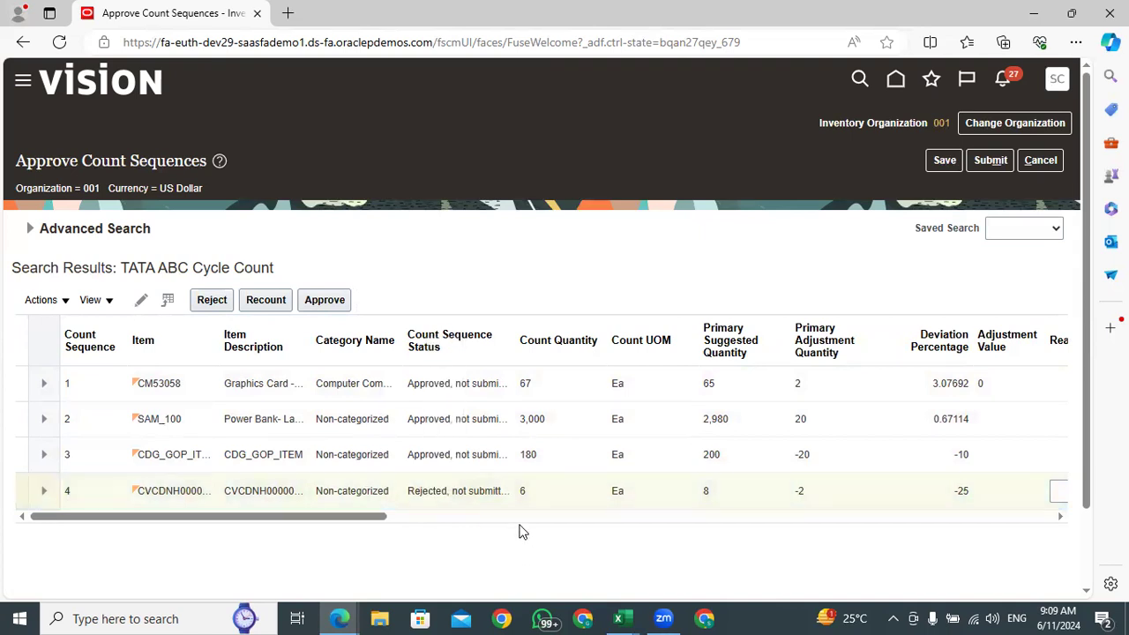
pyautogui.moveTo(531, 491); pyautogui.dragTo(520, 491)
pyautogui.click(491, 536)
# Save the approval decisions, submit the count sequences and acknowledge the confirmation
pyautogui.click(936, 164)
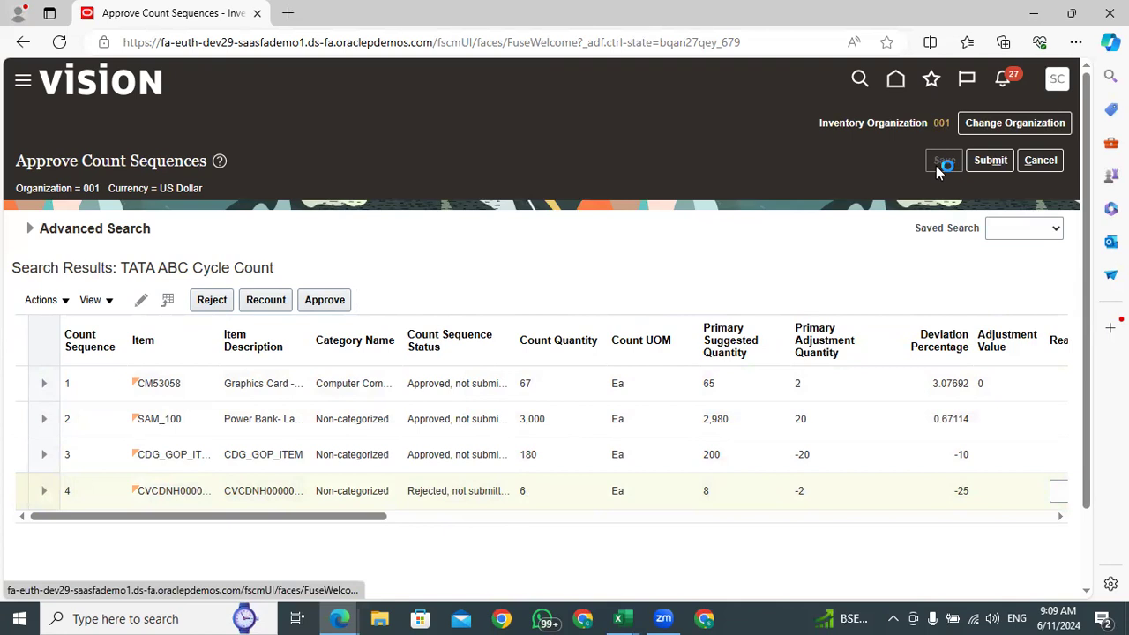
pyautogui.click(979, 164)
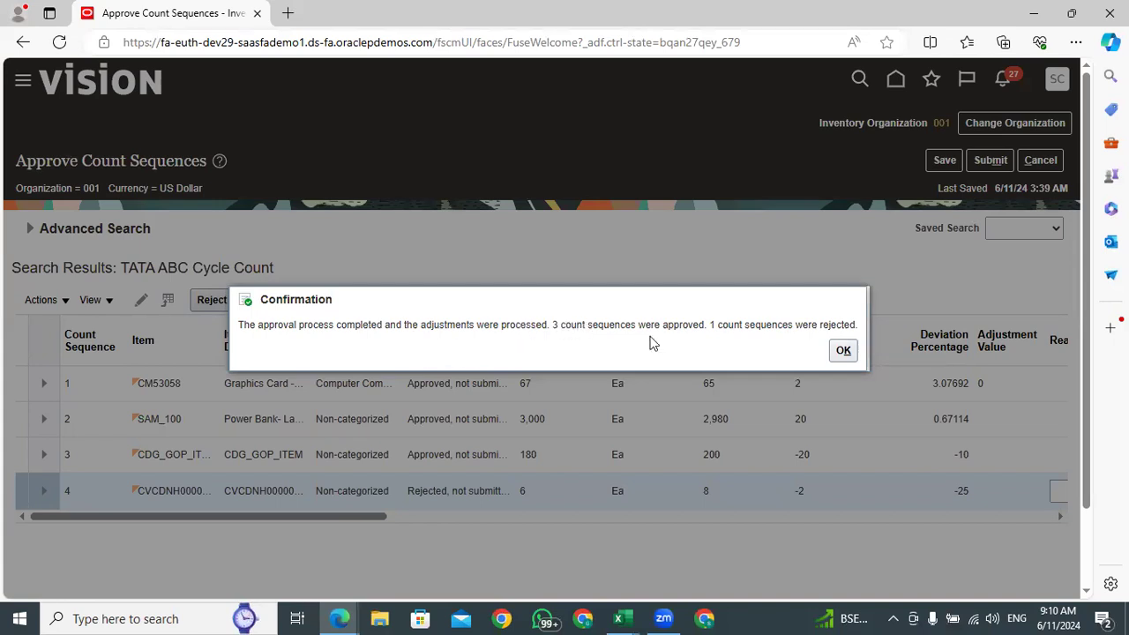
pyautogui.click(845, 351)
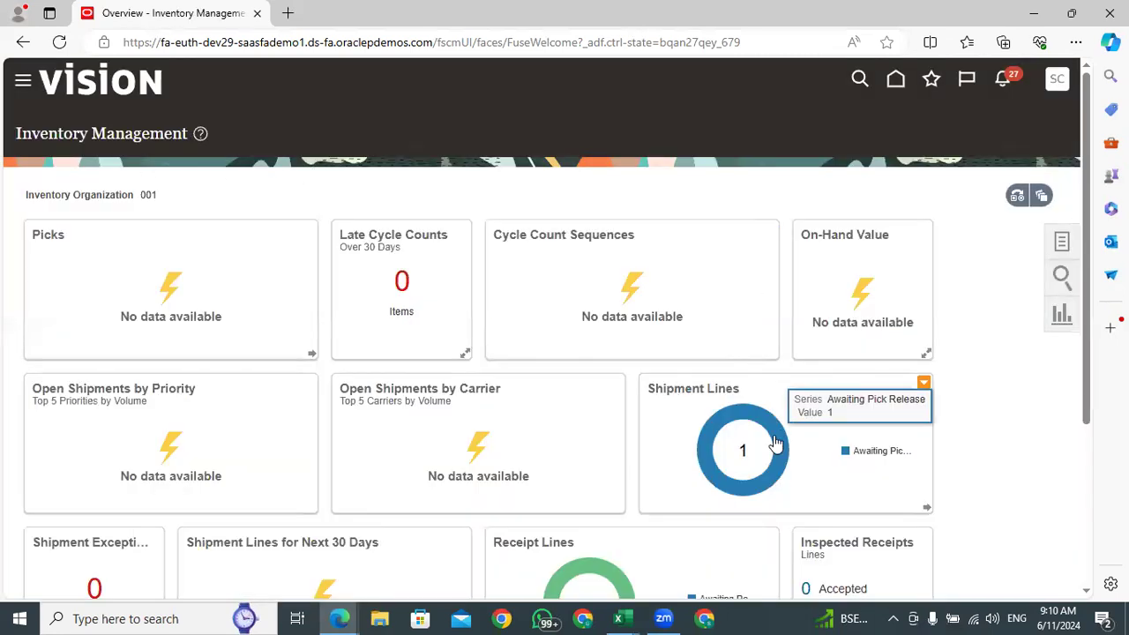
# Look over the Inventory Management overview and return to the home page
pyautogui.scroll(-3, 650, 406)
pyautogui.scroll(3, 670, 388)
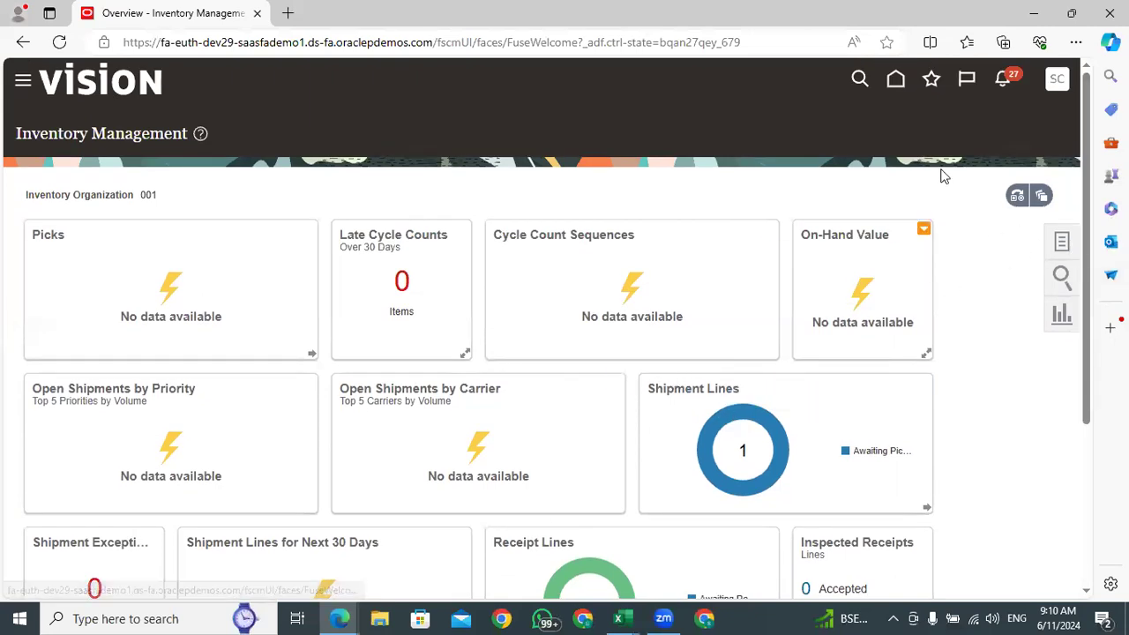
pyautogui.click(895, 80)
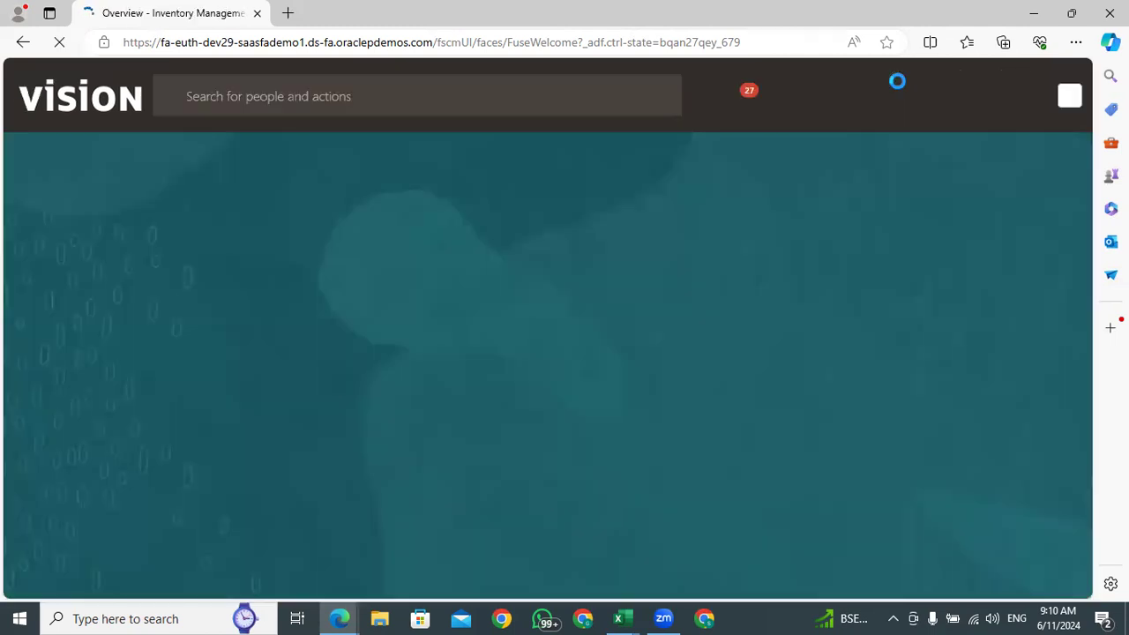
# Open the scheduled processes from the home page's Tools apps and refresh the process list to check the latest runs
pyautogui.click(891, 253)
pyautogui.click(893, 254)
pyautogui.click(893, 254)
pyautogui.click(893, 254)
pyautogui.click(893, 254)
pyautogui.click(586, 249)
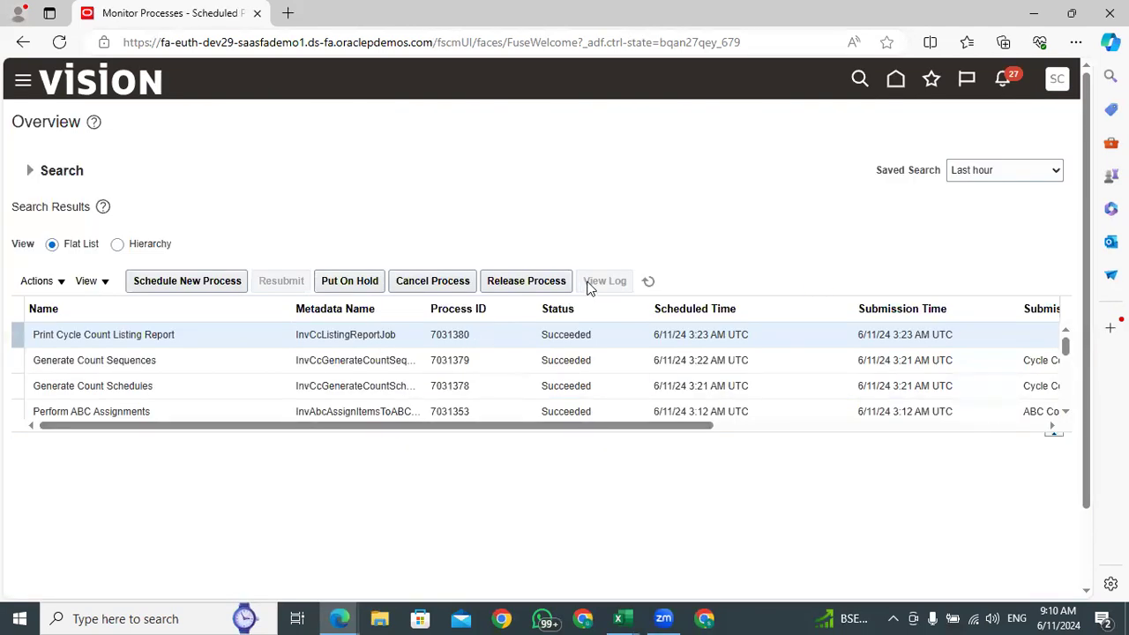
pyautogui.click(648, 283)
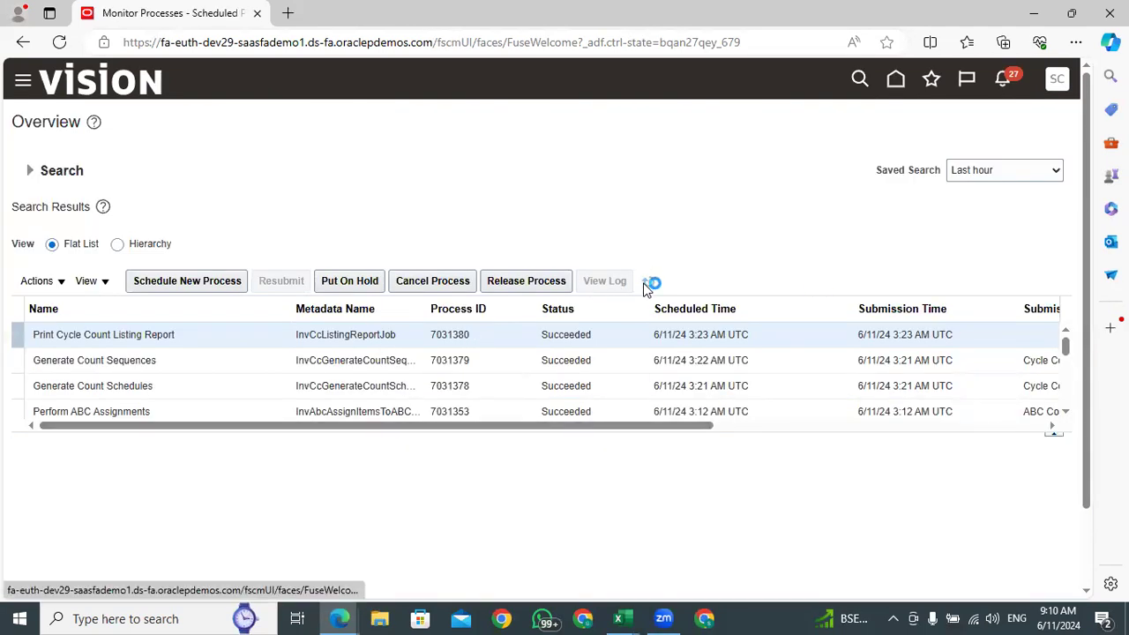
pyautogui.click(646, 284)
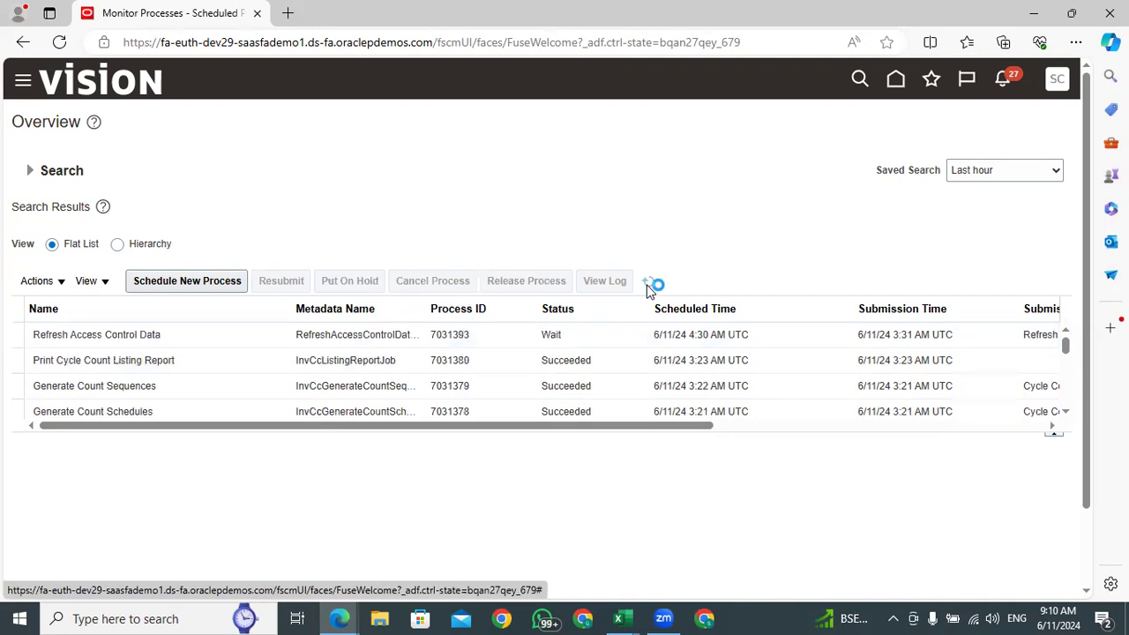
# Return to the home page and open Inventory Management from the Supply Chain Execution apps
pyautogui.click(894, 79)
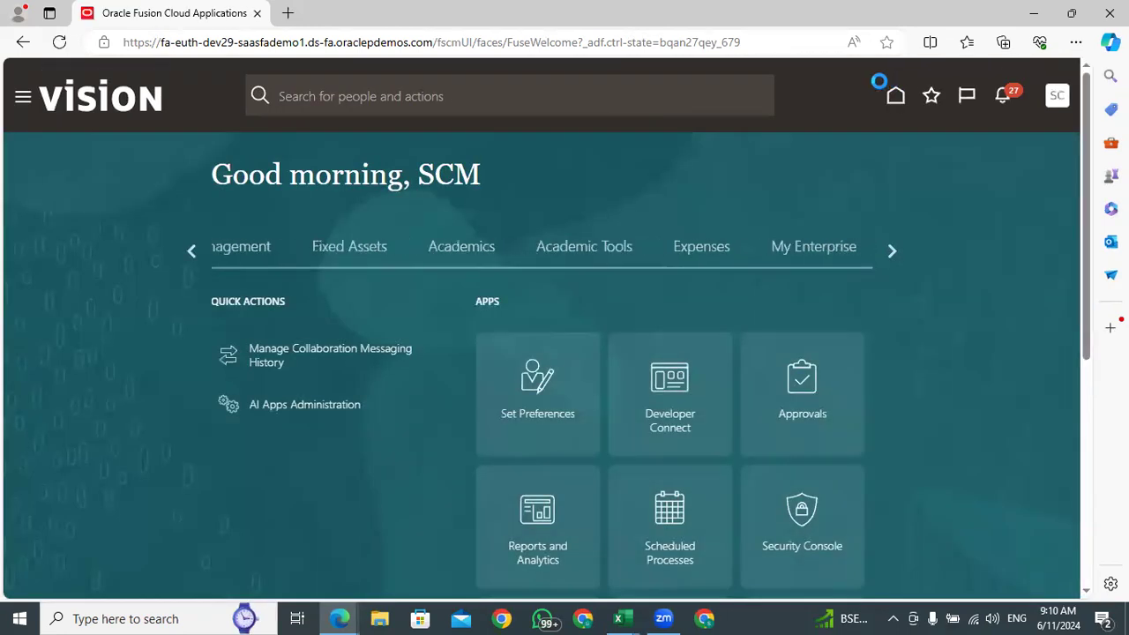
pyautogui.click(194, 251)
pyautogui.click(193, 250)
pyautogui.click(192, 250)
pyautogui.click(194, 250)
pyautogui.click(193, 250)
pyautogui.click(193, 251)
pyautogui.click(193, 251)
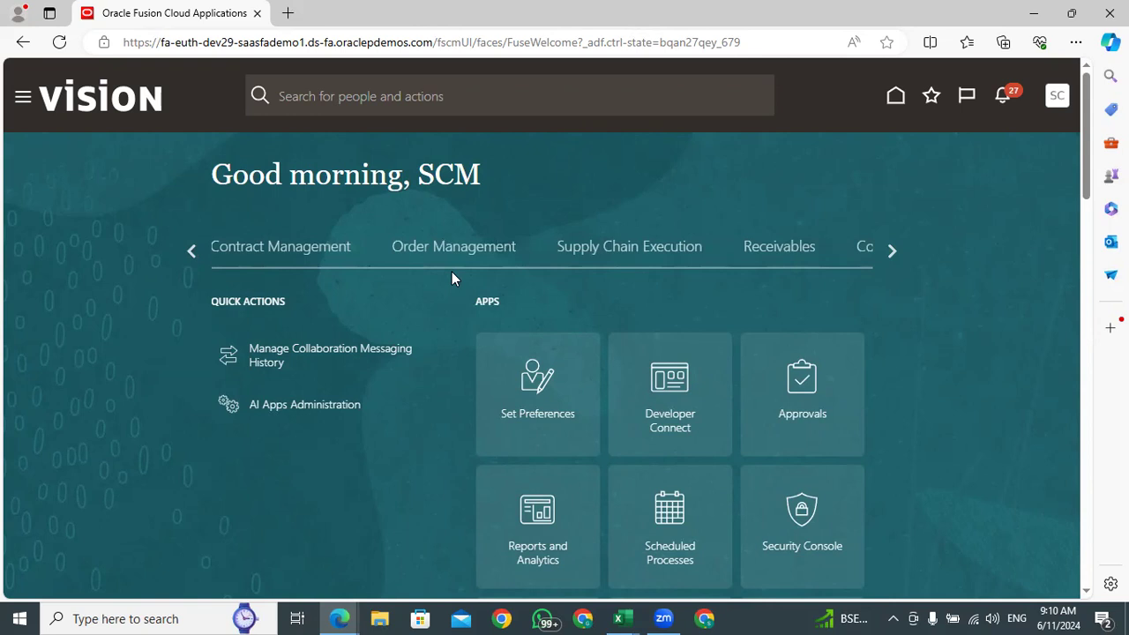
pyautogui.click(656, 250)
pyautogui.moveTo(1089, 131); pyautogui.dragTo(1086, 184)
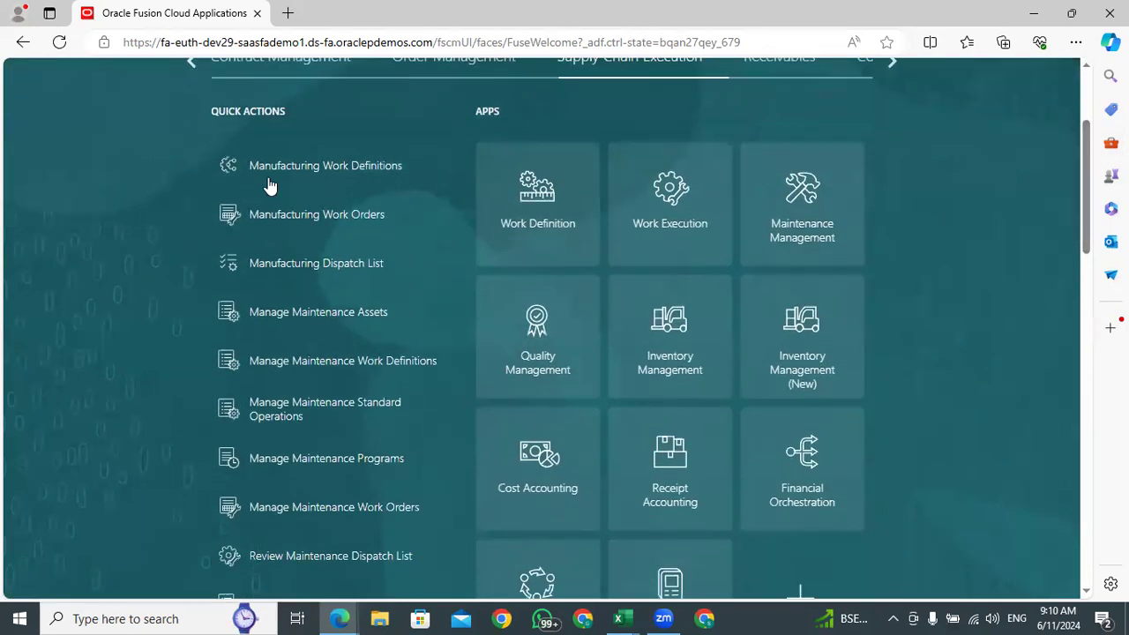
pyautogui.click(862, 328)
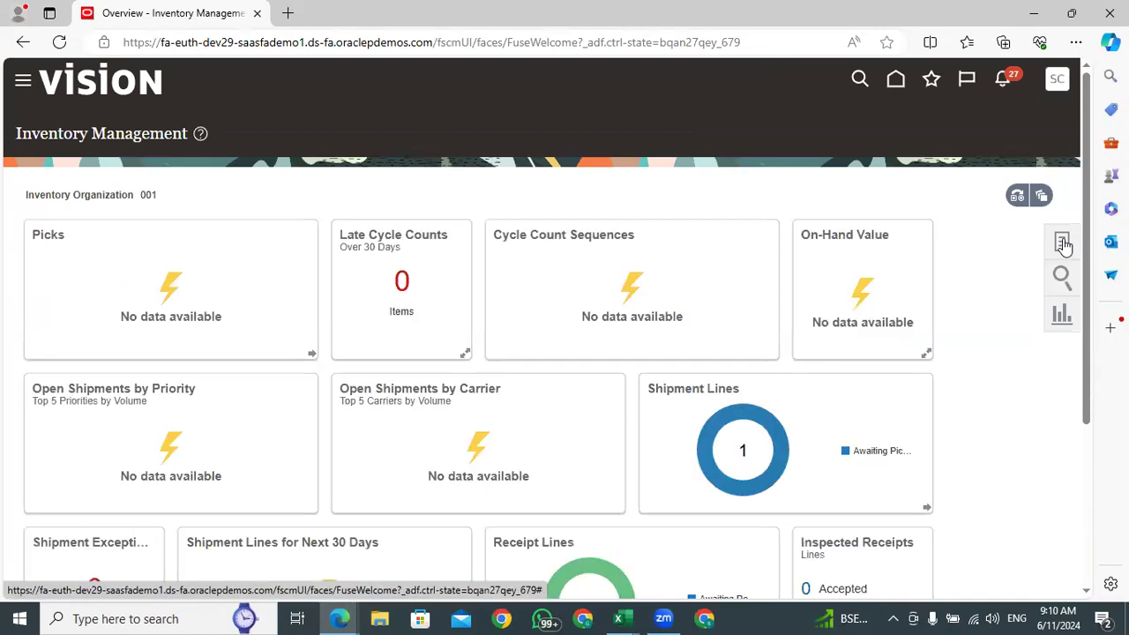
# Show the Inventory tasks and open Manage Item Quantities
pyautogui.click(1063, 244)
pyautogui.click(1007, 118)
pyautogui.click(1008, 138)
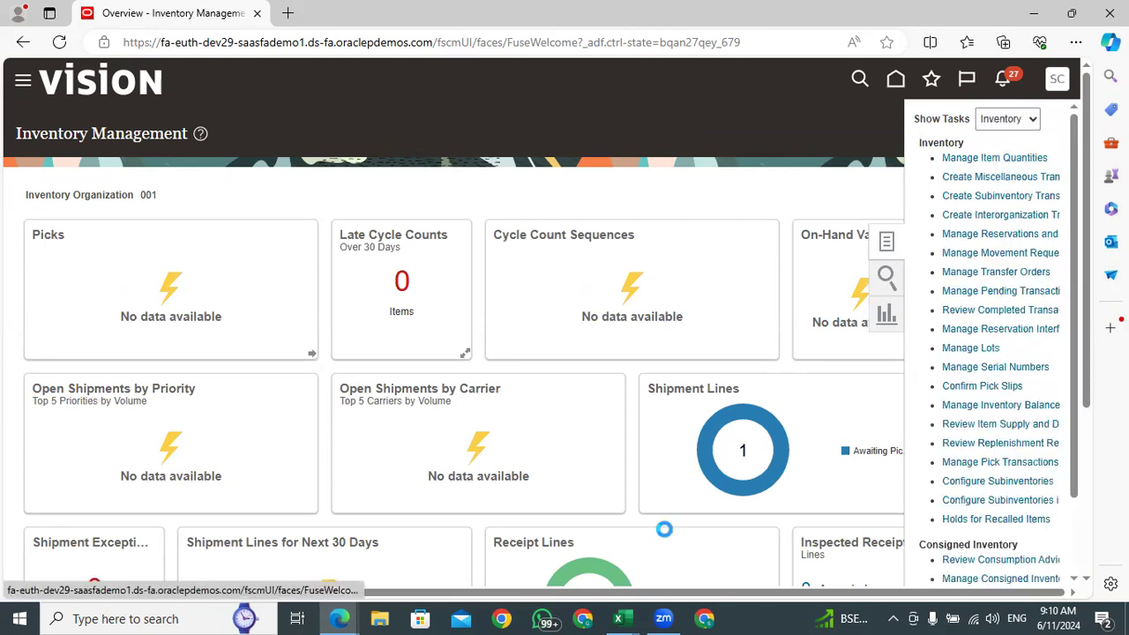
# Switch to the CycleCountListingReport_Redwood workbook in Excel and compare the two quantities noted for count sequence 1
pyautogui.moveTo(626, 617)
pyautogui.click(806, 541)
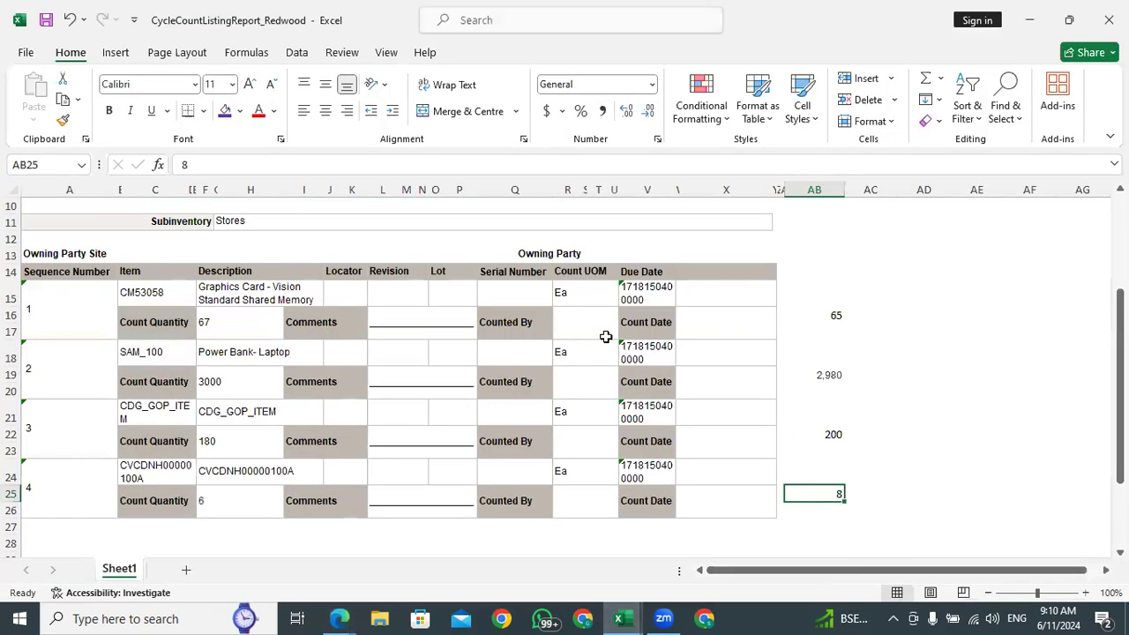
pyautogui.click(838, 315)
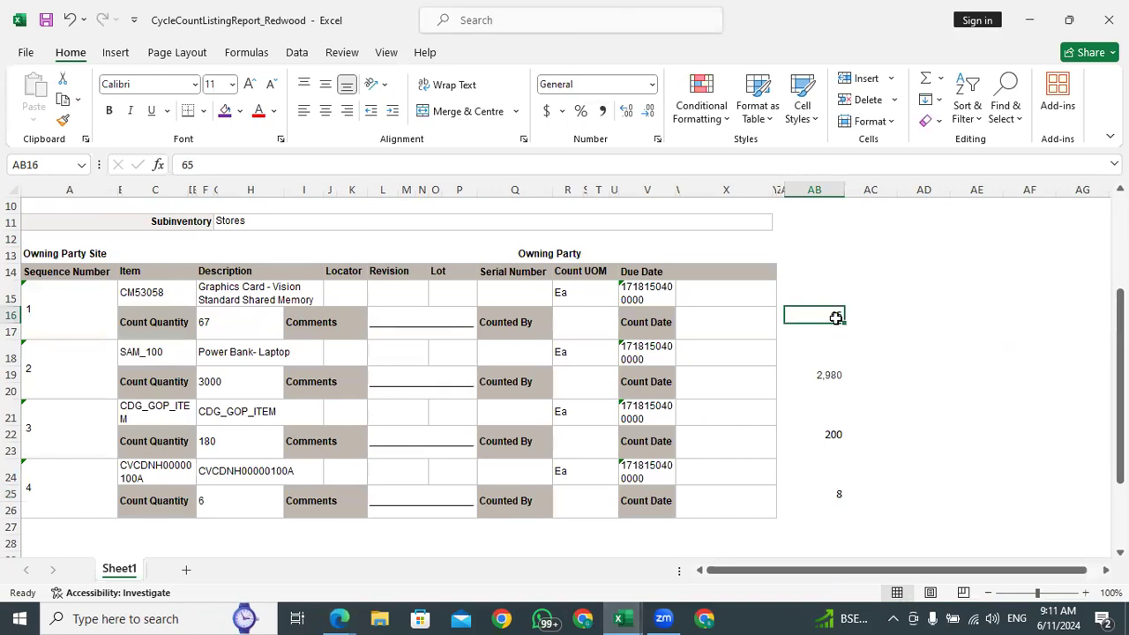
pyautogui.click(220, 323)
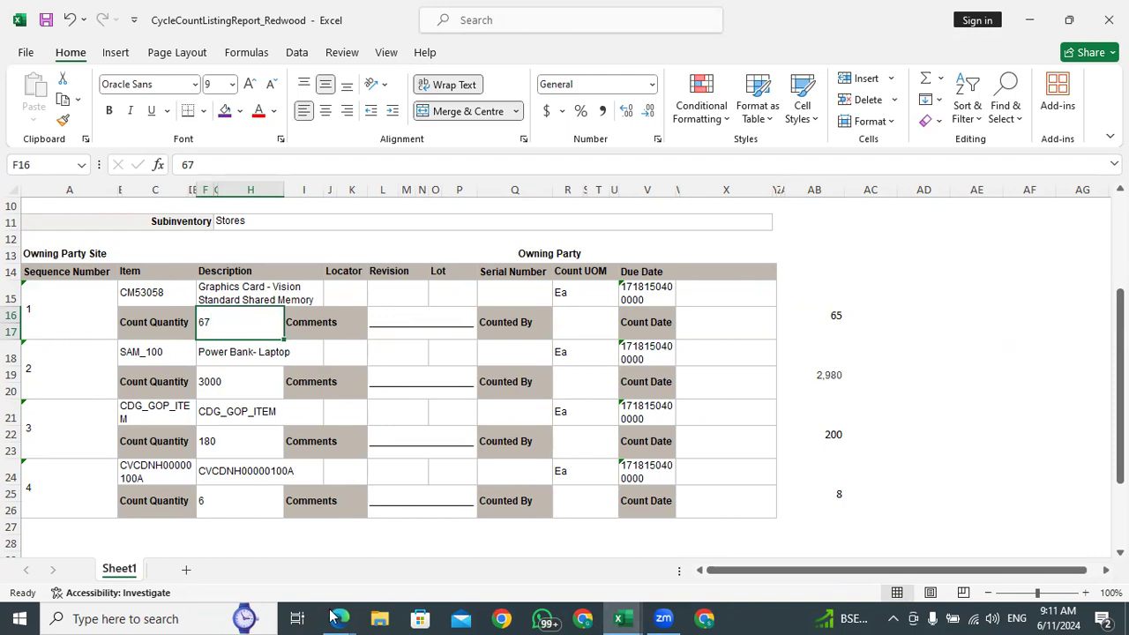
# Copy item number CM53058 from the workbook and switch to the Manage Item Quantities page in Edge
pyautogui.click(339, 618)
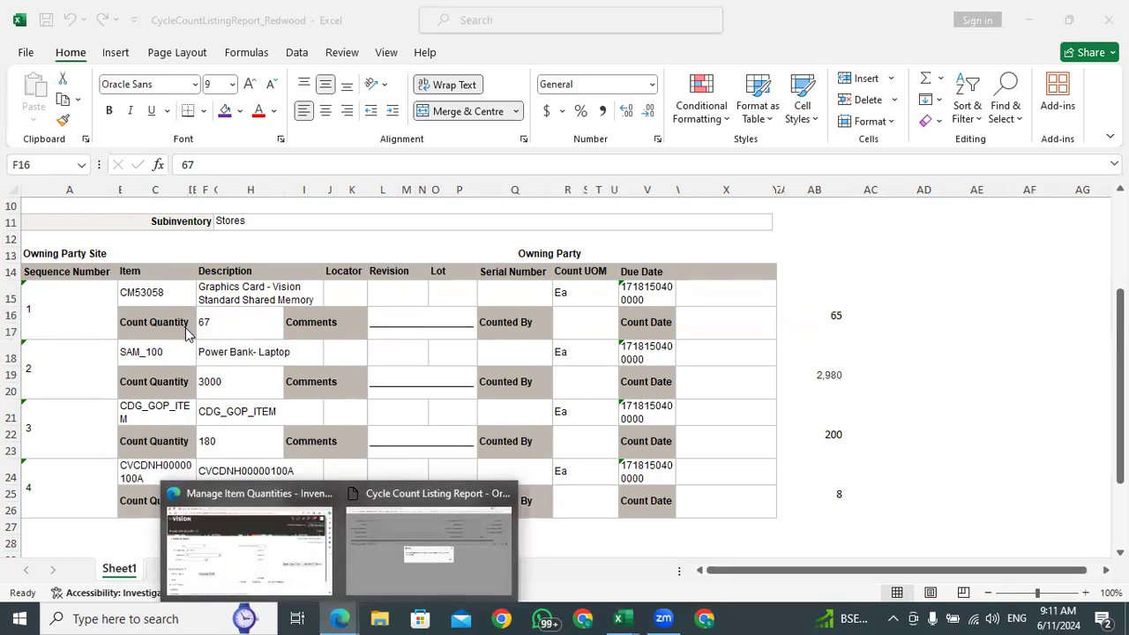
pyautogui.click(151, 304)
pyautogui.click(153, 292)
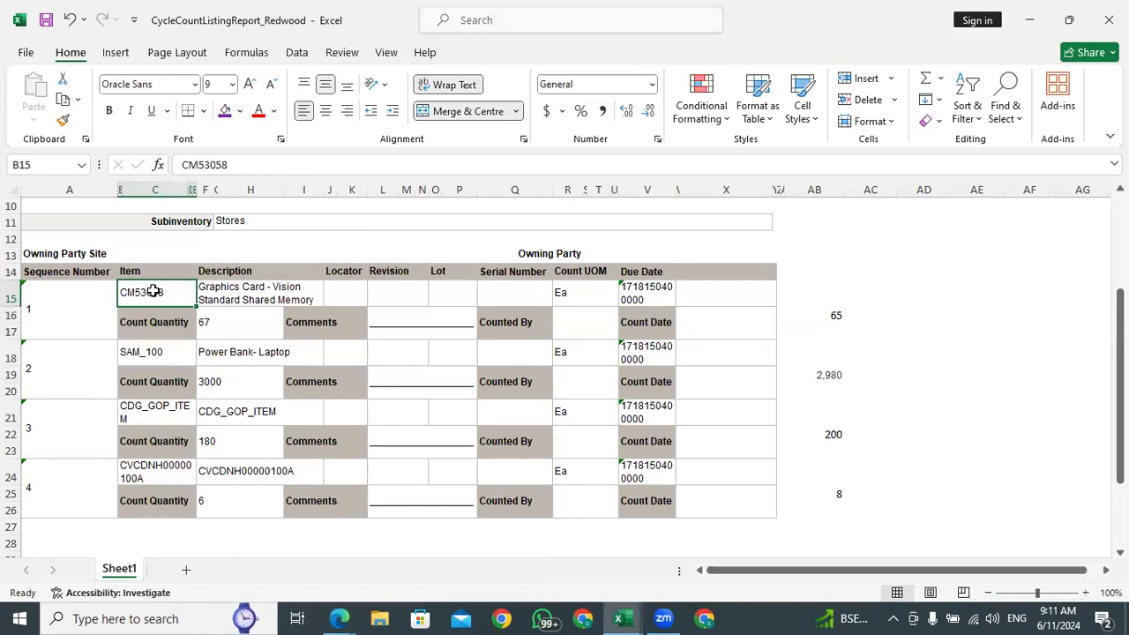
pyautogui.hotkey('ctrl', 'c')
pyautogui.click(338, 619)
pyautogui.click(234, 529)
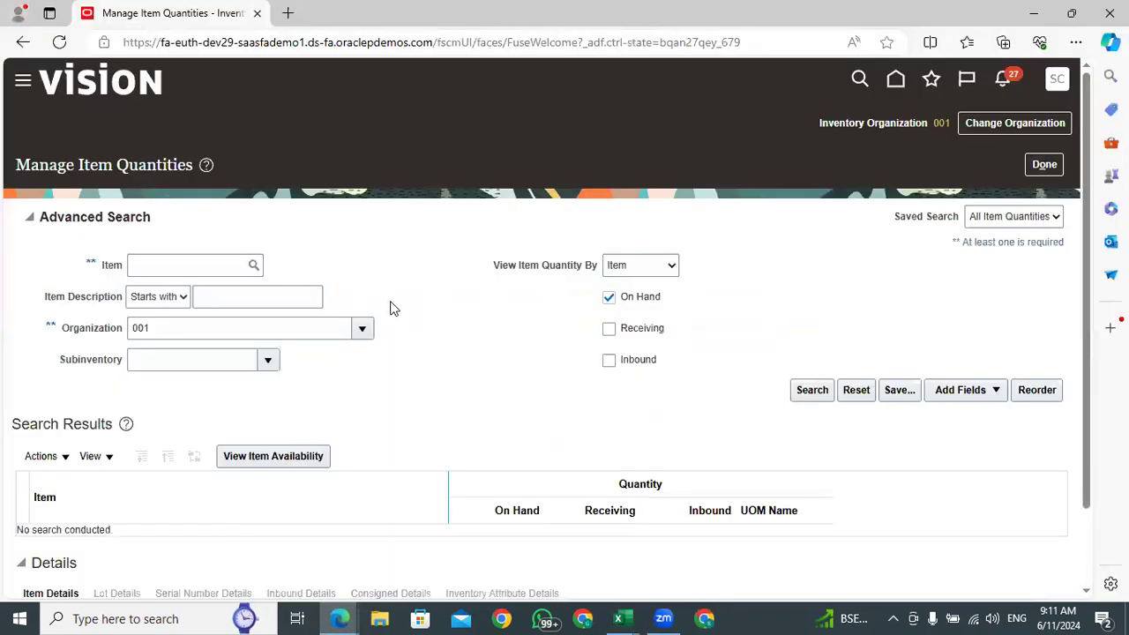
# Search organization 001 for item CM53058 and check its on-hand quantity
pyautogui.click(159, 265)
pyautogui.hotkey('ctrl', 'v')
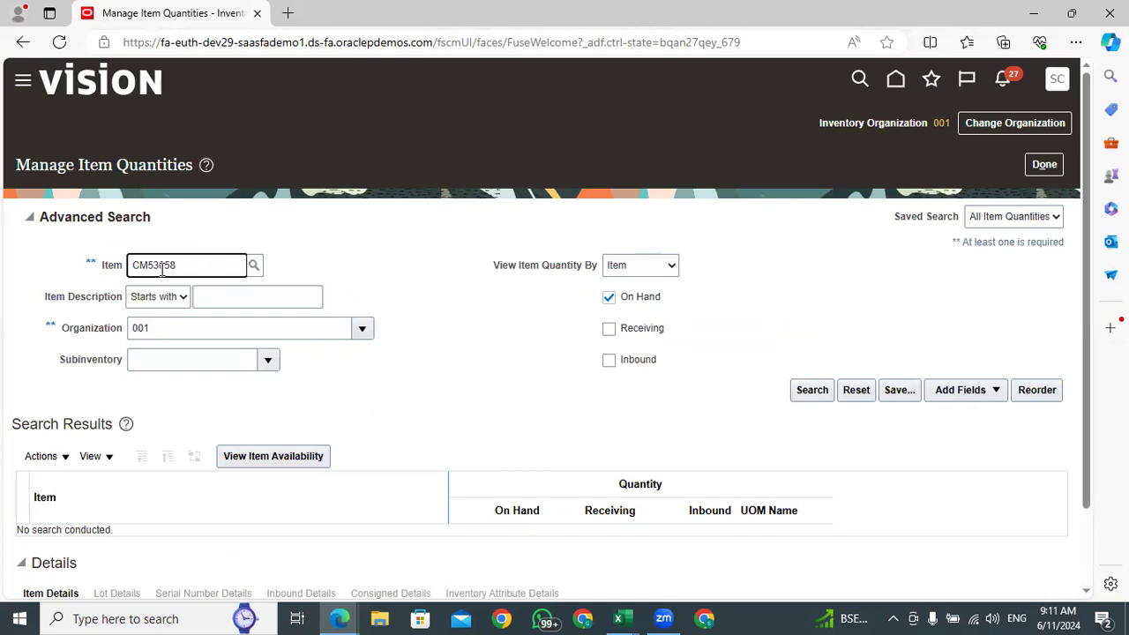
pyautogui.click(812, 389)
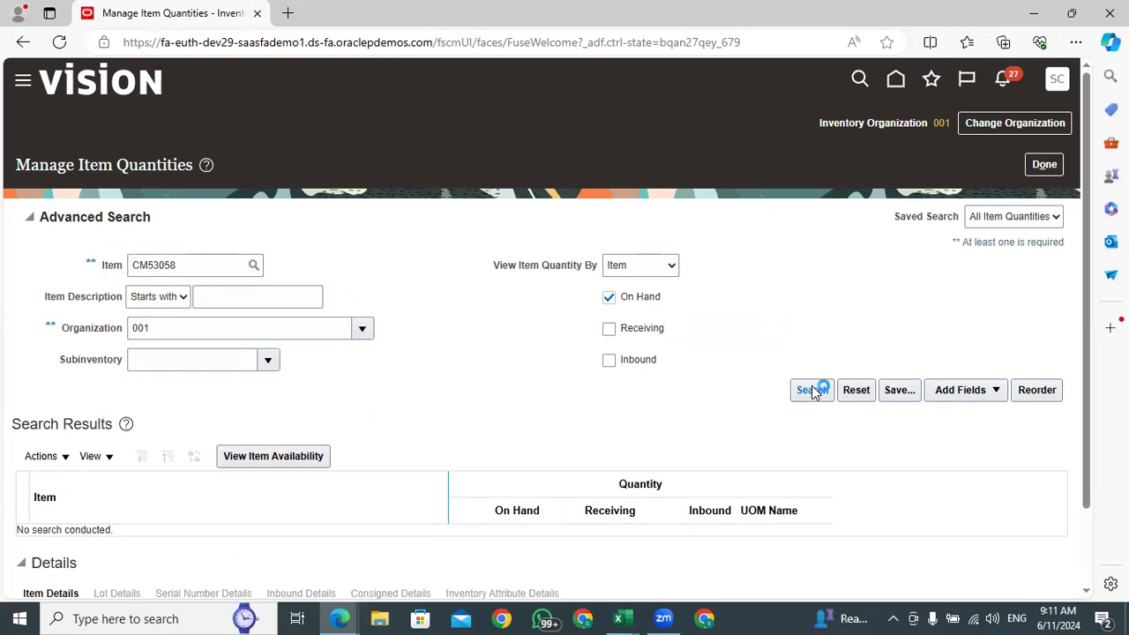
pyautogui.click(543, 404)
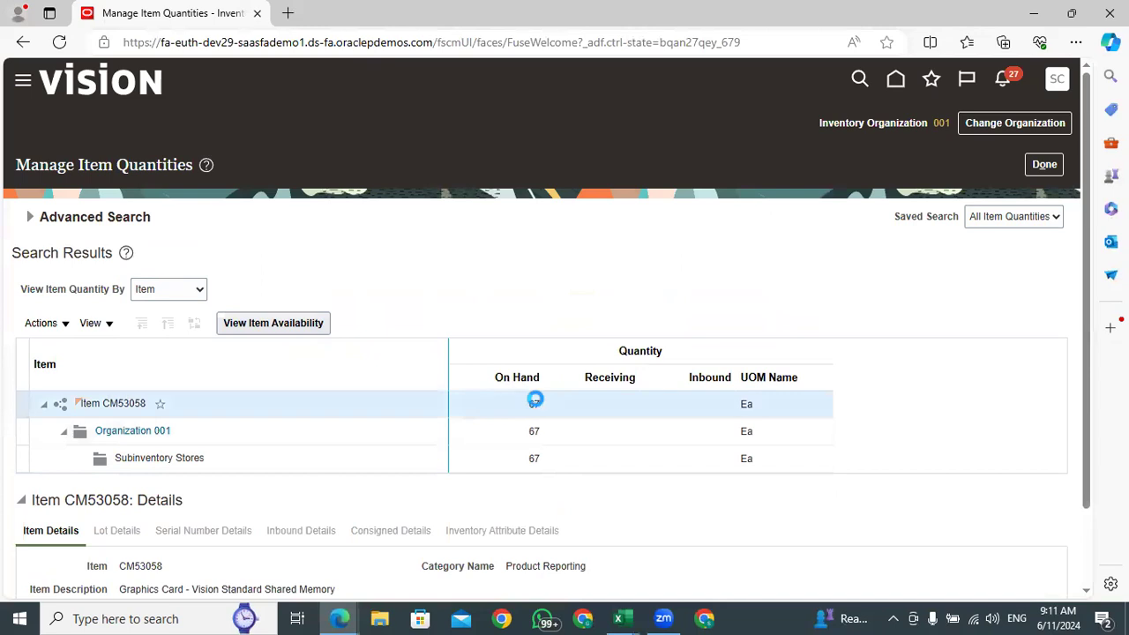
pyautogui.moveTo(542, 405); pyautogui.dragTo(527, 407)
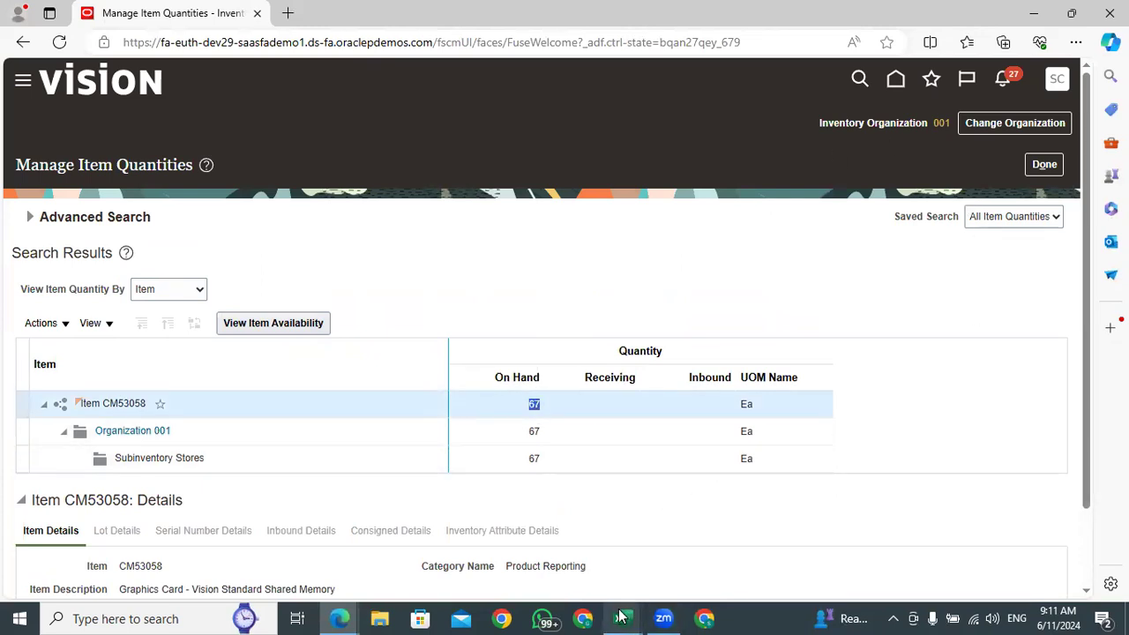
# Copy item number SAM_100 from the Excel workbook and return to the Manage Item Quantities page in Edge
pyautogui.moveTo(622, 618)
pyautogui.click(794, 559)
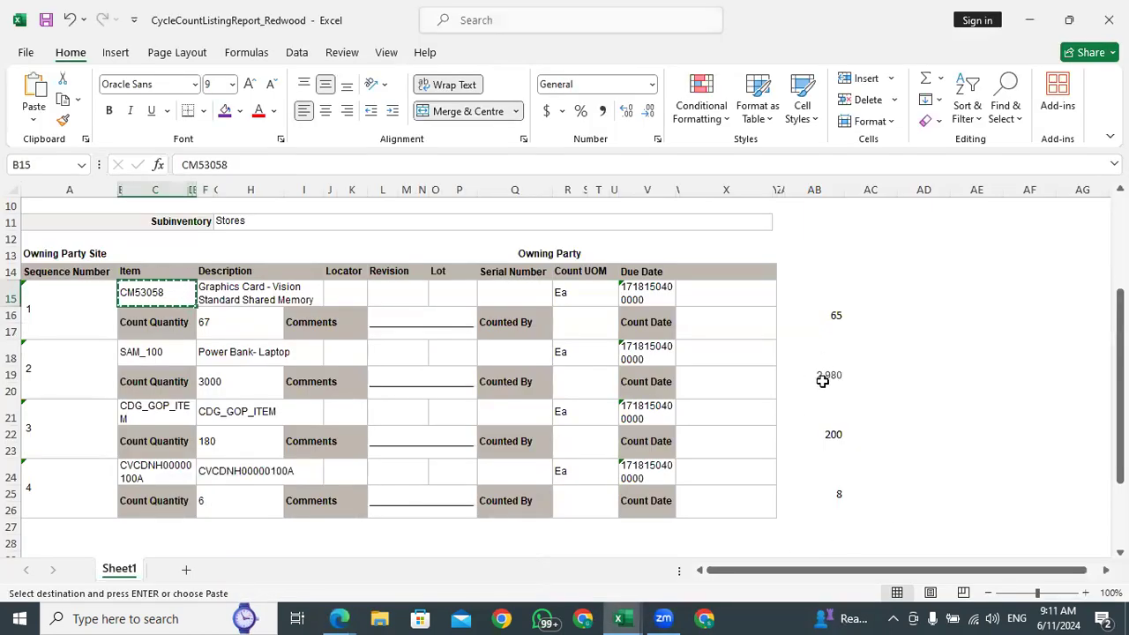
pyautogui.click(141, 352)
pyautogui.hotkey('ctrl', 'c')
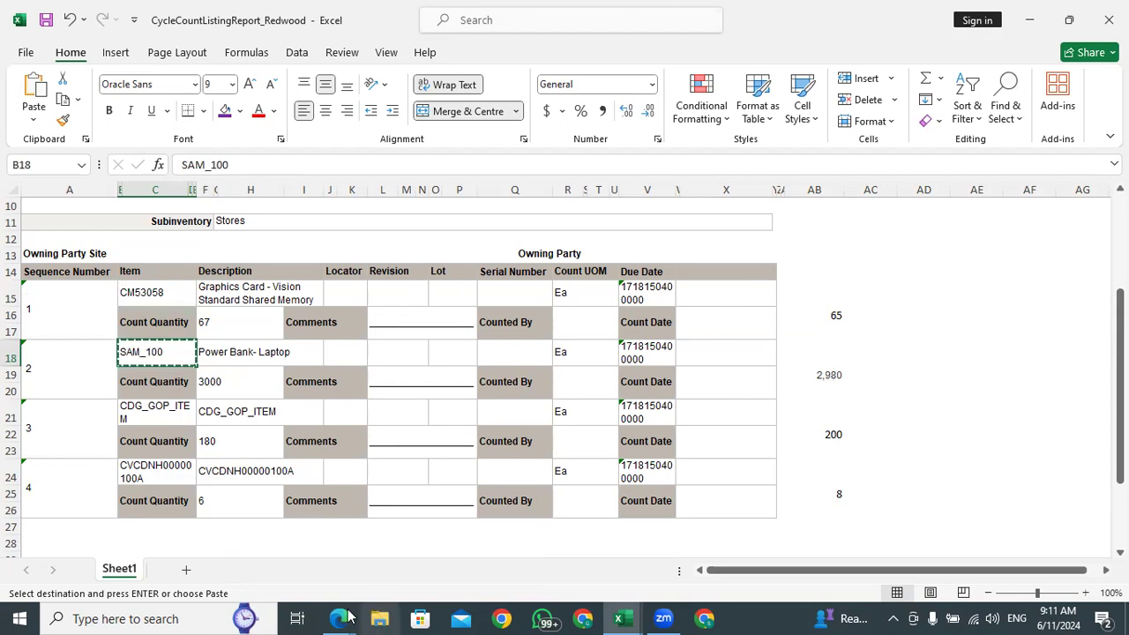
pyautogui.moveTo(338, 617)
pyautogui.click(252, 549)
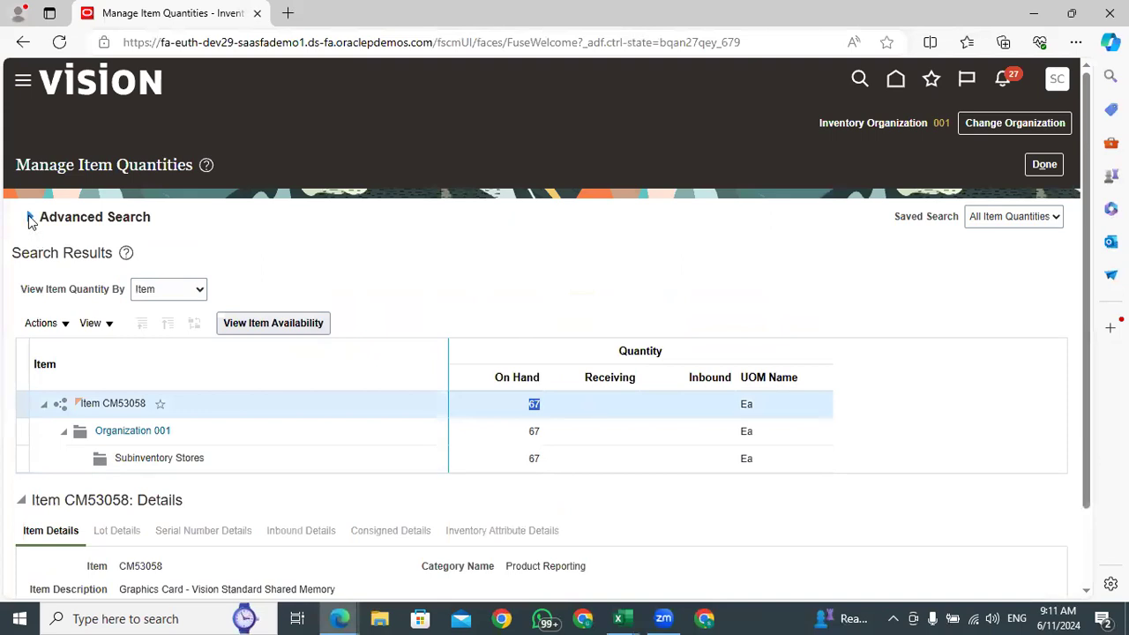
# Expand the advanced search, replace the item with SAM_100 and run the item quantity search
pyautogui.click(32, 223)
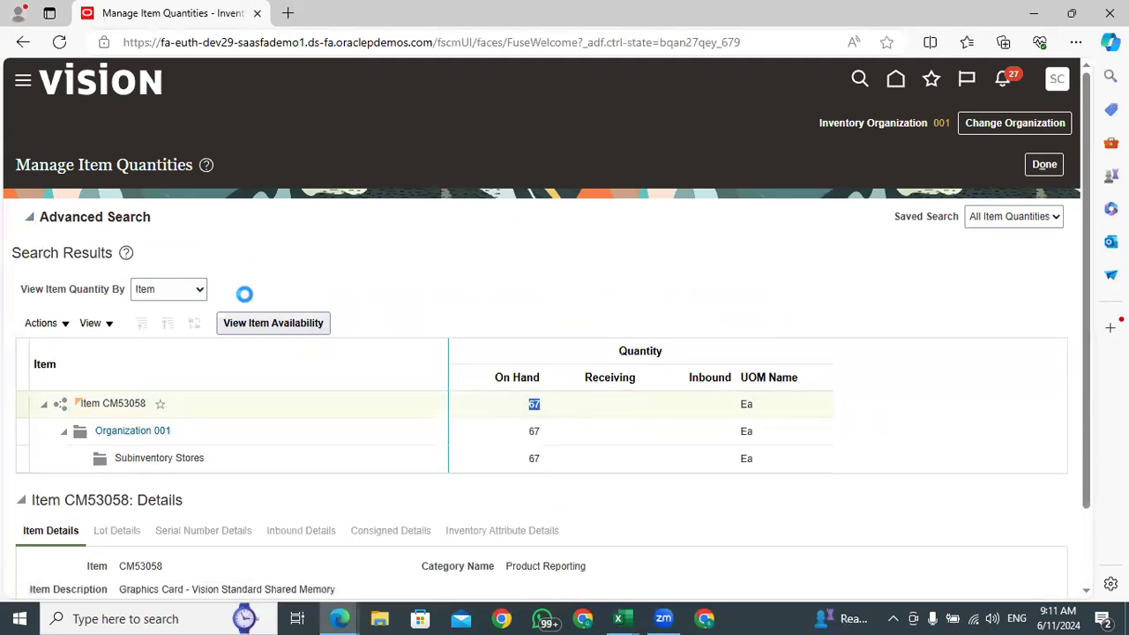
pyautogui.click(157, 265)
pyautogui.doubleClick(157, 265)
pyautogui.hotkey('ctrl', 'v')
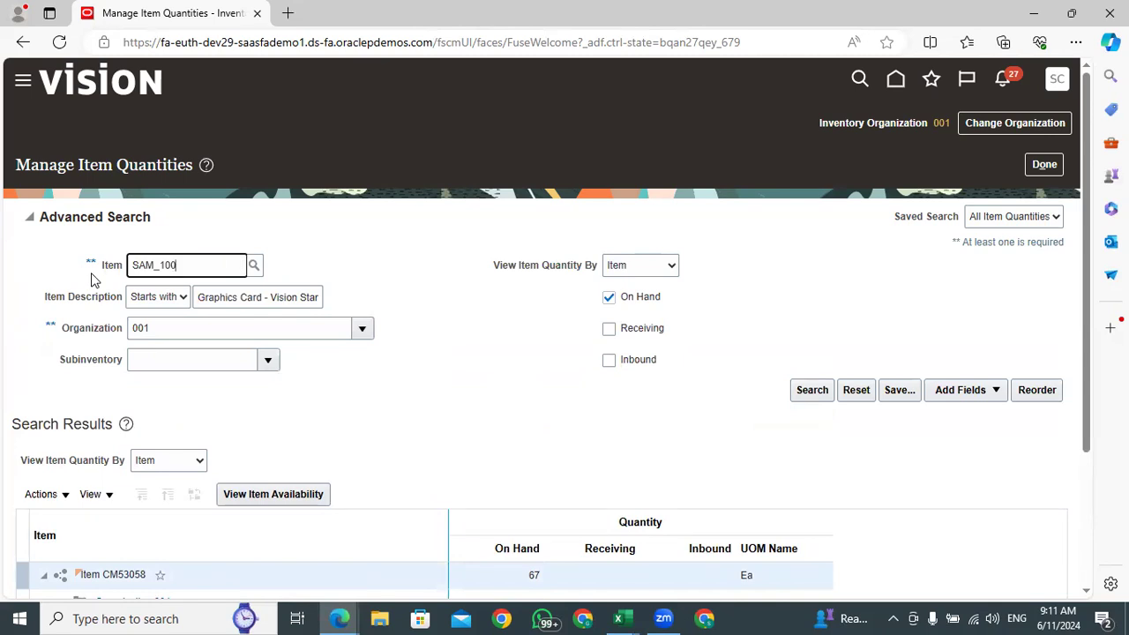
pyautogui.click(805, 390)
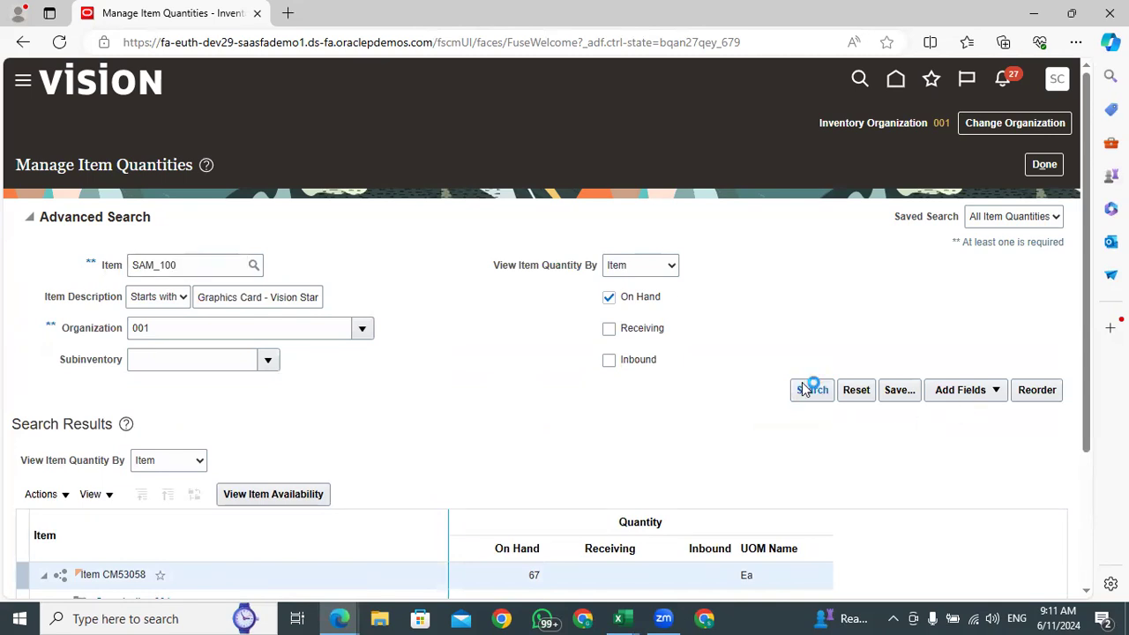
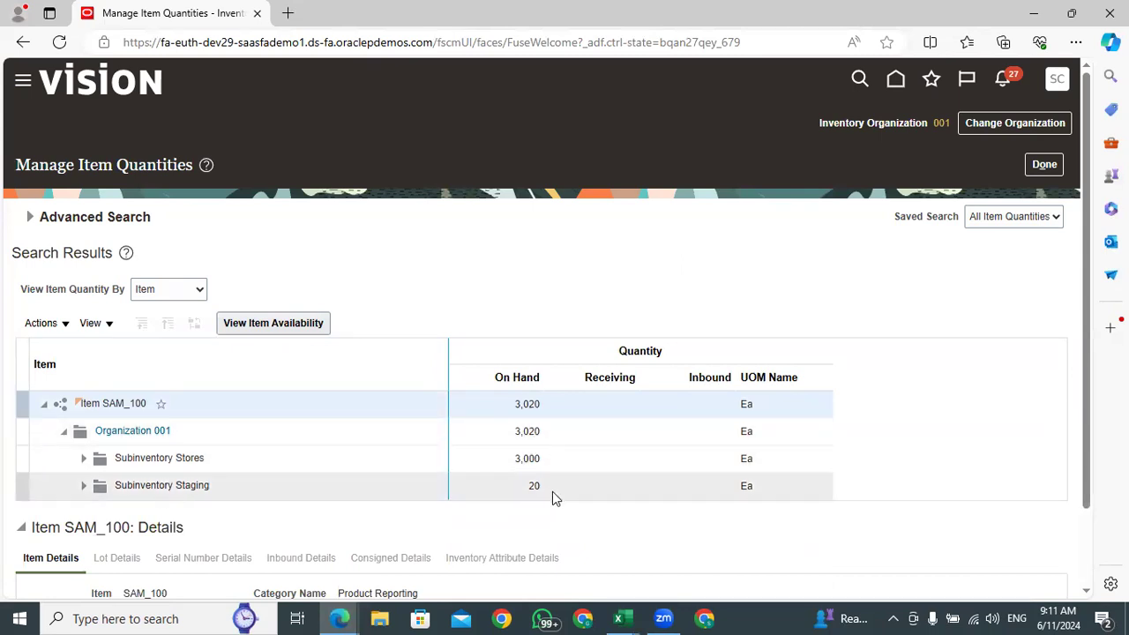
# Set the subinventory filter to Stores in the advanced search and review the criteria for item SAM_100
pyautogui.click(30, 216)
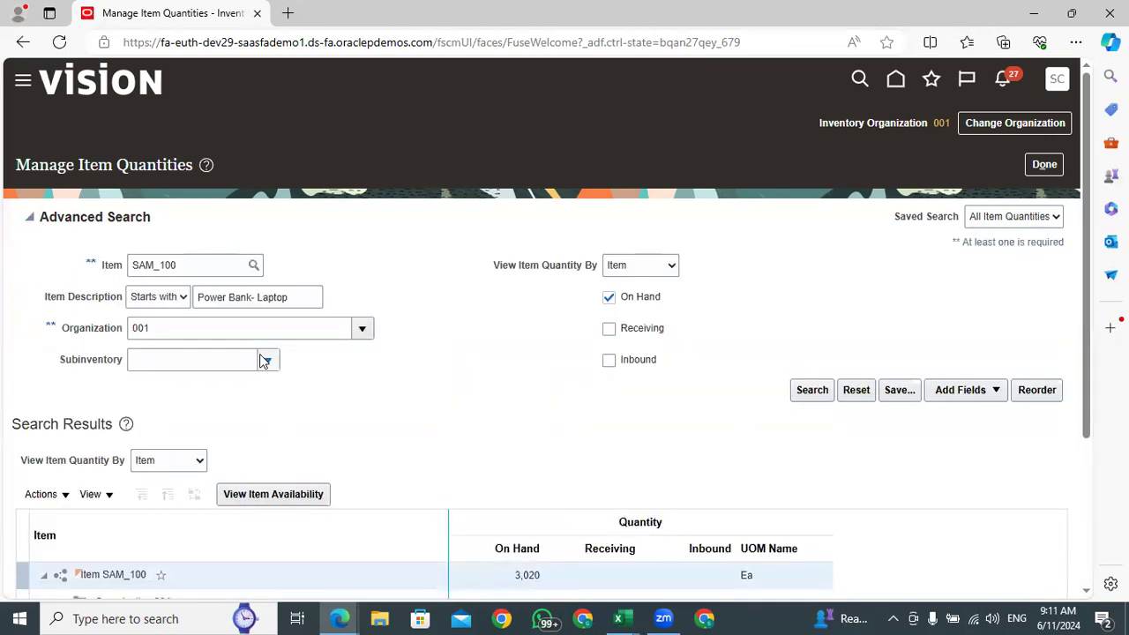
pyautogui.click(268, 363)
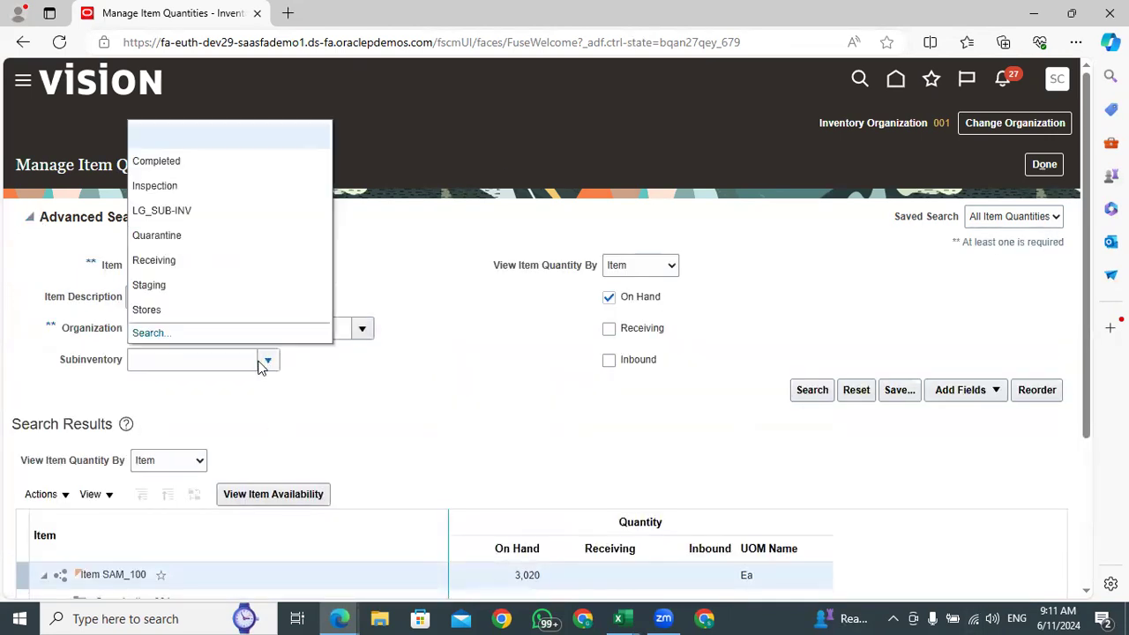
pyautogui.click(141, 314)
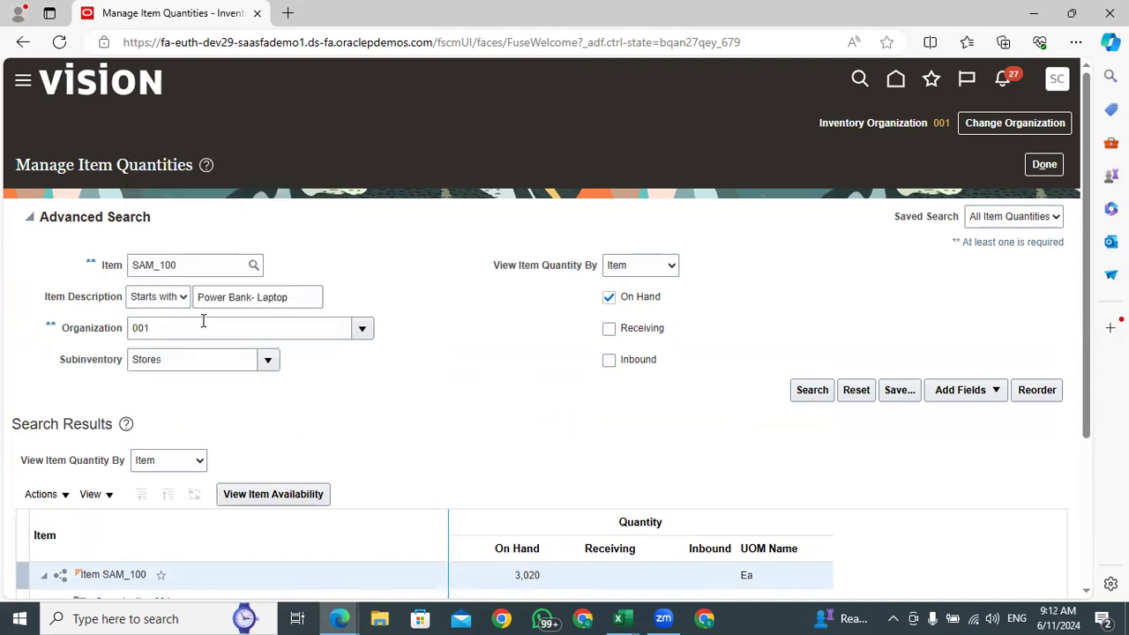
pyautogui.moveTo(184, 362); pyautogui.dragTo(121, 361)
pyautogui.click(399, 409)
pyautogui.moveTo(183, 271); pyautogui.dragTo(128, 268)
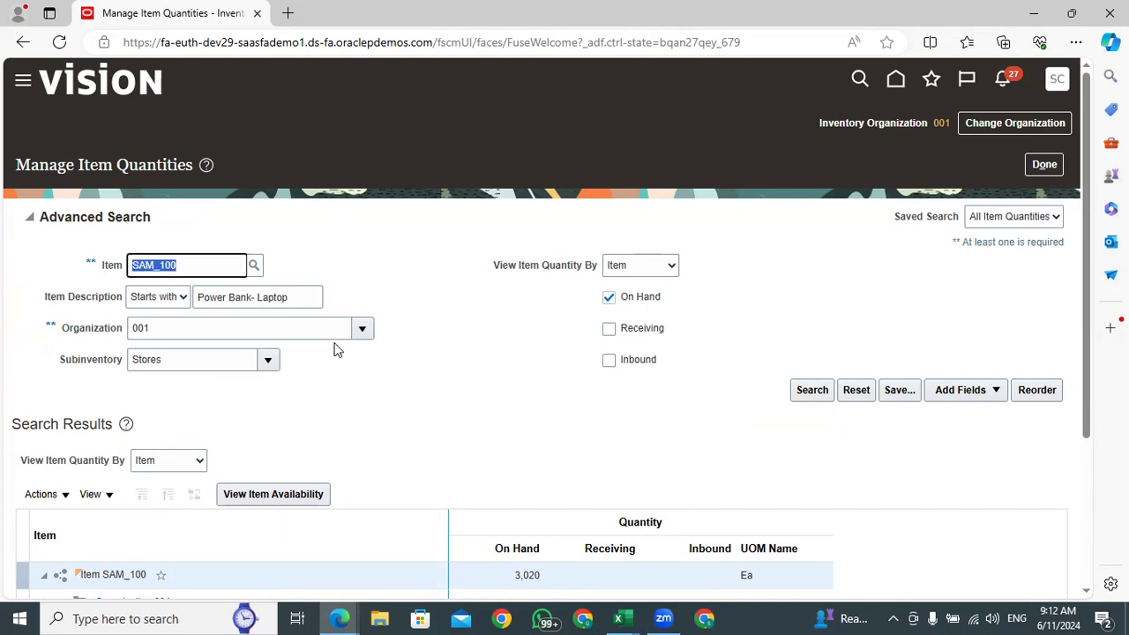
pyautogui.click(491, 428)
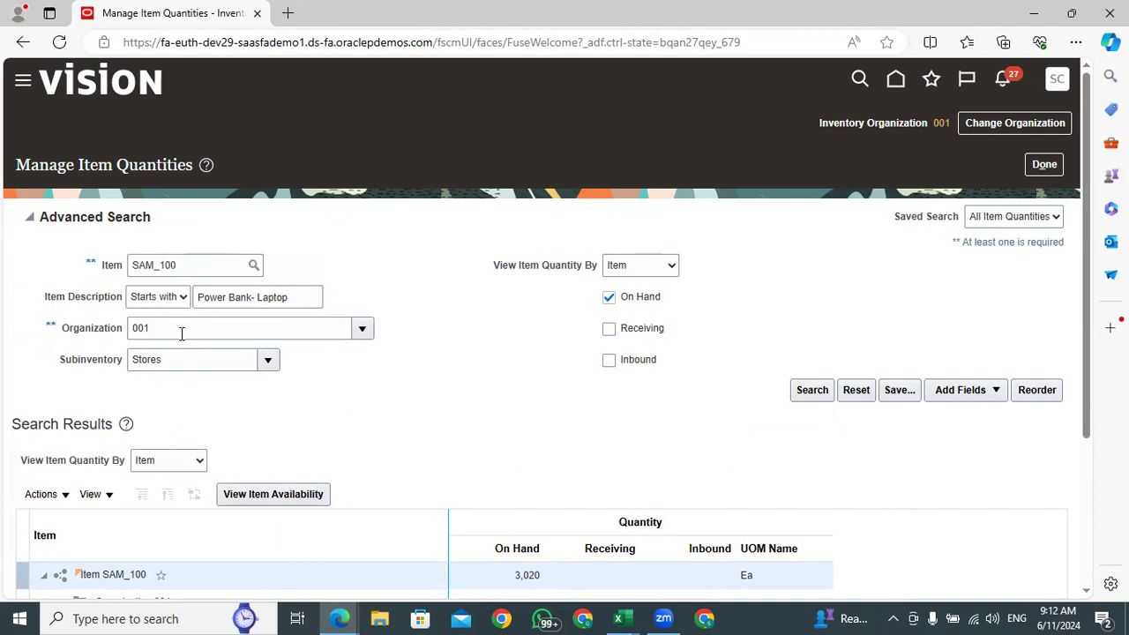
pyautogui.click(167, 298)
pyautogui.moveTo(178, 368); pyautogui.dragTo(101, 368)
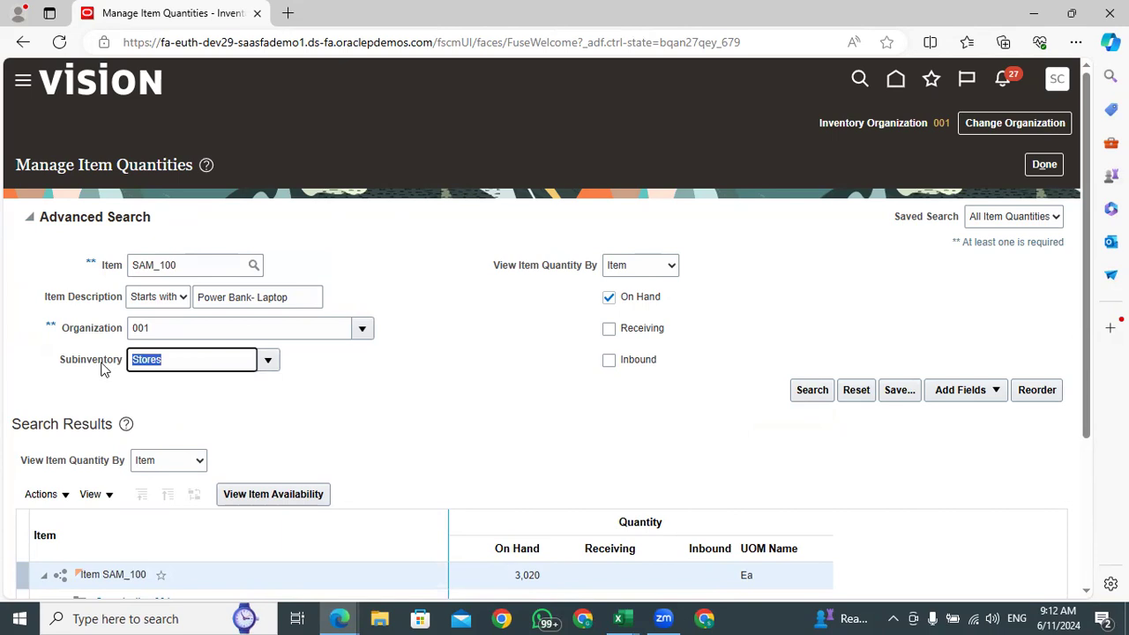
pyautogui.moveTo(168, 360); pyautogui.dragTo(131, 367)
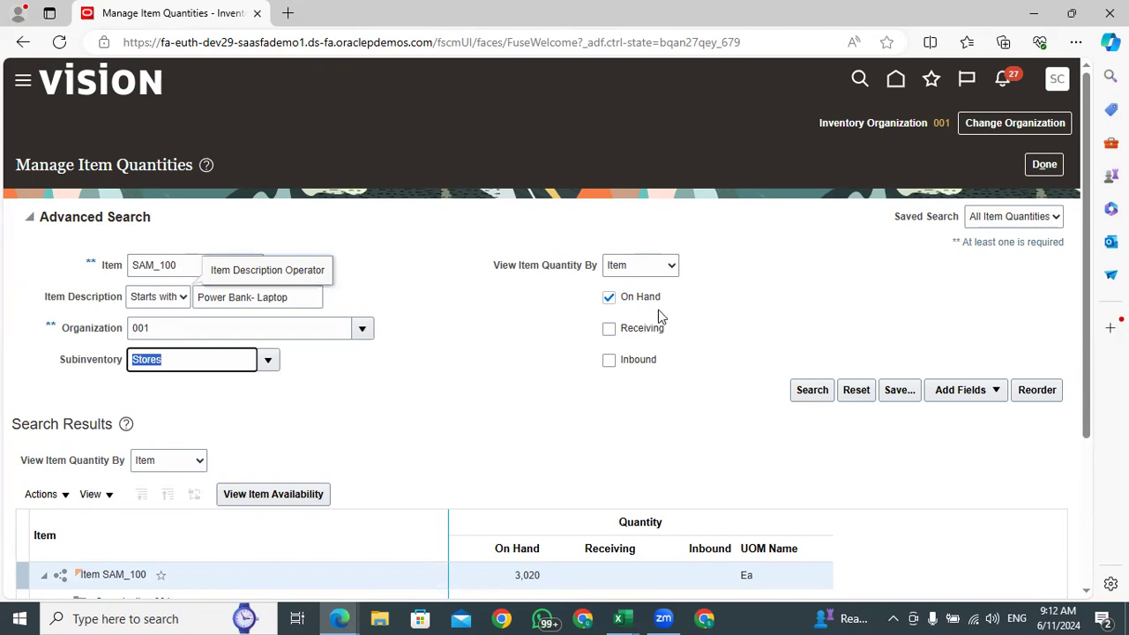
# Leave Manage Item Quantities and copy item number CVCDNH00000100A from the CycleCountListingReport_Redwood workbook in Excel
pyautogui.click(1041, 167)
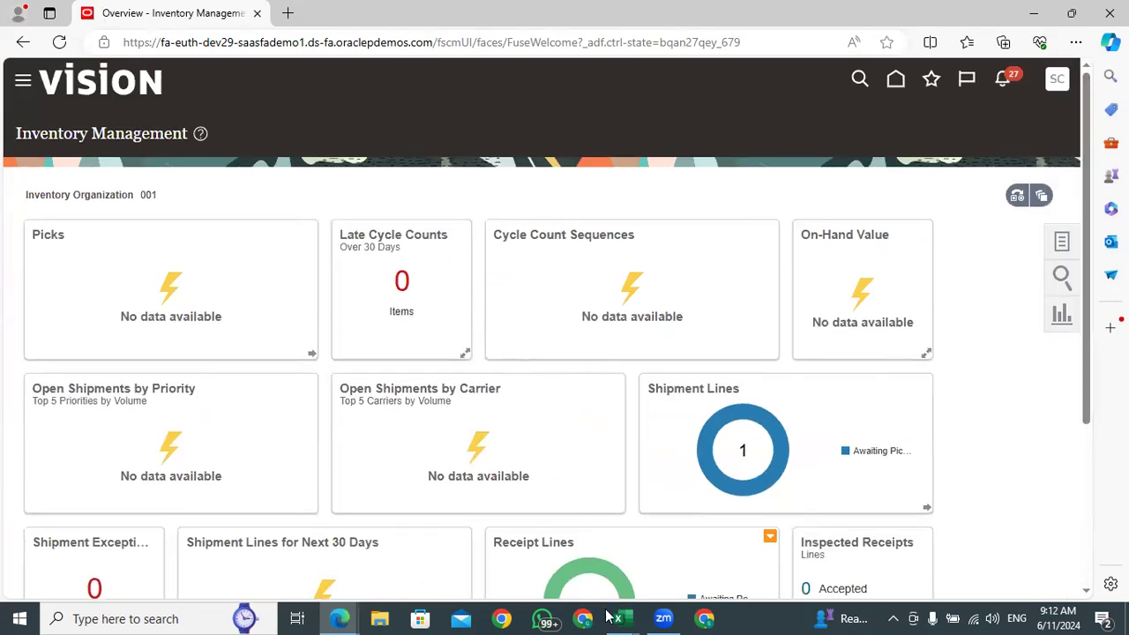
pyautogui.moveTo(628, 617)
pyautogui.click(773, 544)
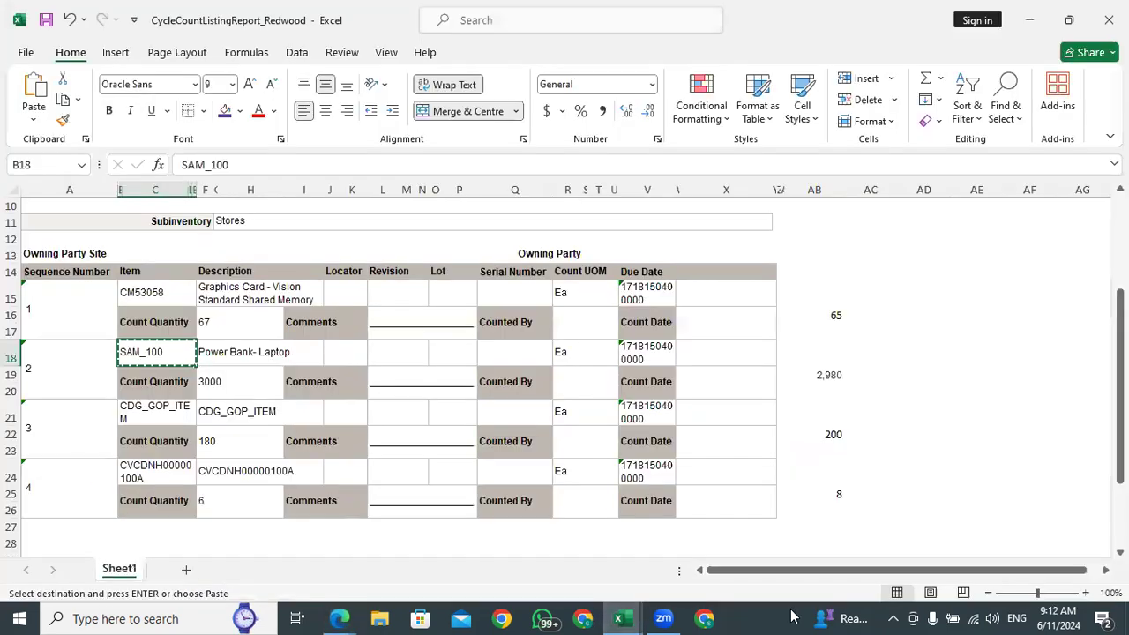
pyautogui.click(152, 473)
pyautogui.hotkey('ctrl', 'c')
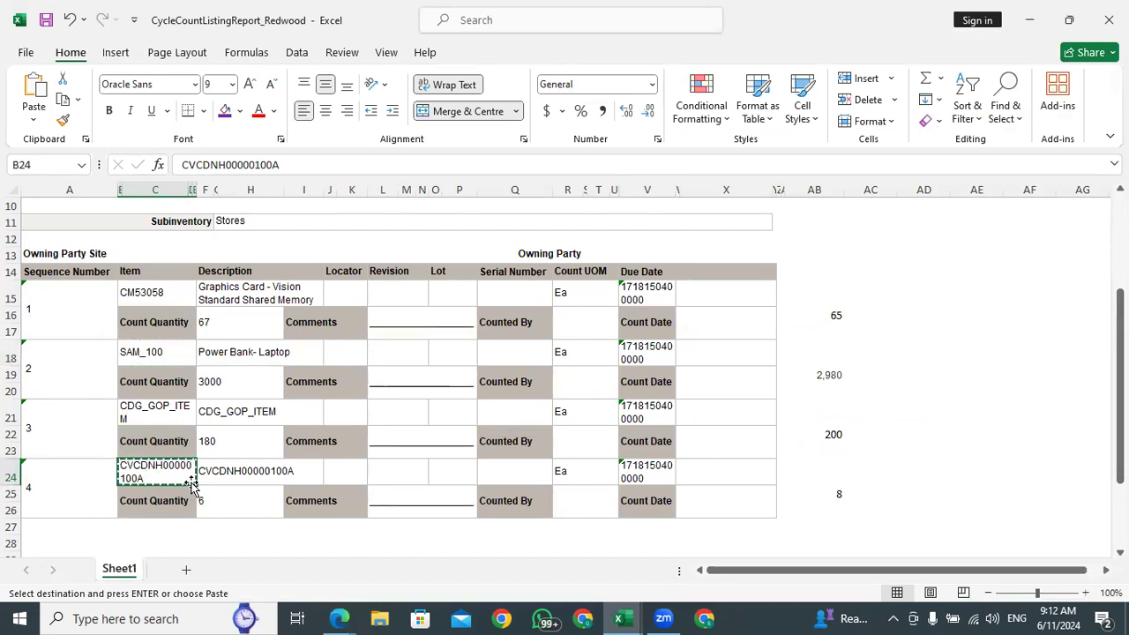
pyautogui.click(838, 497)
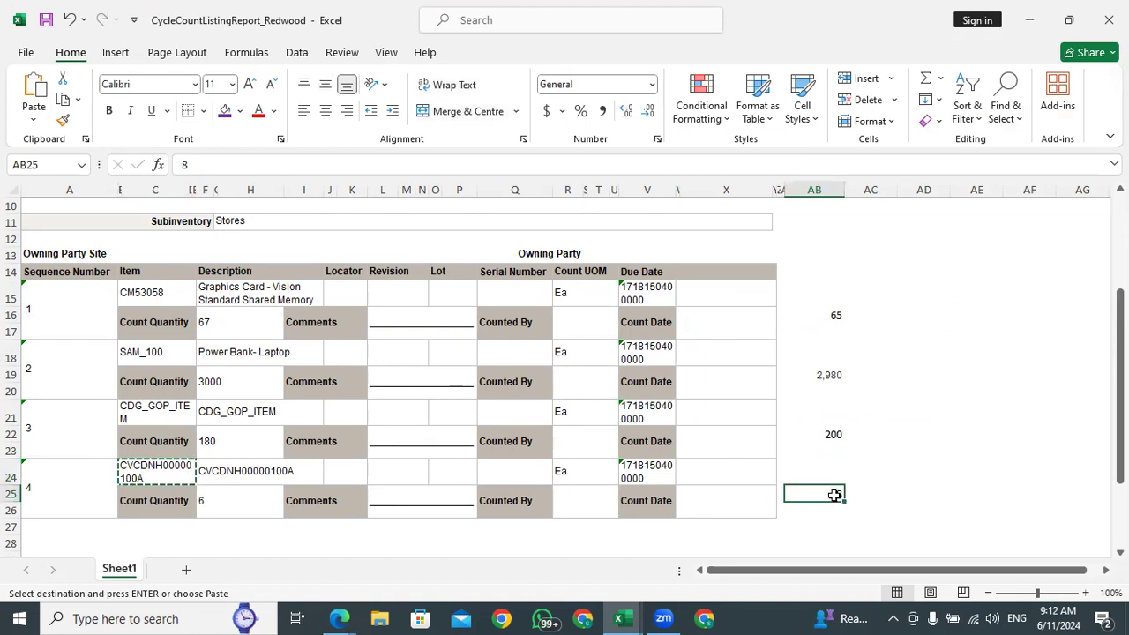
# Switch to the Inventory Management page in Edge and open the Manage Item Quantities task
pyautogui.moveTo(338, 618)
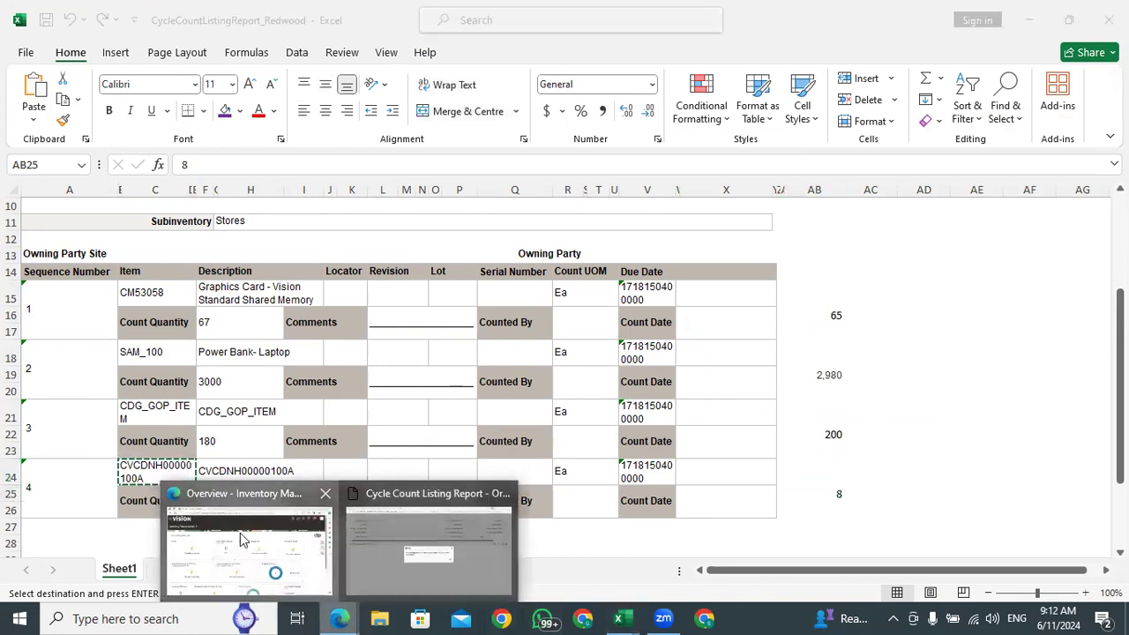
pyautogui.click(254, 542)
pyautogui.click(1060, 240)
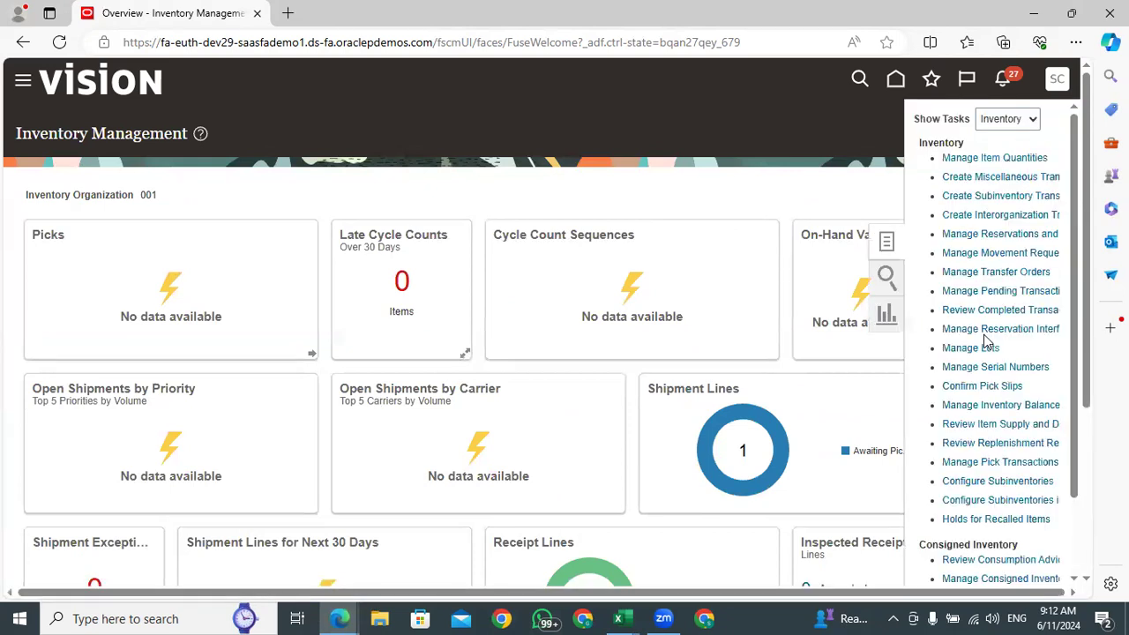
pyautogui.click(994, 158)
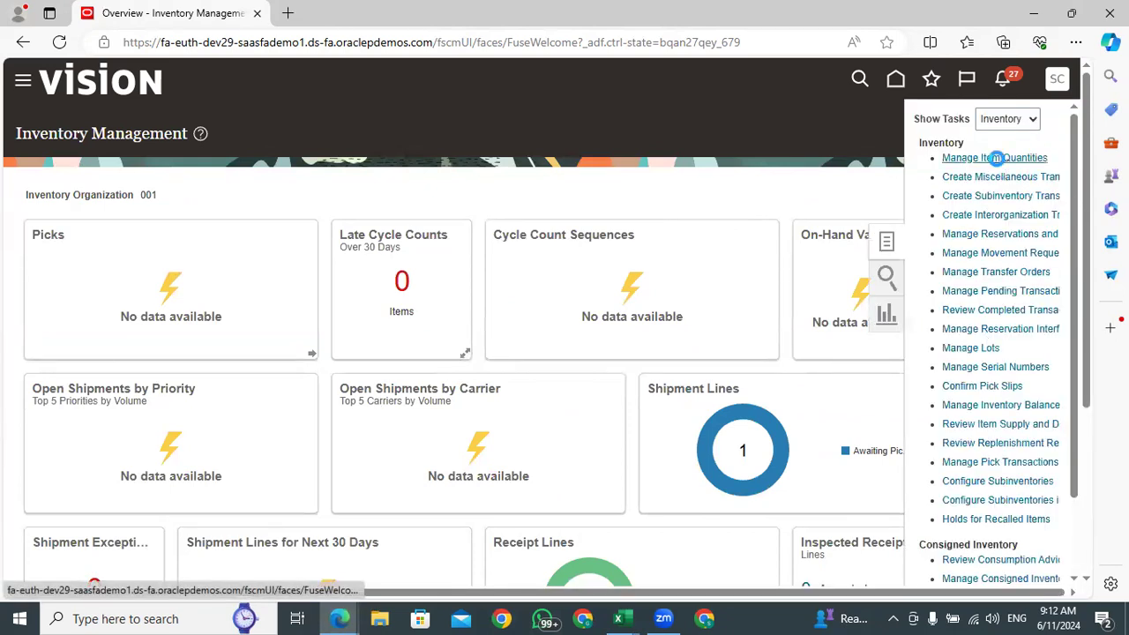
# Search organization 001 for item CVCDNH00000100A, check its on-hand quantity and close the page
pyautogui.click(185, 264)
pyautogui.hotkey('ctrl', 'v')
pyautogui.press('Home')
pyautogui.write('CVC')
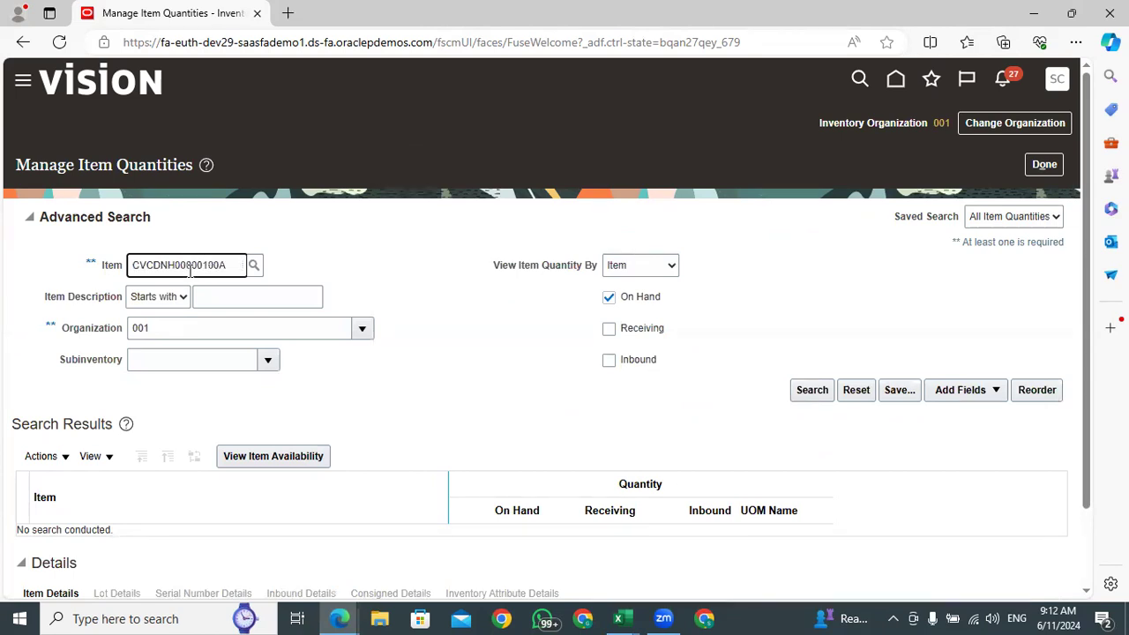
pyautogui.click(810, 394)
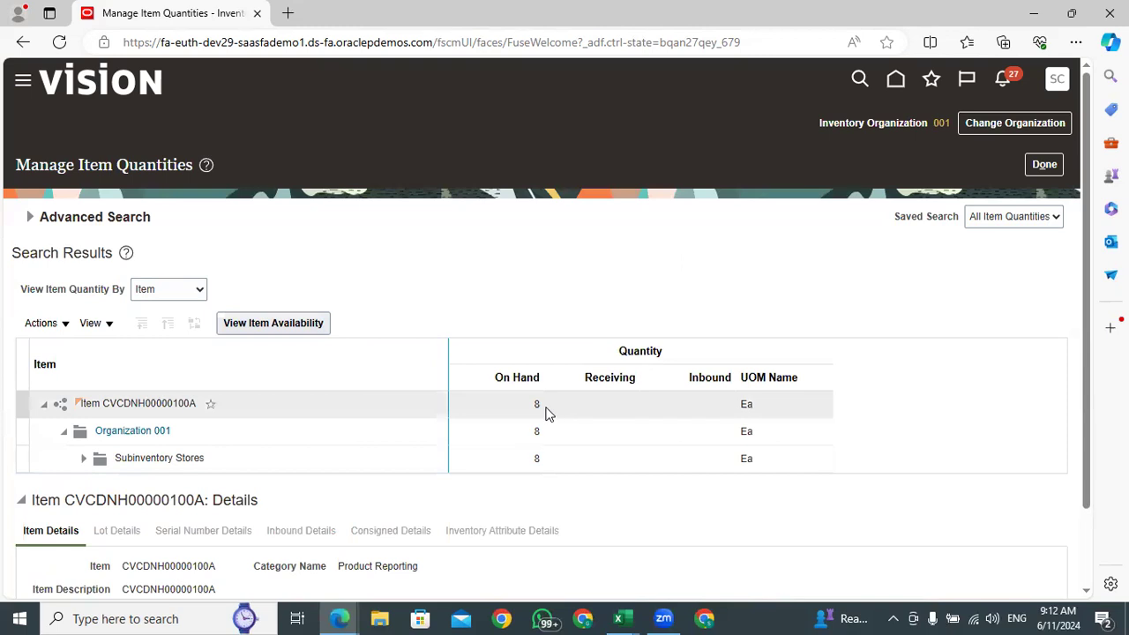
pyautogui.doubleClick(522, 404)
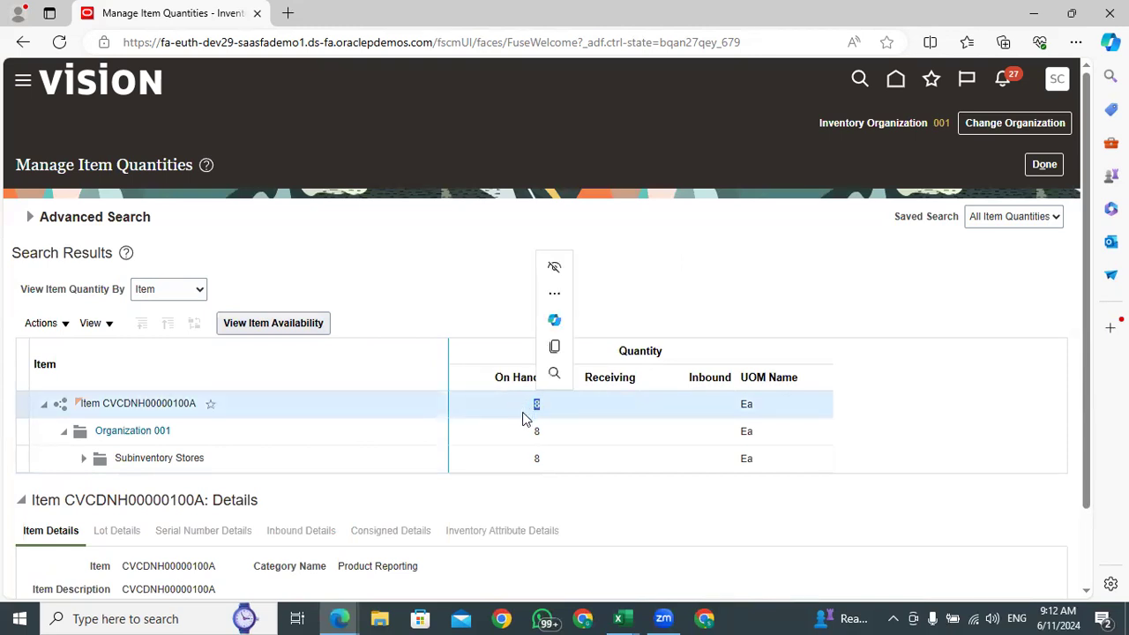
pyautogui.click(1044, 166)
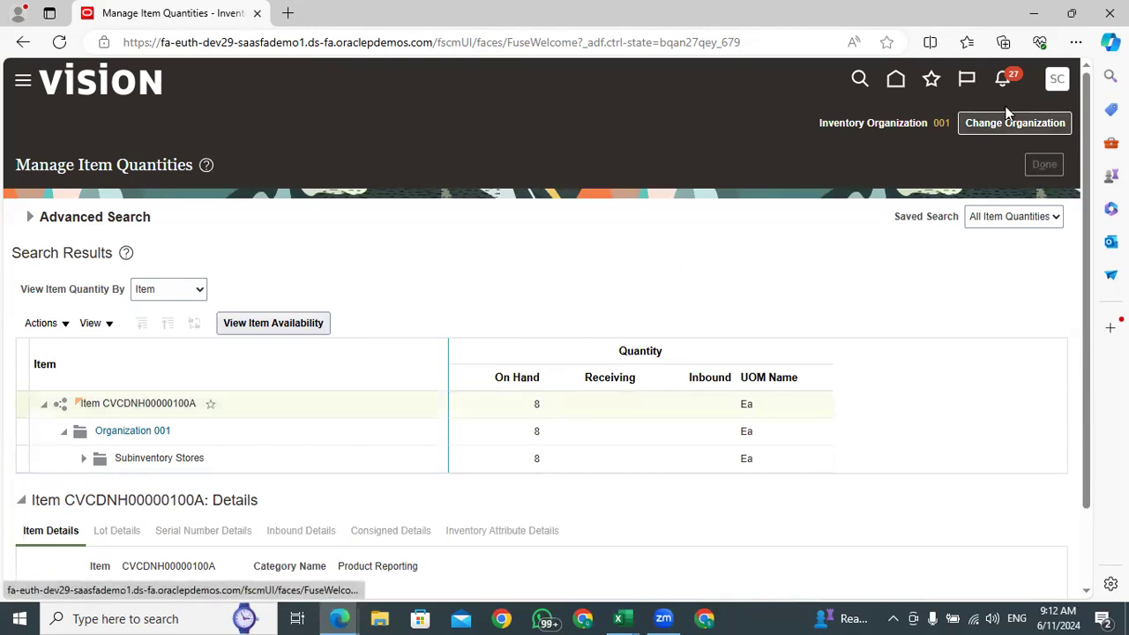
# View the listed quantities in the CycleCountListingReport_Redwood workbook in Excel and return to Inventory Management in Edge
pyautogui.click(619, 618)
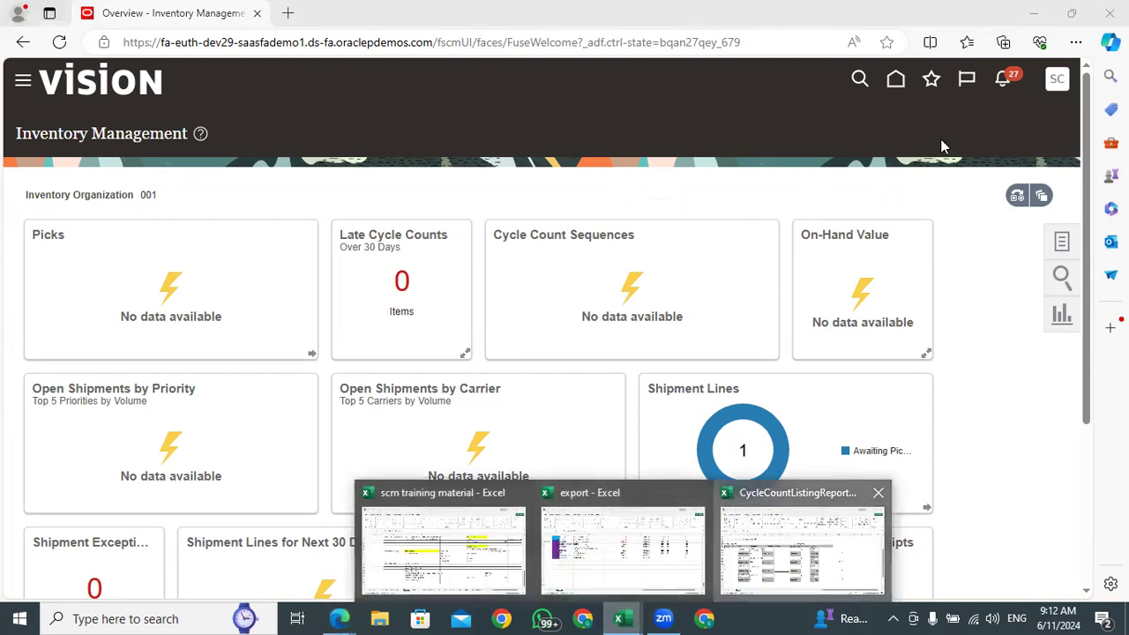
pyautogui.click(803, 546)
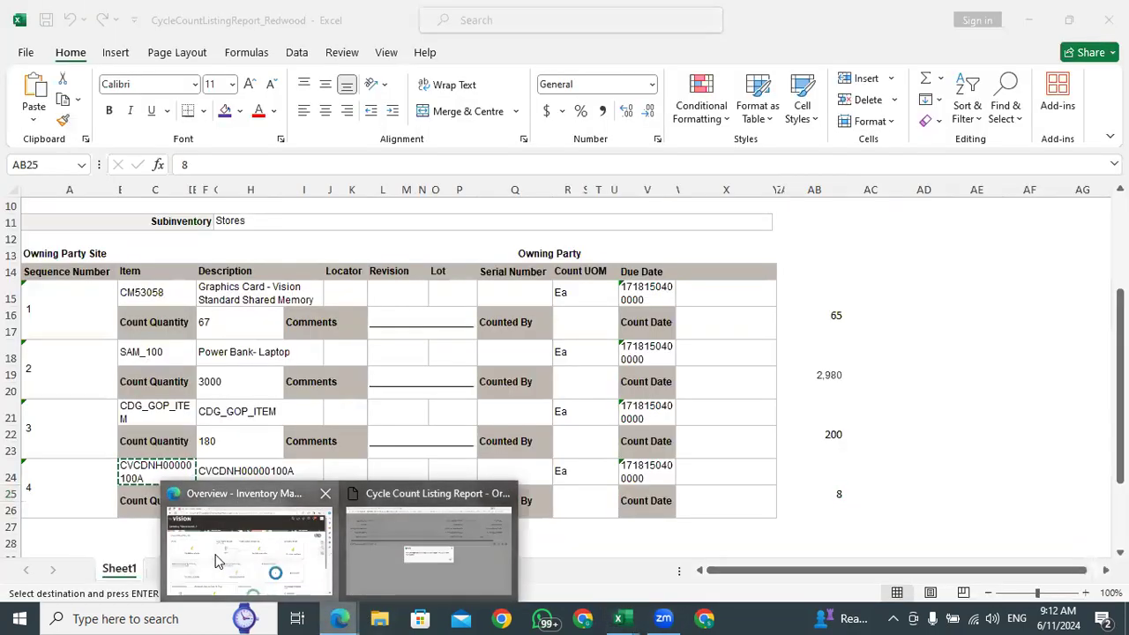
pyautogui.click(265, 551)
# Show the Counts tasks and download the cycle count spreadsheet through the Review Count Interface Records task
pyautogui.click(1061, 245)
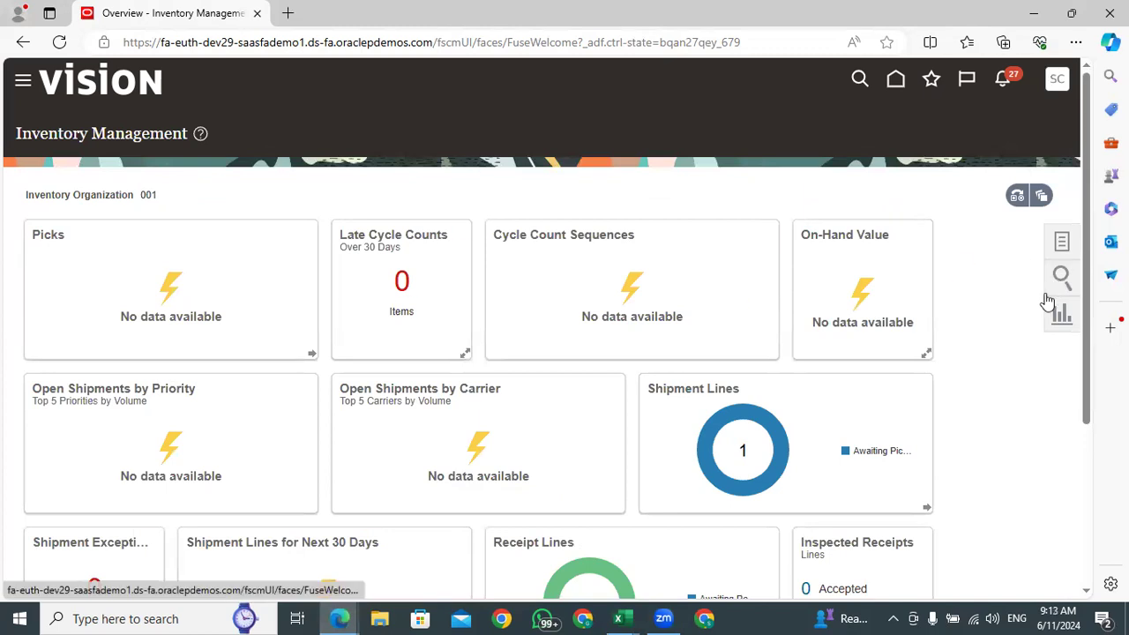
pyautogui.click(1007, 118)
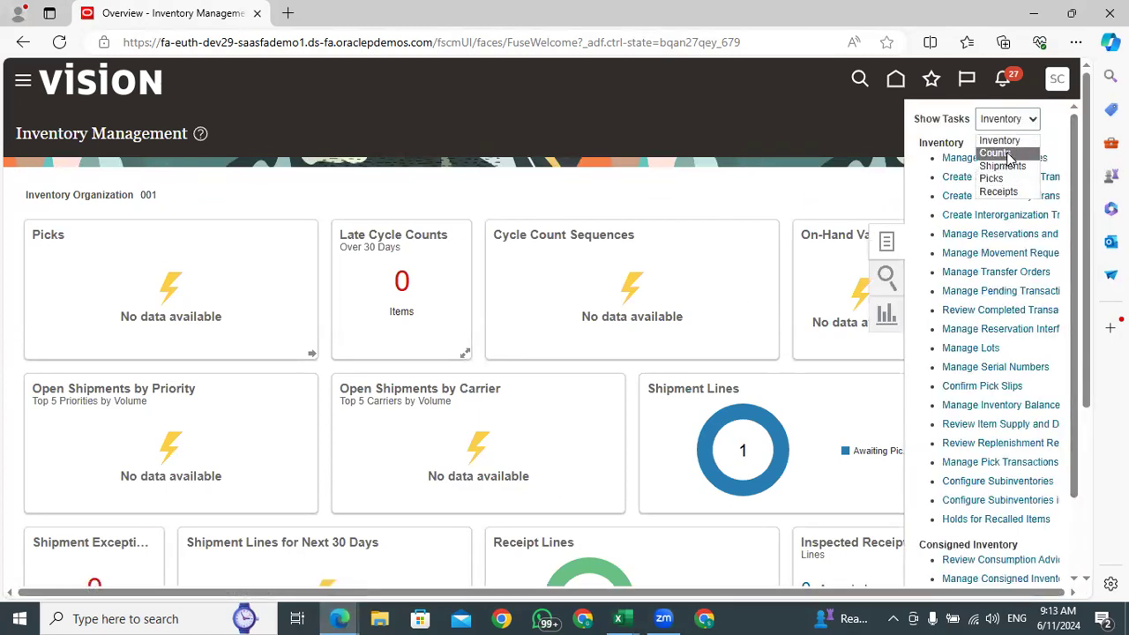
pyautogui.click(997, 152)
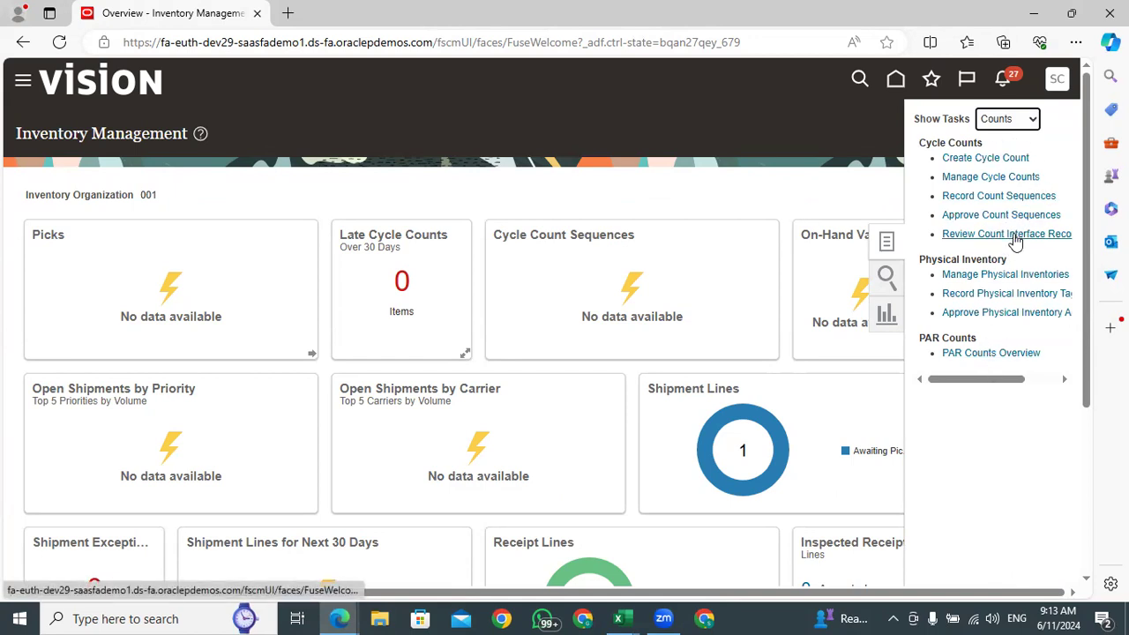
pyautogui.moveTo(1015, 385); pyautogui.dragTo(953, 391)
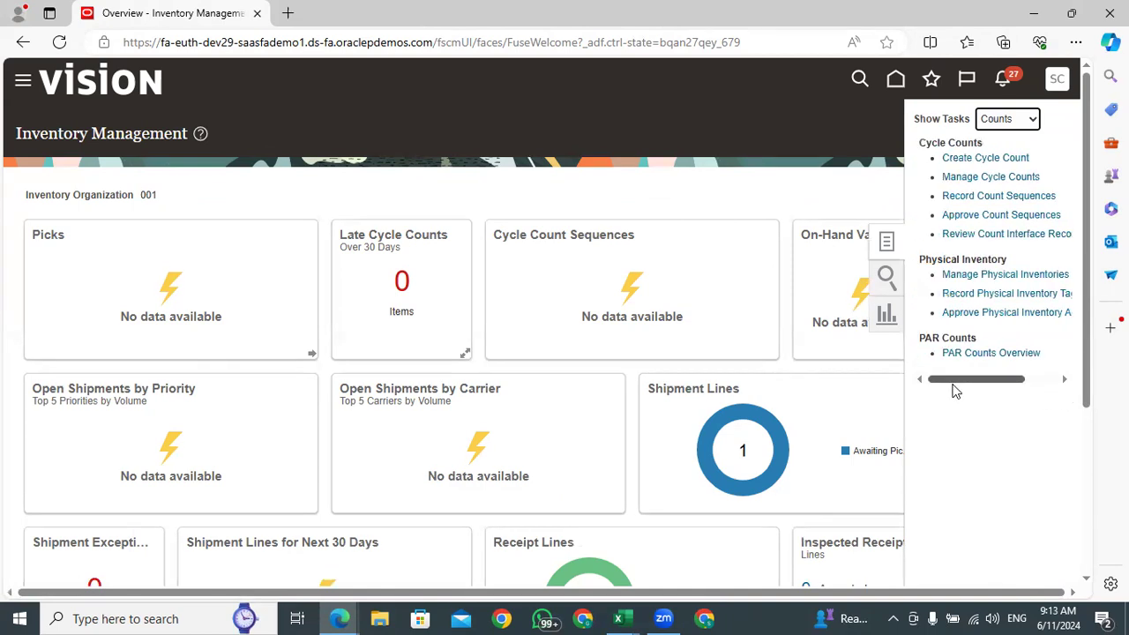
pyautogui.click(1017, 235)
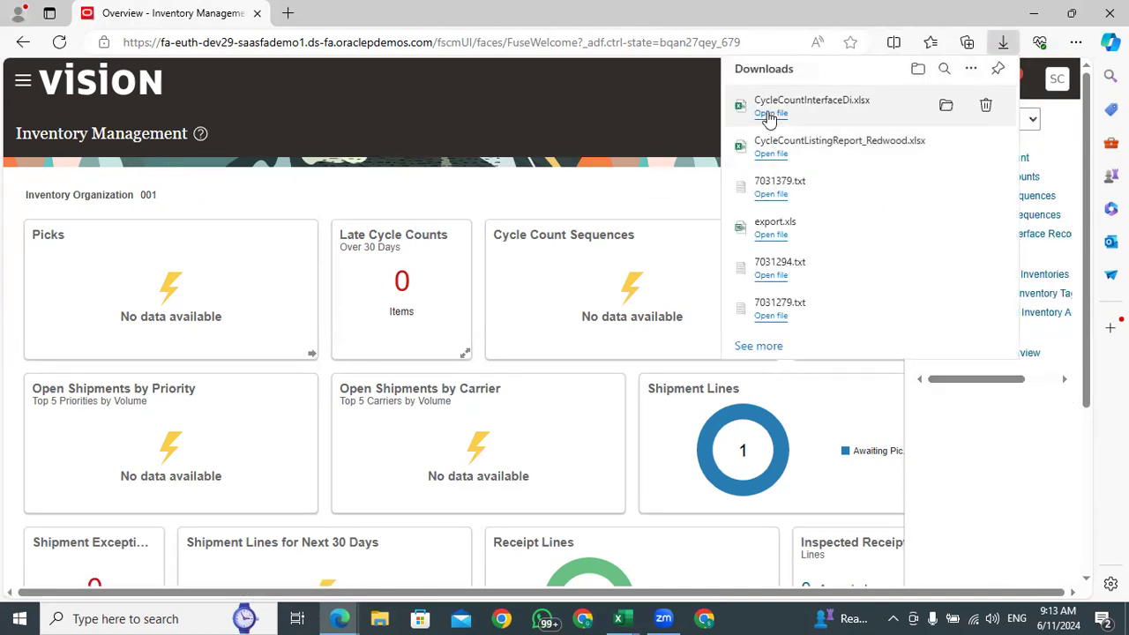
# Open the downloaded CycleCountInterfaceDi.xlsx in Excel with editing enabled and view its Review Cycle Count Interface sheet
pyautogui.click(769, 115)
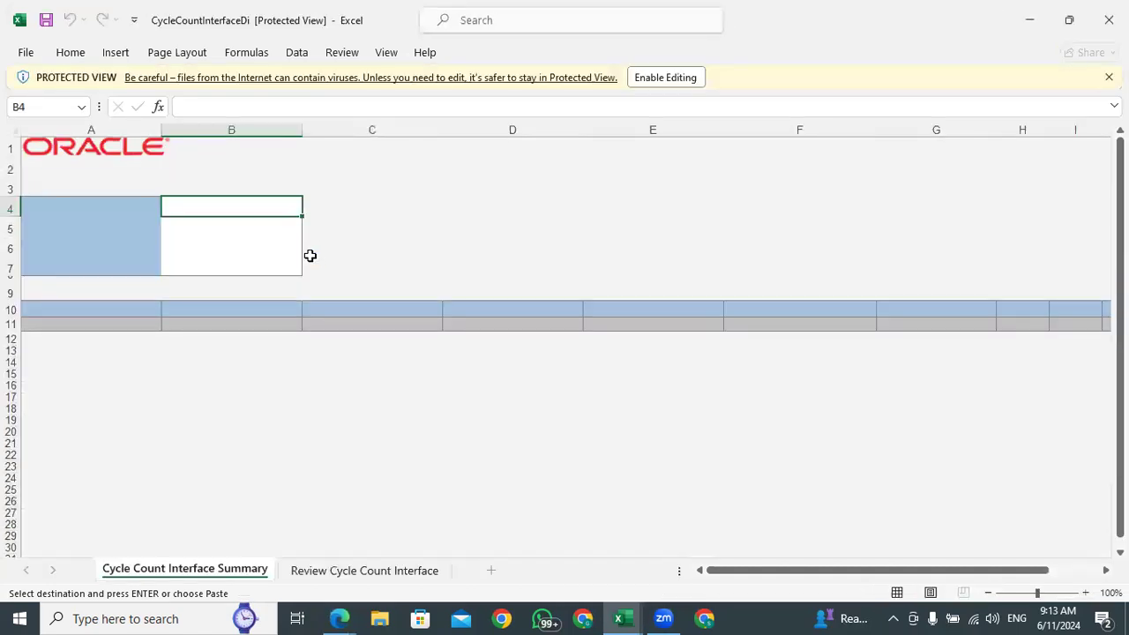
pyautogui.click(661, 78)
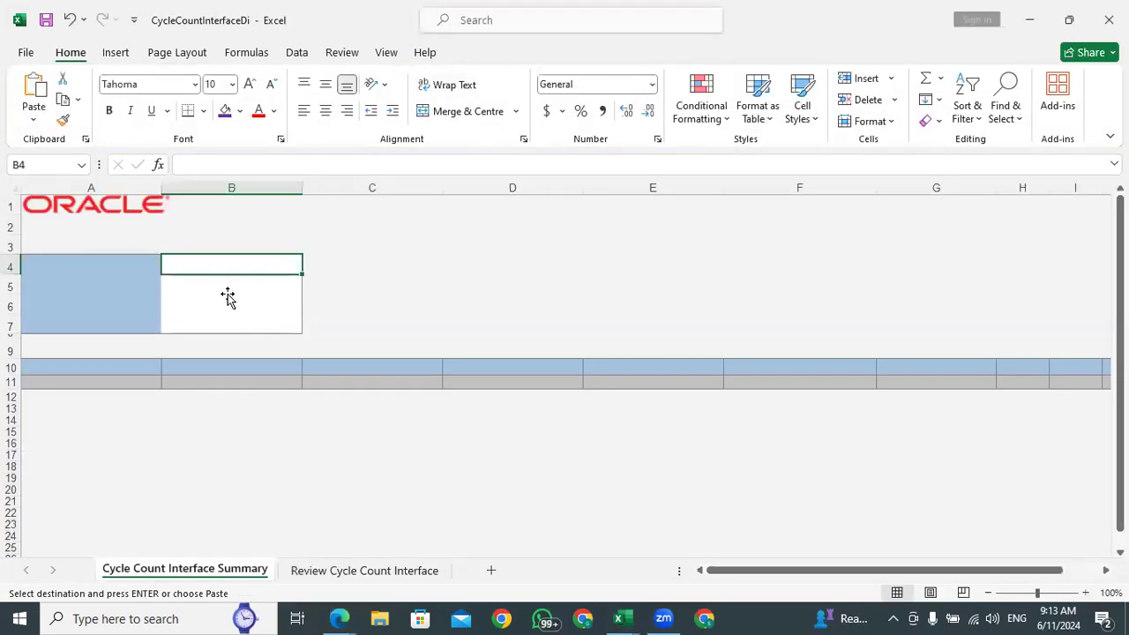
pyautogui.click(344, 575)
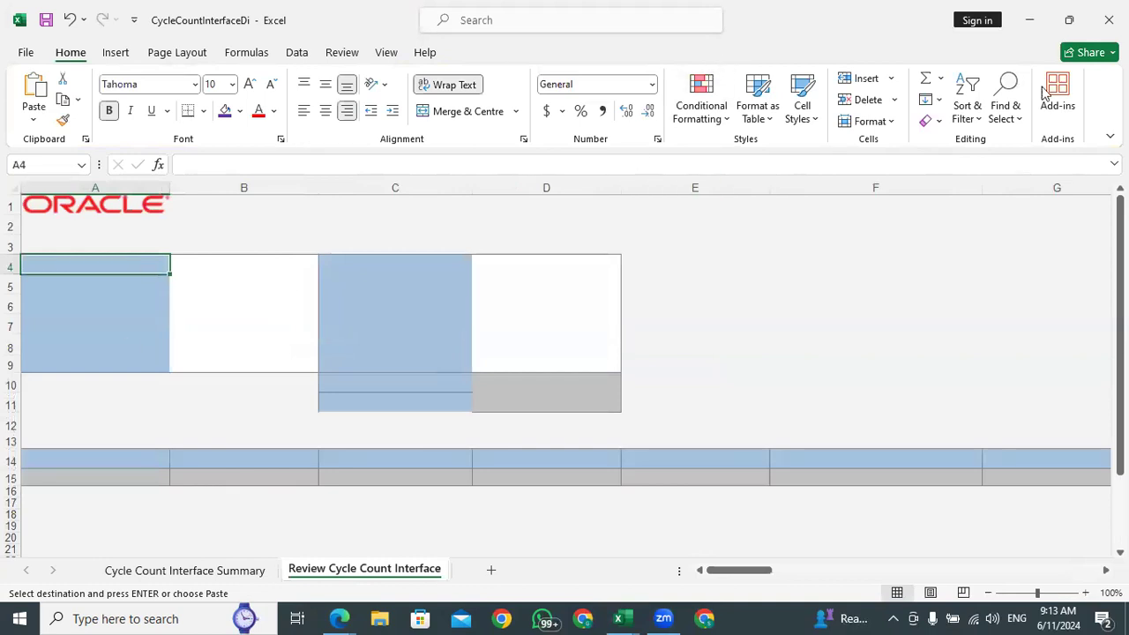
# Close the CycleCountInterfaceDi workbook and open the Manage Cycle Counts task in Edge
pyautogui.click(1109, 20)
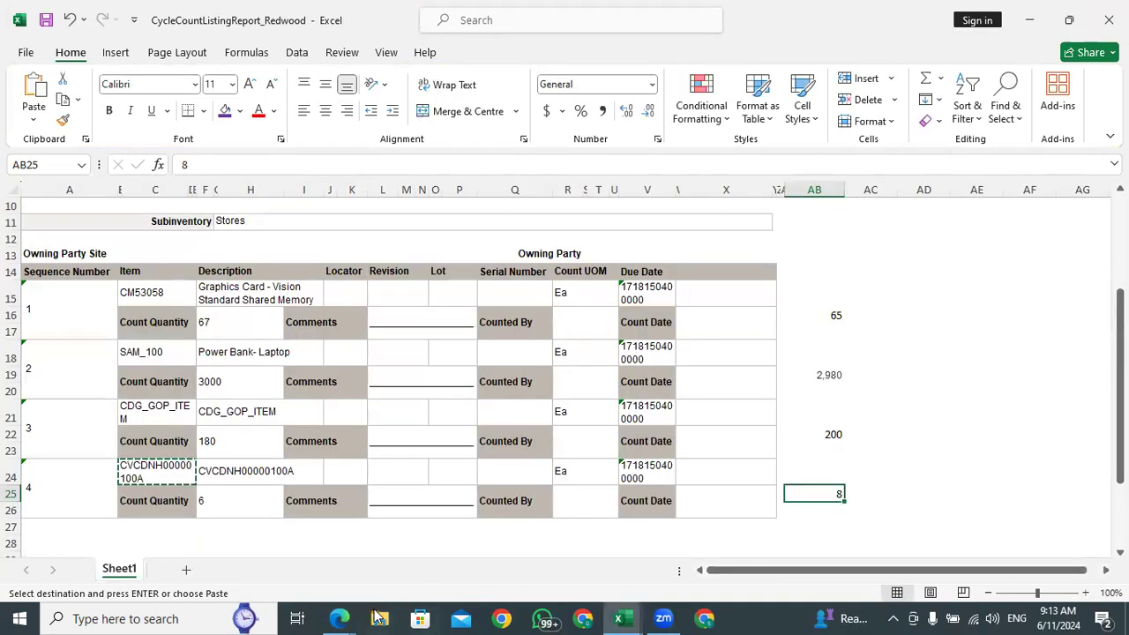
pyautogui.click(218, 557)
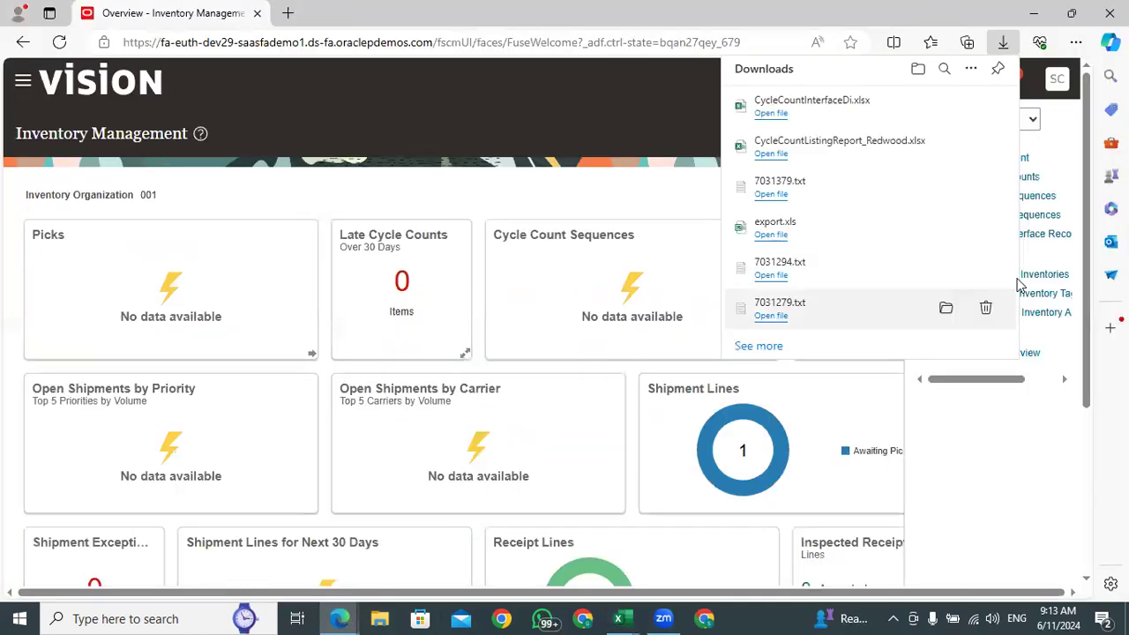
pyautogui.click(556, 193)
pyautogui.click(1060, 245)
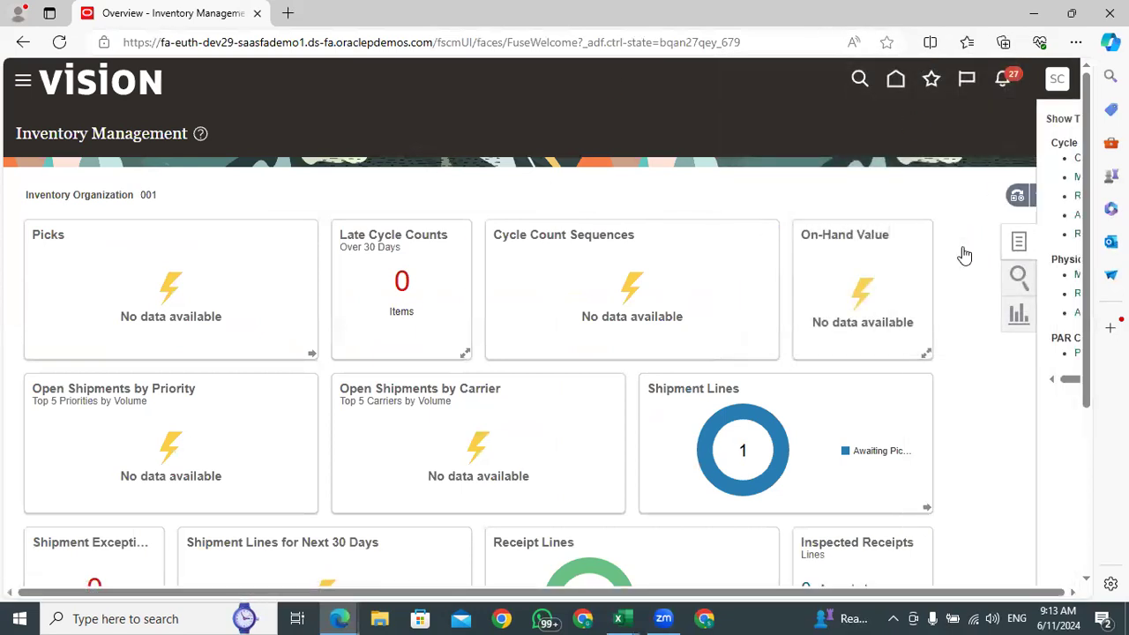
pyautogui.click(998, 177)
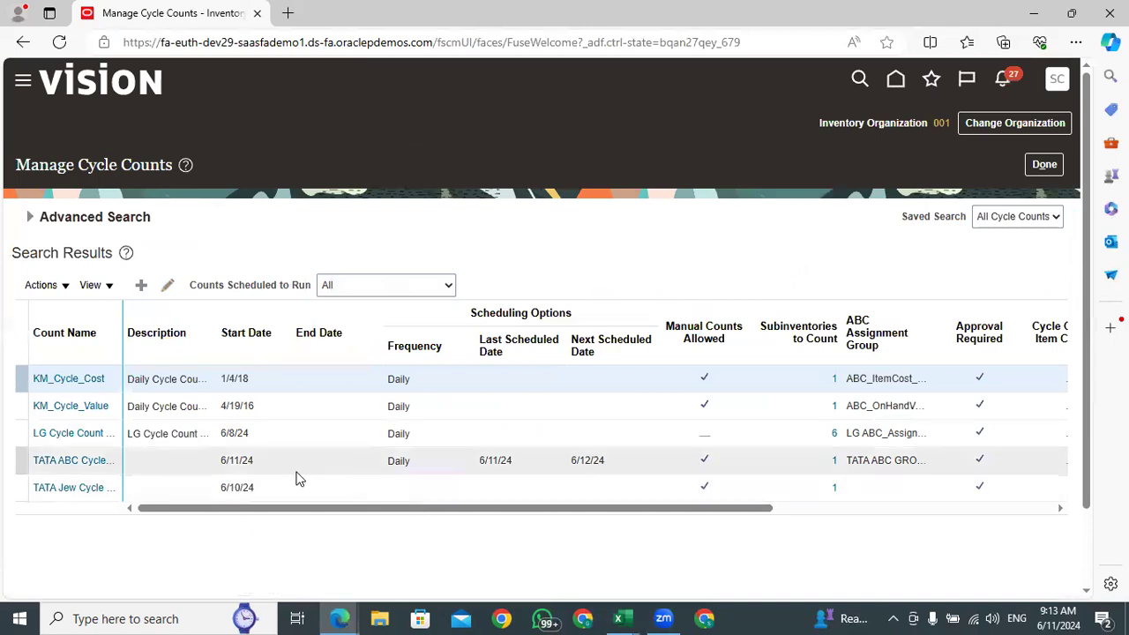
# Examine the TATA ABC Cycle Count's scheduling details, especially its start date and next scheduled date
pyautogui.click(144, 463)
pyautogui.click(230, 461)
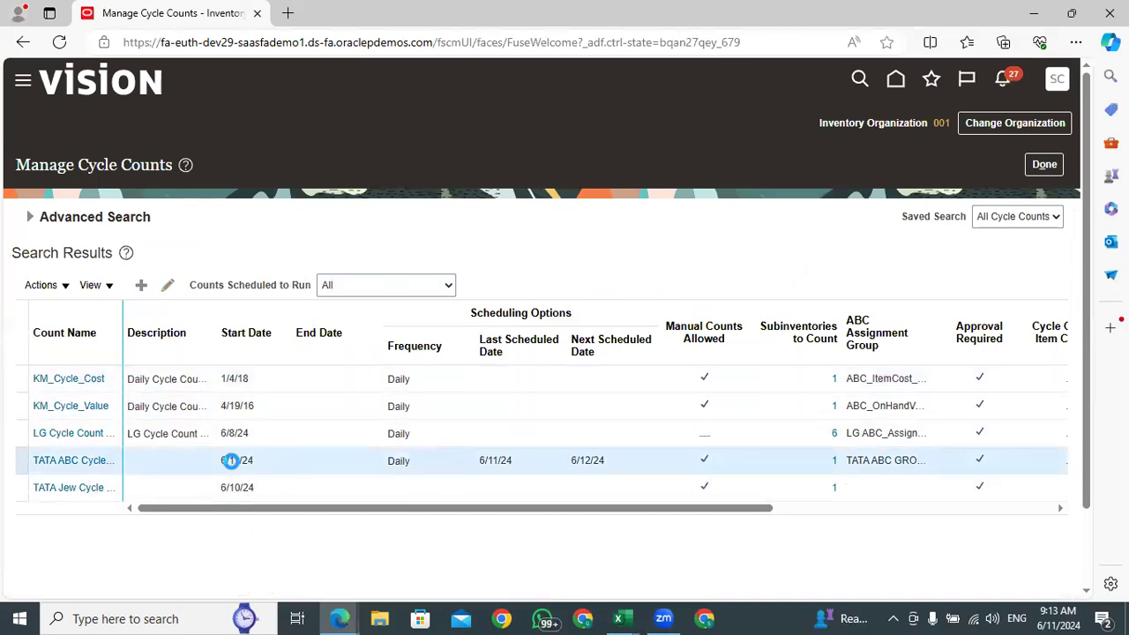
pyautogui.moveTo(714, 510); pyautogui.dragTo(605, 537)
pyautogui.moveTo(612, 461); pyautogui.dragTo(582, 467)
pyautogui.click(607, 460)
pyautogui.click(615, 463)
pyautogui.click(612, 465)
pyautogui.click(609, 461)
pyautogui.click(608, 461)
pyautogui.click(606, 461)
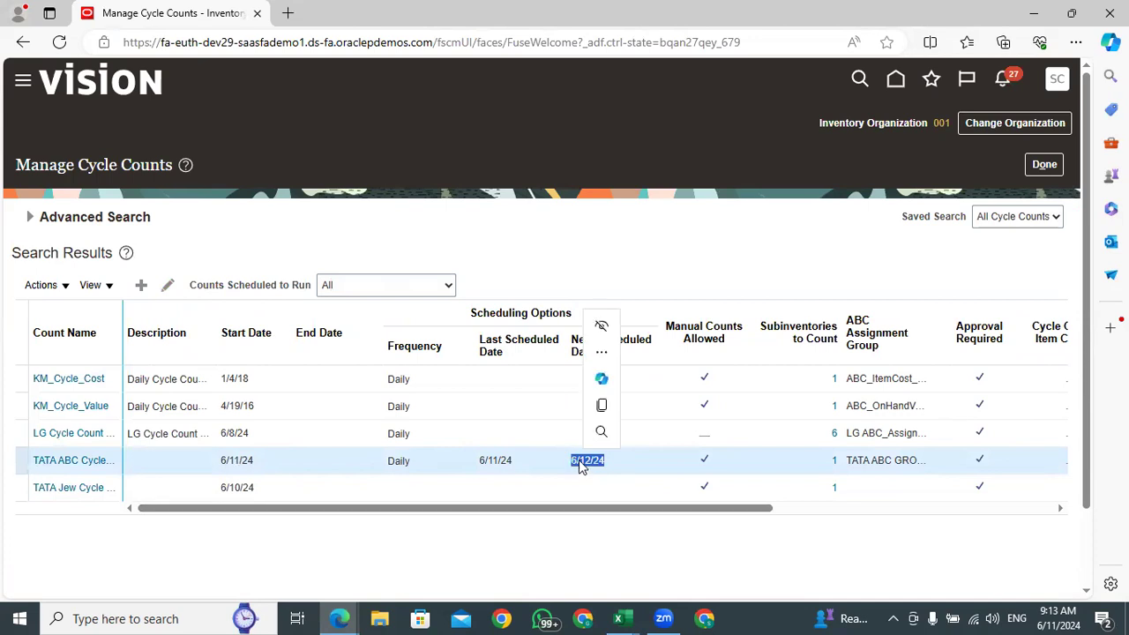
pyautogui.click(629, 557)
pyautogui.moveTo(644, 515); pyautogui.dragTo(491, 542)
pyautogui.moveTo(608, 461); pyautogui.dragTo(569, 460)
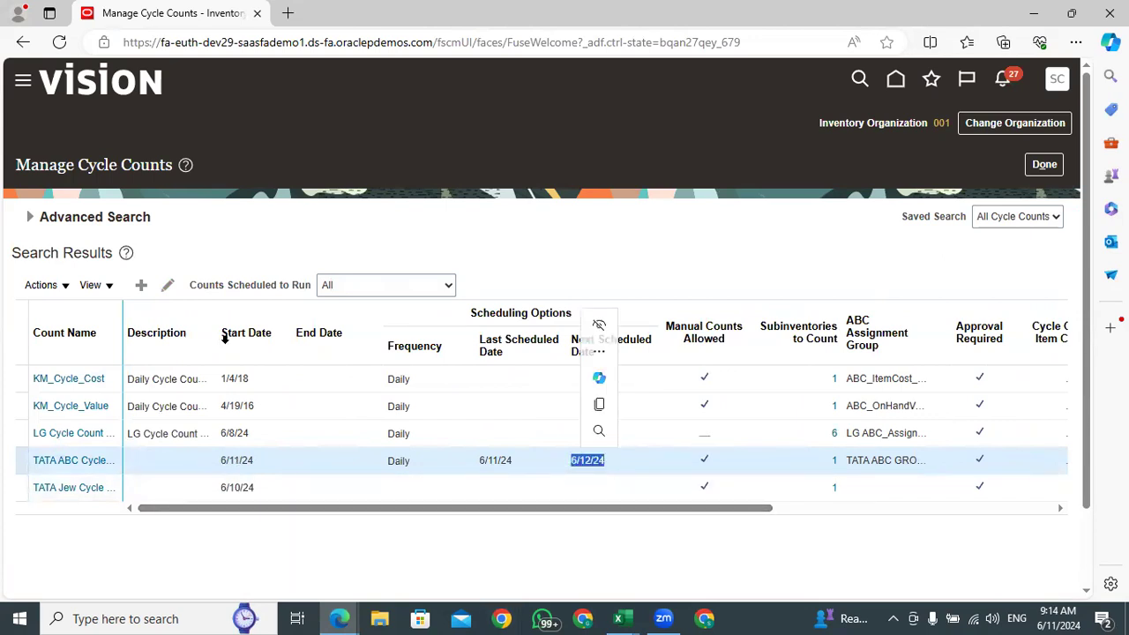
# Highlight the TATA ABC Cycle Count's next scheduled date in the scheduling options
pyautogui.click(162, 463)
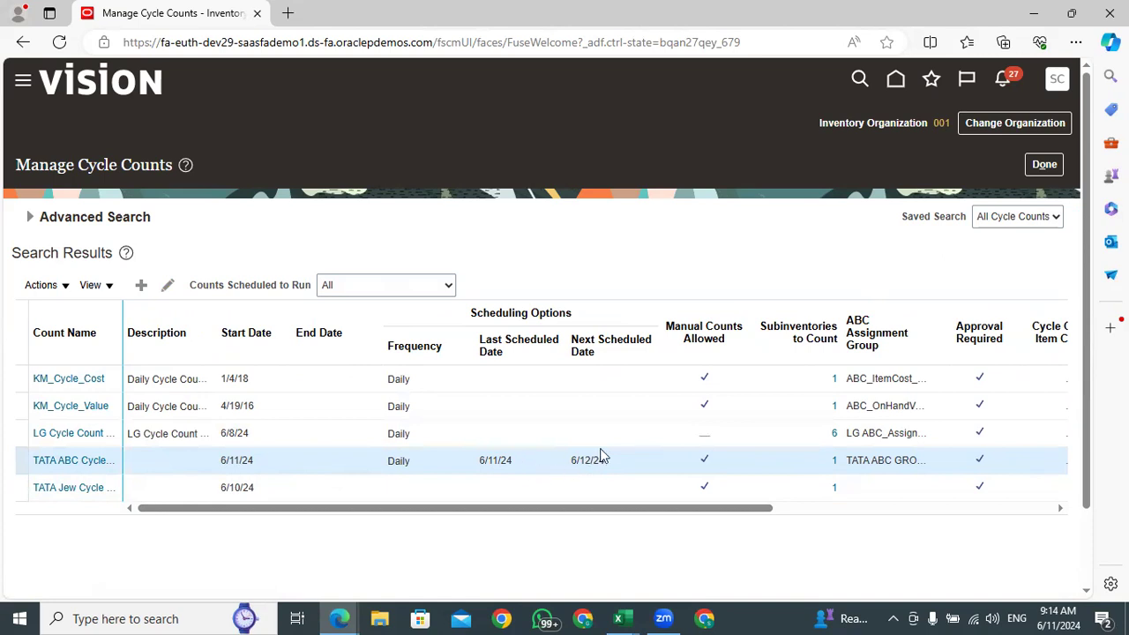
pyautogui.moveTo(615, 467); pyautogui.dragTo(579, 467)
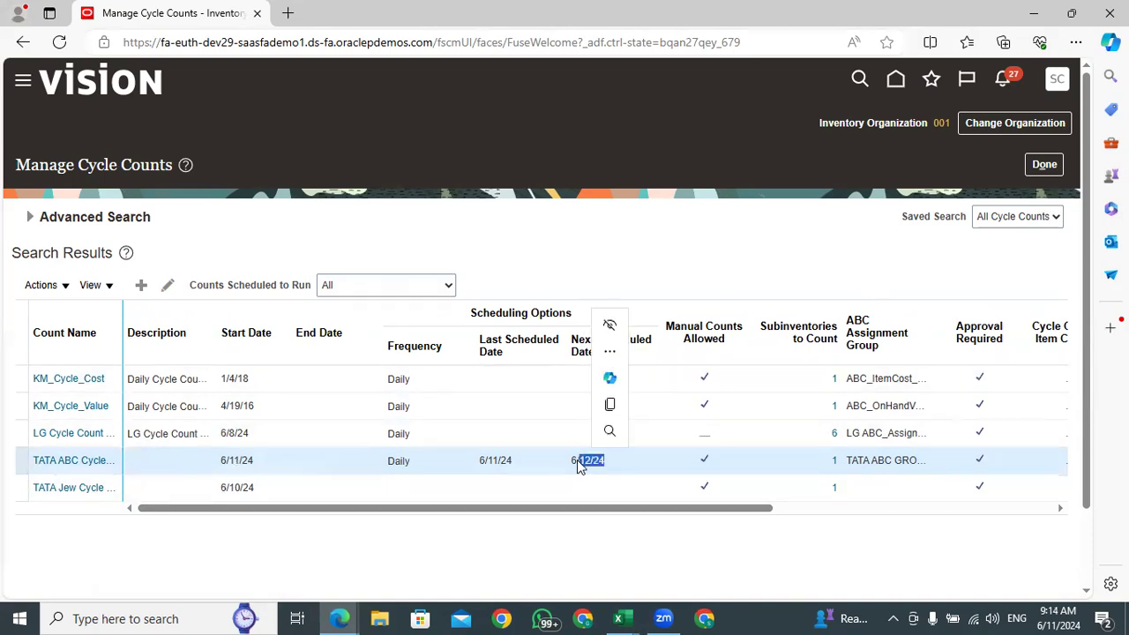
pyautogui.click(656, 558)
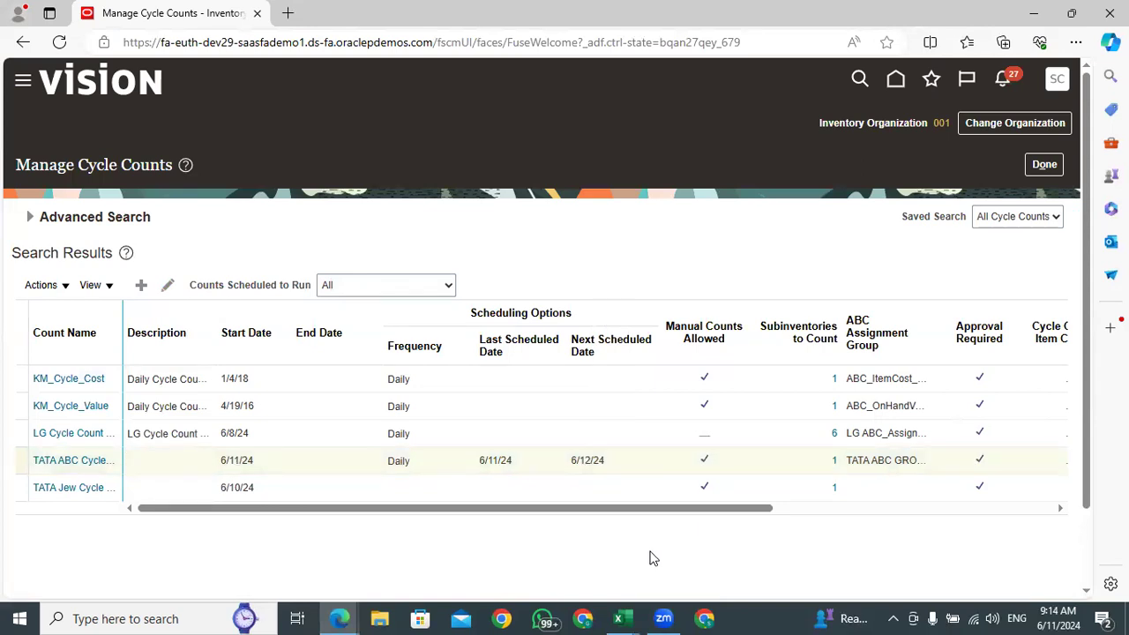
# Switch to the scm training material workbook in Excel and enter Cycle Count in cell B68 of the RTL_May sheet
pyautogui.click(629, 615)
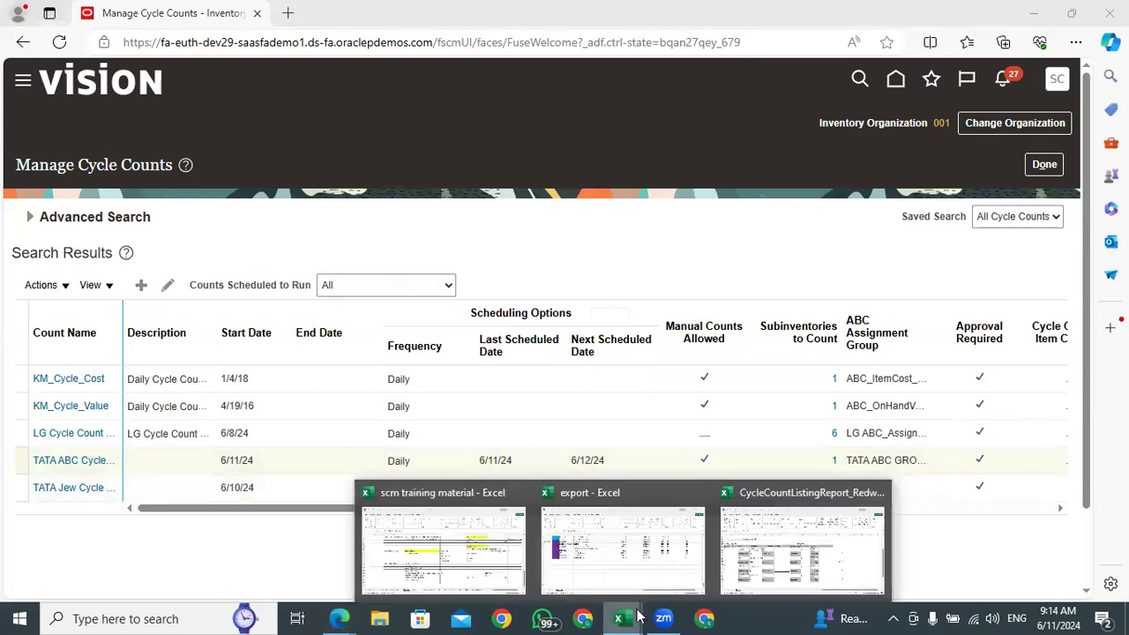
pyautogui.click(473, 562)
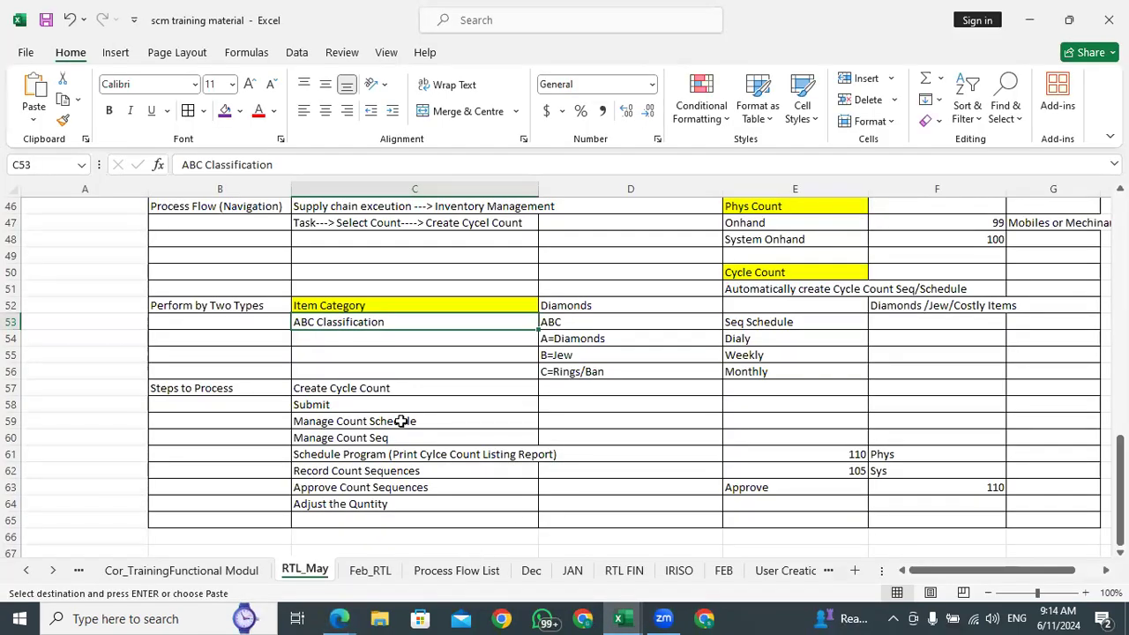
pyautogui.scroll(-5, 400, 421)
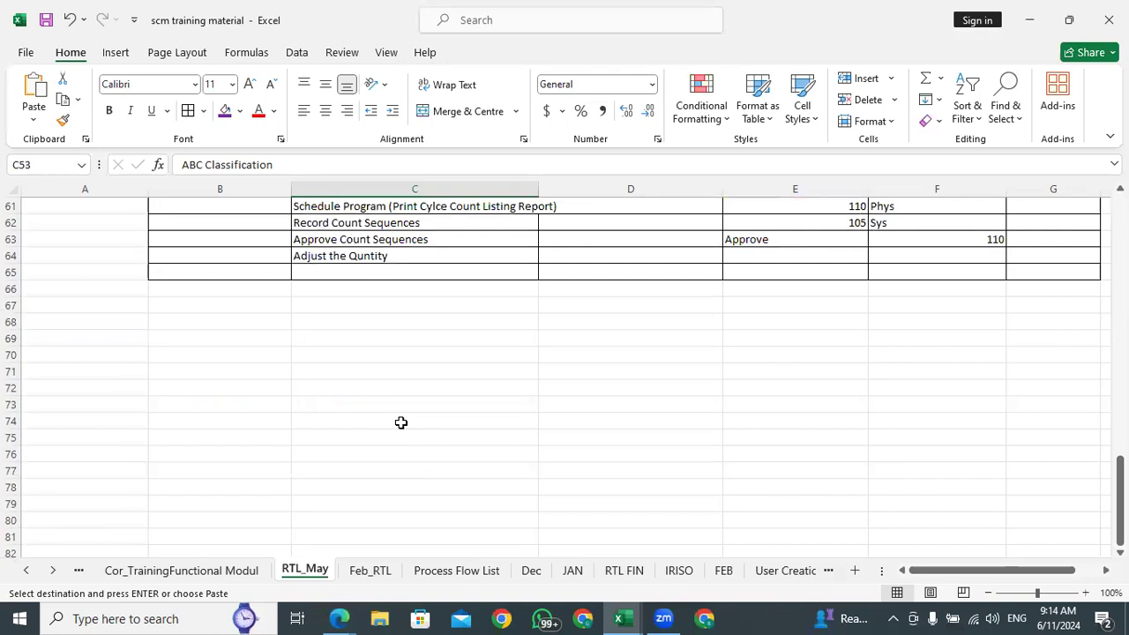
pyautogui.click(254, 321)
pyautogui.scroll(4, 316, 358)
pyautogui.scroll(1, 316, 358)
pyautogui.scroll(-5, 282, 366)
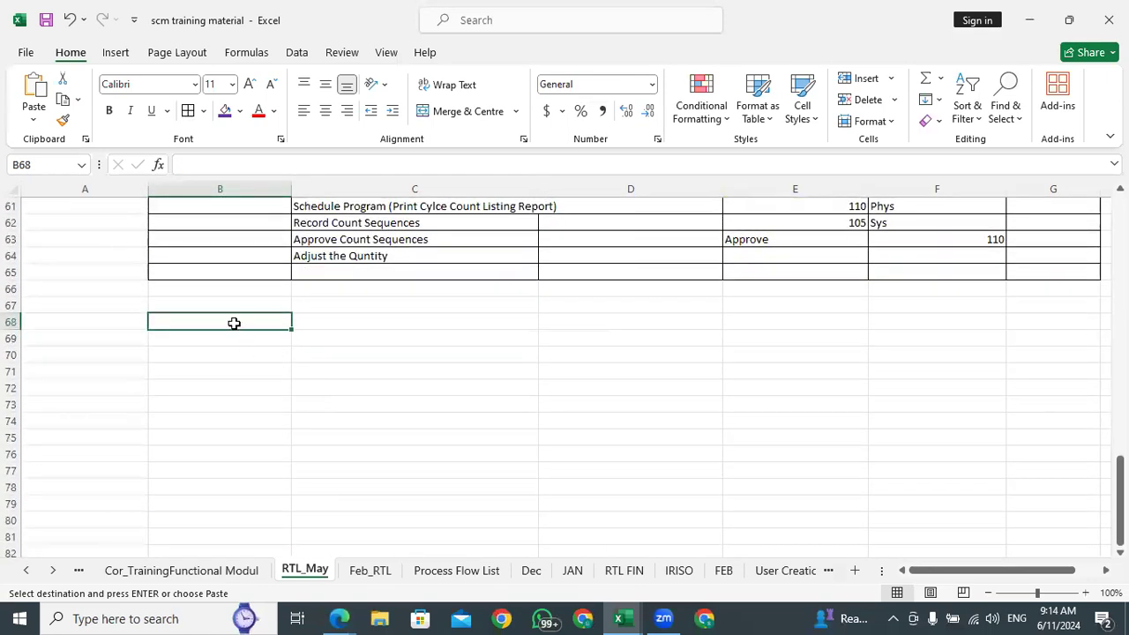
pyautogui.write('Cycle Count')
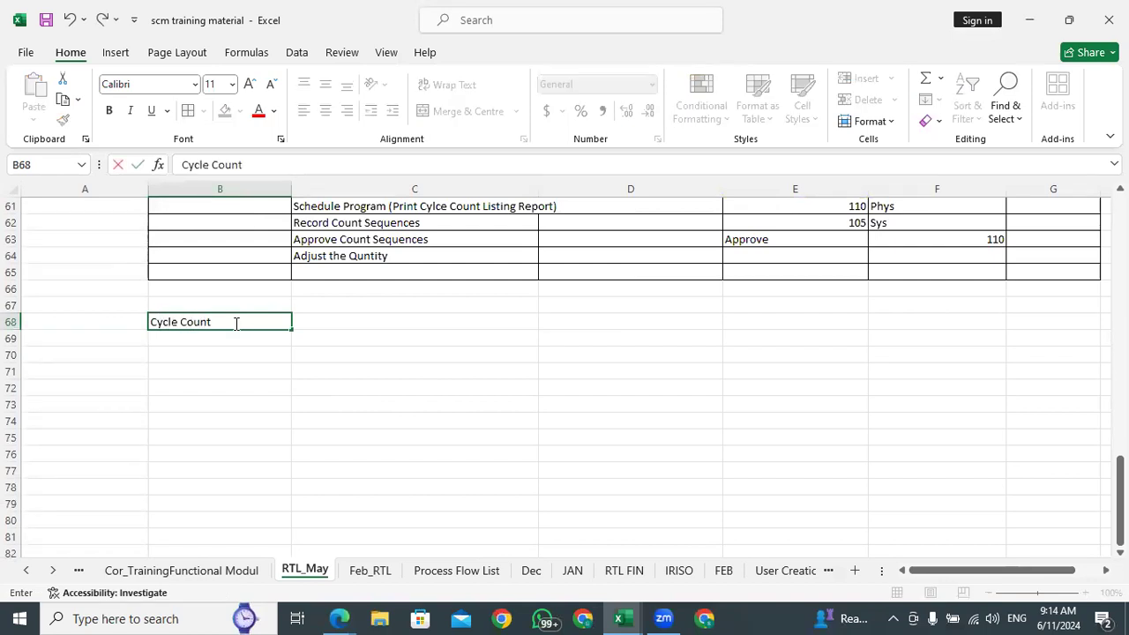
pyautogui.press('Return')
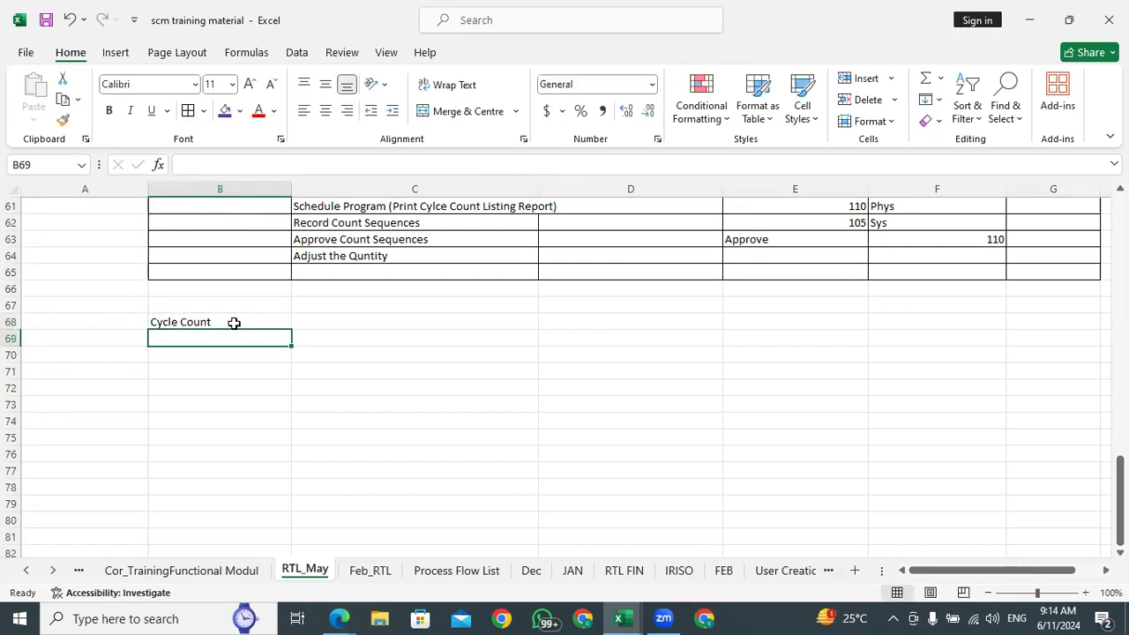
# Fill the Cycle Count heading cell B68 with yellow
pyautogui.click(234, 322)
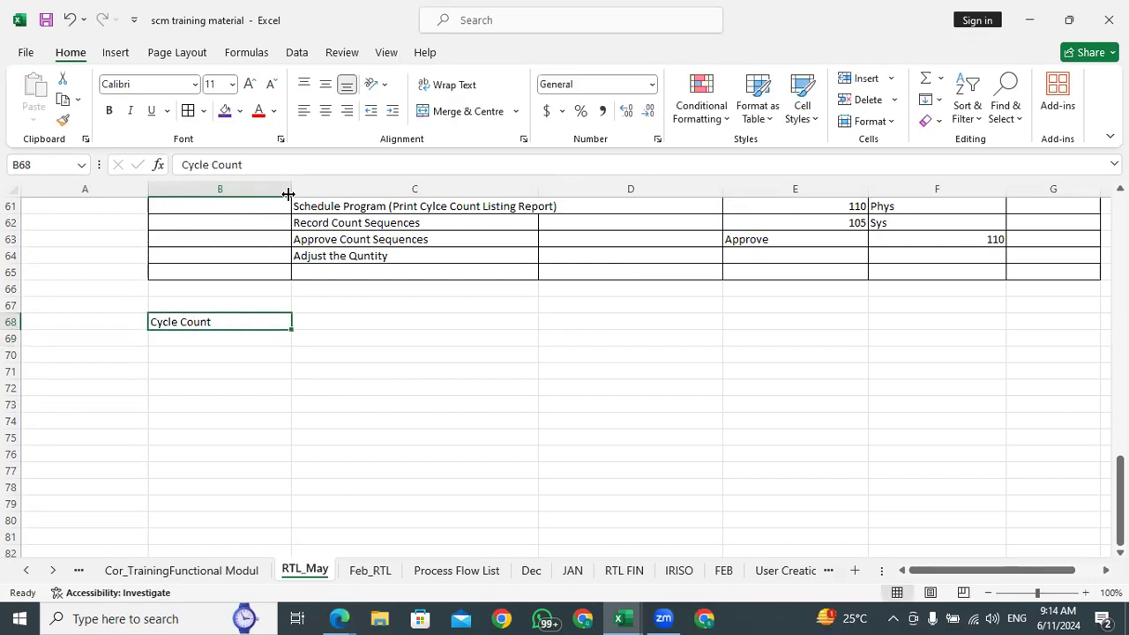
pyautogui.click(239, 110)
pyautogui.click(263, 266)
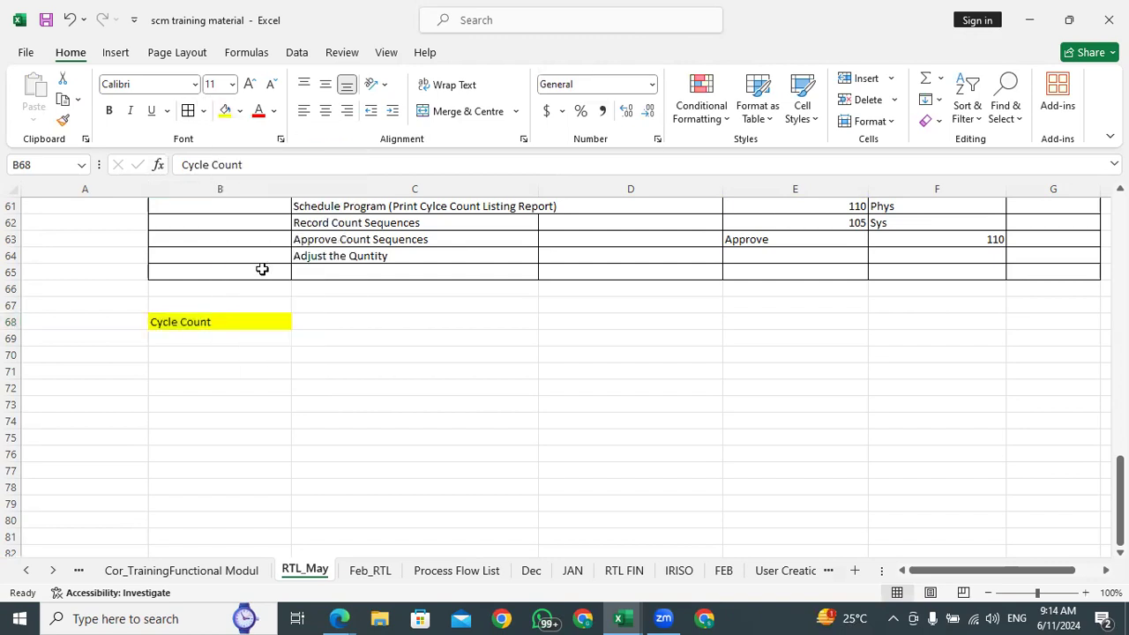
# Enter ABC Classification in cell C68 beside the Cycle Count heading and Setups in C69
pyautogui.click(326, 319)
pyautogui.write('ABC')
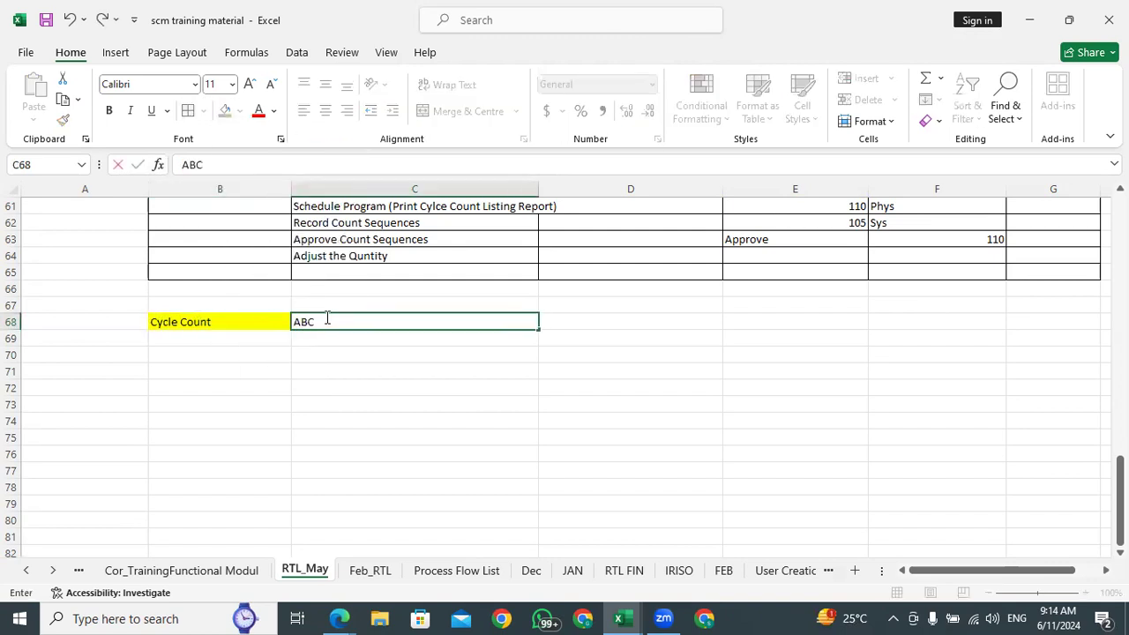
pyautogui.write(' Classification')
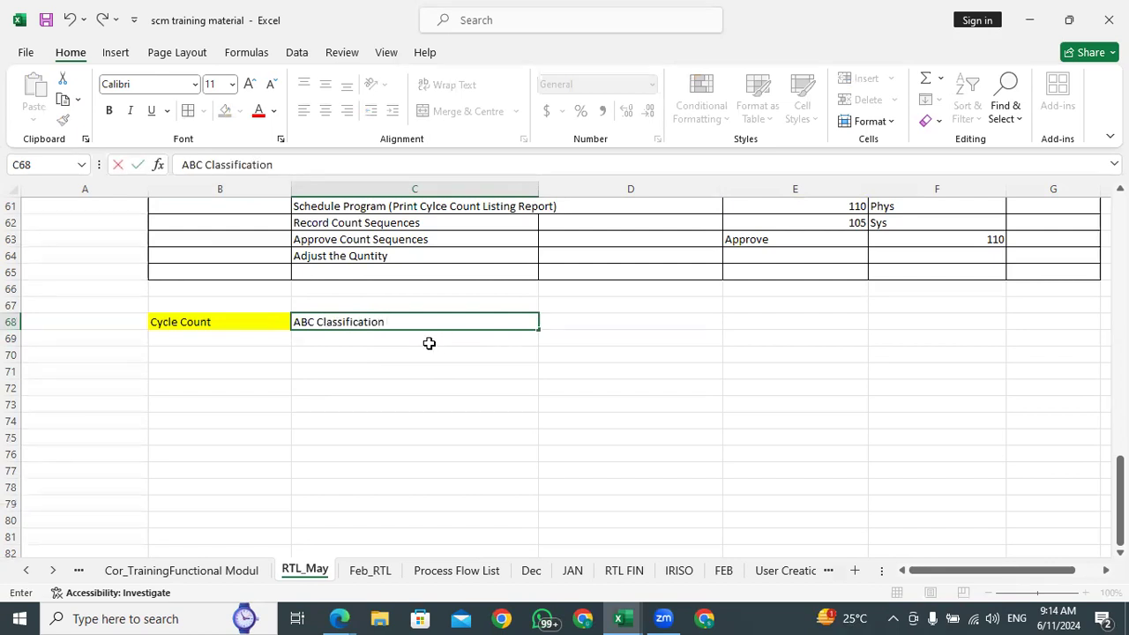
pyautogui.click(342, 348)
pyautogui.write('Setups')
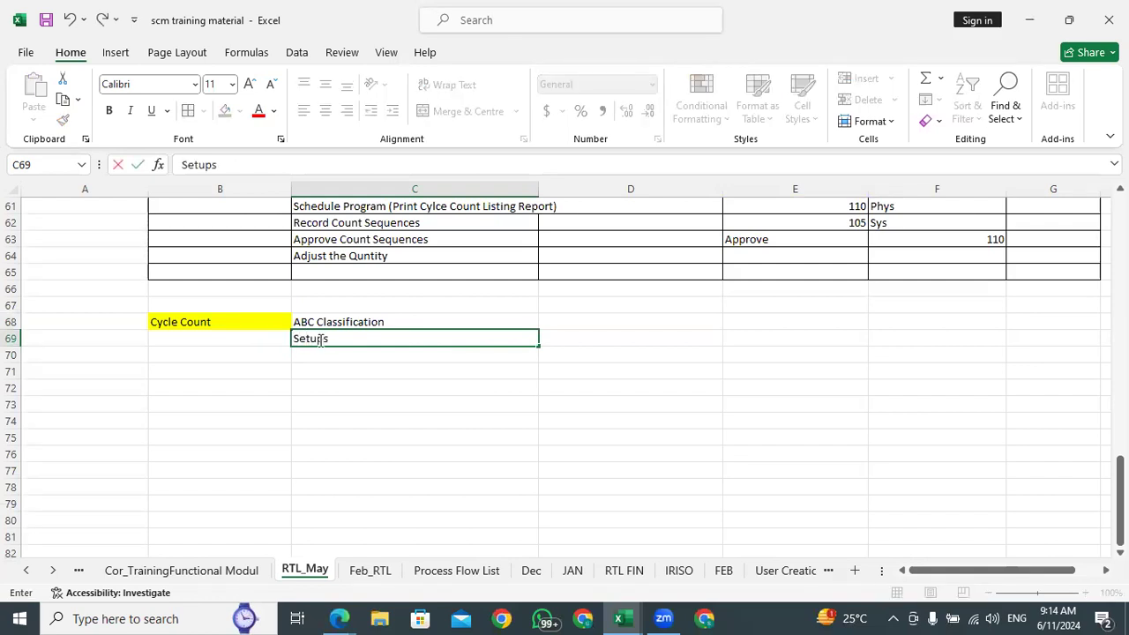
pyautogui.press('Tab')
# List the setups ABC Classes in cell D69 and ABC Class Assignment Set in D70
pyautogui.write('ABC')
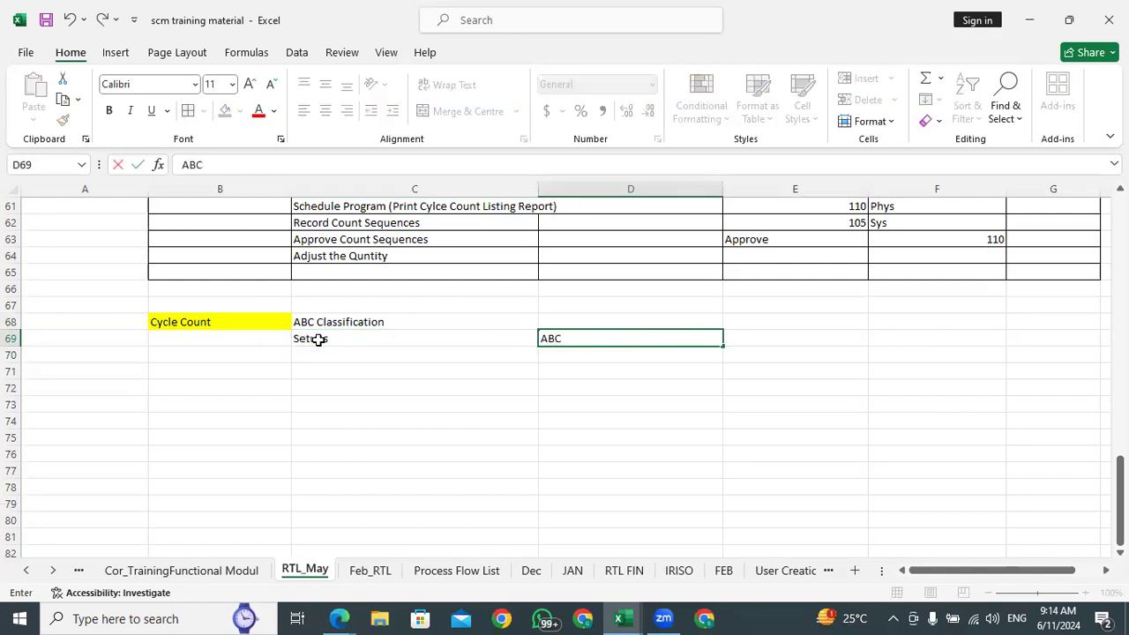
pyautogui.write(' Classes')
pyautogui.press('Return')
pyautogui.write('ABC ')
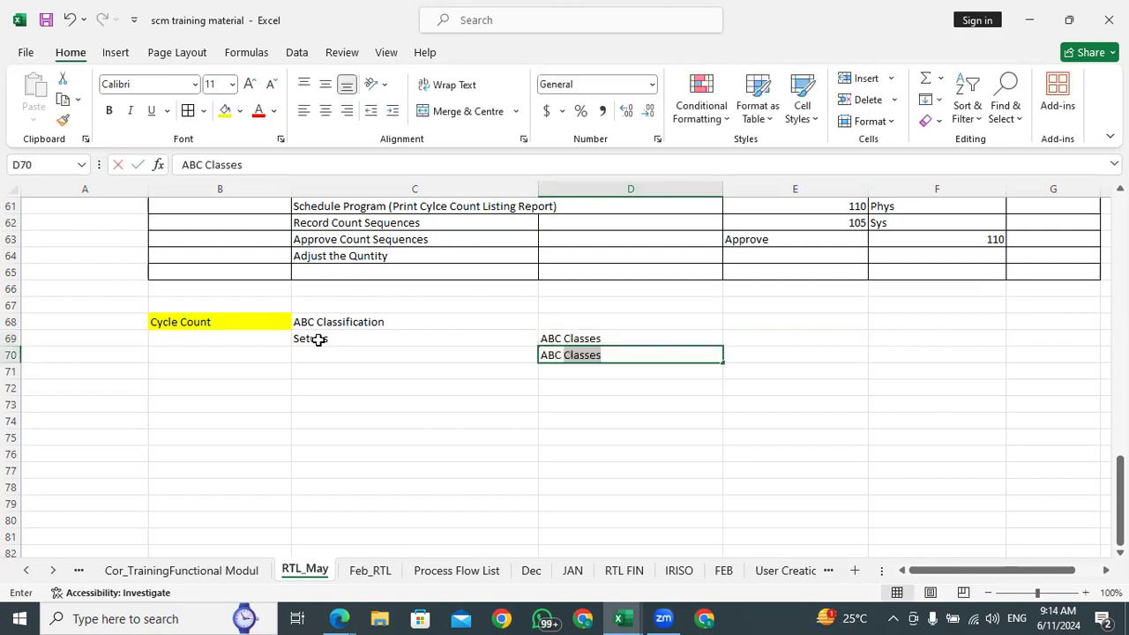
pyautogui.write('Class')
pyautogui.press('BackSpace')
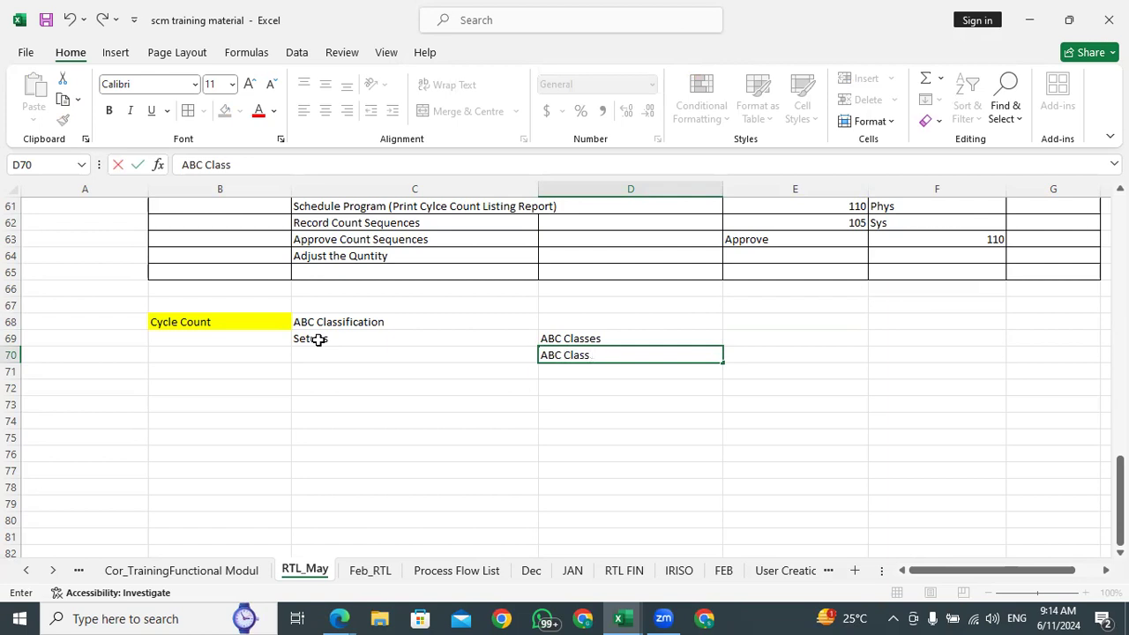
pyautogui.write('Assignment Set')
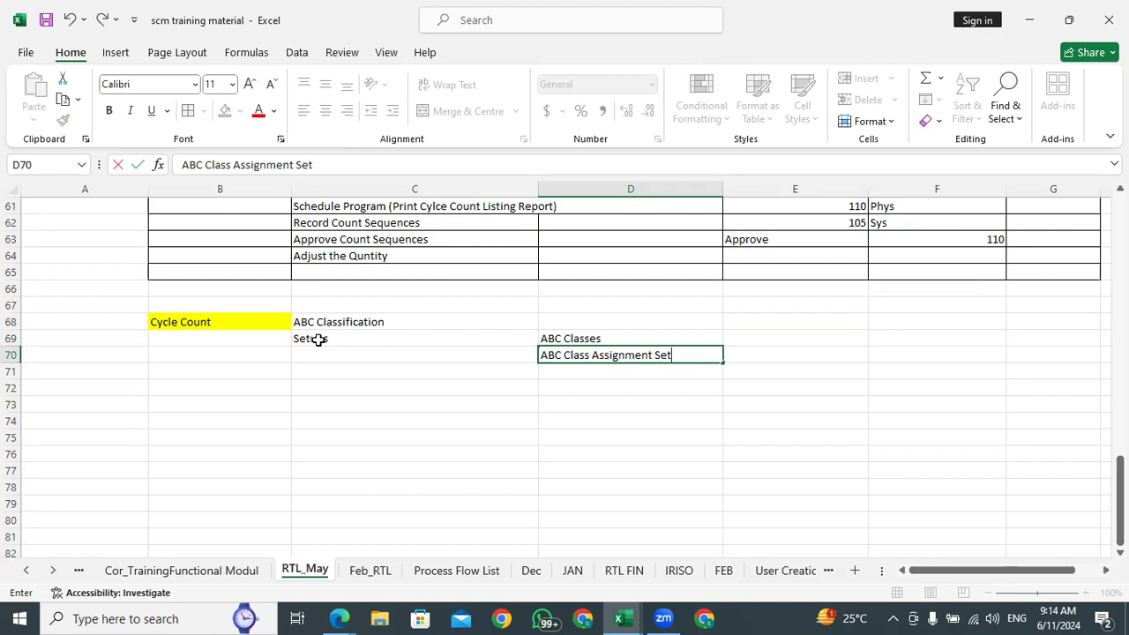
pyautogui.press('Return')
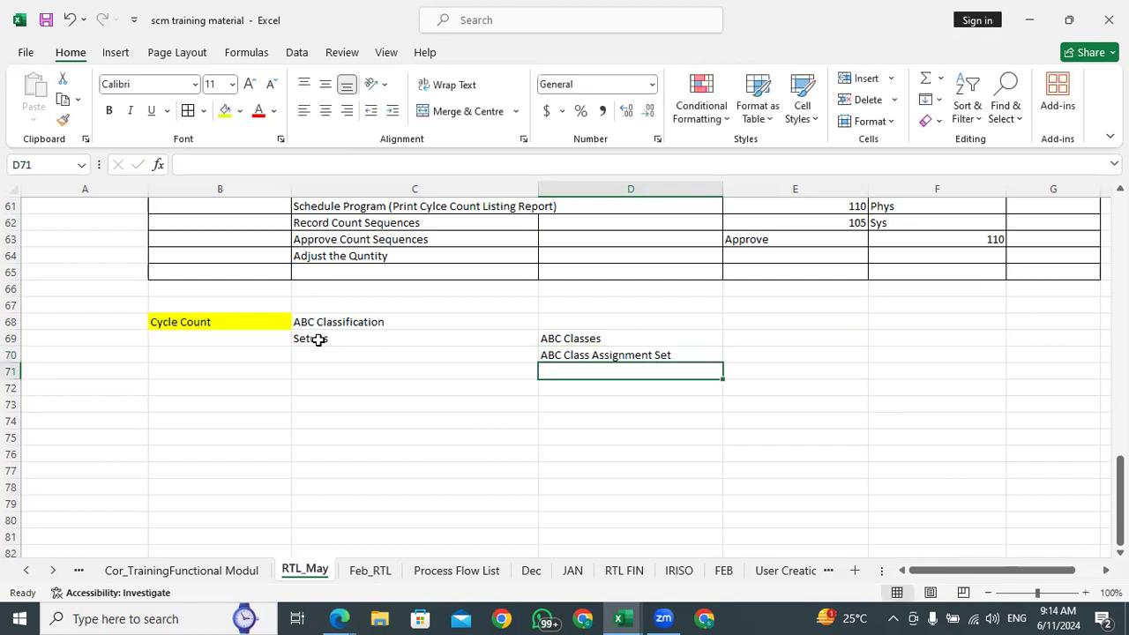
# Add ABC Class Assignment Set Group as the third setup in cell D71
pyautogui.write('ABC C')
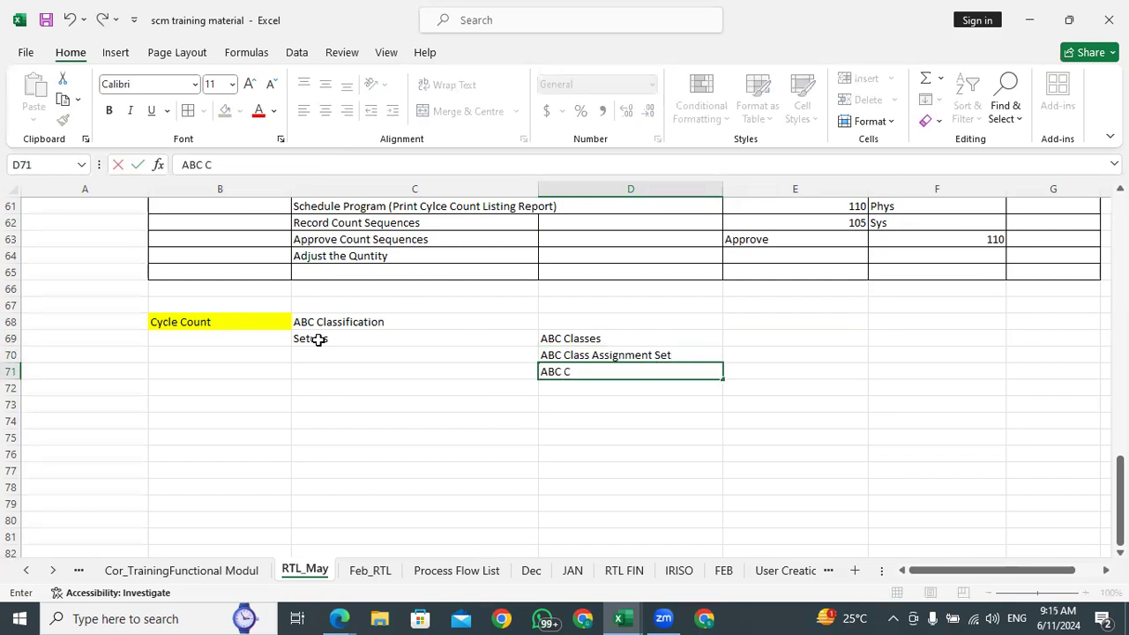
pyautogui.write('lasee')
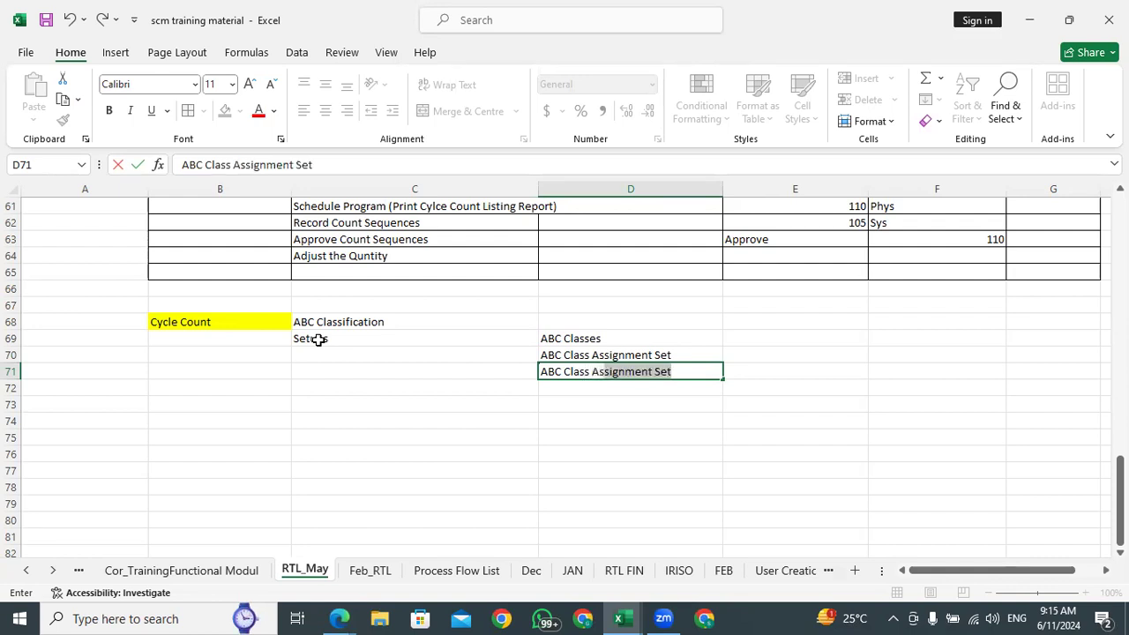
pyautogui.write(' Assignment Set')
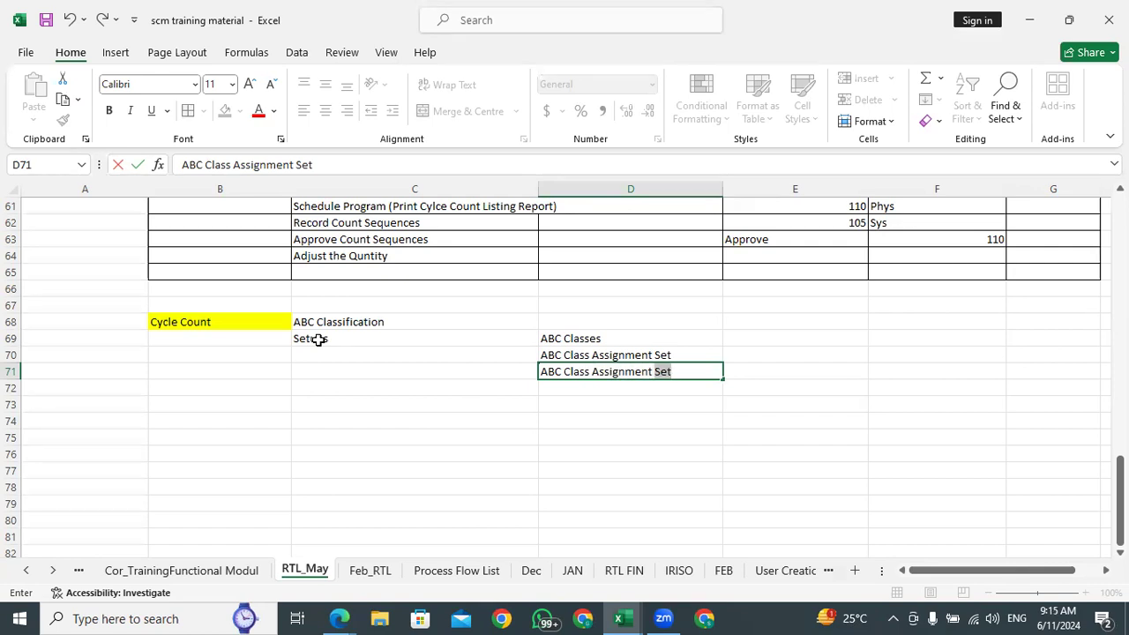
pyautogui.write(' Group')
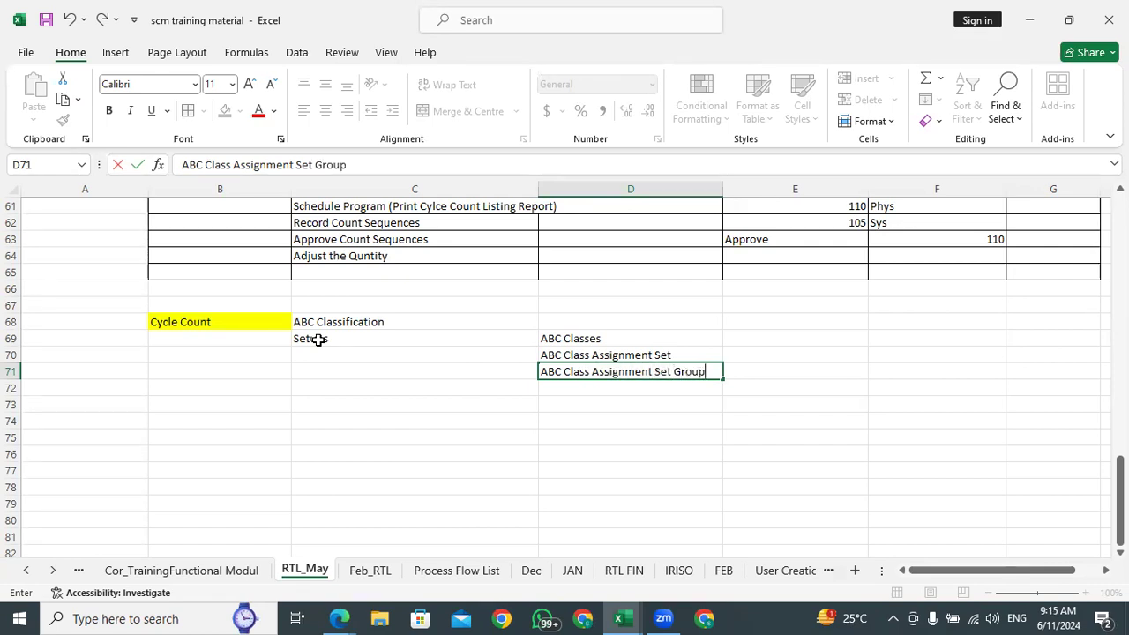
pyautogui.click(596, 393)
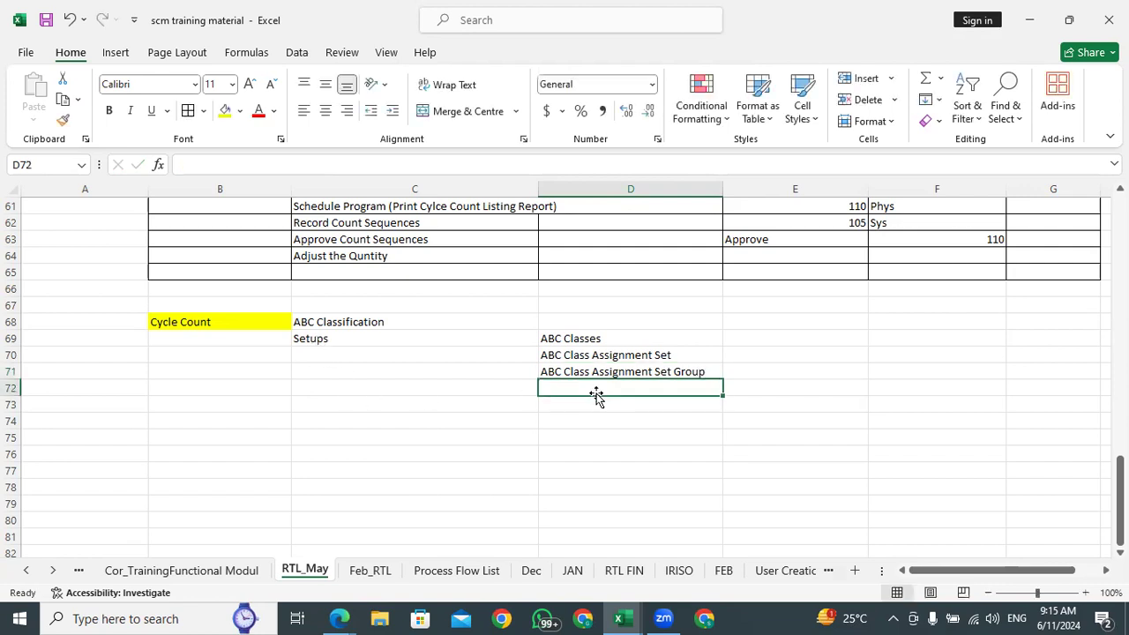
pyautogui.click(566, 342)
pyautogui.click(570, 390)
pyautogui.click(441, 393)
pyautogui.click(460, 402)
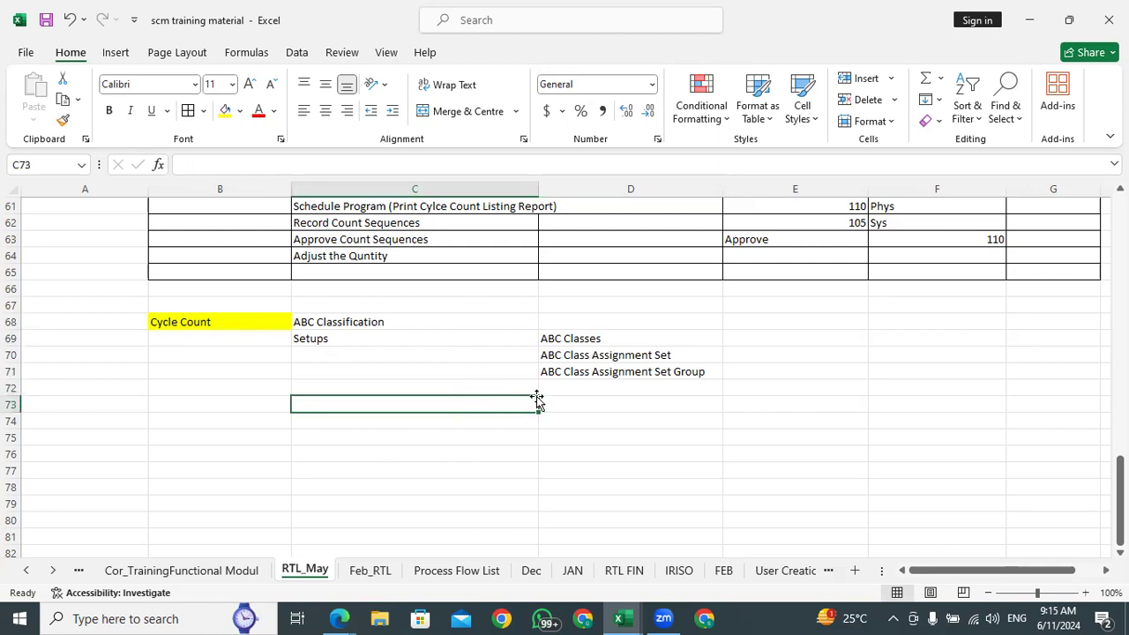
# Enter the label Process Exceution in cell B73 below the Cycle Count setups
pyautogui.click(252, 404)
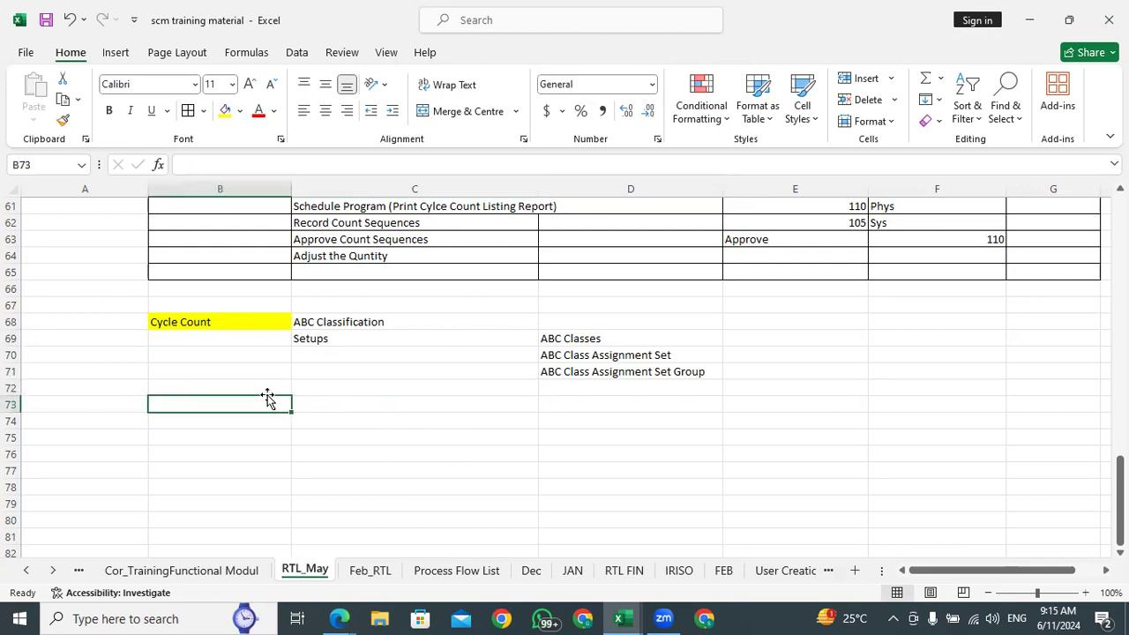
pyautogui.write('Prcoe')
pyautogui.press('BackSpace')
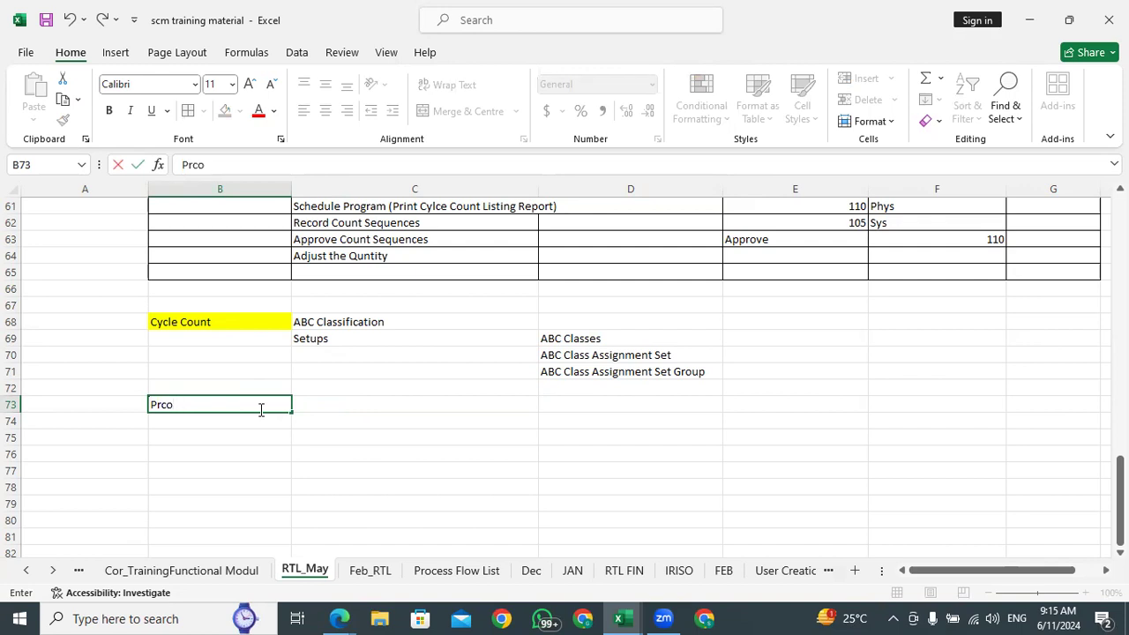
pyautogui.write('ocess Exceuti')
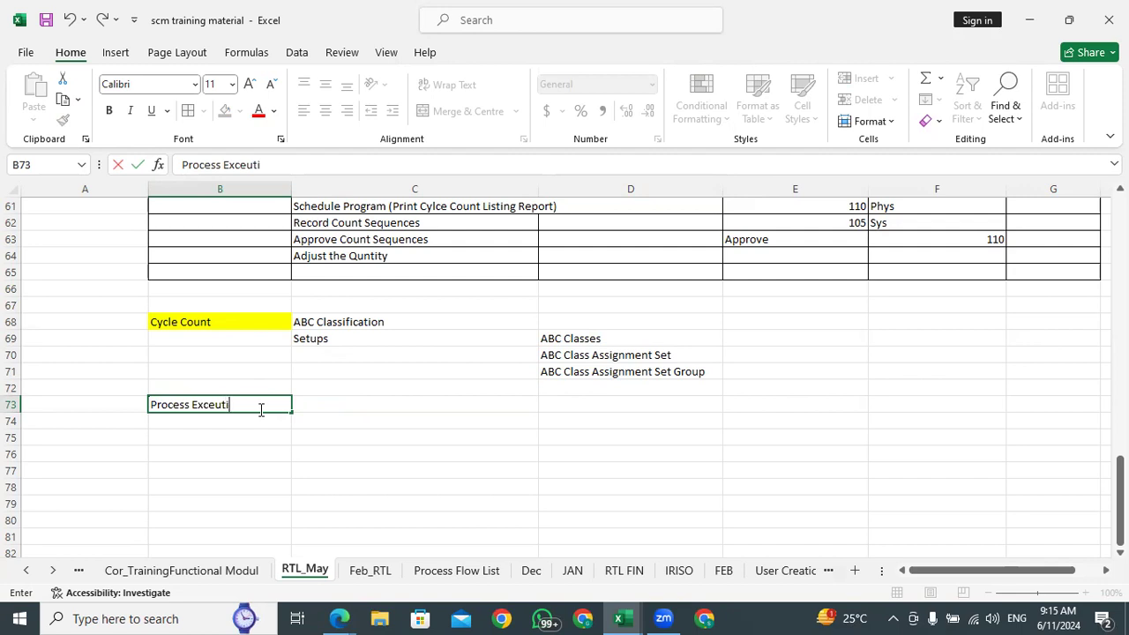
pyautogui.write('on')
pyautogui.press('Return')
# Enter Create Cycle Count in cell C73 as the first process execution step
pyautogui.press('Up')
pyautogui.press('Right')
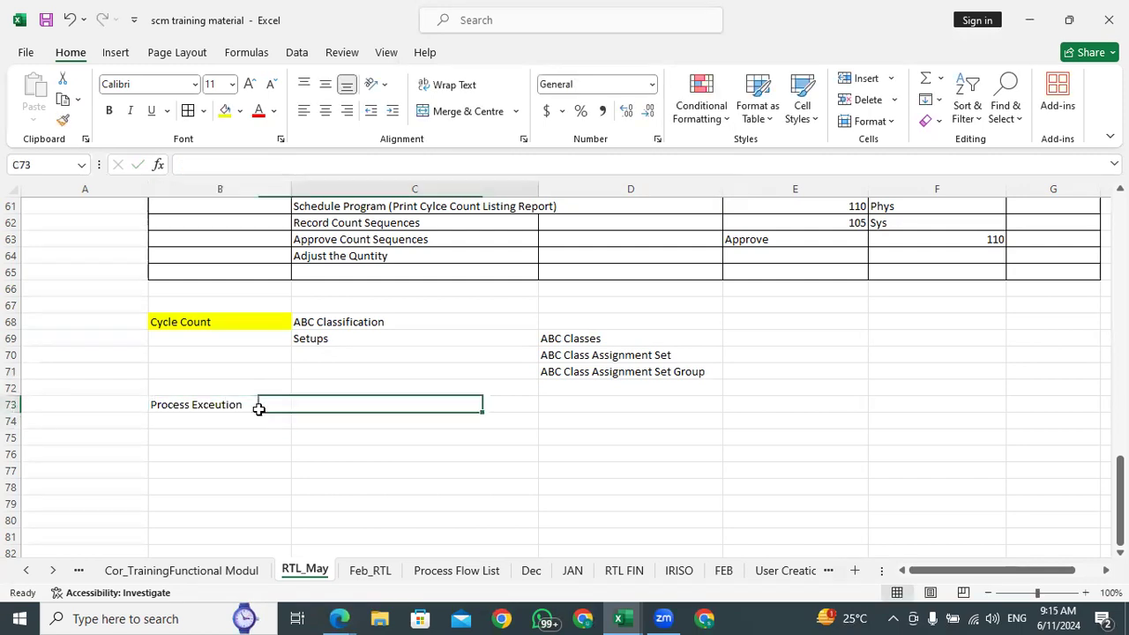
pyautogui.write('Create')
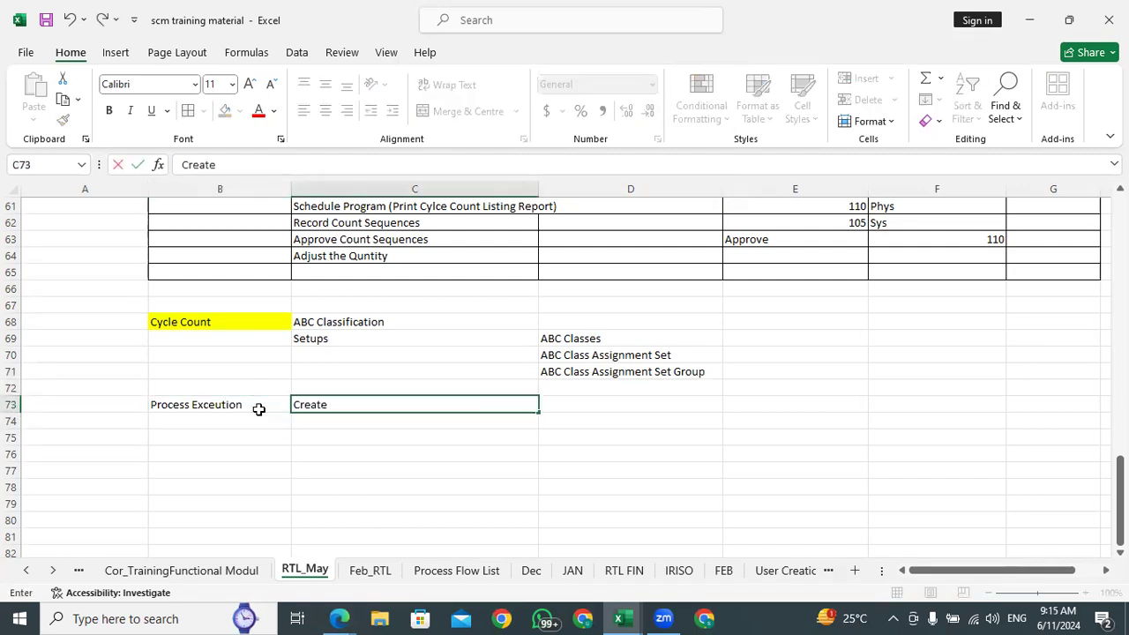
pyautogui.write(' Cycle Count')
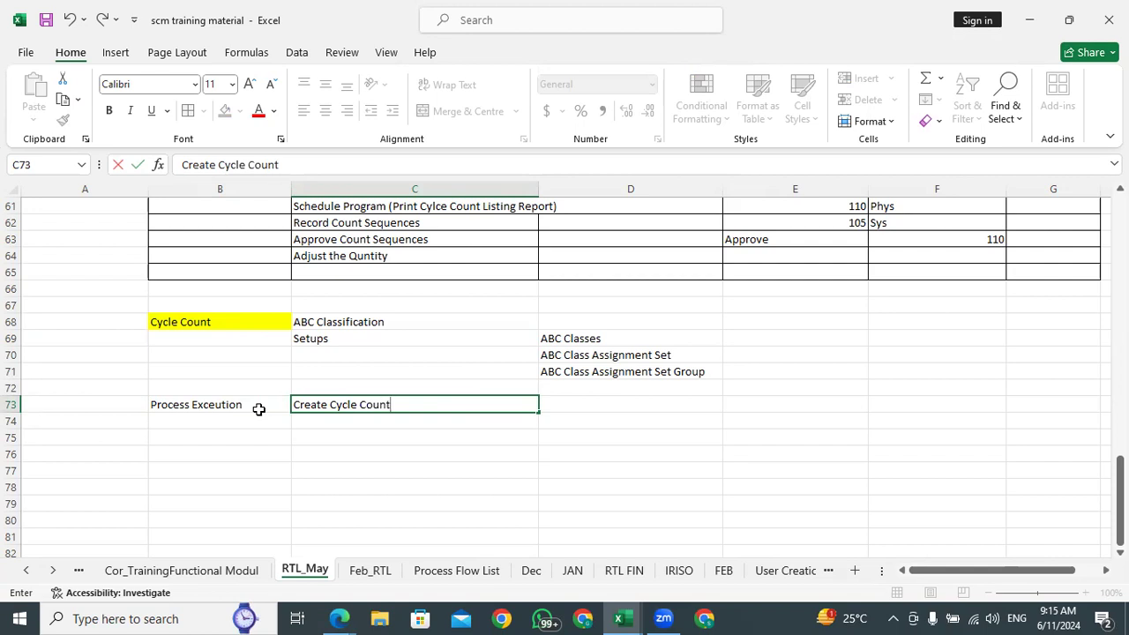
pyautogui.press('Return')
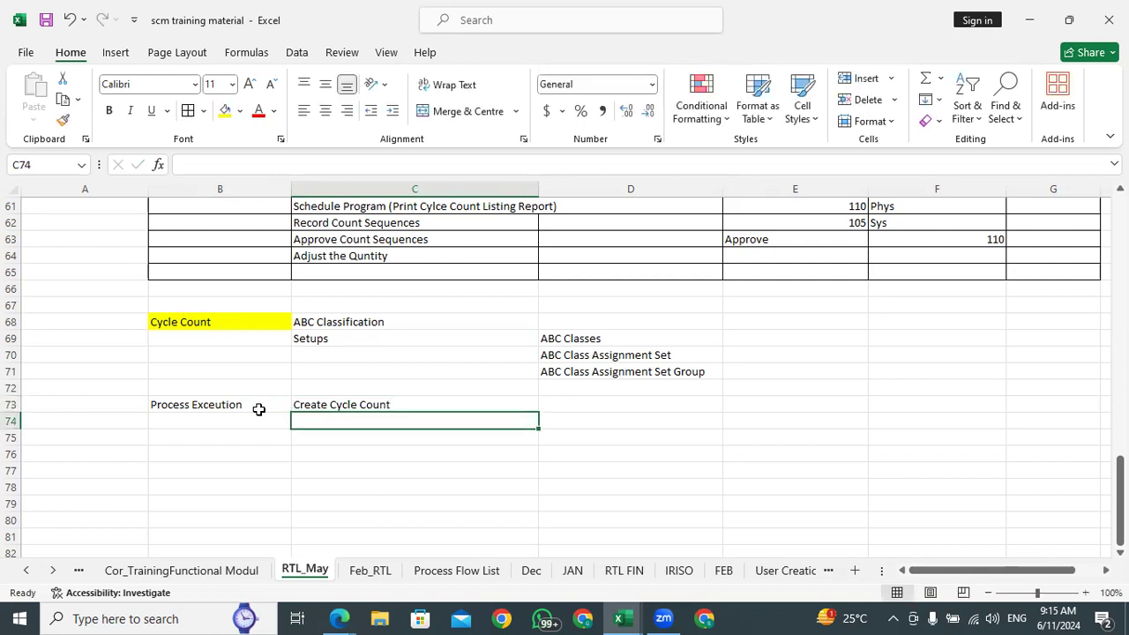
# Enter Submit in cell C74 and Manage Cycle Count Schedule in C75 as further process execution steps
pyautogui.write('Submit')
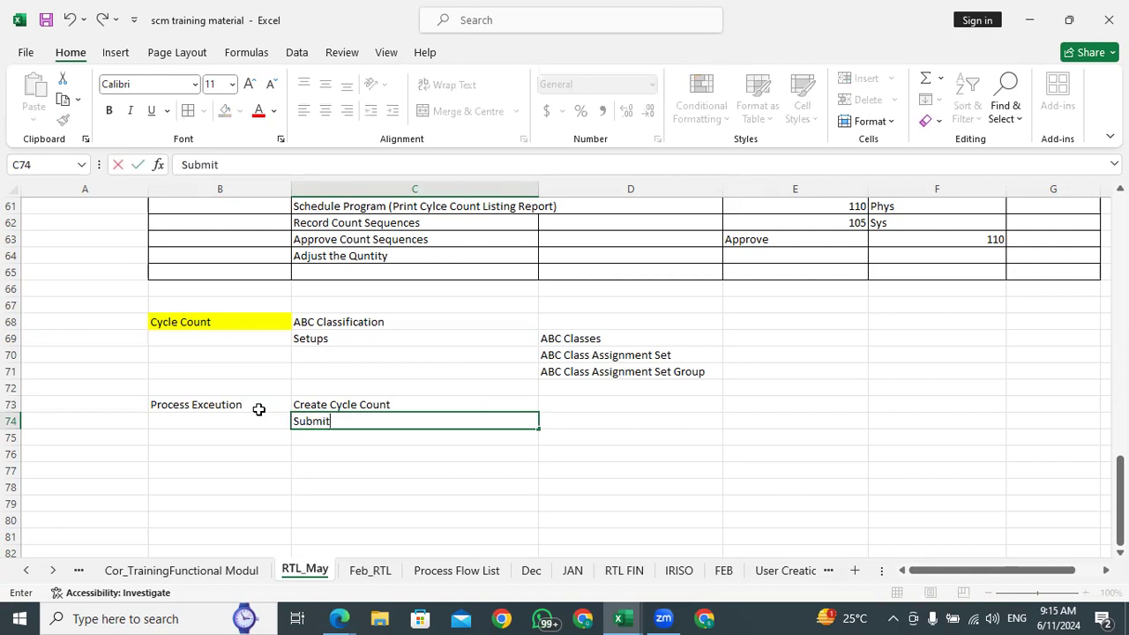
pyautogui.press('Return')
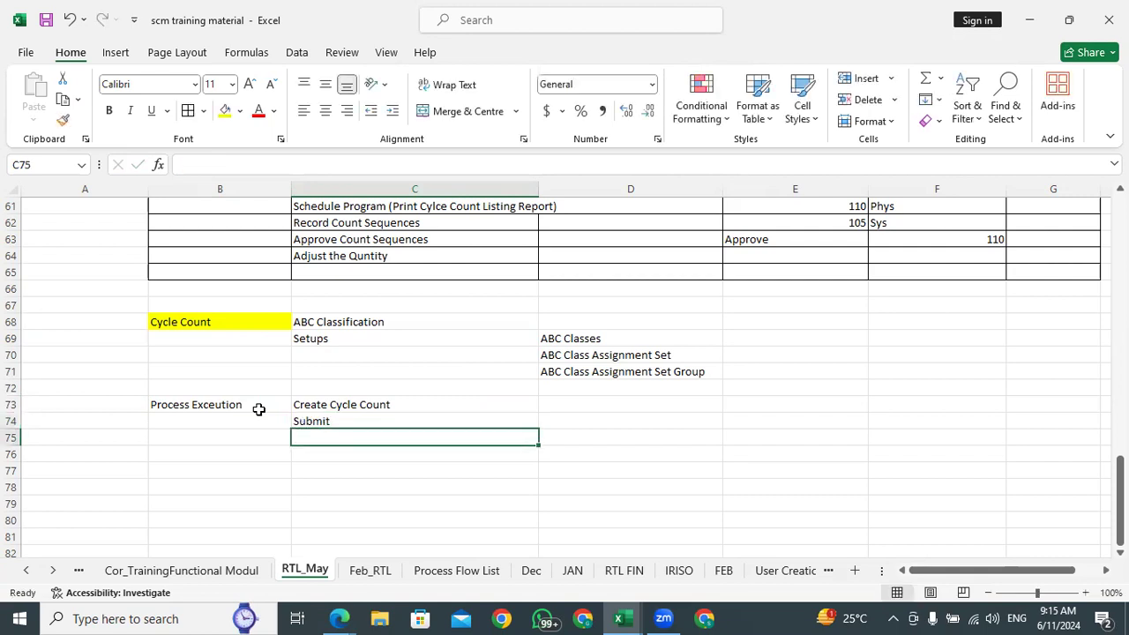
pyautogui.write('Manag')
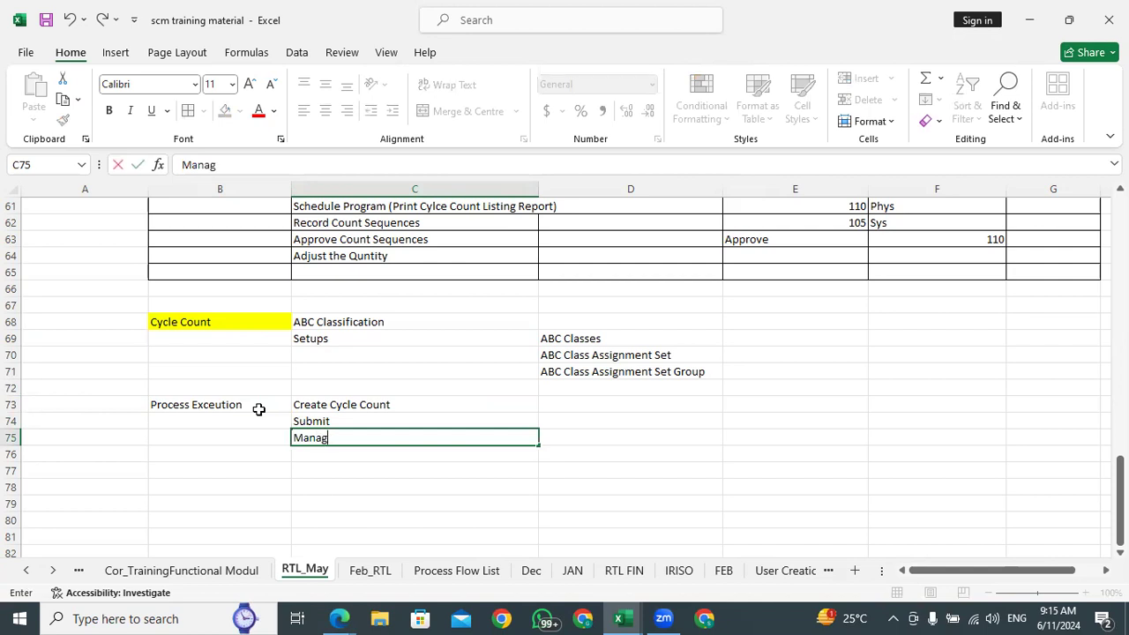
pyautogui.write('e Cycle Count Sc')
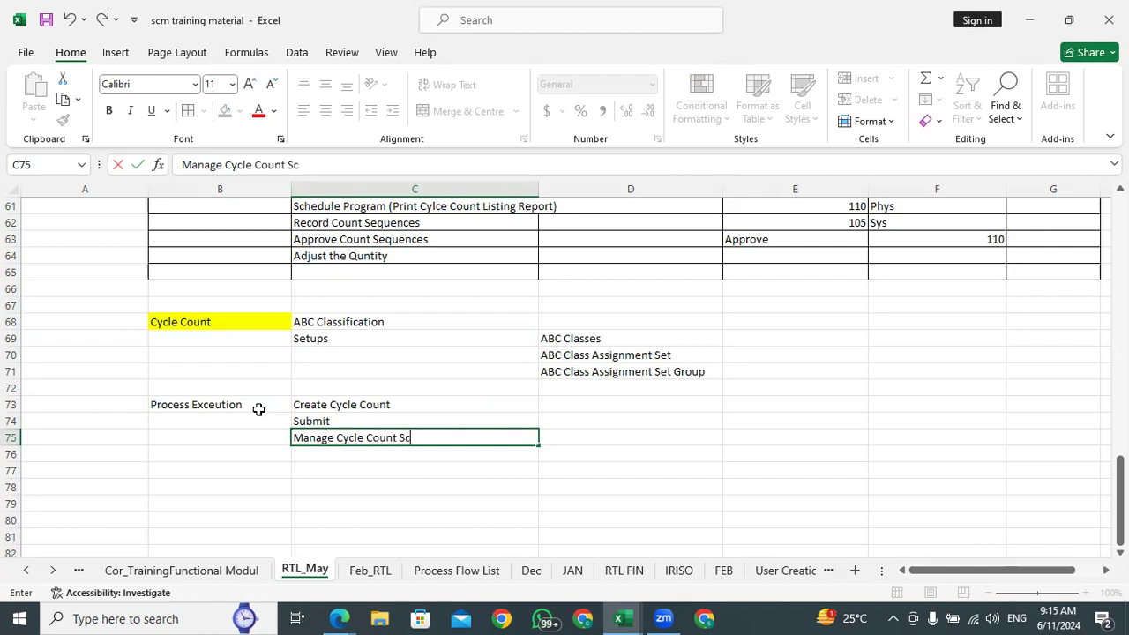
pyautogui.write('hedule')
pyautogui.press('Return')
# Enter Manage Cycle Count Sequency in cell C76 below the schedule step
pyautogui.write('Manage ')
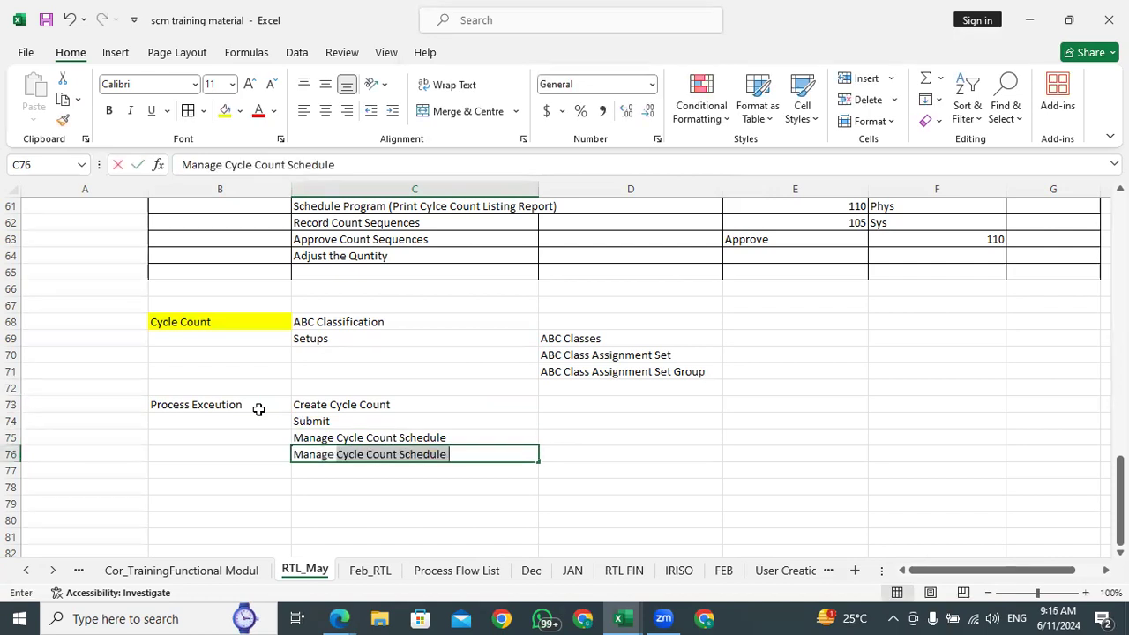
pyautogui.write('Cyc;')
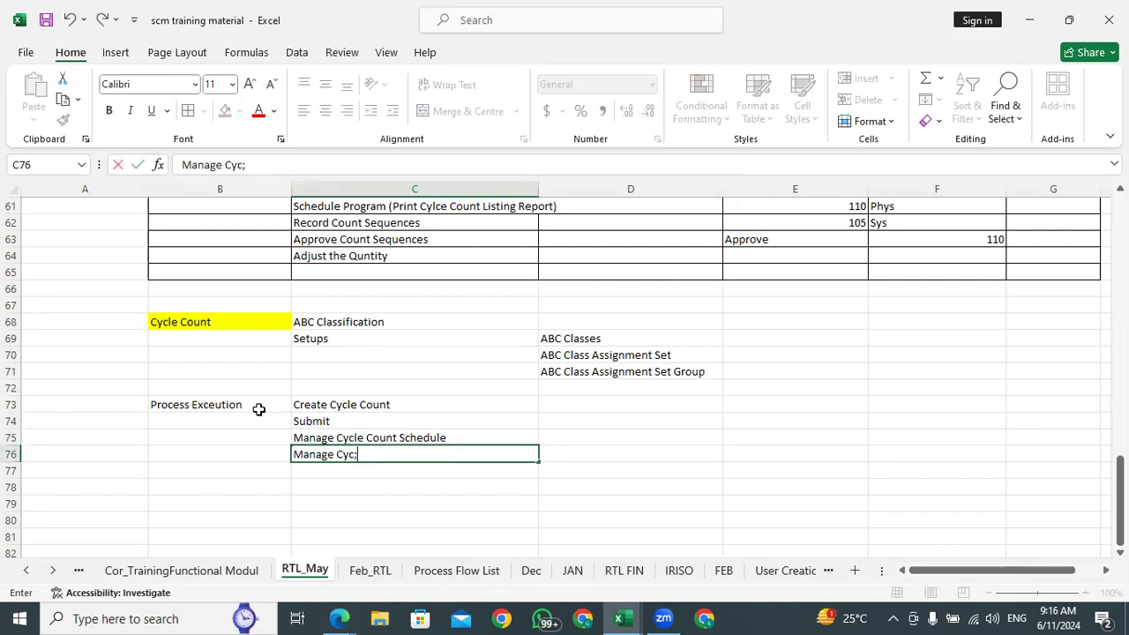
pyautogui.press('BackSpace')
pyautogui.write('le Count Sequency')
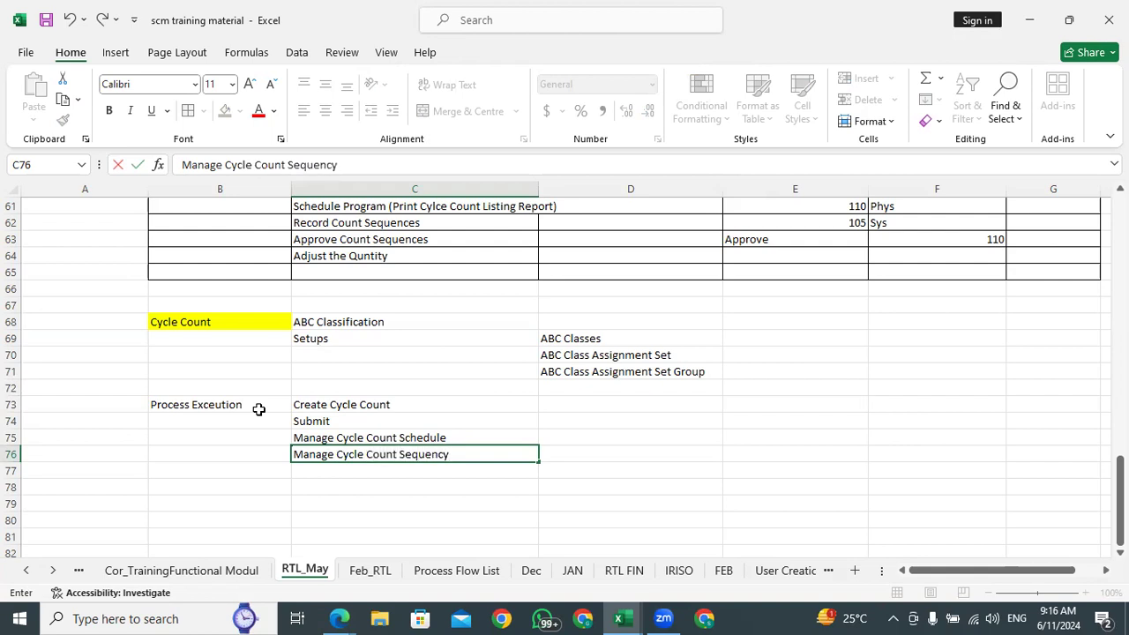
pyautogui.press('Return')
pyautogui.write('Man')
pyautogui.press('BackSpace')
pyautogui.write('Recor')
pyautogui.press('BackSpace')
pyautogui.press('BackSpace')
pyautogui.press('BackSpace')
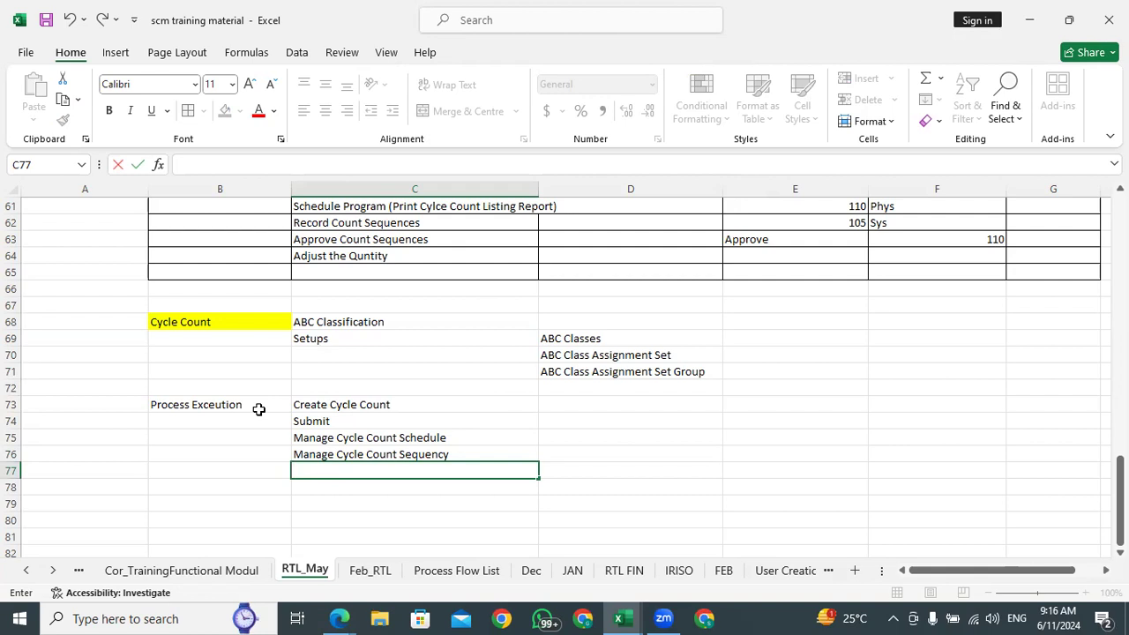
# Enter Run the Schedule Program(Print Cycle Count Listing Report) in cell C77
pyautogui.write('Run')
pyautogui.write(' the')
pyautogui.write('n the S')
pyautogui.write('ch')
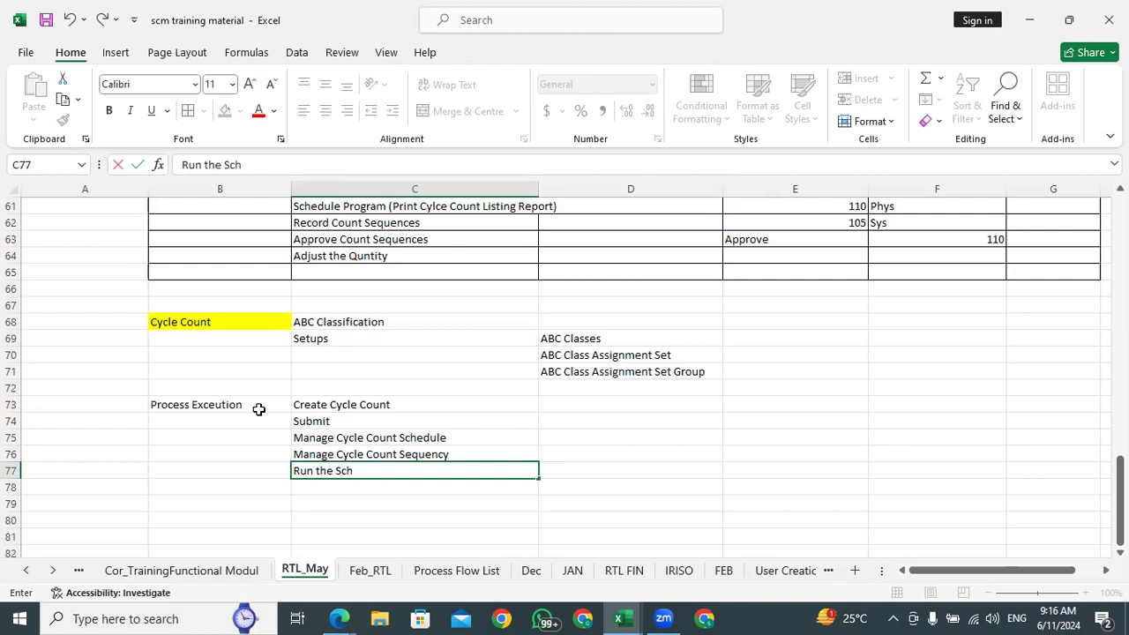
pyautogui.write('edule Program')
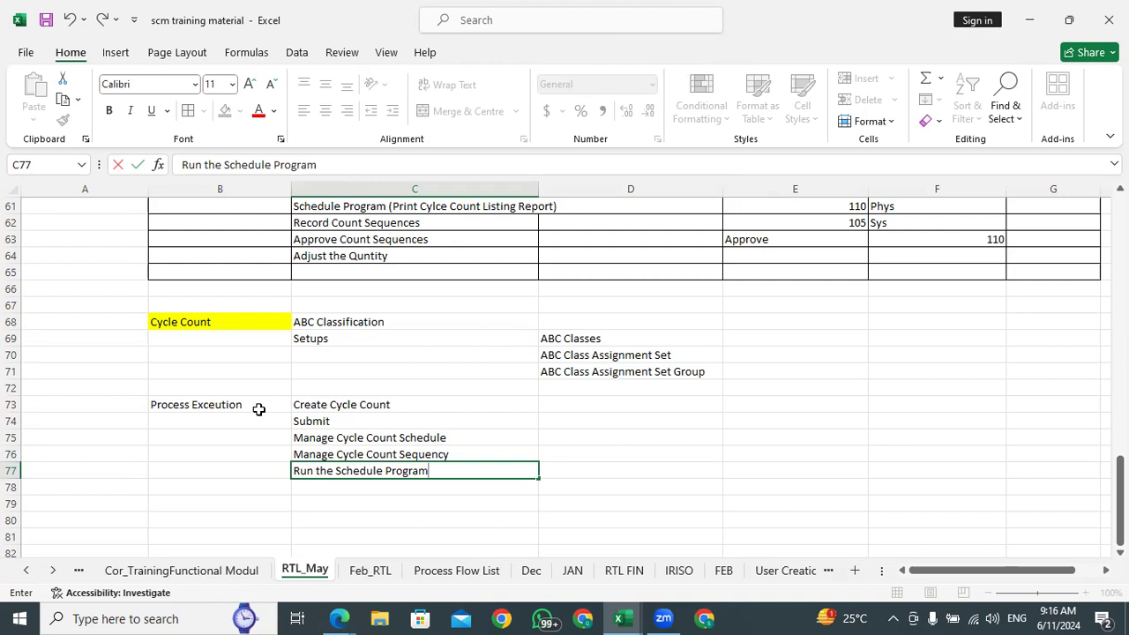
pyautogui.write('(Print M')
pyautogui.press('BackSpace')
pyautogui.write('Cycle ')
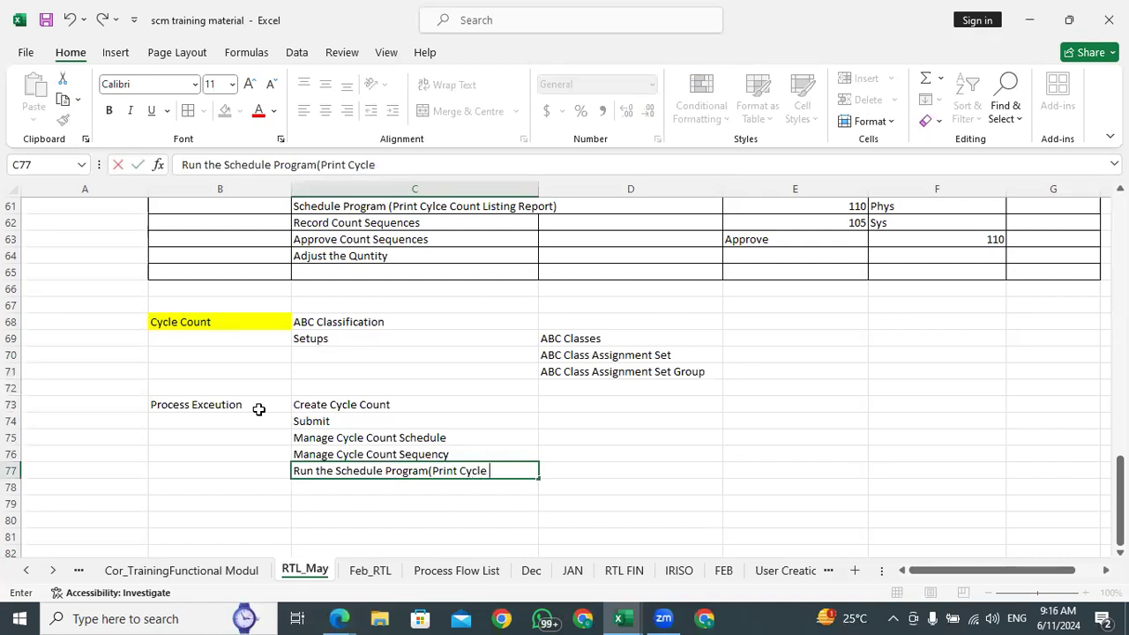
pyautogui.write('Count Listing')
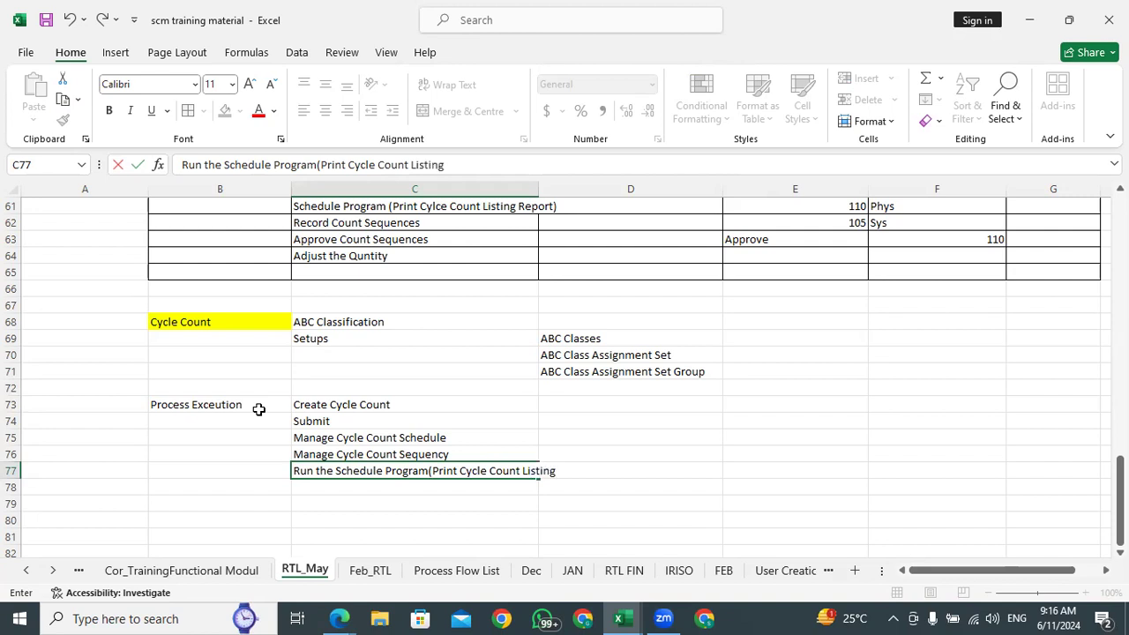
pyautogui.write(' Report)')
# Enter Record the Count Sequencyes in cell C78 as the step following the schedule program
pyautogui.click(344, 488)
pyautogui.write('Recor')
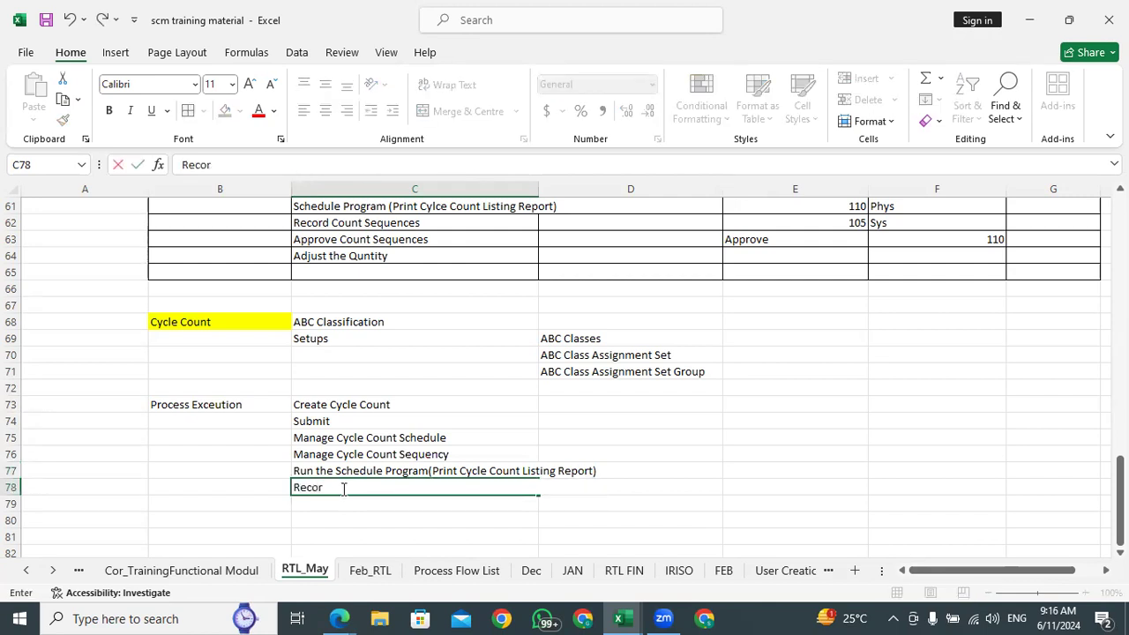
pyautogui.write('d the Count Sequencyes')
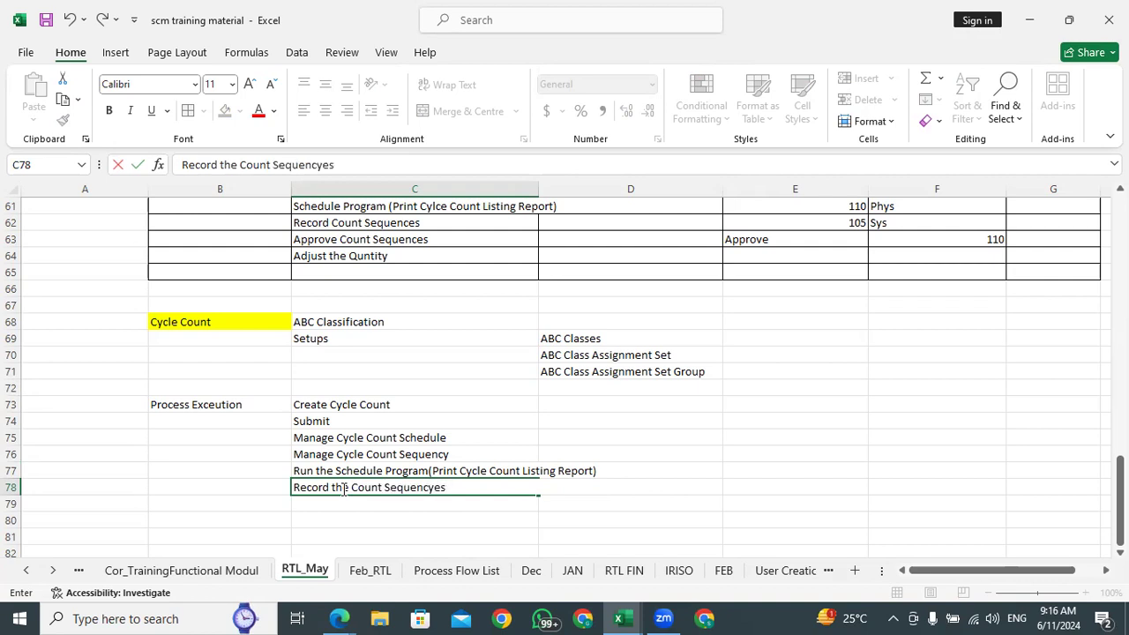
pyautogui.press('Return')
# Enter Approve the Count in cell C79 as the next process execution step
pyautogui.write('Approve the')
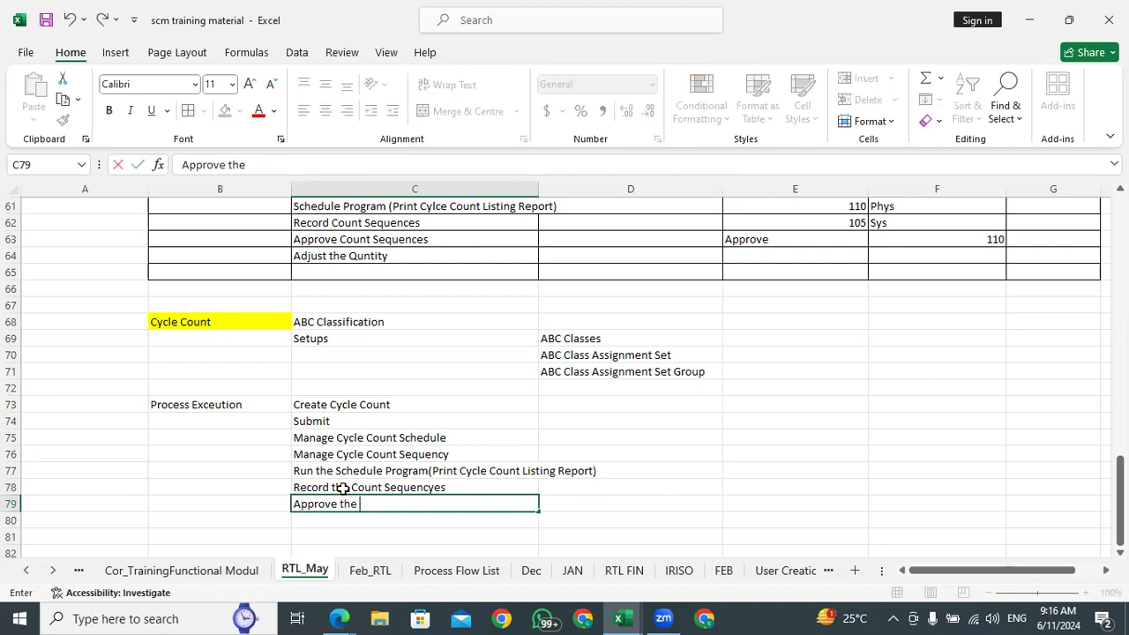
pyautogui.write(' Count')
pyautogui.press('Return')
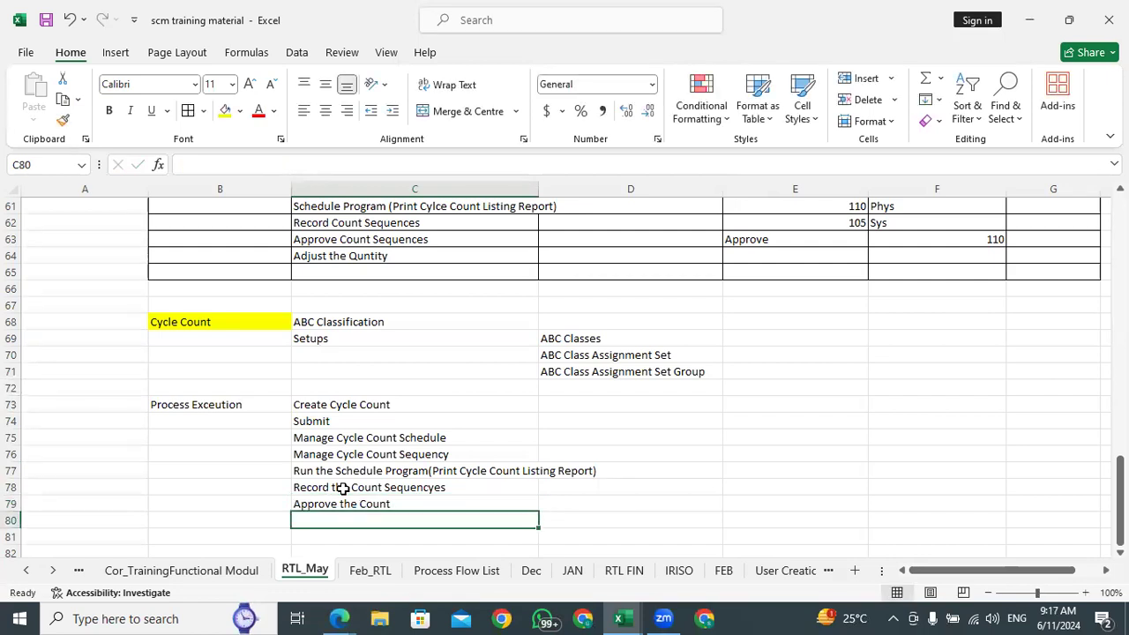
# Enter Validate the on hand Quantity in cell C80 as the last process execution step
pyautogui.write('Valida')
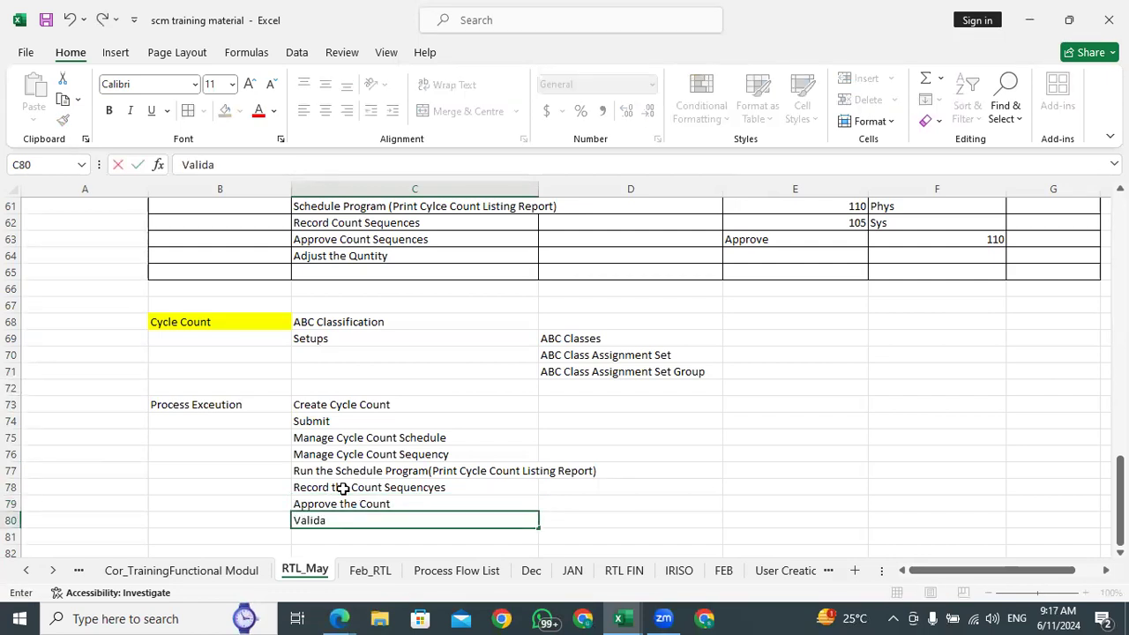
pyautogui.write('te the on hna')
pyautogui.press('BackSpace')
pyautogui.press('BackSpace')
pyautogui.write('and')
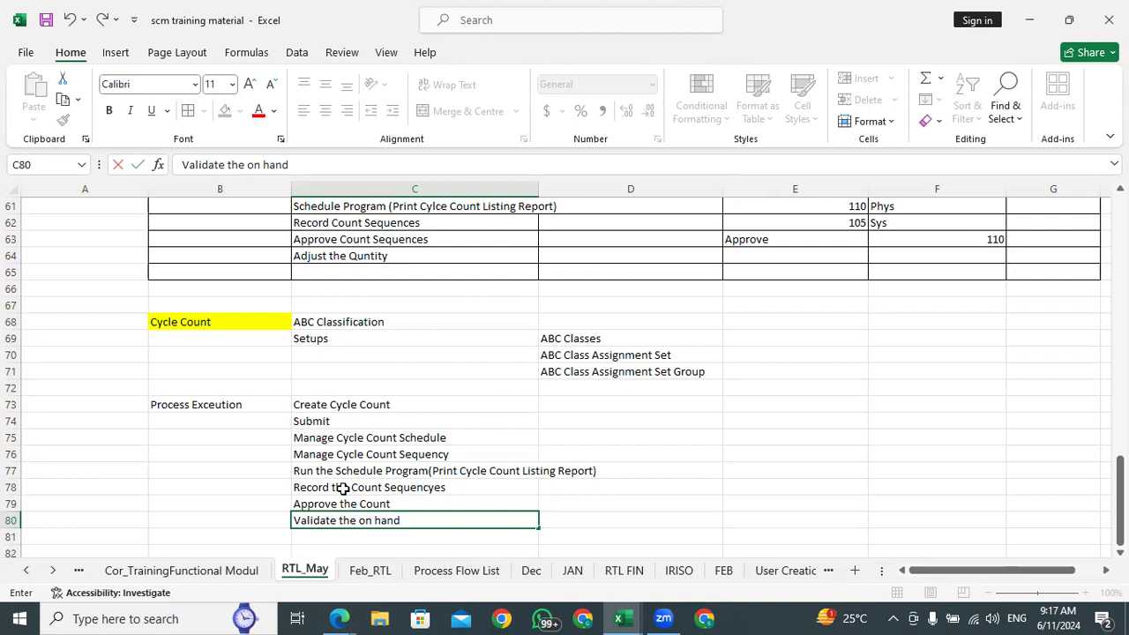
pyautogui.write(' Quantity')
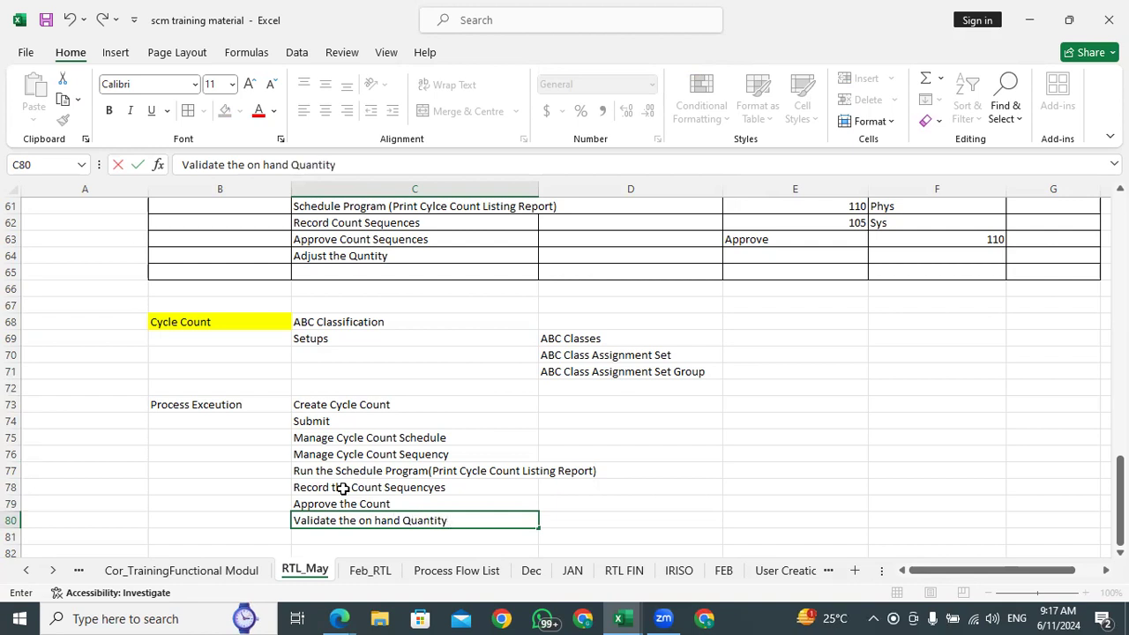
pyautogui.click(355, 340)
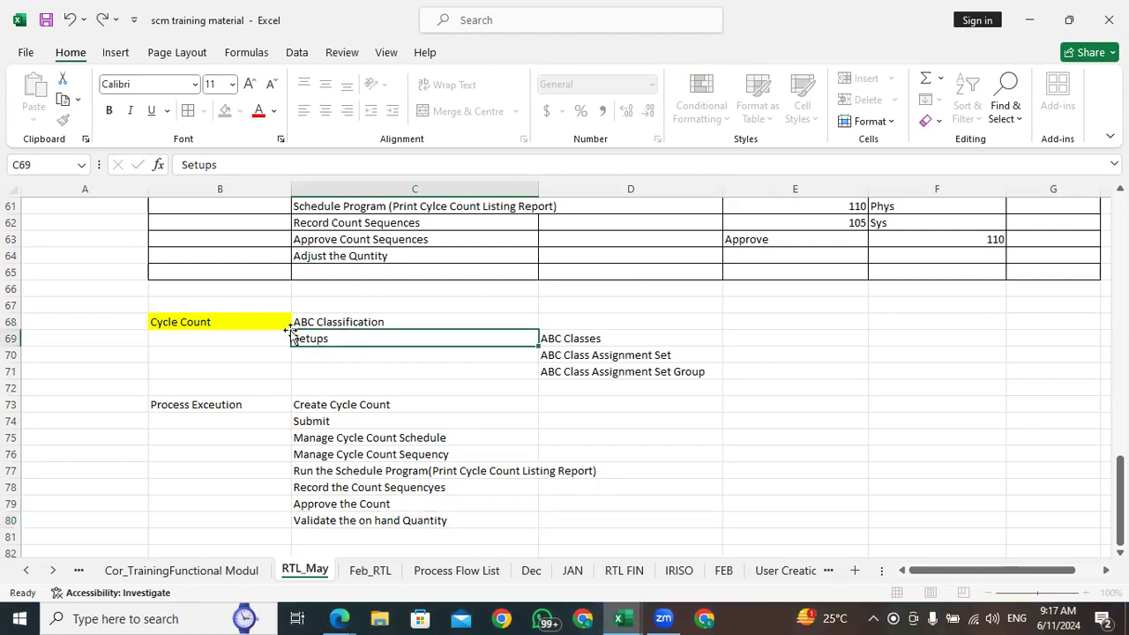
# Apply all borders to the Cycle Count setups and process execution table in B68:D81
pyautogui.click(207, 324)
pyautogui.hotkey('shift', 'Right')
pyautogui.hotkey('shift', 'Right')
pyautogui.hotkey('shift', 'Down')
pyautogui.hotkey('shift', 'Down')
pyautogui.hotkey('shift', 'Down')
pyautogui.hotkey('shift', 'Down')
pyautogui.hotkey('shift', 'Down')
pyautogui.hotkey('shift', 'Down')
pyautogui.hotkey('shift', 'Down')
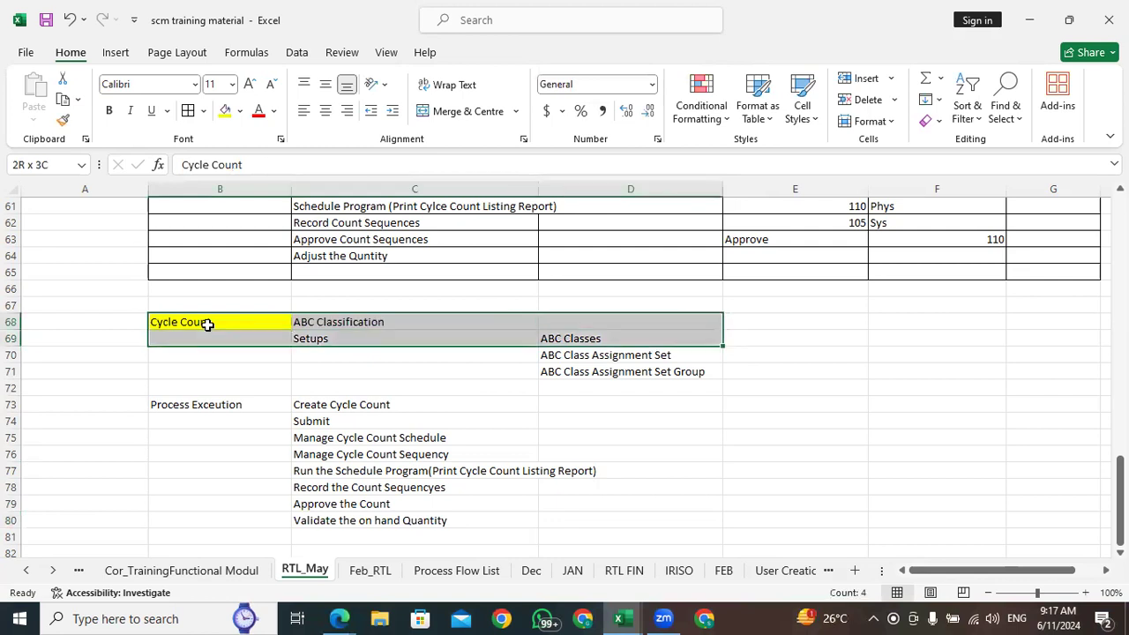
pyautogui.hotkey('shift', 'Down')
pyautogui.hotkey('shift', 'Down')
pyautogui.hotkey('shift', 'Down')
pyautogui.hotkey('shift', 'Down')
pyautogui.hotkey('shift', 'Down')
pyautogui.hotkey('shift', 'Down')
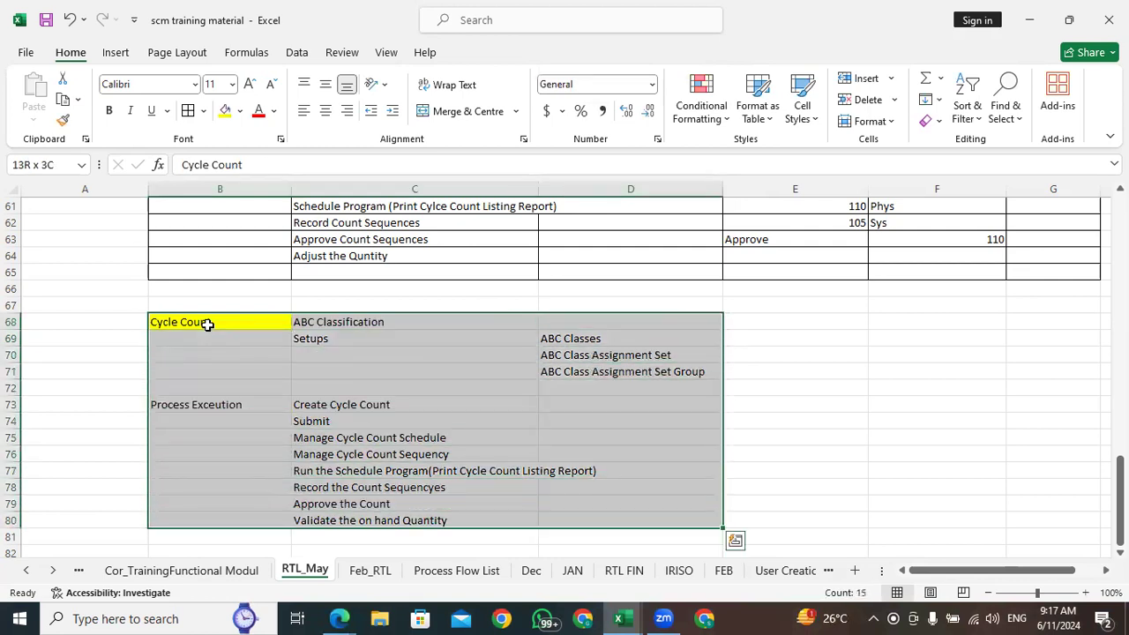
pyautogui.click(188, 110)
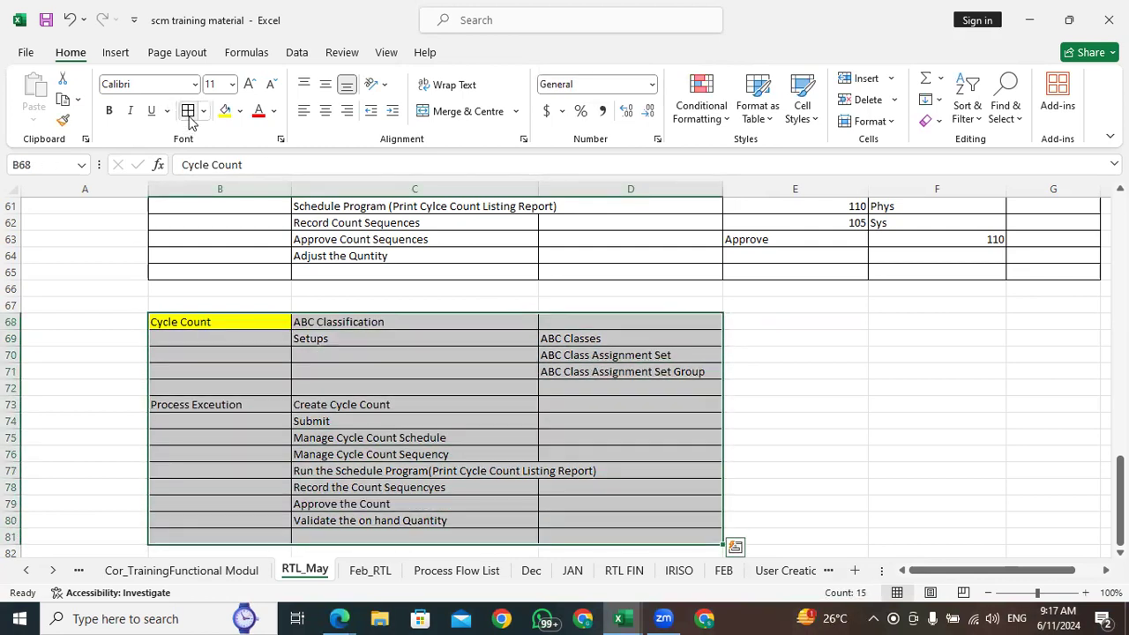
# Highlight the Process Exceution label in cell B73 with the yellow fill colour
pyautogui.click(637, 368)
pyautogui.click(333, 389)
pyautogui.click(249, 403)
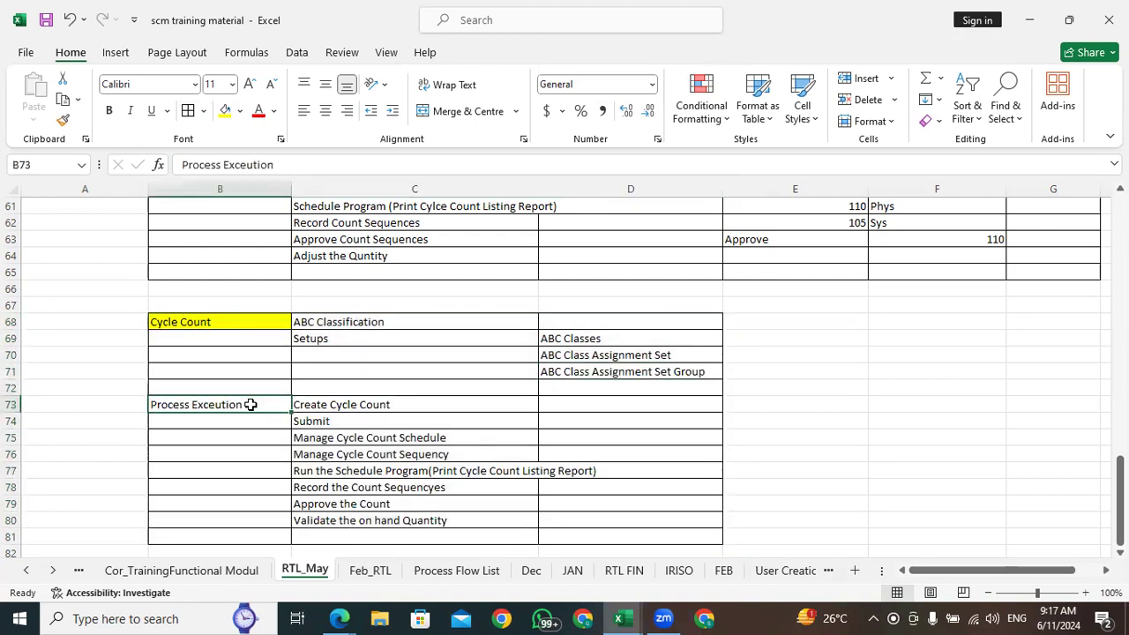
pyautogui.click(441, 385)
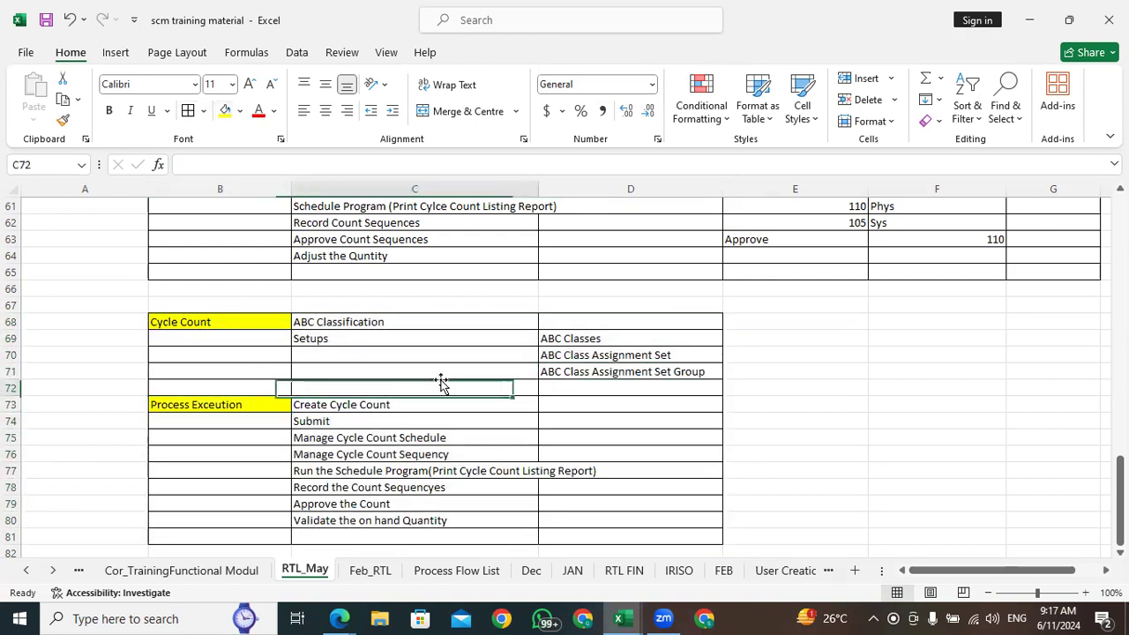
# Review the Inv Accuracy Methods section starting at row 36, and return to the Cycle Count table at row 68
pyautogui.scroll(10, 397, 353)
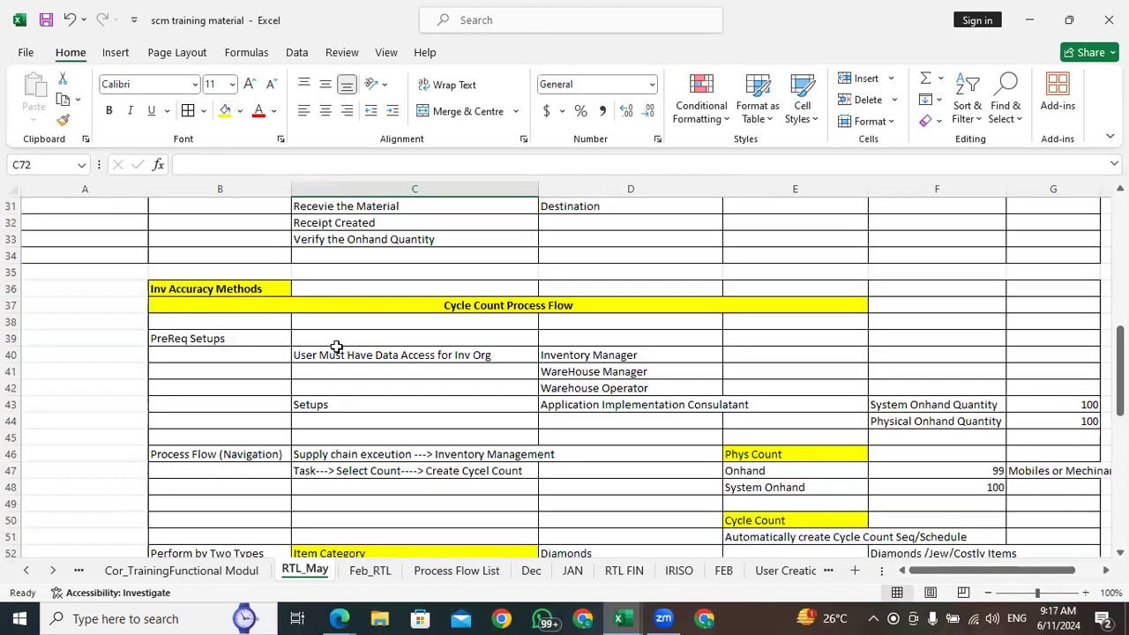
pyautogui.click(199, 293)
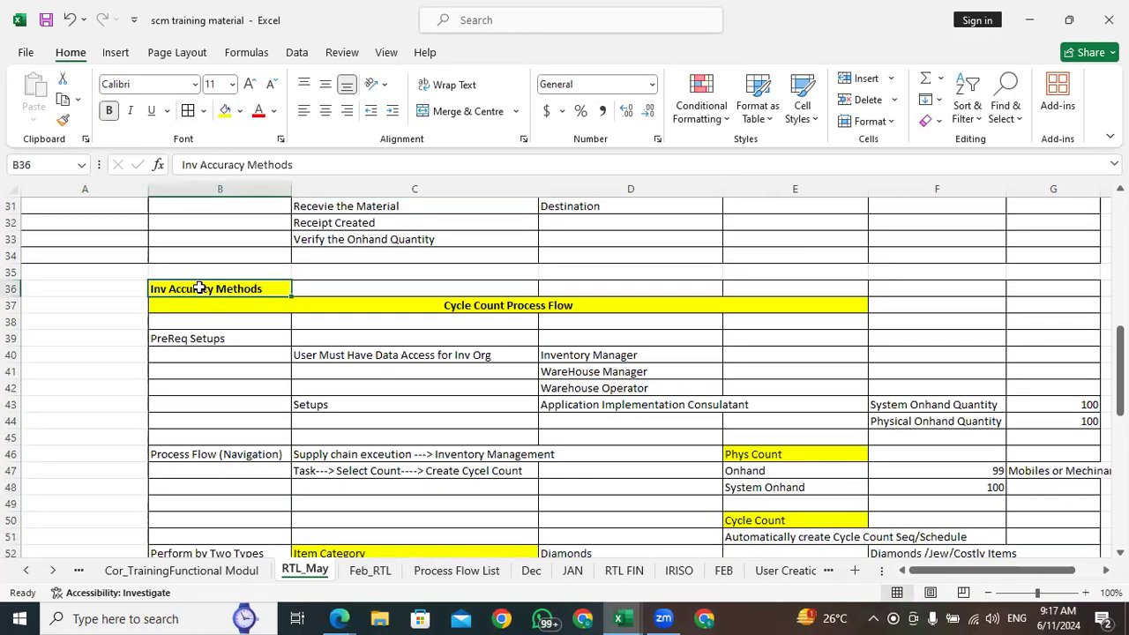
pyautogui.moveTo(1120, 349); pyautogui.dragTo(1120, 480)
pyautogui.click(1120, 483)
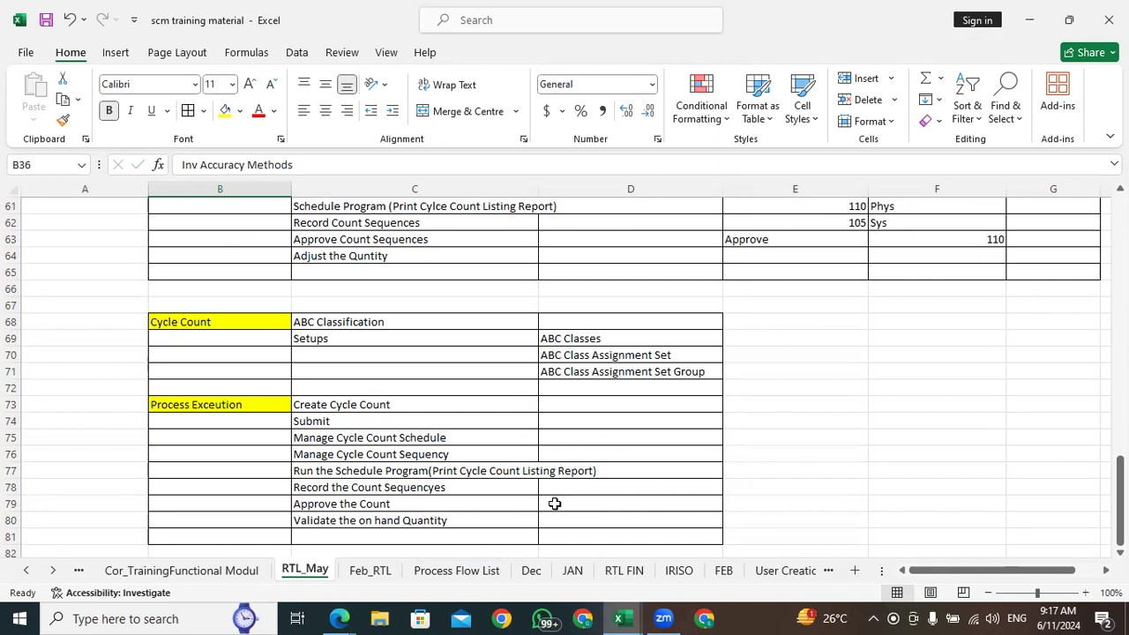
pyautogui.click(189, 326)
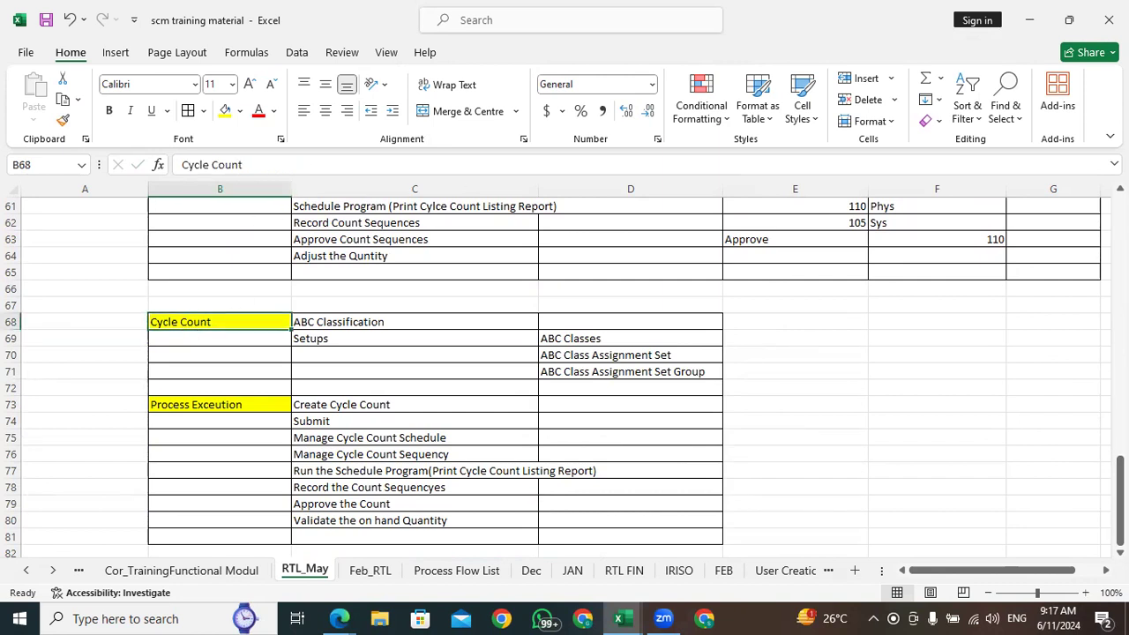
pyautogui.click(1120, 472)
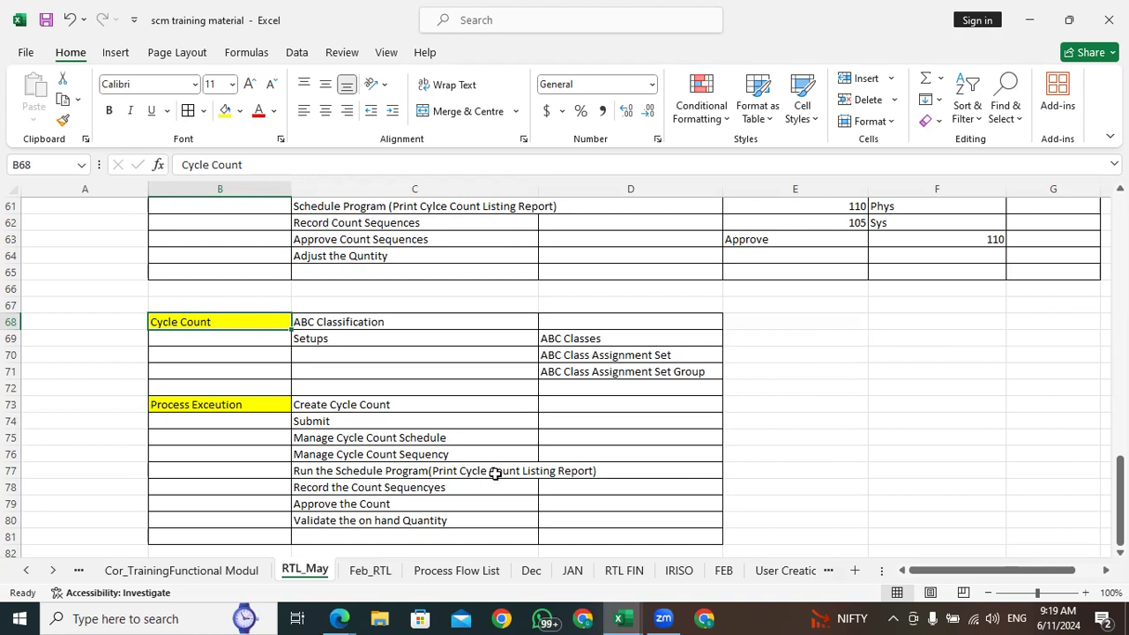
# Review the ABC Classification, its setups and the first process execution steps in the Cycle Count table
pyautogui.click(584, 372)
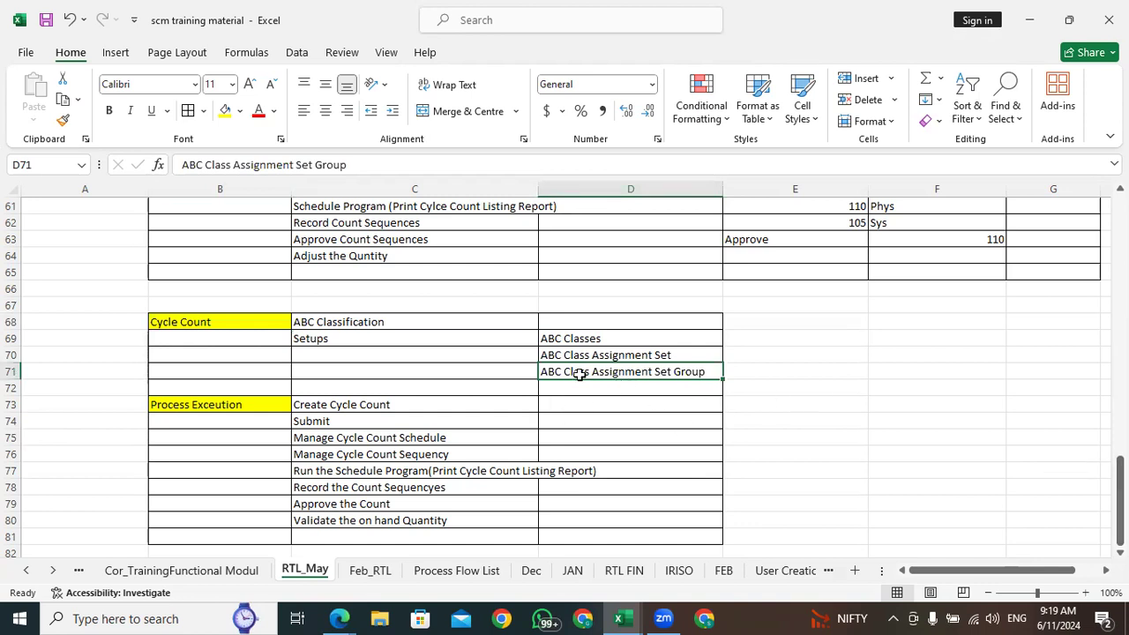
pyautogui.click(314, 405)
pyautogui.click(330, 424)
pyautogui.click(346, 438)
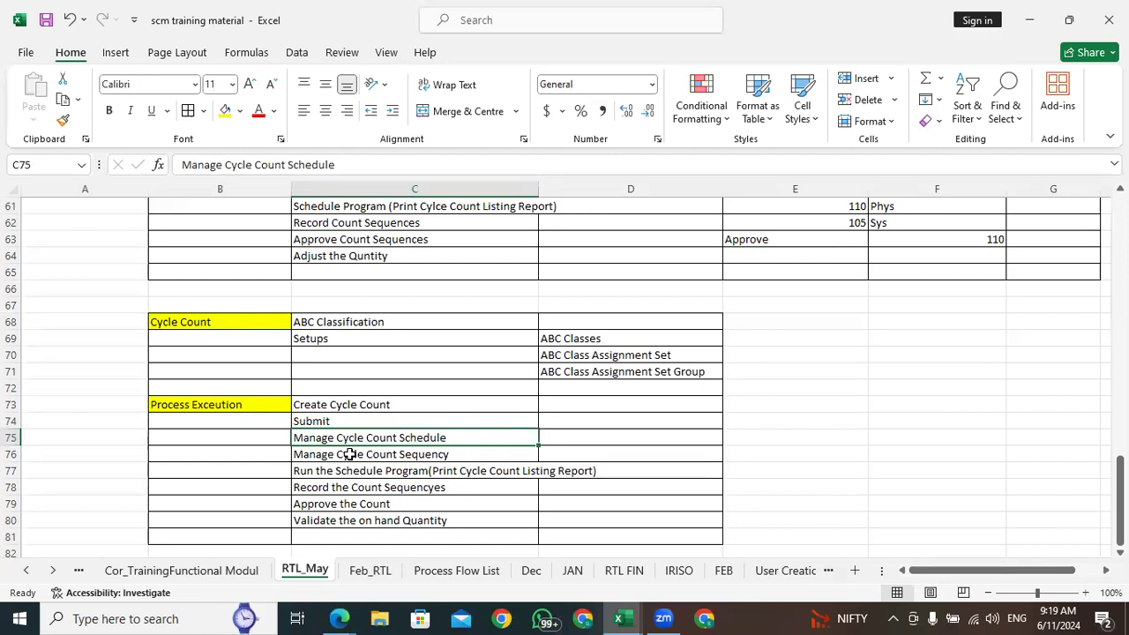
pyautogui.click(283, 45)
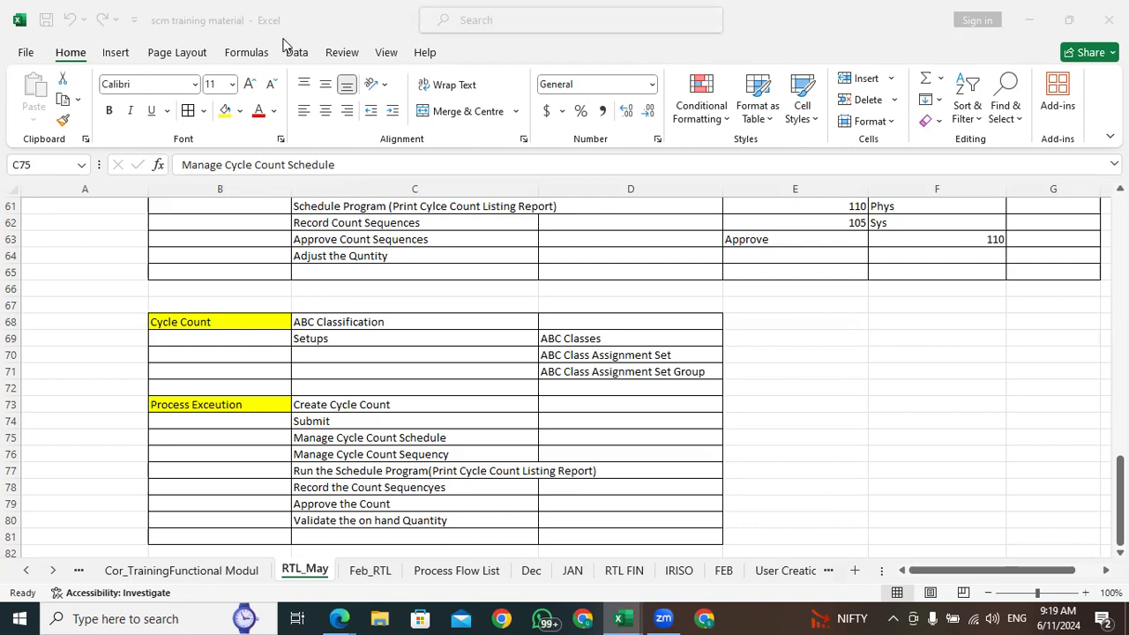
pyautogui.click(308, 322)
pyautogui.click(308, 322)
pyautogui.click(324, 339)
pyautogui.click(325, 321)
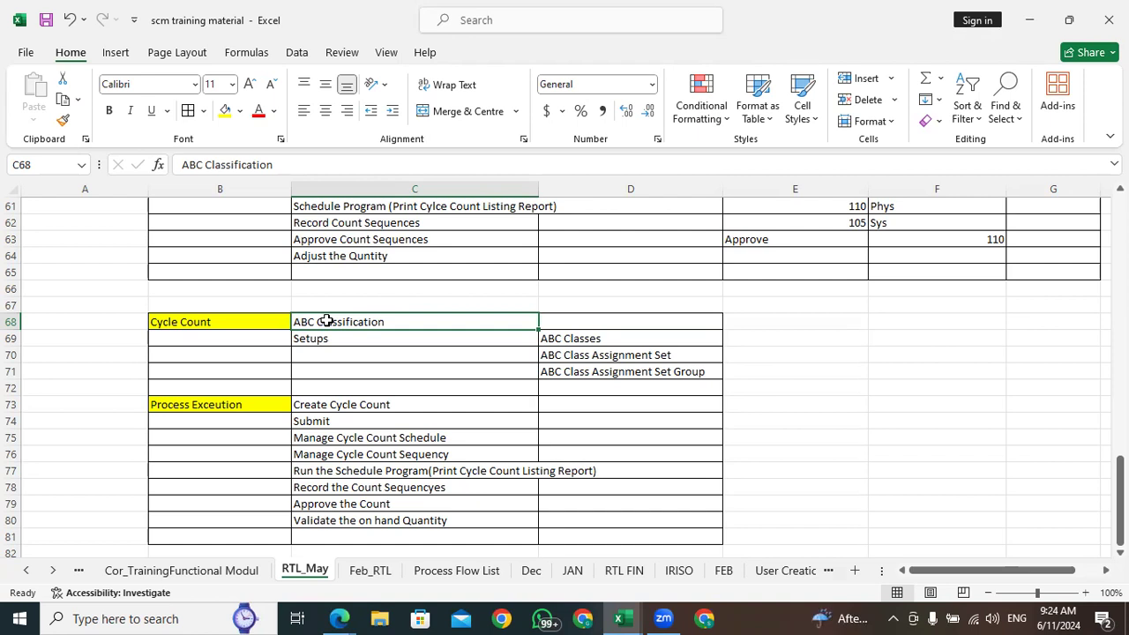
# Switch to the Manage Cycle Counts browser window and go to the Oracle home page
pyautogui.moveTo(339, 618)
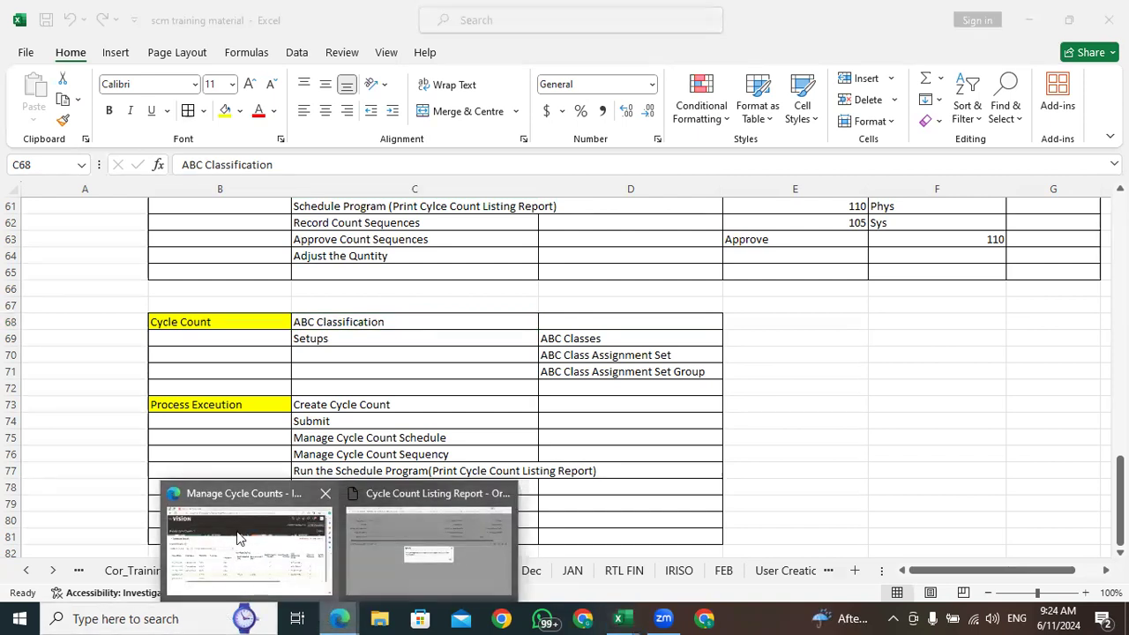
pyautogui.click(239, 537)
pyautogui.click(899, 83)
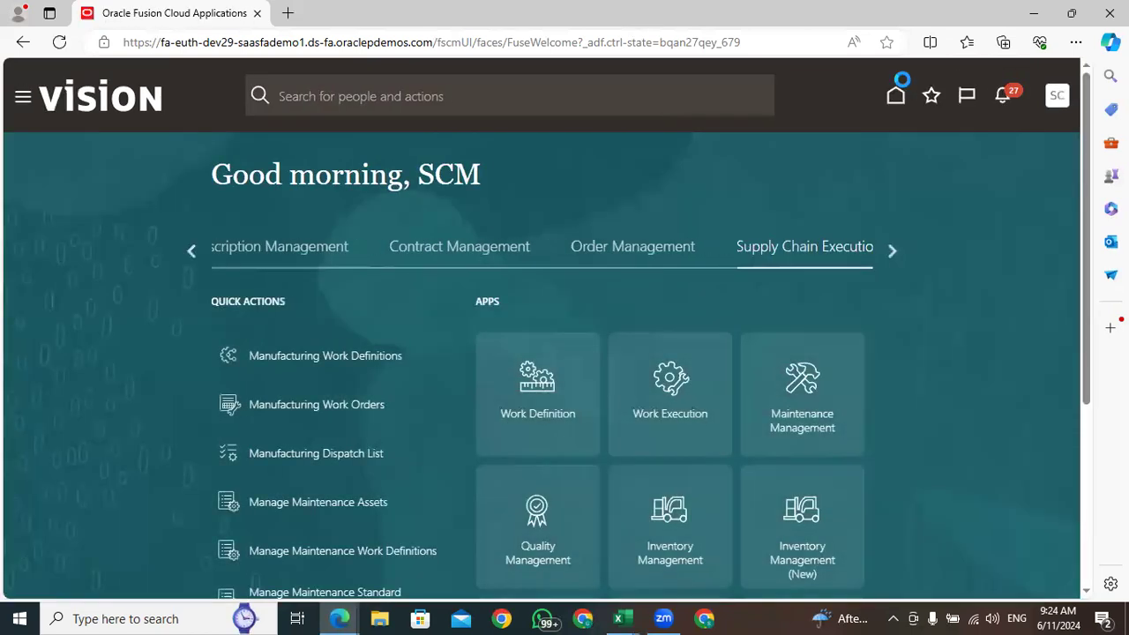
pyautogui.scroll(-4, 1005, 298)
pyautogui.scroll(4, 992, 421)
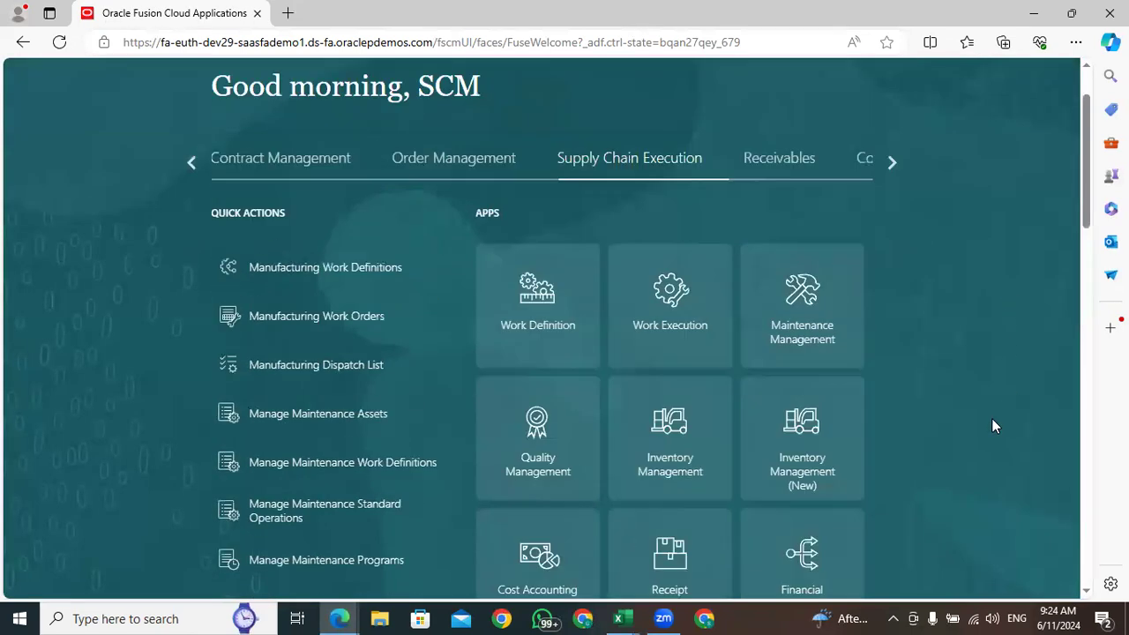
# Display the Others group of apps on the home page
pyautogui.click(892, 245)
pyautogui.click(893, 244)
pyautogui.click(892, 244)
pyautogui.click(892, 244)
pyautogui.click(892, 245)
pyautogui.click(892, 244)
pyautogui.click(893, 244)
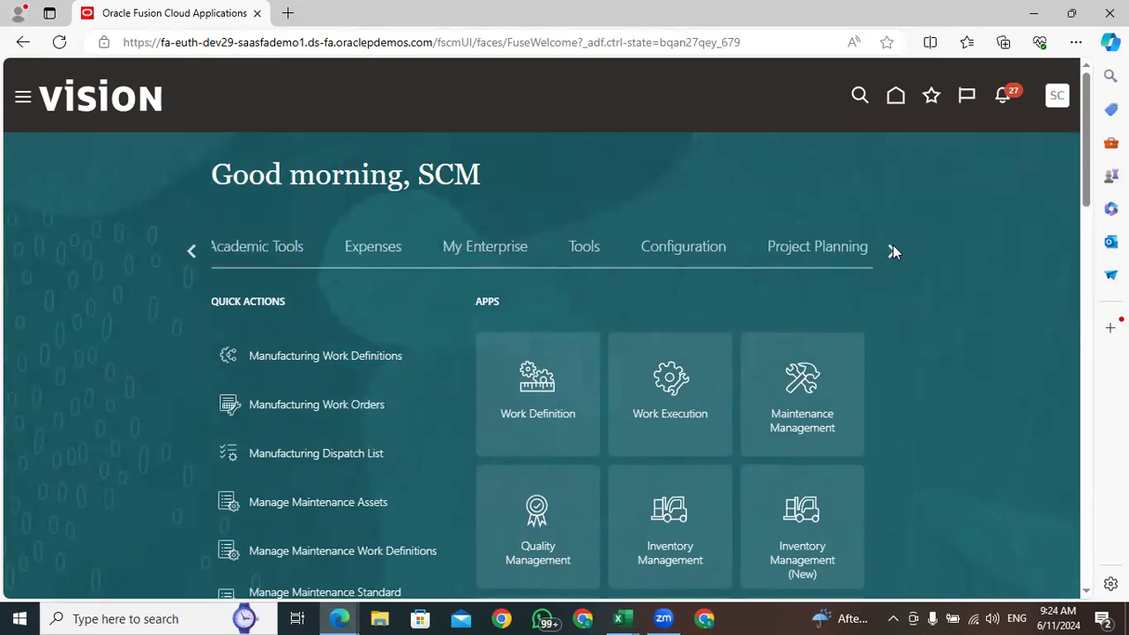
pyautogui.click(892, 246)
pyautogui.moveTo(417, 272); pyautogui.dragTo(388, 251)
pyautogui.click(370, 248)
pyautogui.click(667, 210)
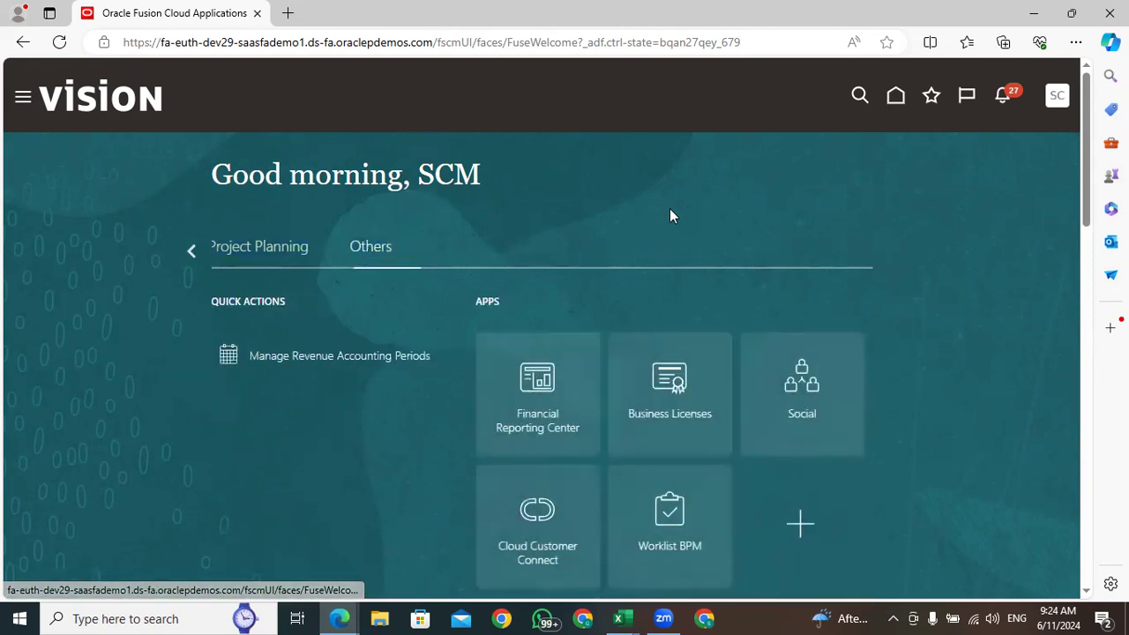
# Open the Financial Reporting Center and browse its report catalog
pyautogui.scroll(-4, 671, 212)
pyautogui.scroll(4, 673, 216)
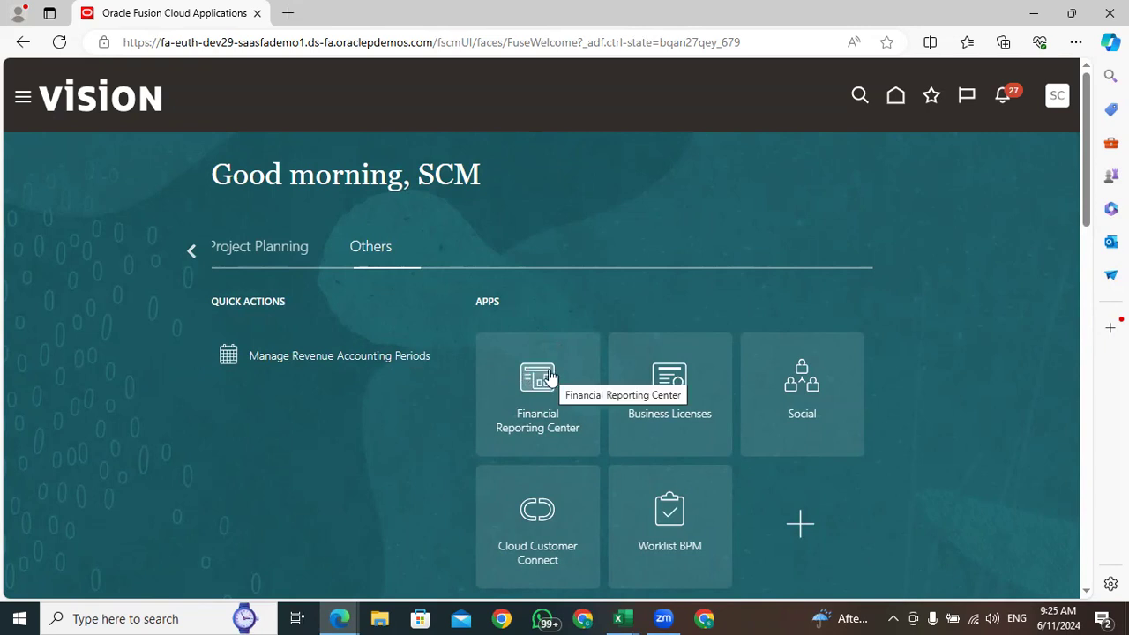
pyautogui.click(530, 391)
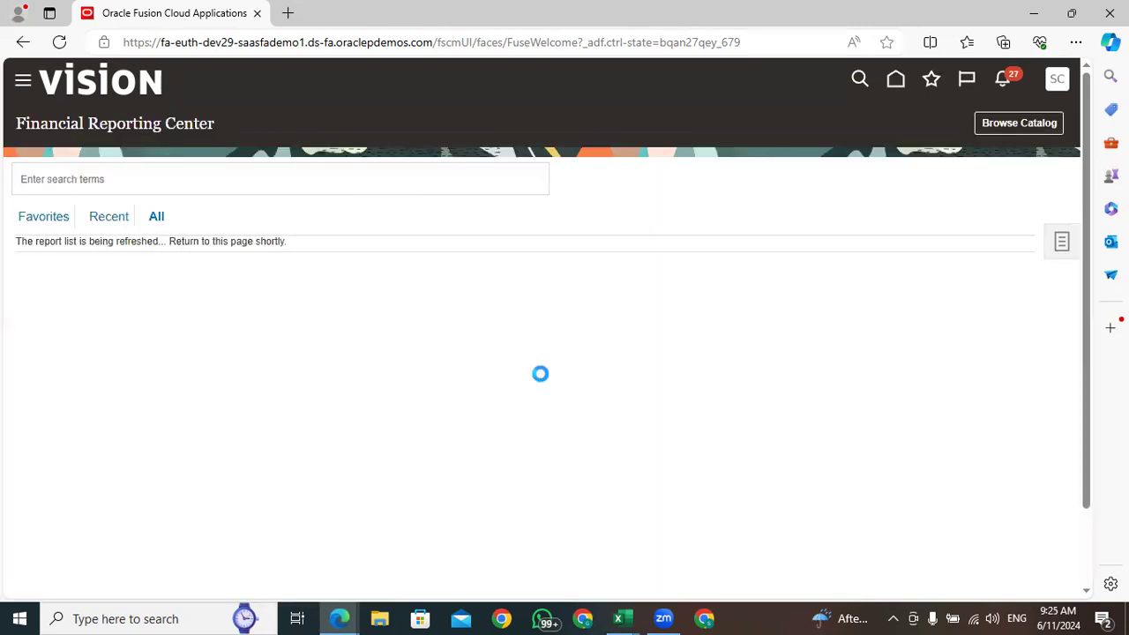
pyautogui.click(1021, 131)
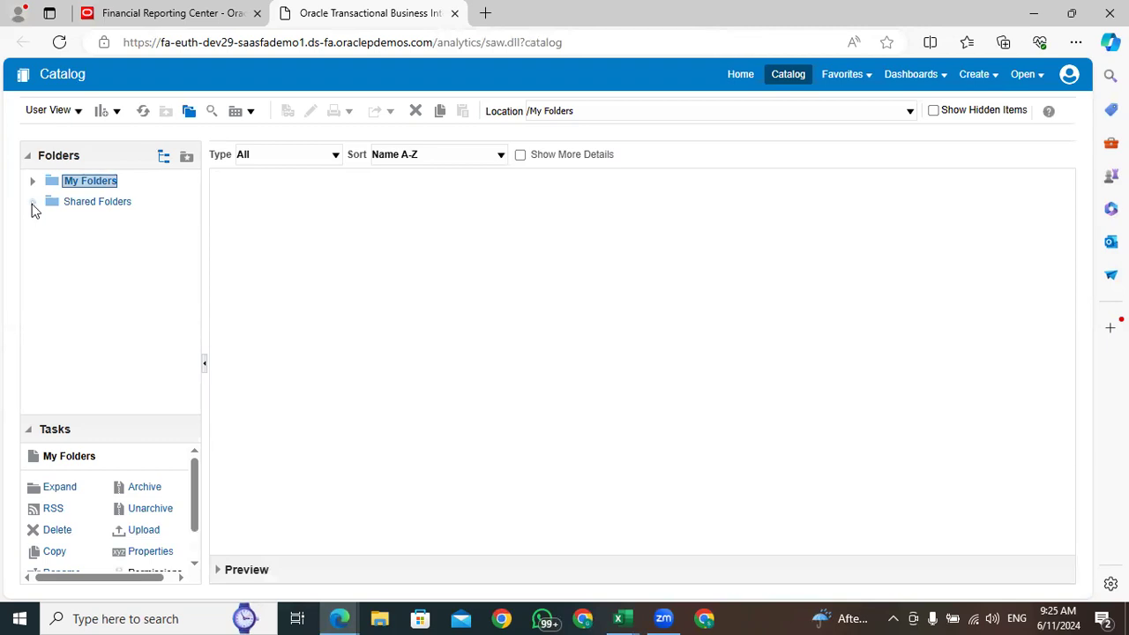
# Expand Shared Folders and Custom in the catalog, and look through the list of dashboards in the Dashboards folder
pyautogui.click(31, 202)
pyautogui.moveTo(195, 224)
pyautogui.mouseDown()
pyautogui.moveTo(195, 272)
pyautogui.moveTo(194, 208)
pyautogui.mouseUp()
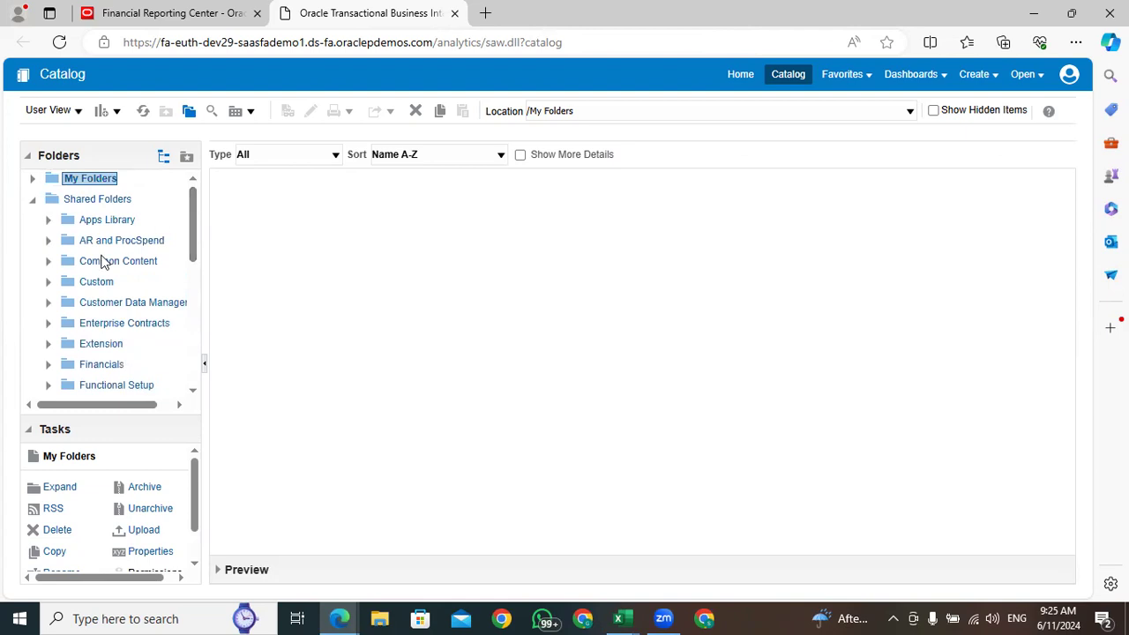
pyautogui.click(47, 282)
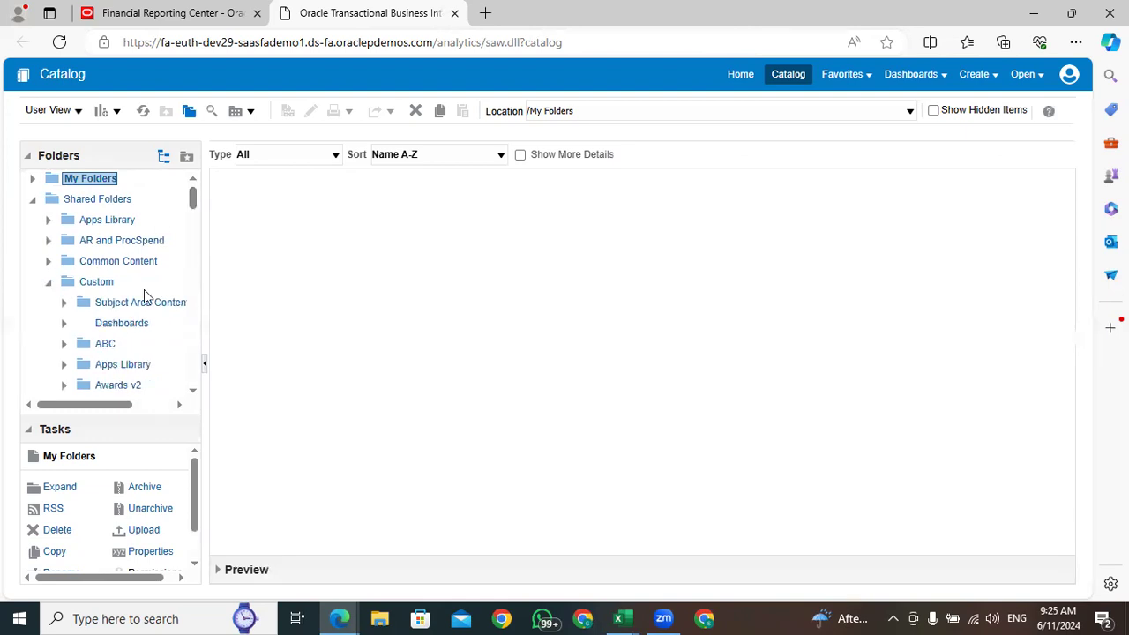
pyautogui.click(114, 323)
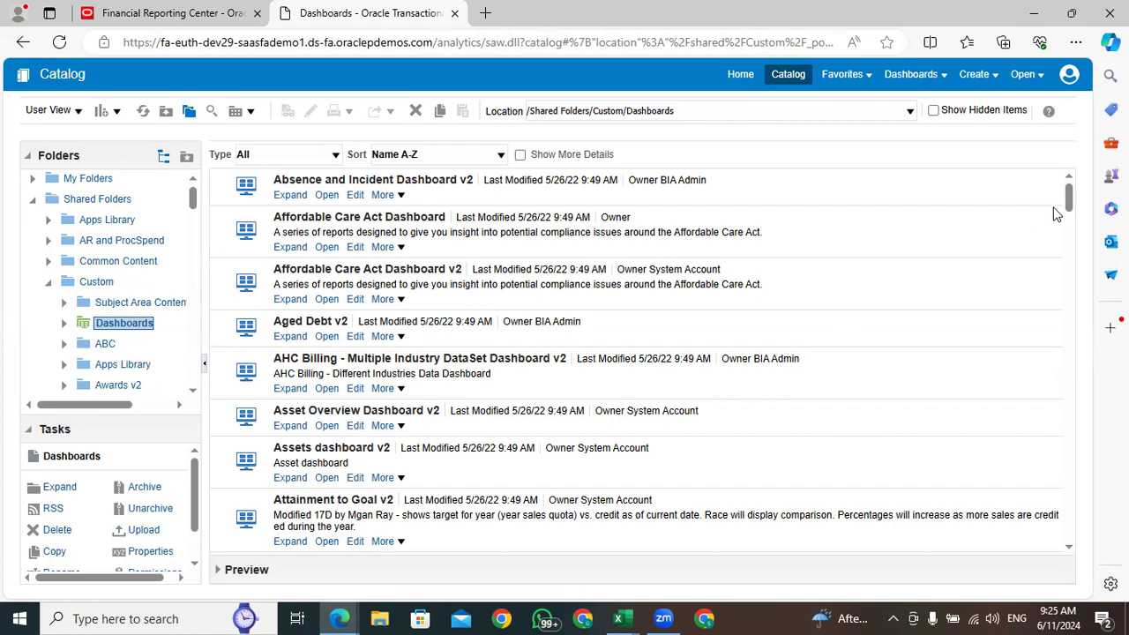
pyautogui.moveTo(1068, 204); pyautogui.dragTo(1078, 370)
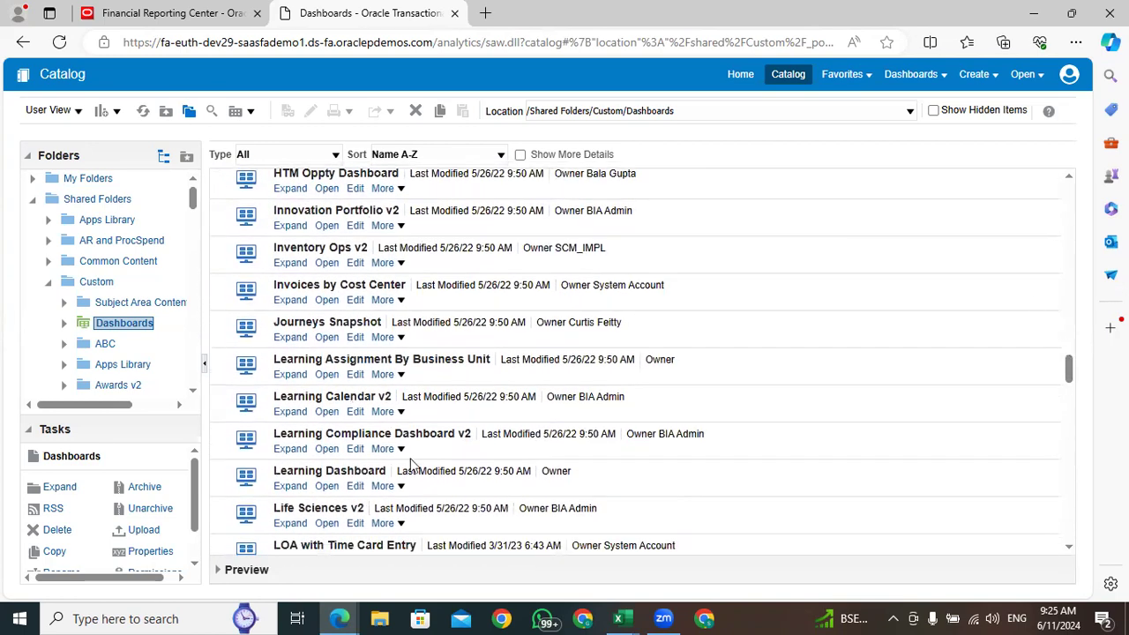
pyautogui.scroll(5, 352, 355)
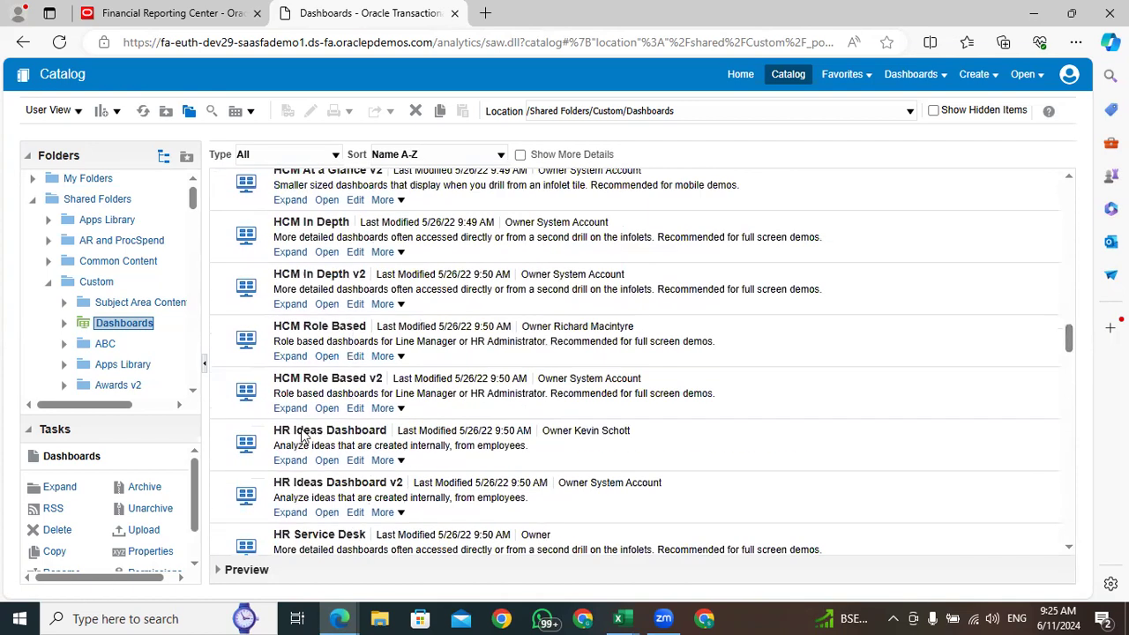
pyautogui.scroll(-5, 327, 447)
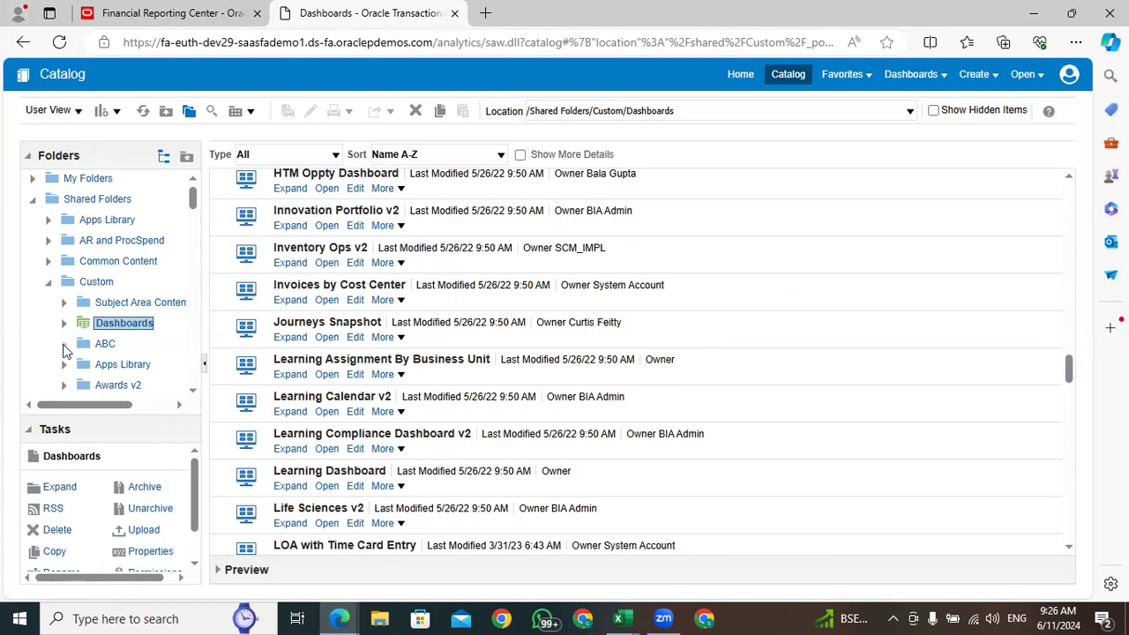
# View the contents of the custom ABC folder, and open the Inventory folder under Custom/SCM
pyautogui.click(105, 344)
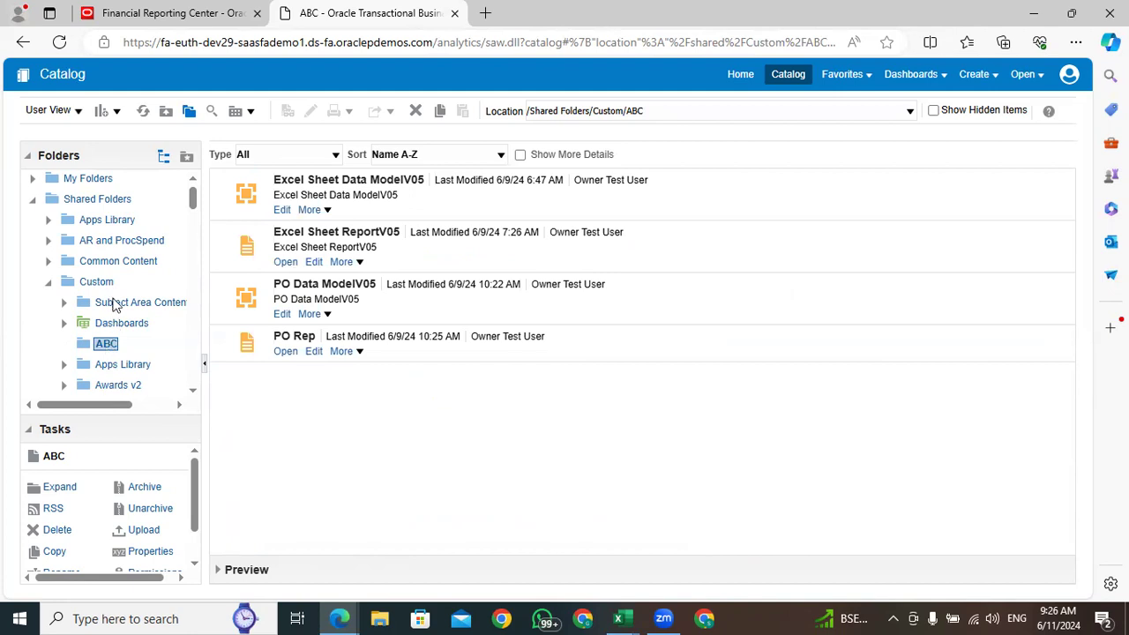
pyautogui.scroll(-1, 112, 300)
pyautogui.scroll(-3, 112, 300)
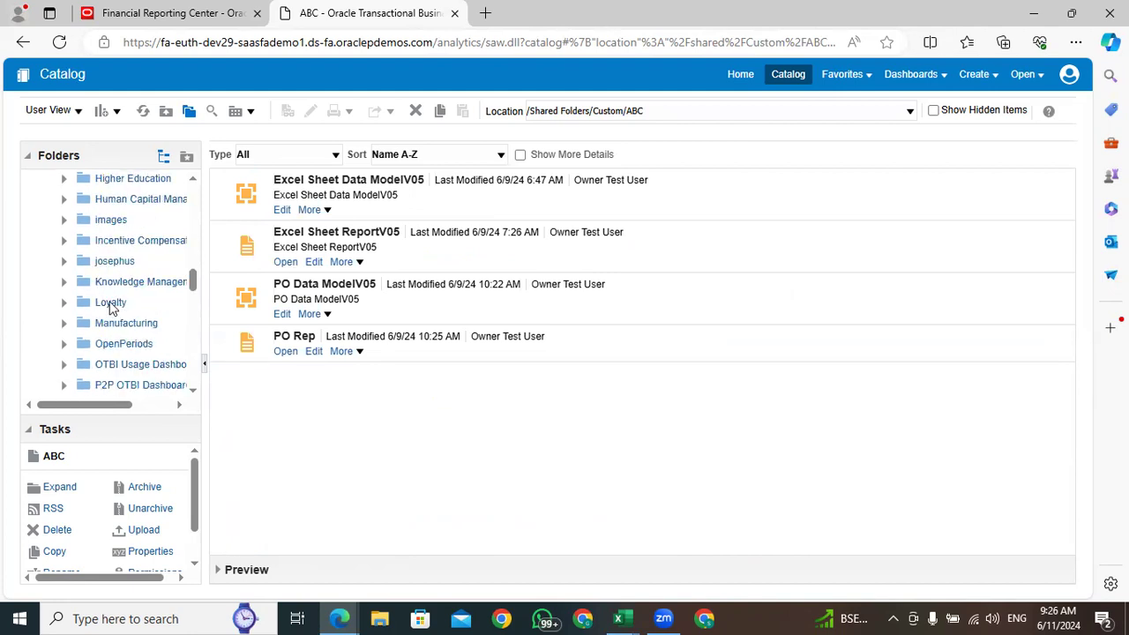
pyautogui.moveTo(191, 280); pyautogui.dragTo(195, 302)
pyautogui.moveTo(193, 304); pyautogui.dragTo(195, 319)
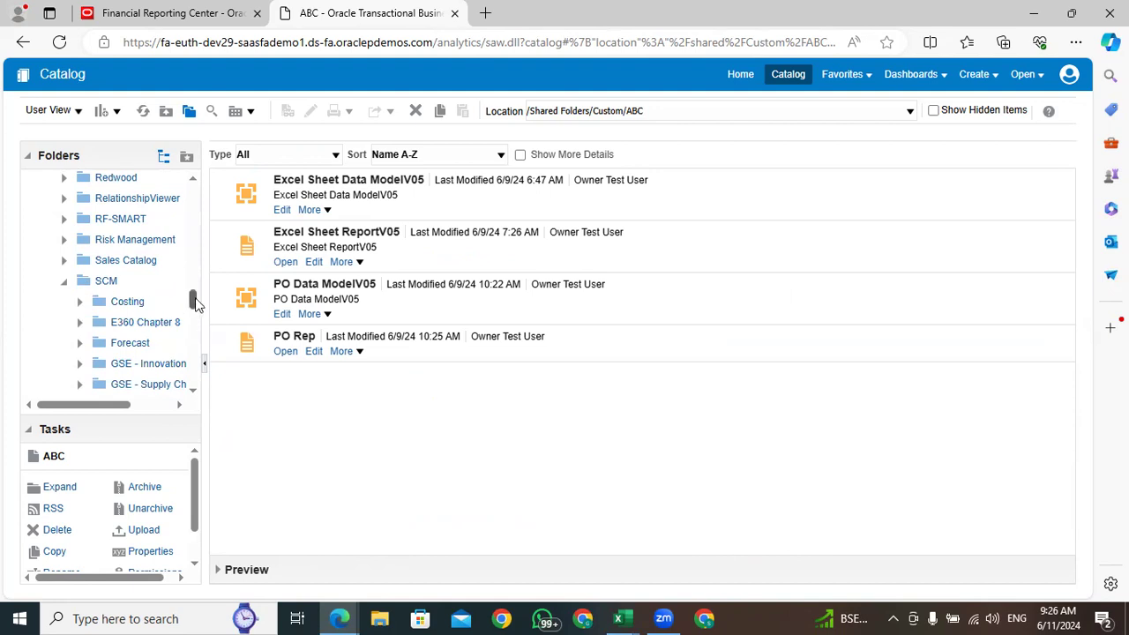
pyautogui.scroll(-2, 196, 303)
pyautogui.click(124, 294)
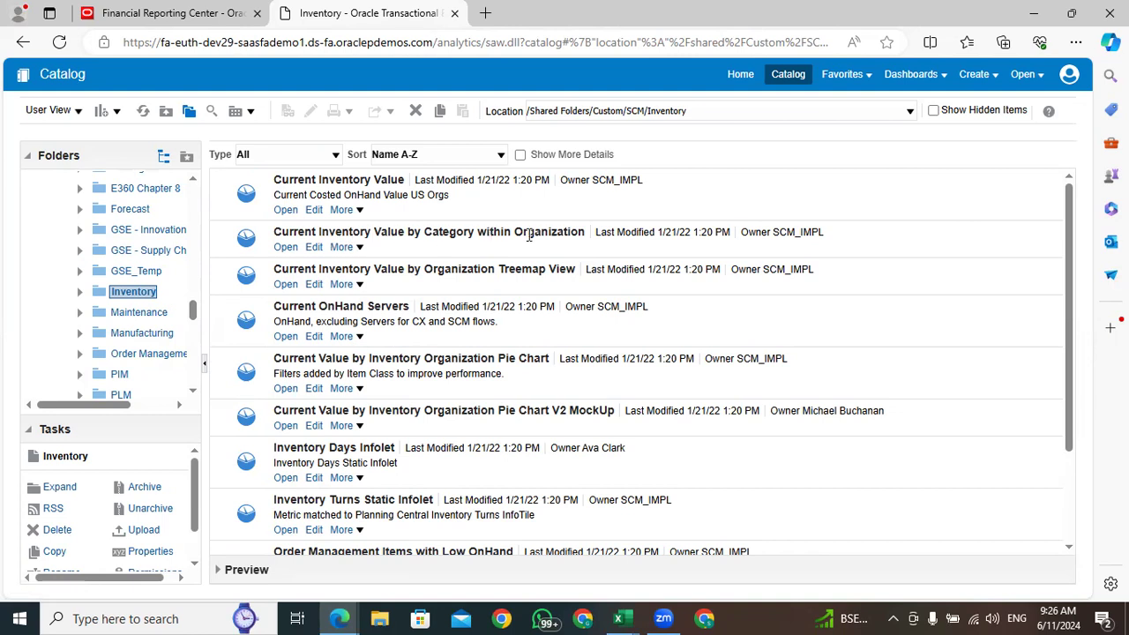
# Open the Current Inventory Value analysis to examine its results and filters, and return to the catalog
pyautogui.click(285, 248)
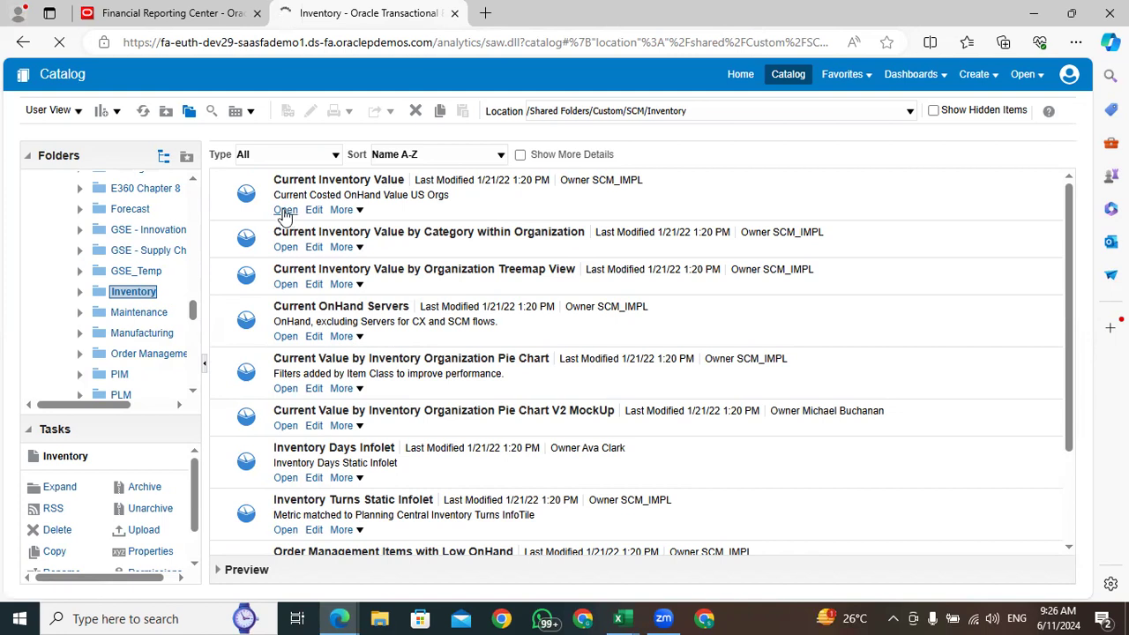
pyautogui.click(315, 174)
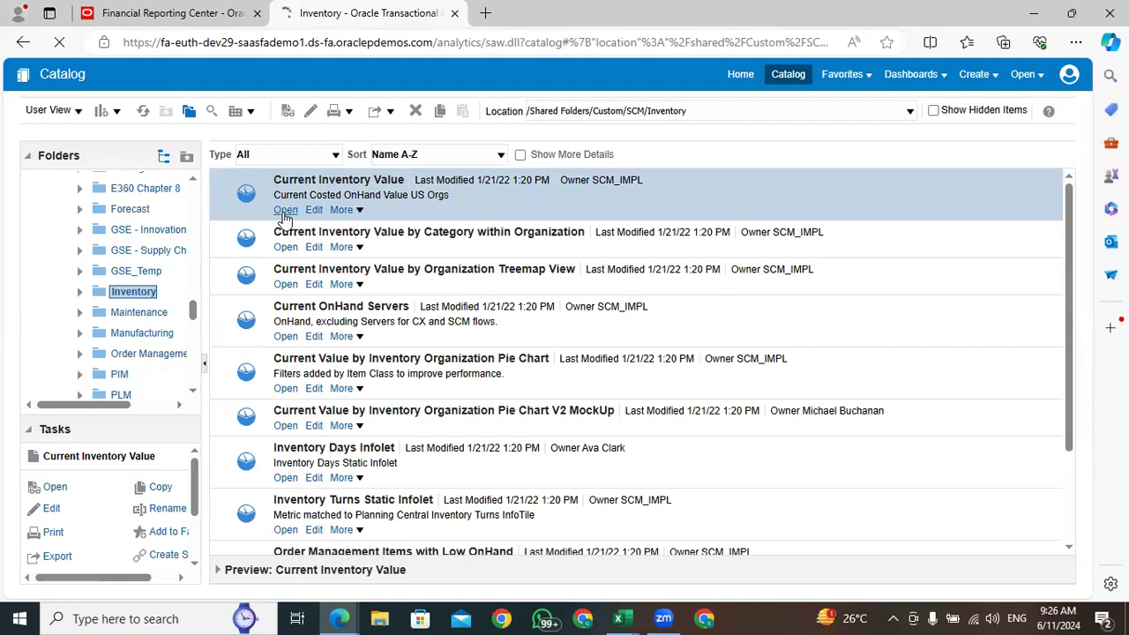
pyautogui.scroll(-3, 361, 352)
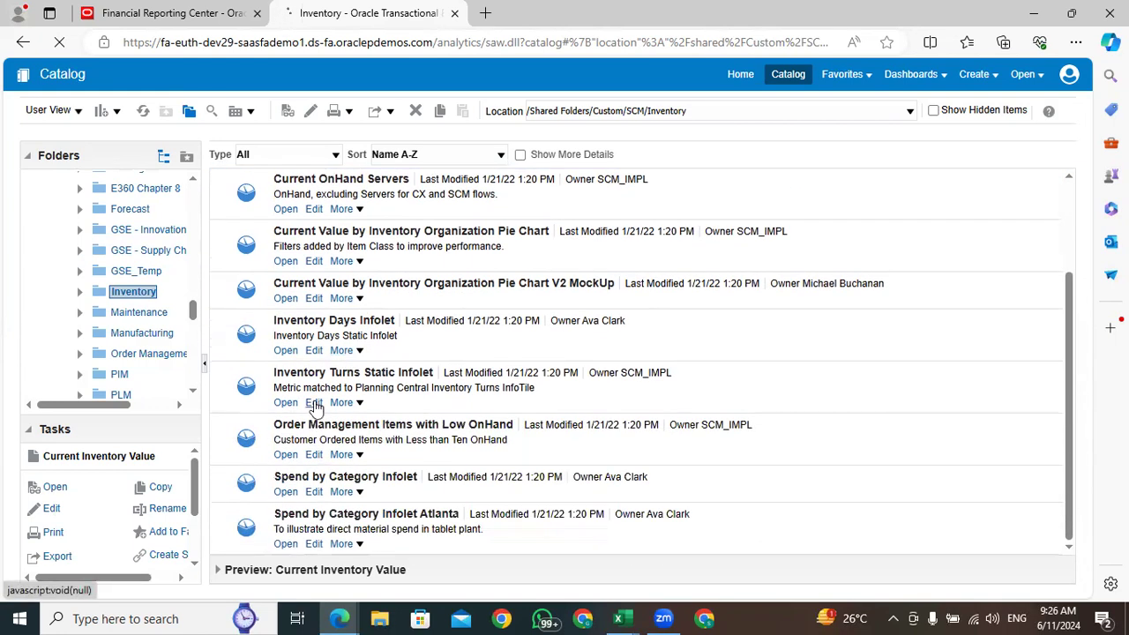
pyautogui.scroll(3, 305, 370)
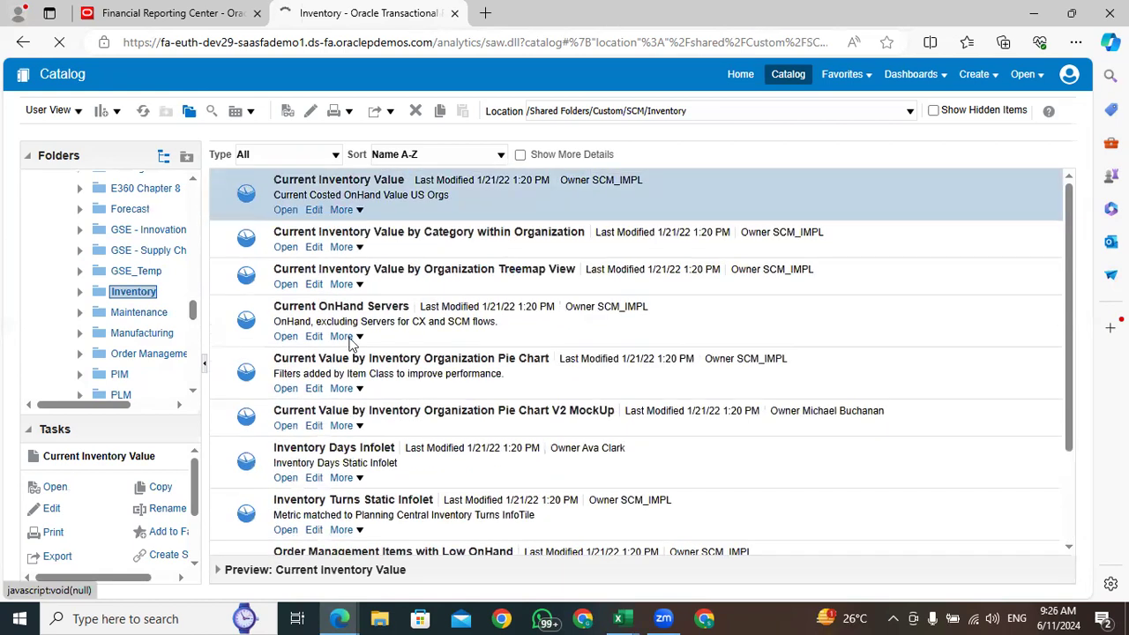
pyautogui.click(286, 211)
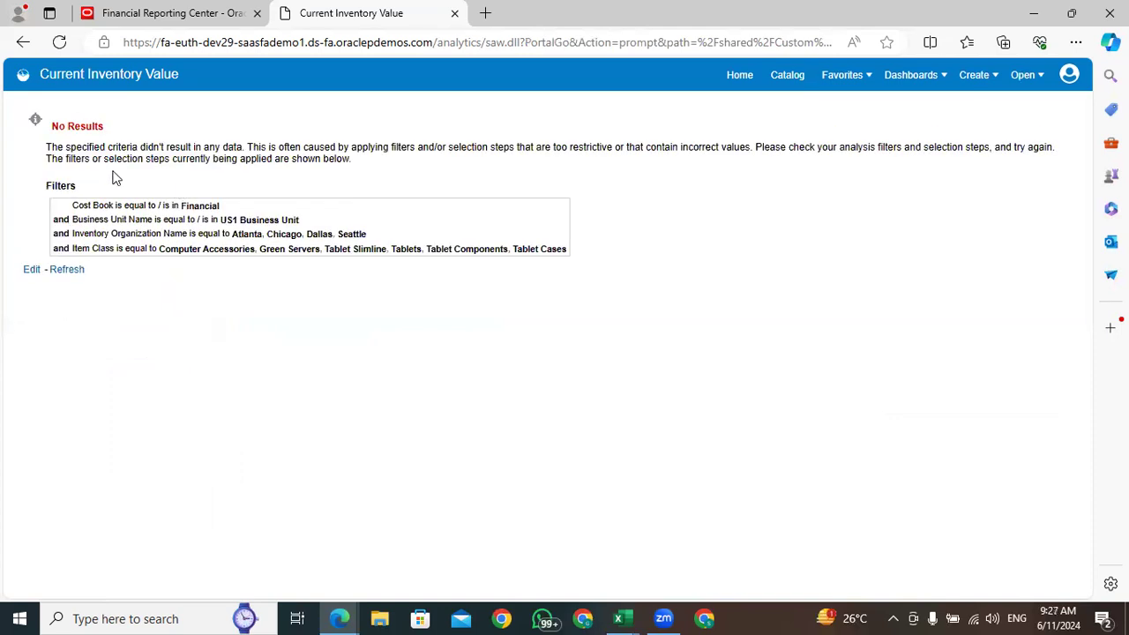
pyautogui.moveTo(104, 129); pyautogui.dragTo(43, 131)
pyautogui.click(370, 207)
pyautogui.click(787, 75)
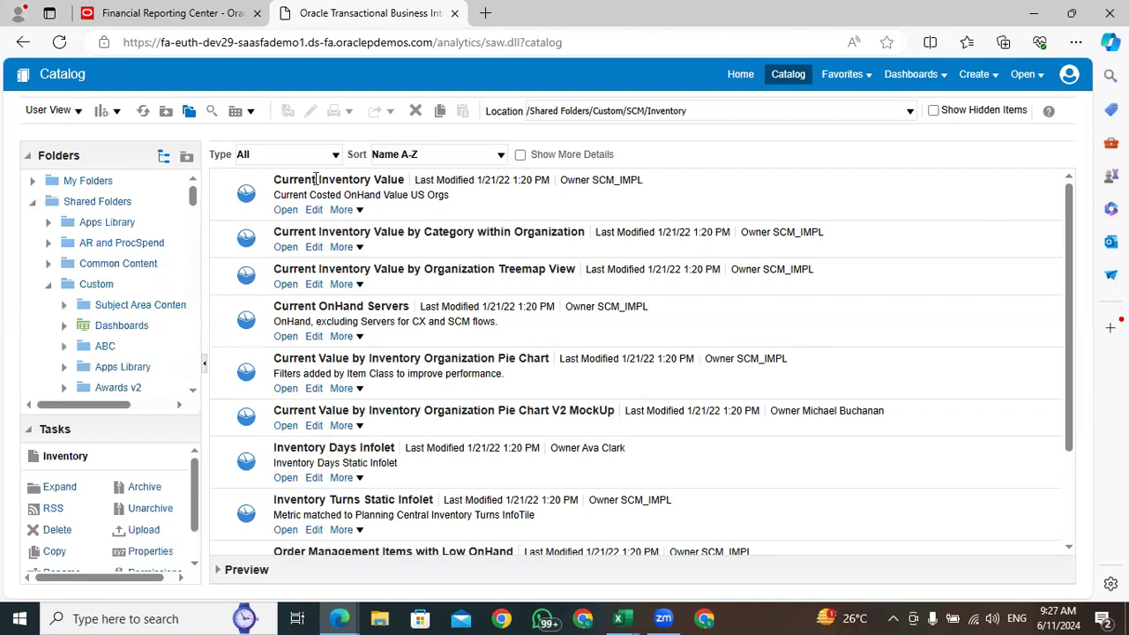
# Return to the Oracle home page and open Inventory Management from the Supply Chain Execution apps
pyautogui.click(164, 21)
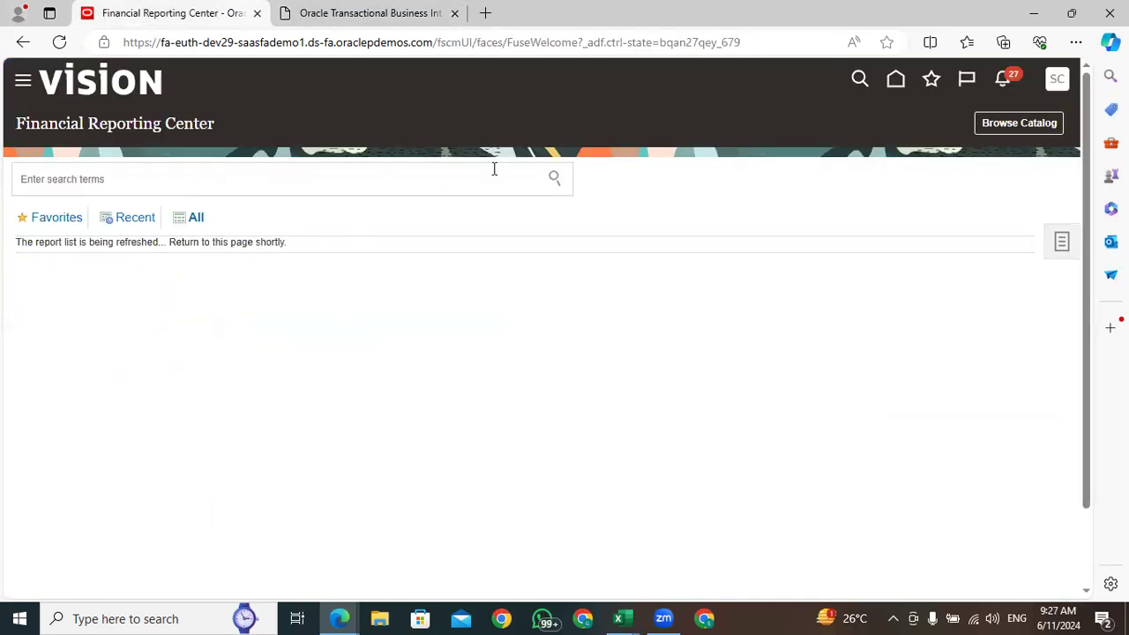
pyautogui.click(893, 81)
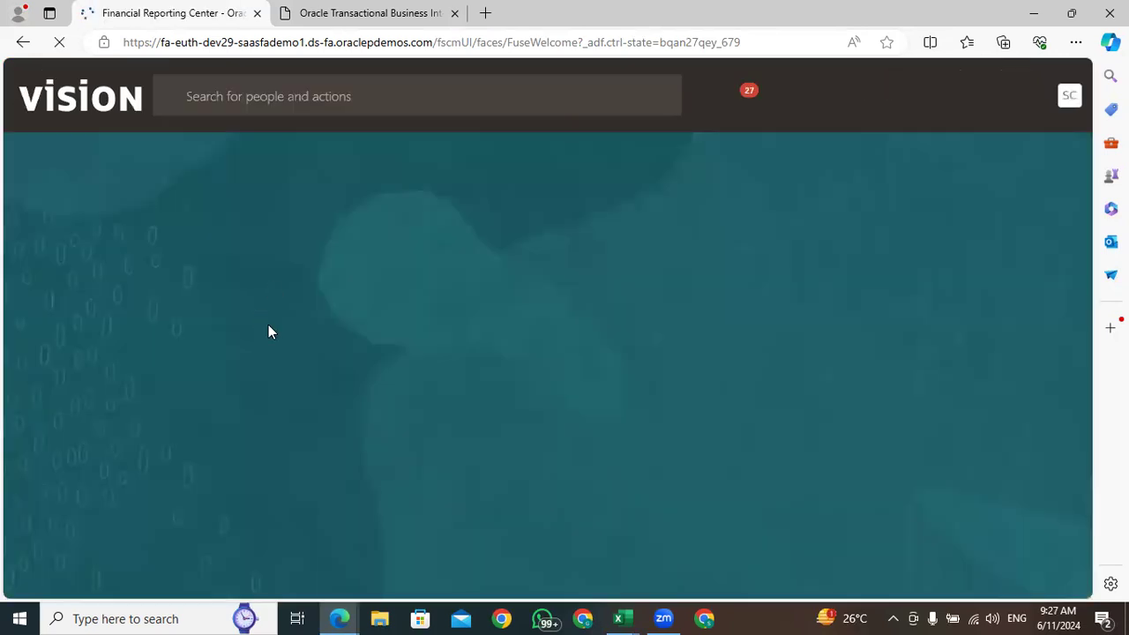
pyautogui.click(618, 254)
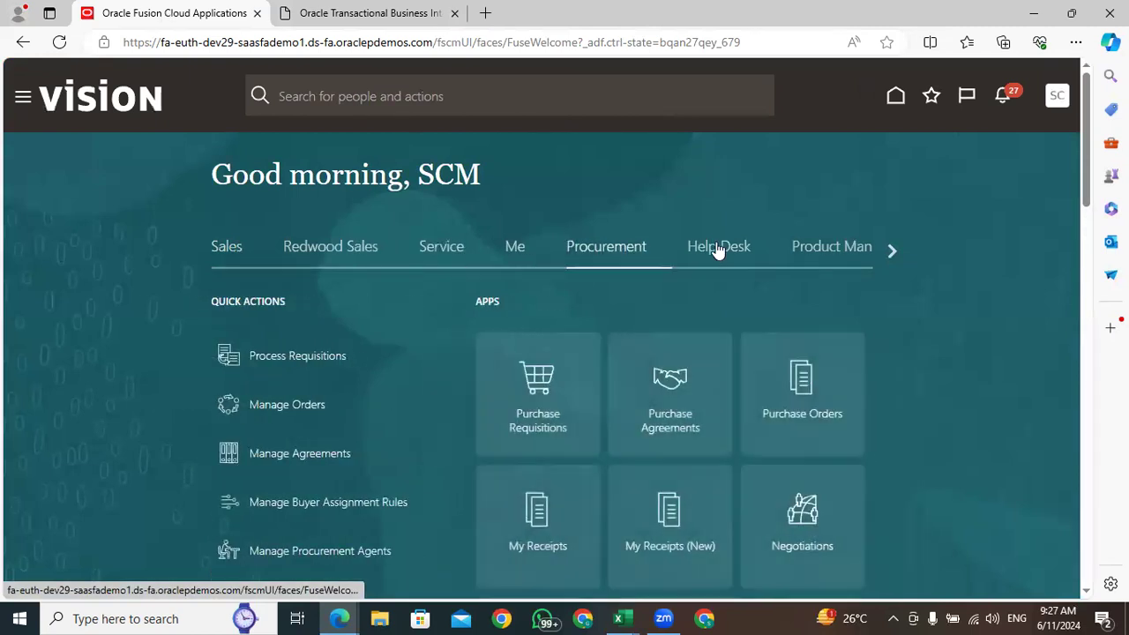
pyautogui.click(894, 251)
pyautogui.click(894, 250)
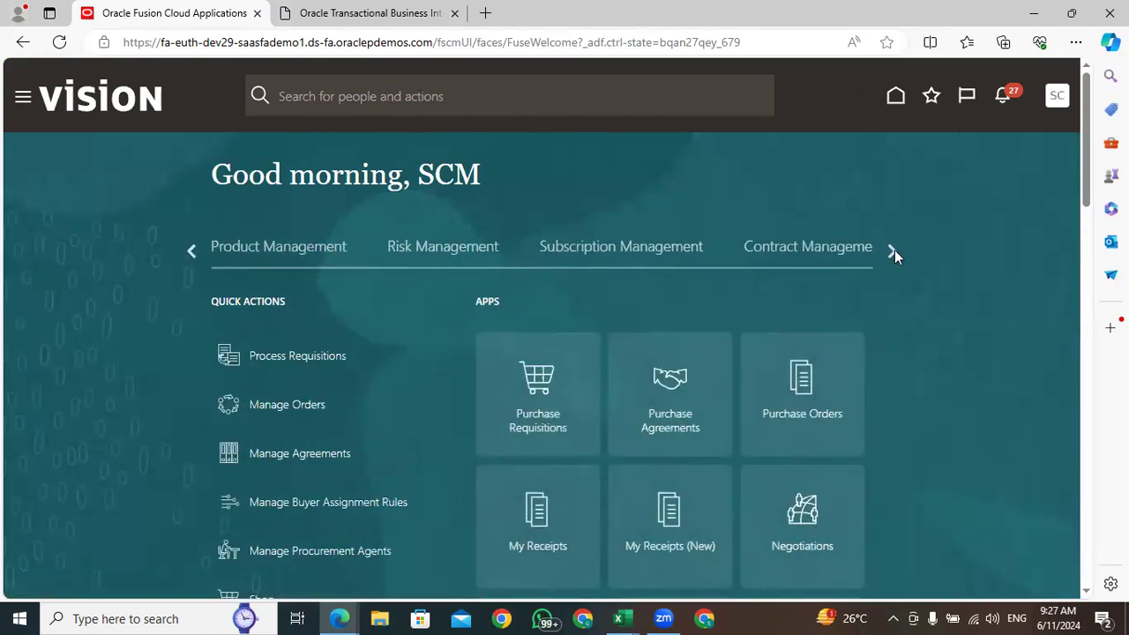
pyautogui.click(894, 251)
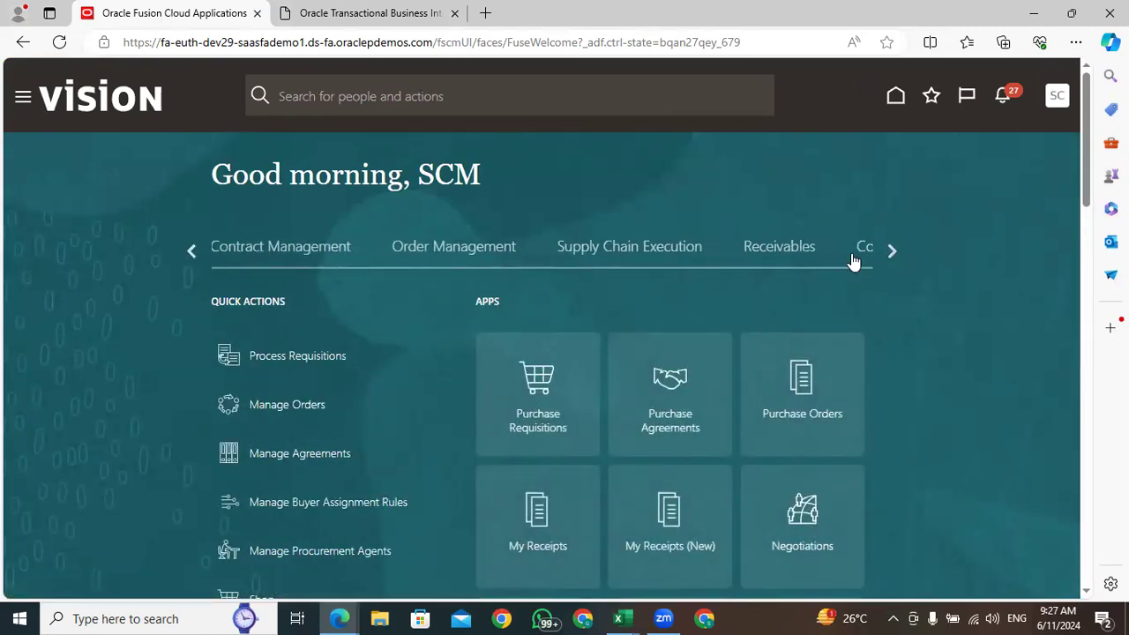
pyautogui.click(630, 255)
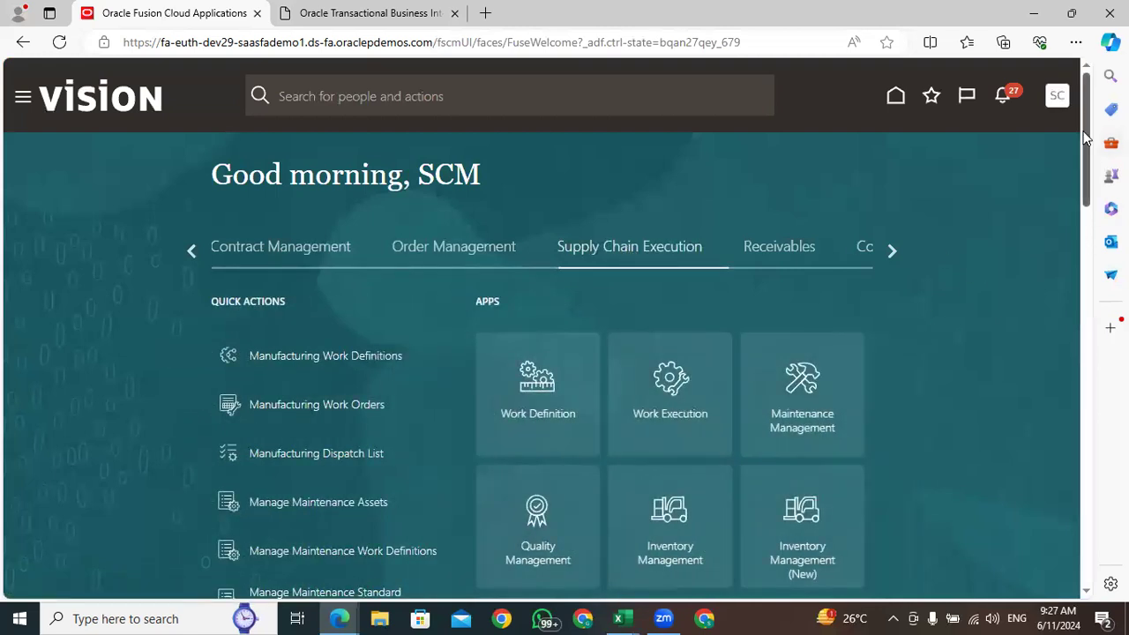
pyautogui.scroll(-2, 1088, 141)
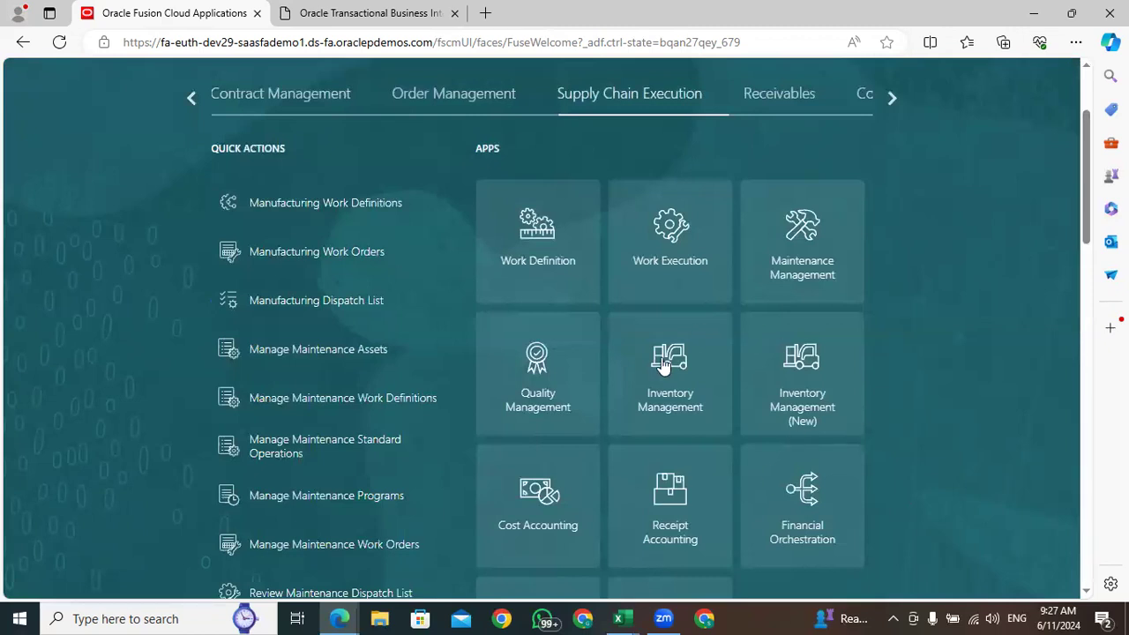
pyautogui.moveTo(1088, 156); pyautogui.dragTo(1088, 110)
pyautogui.scroll(-2, 1087, 111)
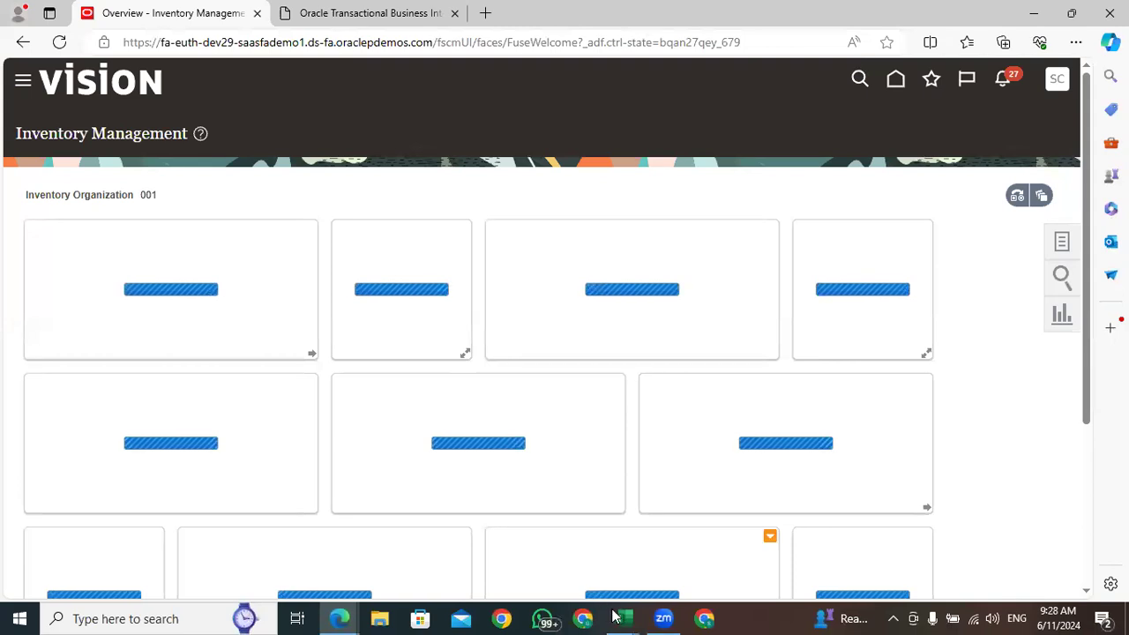
# Switch to the export workbook in Excel and select item WR11519 in cell C305
pyautogui.moveTo(624, 617)
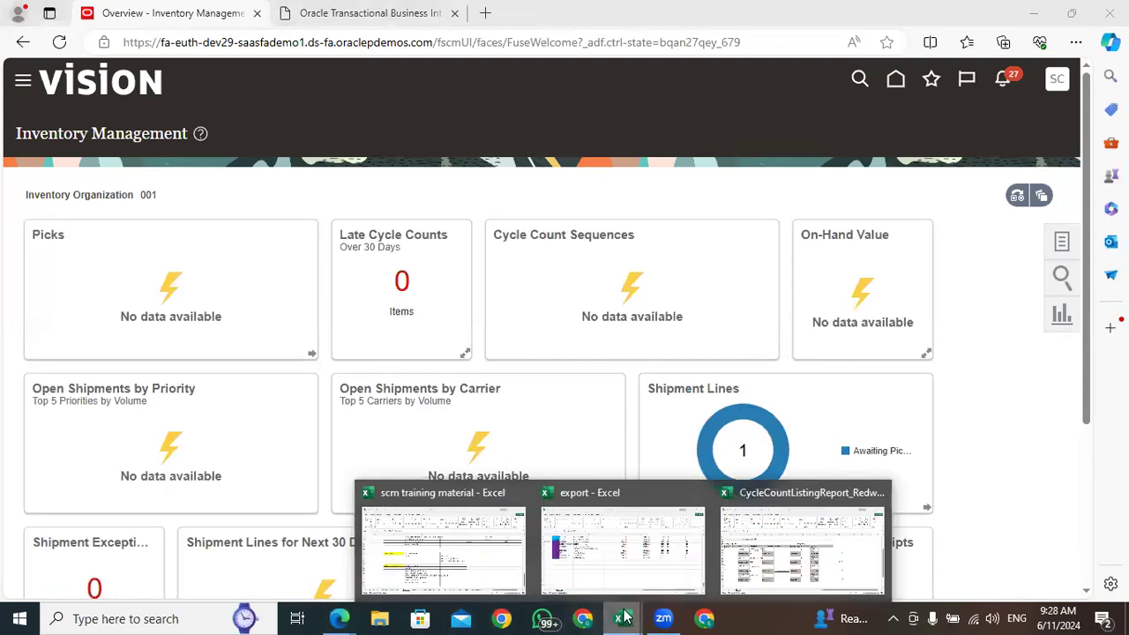
pyautogui.click(662, 542)
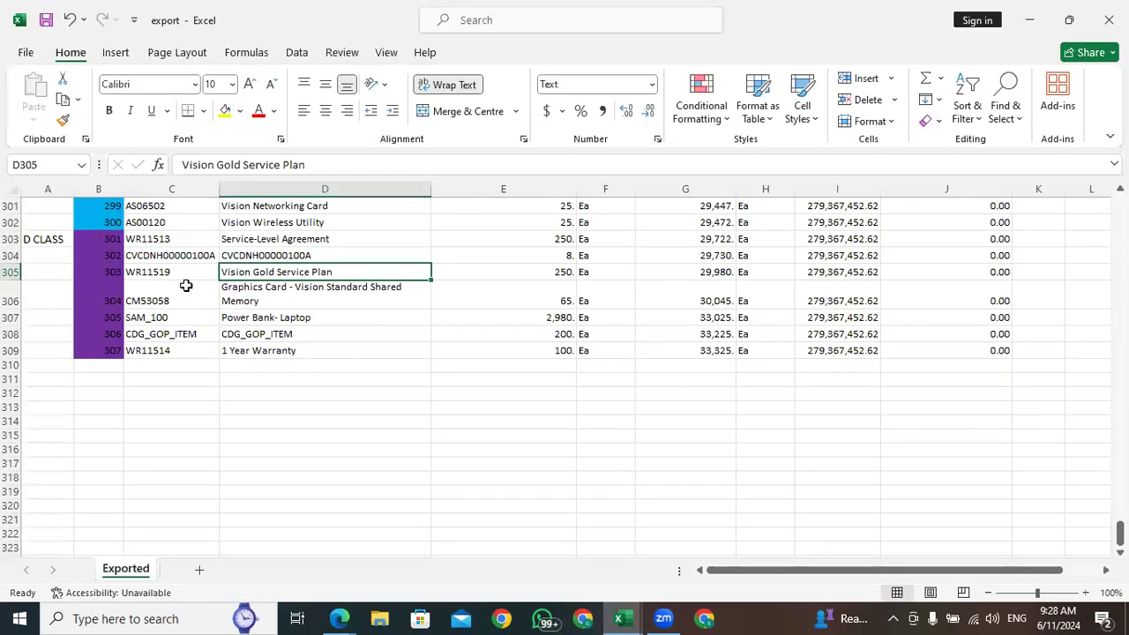
pyautogui.click(163, 272)
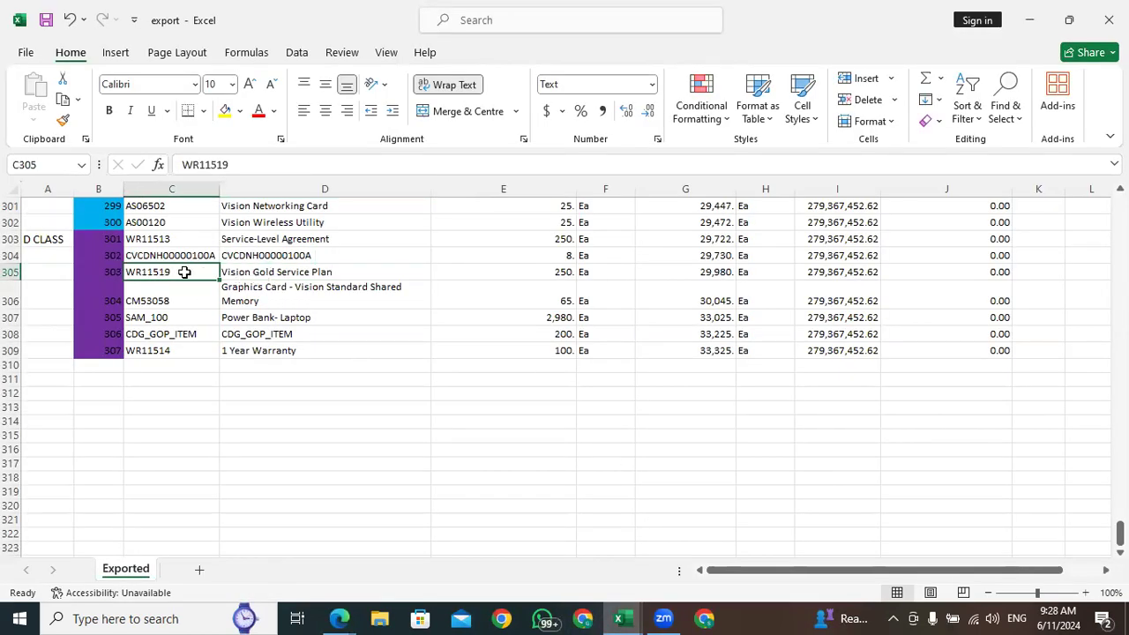
# Copy item number WR11519 from the export workbook, switch to Oracle Inventory Management, and open Manage Item Quantities from the Inventory tasks
pyautogui.hotkey('ctrl', 'c')
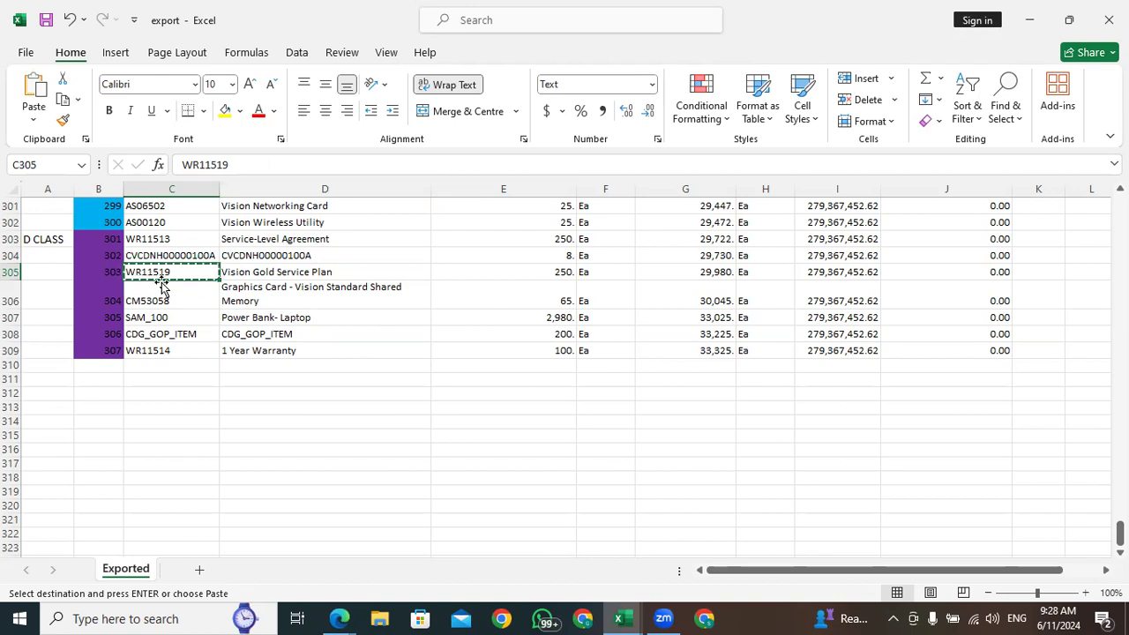
pyautogui.moveTo(341, 618)
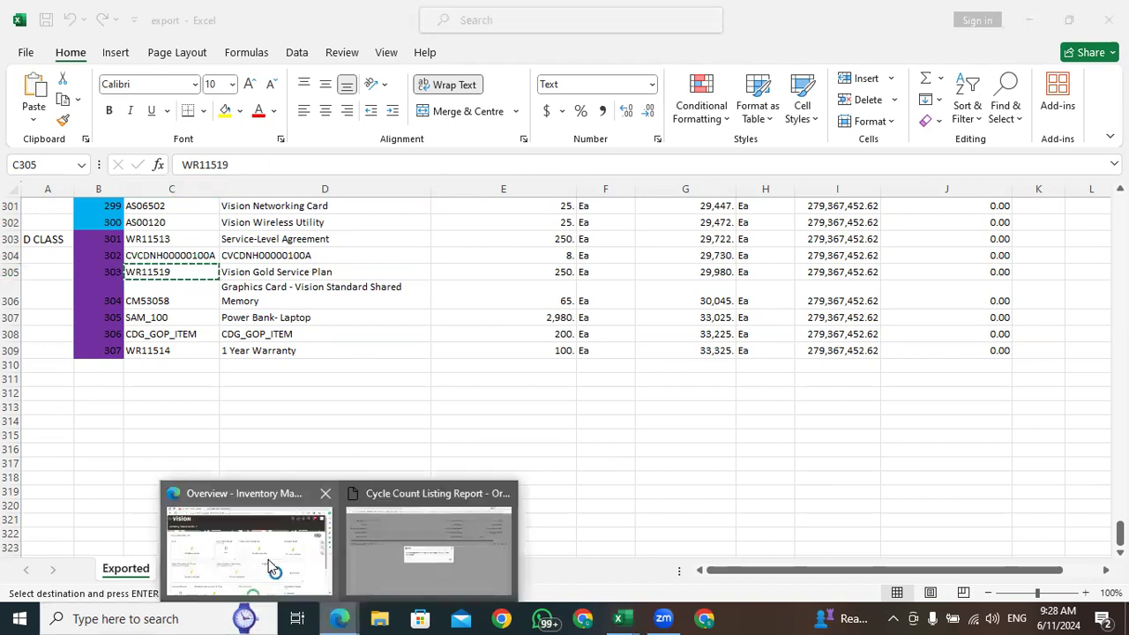
pyautogui.click(269, 564)
pyautogui.click(1063, 244)
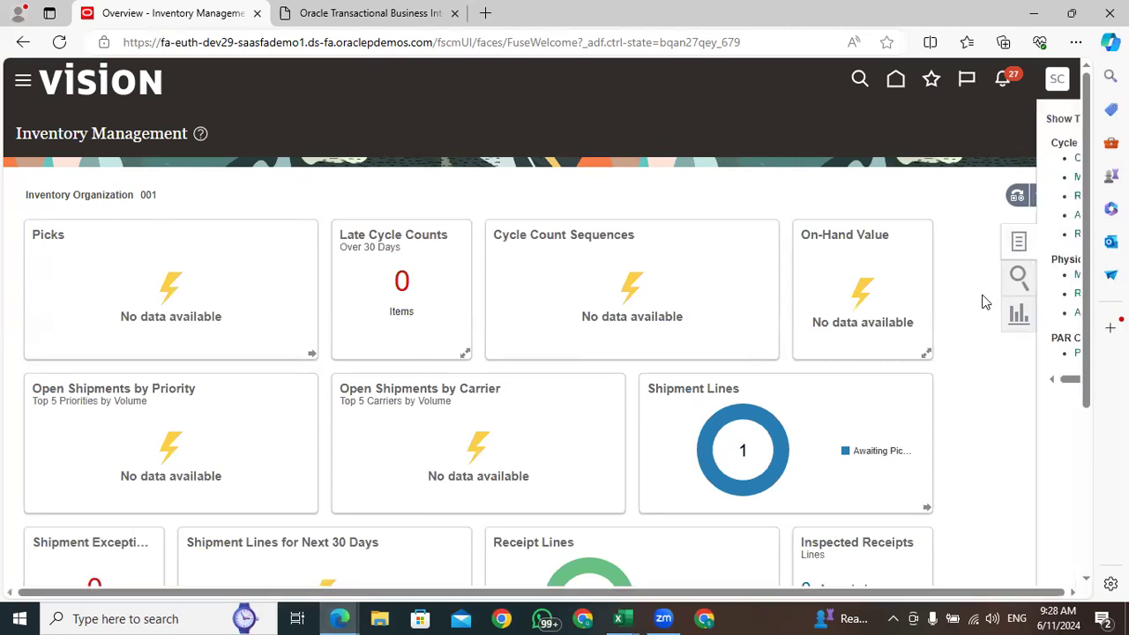
pyautogui.click(996, 122)
pyautogui.click(1000, 140)
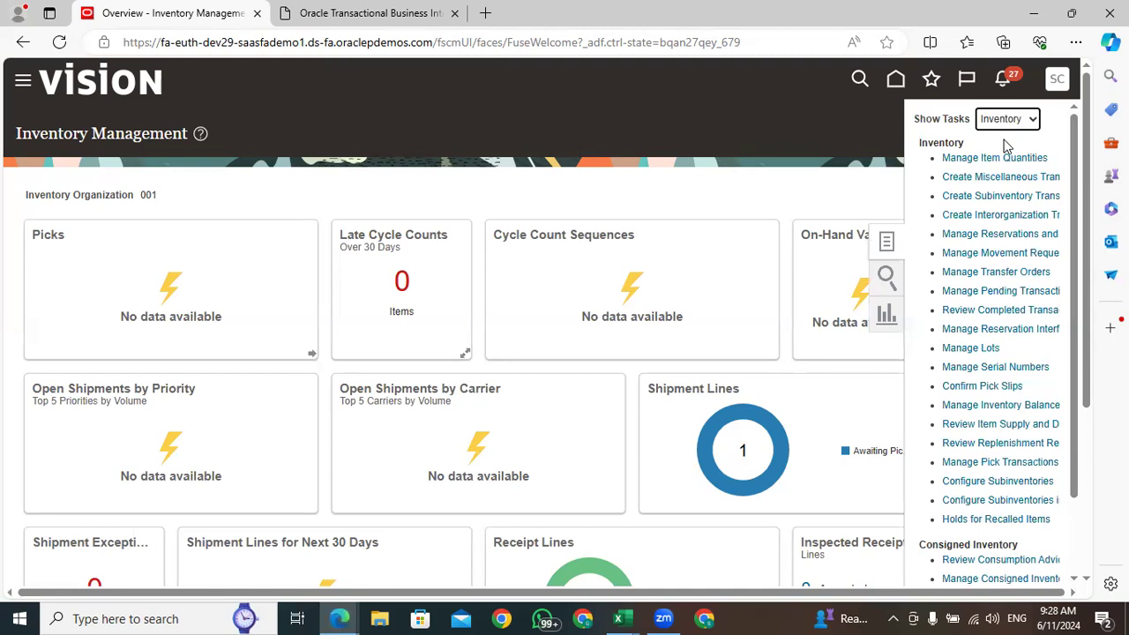
pyautogui.click(1010, 157)
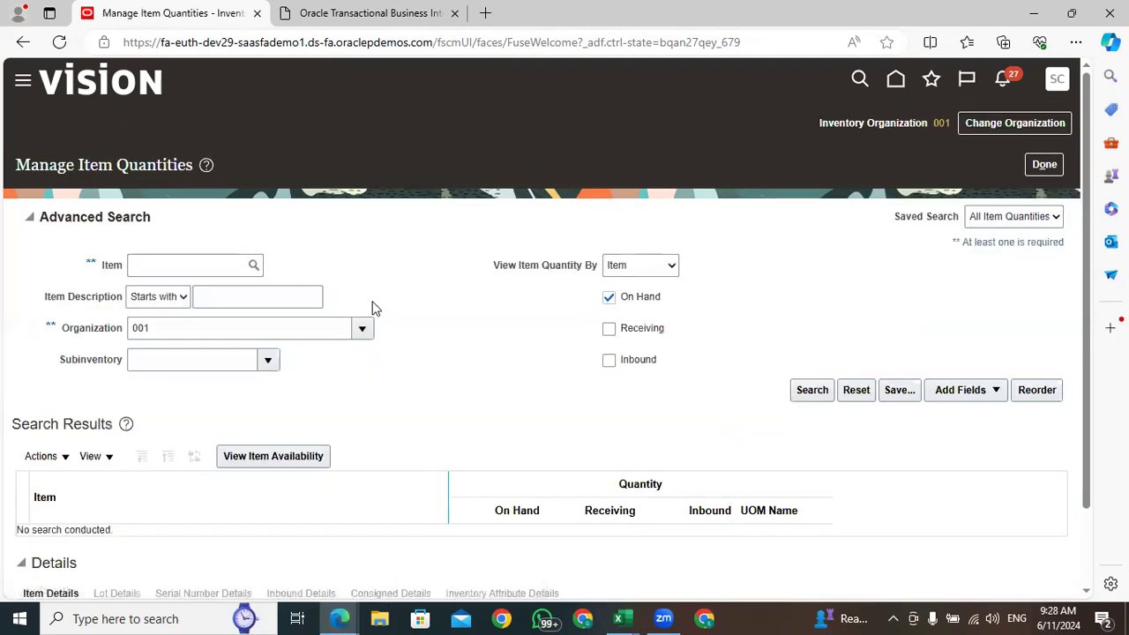
# Search for the on-hand quantity of item WR11519 in organization 001
pyautogui.click(178, 268)
pyautogui.hotkey('ctrl', 'v')
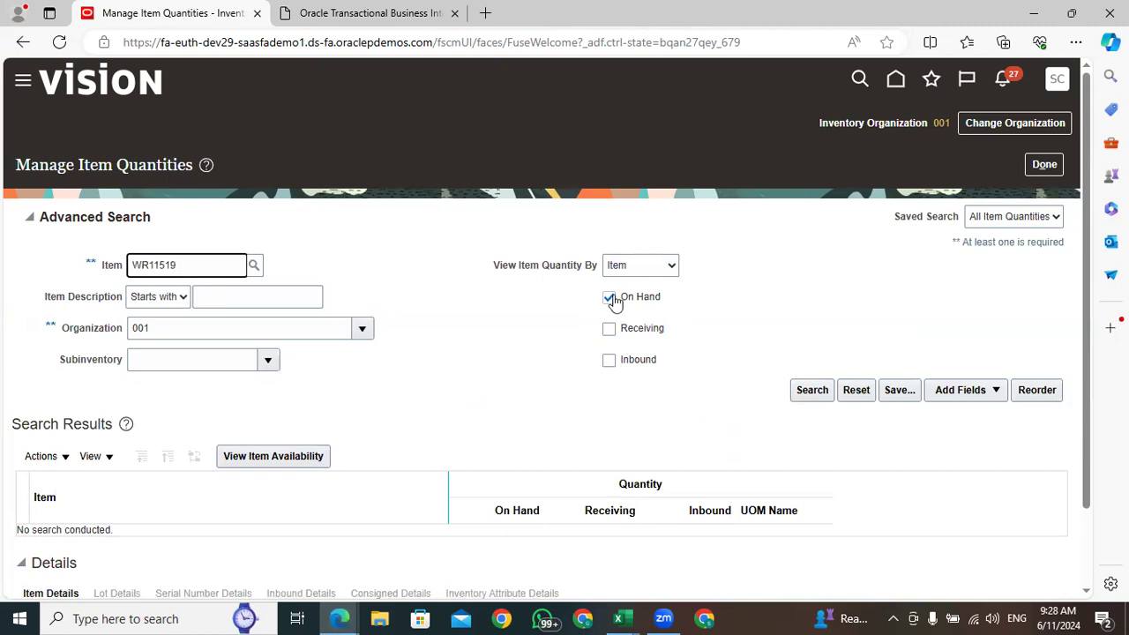
pyautogui.click(803, 395)
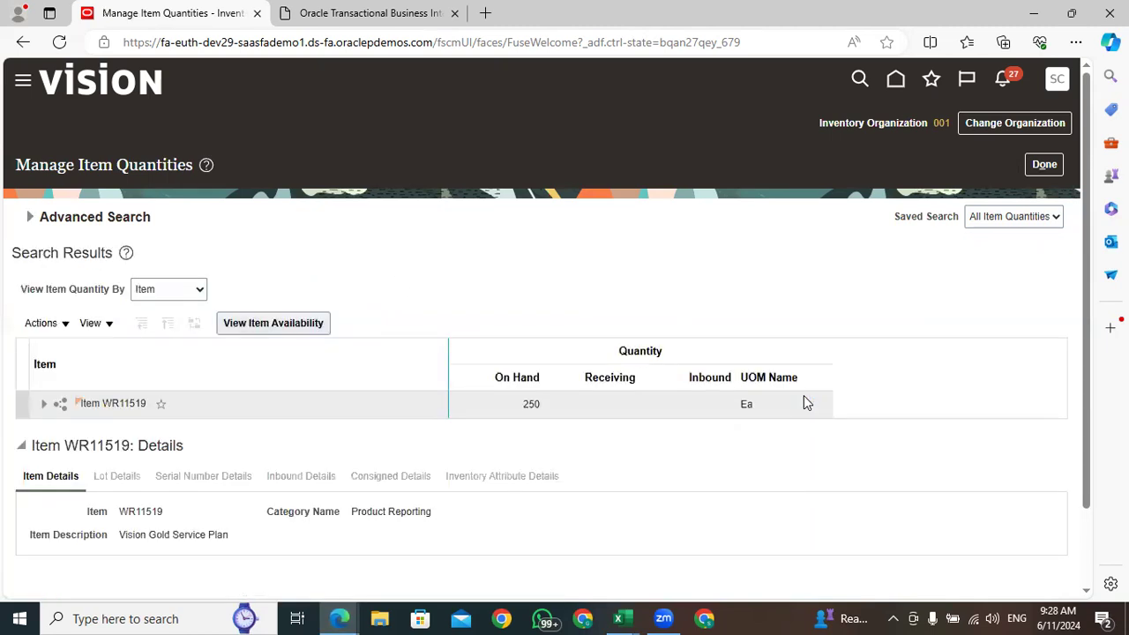
# Expand item WR11519 through Organization 001 to its Stores subinventory and review the on-hand quantities and item details
pyautogui.click(519, 398)
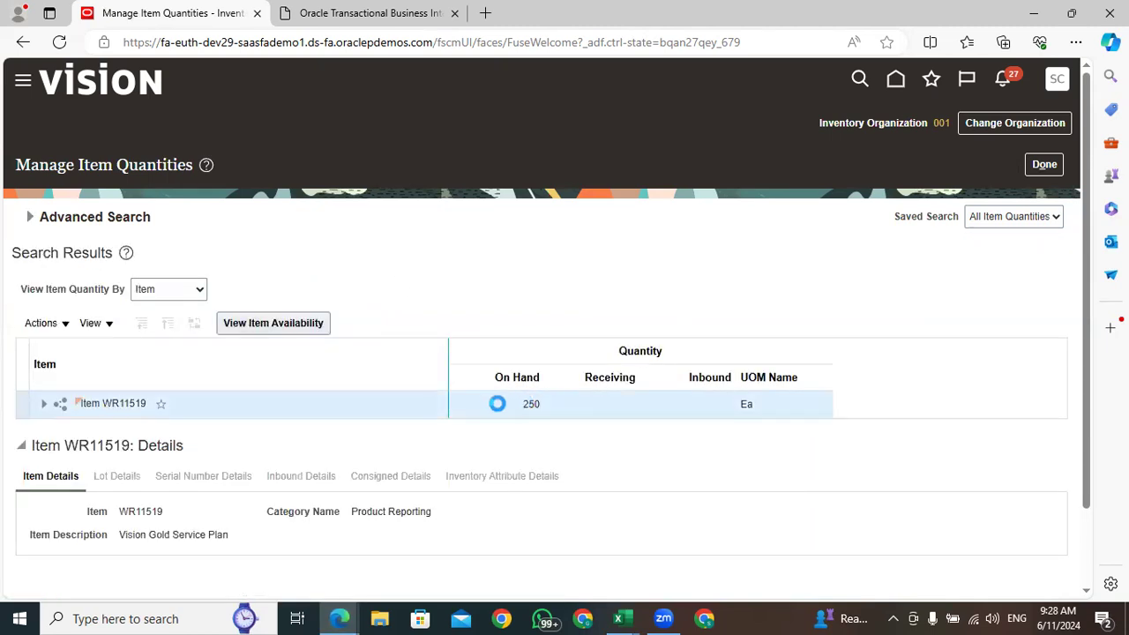
pyautogui.click(43, 404)
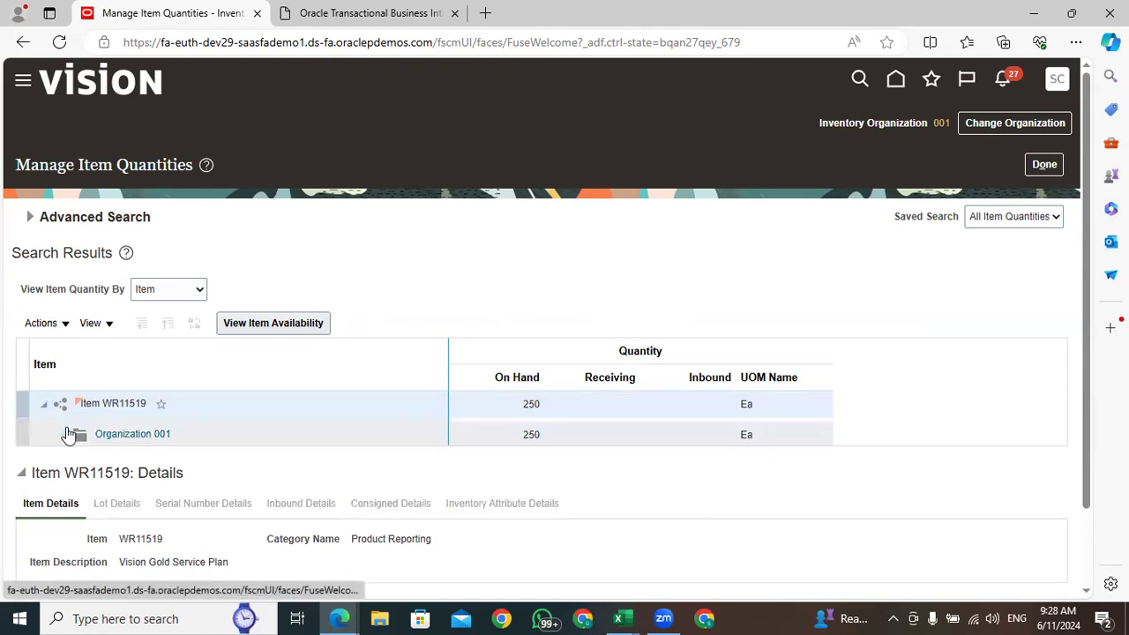
pyautogui.click(67, 434)
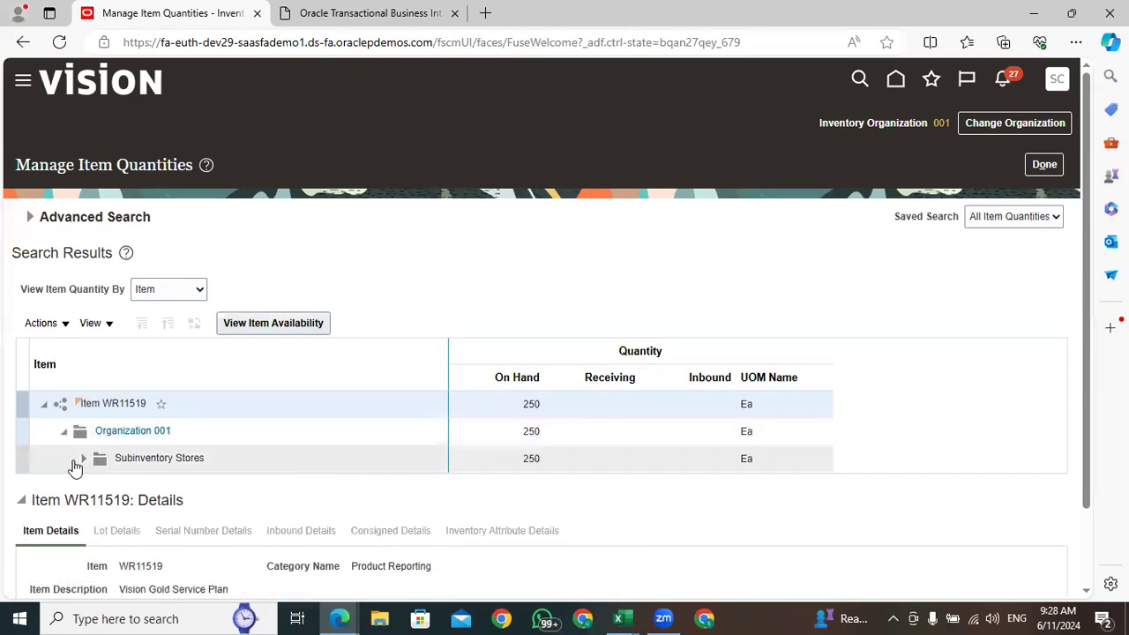
pyautogui.click(225, 460)
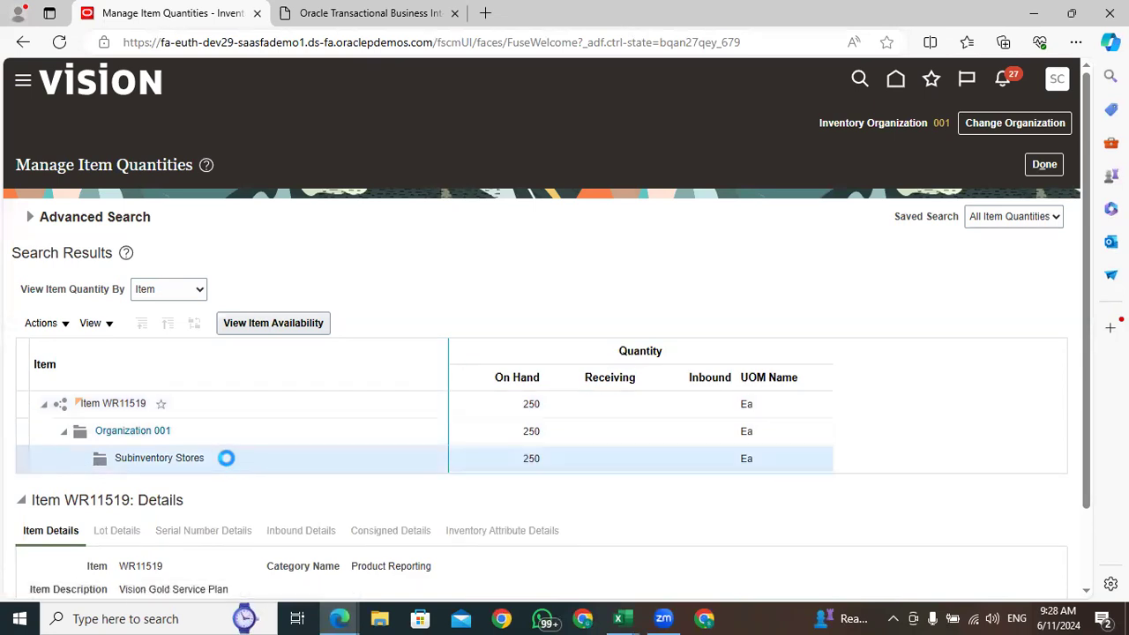
pyautogui.click(144, 405)
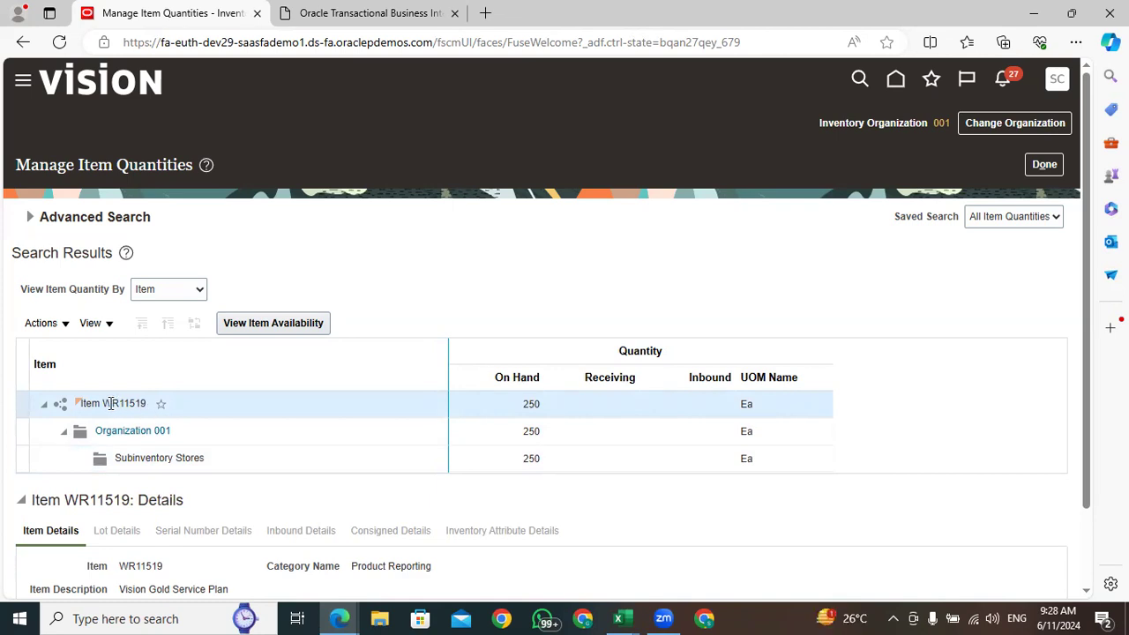
pyautogui.scroll(-2, 234, 512)
pyautogui.moveTo(164, 473); pyautogui.dragTo(121, 476)
pyautogui.scroll(2, 628, 412)
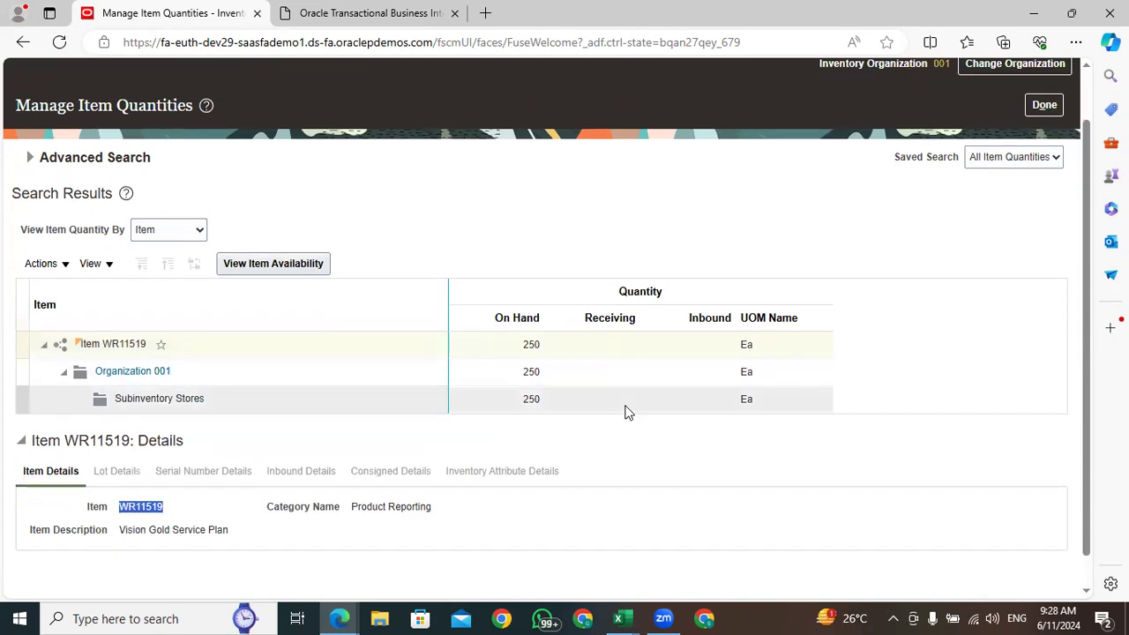
# Return to the Oracle home page, open Product Information Management, and go to Manage Items
pyautogui.click(897, 79)
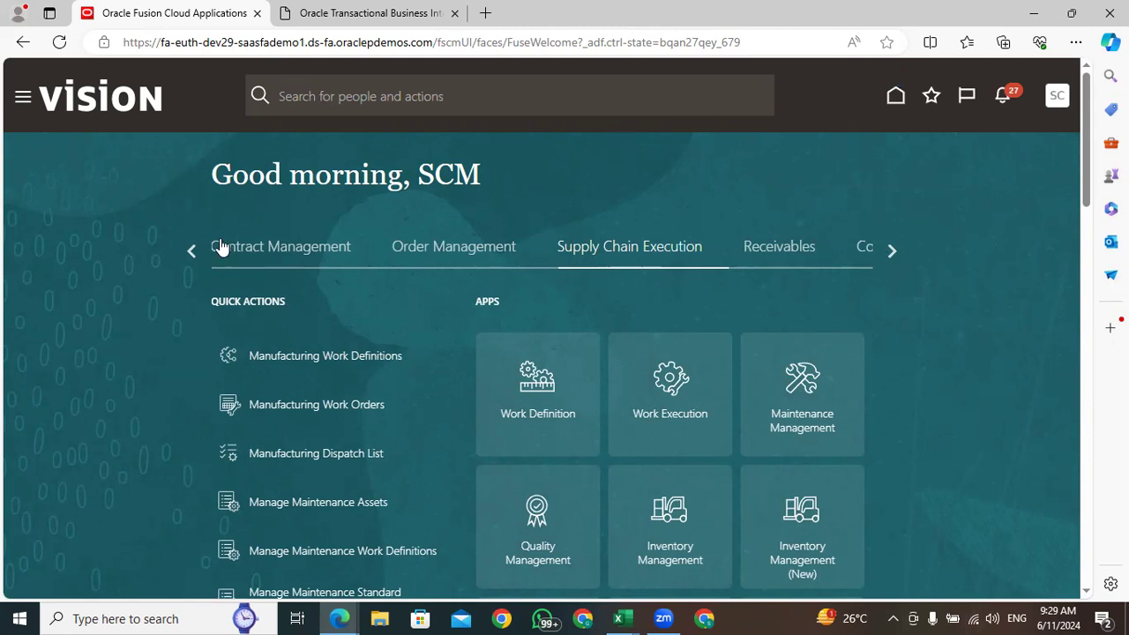
pyautogui.click(191, 251)
pyautogui.click(191, 250)
pyautogui.click(188, 250)
pyautogui.click(838, 255)
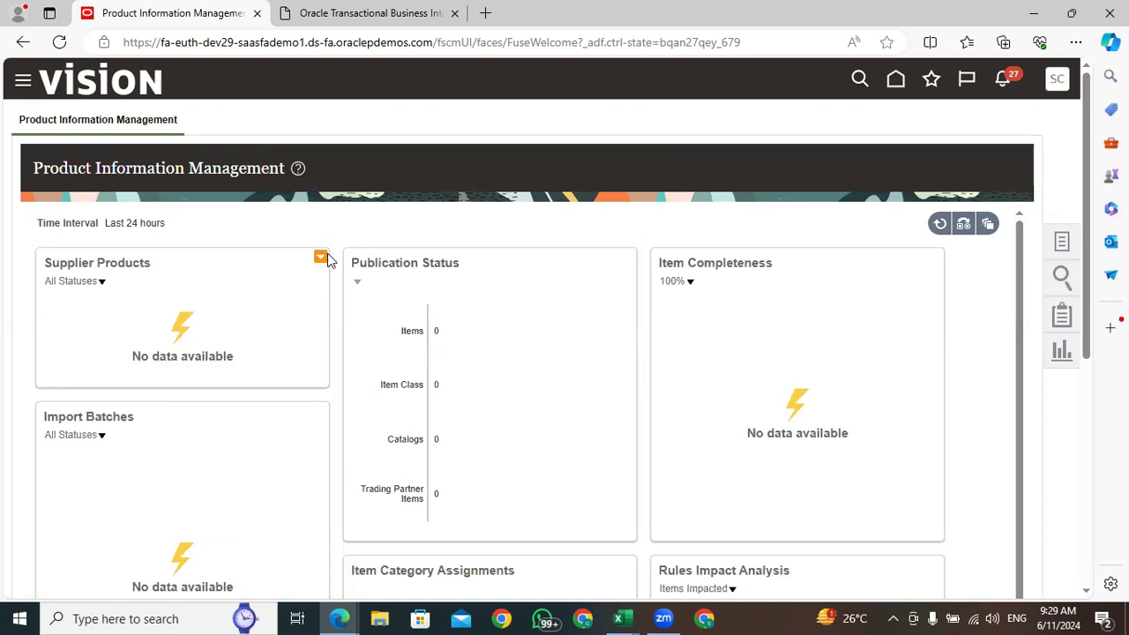
pyautogui.click(1061, 241)
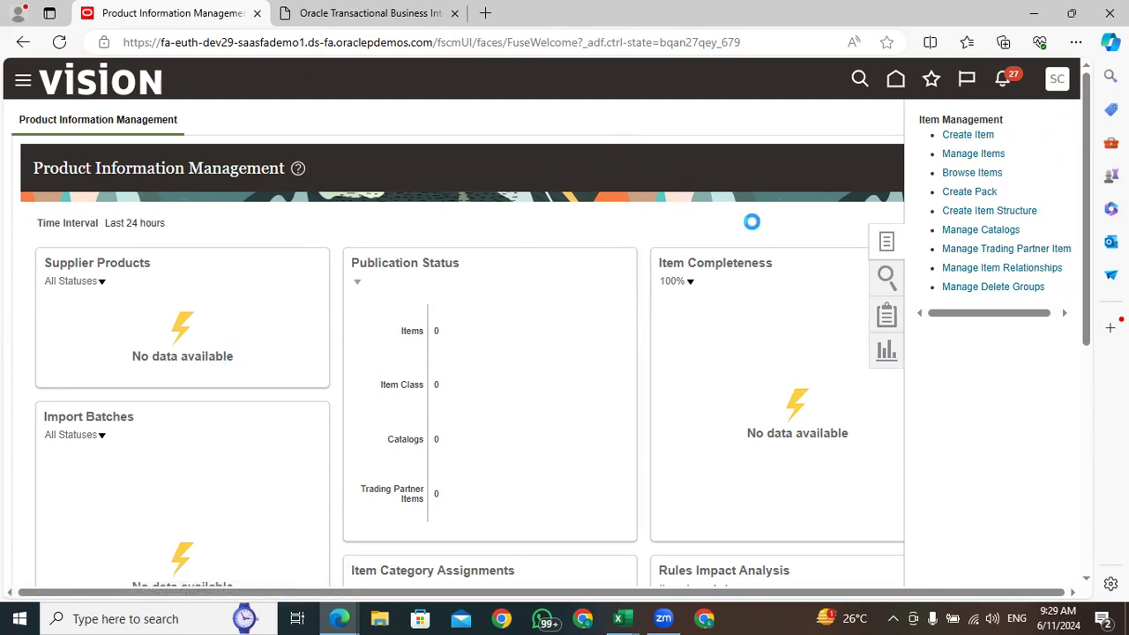
pyautogui.click(985, 155)
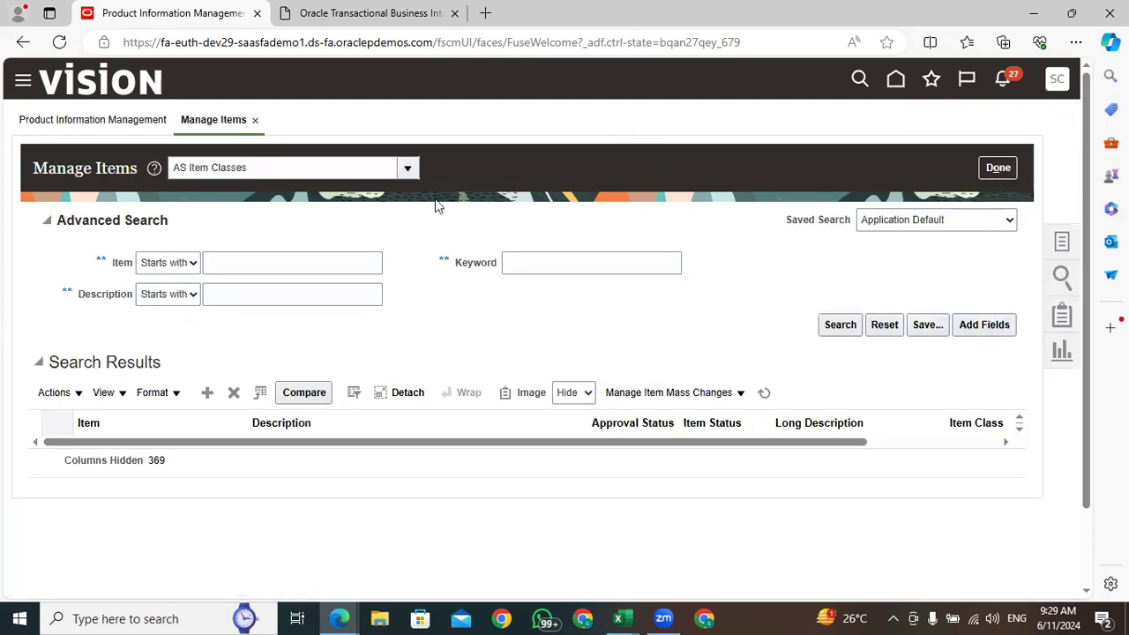
# Set the item class to Root Item Class and search for item WR11519
pyautogui.click(277, 168)
pyautogui.press('BackSpace')
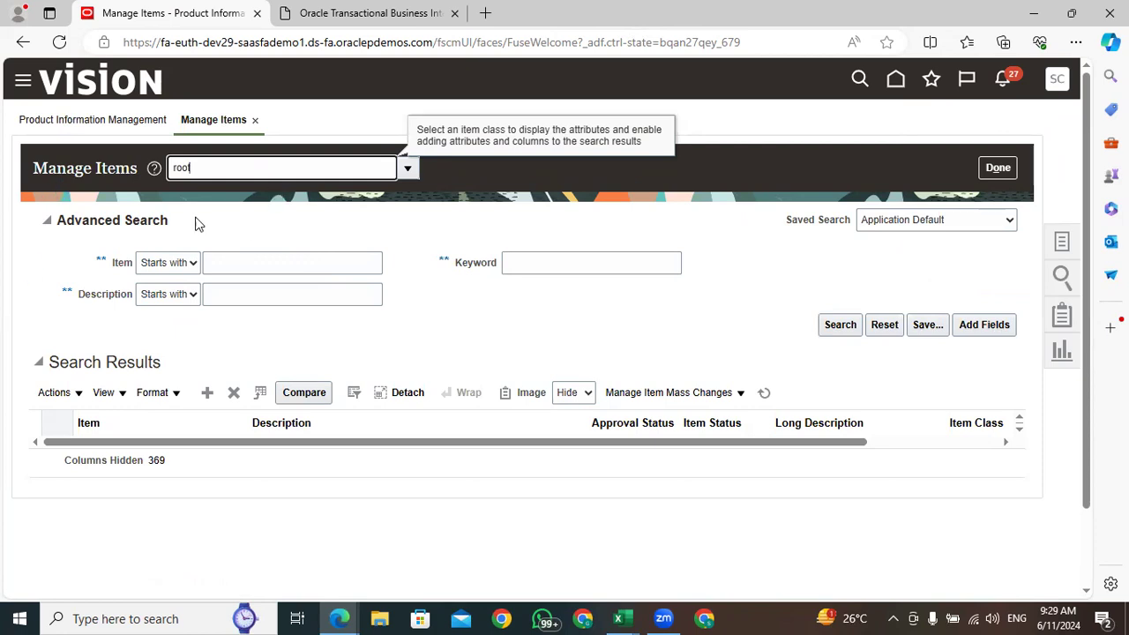
pyautogui.click(520, 268)
pyautogui.click(272, 266)
pyautogui.hotkey('ctrl', 'v')
pyautogui.click(839, 339)
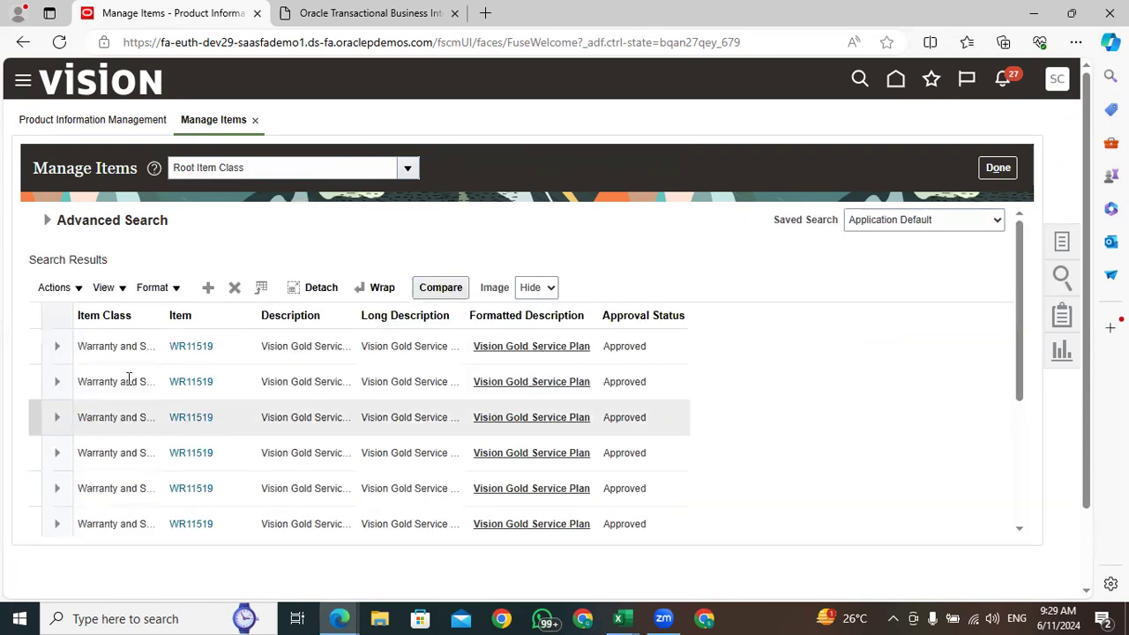
# Open the first WR11519 search result and view the Inventory attributes in its item organization specifications
pyautogui.click(179, 345)
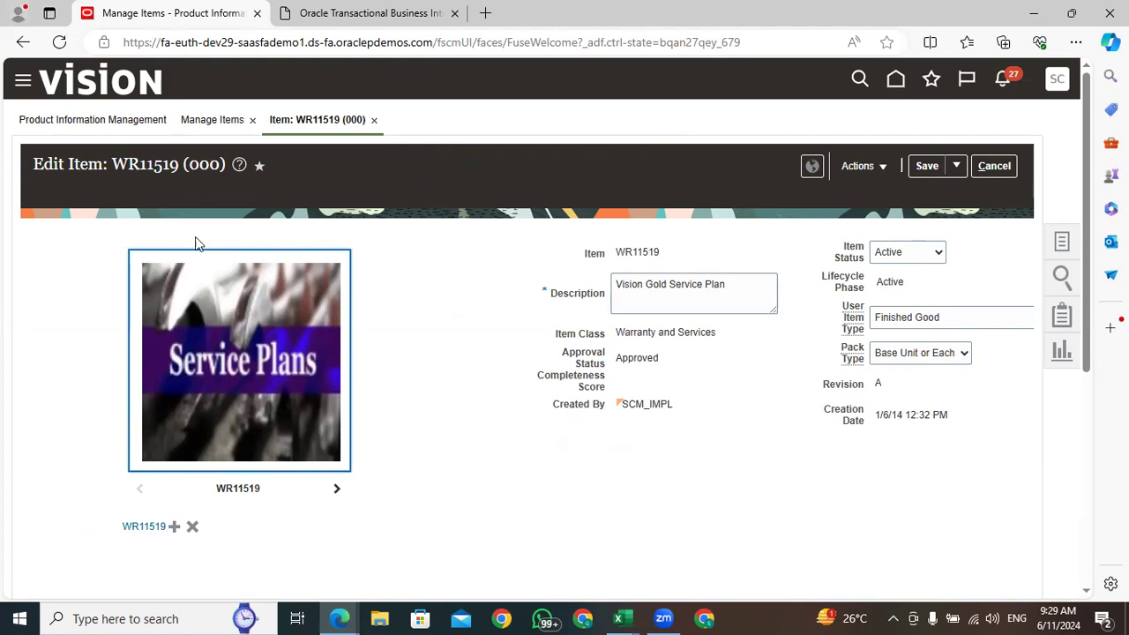
pyautogui.scroll(-4, 622, 385)
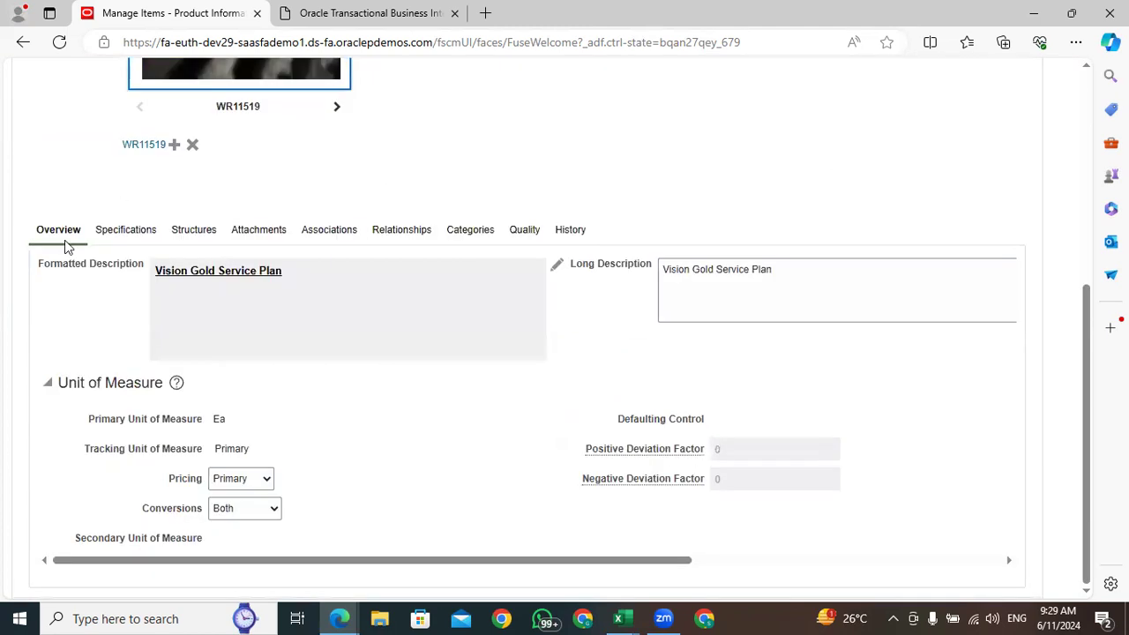
pyautogui.click(132, 232)
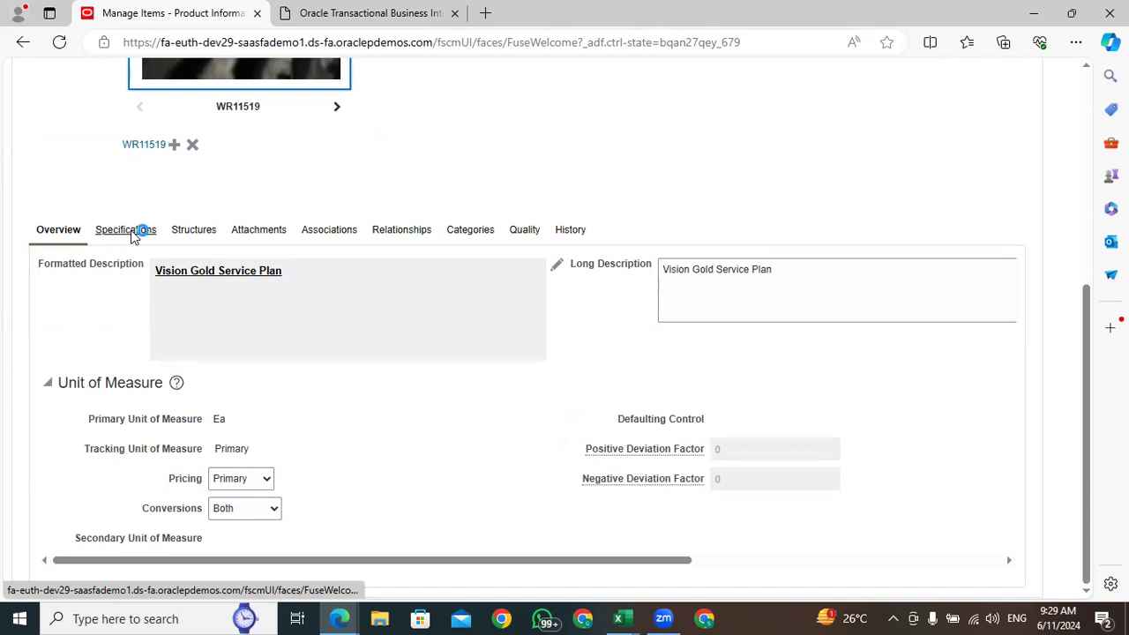
pyautogui.scroll(-4, 123, 237)
pyautogui.click(59, 119)
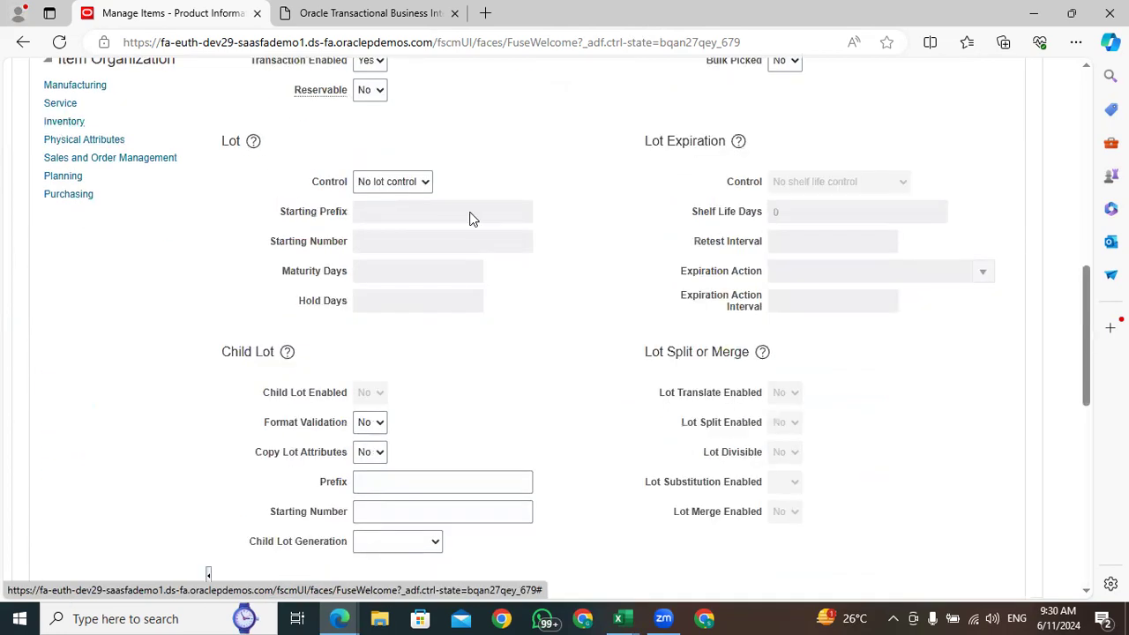
pyautogui.scroll(5, 468, 218)
pyautogui.moveTo(276, 415); pyautogui.dragTo(356, 423)
pyautogui.click(482, 462)
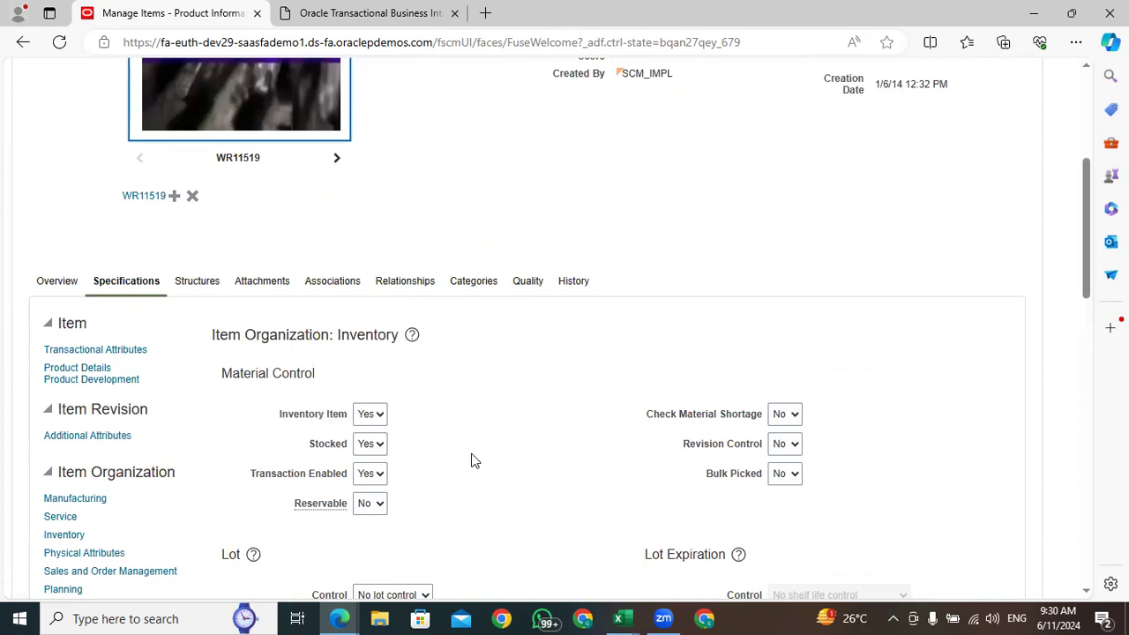
# Check the Cycle Count Enabled attribute in the item's Material Policy section
pyautogui.moveTo(1086, 201); pyautogui.dragTo(1098, 413)
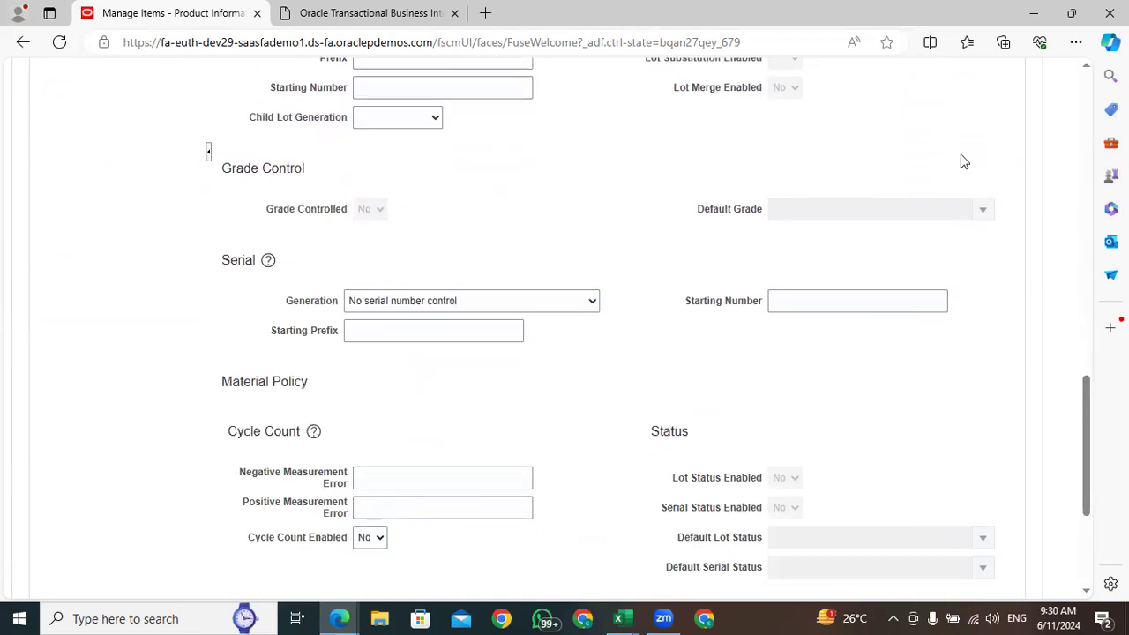
pyautogui.moveTo(346, 540); pyautogui.dragTo(249, 551)
pyautogui.click(253, 573)
pyautogui.moveTo(333, 545); pyautogui.dragTo(246, 548)
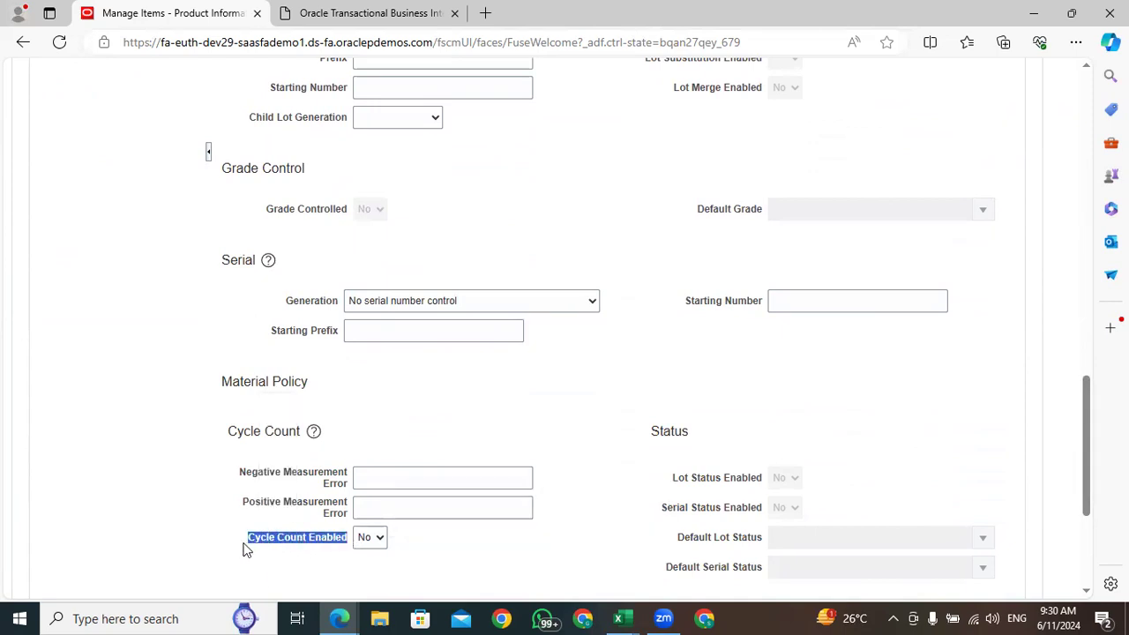
# Check the Inventory Item and Stocked attributes in the item's Material Control section
pyautogui.moveTo(1088, 395); pyautogui.dragTo(1078, 220)
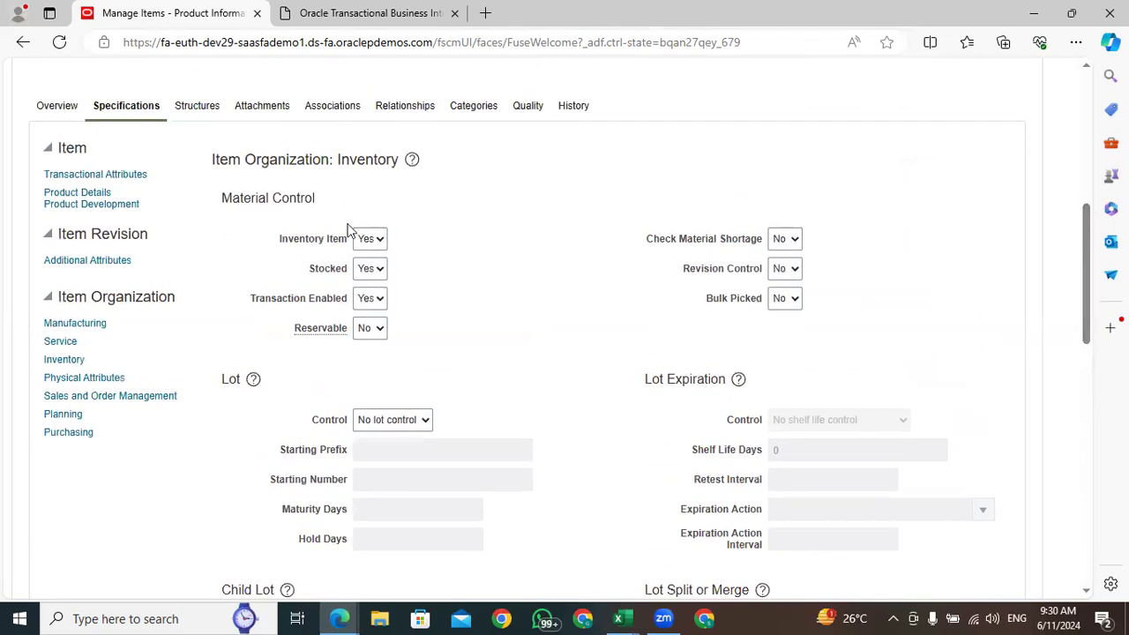
pyautogui.tripleClick(295, 245)
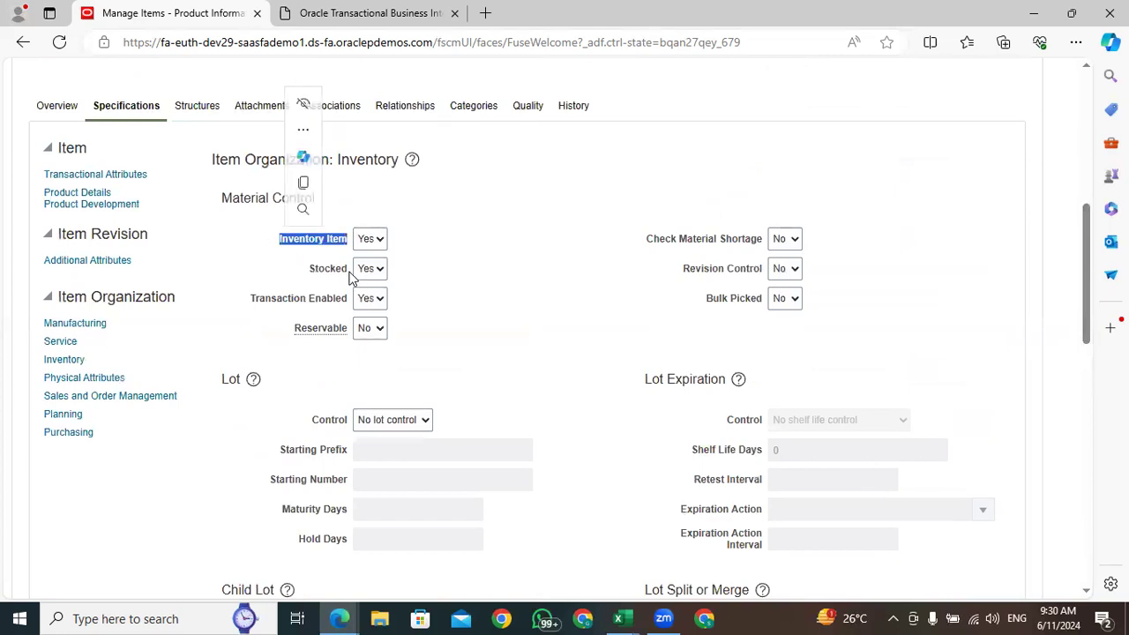
pyautogui.moveTo(348, 268); pyautogui.dragTo(291, 279)
pyautogui.click(508, 303)
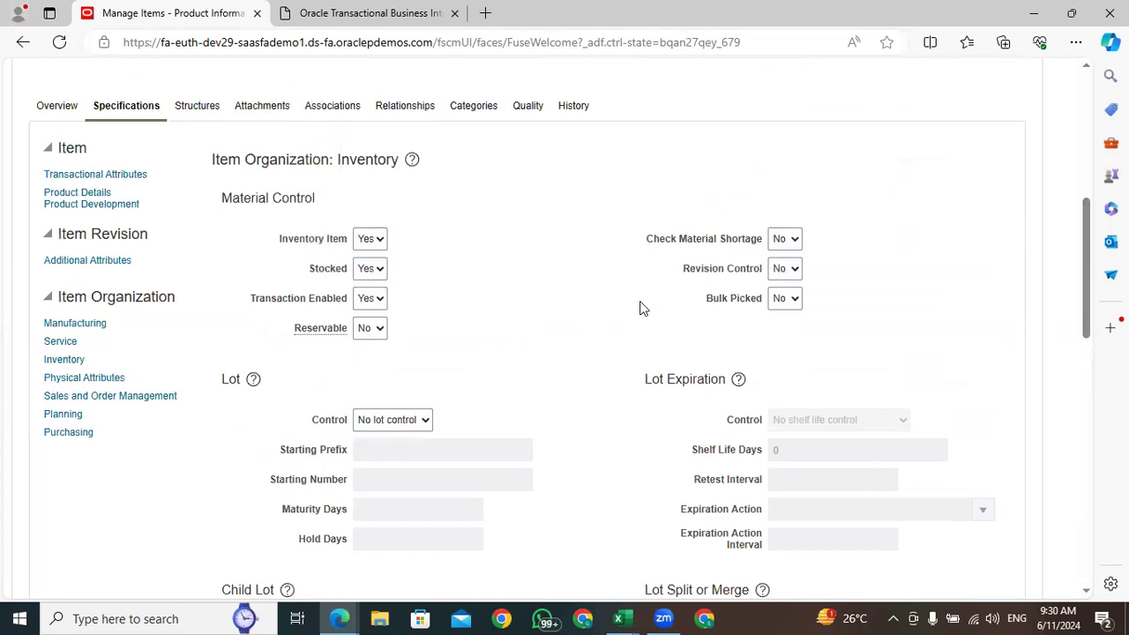
pyautogui.scroll(6, 640, 303)
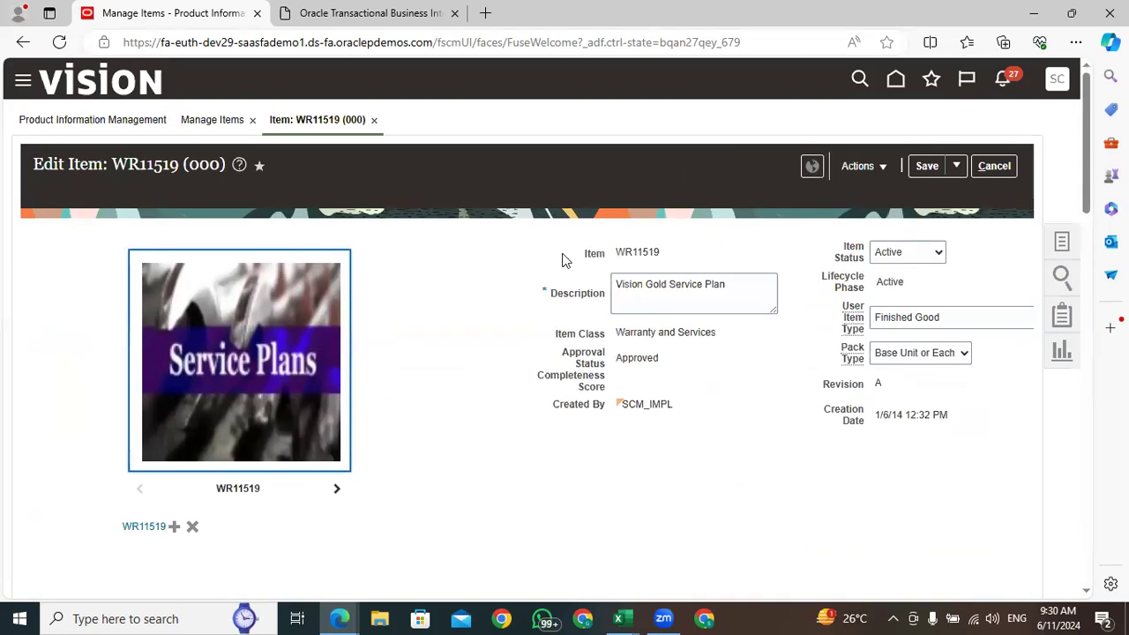
# Cancel editing item WR11519 and look through the Manage Items search results down to the revisions
pyautogui.click(1003, 167)
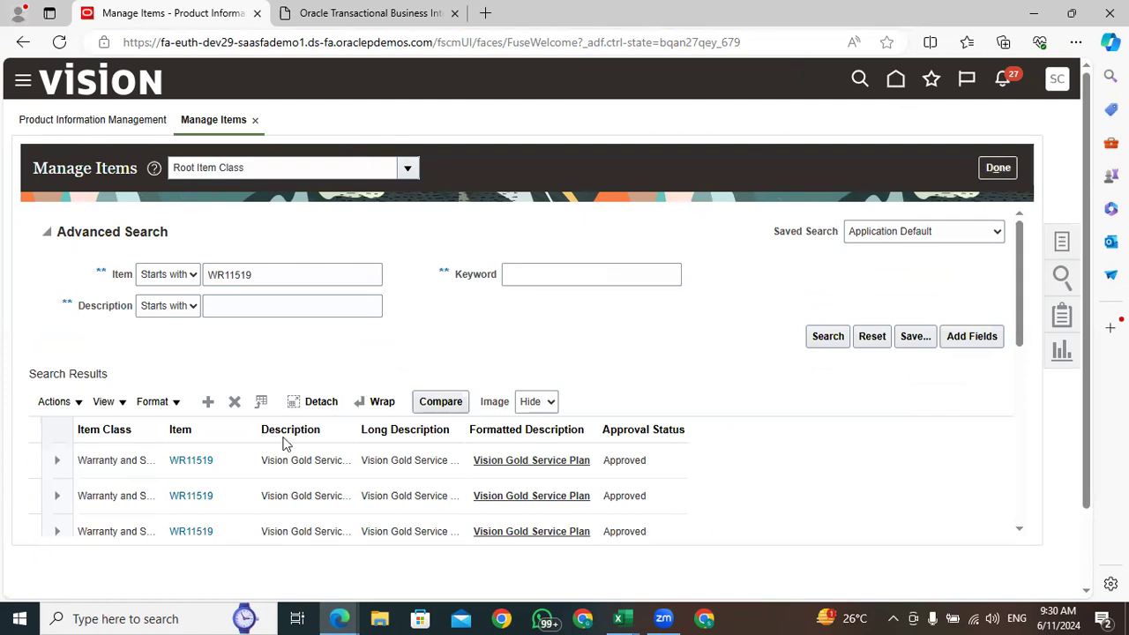
pyautogui.scroll(-5, 305, 438)
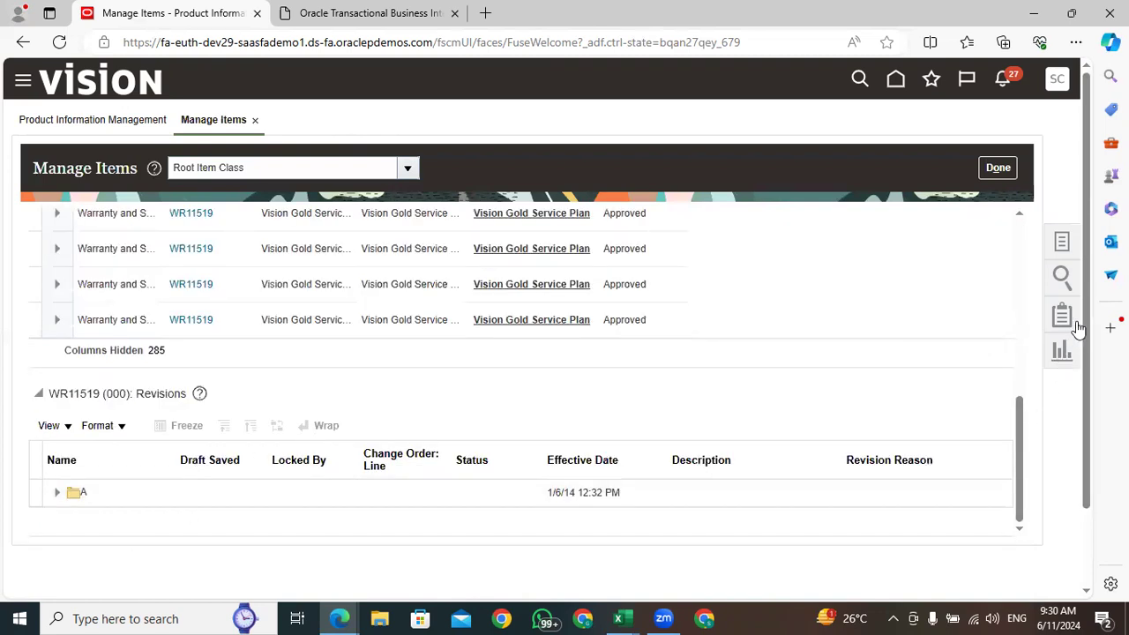
pyautogui.moveTo(1087, 140); pyautogui.dragTo(1092, 109)
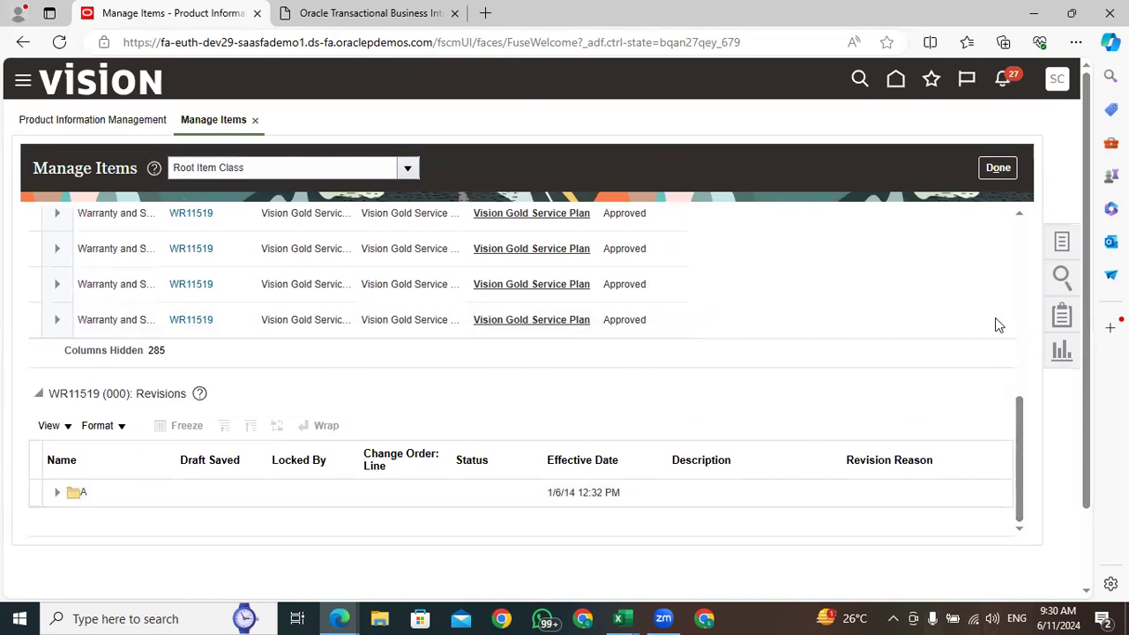